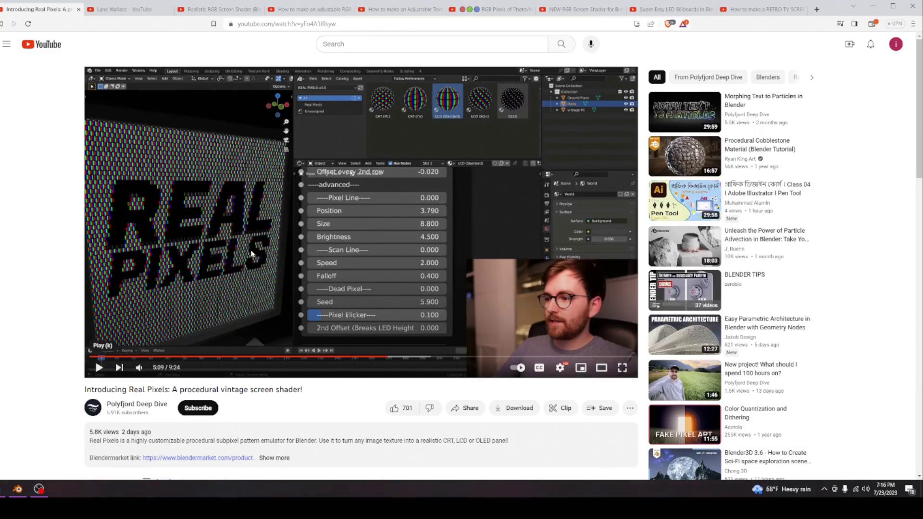
# Look through the open YouTube tutorials on RGB filters, texture pixelation, LED billboards and retro TV screens in Blender
pyautogui.click(217, 10)
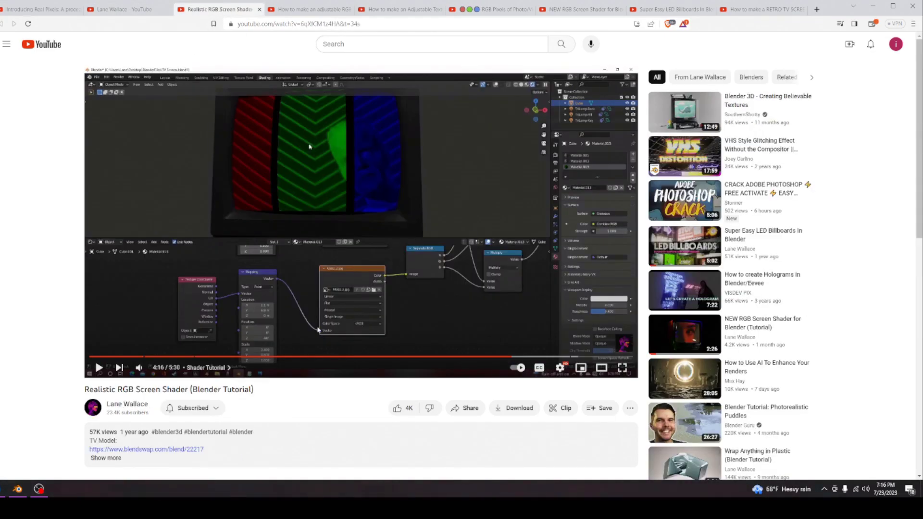
pyautogui.scroll(-3, 329, 327)
pyautogui.scroll(3, 269, 317)
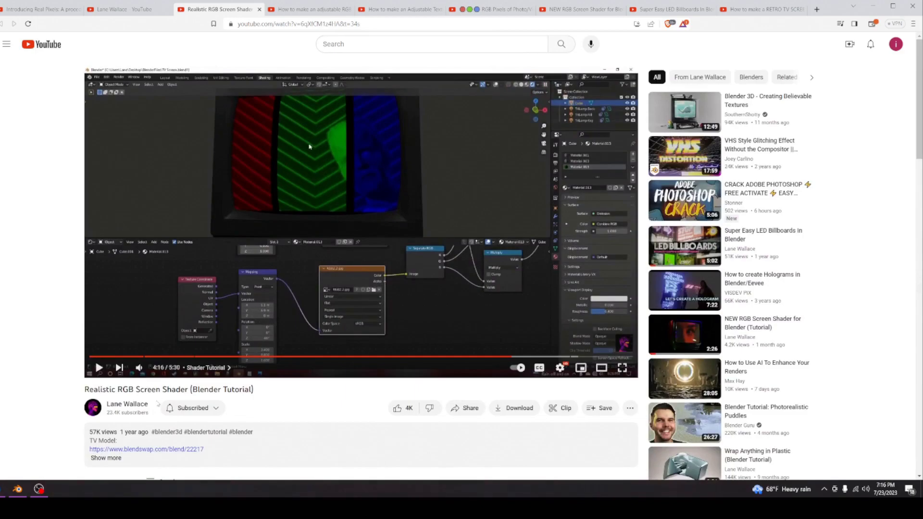
pyautogui.click(324, 10)
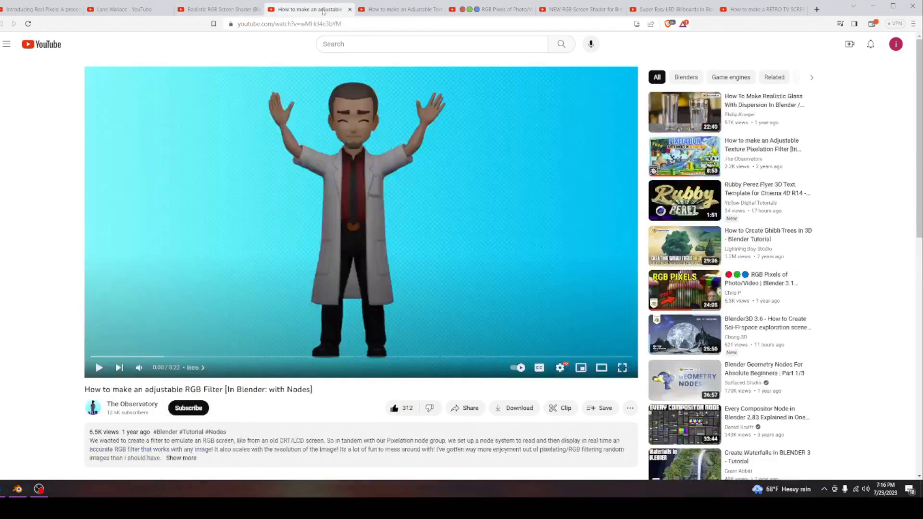
pyautogui.click(393, 10)
pyautogui.click(306, 10)
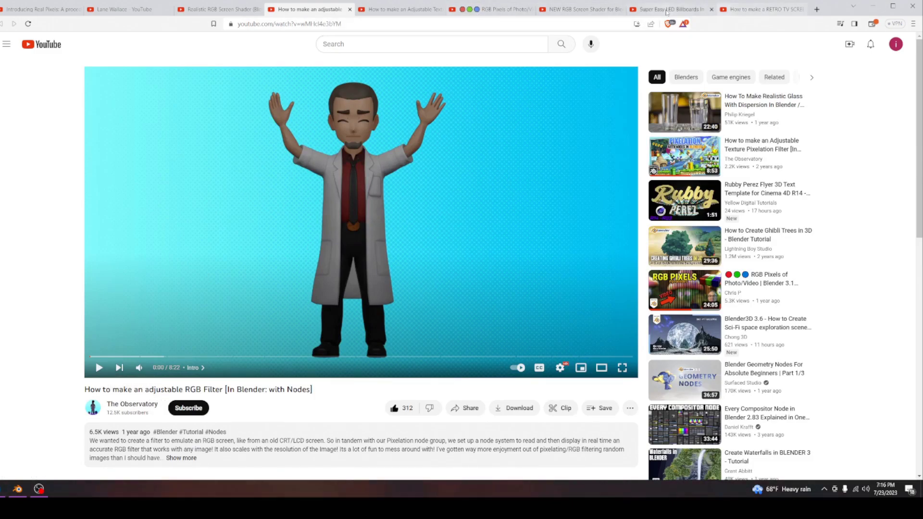
pyautogui.click(688, 10)
pyautogui.click(768, 12)
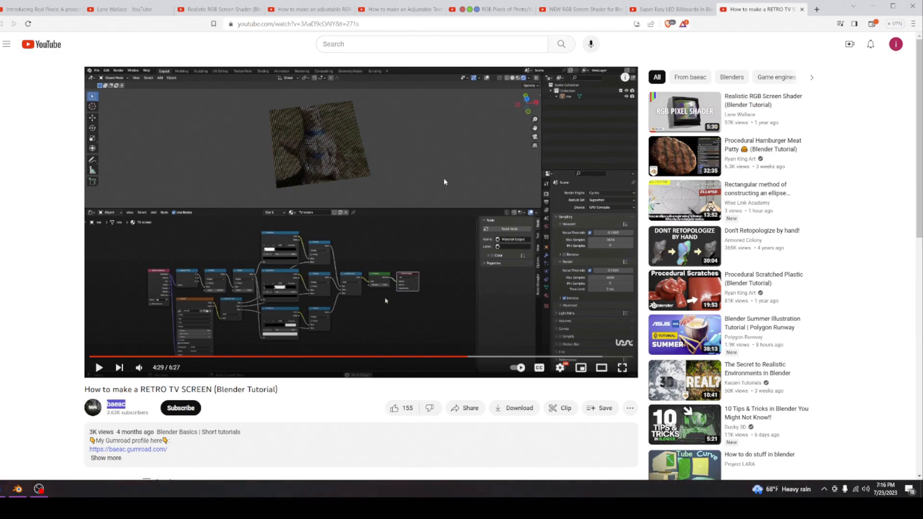
pyautogui.click(398, 10)
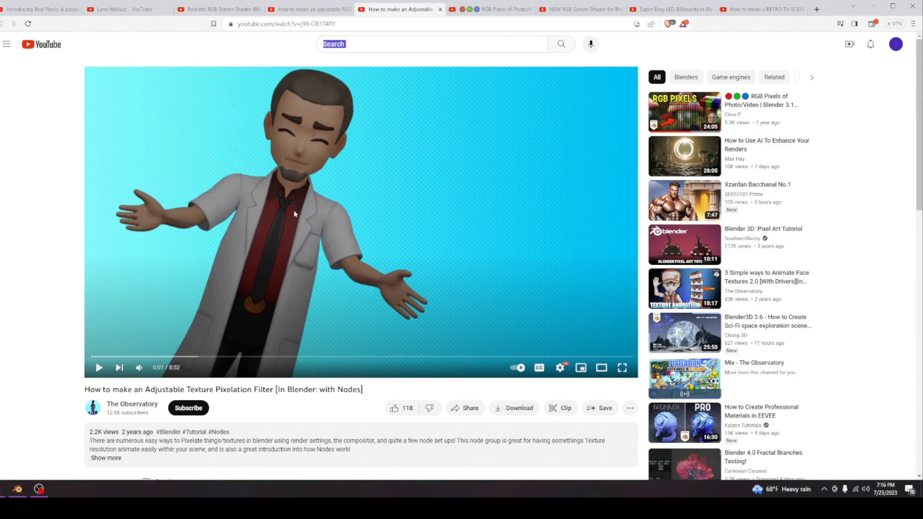
pyautogui.click(206, 9)
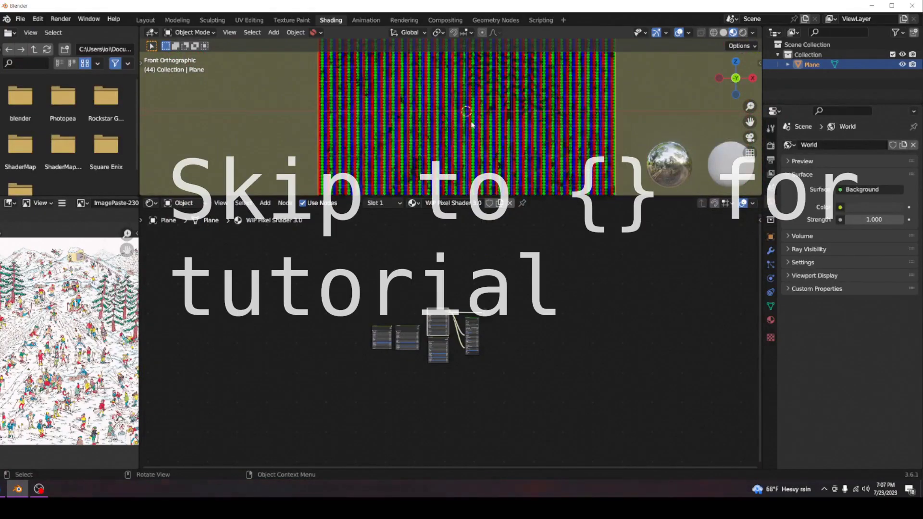
# Switch to Blender and set the Pixel Density of the Pixel Shader (Z) node to 1
pyautogui.scroll(8, 448, 302)
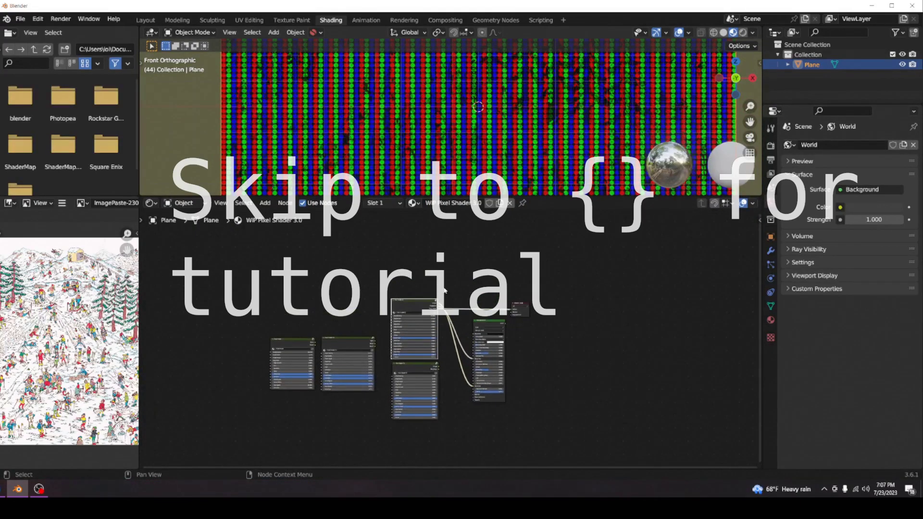
pyautogui.scroll(2, 411, 297)
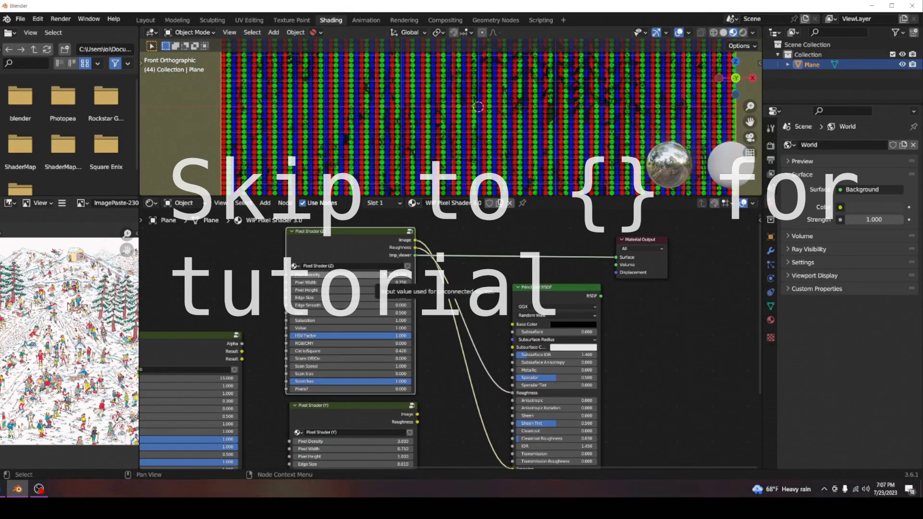
pyautogui.moveTo(377, 272)
pyautogui.mouseDown()
pyautogui.moveTo(320, 272)
pyautogui.moveTo(365, 275)
pyautogui.mouseUp()
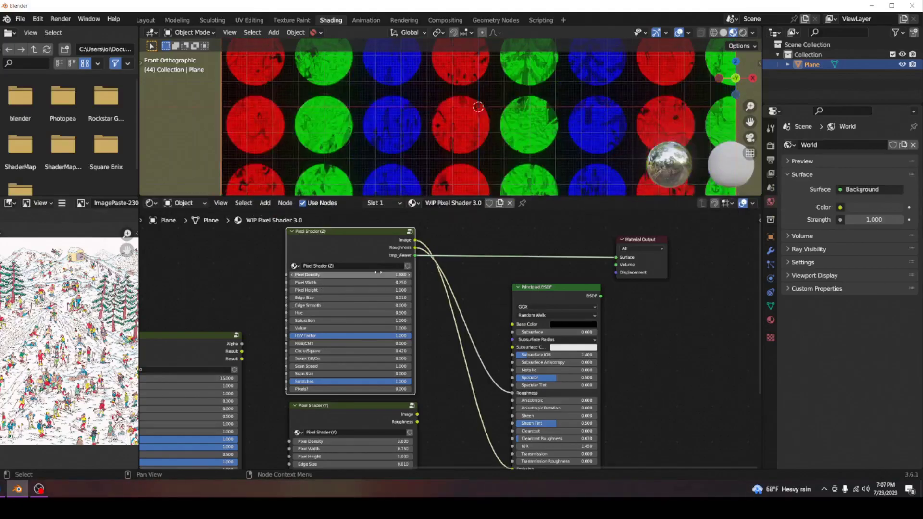
pyautogui.click(377, 275)
pyautogui.write('1')
pyautogui.press('Return')
pyautogui.scroll(-8, 533, 149)
pyautogui.moveTo(530, 134); pyautogui.dragTo(500, 135, button='middle')
pyautogui.scroll(1, 498, 139)
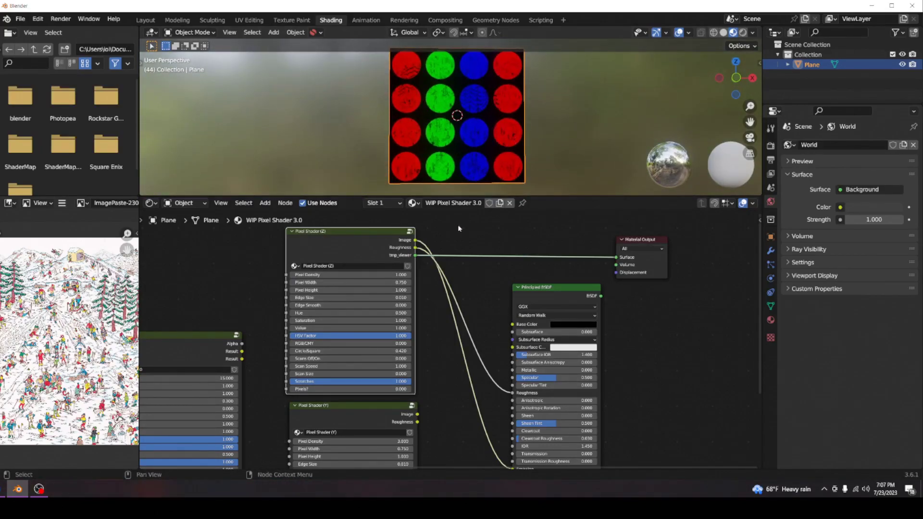
# Try a higher Pixel Density and a different Pixel Height on the Pixel Shader (Z) node, cancelling both changes
pyautogui.moveTo(346, 283); pyautogui.dragTo(409, 275)
pyautogui.rightClick(360, 290)
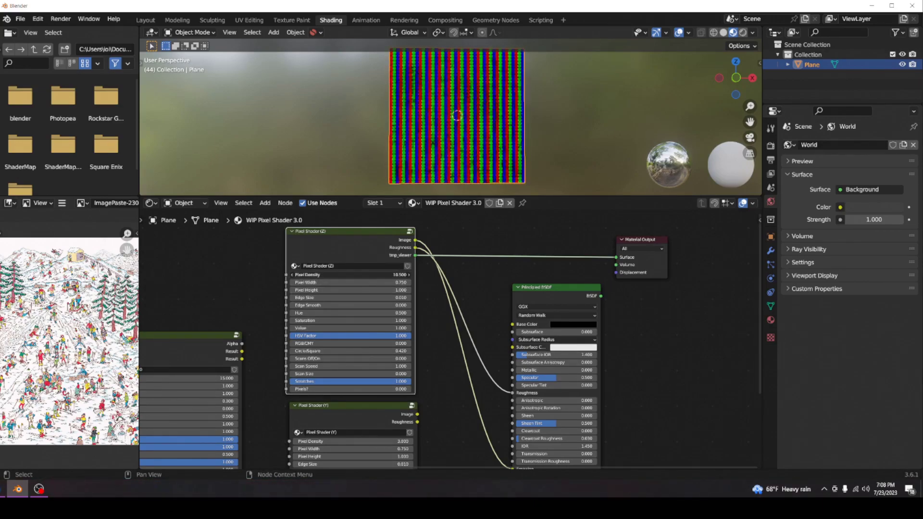
pyautogui.press('Escape')
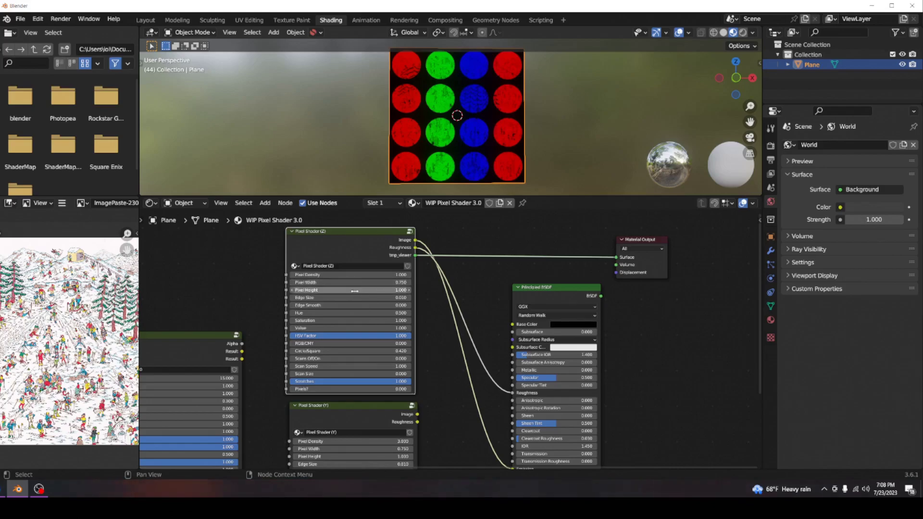
pyautogui.keyDown('shift'); pyautogui.moveTo(348, 290); pyautogui.dragTo(398, 306); pyautogui.keyUp('shift')
pyautogui.press('Escape')
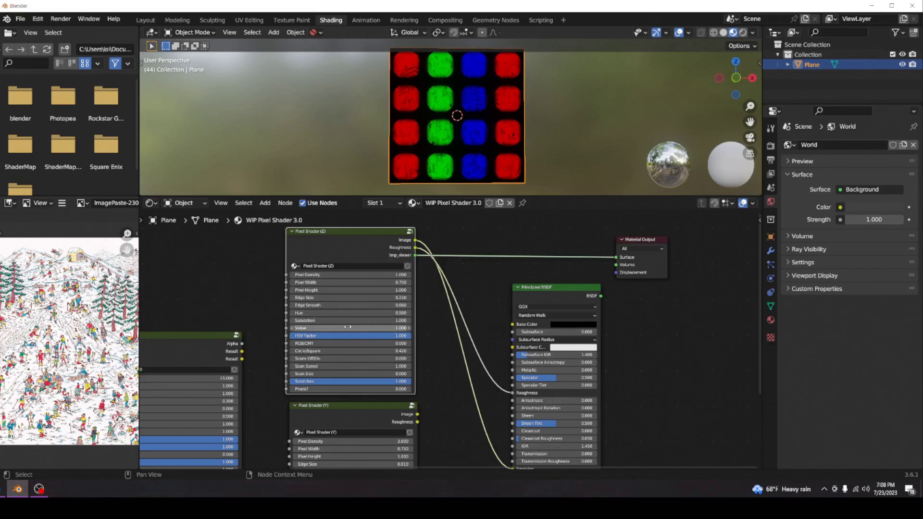
# Raise Circle/Square and Edge Smooth to 1 on the Pixel Shader (Z) node and inspect the pixels on the plane
pyautogui.moveTo(384, 351); pyautogui.dragTo(404, 351)
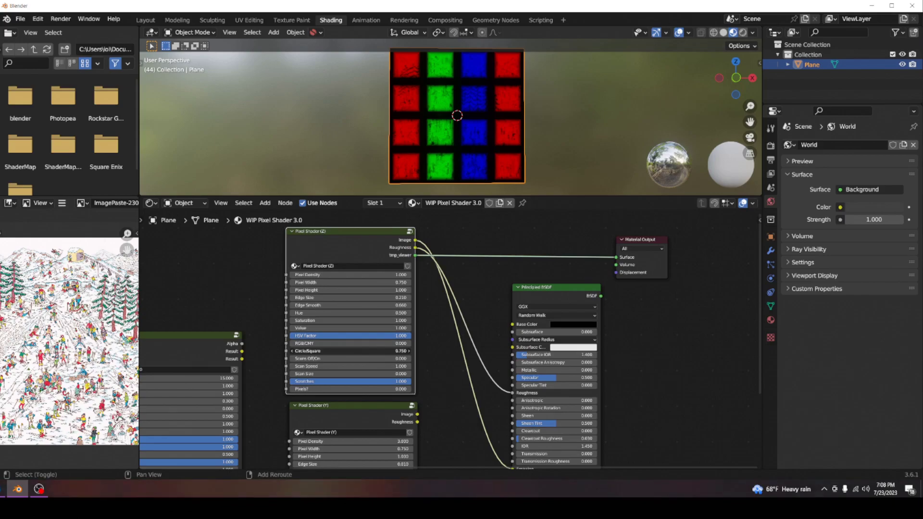
pyautogui.moveTo(340, 303); pyautogui.dragTo(354, 303)
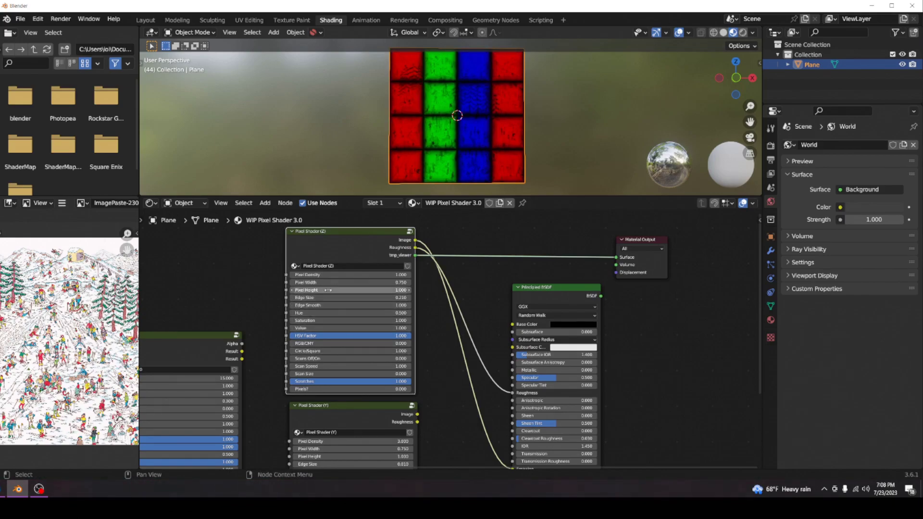
pyautogui.scroll(4, 493, 135)
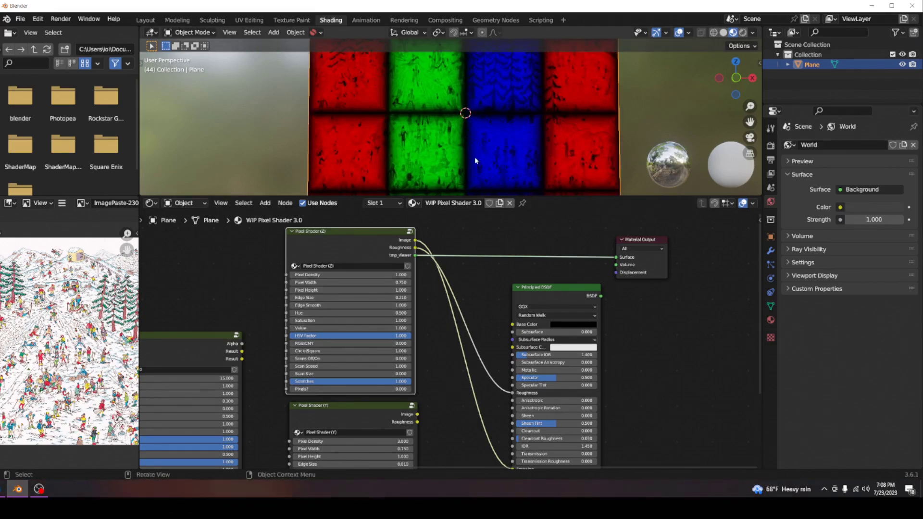
pyautogui.scroll(-3, 475, 161)
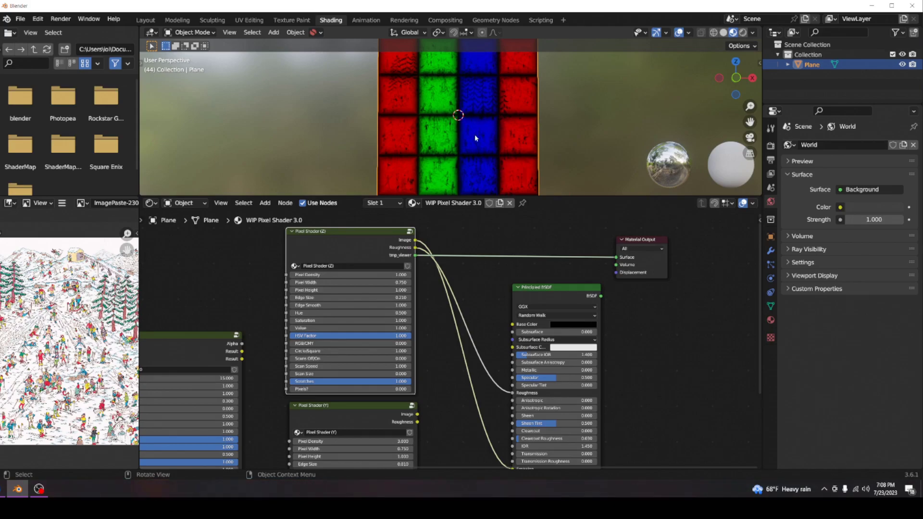
pyautogui.scroll(-3, 479, 137)
pyautogui.scroll(2, 481, 140)
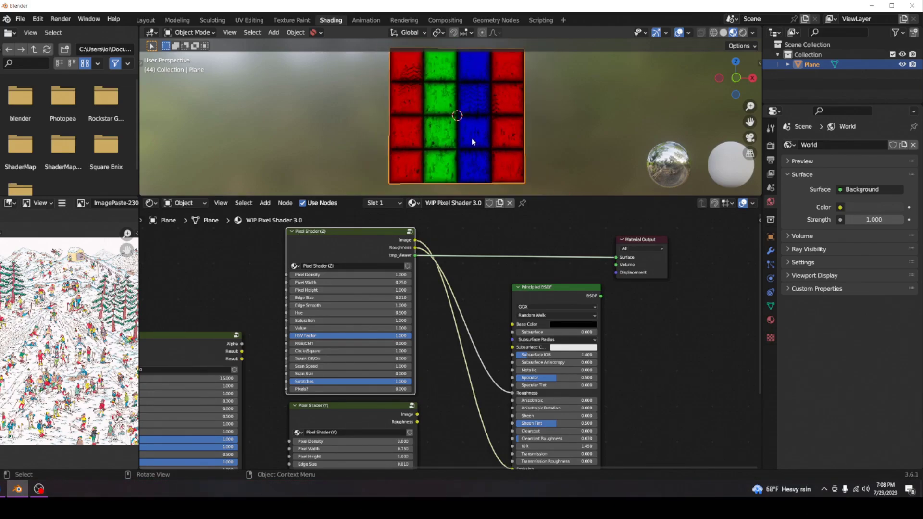
pyautogui.scroll(-2, 382, 307)
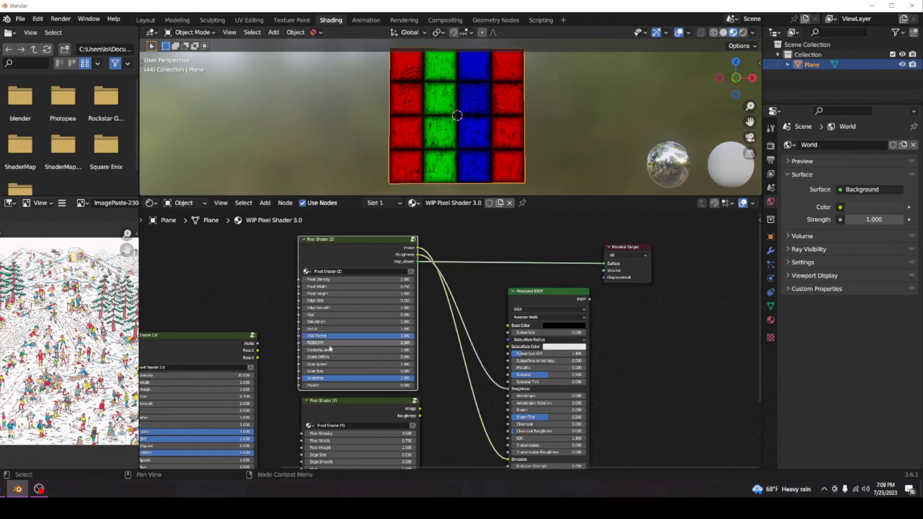
# Lower Circle/Square to 0.370 on the Pixel Shader (Z) node and try a larger Pixel Height, cancelling the height change
pyautogui.moveTo(330, 342)
pyautogui.mouseDown()
pyautogui.moveTo(413, 343)
pyautogui.moveTo(302, 343)
pyautogui.moveTo(414, 343)
pyautogui.moveTo(302, 343)
pyautogui.moveTo(413, 343)
pyautogui.moveTo(302, 343)
pyautogui.moveTo(414, 343)
pyautogui.moveTo(307, 343)
pyautogui.moveTo(344, 350)
pyautogui.mouseUp()
pyautogui.moveTo(358, 287); pyautogui.dragTo(406, 294)
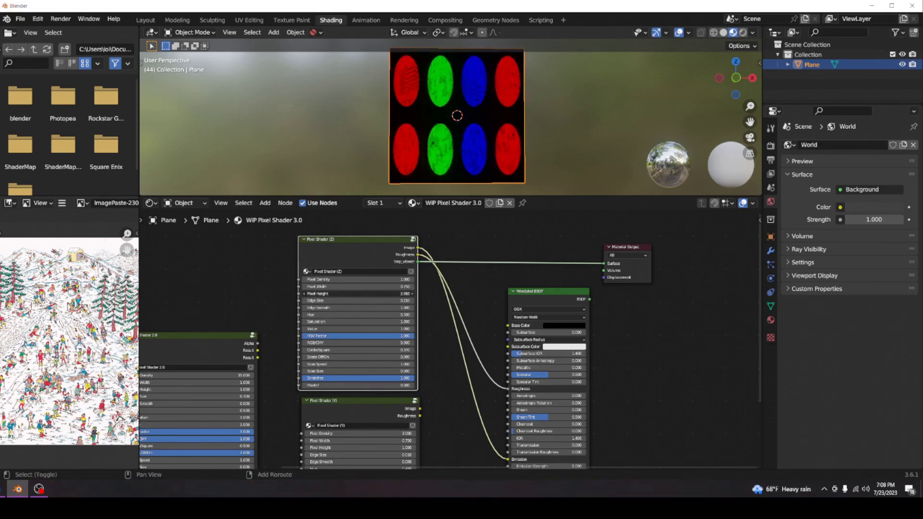
pyautogui.rightClick(382, 294)
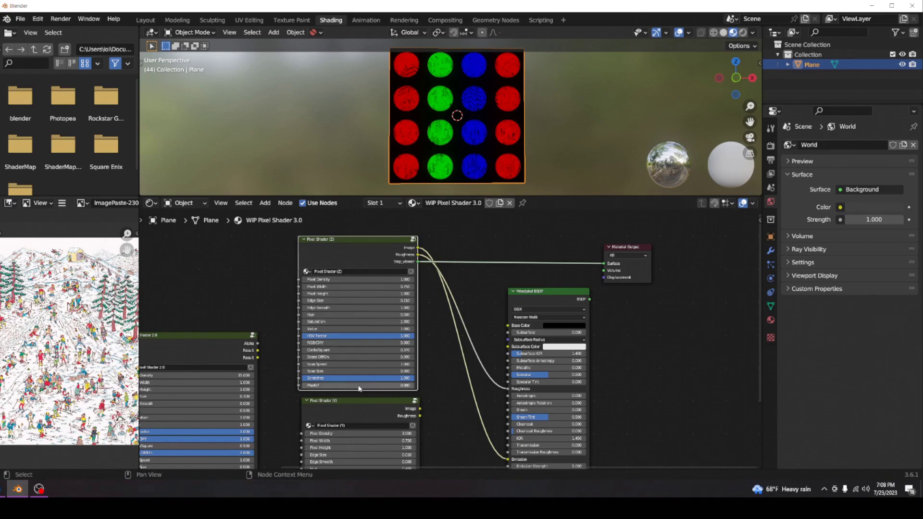
# Try raising the Pixels? value of the Pixel Shader (Z) node to 1 on a close-up, and return it to 0
pyautogui.scroll(2, 387, 371)
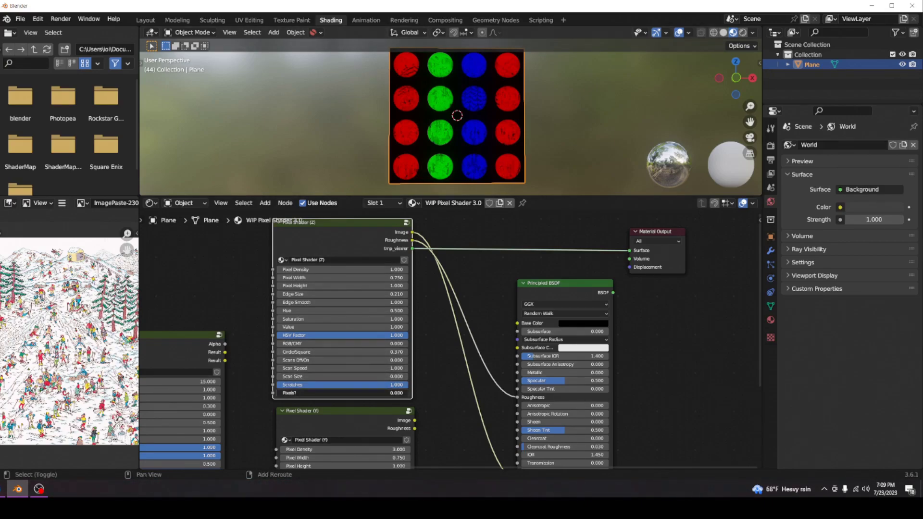
pyautogui.moveTo(279, 393)
pyautogui.mouseDown()
pyautogui.moveTo(408, 393)
pyautogui.moveTo(277, 393)
pyautogui.mouseUp()
pyautogui.scroll(8, 508, 147)
pyautogui.keyDown('shift'); pyautogui.moveTo(501, 105); pyautogui.dragTo(501, 128, button='middle'); pyautogui.keyUp('shift')
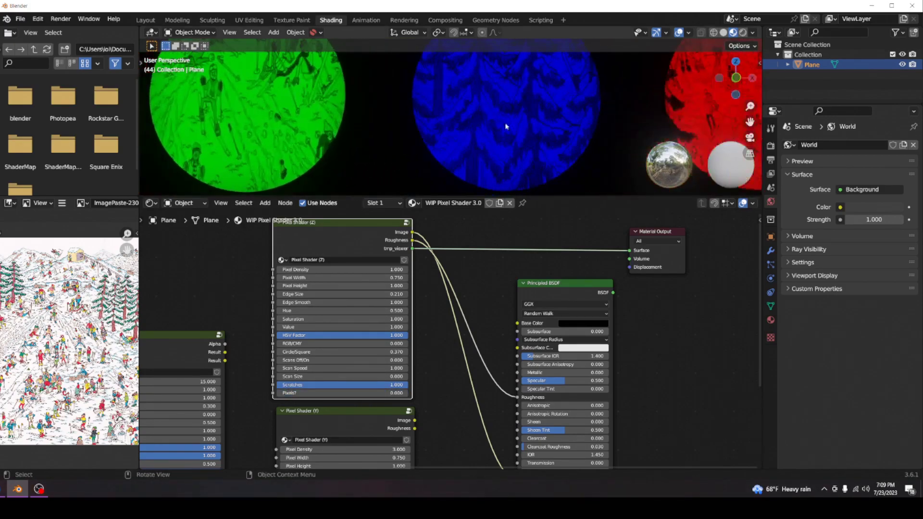
pyautogui.moveTo(309, 393); pyautogui.dragTo(410, 393)
pyautogui.scroll(-2, 416, 383)
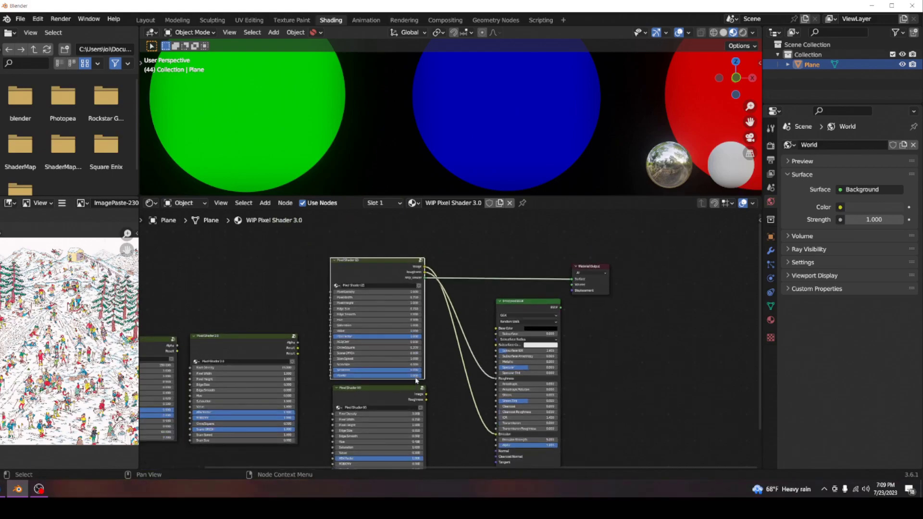
pyautogui.scroll(-6, 515, 118)
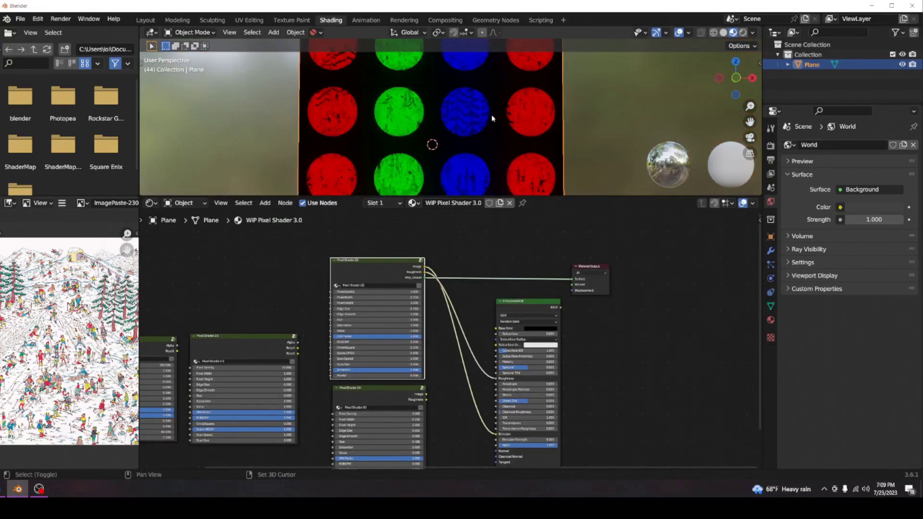
# Raise the Pixel Density of the Pixel Shader (Z) node to about 40 and its Pixels? value to 1
pyautogui.keyDown('shift'); pyautogui.moveTo(492, 118); pyautogui.dragTo(501, 156, button='middle'); pyautogui.keyUp('shift')
pyautogui.moveTo(364, 292); pyautogui.dragTo(419, 292)
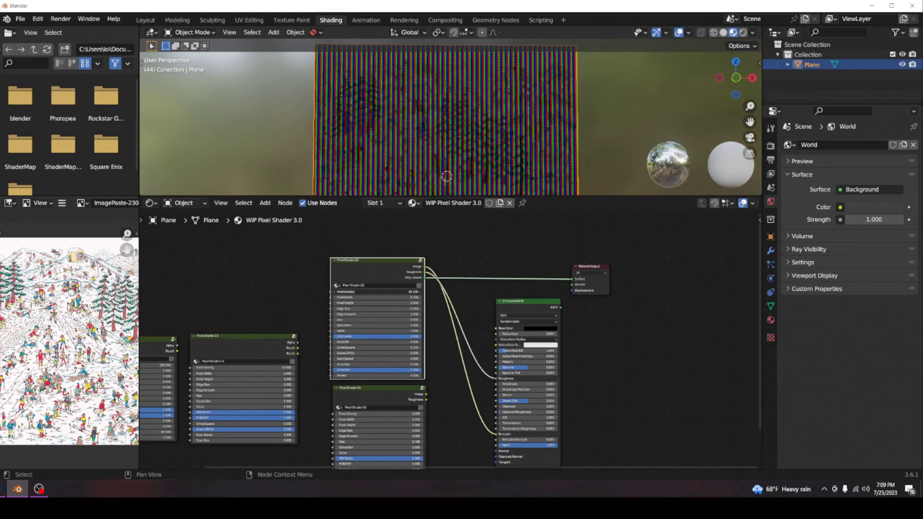
pyautogui.scroll(10, 439, 88)
pyautogui.scroll(1, 440, 89)
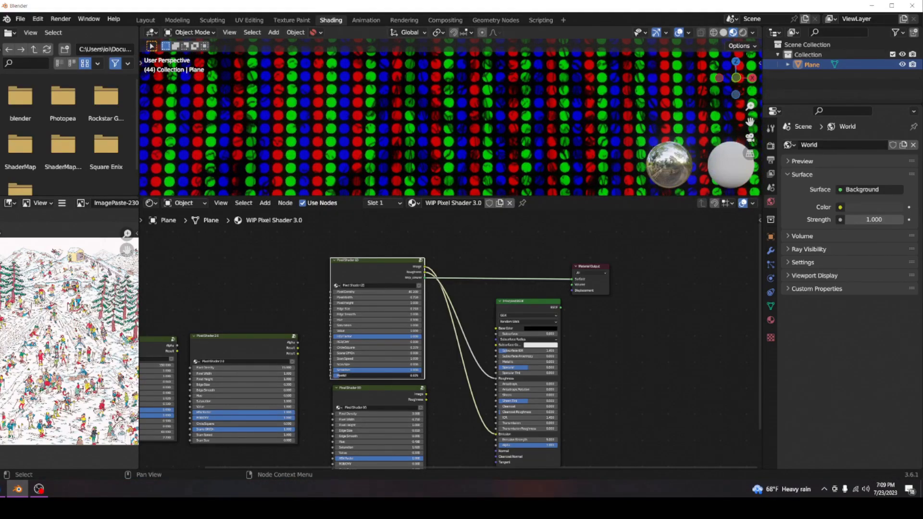
pyautogui.moveTo(335, 375); pyautogui.dragTo(421, 375)
pyautogui.scroll(-1, 449, 103)
pyautogui.scroll(-6, 449, 102)
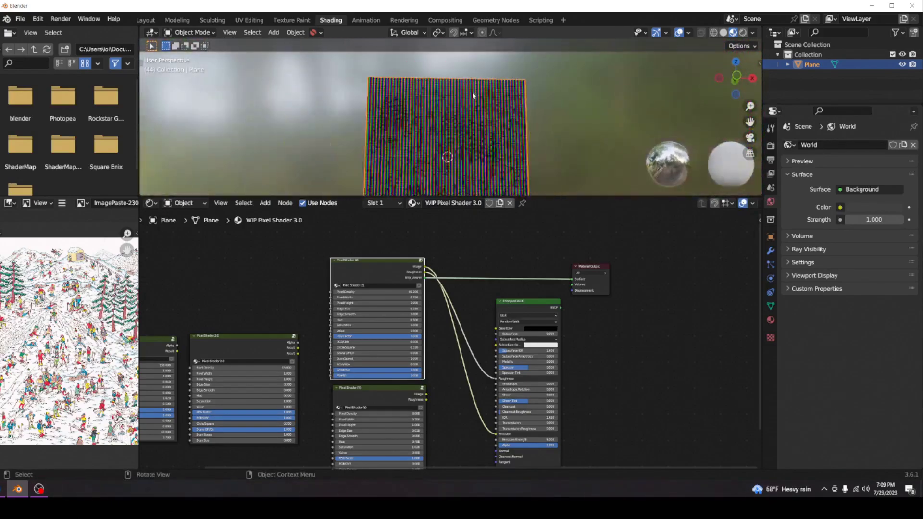
pyautogui.scroll(-2, 472, 95)
pyautogui.scroll(10, 469, 97)
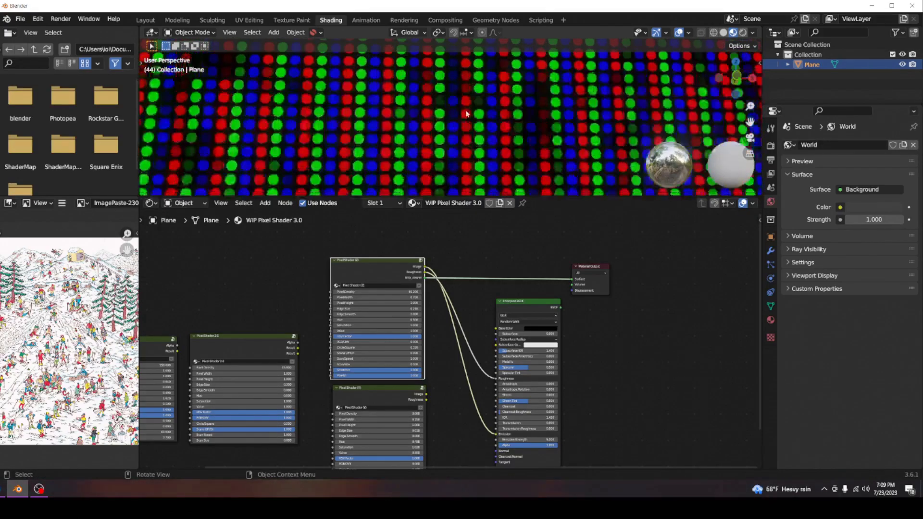
pyautogui.scroll(-8, 468, 115)
pyautogui.moveTo(476, 117)
pyautogui.mouseDown(button='middle')
pyautogui.moveTo(482, 139)
pyautogui.moveTo(474, 120)
pyautogui.mouseUp(button='middle')
# Raise the Pixel Density of the Pixel Shader (Z) node to several hundred and inspect the image close up and from afar
pyautogui.moveTo(376, 291); pyautogui.dragTo(414, 292)
pyautogui.scroll(8, 469, 102)
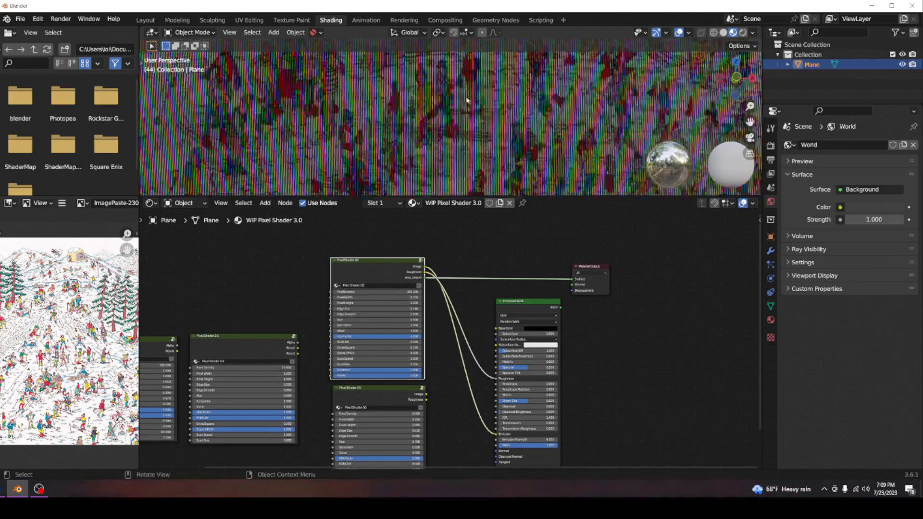
pyautogui.scroll(-6, 469, 102)
pyautogui.keyDown('shift'); pyautogui.moveTo(472, 108); pyautogui.dragTo(482, 150, button='middle'); pyautogui.keyUp('shift')
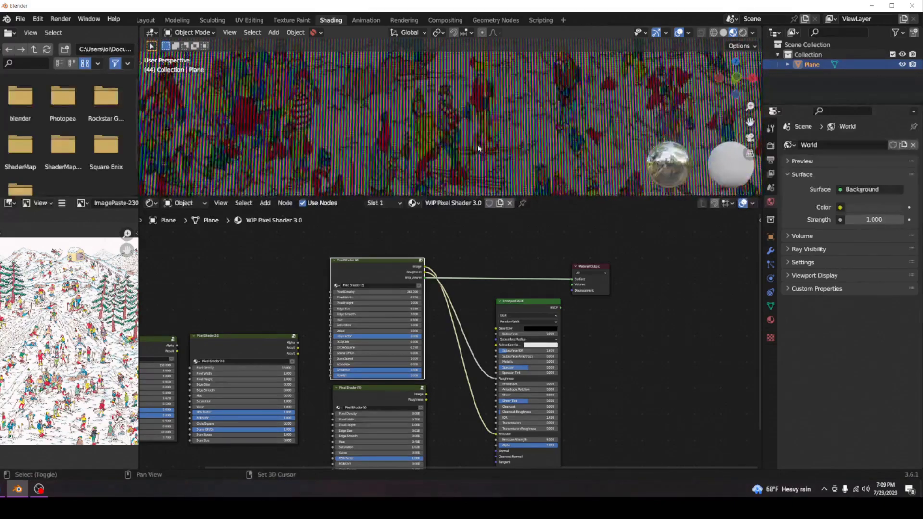
pyautogui.scroll(4, 439, 130)
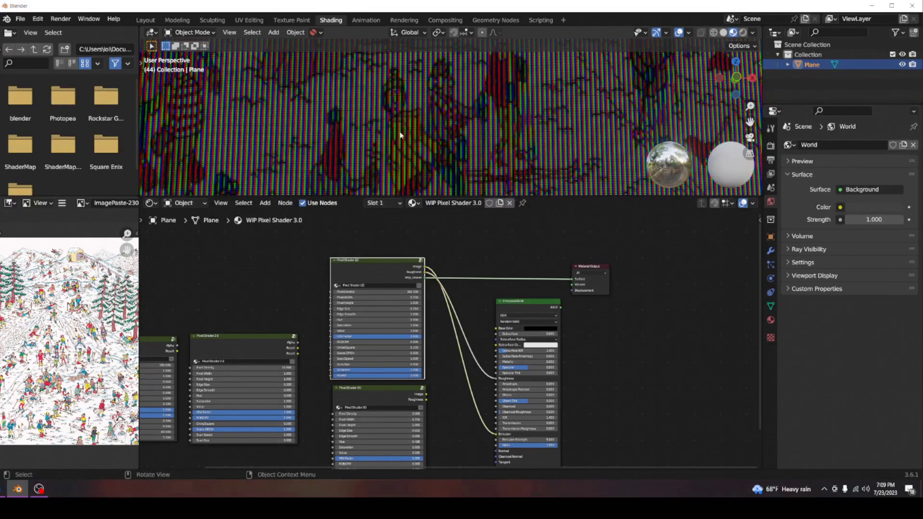
pyautogui.scroll(2, 417, 146)
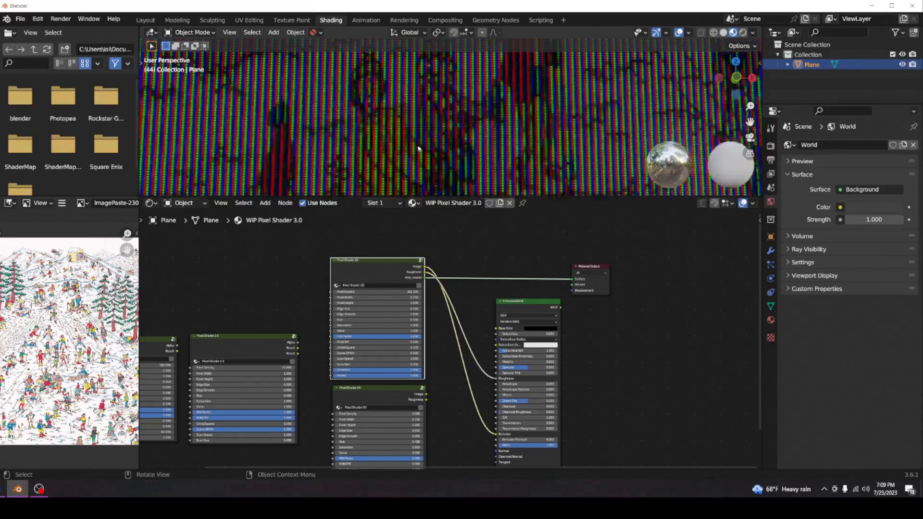
pyautogui.scroll(-4, 437, 145)
pyautogui.scroll(-10, 444, 141)
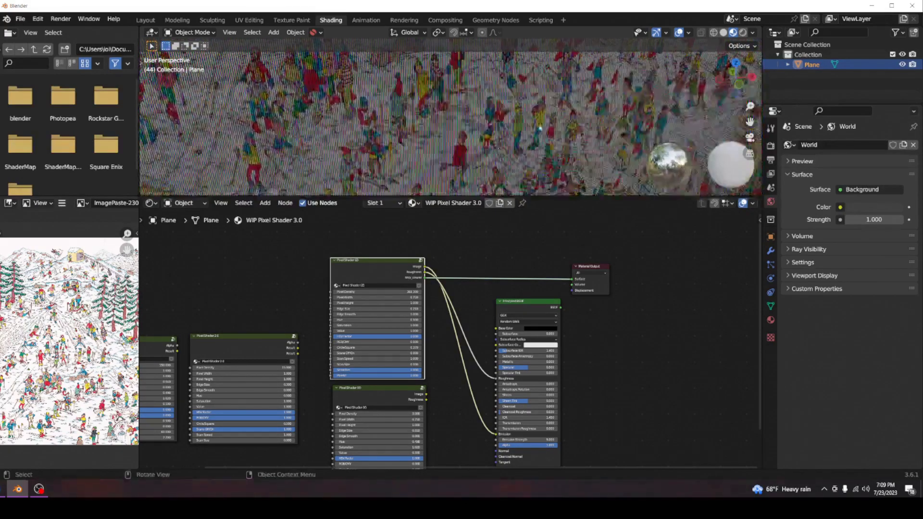
# Set Scans Off/On of the Pixel Shader (Z) node to 1 and inspect the image from several distances
pyautogui.moveTo(505, 84); pyautogui.dragTo(483, 89, button='middle')
pyautogui.scroll(-8, 506, 87)
pyautogui.scroll(10, 482, 91)
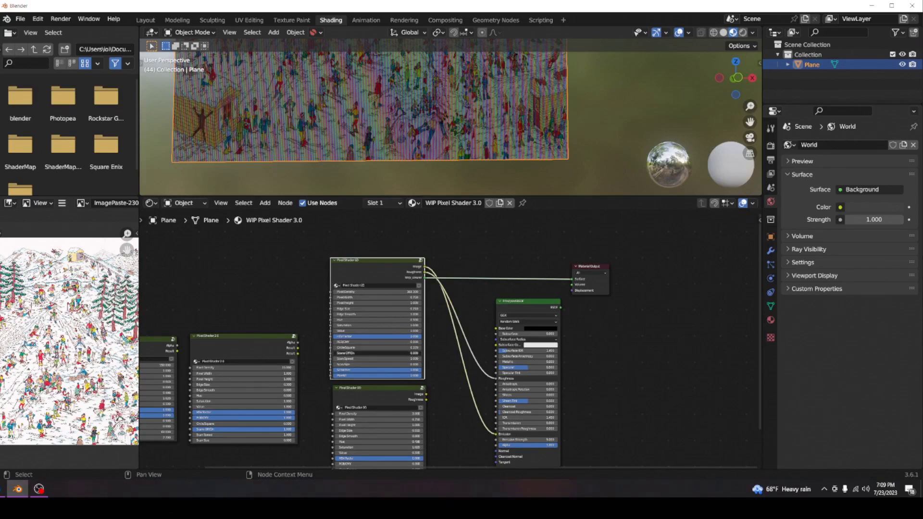
pyautogui.scroll(-1, 428, 88)
pyautogui.scroll(-7, 428, 88)
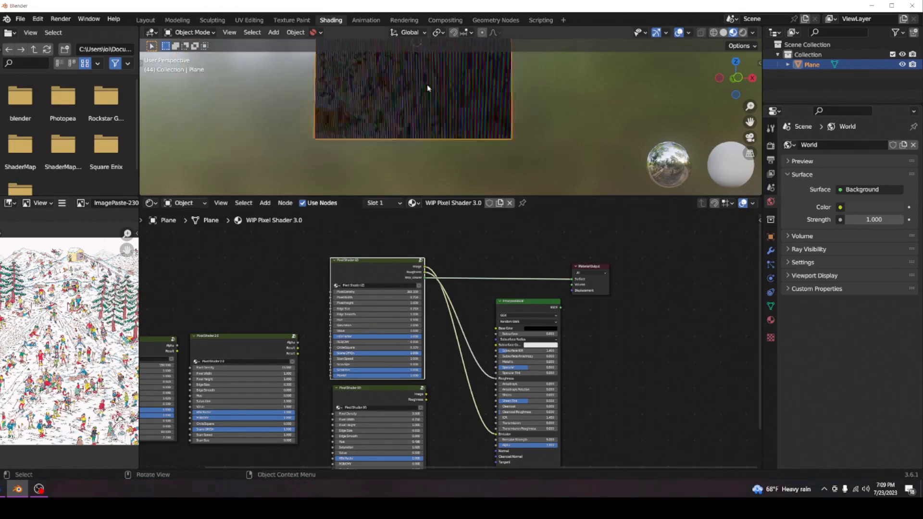
pyautogui.keyDown('shift'); pyautogui.moveTo(462, 79); pyautogui.dragTo(466, 115, button='middle'); pyautogui.keyUp('shift')
pyautogui.scroll(5, 466, 107)
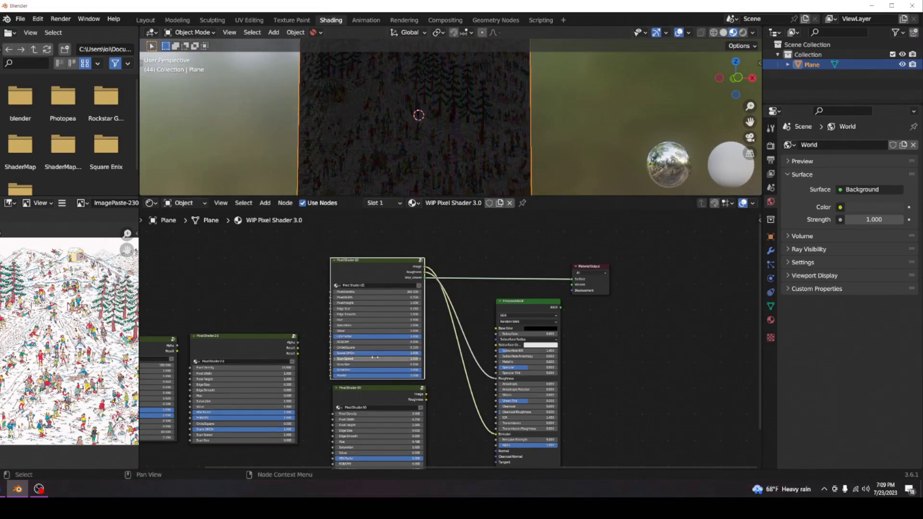
# Adjust the Scan Size of the Pixel Shader (Z) node and play the animation to preview the moving scan bands
pyautogui.moveTo(377, 364)
pyautogui.mouseDown()
pyautogui.moveTo(414, 365)
pyautogui.moveTo(365, 359)
pyautogui.mouseUp()
pyautogui.scroll(-7, 433, 106)
pyautogui.moveTo(499, 120); pyautogui.dragTo(484, 120, button='middle')
pyautogui.scroll(6, 484, 120)
pyautogui.scroll(-3, 474, 140)
pyautogui.scroll(3, 474, 142)
pyautogui.scroll(-2, 472, 146)
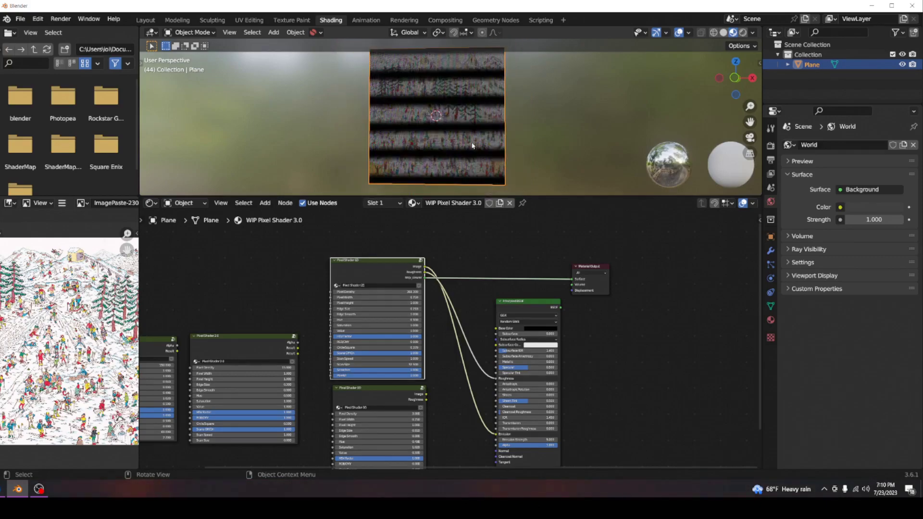
pyautogui.press('space')
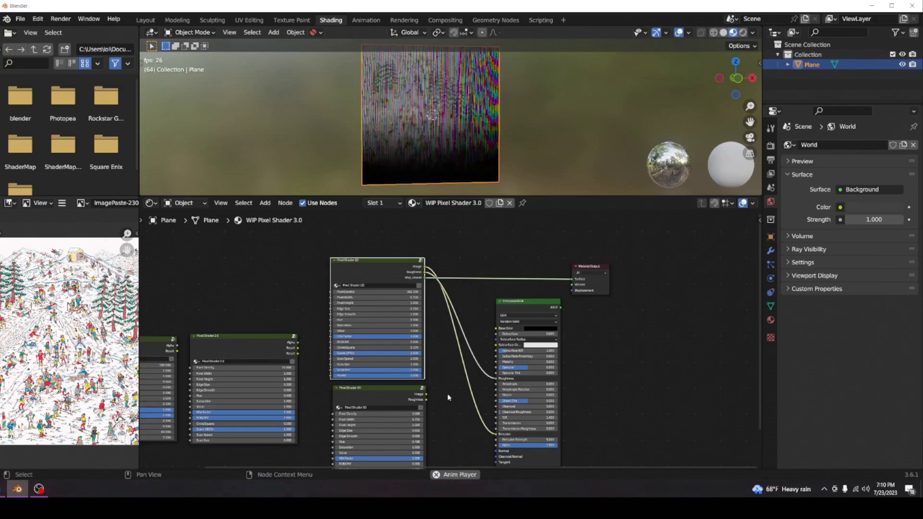
pyautogui.press('space')
# Connect the Principled BSDF output to the Surface input of the Material Output
pyautogui.scroll(-2, 435, 371)
pyautogui.moveTo(441, 380); pyautogui.dragTo(436, 364, button='middle')
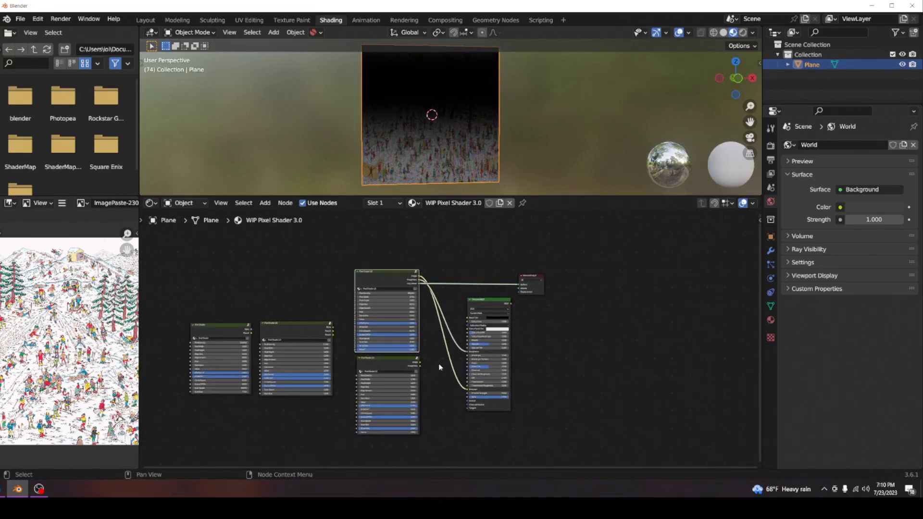
pyautogui.moveTo(513, 304); pyautogui.dragTo(518, 286)
pyautogui.scroll(4, 433, 168)
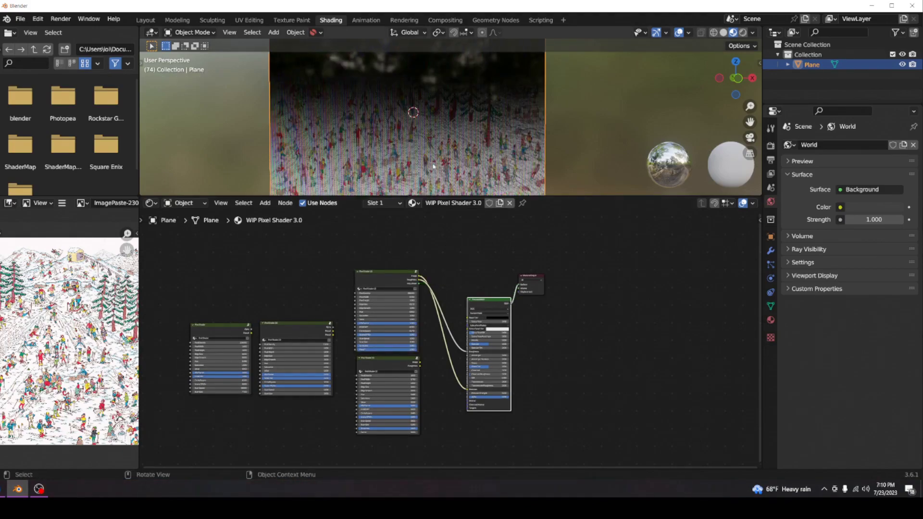
pyautogui.scroll(-2, 487, 153)
# Open the Pixel Shader (Z) group and alternately preview the image nodes in the image texture and Pixel frames
pyautogui.click(400, 279)
pyautogui.press('Tab')
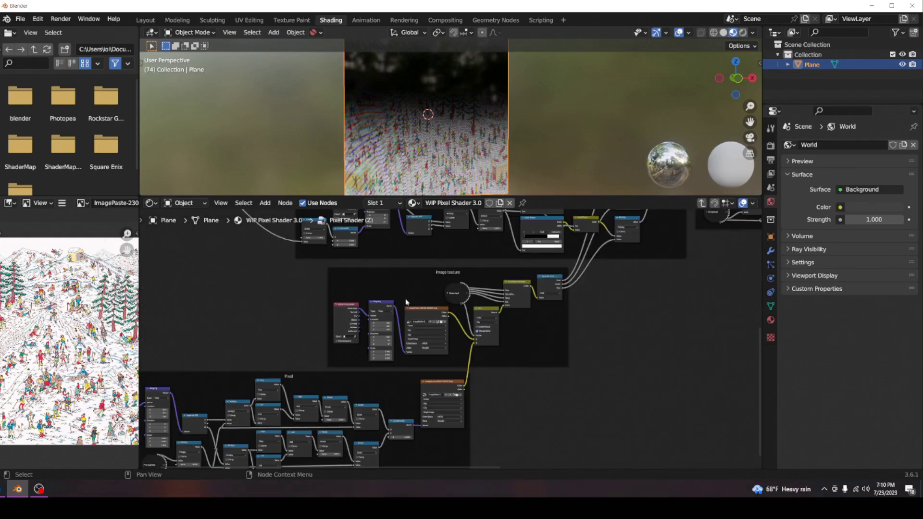
pyautogui.scroll(3, 445, 346)
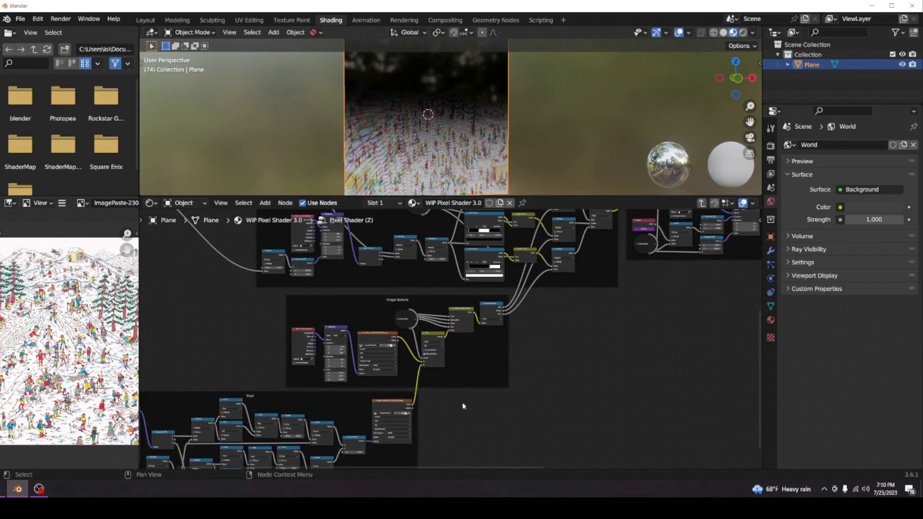
pyautogui.moveTo(460, 421); pyautogui.dragTo(460, 375, button='middle')
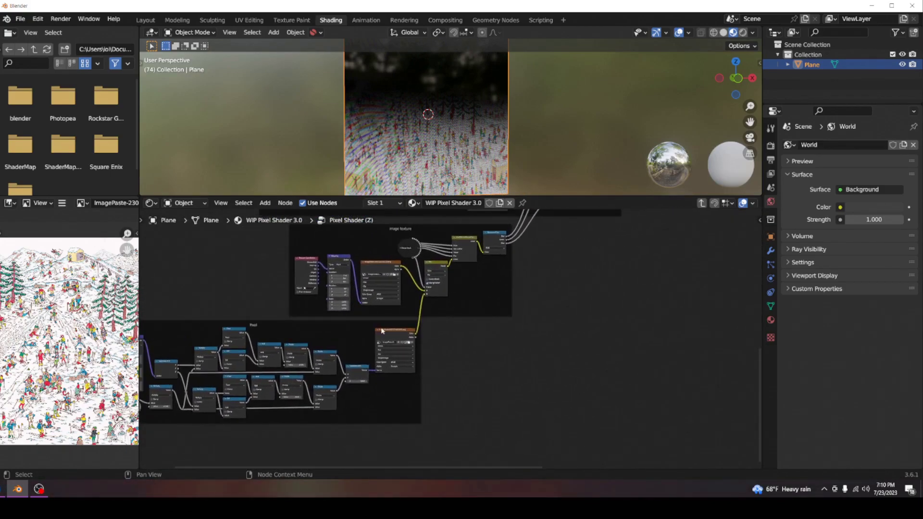
pyautogui.keyDown('ctrl'); pyautogui.keyDown('shift'); pyautogui.click(378, 265); pyautogui.keyUp('shift'); pyautogui.keyUp('ctrl')
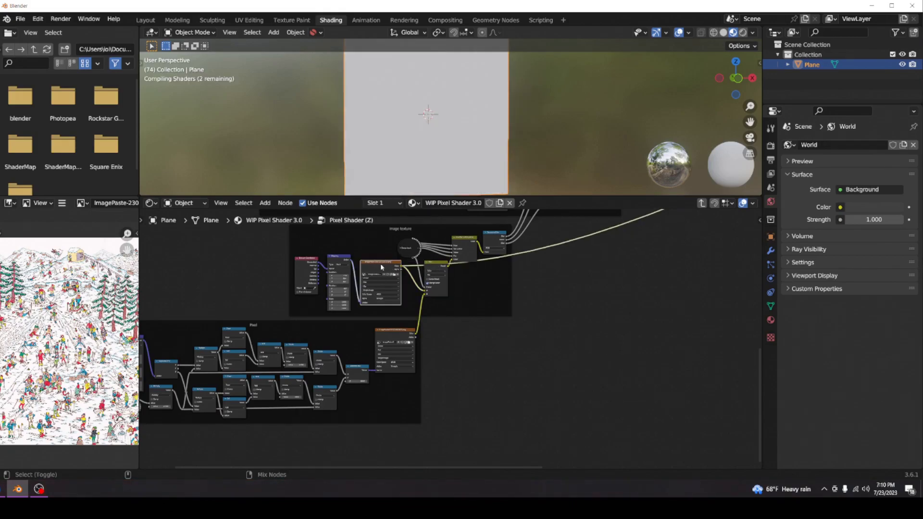
pyautogui.keyDown('ctrl'); pyautogui.keyDown('shift'); pyautogui.click(386, 334); pyautogui.keyUp('shift'); pyautogui.keyUp('ctrl')
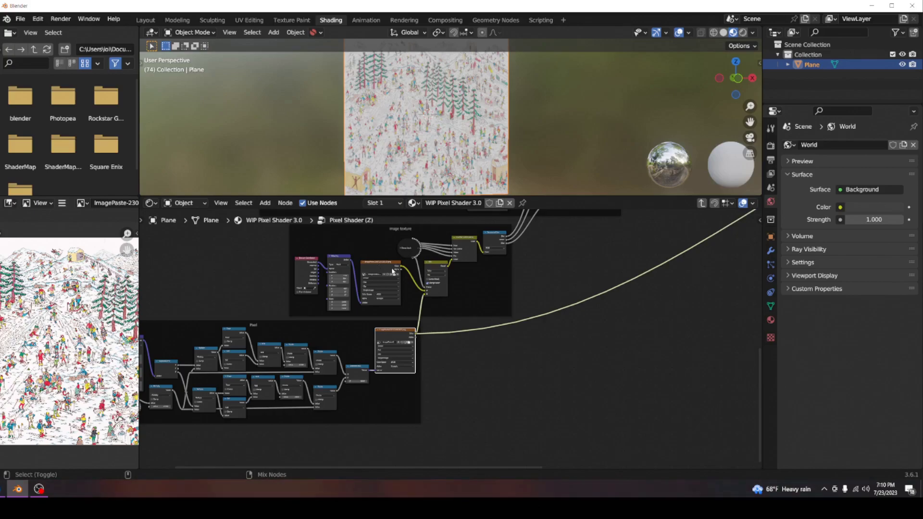
pyautogui.keyDown('ctrl'); pyautogui.keyDown('shift'); pyautogui.click(381, 267); pyautogui.keyUp('shift'); pyautogui.keyUp('ctrl')
pyautogui.keyDown('ctrl'); pyautogui.keyDown('shift'); pyautogui.click(389, 333); pyautogui.keyUp('shift'); pyautogui.keyUp('ctrl')
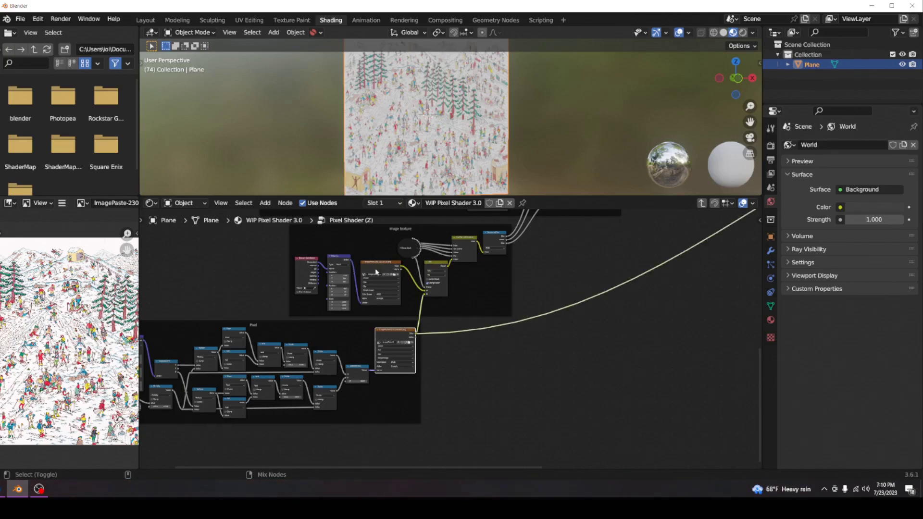
# Leave the node group and set the Pixel Density of the Pixel Shader (Z) node to 1
pyautogui.press('Tab')
pyautogui.scroll(6, 403, 293)
pyautogui.click(356, 271)
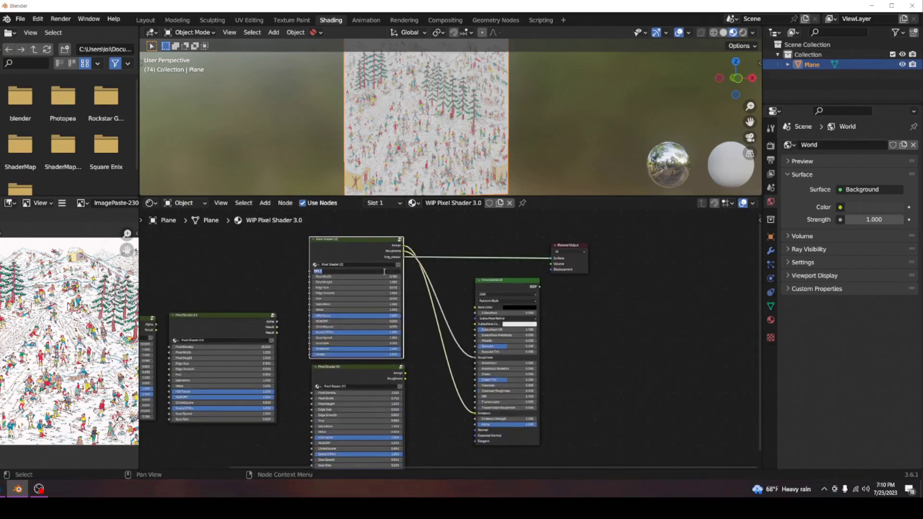
pyautogui.write('1')
pyautogui.press('Return')
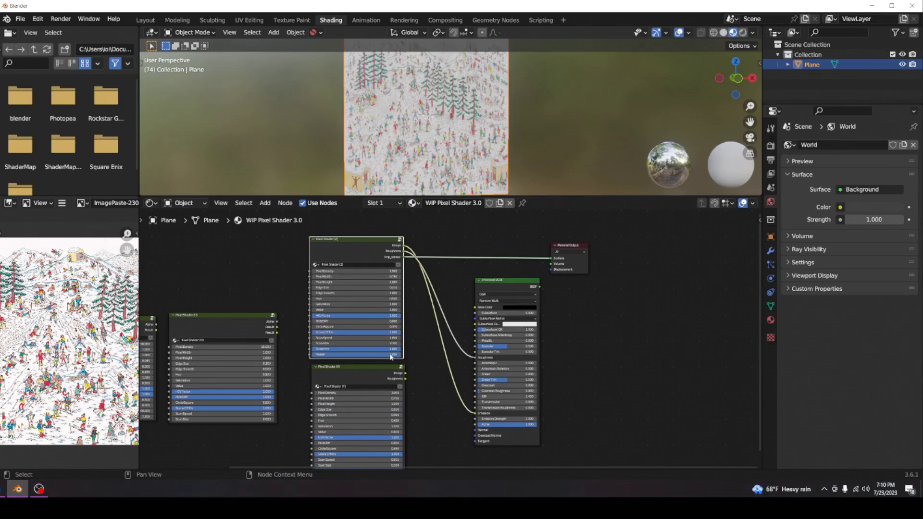
# Reconnect the Principled BSDF to the Material Output's Surface and set Pixels? of the Pixel Shader (Z) node to 0
pyautogui.moveTo(540, 287); pyautogui.dragTo(554, 258)
pyautogui.moveTo(464, 268); pyautogui.dragTo(527, 278, button='middle')
pyautogui.scroll(4, 453, 346)
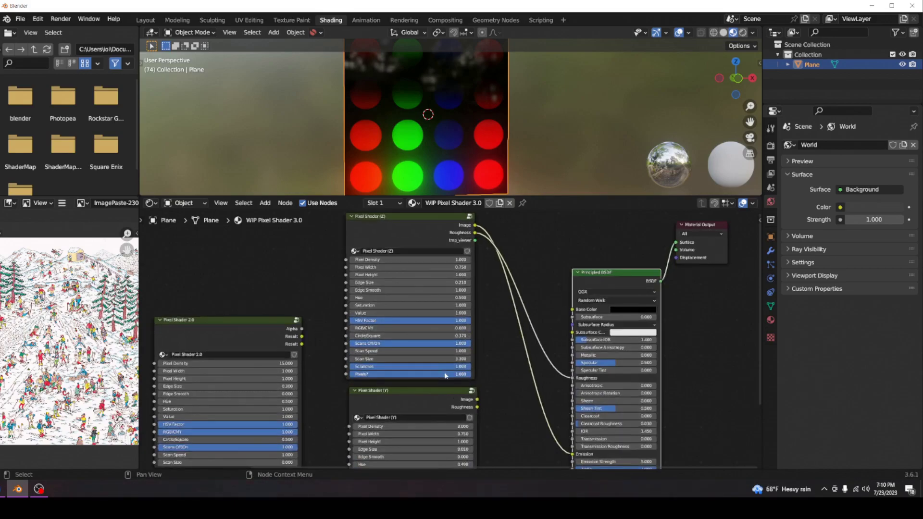
pyautogui.moveTo(469, 374); pyautogui.dragTo(350, 374)
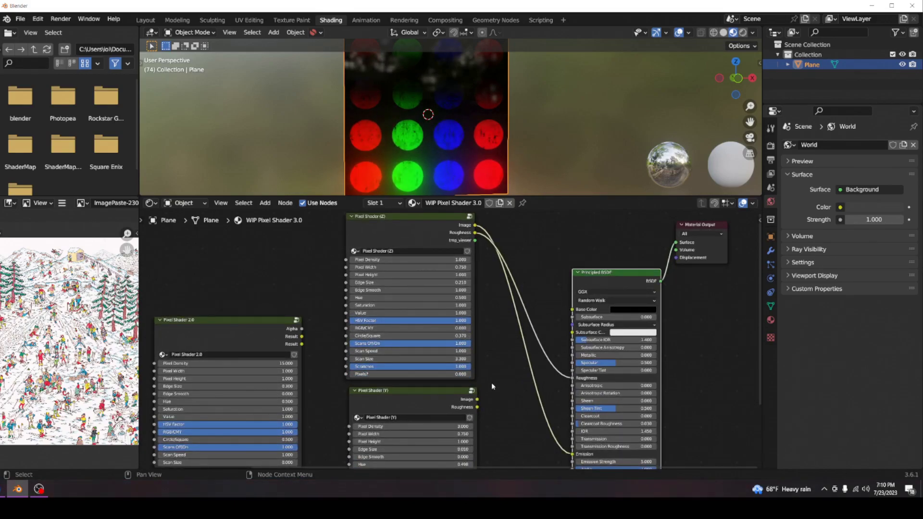
# Open the Pixel Shader (Z) group at its image texture nodes and examine the coloured dots on the plane close up
pyautogui.click(416, 225)
pyautogui.press('Tab')
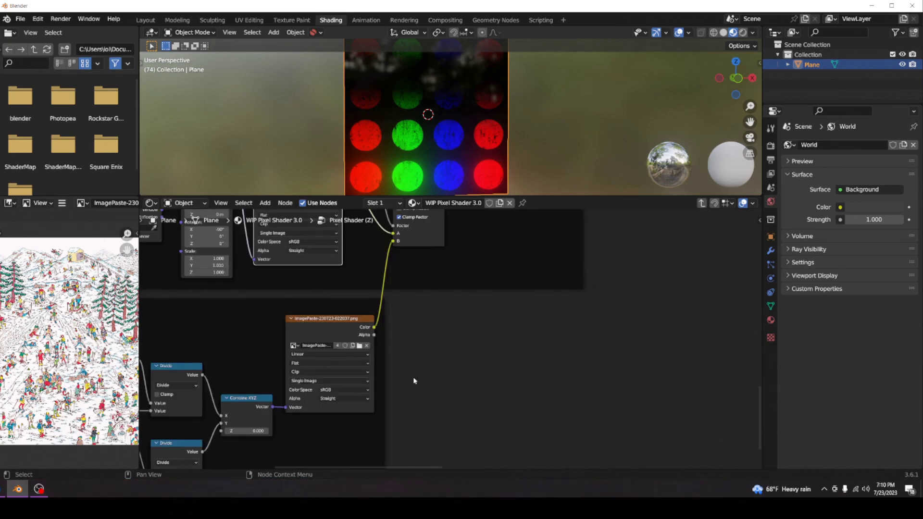
pyautogui.moveTo(410, 382); pyautogui.dragTo(472, 424, button='middle')
pyautogui.scroll(6, 520, 356)
pyautogui.moveTo(532, 337); pyautogui.dragTo(507, 365, button='middle')
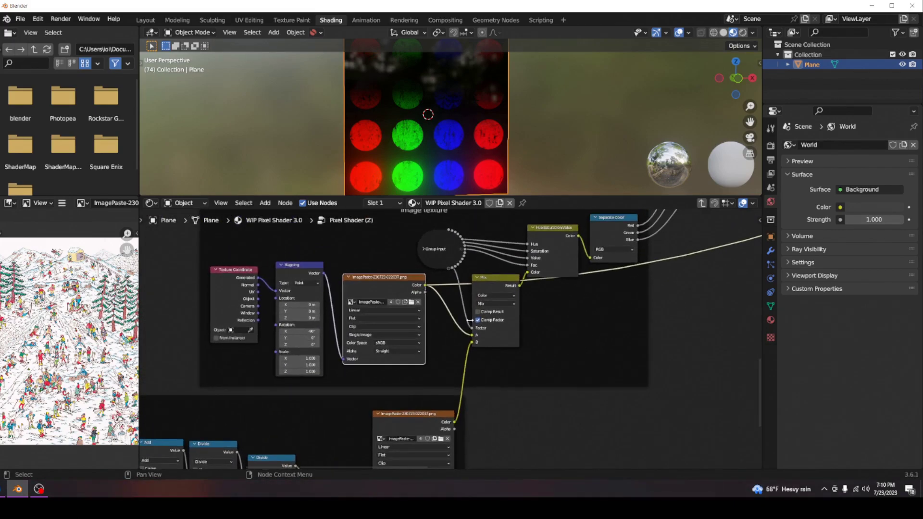
pyautogui.keyDown('ctrl'); pyautogui.moveTo(427, 181); pyautogui.dragTo(481, 124, button='middle'); pyautogui.keyUp('ctrl')
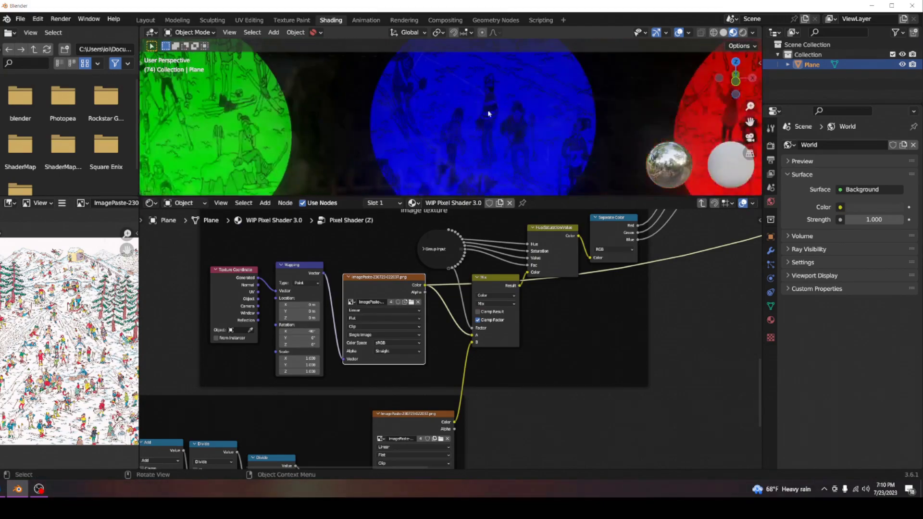
pyautogui.scroll(-4, 496, 120)
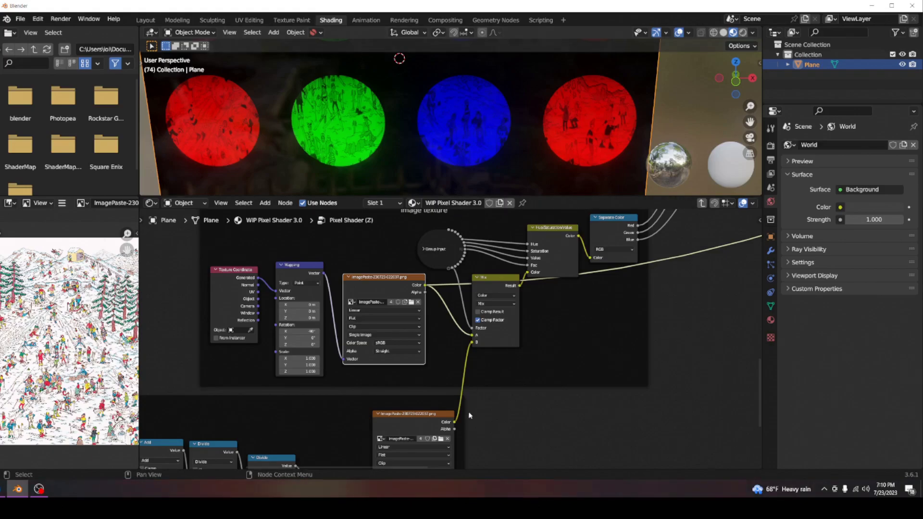
pyautogui.scroll(-7, 473, 124)
pyautogui.moveTo(472, 129); pyautogui.dragTo(477, 108, button='middle')
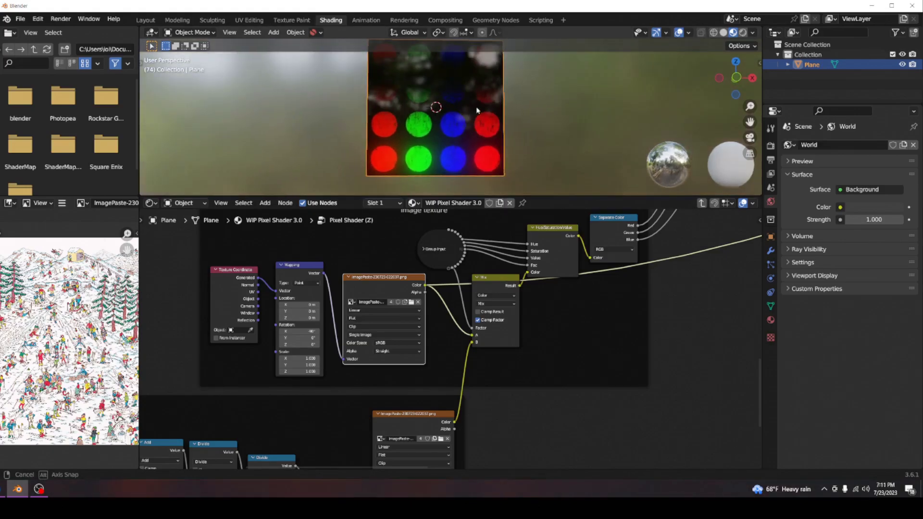
# Preview the red output of the Separate Color node in the image texture frame and inspect it on the plane
pyautogui.moveTo(545, 301); pyautogui.dragTo(446, 342, button='middle')
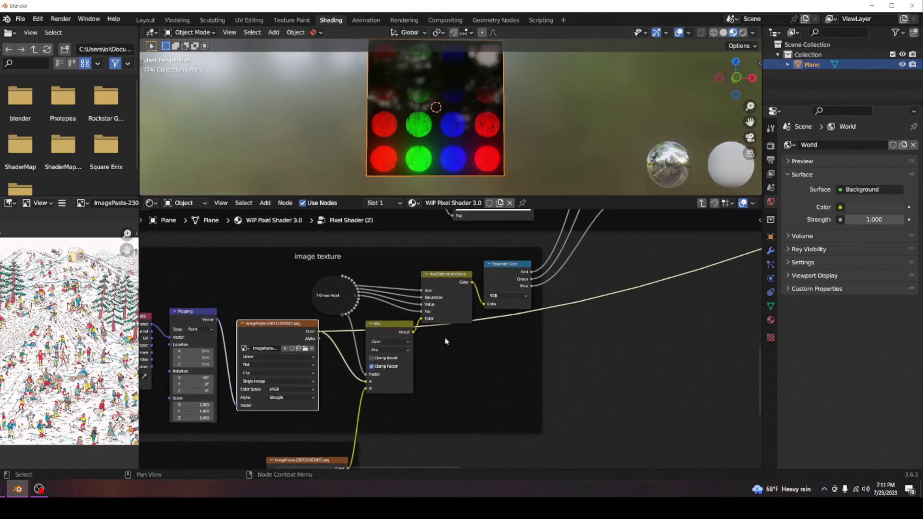
pyautogui.keyDown('ctrl'); pyautogui.keyDown('shift'); pyautogui.click(496, 275); pyautogui.keyUp('shift'); pyautogui.keyUp('ctrl')
pyautogui.scroll(5, 514, 142)
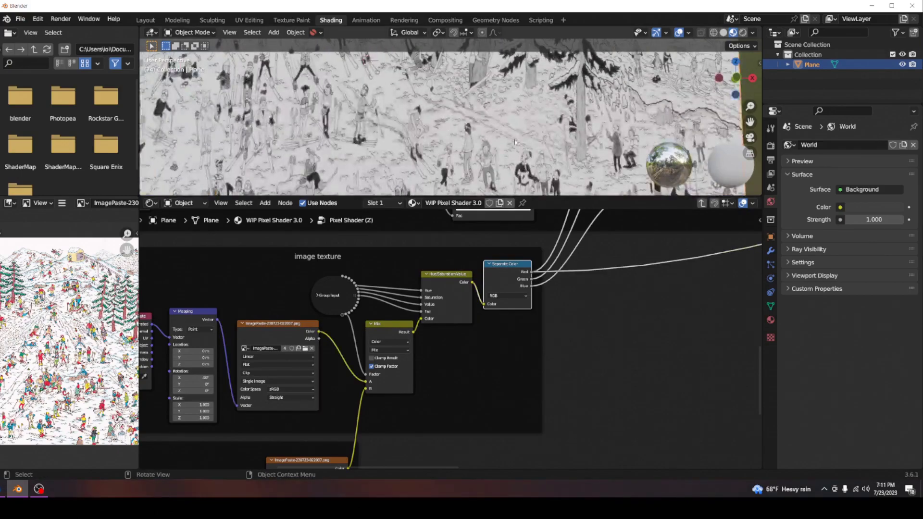
pyautogui.scroll(-5, 514, 143)
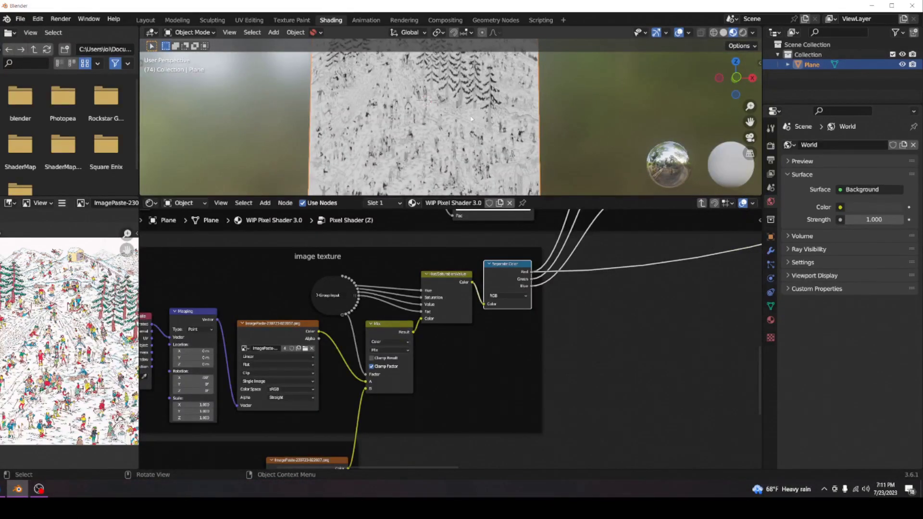
pyautogui.scroll(3, 478, 121)
pyautogui.scroll(-2, 580, 289)
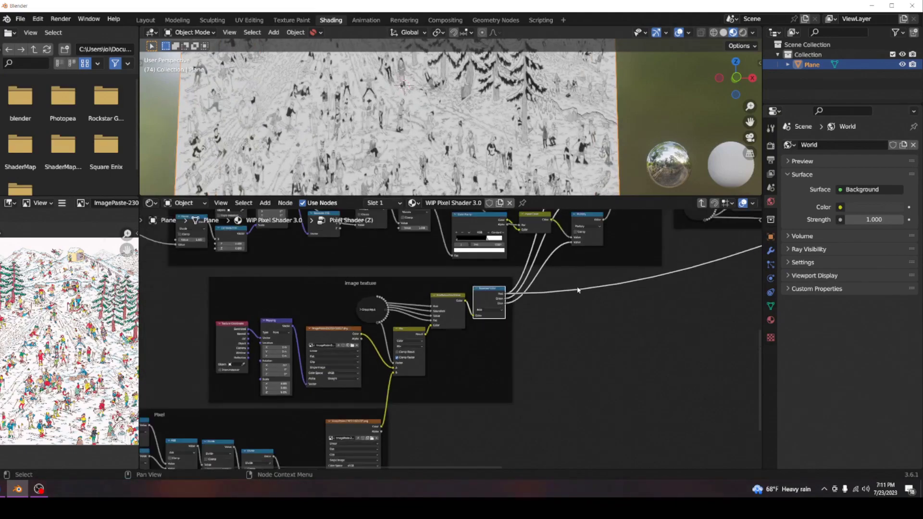
# Preview each of the three Color Ramp nodes in the RGB frame on the plane
pyautogui.scroll(-4, 567, 291)
pyautogui.moveTo(530, 277); pyautogui.dragTo(459, 344, button='middle')
pyautogui.scroll(4, 452, 339)
pyautogui.scroll(-3, 303, 330)
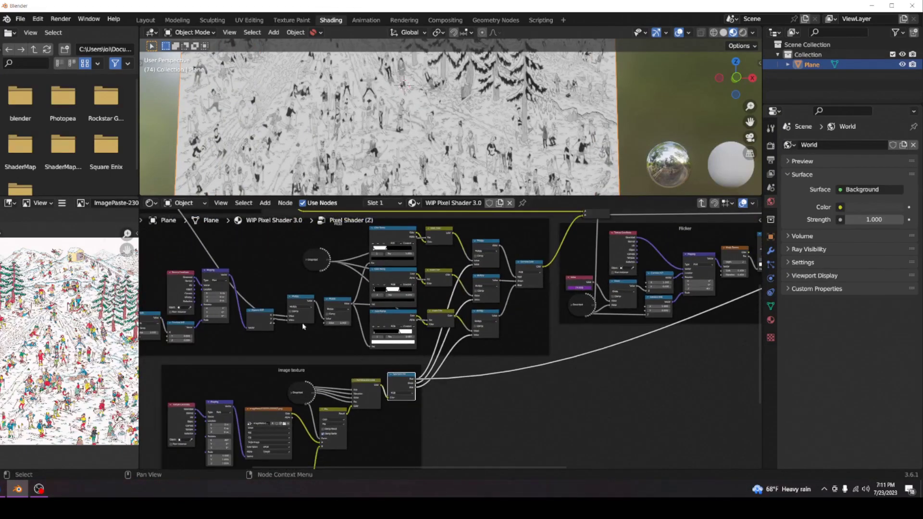
pyautogui.moveTo(299, 328); pyautogui.dragTo(291, 353, button='middle')
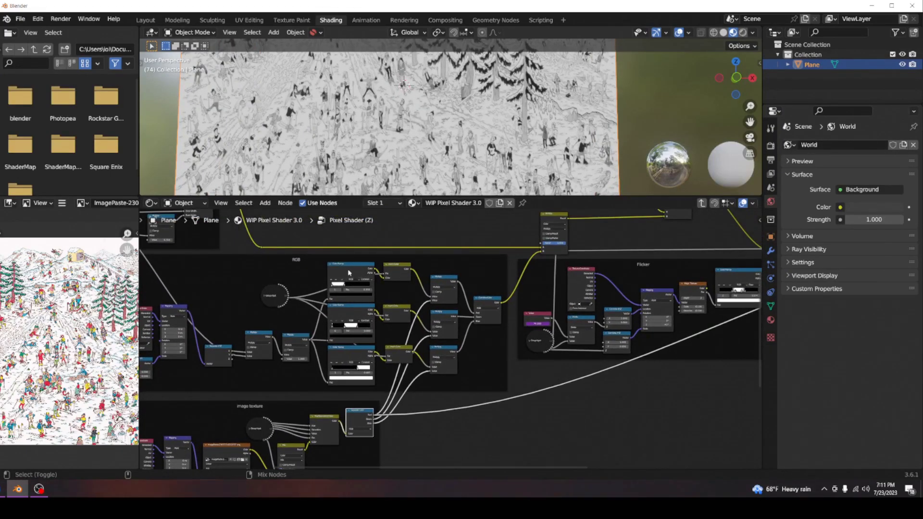
pyautogui.keyDown('ctrl'); pyautogui.keyDown('shift'); pyautogui.click(347, 307); pyautogui.keyUp('shift'); pyautogui.keyUp('ctrl')
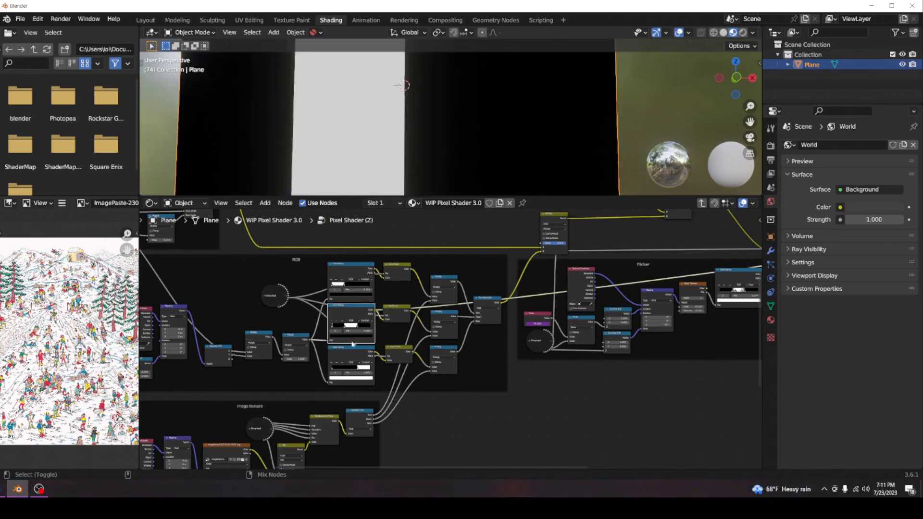
pyautogui.keyDown('ctrl'); pyautogui.keyDown('shift'); pyautogui.click(352, 352); pyautogui.keyUp('shift'); pyautogui.keyUp('ctrl')
pyautogui.keyDown('ctrl'); pyautogui.keyDown('shift'); pyautogui.click(348, 275); pyautogui.keyUp('shift'); pyautogui.keyUp('ctrl')
pyautogui.keyDown('ctrl'); pyautogui.keyDown('shift'); pyautogui.click(355, 311); pyautogui.keyUp('shift'); pyautogui.keyUp('ctrl')
# Preview the first and third Multiply nodes and the Combine Color node of the RGB frame, and examine the combined colour stripes
pyautogui.keyDown('ctrl'); pyautogui.keyDown('shift'); pyautogui.click(438, 284); pyautogui.keyUp('shift'); pyautogui.keyUp('ctrl')
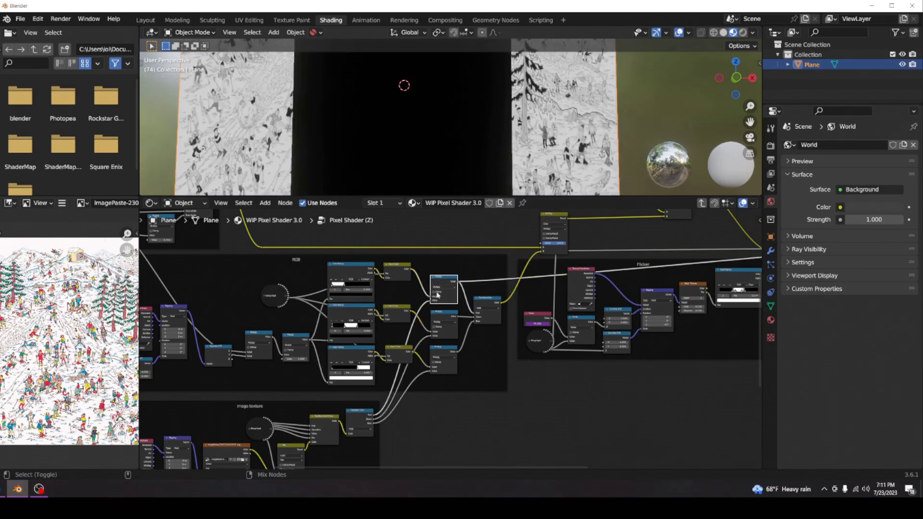
pyautogui.keyDown('ctrl'); pyautogui.keyDown('shift'); pyautogui.click(445, 354); pyautogui.keyUp('shift'); pyautogui.keyUp('ctrl')
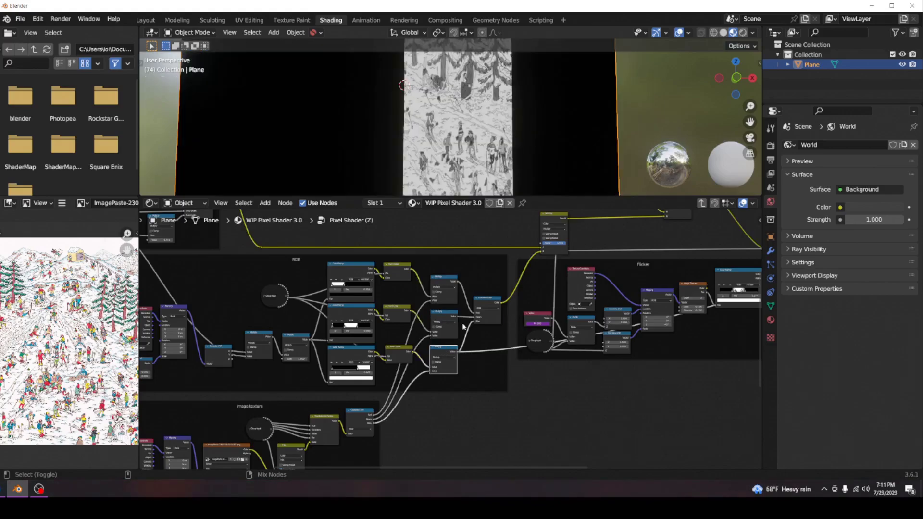
pyautogui.keyDown('ctrl'); pyautogui.keyDown('shift'); pyautogui.click(485, 308); pyautogui.keyUp('shift'); pyautogui.keyUp('ctrl')
pyautogui.scroll(7, 513, 123)
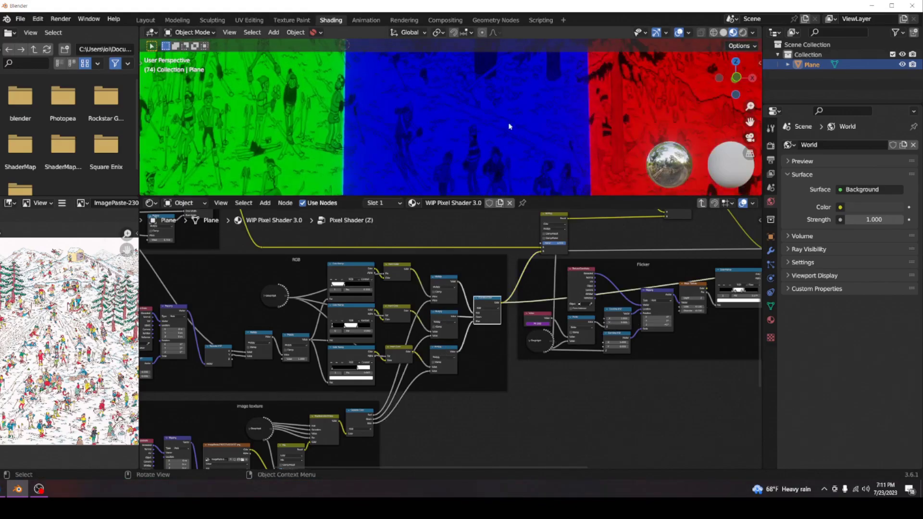
pyautogui.scroll(-9, 471, 126)
pyautogui.keyDown('shift'); pyautogui.moveTo(474, 126); pyautogui.dragTo(511, 182, button='middle'); pyautogui.keyUp('shift')
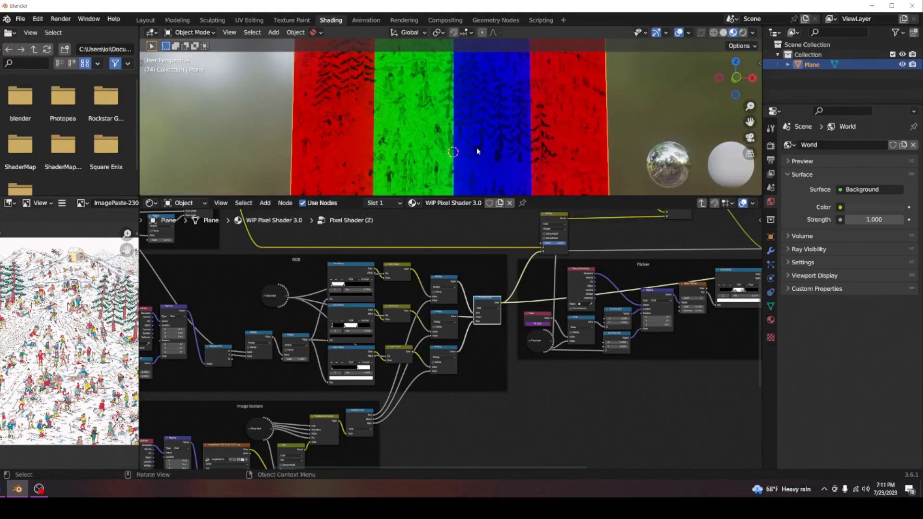
pyautogui.scroll(-7, 477, 148)
pyautogui.keyDown('shift'); pyautogui.moveTo(502, 147); pyautogui.dragTo(490, 113, button='middle'); pyautogui.keyUp('shift')
pyautogui.scroll(4, 476, 127)
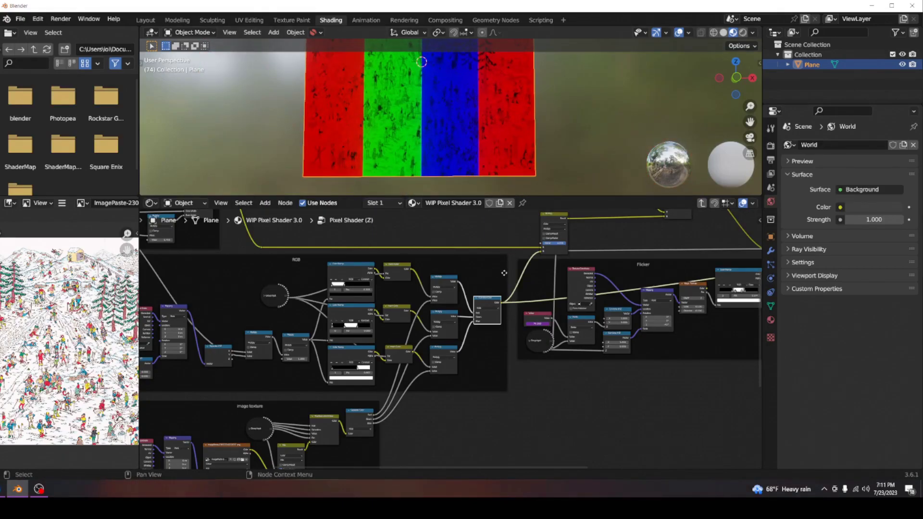
# Preview the first Multiply node between the RGB and Flicker frames and examine the coloured pixels up close on the plane
pyautogui.moveTo(495, 273); pyautogui.dragTo(421, 303, button='middle')
pyautogui.scroll(3, 421, 303)
pyautogui.moveTo(355, 258); pyautogui.dragTo(354, 298, button='middle')
pyautogui.scroll(-5, 551, 310)
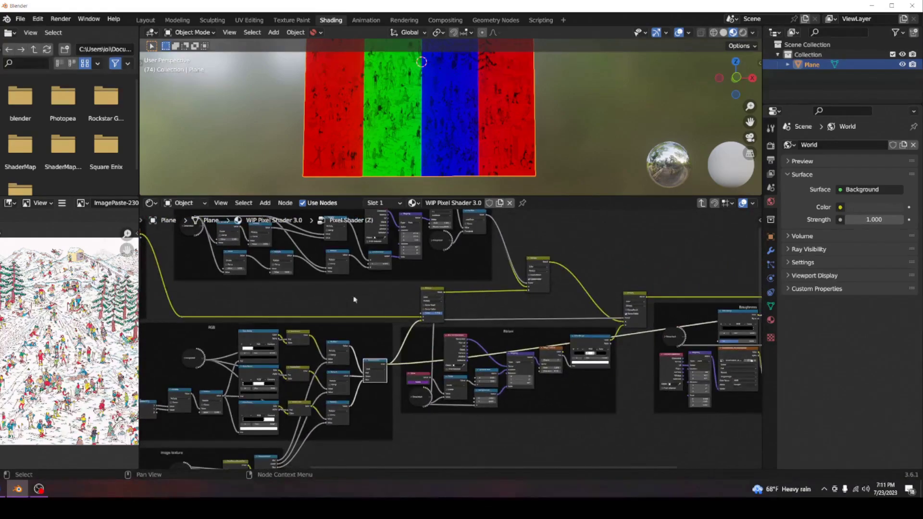
pyautogui.keyDown('ctrl'); pyautogui.keyDown('shift'); pyautogui.click(431, 292); pyautogui.keyUp('shift'); pyautogui.keyUp('ctrl')
pyautogui.scroll(4, 457, 94)
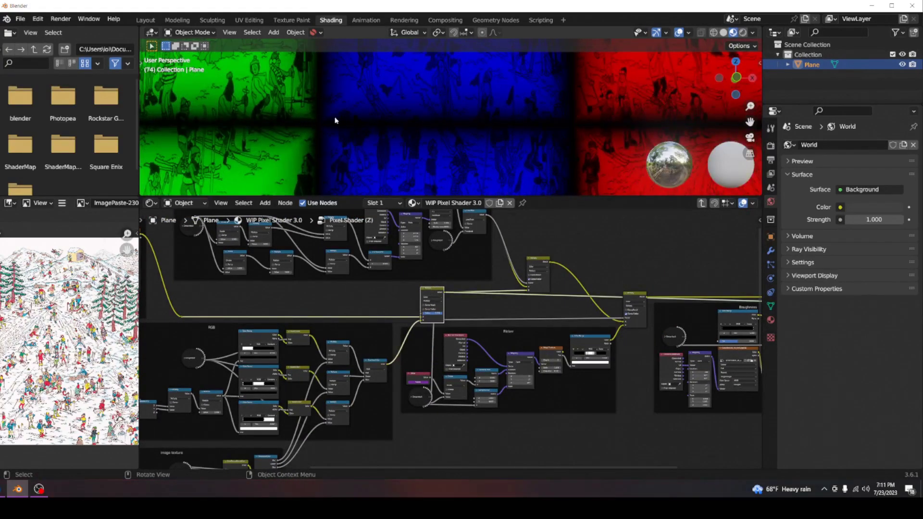
pyautogui.scroll(-5, 319, 120)
pyautogui.moveTo(427, 58); pyautogui.dragTo(505, 143, button='middle')
# Preview the next Multiply node that applies the pixel shape mask and inspect the round dots at several distances
pyautogui.moveTo(538, 243); pyautogui.dragTo(452, 260, button='middle')
pyautogui.keyDown('ctrl'); pyautogui.keyDown('shift'); pyautogui.click(472, 292); pyautogui.keyUp('shift'); pyautogui.keyUp('ctrl')
pyautogui.scroll(8, 505, 79)
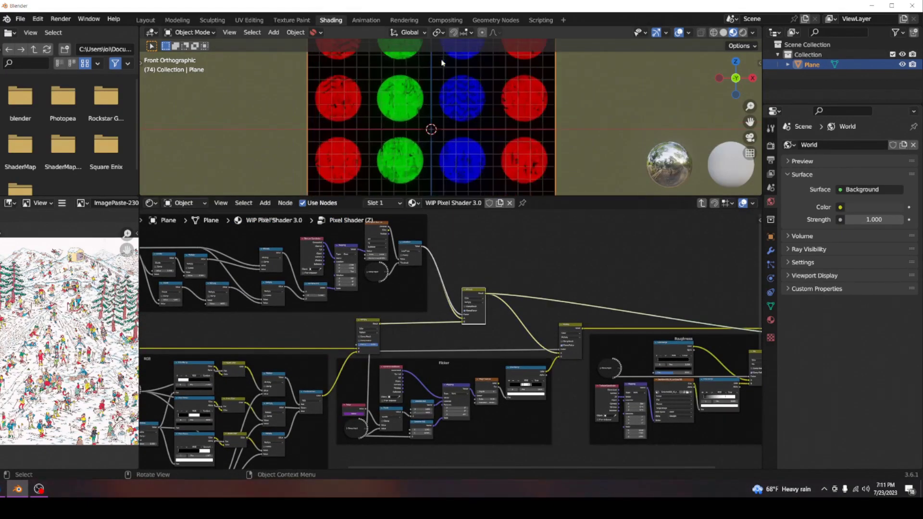
pyautogui.scroll(-4, 478, 90)
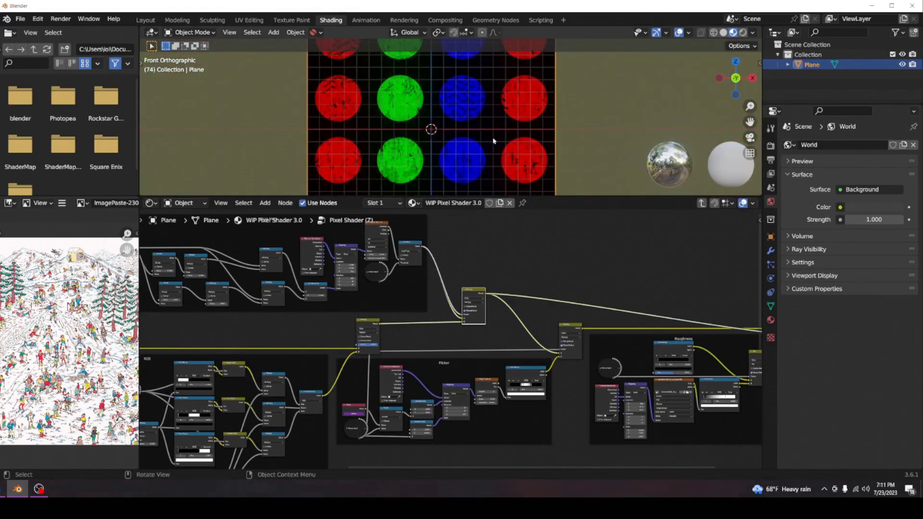
pyautogui.scroll(-8, 462, 133)
pyautogui.scroll(5, 476, 136)
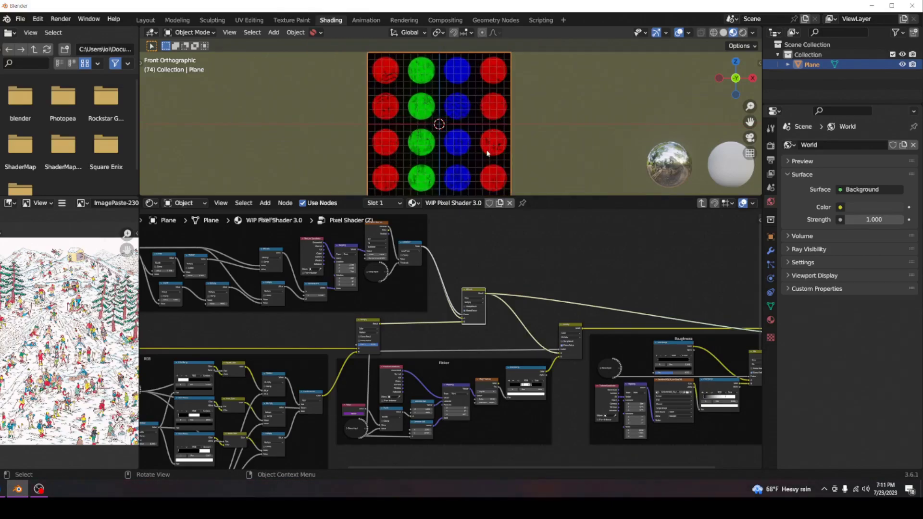
pyautogui.scroll(-5, 488, 152)
# Preview the Multiply node fed by the Flicker frame and inspect its effect on the plane
pyautogui.keyDown('shift'); pyautogui.moveTo(528, 336); pyautogui.dragTo(428, 288, button='middle'); pyautogui.keyUp('shift')
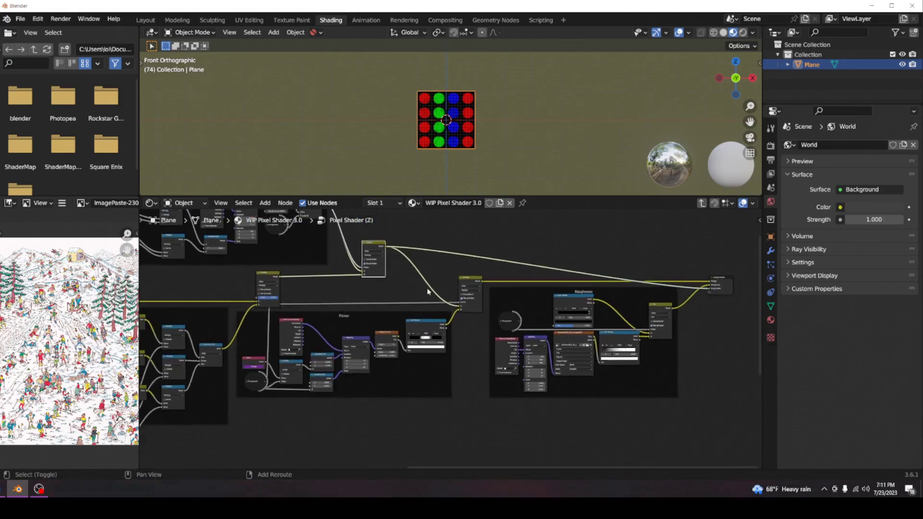
pyautogui.scroll(9, 340, 331)
pyautogui.scroll(-6, 311, 317)
pyautogui.moveTo(307, 307); pyautogui.dragTo(365, 297, button='middle')
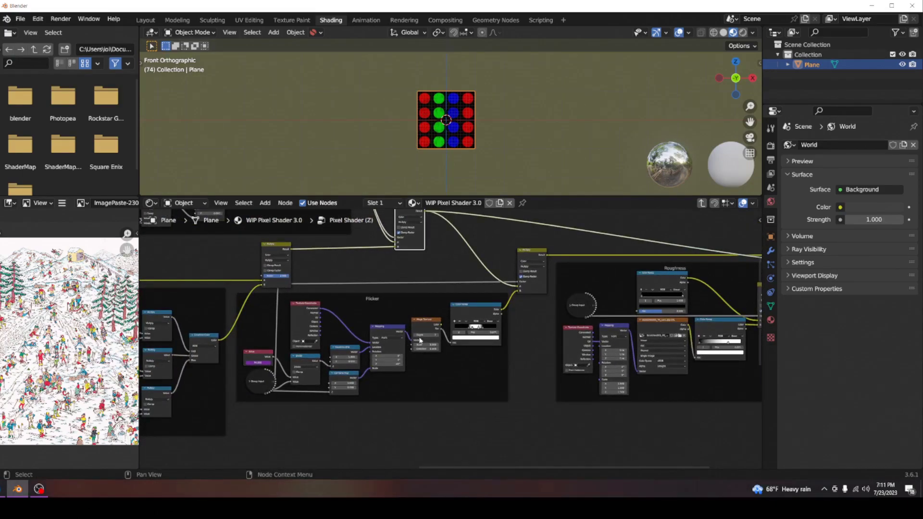
pyautogui.keyDown('ctrl'); pyautogui.keyDown('shift'); pyautogui.click(531, 255); pyautogui.keyUp('shift'); pyautogui.keyUp('ctrl')
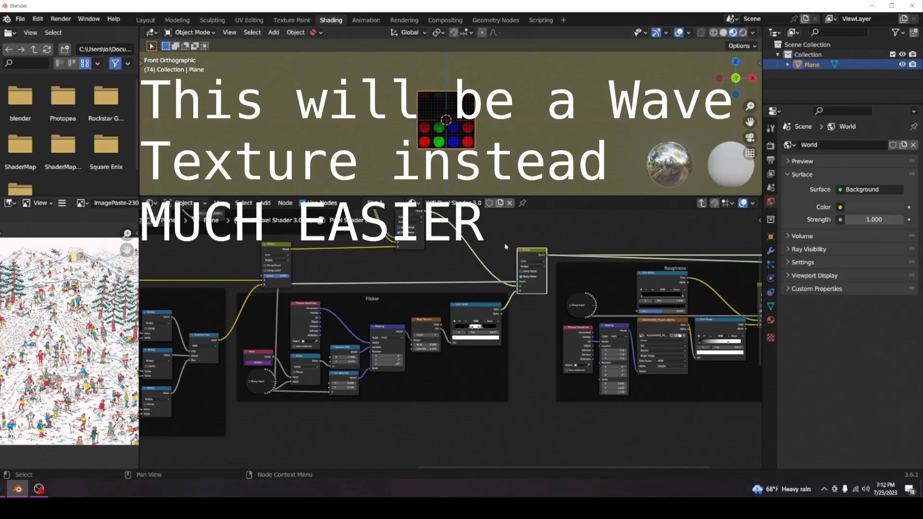
pyautogui.moveTo(505, 247); pyautogui.dragTo(282, 280, button='middle')
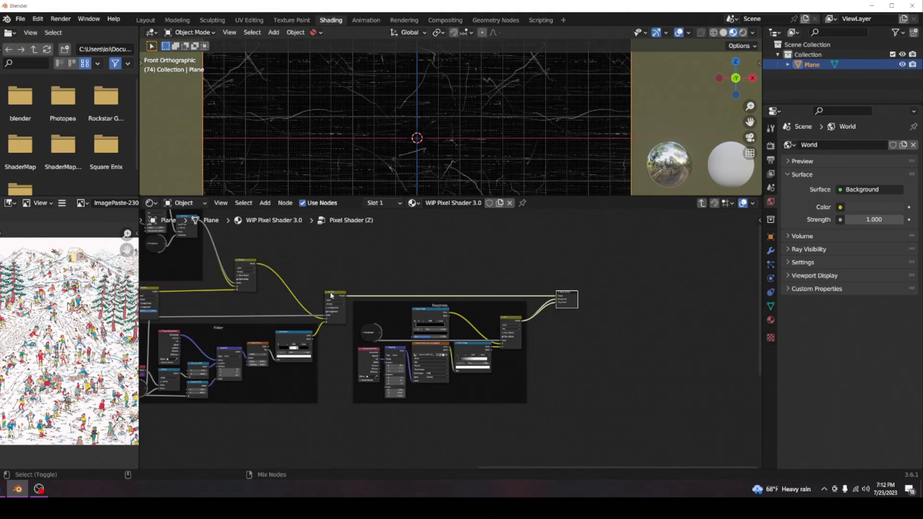
pyautogui.keyDown('ctrl'); pyautogui.keyDown('shift'); pyautogui.click(331, 295); pyautogui.keyUp('shift'); pyautogui.keyUp('ctrl')
pyautogui.scroll(4, 514, 95)
pyautogui.scroll(-13, 511, 110)
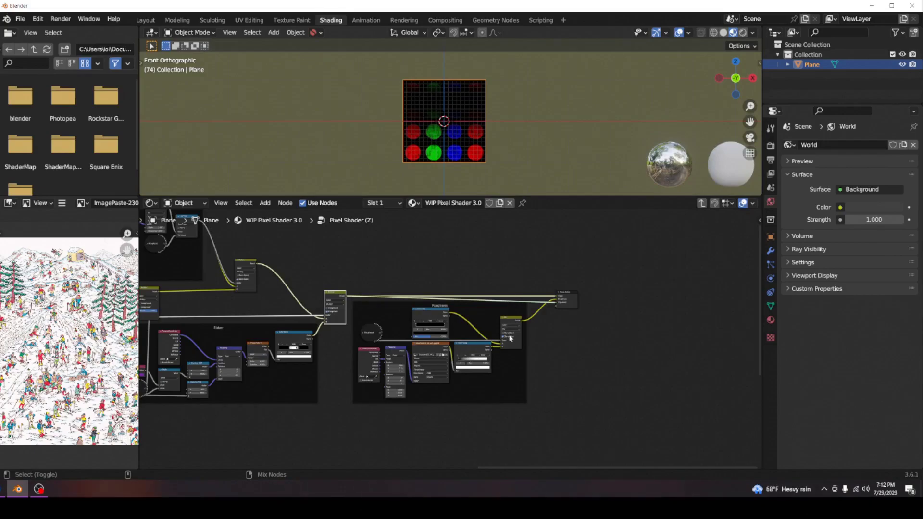
# Preview the Mix node of the Roughness frame and inspect the scratches on the plane from an angle
pyautogui.scroll(3, 507, 250)
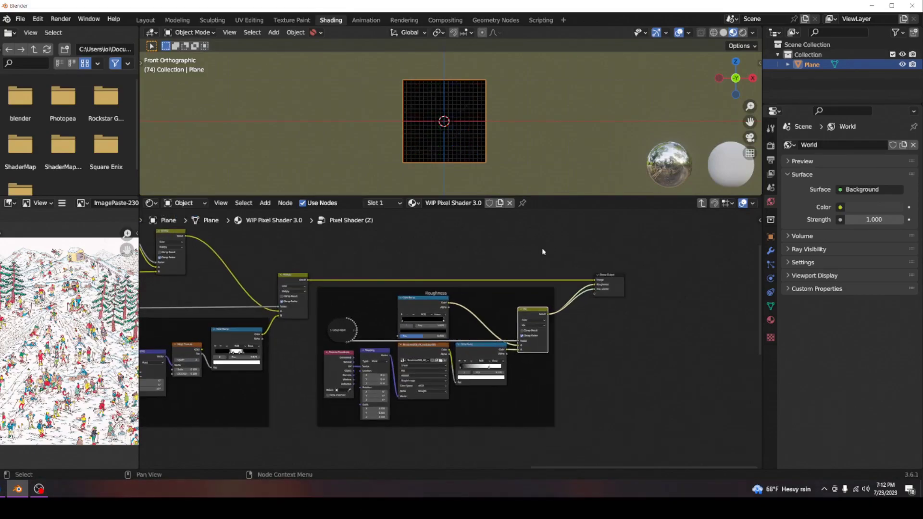
pyautogui.scroll(3, 594, 289)
pyautogui.scroll(9, 460, 119)
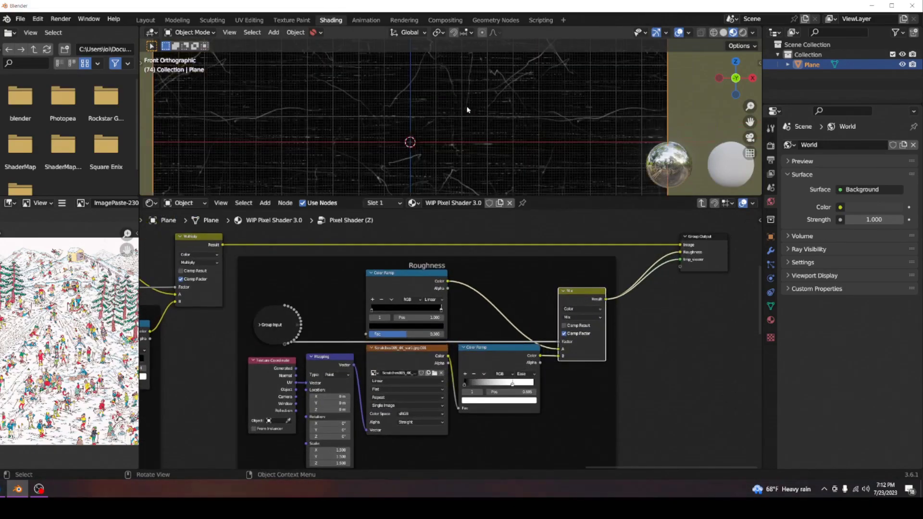
pyautogui.moveTo(460, 119); pyautogui.dragTo(443, 153, button='middle')
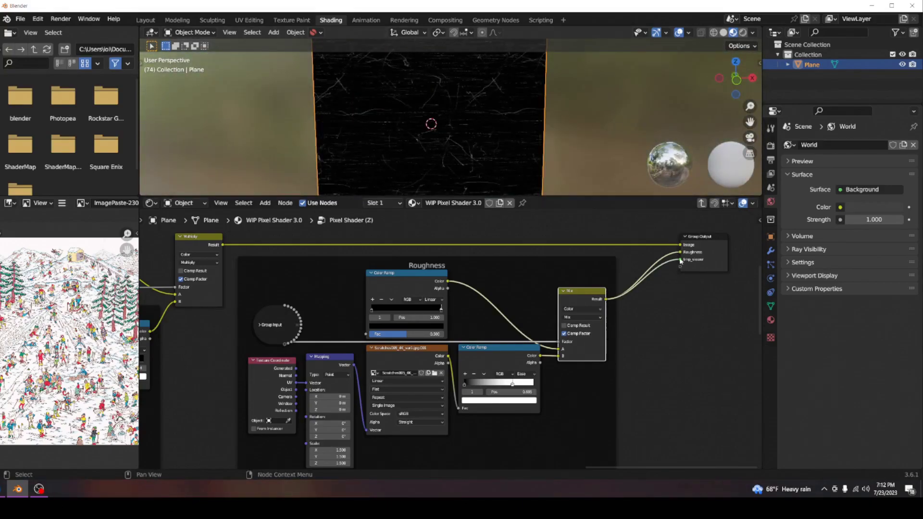
# Leave the Pixel Shader (Z) group and reconnect the Principled BSDF to the Material Output's Surface
pyautogui.press('Tab')
pyautogui.scroll(-1, 456, 298)
pyautogui.moveTo(503, 319); pyautogui.dragTo(425, 319, button='middle')
pyautogui.moveTo(569, 258); pyautogui.dragTo(568, 256)
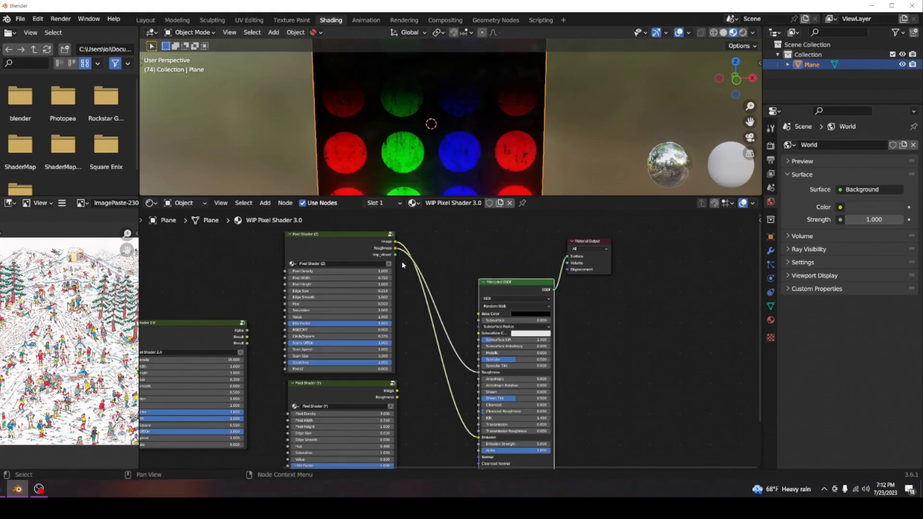
pyautogui.scroll(-6, 390, 263)
pyautogui.scroll(-5, 450, 136)
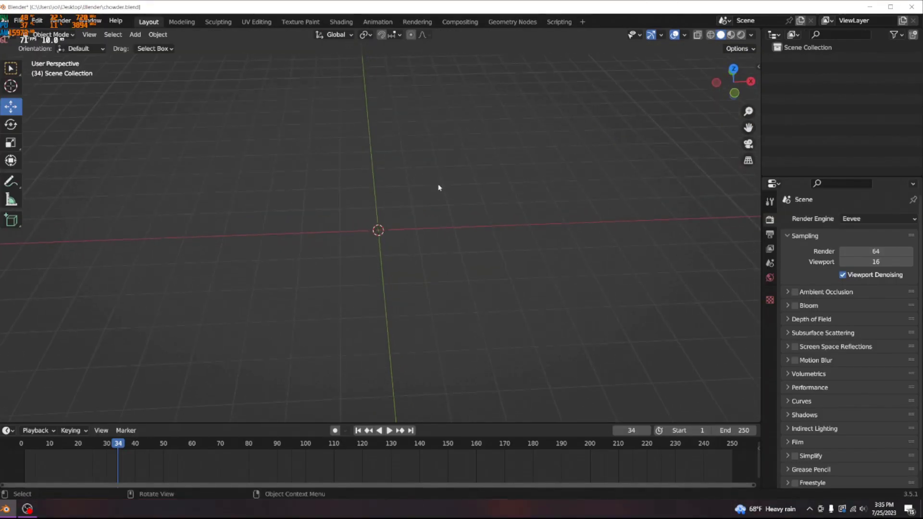
# Add a mesh plane to the empty scene of chowder.blend and view it from above
pyautogui.click(138, 36)
pyautogui.moveTo(154, 48)
pyautogui.click(254, 47)
pyautogui.moveTo(391, 171); pyautogui.dragTo(463, 194, button='middle')
pyautogui.scroll(4, 467, 197)
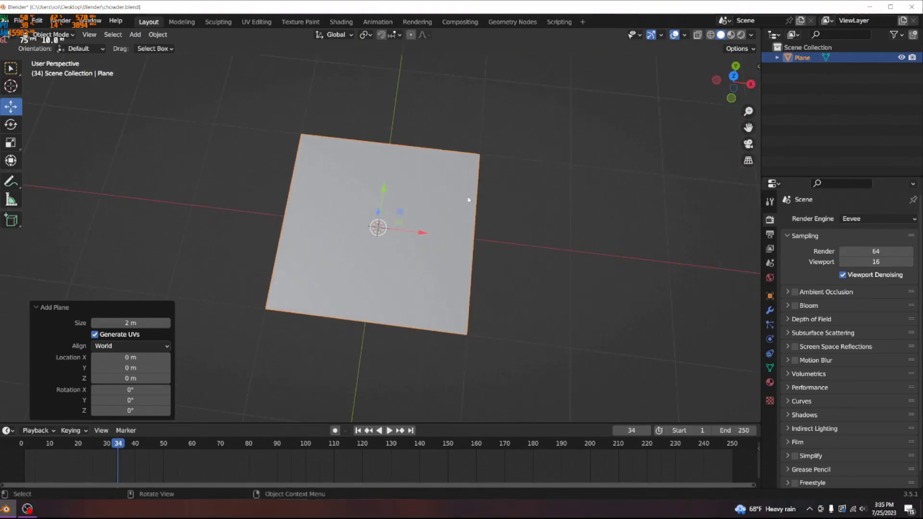
# Switch to the Shading workspace and create a new material for the plane
pyautogui.click(341, 22)
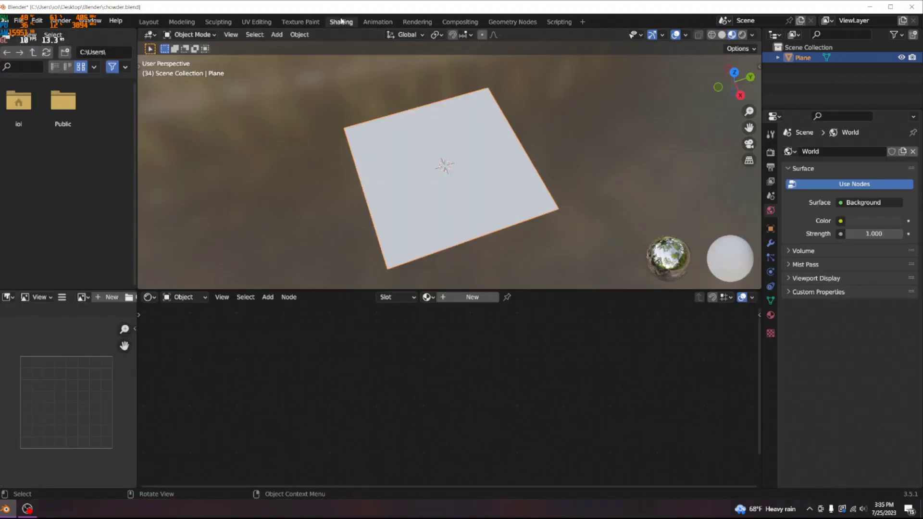
pyautogui.click(461, 298)
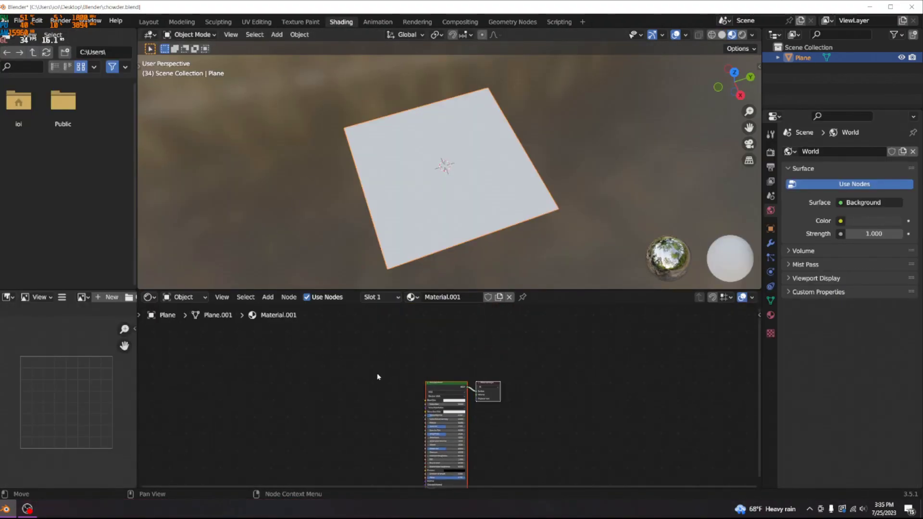
# Give the Base Color an Image Texture with Mapping and Texture Coordinate nodes, and delete the extra copy of that setup
pyautogui.moveTo(510, 210); pyautogui.dragTo(510, 173, button='middle')
pyautogui.scroll(1, 402, 412)
pyautogui.moveTo(445, 383); pyautogui.dragTo(489, 312, button='middle')
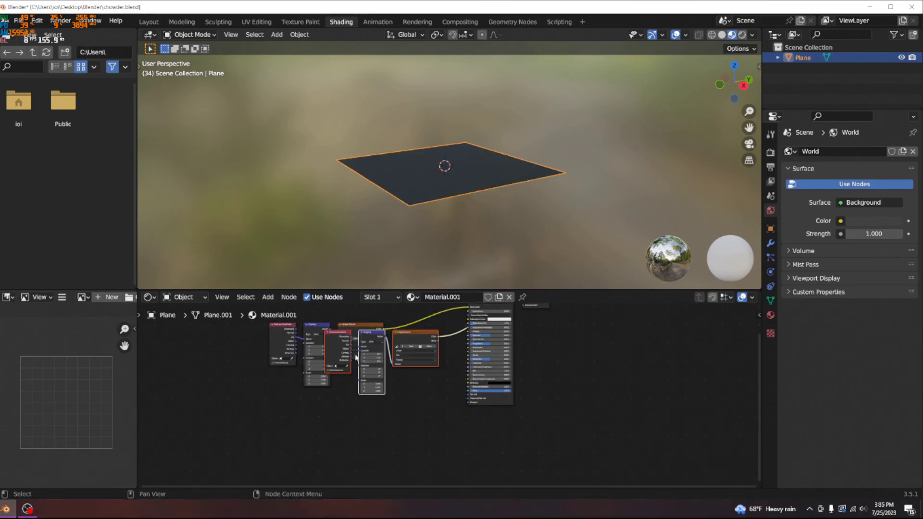
pyautogui.press('x')
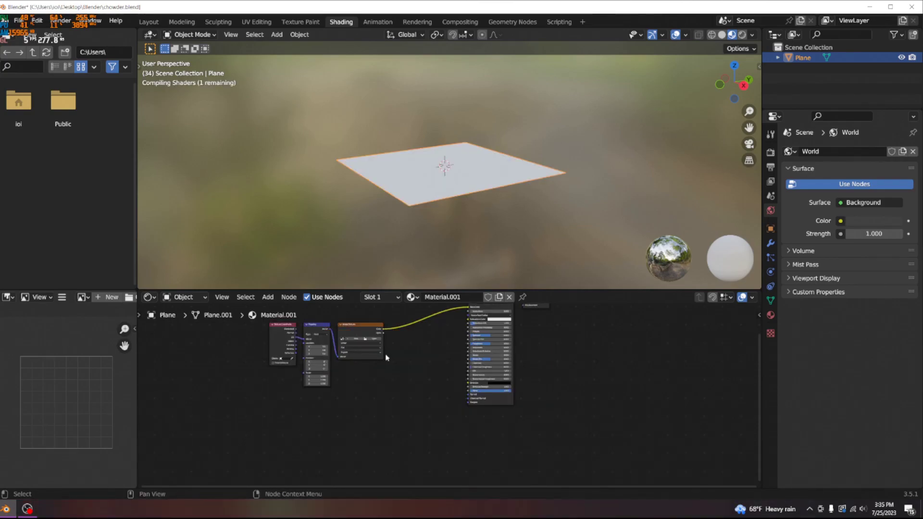
# Duplicate the empty Image Texture node and place the copy below the original
pyautogui.moveTo(373, 358); pyautogui.dragTo(397, 394, button='middle')
pyautogui.click(393, 371)
pyautogui.hotkey('shift', 'd')
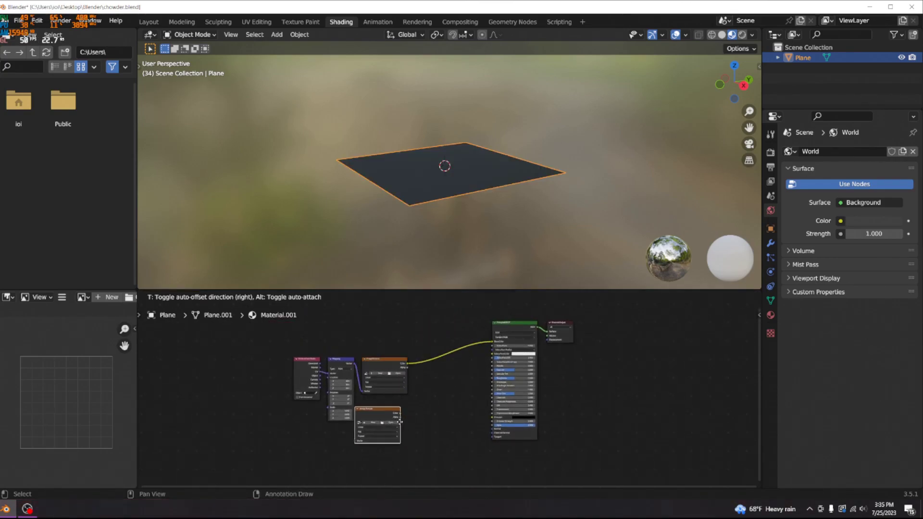
pyautogui.click(411, 416)
# Load giphy (8).mp4 from the Textures\GIFs\TRIPPY folder into the connected Image Texture and view it on the plane
pyautogui.moveTo(431, 408); pyautogui.dragTo(412, 380, button='middle')
pyautogui.moveTo(381, 350); pyautogui.dragTo(426, 339)
pyautogui.click(425, 337)
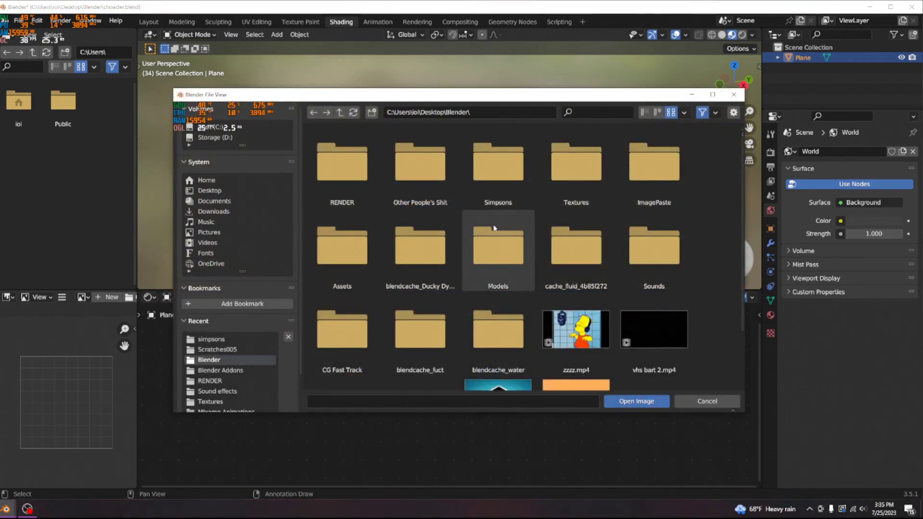
pyautogui.click(579, 186)
pyautogui.doubleClick(579, 186)
pyautogui.doubleClick(422, 165)
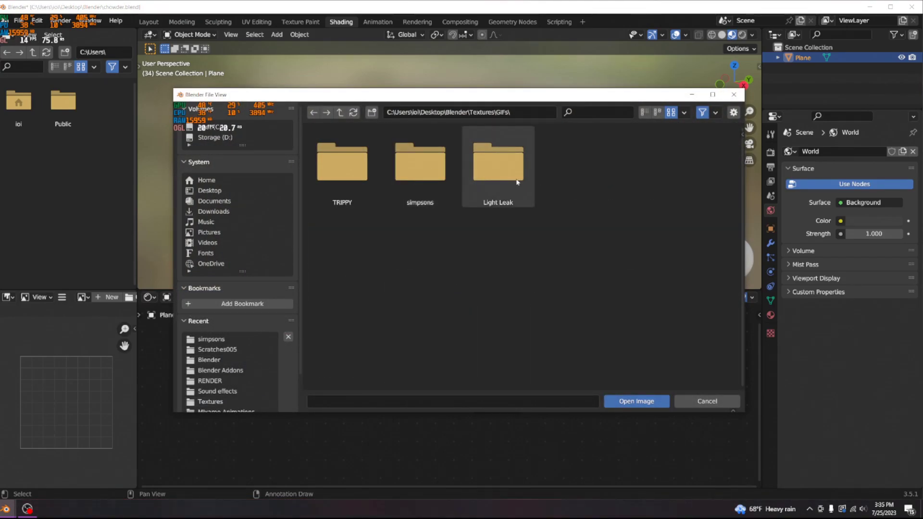
pyautogui.doubleClick(325, 165)
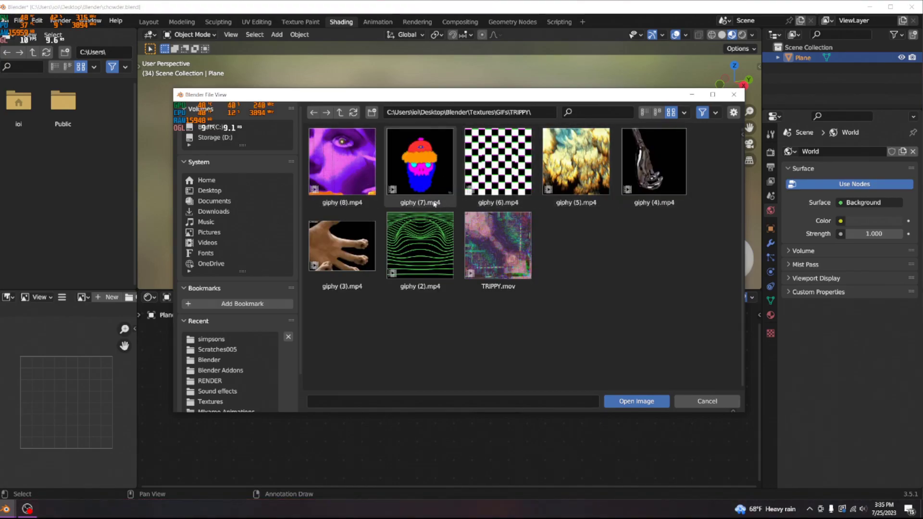
pyautogui.doubleClick(350, 174)
pyautogui.moveTo(532, 196); pyautogui.dragTo(493, 224, button='middle')
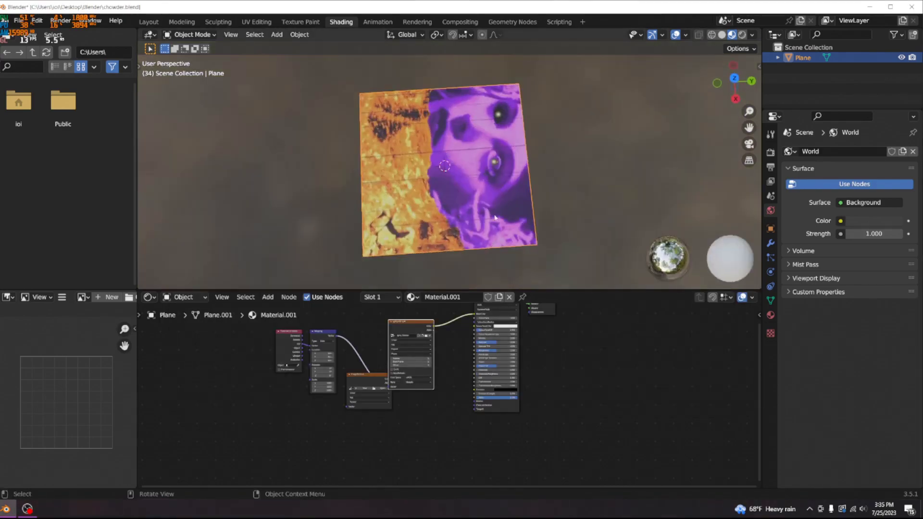
pyautogui.moveTo(340, 188); pyautogui.dragTo(513, 215, button='middle')
pyautogui.scroll(3, 457, 395)
# Move the overlapping texture node aside and enable Cyclic and Auto Refresh on the giphy (8).mp4 movie texture
pyautogui.moveTo(428, 320); pyautogui.dragTo(439, 423, button='middle')
pyautogui.moveTo(387, 371); pyautogui.dragTo(339, 363)
pyautogui.moveTo(418, 419); pyautogui.dragTo(500, 384, button='middle')
pyautogui.scroll(7, 424, 408)
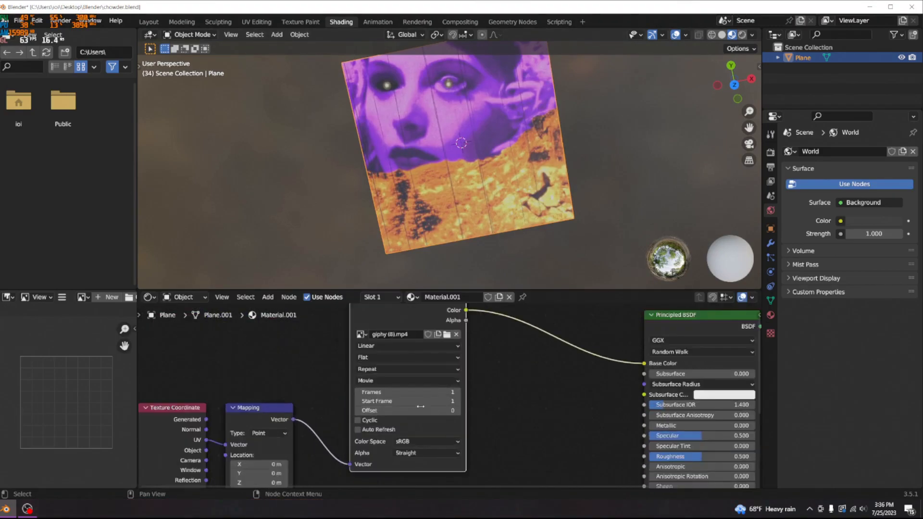
pyautogui.click(342, 436)
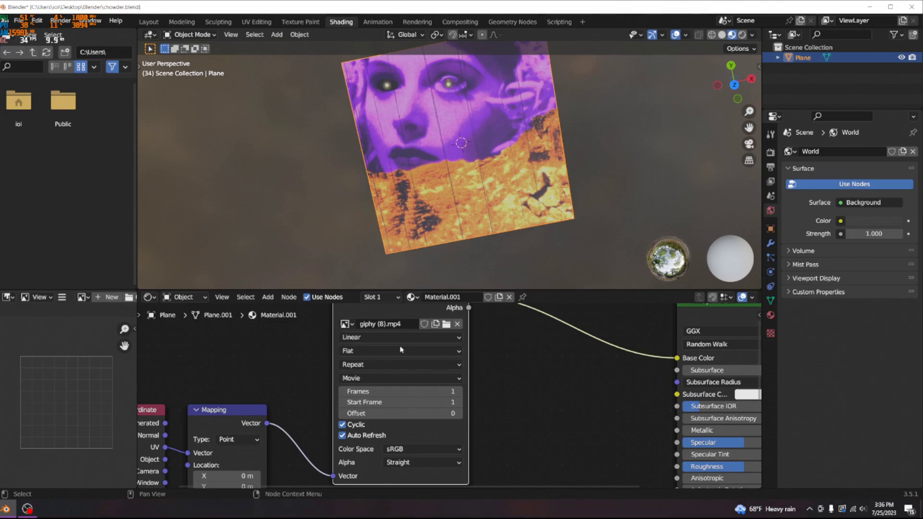
# Try 28 frames on the movie texture while playing the animation, and set Frames back to 1
pyautogui.moveTo(400, 392); pyautogui.dragTo(432, 392)
pyautogui.press('space')
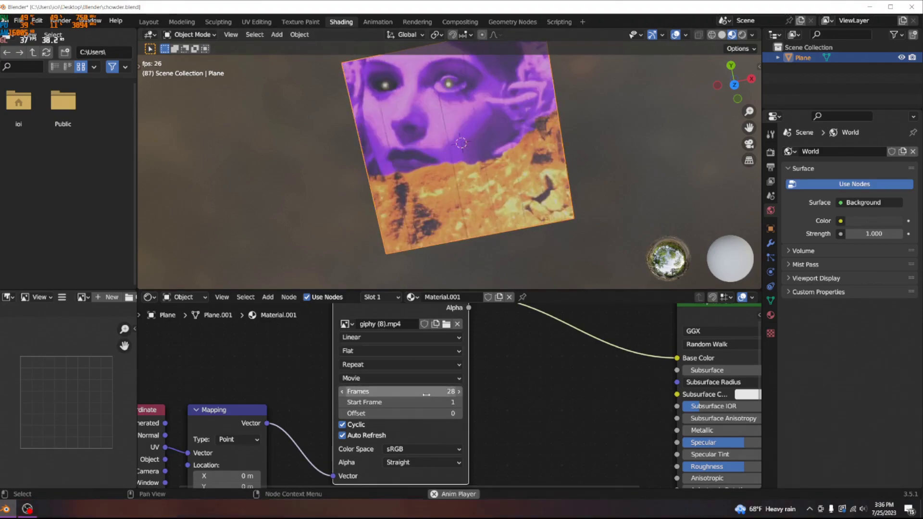
pyautogui.press('space')
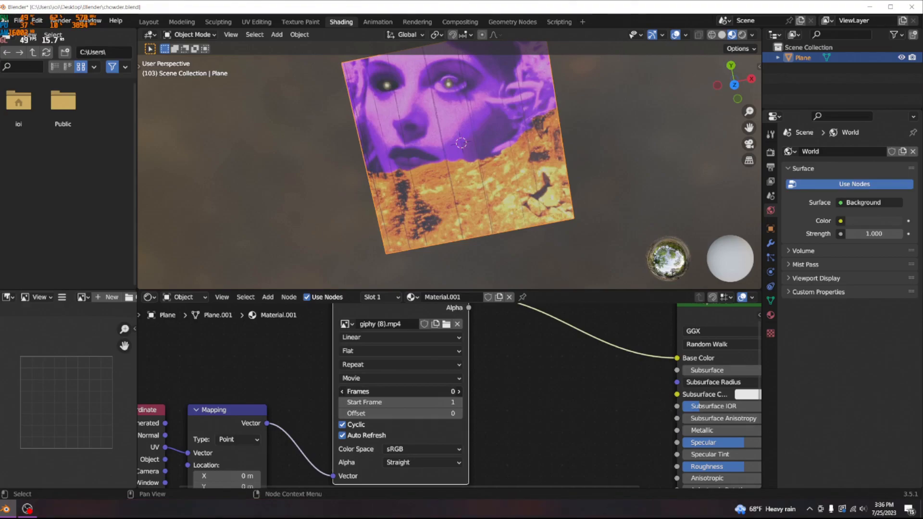
pyautogui.click(447, 390)
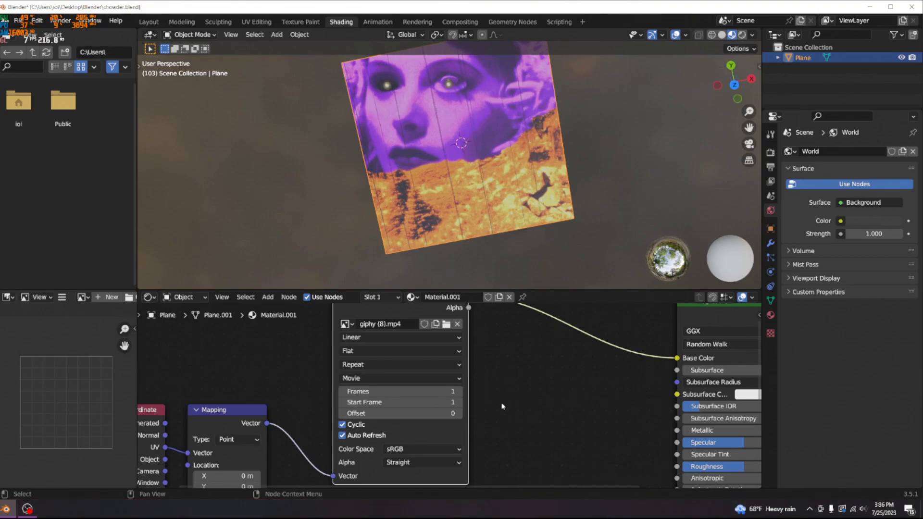
# Delete the unused empty Image Texture node
pyautogui.scroll(-8, 449, 400)
pyautogui.moveTo(459, 457); pyautogui.dragTo(501, 357, button='middle')
pyautogui.scroll(4, 501, 356)
pyautogui.moveTo(442, 373); pyautogui.dragTo(403, 406, button='middle')
pyautogui.scroll(-5, 403, 406)
pyautogui.click(385, 427)
pyautogui.press('x')
# Duplicate the giphy (8).mp4 texture node and place the copy below the original
pyautogui.moveTo(465, 395); pyautogui.dragTo(459, 442, button='middle')
pyautogui.click(402, 341)
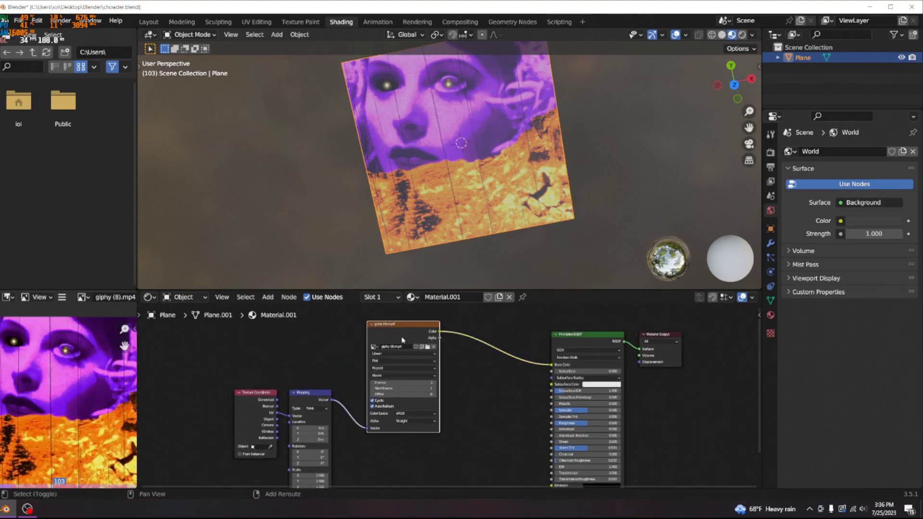
pyautogui.hotkey('shift', 'd')
pyautogui.click(414, 428)
# Connect the Texture Coordinate node's Generated output to the Mapping node's Vector input in place of UV
pyautogui.moveTo(489, 401); pyautogui.dragTo(545, 365, button='middle')
pyautogui.moveTo(282, 315); pyautogui.dragTo(393, 388)
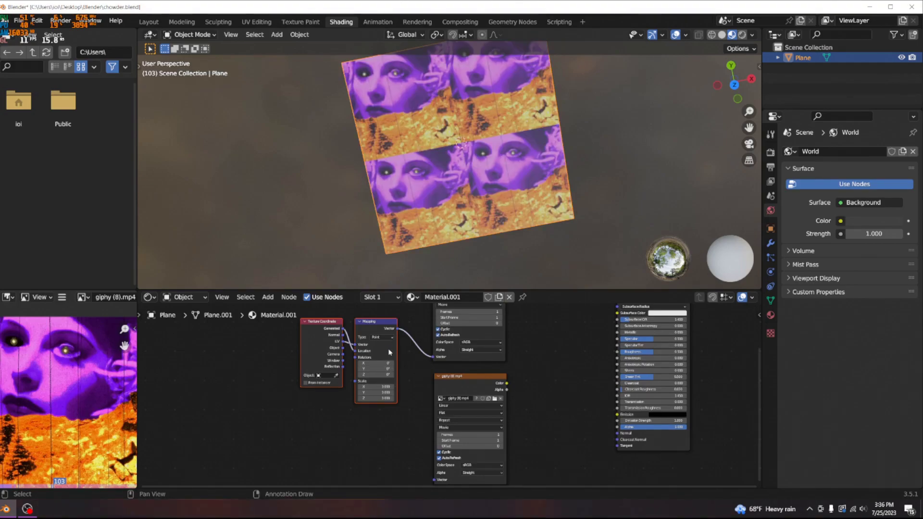
pyautogui.moveTo(354, 345); pyautogui.dragTo(298, 323)
pyautogui.moveTo(363, 327); pyautogui.dragTo(332, 336)
# Move the Texture Coordinate and Mapping nodes far away from the movie textures to make room for new nodes
pyautogui.scroll(-4, 433, 395)
pyautogui.scroll(6, 453, 399)
pyautogui.moveTo(446, 402); pyautogui.dragTo(440, 458, button='middle')
pyautogui.moveTo(388, 347); pyautogui.dragTo(233, 454)
pyautogui.click(233, 454)
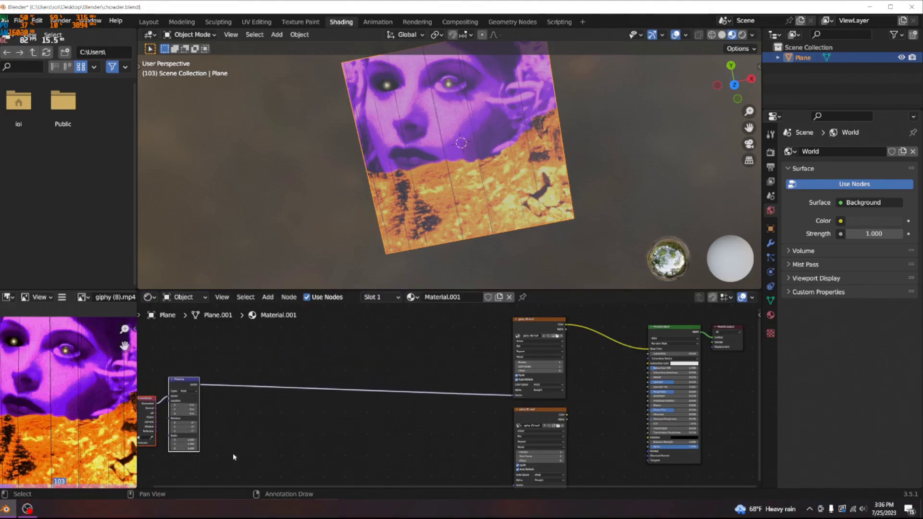
# Add a Separate XYZ node beside the Mapping node and connect Mapping's Vector output to its Vector input
pyautogui.moveTo(383, 424); pyautogui.dragTo(419, 332, button='middle')
pyautogui.moveTo(262, 346); pyautogui.dragTo(290, 399, button='middle')
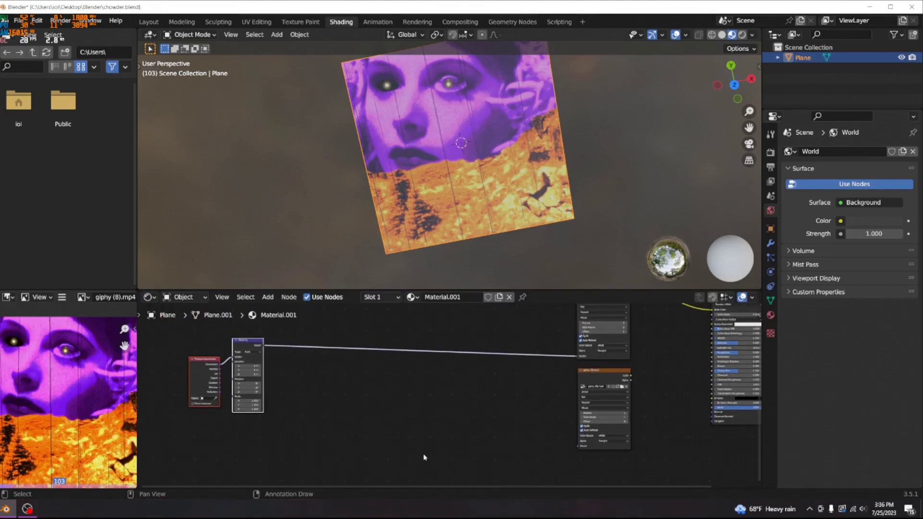
pyautogui.moveTo(516, 449); pyautogui.dragTo(471, 437, button='middle')
pyautogui.hotkey('shift', 'a')
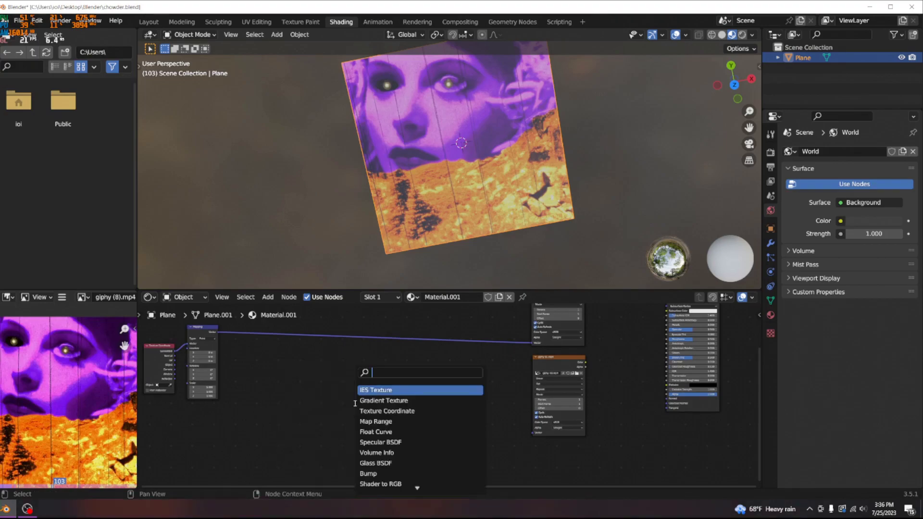
pyautogui.write('sep')
pyautogui.click(383, 390)
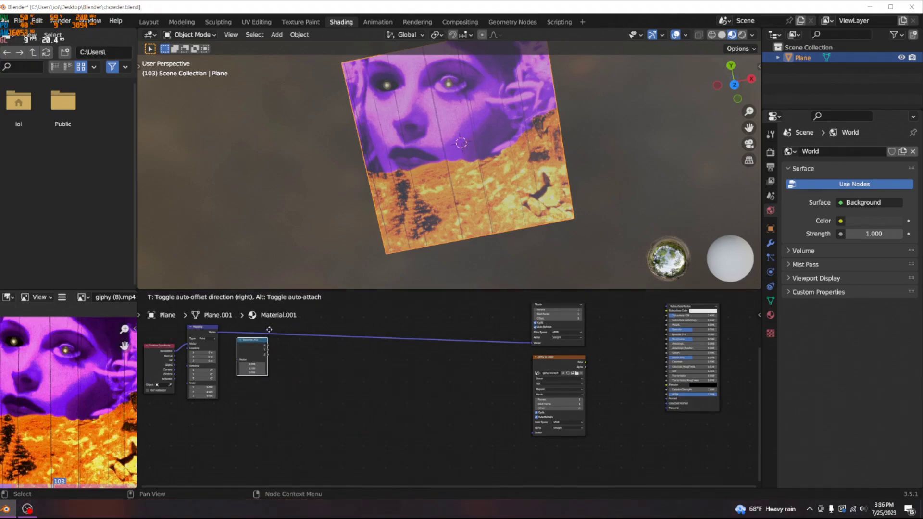
pyautogui.click(287, 372)
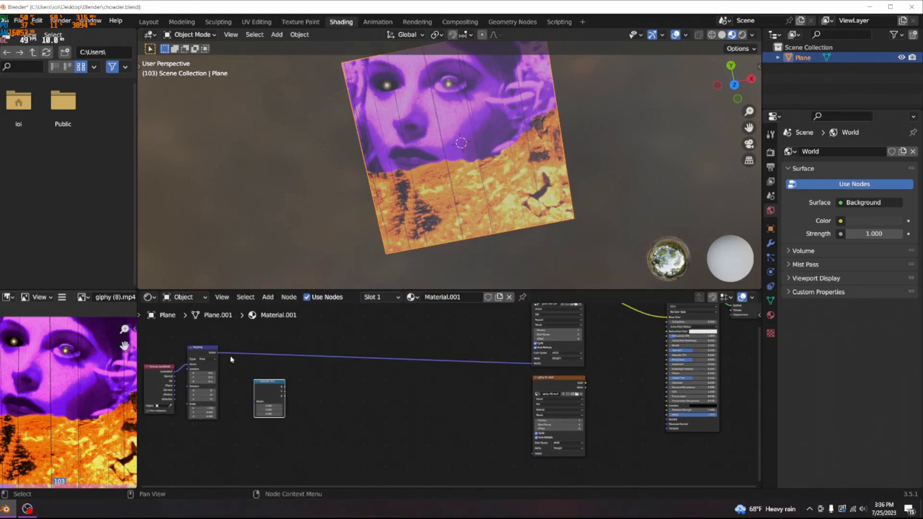
pyautogui.moveTo(264, 396); pyautogui.dragTo(242, 396)
pyautogui.scroll(2, 290, 412)
pyautogui.moveTo(256, 404); pyautogui.dragTo(368, 402, button='middle')
# Add a Math node set to Multiply beside Separate XYZ and connect the X output to its first Value input
pyautogui.hotkey('shift', 'a')
pyautogui.click(343, 378)
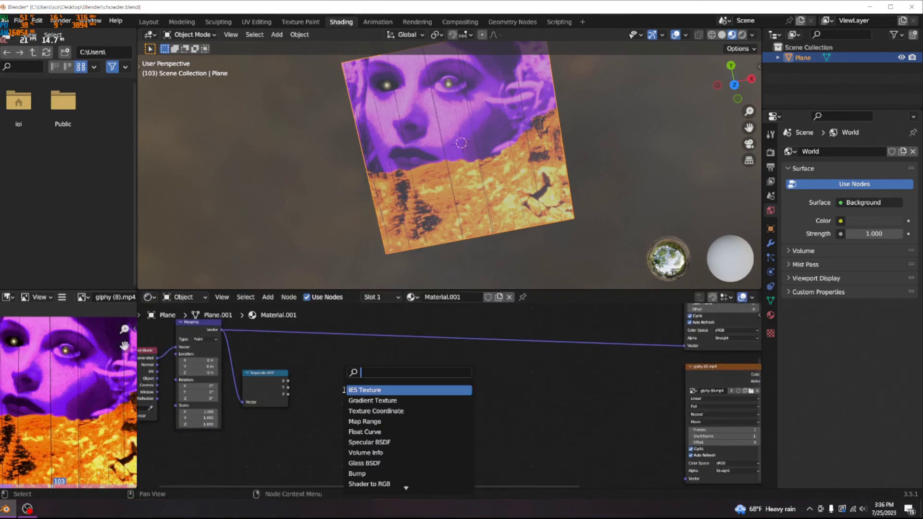
pyautogui.write('math')
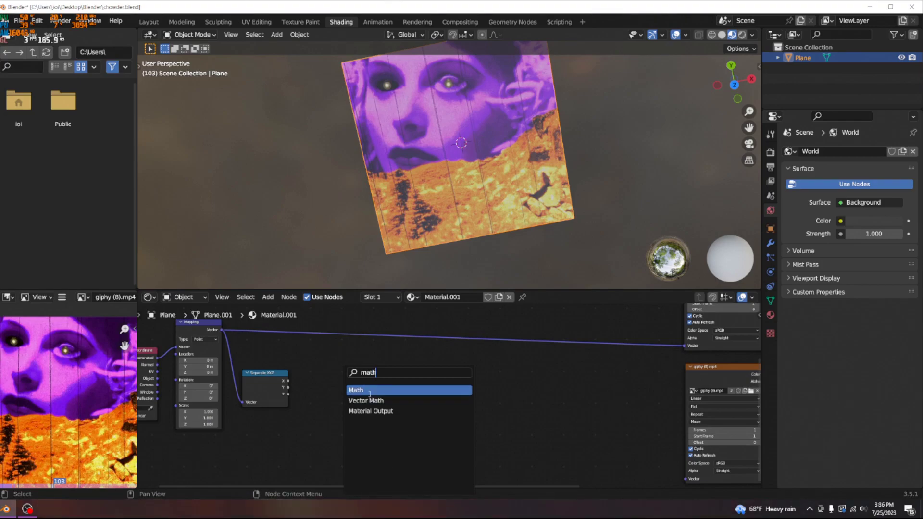
pyautogui.press('Return')
pyautogui.click(353, 374)
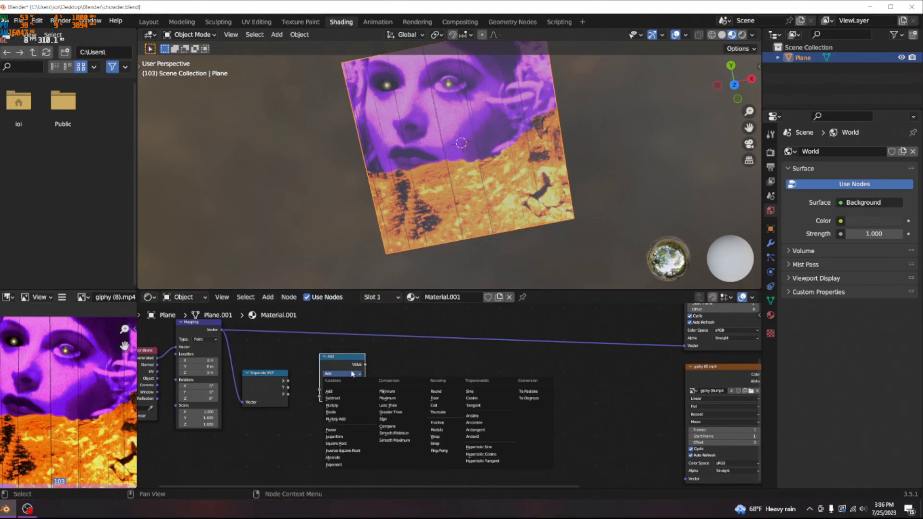
pyautogui.click(352, 407)
pyautogui.moveTo(343, 369); pyautogui.dragTo(343, 385)
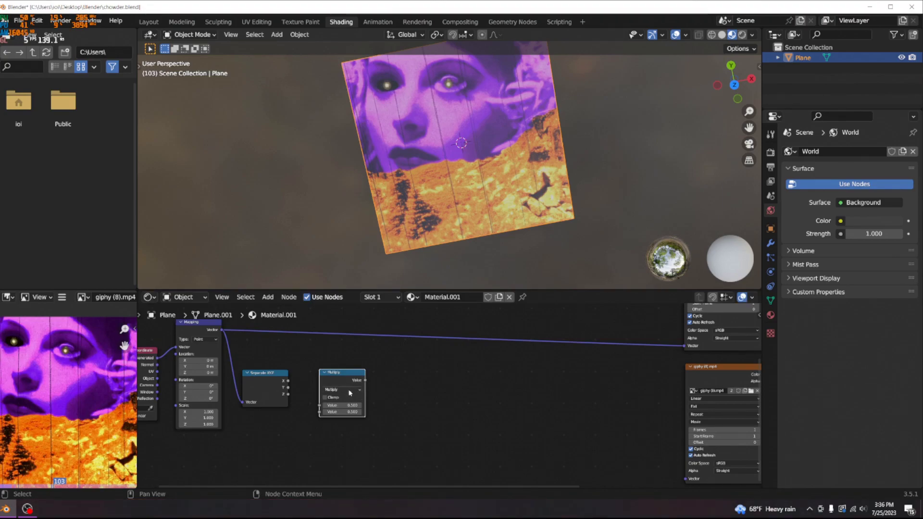
pyautogui.hotkey('shift', 'a')
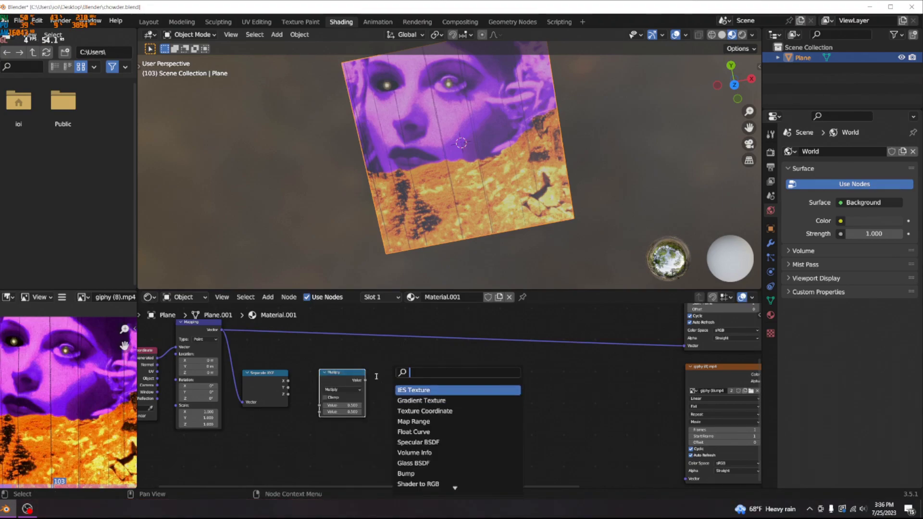
pyautogui.moveTo(321, 404); pyautogui.dragTo(320, 406)
pyautogui.hotkey('shift', 'a')
pyautogui.click(377, 379)
pyautogui.write('fl')
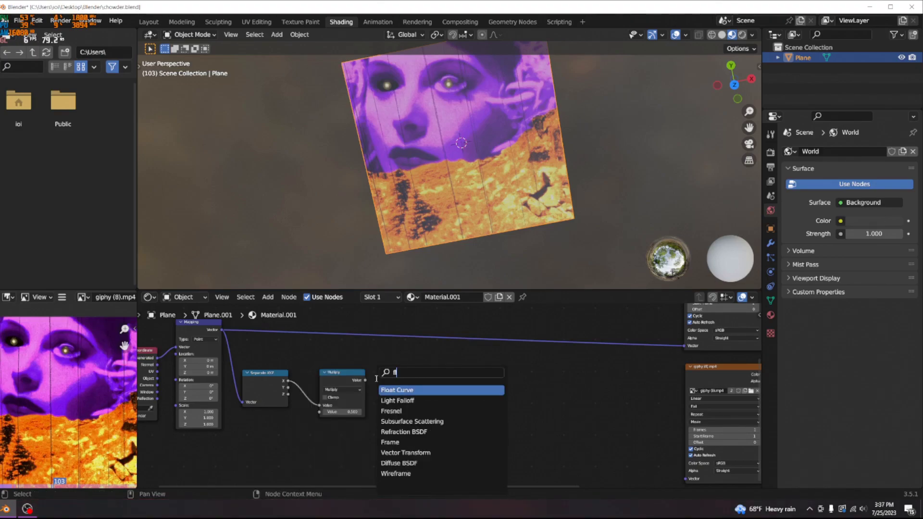
pyautogui.write('or')
pyautogui.press('BackSpace')
pyautogui.press('Escape')
# Duplicate the Multiply node, place the copy beside it, and set the original's multiplier value to 1
pyautogui.click(337, 383)
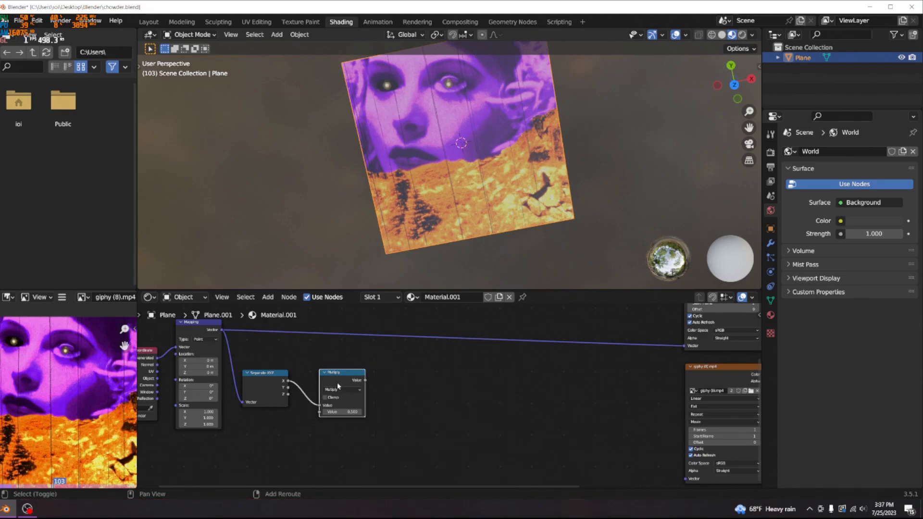
pyautogui.hotkey('shift', 'd')
pyautogui.click(400, 383)
pyautogui.click(354, 413)
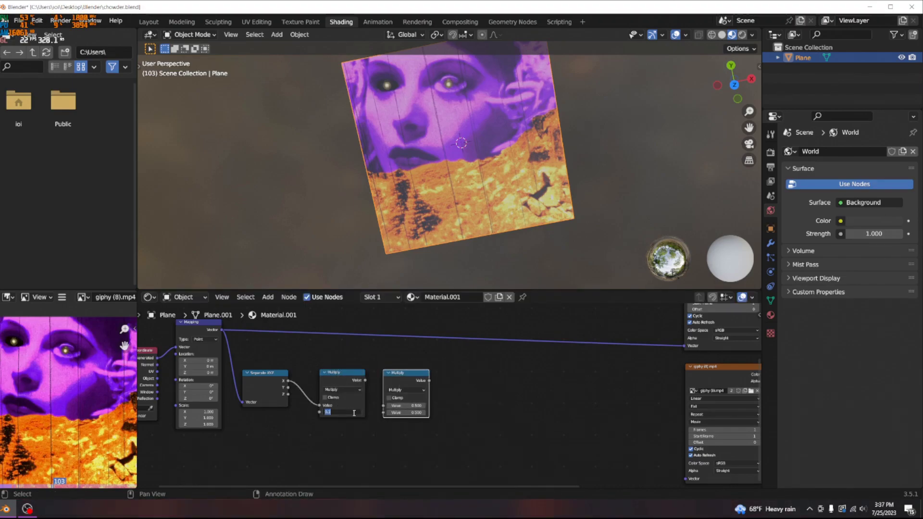
pyautogui.scroll(2, 382, 432)
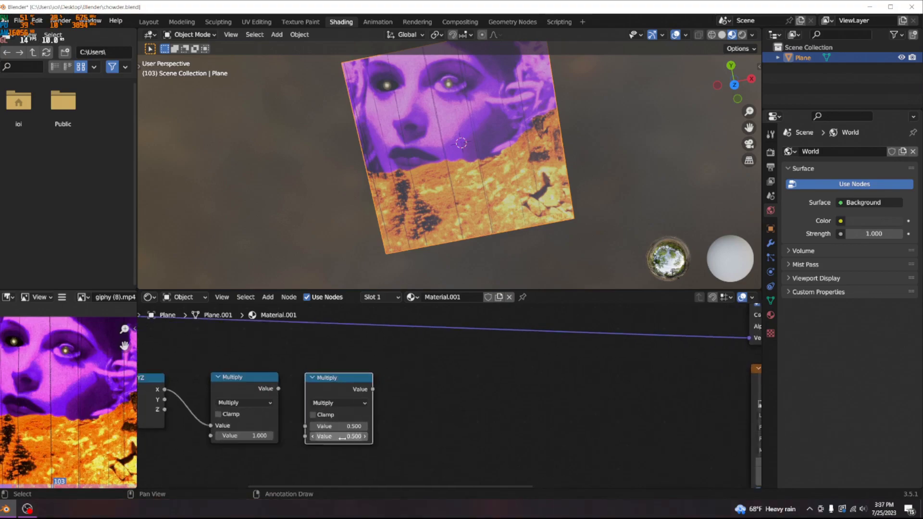
pyautogui.moveTo(242, 390); pyautogui.dragTo(317, 390, button='middle')
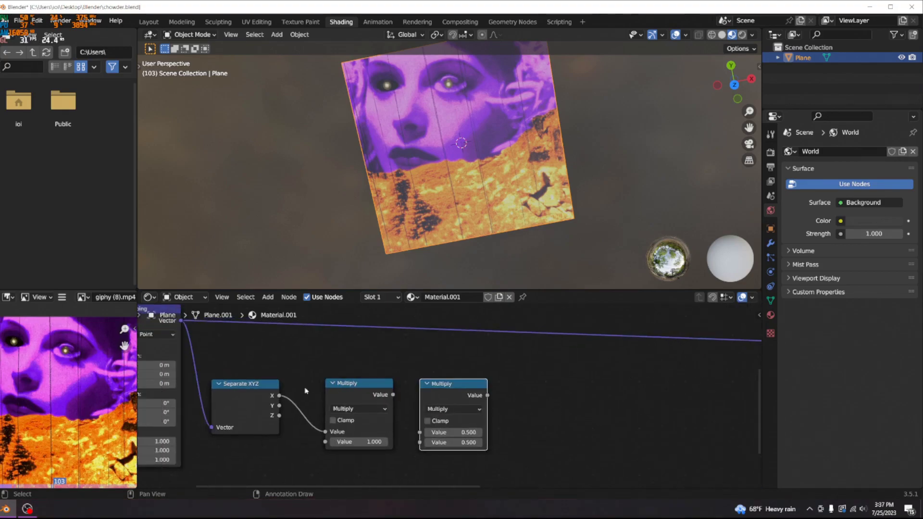
# Preview the Separate XYZ node's X output on the plane and examine the gradient
pyautogui.keyDown('ctrl'); pyautogui.keyDown('shift'); pyautogui.click(251, 395); pyautogui.keyUp('shift'); pyautogui.keyUp('ctrl')
pyautogui.scroll(-2, 251, 395)
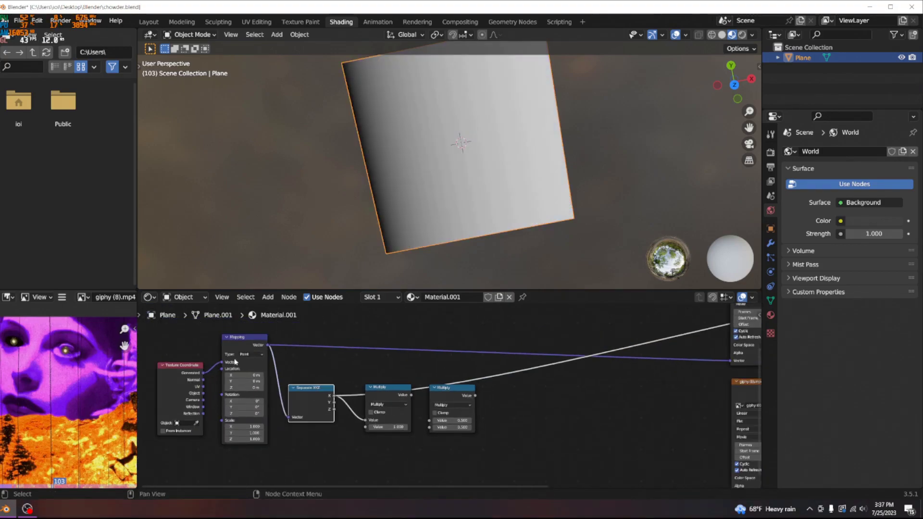
pyautogui.moveTo(430, 230); pyautogui.dragTo(414, 216, button='middle')
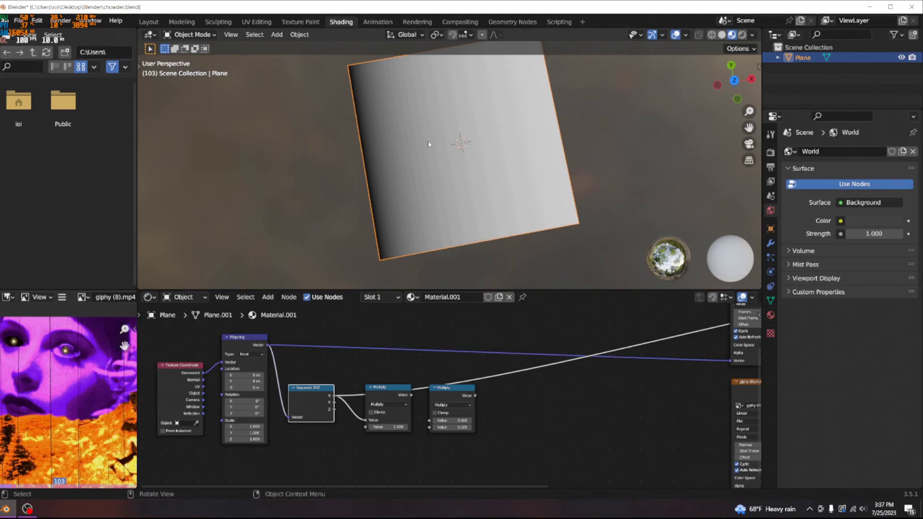
# Change the duplicated Multiply node to Floor, and add a copy of it below set to Ceil
pyautogui.scroll(3, 536, 408)
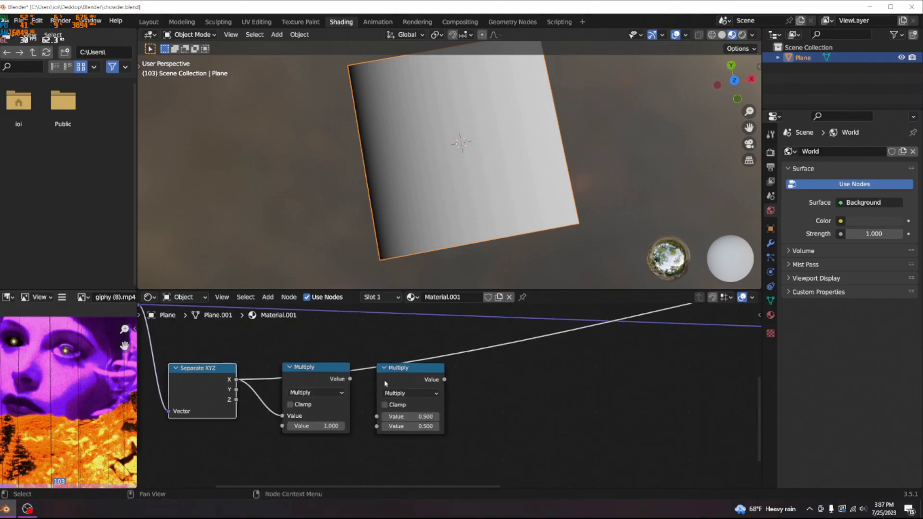
pyautogui.click(407, 393)
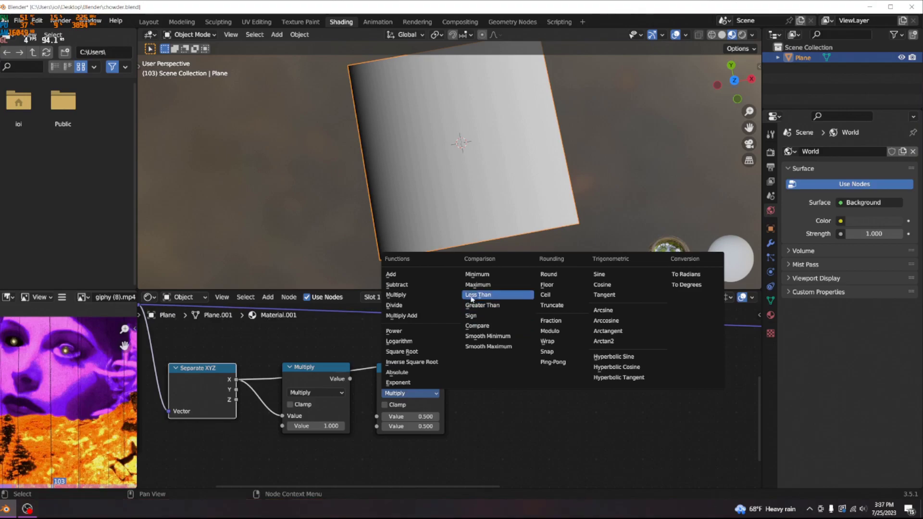
pyautogui.click(558, 286)
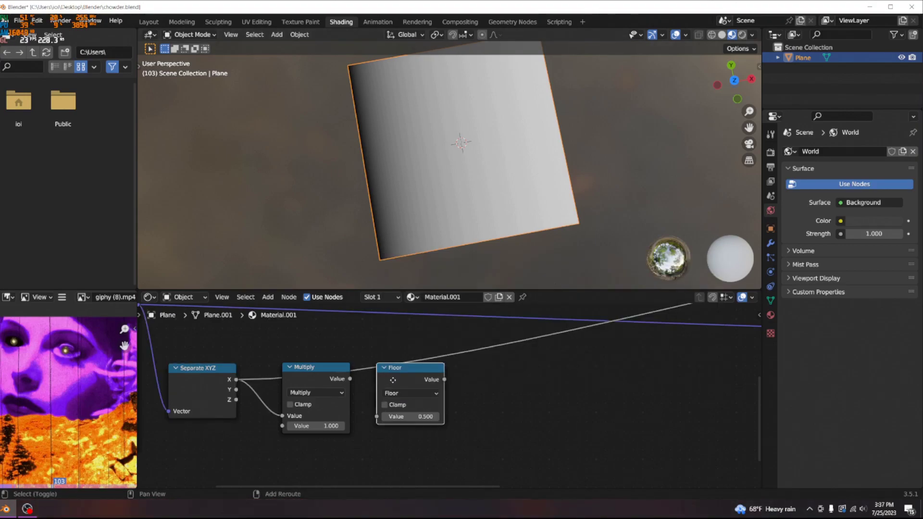
pyautogui.hotkey('shift', 'd')
pyautogui.click(390, 444)
pyautogui.click(410, 459)
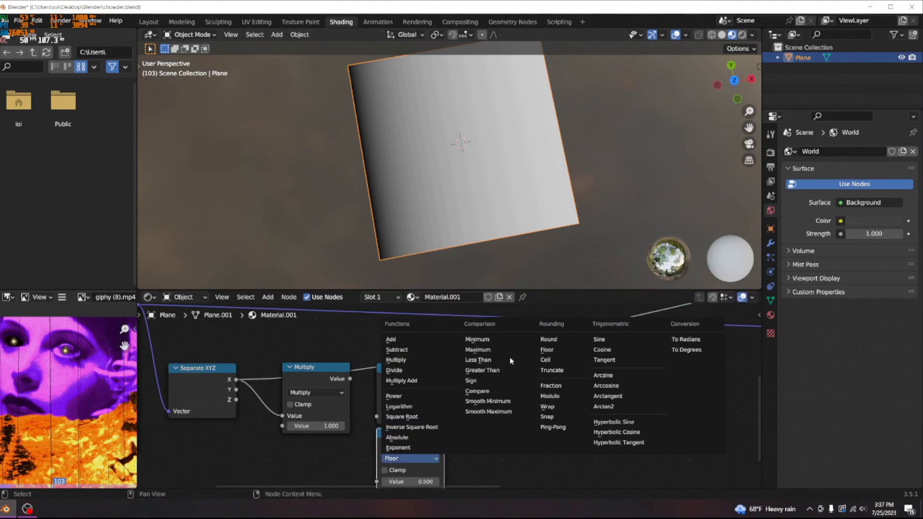
pyautogui.click(548, 361)
# Connect the Multiply node's output to the Value inputs of both the Floor and Ceil nodes
pyautogui.press('Home')
pyautogui.moveTo(405, 406); pyautogui.dragTo(404, 409)
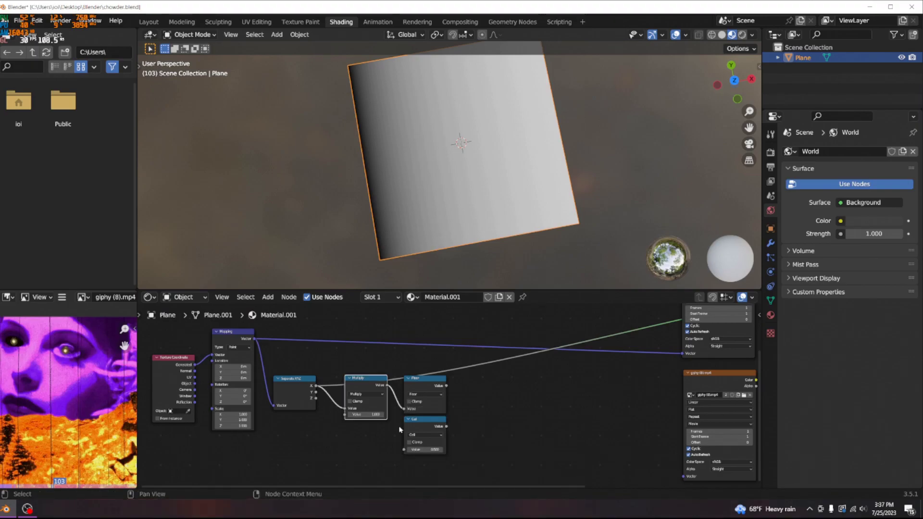
pyautogui.moveTo(399, 429); pyautogui.dragTo(413, 407, button='middle')
pyautogui.moveTo(401, 364); pyautogui.dragTo(419, 428)
pyautogui.moveTo(457, 381); pyautogui.dragTo(463, 406, button='middle')
# Preview the Multiply and Floor outputs on the plane, and set the Multiply node's multiplier to 3
pyautogui.keyDown('ctrl'); pyautogui.keyDown('shift'); pyautogui.click(386, 388); pyautogui.keyUp('shift'); pyautogui.keyUp('ctrl')
pyautogui.keyDown('ctrl'); pyautogui.keyDown('shift'); pyautogui.click(443, 385); pyautogui.keyUp('shift'); pyautogui.keyUp('ctrl')
pyautogui.keyDown('ctrl'); pyautogui.keyDown('shift'); pyautogui.click(443, 425); pyautogui.keyUp('shift'); pyautogui.keyUp('ctrl')
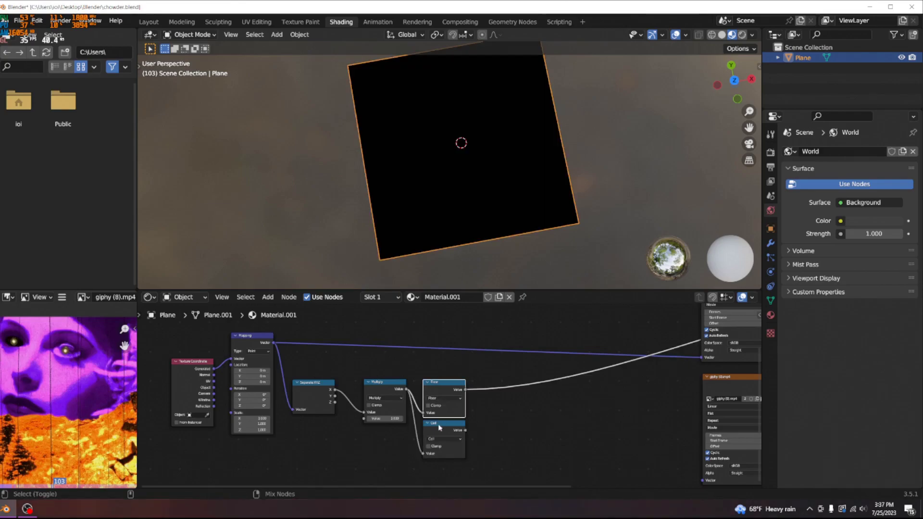
pyautogui.keyDown('ctrl'); pyautogui.keyDown('shift'); pyautogui.click(435, 408); pyautogui.keyUp('shift'); pyautogui.keyUp('ctrl')
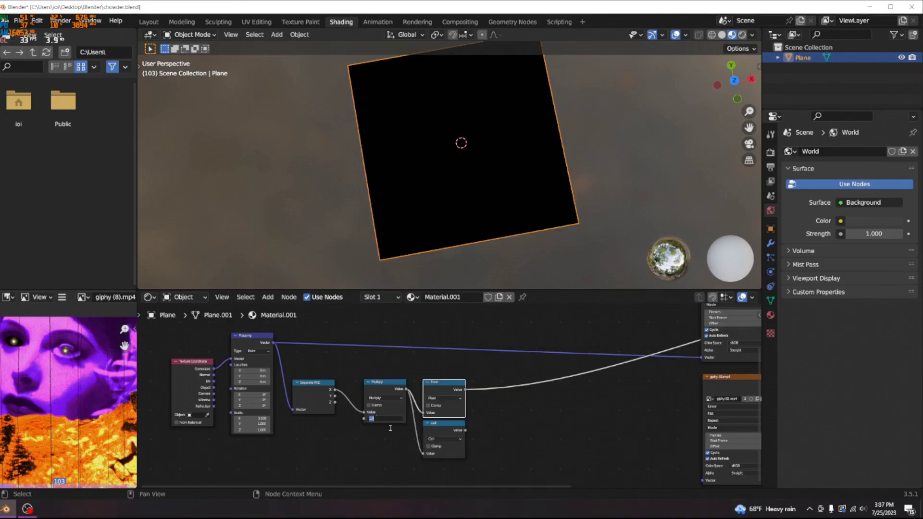
pyautogui.press('Return')
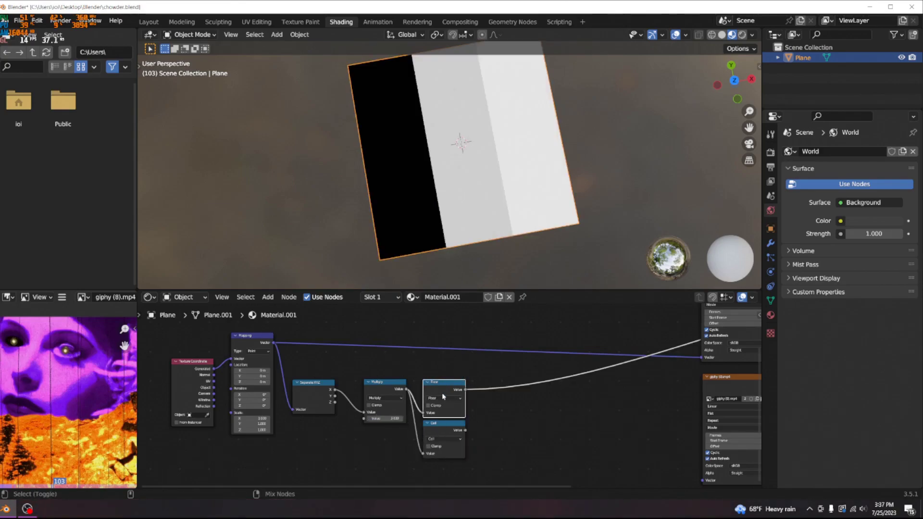
# Compare the stepped bands that the Floor and Ceil nodes produce on the plane
pyautogui.keyDown('ctrl'); pyautogui.keyDown('shift'); pyautogui.click(441, 434); pyautogui.keyUp('shift'); pyautogui.keyUp('ctrl')
pyautogui.keyDown('ctrl'); pyautogui.keyDown('shift'); pyautogui.click(445, 386); pyautogui.keyUp('shift'); pyautogui.keyUp('ctrl')
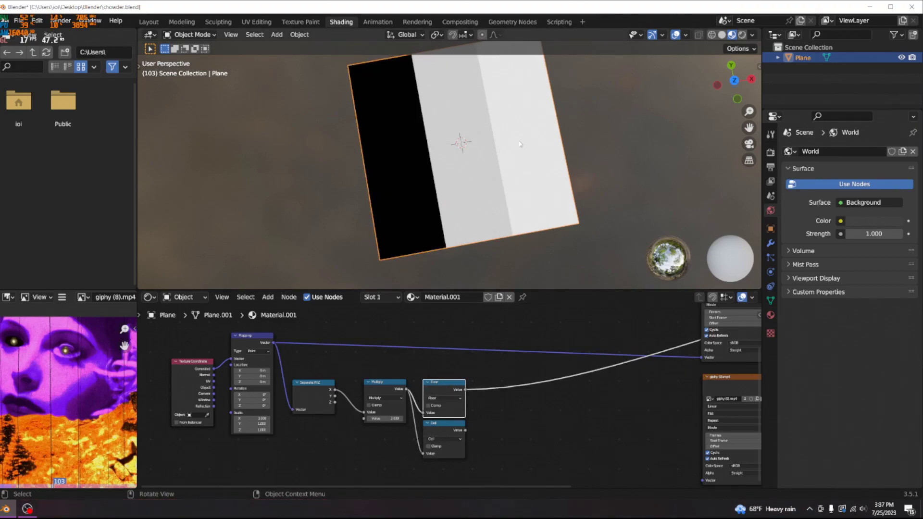
pyautogui.keyDown('ctrl'); pyautogui.keyDown('shift'); pyautogui.click(443, 429); pyautogui.keyUp('shift'); pyautogui.keyUp('ctrl')
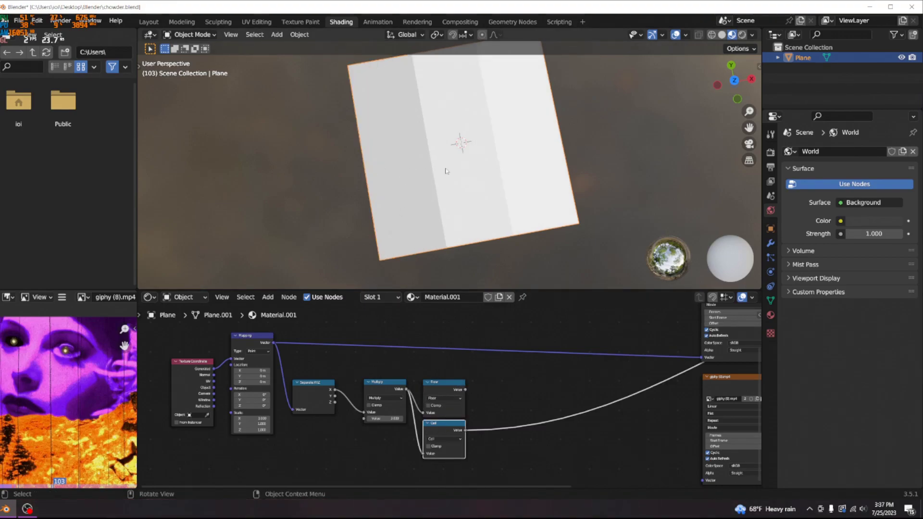
# Duplicate the Floor node, place the copy after Floor and Ceil, and set its operation to Add
pyautogui.scroll(-5, 474, 415)
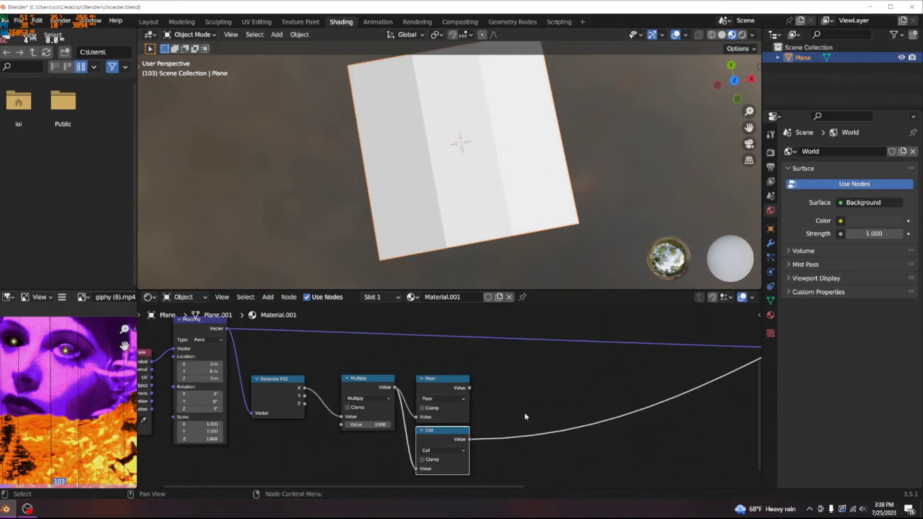
pyautogui.scroll(3, 494, 394)
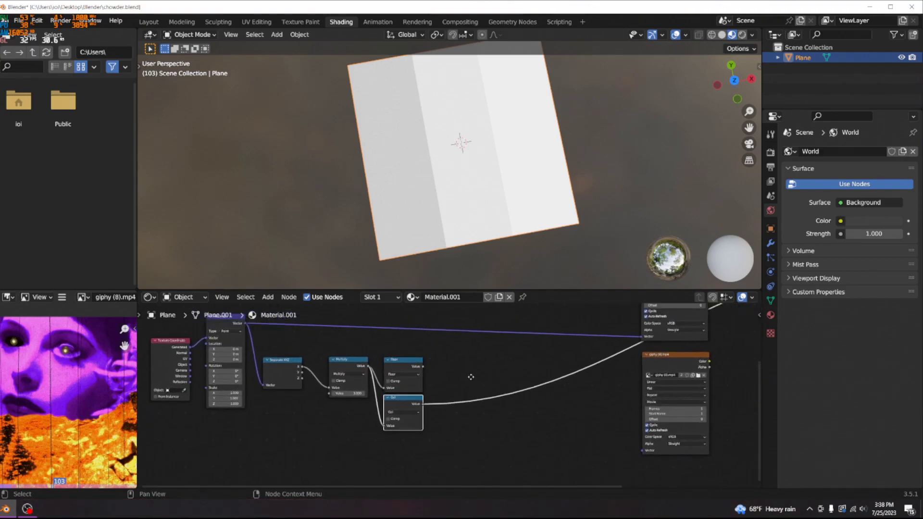
pyautogui.click(379, 364)
pyautogui.hotkey('shift', 'd')
pyautogui.click(461, 386)
pyautogui.click(460, 379)
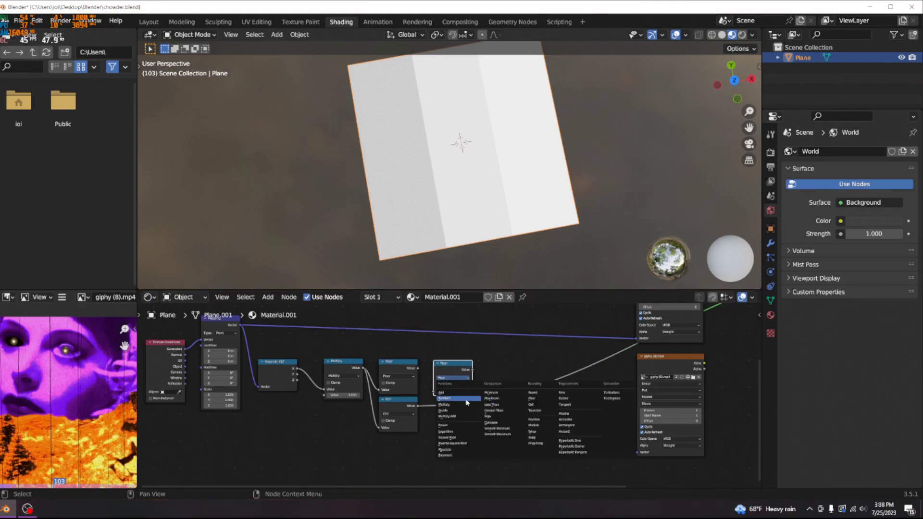
pyautogui.click(456, 393)
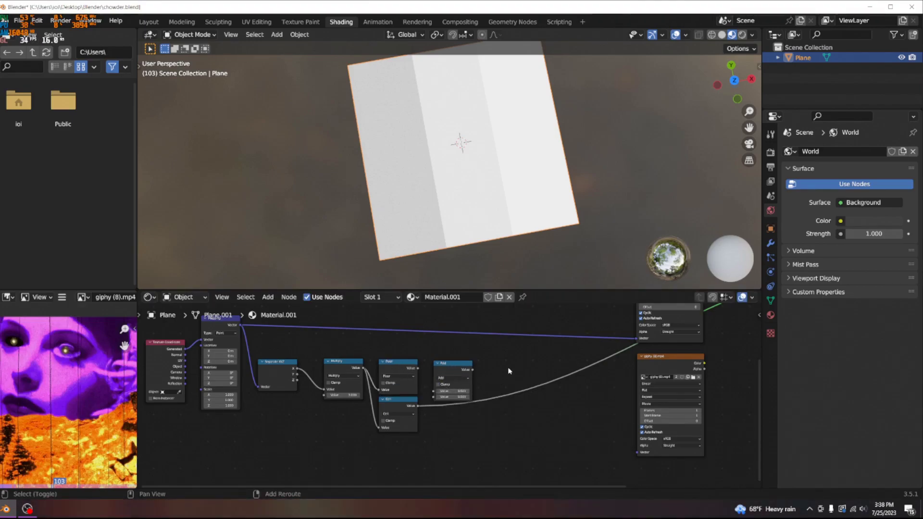
# Duplicate the Add node onto the preview link, change the copy to Divide, and set its divisor to 2
pyautogui.hotkey('shift', 'd')
pyautogui.click(501, 358)
pyautogui.click(502, 373)
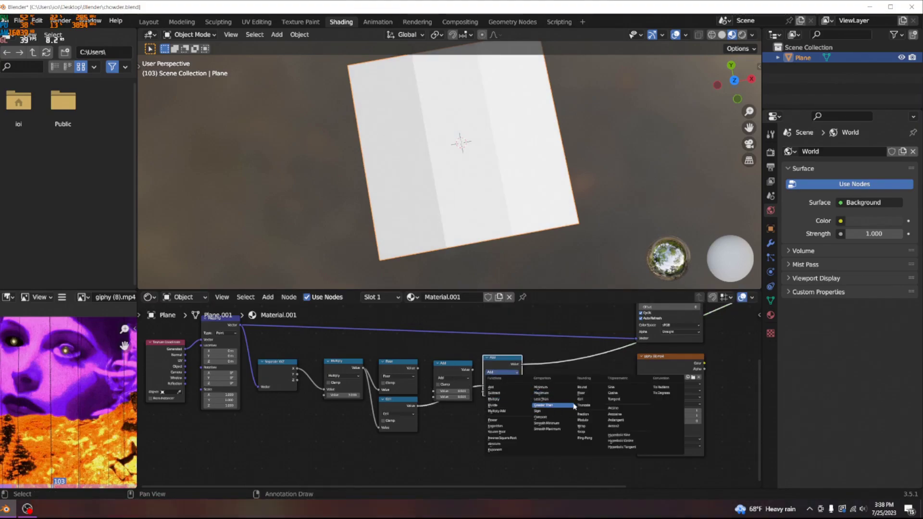
pyautogui.click(500, 405)
pyautogui.click(502, 391)
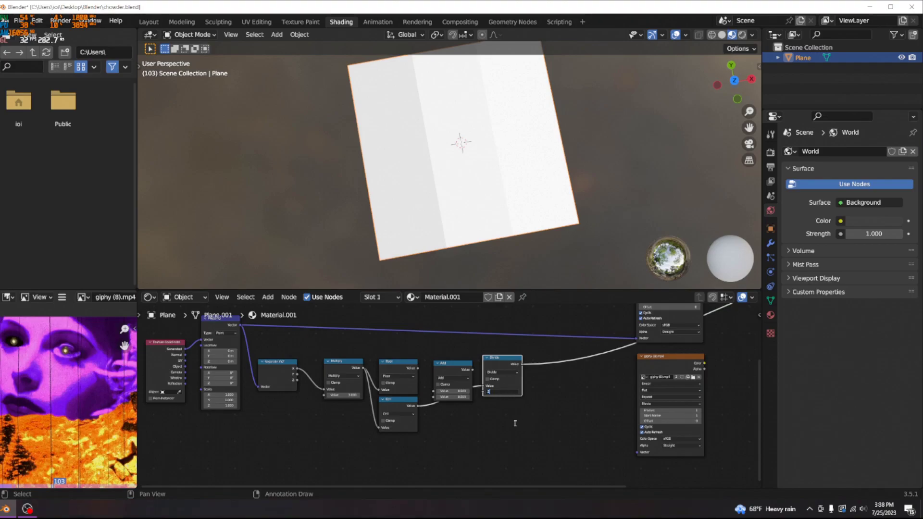
pyautogui.press('Return')
# Connect the Floor and Ceil outputs to the Add node's two inputs, and Add's output to the Divide node's first value
pyautogui.scroll(2, 516, 423)
pyautogui.moveTo(396, 375); pyautogui.dragTo(417, 414)
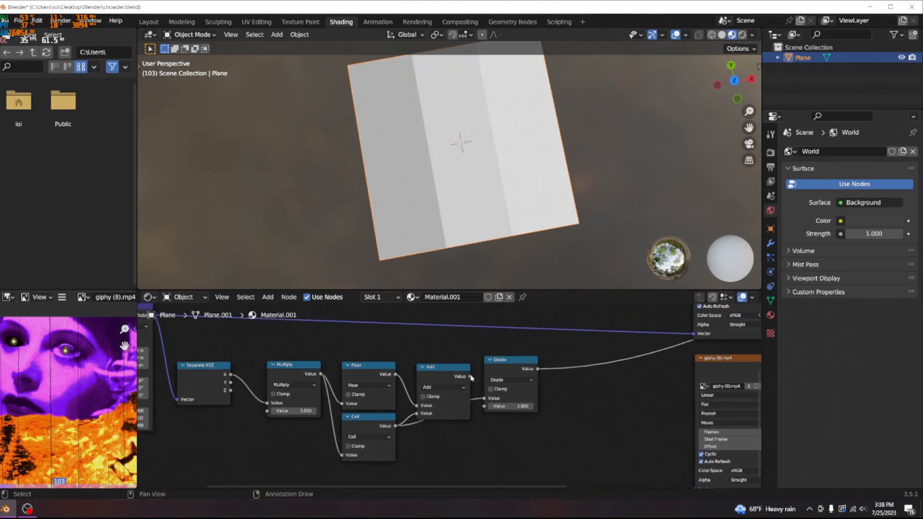
pyautogui.moveTo(486, 397); pyautogui.dragTo(485, 399)
# Connect the Divide node's output to the Vector input of the lower giphy (8).mp4 texture node
pyautogui.scroll(-2, 548, 404)
pyautogui.moveTo(495, 196); pyautogui.dragTo(510, 226, button='middle')
pyautogui.scroll(-4, 503, 397)
pyautogui.scroll(5, 503, 397)
pyautogui.moveTo(474, 398); pyautogui.dragTo(429, 394, button='middle')
pyautogui.moveTo(471, 420); pyautogui.dragTo(429, 411, button='middle')
pyautogui.moveTo(378, 368); pyautogui.dragTo(424, 387)
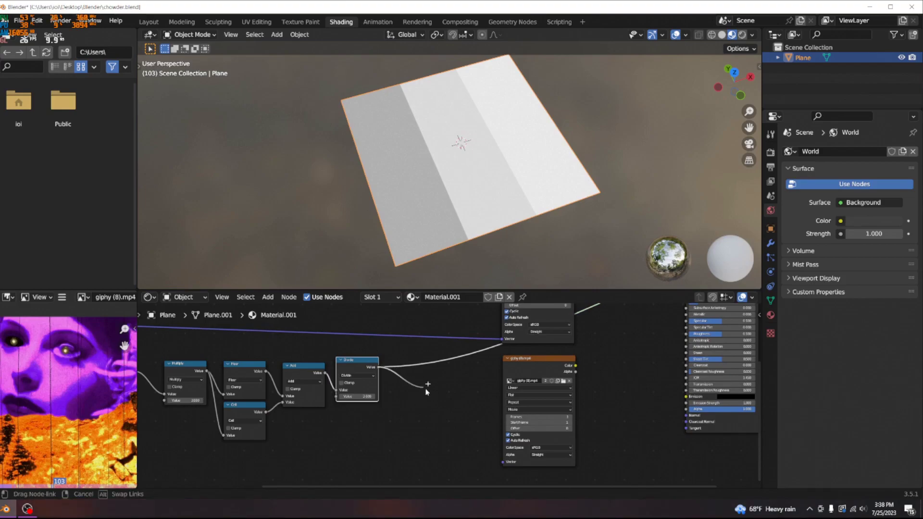
pyautogui.moveTo(500, 461); pyautogui.dragTo(502, 461)
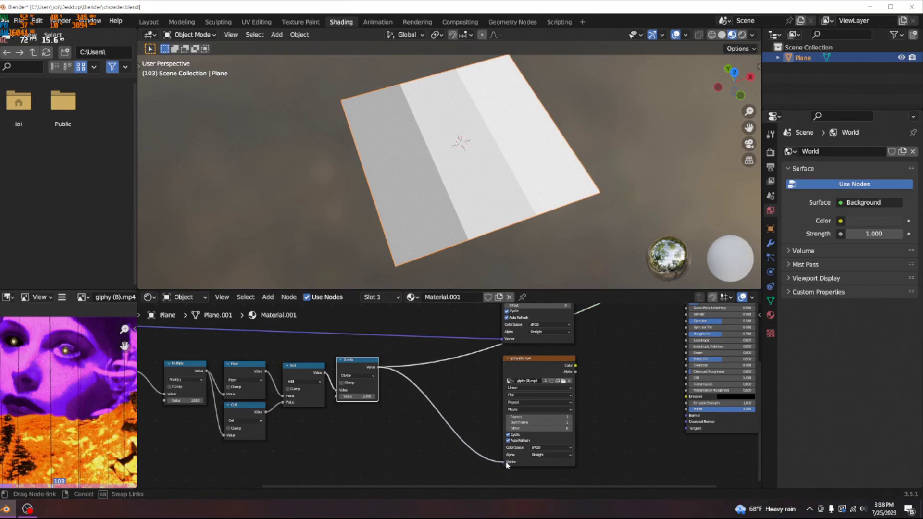
# Connect the lower giphy (8).mp4 texture's Color to the Principled BSDF's Base Color, and the BSDF to the Material Output's Surface
pyautogui.scroll(-2, 435, 402)
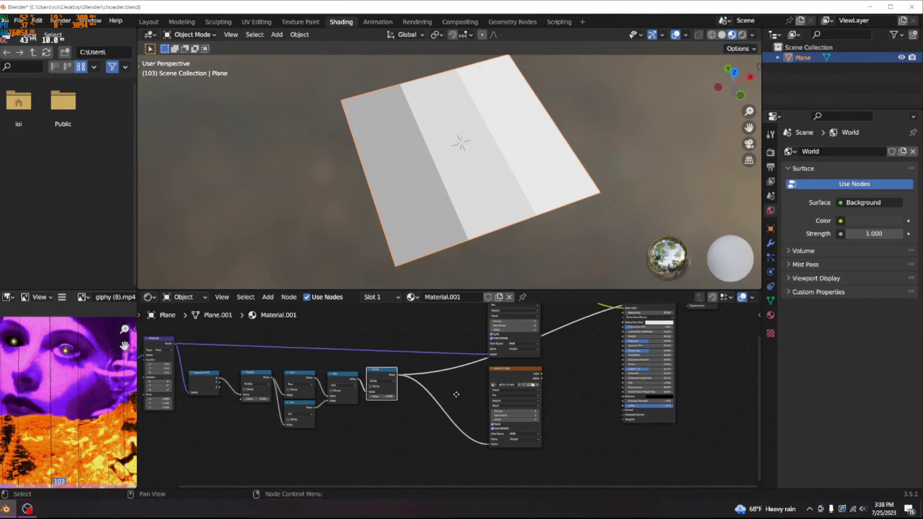
pyautogui.moveTo(456, 394); pyautogui.dragTo(433, 415, button='middle')
pyautogui.moveTo(602, 321); pyautogui.dragTo(596, 339)
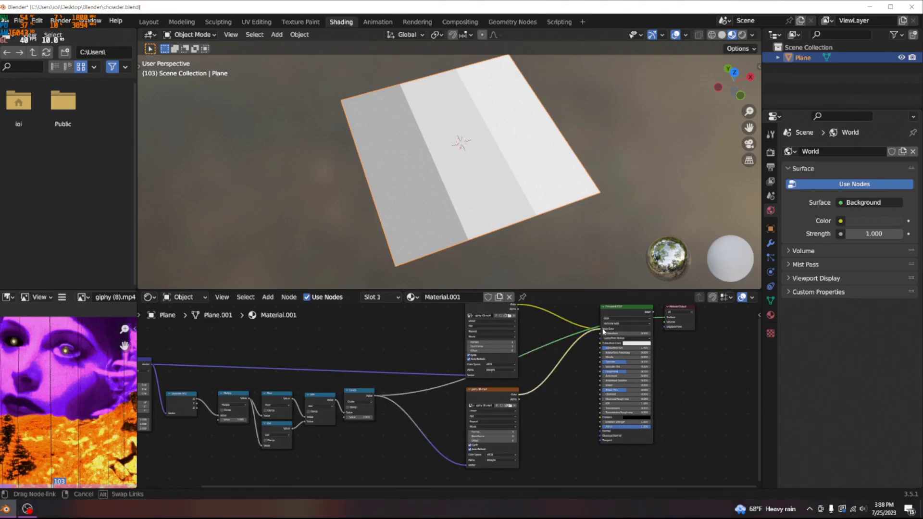
pyautogui.moveTo(653, 313); pyautogui.dragTo(666, 318)
pyautogui.moveTo(553, 195); pyautogui.dragTo(460, 224, button='middle')
pyautogui.scroll(5, 469, 212)
pyautogui.moveTo(489, 197); pyautogui.dragTo(490, 231, button='middle')
# Duplicate the Multiply node onto the link between Divide and the lower giphy (8).mp4 texture, and change the copy's operation to Divide
pyautogui.scroll(-6, 381, 435)
pyautogui.moveTo(377, 439); pyautogui.dragTo(380, 439, button='middle')
pyautogui.scroll(3, 381, 440)
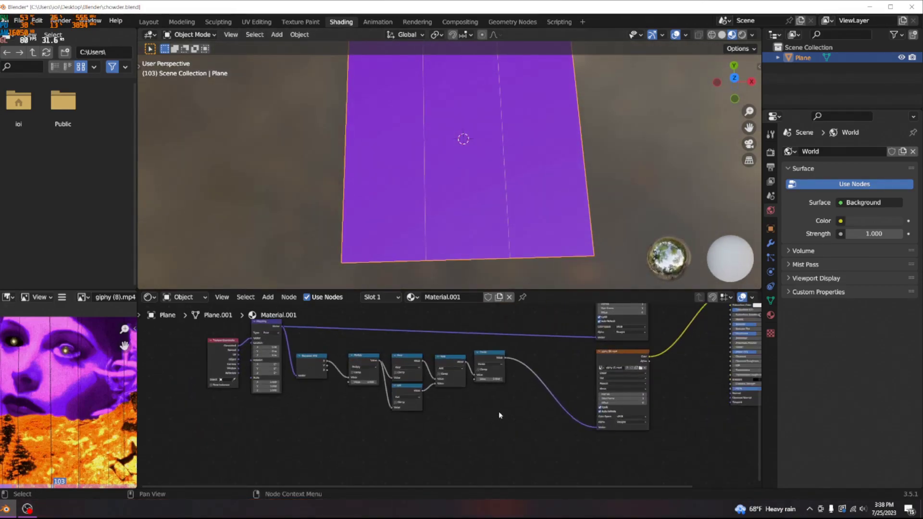
pyautogui.moveTo(348, 400); pyautogui.dragTo(319, 408, button='middle')
pyautogui.scroll(4, 422, 428)
pyautogui.click(268, 370)
pyautogui.moveTo(265, 378); pyautogui.dragTo(256, 397)
pyautogui.hotkey('shift', 'd')
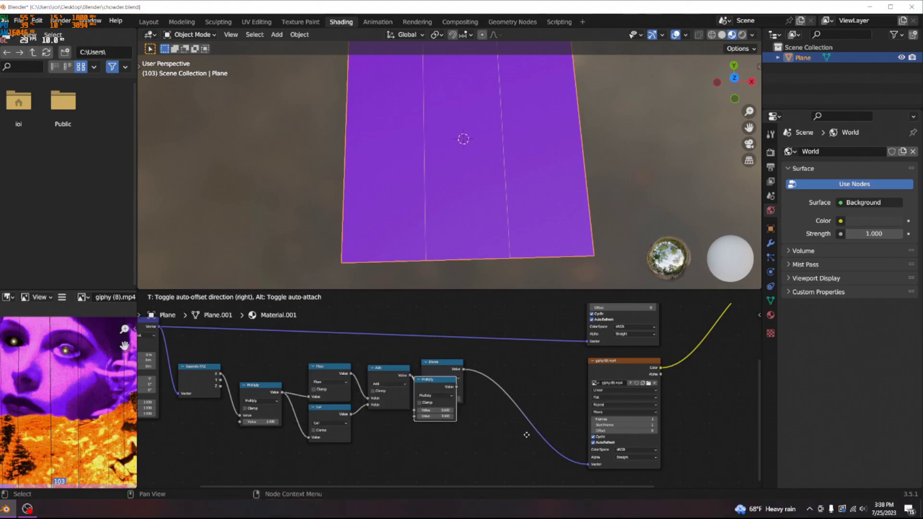
pyautogui.click(572, 463)
pyautogui.click(483, 423)
pyautogui.click(481, 369)
pyautogui.moveTo(477, 435); pyautogui.dragTo(503, 411)
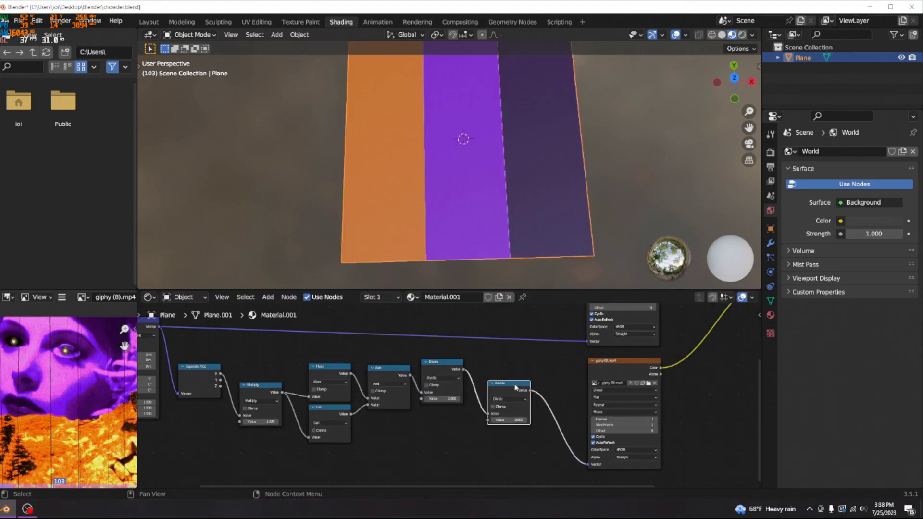
# Align the second Divide node with its chain, and duplicate all math nodes from Multiply to the last Divide below the originals
pyautogui.scroll(-3, 469, 175)
pyautogui.moveTo(470, 175)
pyautogui.mouseDown(button='middle')
pyautogui.moveTo(503, 196)
pyautogui.moveTo(466, 168)
pyautogui.mouseUp(button='middle')
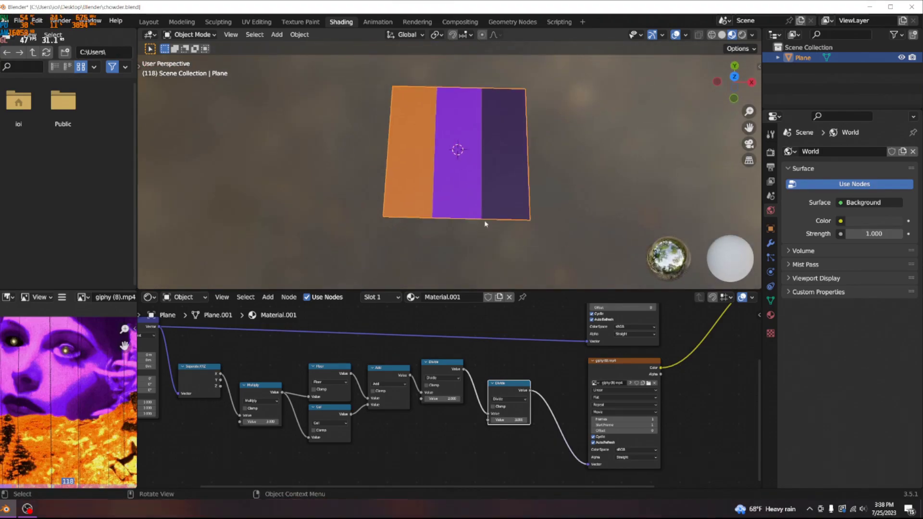
pyautogui.moveTo(500, 389); pyautogui.dragTo(496, 362)
pyautogui.scroll(-5, 402, 419)
pyautogui.moveTo(398, 419); pyautogui.dragTo(438, 405, button='middle')
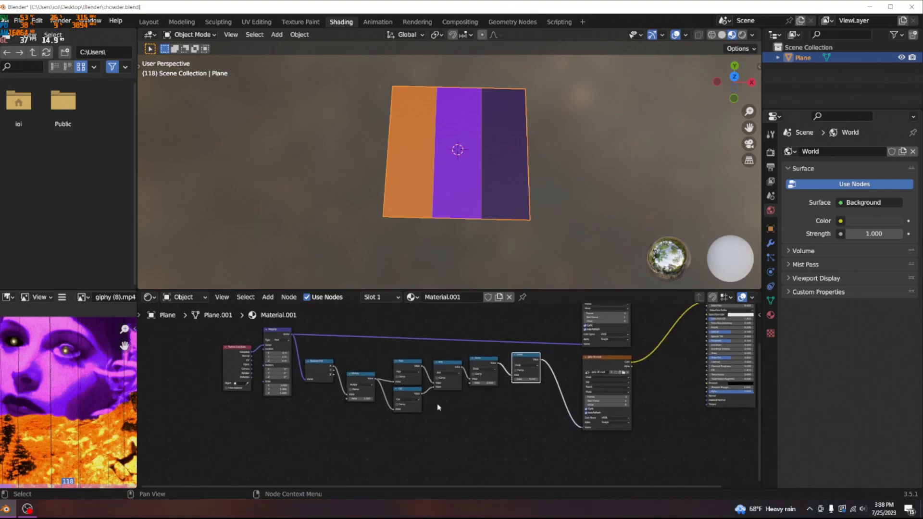
pyautogui.moveTo(352, 353); pyautogui.dragTo(519, 410)
pyautogui.hotkey('shift', 'd')
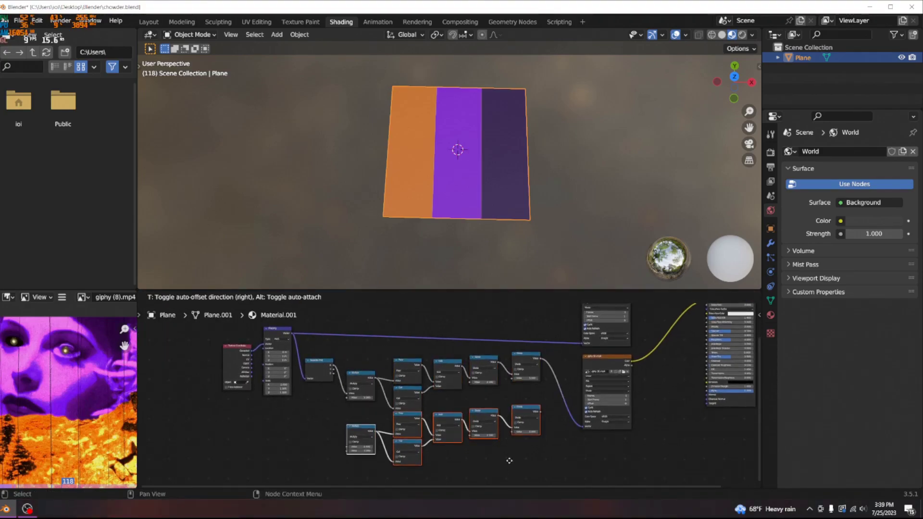
pyautogui.click(512, 466)
# Connect Separate XYZ's Y output to the first value of the duplicated Multiply node
pyautogui.scroll(1, 372, 410)
pyautogui.scroll(1, 373, 410)
pyautogui.moveTo(290, 355); pyautogui.dragTo(309, 464)
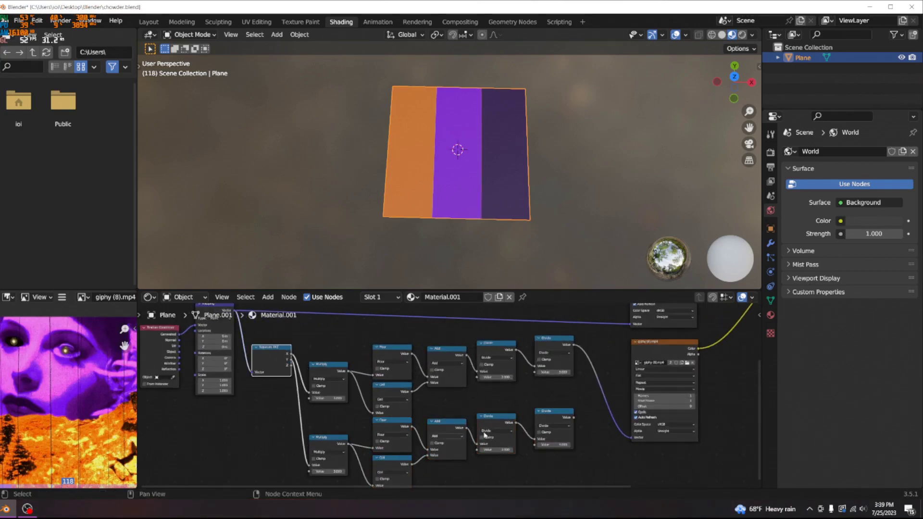
# Move the lower giphy (8).mp4 texture node to make room and insert a Combine XYZ node on the link feeding its Vector input
pyautogui.moveTo(585, 401); pyautogui.dragTo(455, 408, button='middle')
pyautogui.scroll(2, 400, 407)
pyautogui.moveTo(554, 352); pyautogui.dragTo(600, 351)
pyautogui.click(513, 381)
pyautogui.hotkey('shift', 'a')
pyautogui.write('s')
pyautogui.write('co')
pyautogui.write('mb')
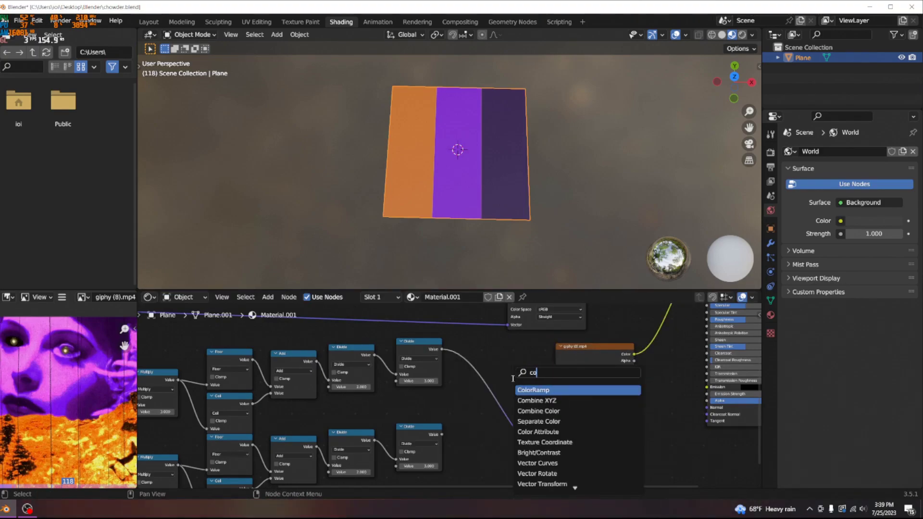
pyautogui.press('Return')
pyautogui.click(497, 397)
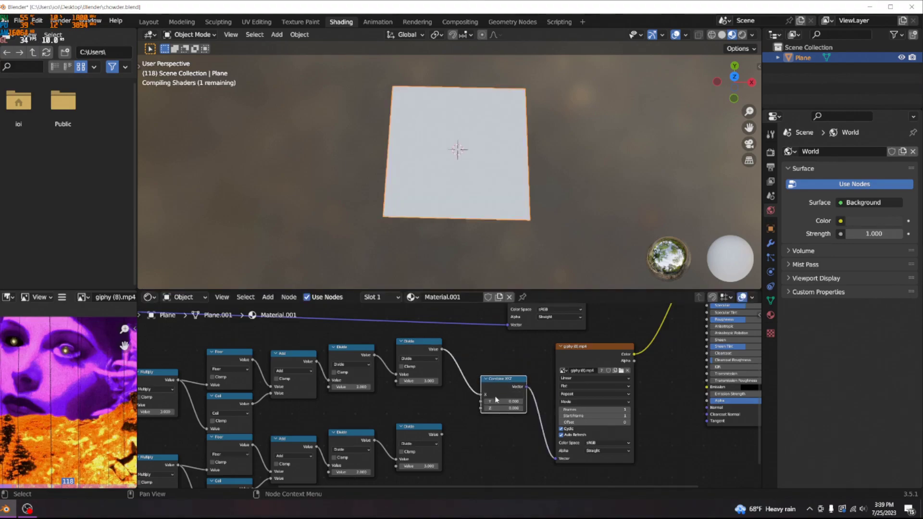
# Connect the lower chain's last Divide output to the Y input of Combine XYZ
pyautogui.moveTo(442, 434); pyautogui.dragTo(481, 402)
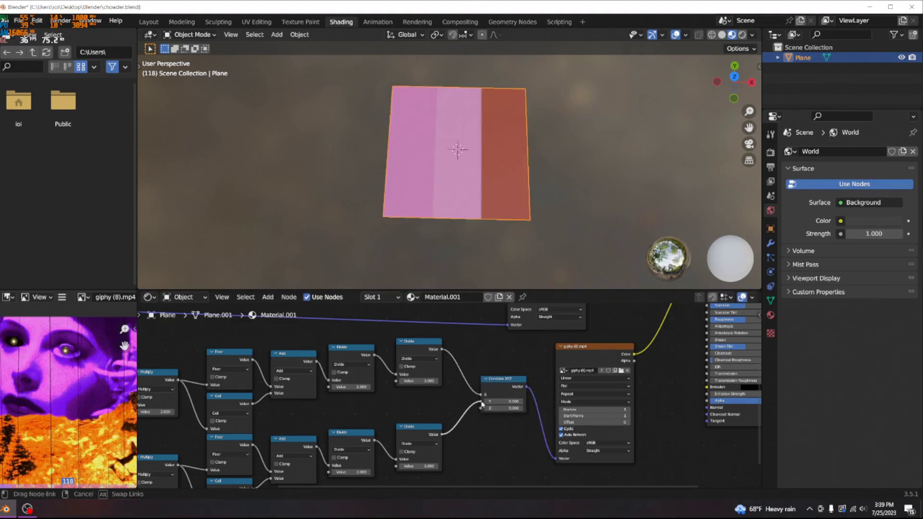
pyautogui.moveTo(521, 158); pyautogui.dragTo(529, 163, button='middle')
pyautogui.scroll(-3, 508, 324)
pyautogui.scroll(1, 224, 430)
# Add a Value node before the two Multiply nodes and set its value to 3
pyautogui.moveTo(223, 431); pyautogui.dragTo(409, 385, button='middle')
pyautogui.scroll(1, 409, 386)
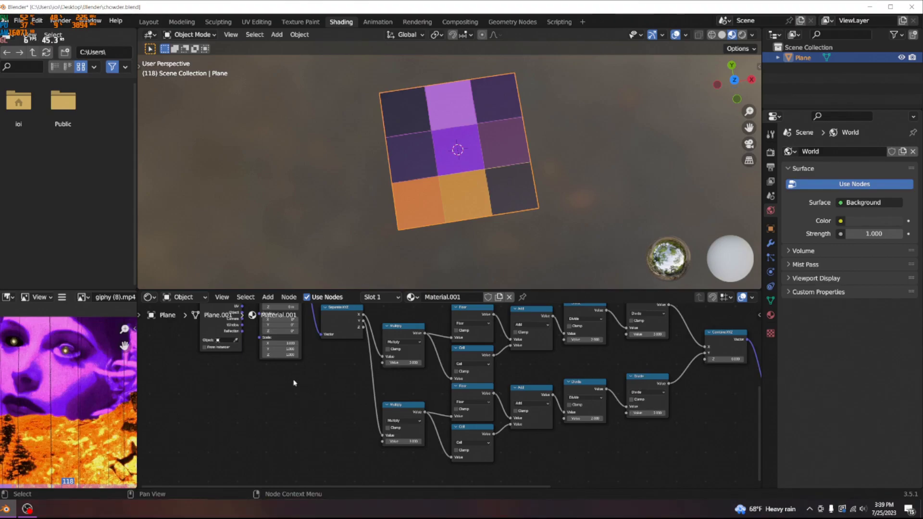
pyautogui.hotkey('shift', 'a')
pyautogui.moveTo(344, 395)
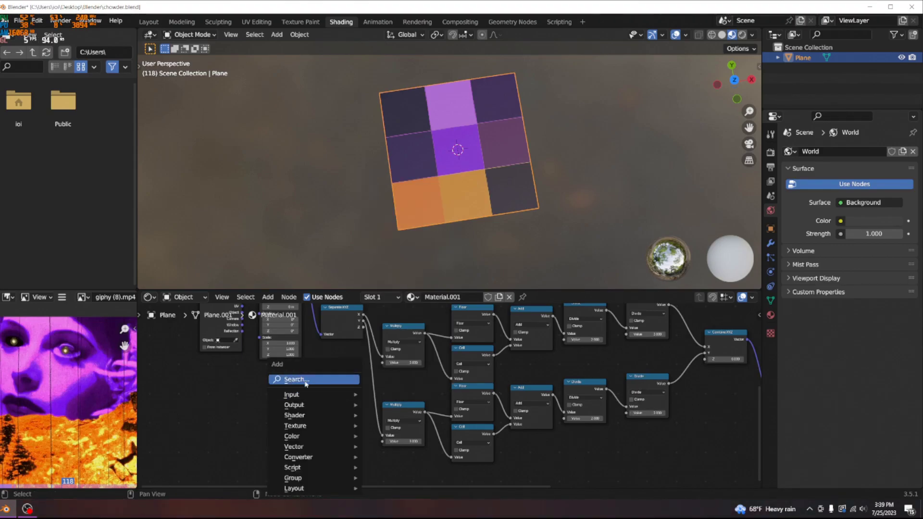
pyautogui.click(295, 380)
pyautogui.write('val')
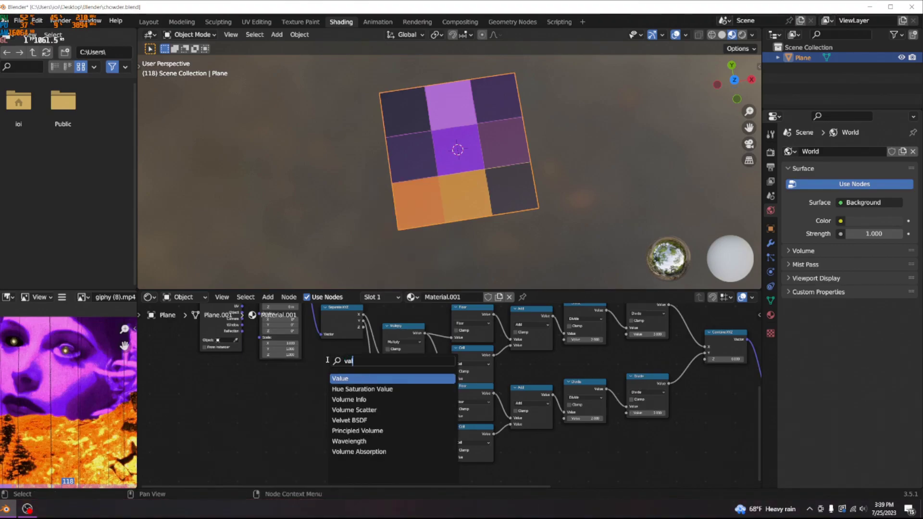
pyautogui.write('ue')
pyautogui.click(348, 379)
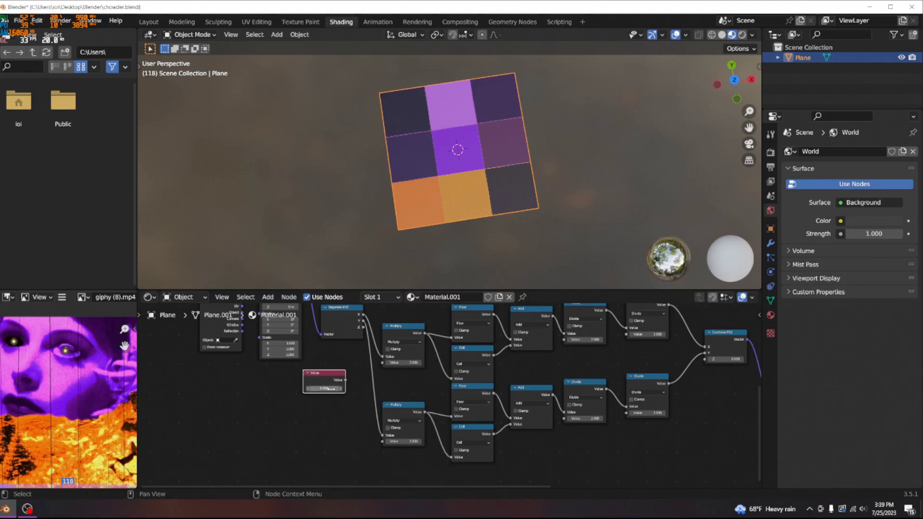
pyautogui.write('1')
# Connect the Value node to the second value of both Multiply nodes and of the last Divide in each chain
pyautogui.moveTo(346, 380); pyautogui.dragTo(399, 382)
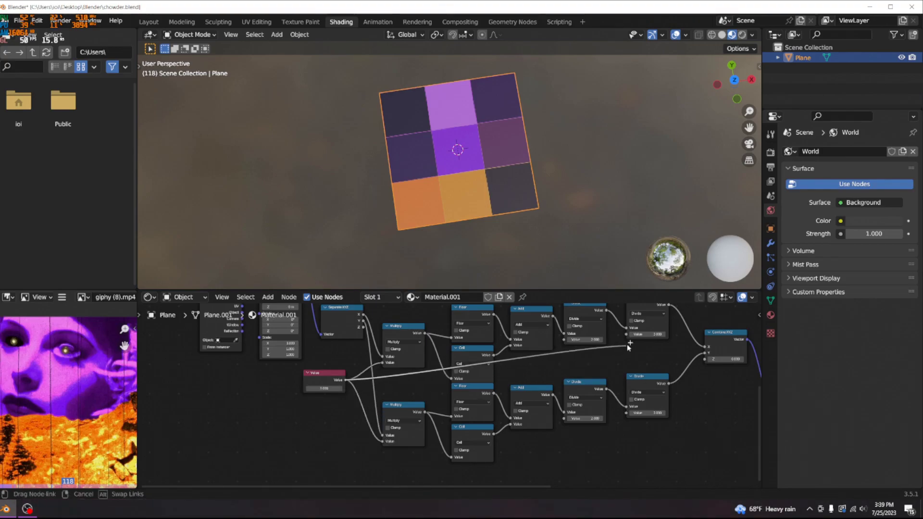
pyautogui.moveTo(628, 346); pyautogui.dragTo(628, 344)
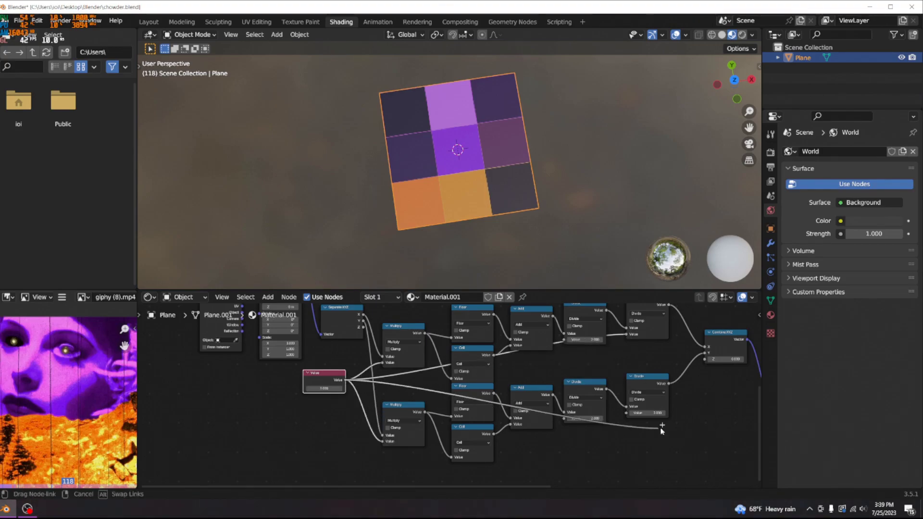
pyautogui.moveTo(327, 385); pyautogui.dragTo(301, 395)
# Raise the Value node's value to about 83 for a finer pixel grid
pyautogui.scroll(2, 301, 396)
pyautogui.moveTo(301, 396); pyautogui.dragTo(336, 421, button='middle')
pyautogui.moveTo(335, 424); pyautogui.dragTo(399, 423)
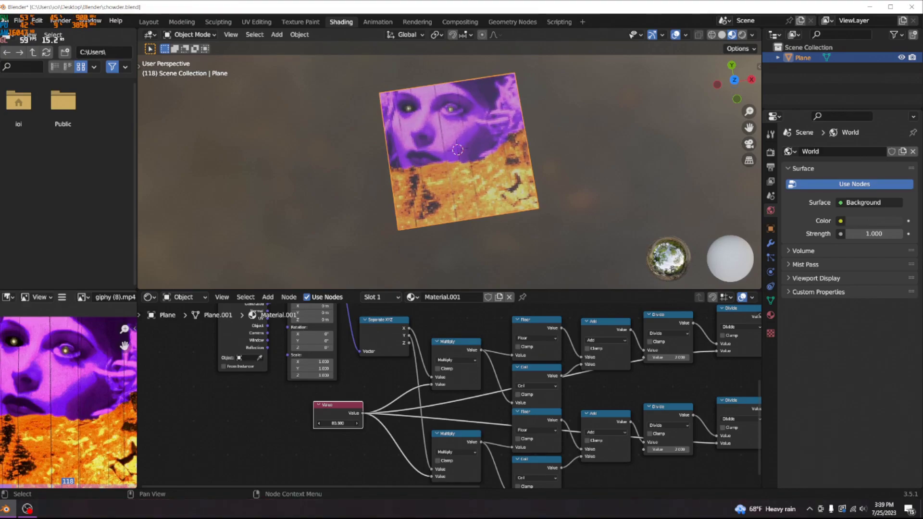
# Examine the complete node tree from texture coordinates to material output, and the pixelated movie on the plane
pyautogui.scroll(-9, 556, 453)
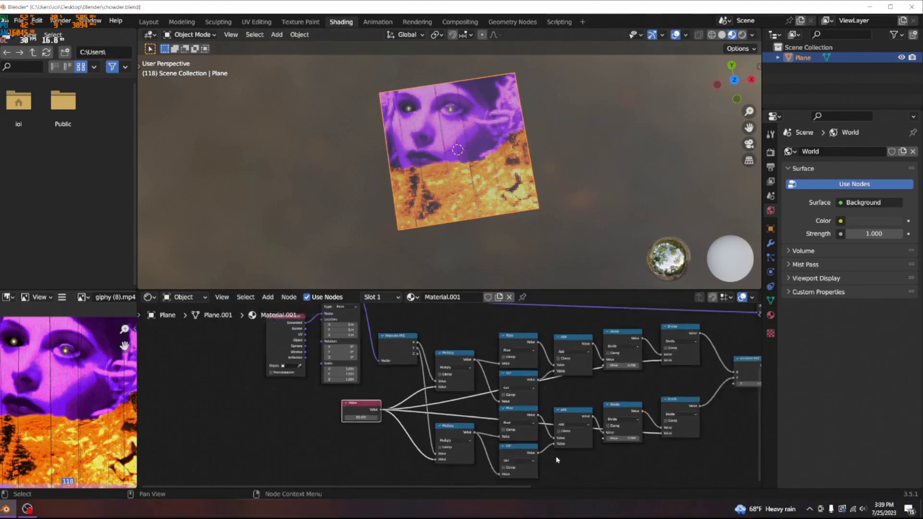
pyautogui.moveTo(565, 387); pyautogui.dragTo(445, 403, button='middle')
pyautogui.scroll(2, 445, 402)
pyautogui.moveTo(413, 366); pyautogui.dragTo(649, 372, button='middle')
pyautogui.scroll(-6, 639, 372)
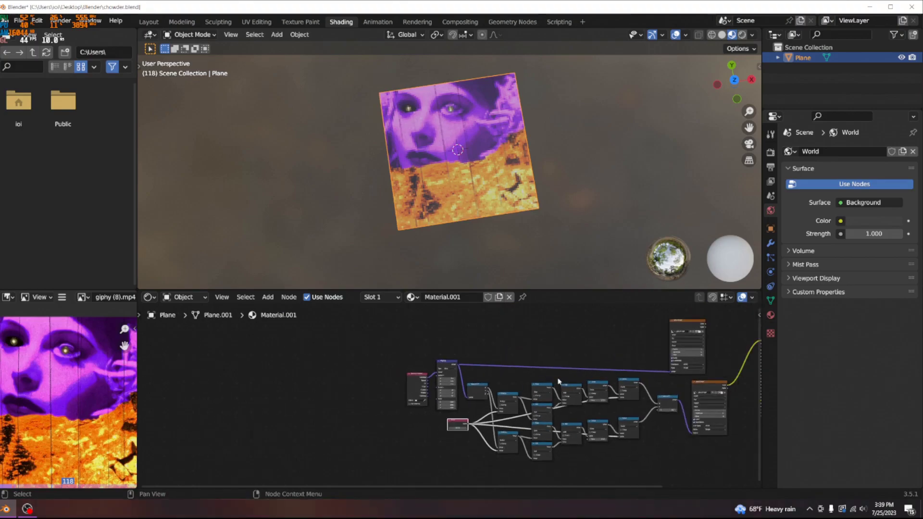
pyautogui.moveTo(568, 379); pyautogui.dragTo(451, 363, button='middle')
pyautogui.scroll(2, 449, 363)
pyautogui.scroll(-2, 440, 361)
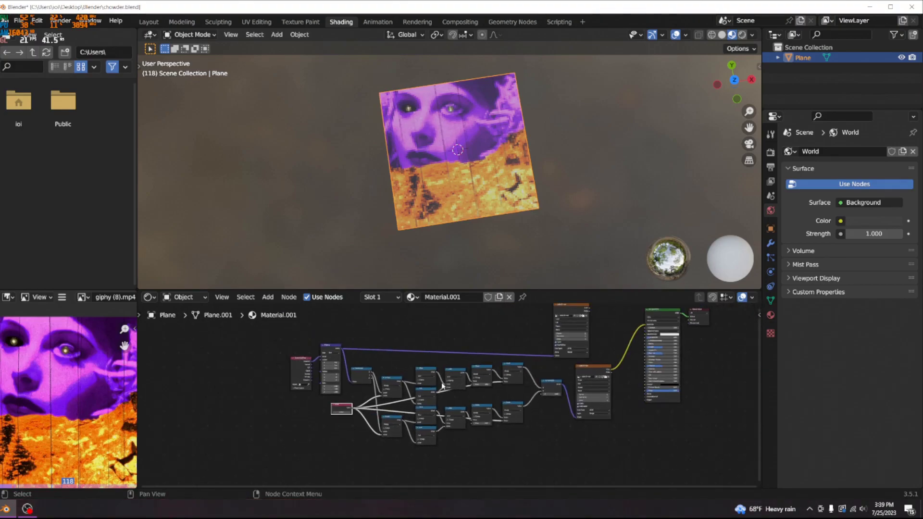
pyautogui.moveTo(474, 166); pyautogui.dragTo(494, 193, button='middle')
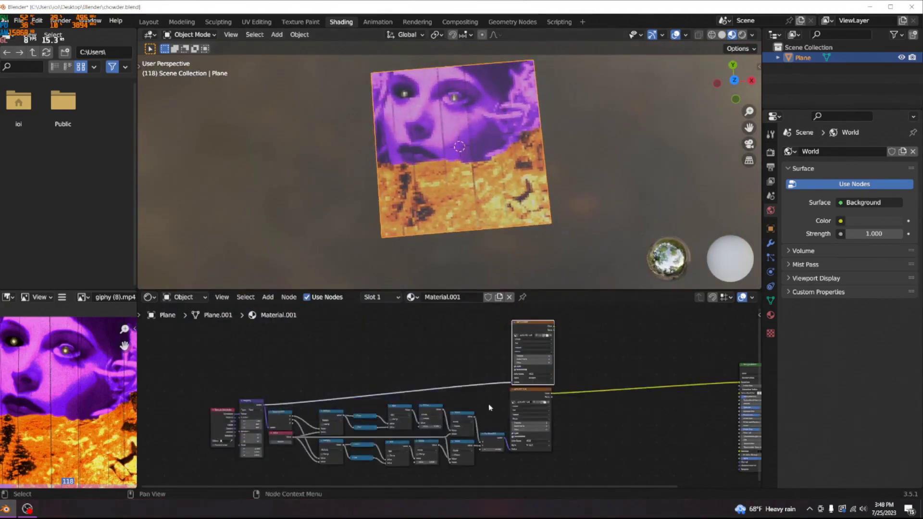
pyautogui.scroll(-5, 481, 394)
pyautogui.moveTo(468, 364); pyautogui.dragTo(391, 373, button='middle')
pyautogui.scroll(5, 389, 373)
pyautogui.moveTo(315, 385); pyautogui.dragTo(398, 375, button='middle')
pyautogui.scroll(5, 450, 355)
pyautogui.scroll(-4, 471, 368)
pyautogui.moveTo(593, 350); pyautogui.dragTo(443, 409, button='middle')
pyautogui.scroll(1, 443, 409)
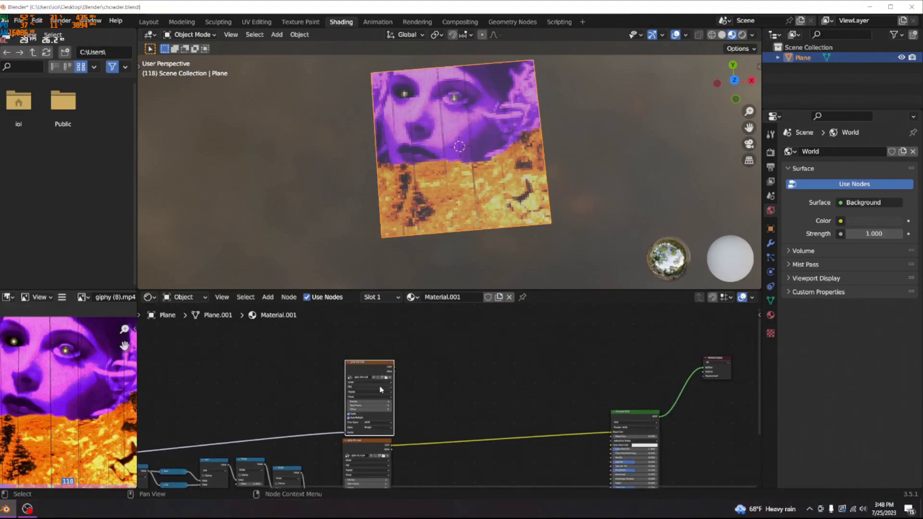
# Preview the upper and lower giphy (8).mp4 textures in turn on the plane, finishing with the upper one
pyautogui.keyDown('ctrl'); pyautogui.keyDown('shift'); pyautogui.click(365, 366); pyautogui.keyUp('shift'); pyautogui.keyUp('ctrl')
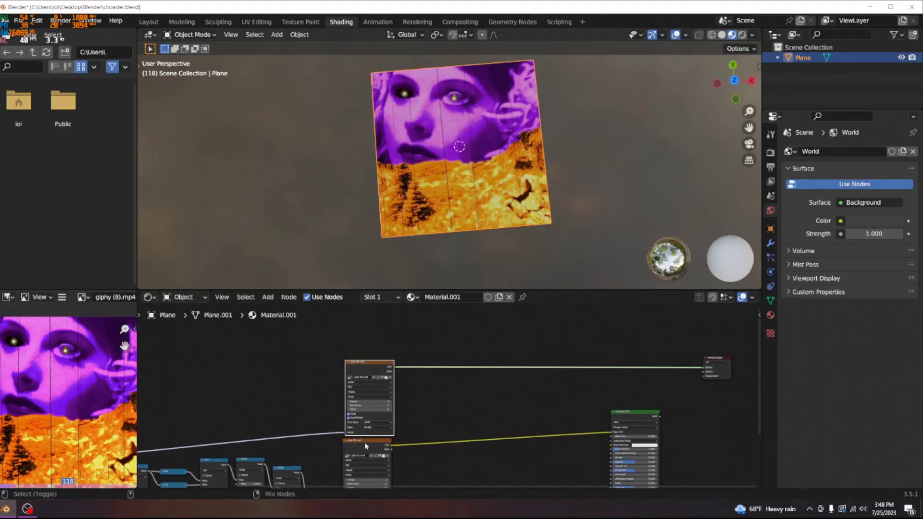
pyautogui.keyDown('ctrl'); pyautogui.keyDown('shift'); pyautogui.click(356, 444); pyautogui.keyUp('shift'); pyautogui.keyUp('ctrl')
pyautogui.keyDown('ctrl'); pyautogui.keyDown('shift'); pyautogui.click(366, 364); pyautogui.keyUp('shift'); pyautogui.keyUp('ctrl')
pyautogui.hotkey('shift', 'a')
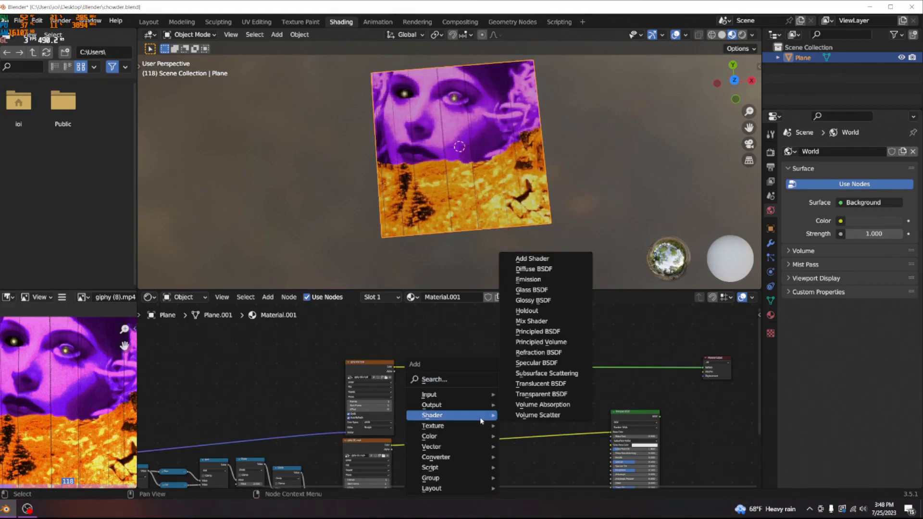
pyautogui.moveTo(476, 394)
pyautogui.click(525, 353)
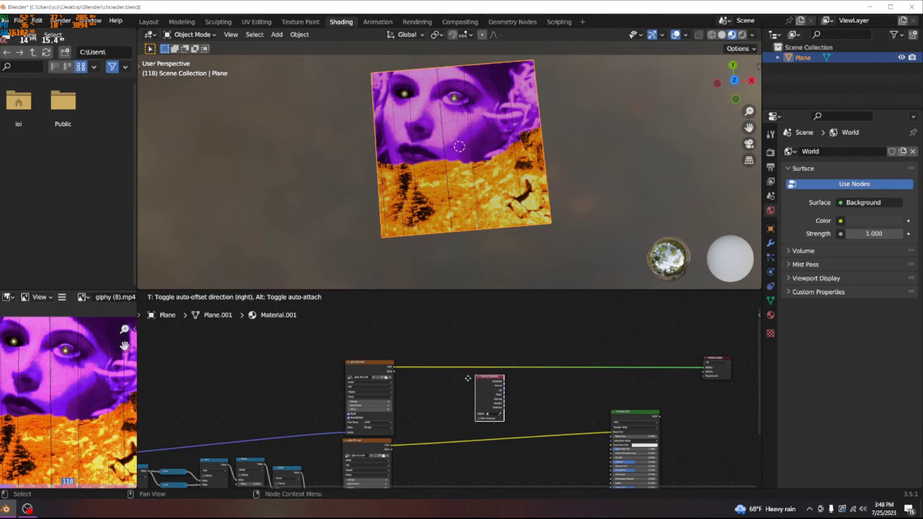
pyautogui.press('Escape')
# Add a Mix node, set its data type to Color, and insert it on the upper texture's link to the Material Output
pyautogui.hotkey('shift', 'a')
pyautogui.write('mix')
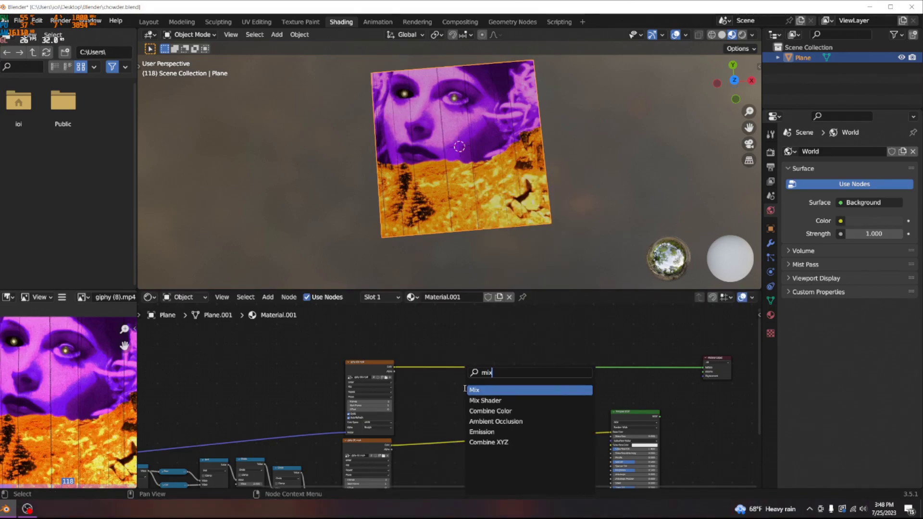
pyautogui.click(480, 389)
pyautogui.click(476, 396)
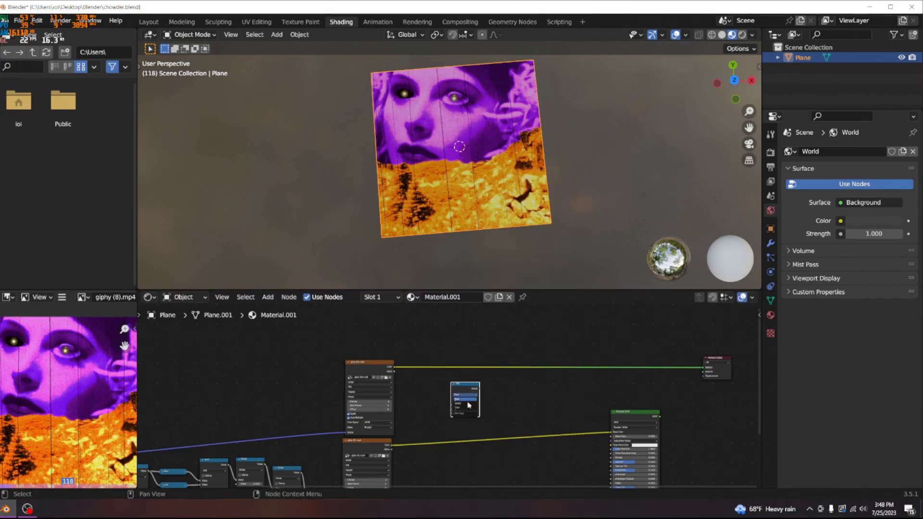
pyautogui.scroll(3, 465, 408)
pyautogui.moveTo(470, 398); pyautogui.dragTo(417, 345)
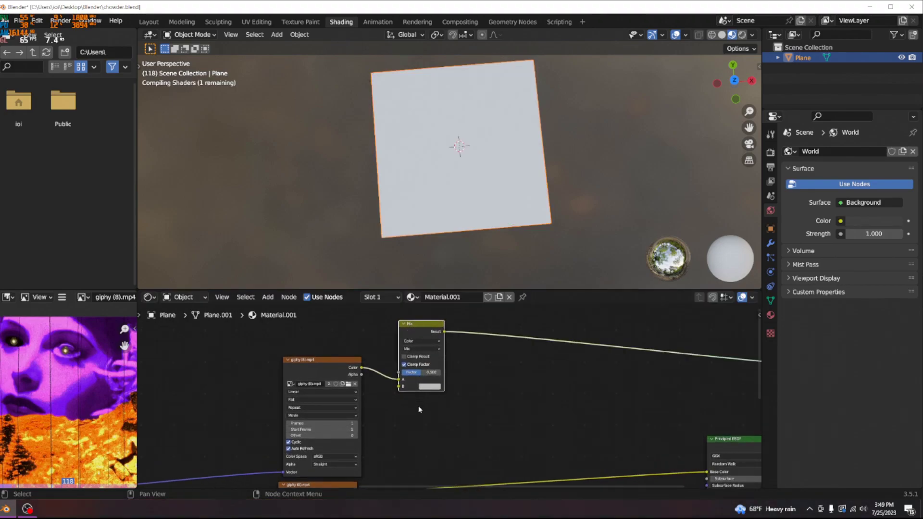
# Connect the lower giphy (8).mp4 texture's Color output to the Mix node's B input
pyautogui.scroll(-2, 452, 429)
pyautogui.scroll(-2, 468, 417)
pyautogui.scroll(3, 469, 416)
pyautogui.moveTo(403, 445); pyautogui.dragTo(431, 374)
# Connect the Mix result to the Principled BSDF's Base Color, and the BSDF output to the Material Output's Surface
pyautogui.moveTo(461, 338); pyautogui.dragTo(642, 432)
pyautogui.moveTo(692, 416); pyautogui.dragTo(746, 364)
pyautogui.moveTo(687, 414); pyautogui.dragTo(699, 405)
pyautogui.moveTo(733, 364); pyautogui.dragTo(733, 364)
# Vary the Mix node's Factor, up to 1.000, to blend between the original and pixelated textures
pyautogui.moveTo(428, 341); pyautogui.dragTo(423, 370)
pyautogui.scroll(5, 422, 371)
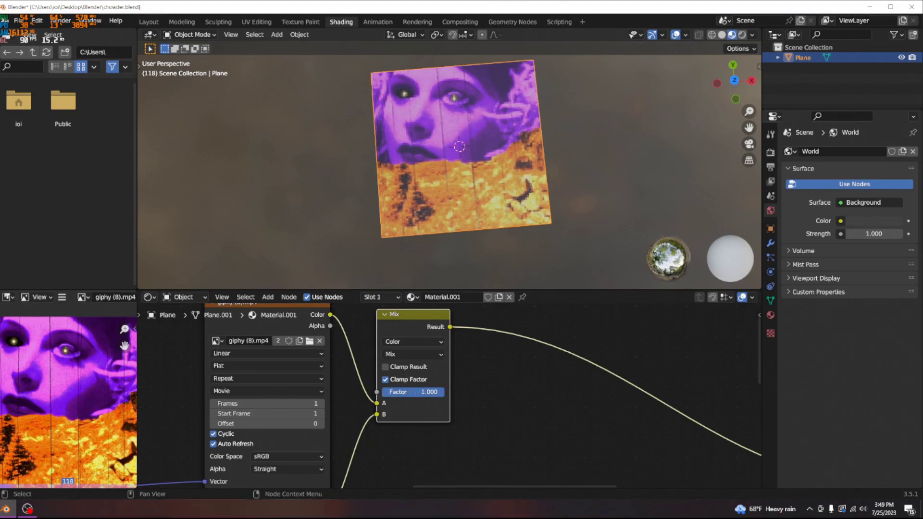
# Group all nodes except the Principled BSDF and Material Output into one node group
pyautogui.scroll(-6, 434, 442)
pyautogui.moveTo(480, 443); pyautogui.dragTo(285, 342)
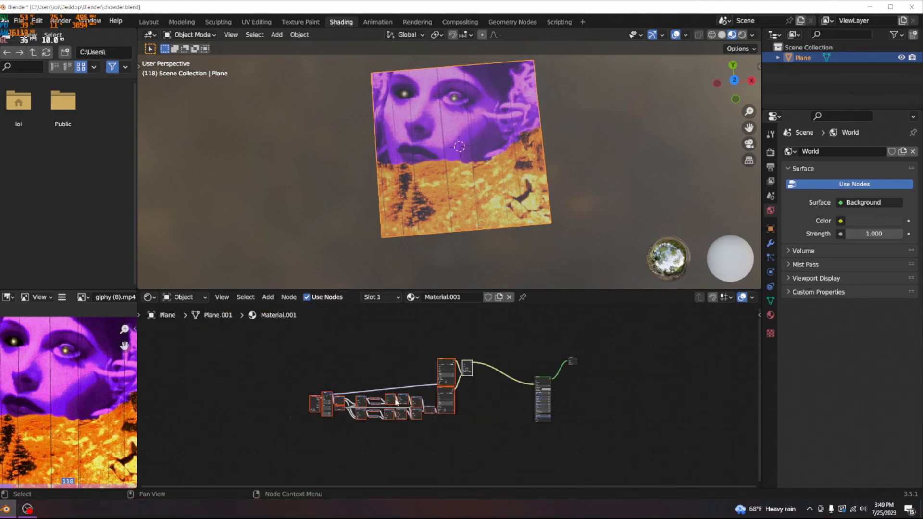
pyautogui.hotkey('ctrl', 'g')
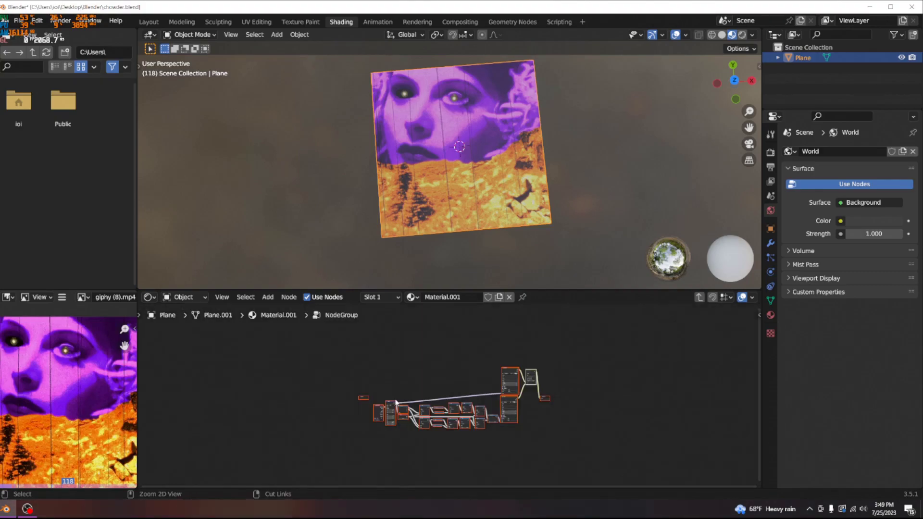
# Move the Group Output node farther away from the Mix node inside the node group
pyautogui.scroll(3, 529, 385)
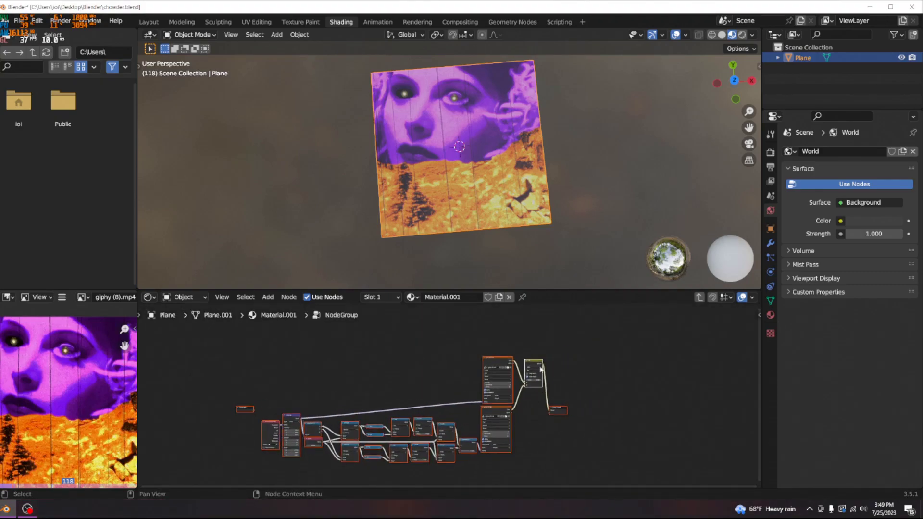
pyautogui.moveTo(569, 401); pyautogui.dragTo(523, 421, button='middle')
pyautogui.moveTo(510, 424); pyautogui.dragTo(597, 409)
pyautogui.click(521, 413)
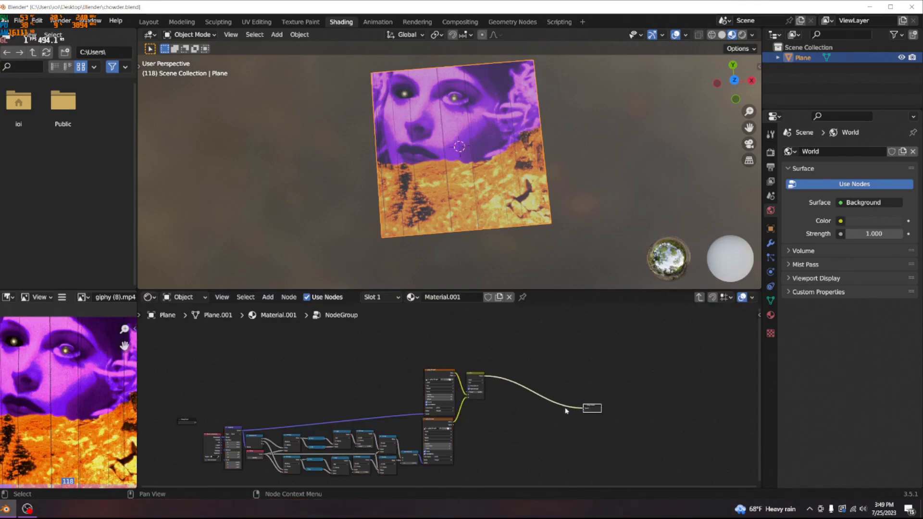
# Move the Group Input node next to the Mix node and connect it to the Mix node's Factor
pyautogui.moveTo(187, 421); pyautogui.dragTo(443, 363)
pyautogui.scroll(10, 466, 358)
pyautogui.moveTo(466, 359); pyautogui.dragTo(428, 429, button='middle')
pyautogui.scroll(6, 445, 427)
pyautogui.moveTo(473, 433); pyautogui.dragTo(459, 361)
pyautogui.scroll(2, 457, 364)
pyautogui.moveTo(428, 437); pyautogui.dragTo(361, 396)
pyautogui.scroll(-6, 299, 391)
pyautogui.moveTo(326, 396); pyautogui.dragTo(436, 366, button='middle')
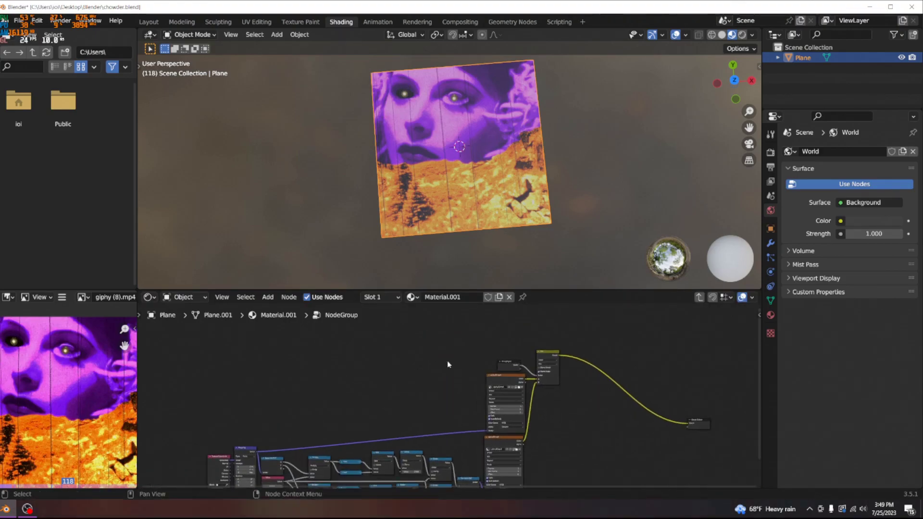
# Place a duplicate of the Group Input node below the Mapping node, near the start of the node chain
pyautogui.moveTo(501, 367); pyautogui.dragTo(194, 461)
pyautogui.moveTo(253, 429); pyautogui.dragTo(255, 428)
pyautogui.scroll(8, 245, 423)
pyautogui.moveTo(229, 419); pyautogui.dragTo(609, 374, button='middle')
pyautogui.moveTo(493, 394); pyautogui.dragTo(415, 395)
pyautogui.scroll(6, 445, 400)
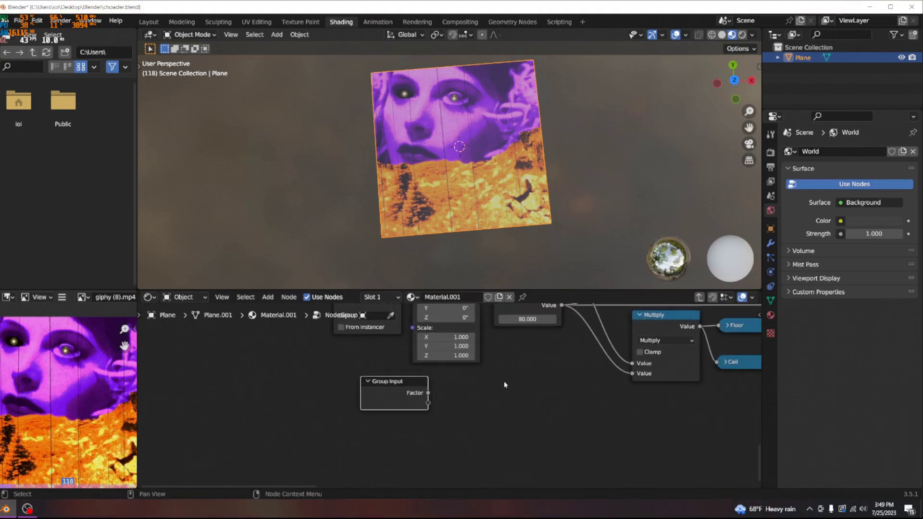
# Set the Value node that feeds the Multiply and Divide nodes to 3.000
pyautogui.moveTo(504, 384); pyautogui.dragTo(404, 434, button='middle')
pyautogui.click(422, 349)
pyautogui.moveTo(421, 349); pyautogui.dragTo(399, 374, button='middle')
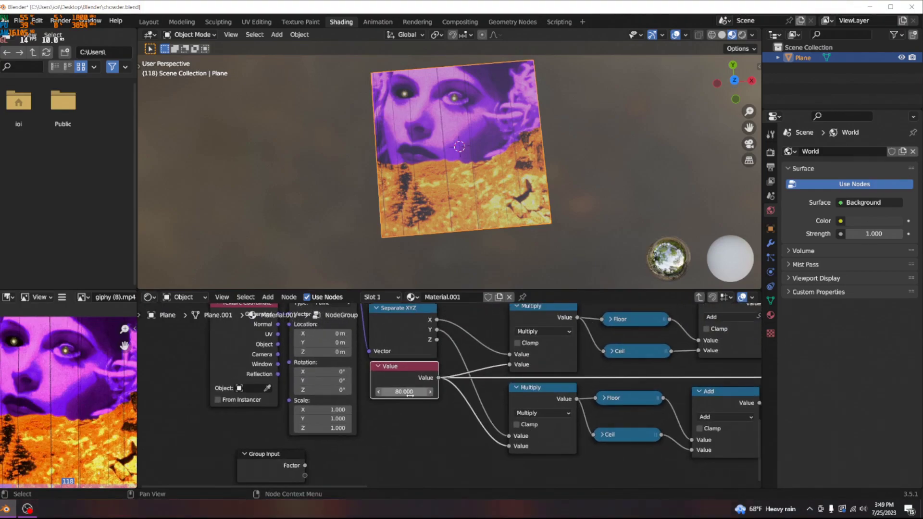
pyautogui.moveTo(404, 392)
pyautogui.mouseDown()
pyautogui.moveTo(359, 392)
pyautogui.moveTo(416, 392)
pyautogui.mouseUp()
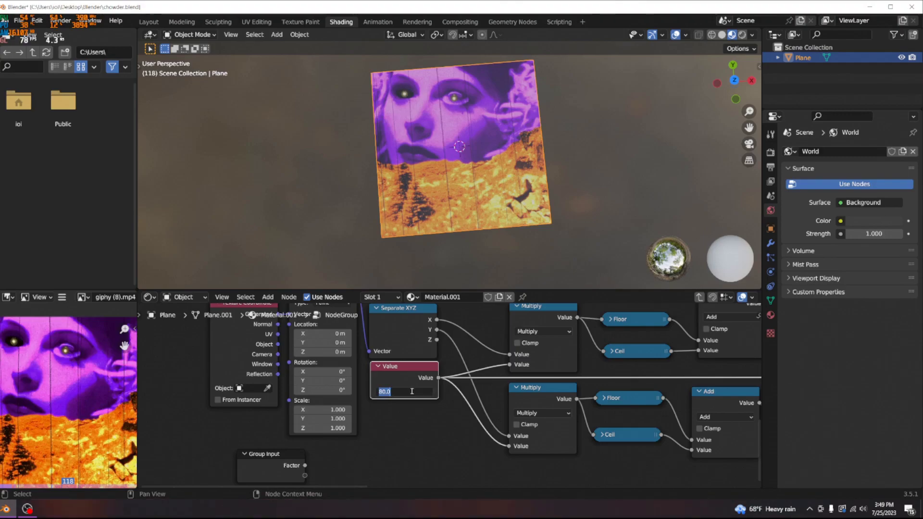
pyautogui.press('Return')
pyautogui.scroll(-4, 397, 422)
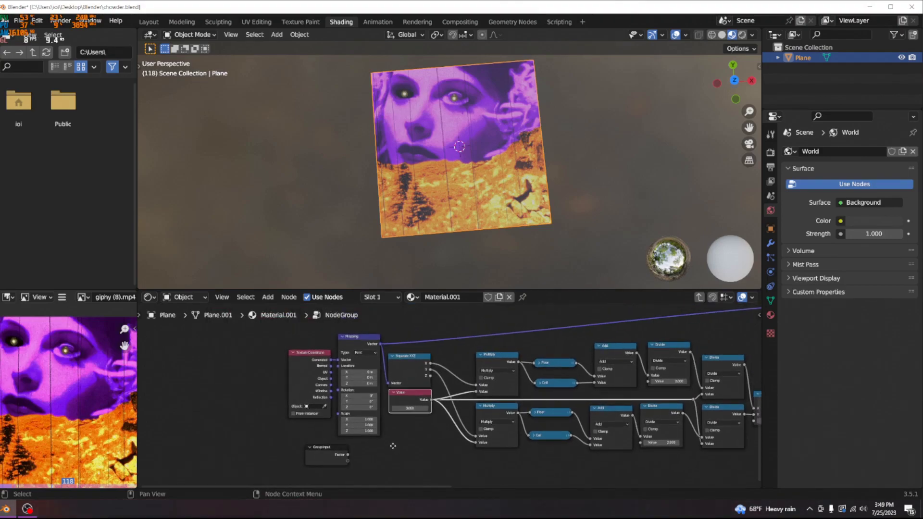
pyautogui.moveTo(405, 401); pyautogui.dragTo(409, 400)
pyautogui.scroll(2, 451, 394)
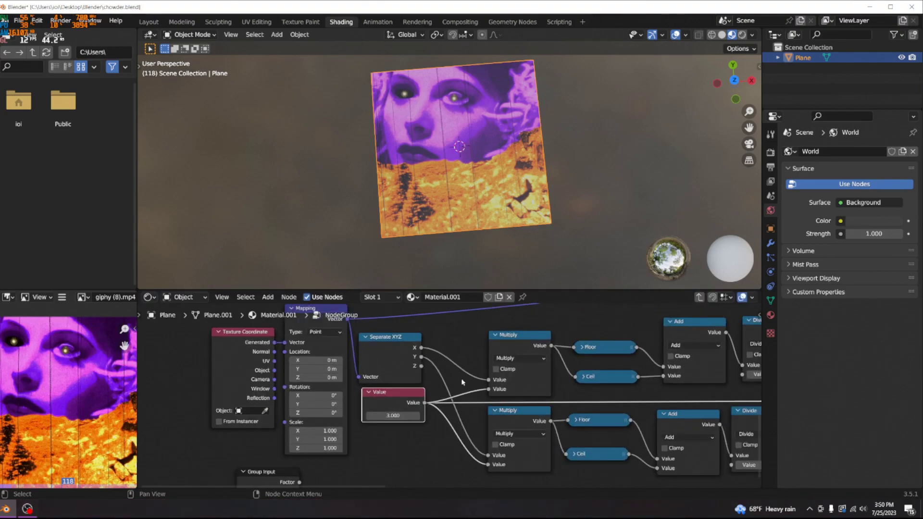
# Duplicate the upper Multiply node, place the copy beneath the Value node, and set its values to 1.000 and 3.000
pyautogui.click(536, 346)
pyautogui.hotkey('shift', 'd')
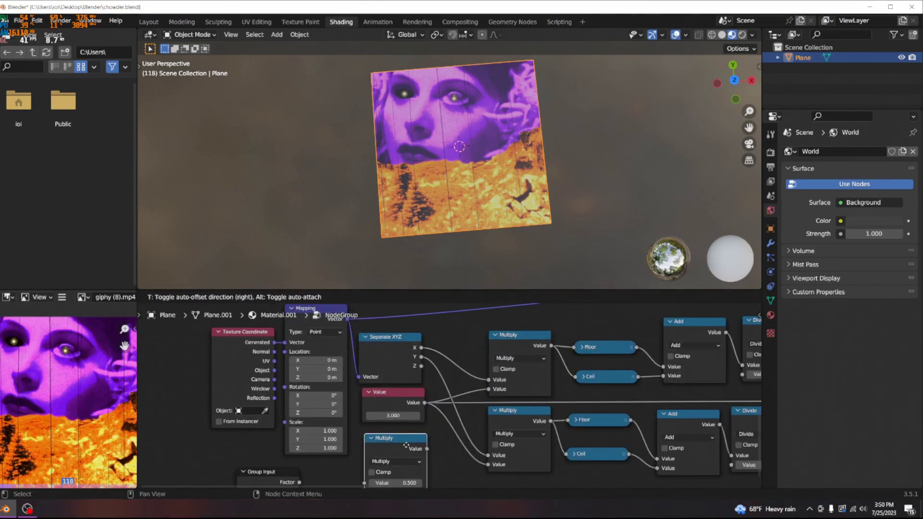
pyautogui.click(406, 446)
pyautogui.moveTo(406, 446); pyautogui.dragTo(431, 381, button='middle')
pyautogui.click(419, 419)
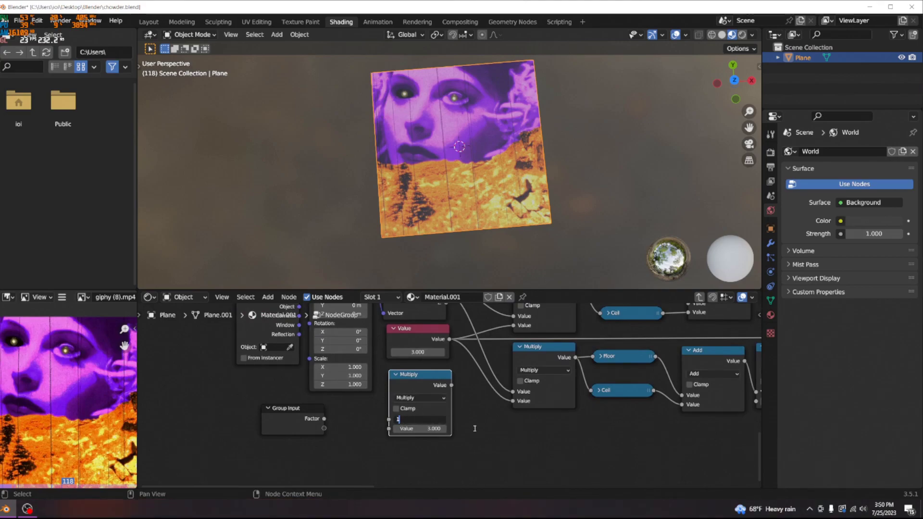
pyautogui.scroll(-5, 435, 439)
pyautogui.moveTo(448, 415); pyautogui.dragTo(432, 426, button='middle')
pyautogui.scroll(5, 433, 426)
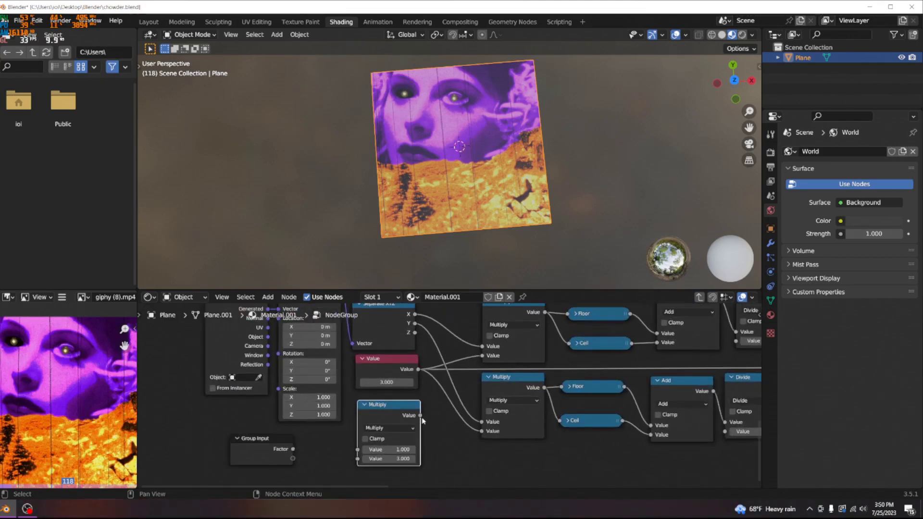
# Connect the new Multiply node's output to both existing Multiply nodes and the final Divide nodes in place of the Value node
pyautogui.moveTo(421, 416); pyautogui.dragTo(482, 356)
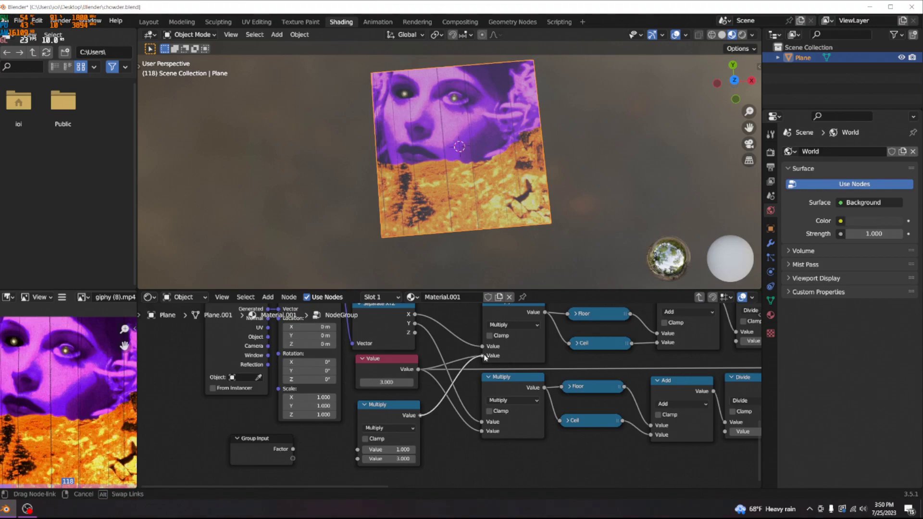
pyautogui.moveTo(421, 416); pyautogui.dragTo(483, 431)
pyautogui.scroll(-2, 386, 435)
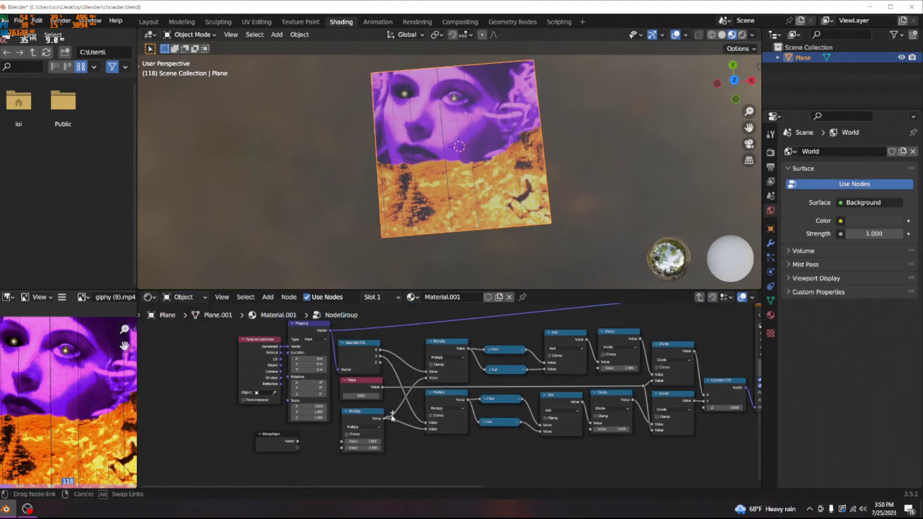
pyautogui.moveTo(645, 391); pyautogui.dragTo(644, 390)
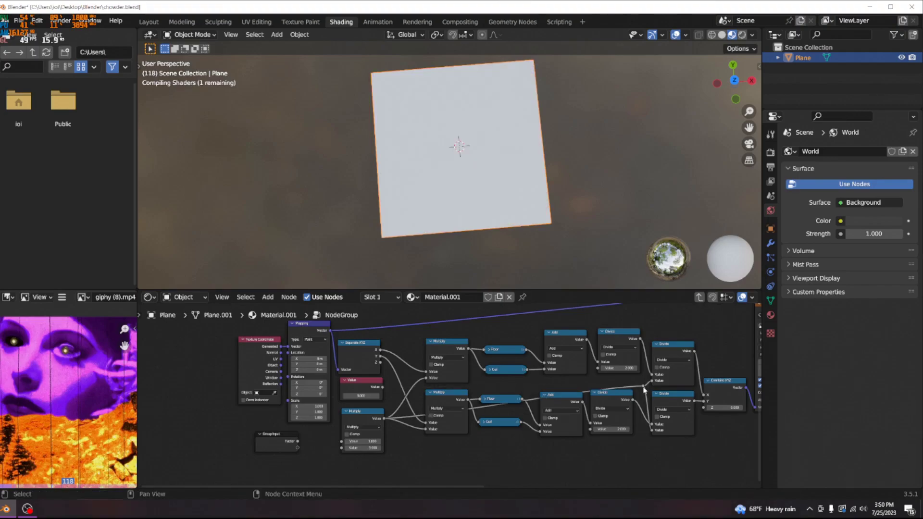
# Delete the Value node and move the new Multiply node into its place beneath Separate XYZ
pyautogui.click(363, 392)
pyautogui.press('x')
pyautogui.moveTo(359, 411); pyautogui.dragTo(357, 380)
# Try to drive the new Multiply node's first value from the Group Input's Factor
pyautogui.scroll(2, 451, 436)
pyautogui.moveTo(451, 435); pyautogui.dragTo(542, 422, button='middle')
pyautogui.moveTo(459, 428); pyautogui.dragTo(421, 457)
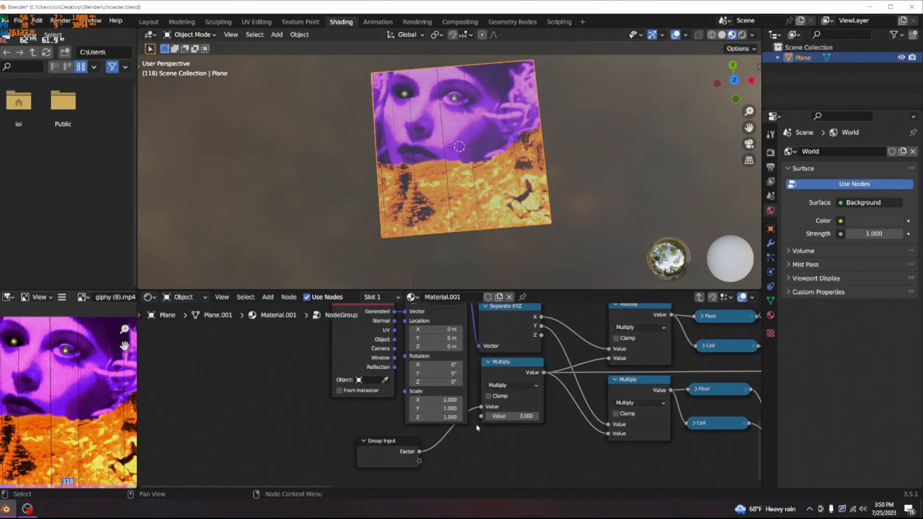
pyautogui.press('Tab')
pyautogui.press('Home')
pyautogui.press('Tab')
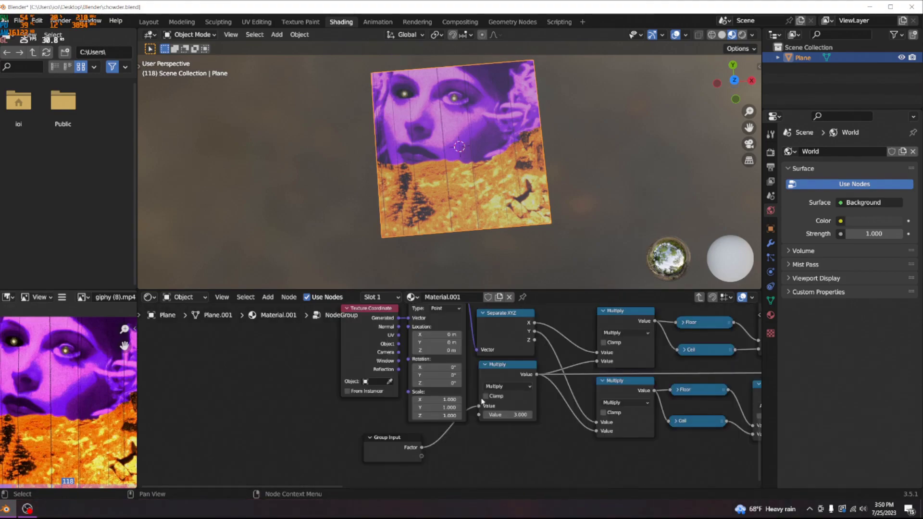
pyautogui.moveTo(422, 450); pyautogui.dragTo(460, 428)
pyautogui.press('Escape')
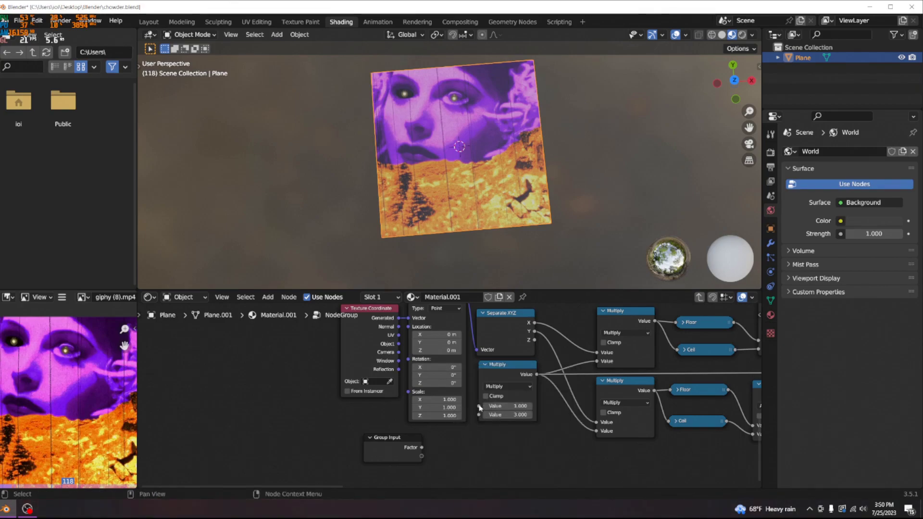
# Expose the Multiply node's first value as a new group input, and set the node group's Factor to 1.000
pyautogui.moveTo(426, 457); pyautogui.dragTo(424, 456)
pyautogui.press('Tab')
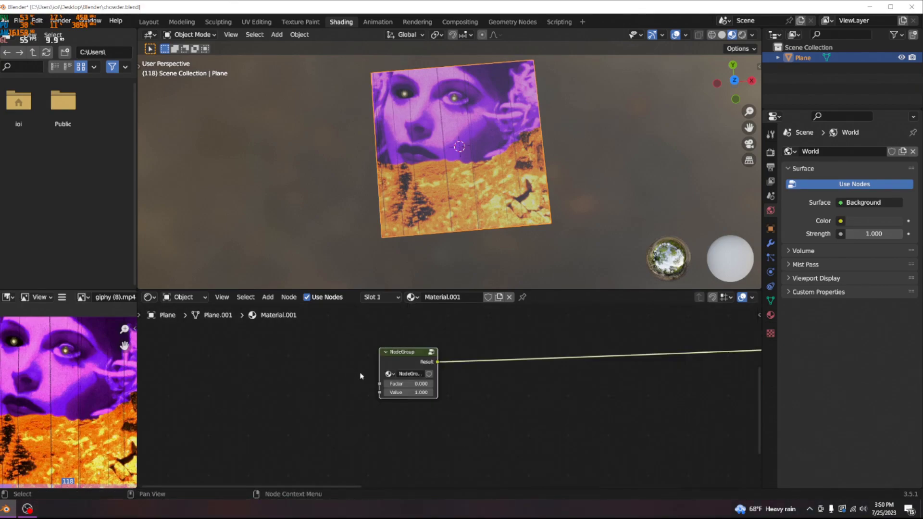
pyautogui.moveTo(377, 378); pyautogui.dragTo(457, 378)
pyautogui.moveTo(534, 176)
pyautogui.mouseDown(button='middle')
pyautogui.moveTo(500, 186)
pyautogui.moveTo(531, 188)
pyautogui.mouseUp(button='middle')
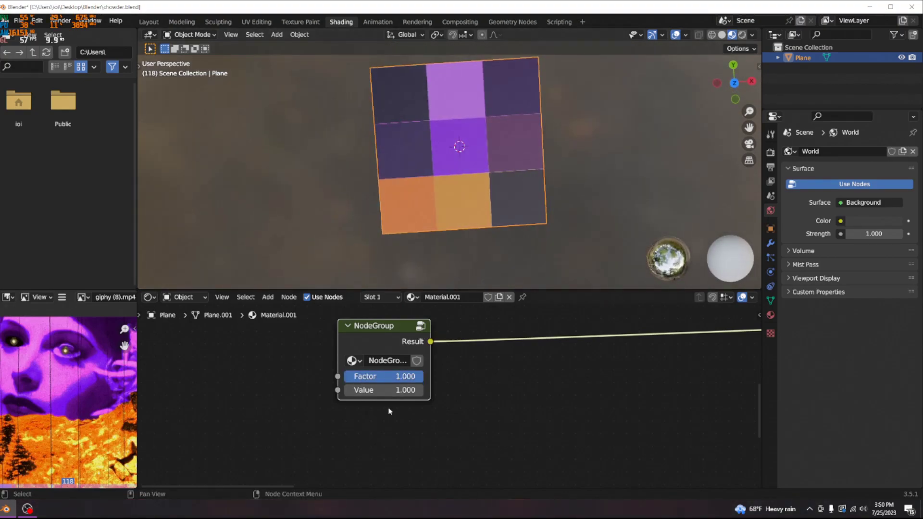
pyautogui.scroll(3, 443, 198)
pyautogui.scroll(-2, 486, 212)
pyautogui.moveTo(486, 212); pyautogui.dragTo(429, 294, button='middle')
pyautogui.moveTo(392, 390)
pyautogui.mouseDown()
pyautogui.moveTo(364, 390)
pyautogui.moveTo(392, 390)
pyautogui.mouseUp()
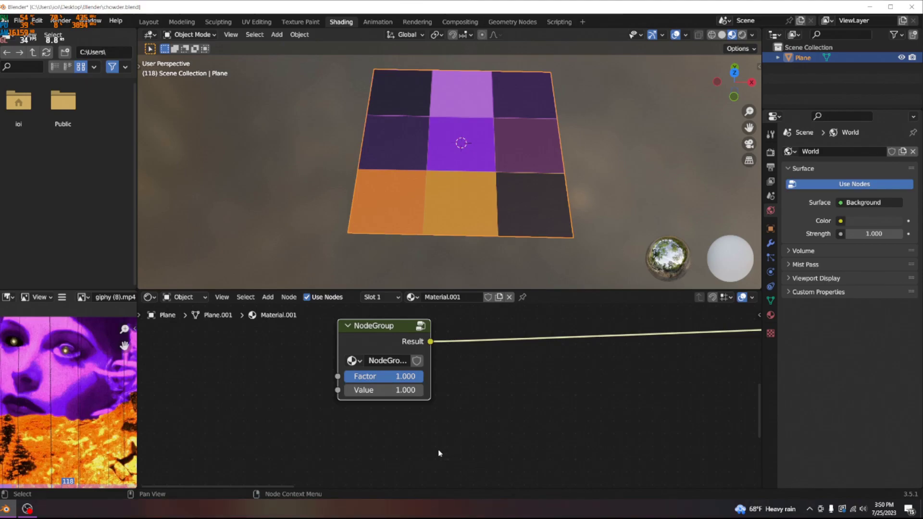
# Open the node group and examine its internal network and the pixelated plane from several angles
pyautogui.press('Tab')
pyautogui.scroll(-2, 485, 430)
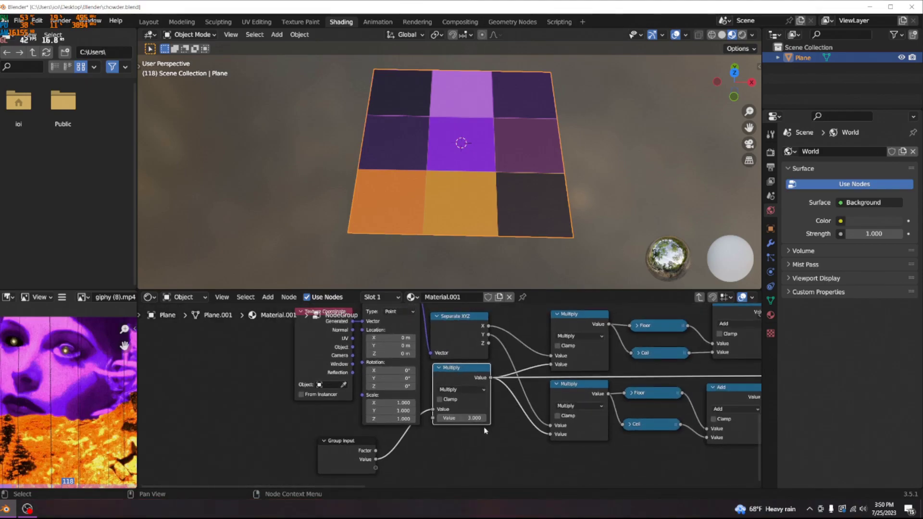
pyautogui.moveTo(416, 442); pyautogui.dragTo(370, 450, button='middle')
pyautogui.moveTo(459, 436); pyautogui.dragTo(421, 467, button='middle')
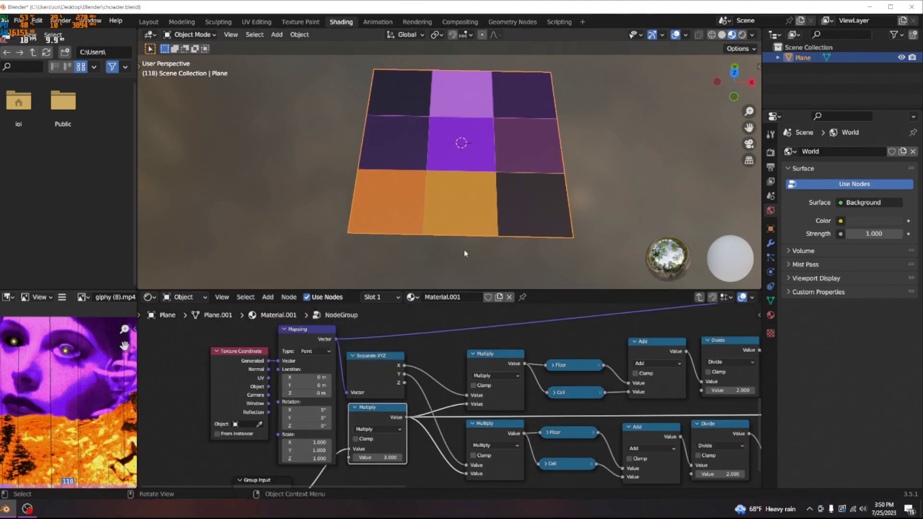
pyautogui.scroll(-5, 462, 252)
pyautogui.moveTo(474, 198); pyautogui.dragTo(483, 230, button='middle')
pyautogui.scroll(5, 482, 230)
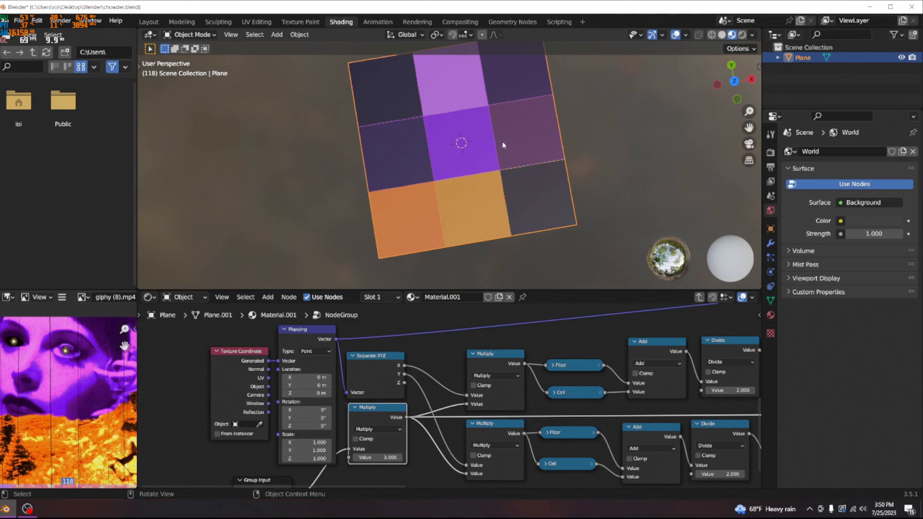
pyautogui.scroll(-4, 521, 183)
pyautogui.moveTo(497, 200); pyautogui.dragTo(456, 189, button='middle')
pyautogui.scroll(-4, 487, 222)
pyautogui.moveTo(486, 222); pyautogui.dragTo(468, 191, button='middle')
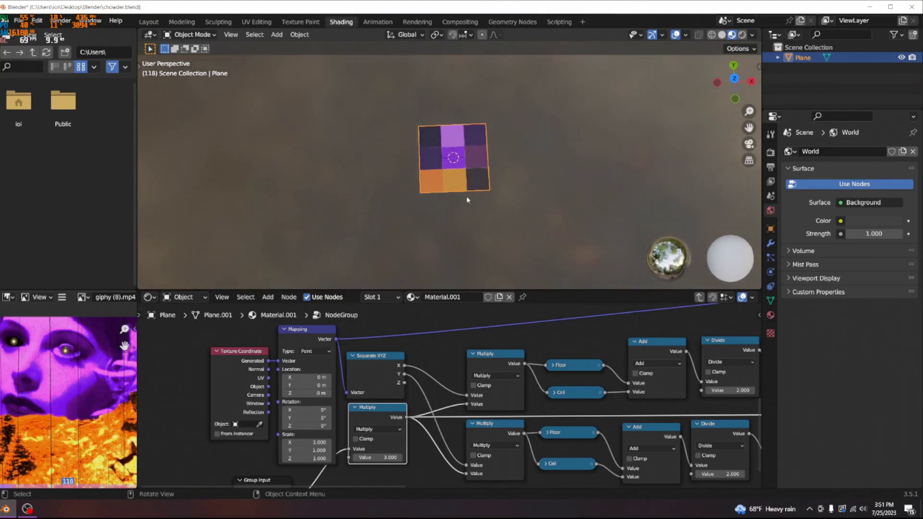
pyautogui.scroll(-7, 461, 334)
pyautogui.scroll(-7, 462, 331)
pyautogui.moveTo(525, 351); pyautogui.dragTo(418, 385, button='middle')
pyautogui.moveTo(579, 331); pyautogui.dragTo(534, 359, button='middle')
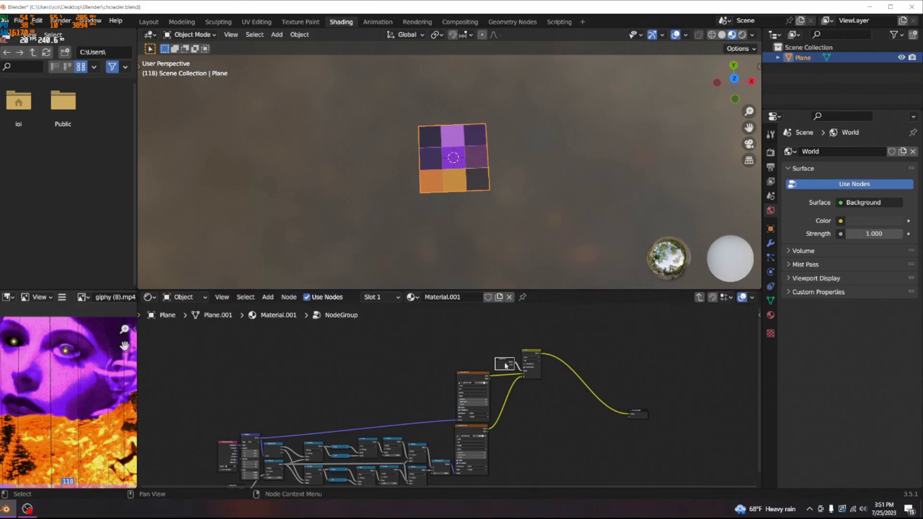
pyautogui.scroll(-1, 330, 365)
pyautogui.moveTo(331, 366); pyautogui.dragTo(446, 404, button='middle')
pyautogui.hotkey('shift', 'a')
pyautogui.press('s')
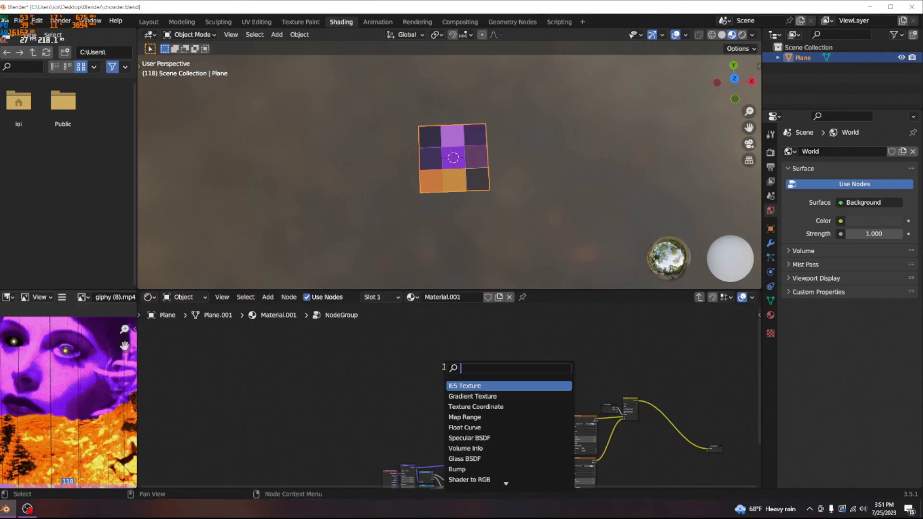
pyautogui.click(579, 356)
# Duplicate the Texture Coordinate and Mapping nodes and place the copies in the empty area above the network
pyautogui.moveTo(400, 424); pyautogui.dragTo(400, 398, button='middle')
pyautogui.moveTo(382, 427); pyautogui.dragTo(412, 464)
pyautogui.press('g')
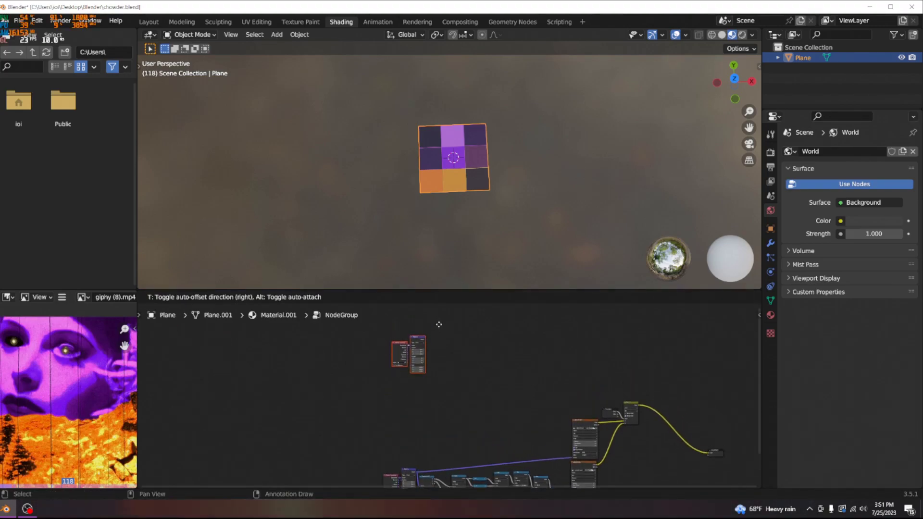
pyautogui.click(440, 323)
# Add a Separate XYZ node and connect the duplicated Mapping node's vector output to it
pyautogui.scroll(2, 435, 389)
pyautogui.keyDown('shift'); pyautogui.scroll(2, 450, 422); pyautogui.keyUp('shift')
pyautogui.scroll(3, 390, 407)
pyautogui.click(365, 398)
pyautogui.hotkey('shift', 'a')
pyautogui.write('sep')
pyautogui.click(391, 390)
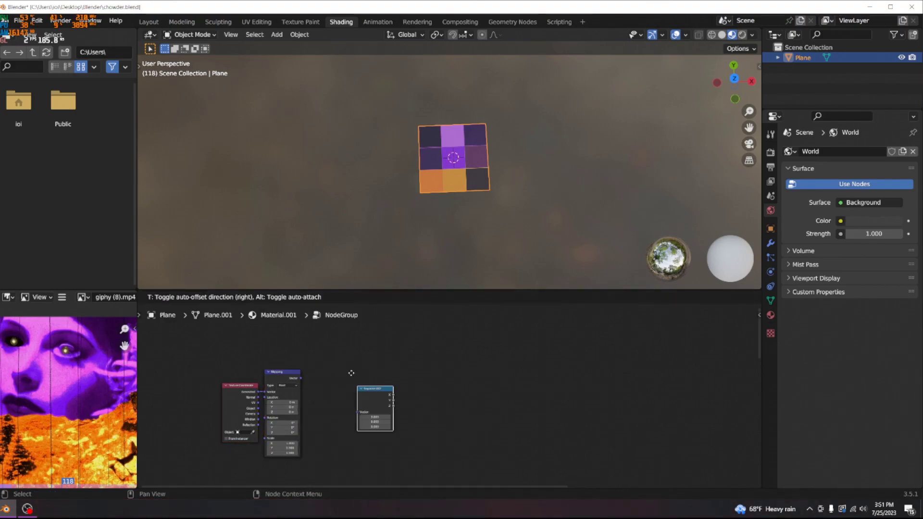
pyautogui.moveTo(301, 377); pyautogui.dragTo(324, 387)
# Add a Math node after the new Separate XYZ node and place a duplicate of it alongside
pyautogui.hotkey('shift', 'a')
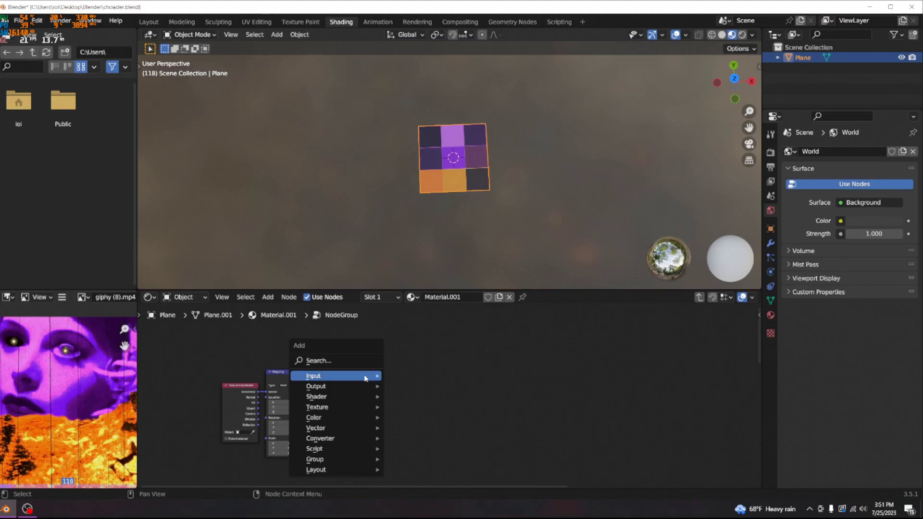
pyautogui.click(349, 360)
pyautogui.write('math')
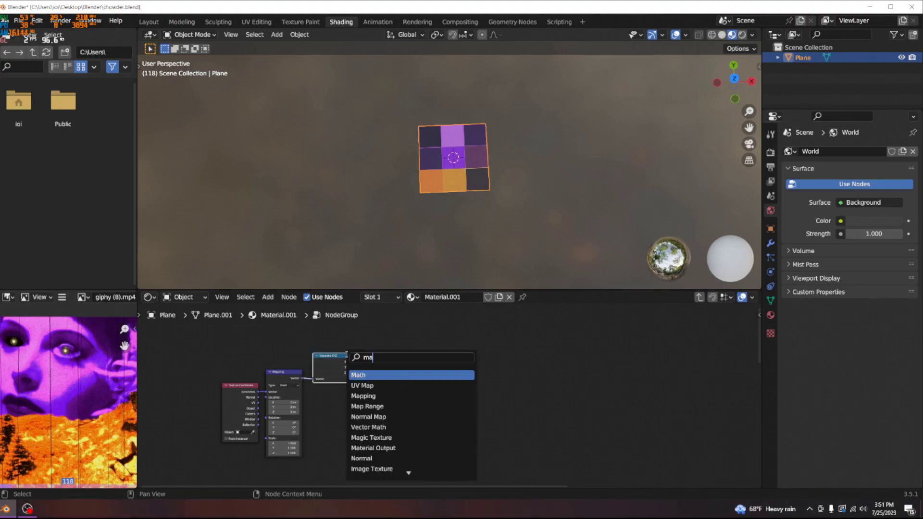
pyautogui.press('Return')
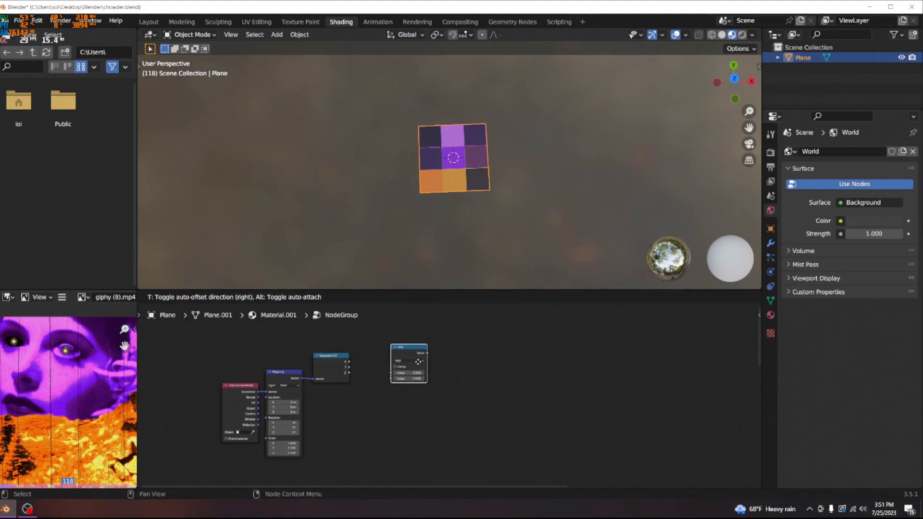
pyautogui.click(417, 350)
pyautogui.moveTo(417, 348); pyautogui.dragTo(393, 371, button='middle')
pyautogui.hotkey('shift', 'd')
pyautogui.click(435, 373)
# Connect the new Separate XYZ node's X output to the first Math node and set that node to Multiply
pyautogui.scroll(2, 333, 391)
pyautogui.moveTo(283, 392); pyautogui.dragTo(344, 408)
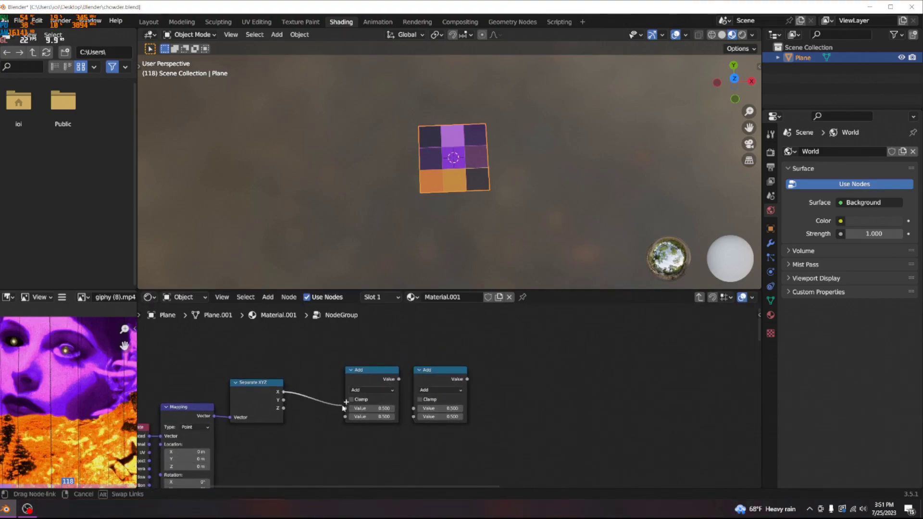
pyautogui.click(368, 391)
pyautogui.click(380, 312)
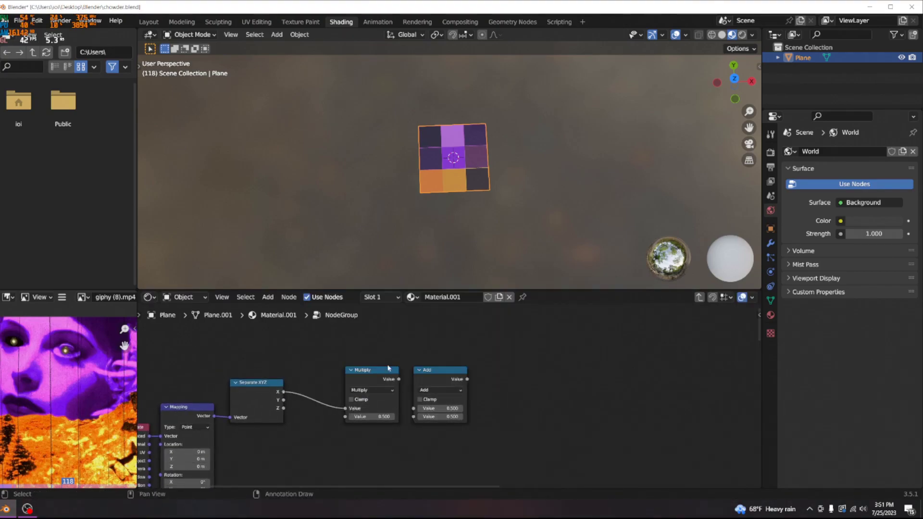
pyautogui.scroll(-3, 363, 443)
pyautogui.moveTo(362, 441); pyautogui.dragTo(327, 446, button='middle')
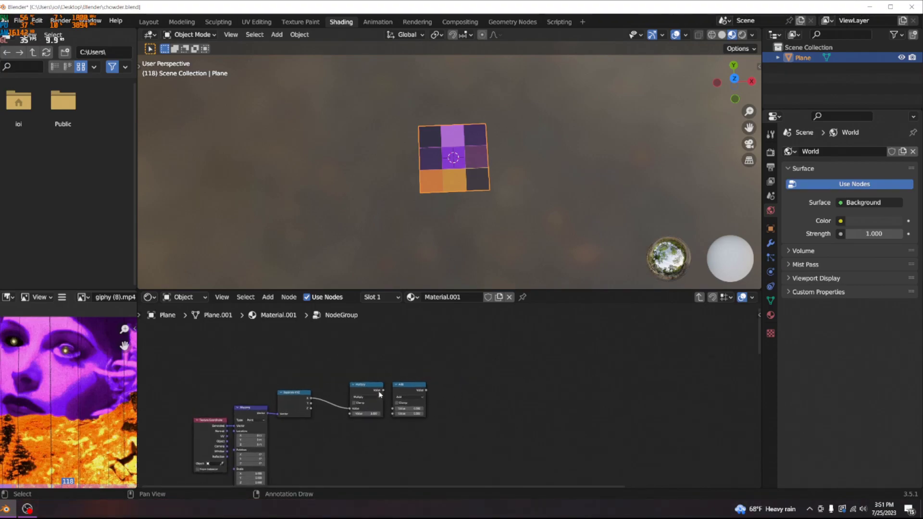
# Connect the Multiply node, with its value at 1.000, to the second Math node and set that one to Modulo
pyautogui.click(387, 394)
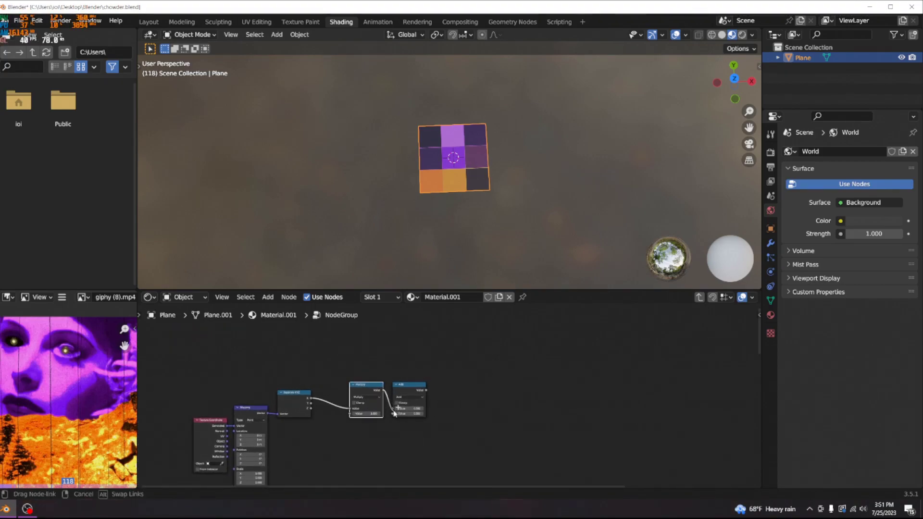
pyautogui.moveTo(394, 414); pyautogui.dragTo(395, 414)
pyautogui.scroll(2, 382, 404)
pyautogui.click(390, 398)
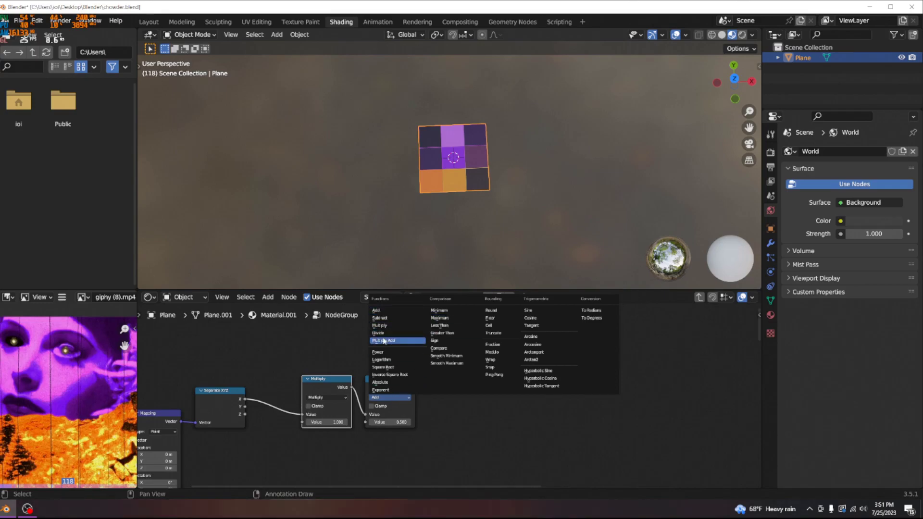
pyautogui.click(497, 354)
pyautogui.scroll(1, 376, 437)
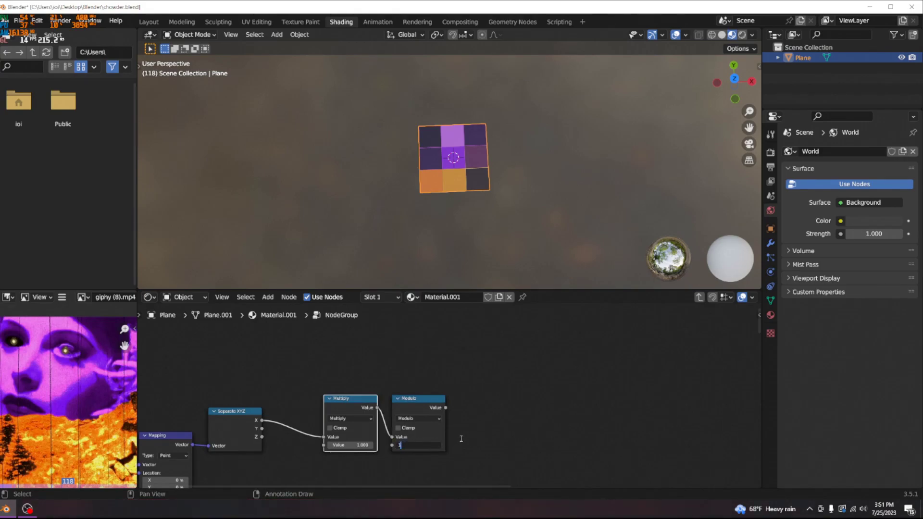
# Preview the Modulo node's output on the plane and enlarge the plane in the viewport
pyautogui.scroll(-5, 483, 438)
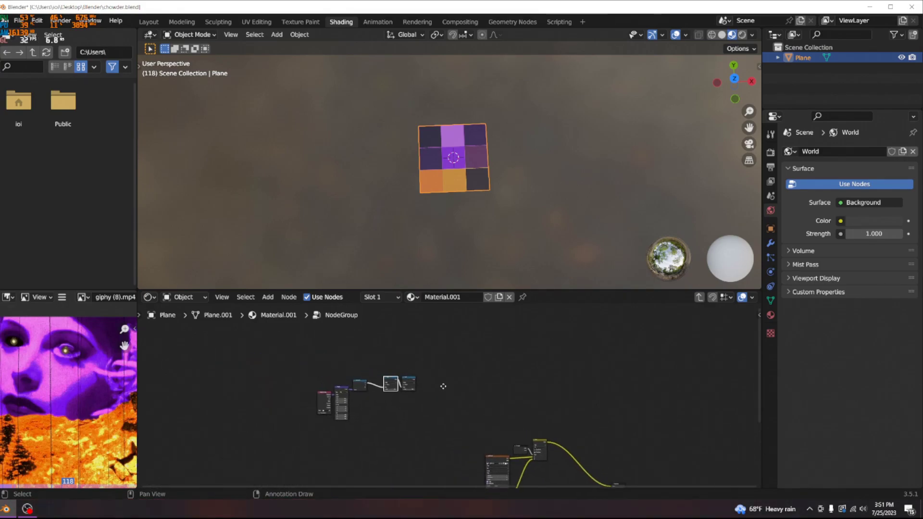
pyautogui.keyDown('ctrl'); pyautogui.keyDown('shift'); pyautogui.click(419, 386); pyautogui.keyUp('shift'); pyautogui.keyUp('ctrl')
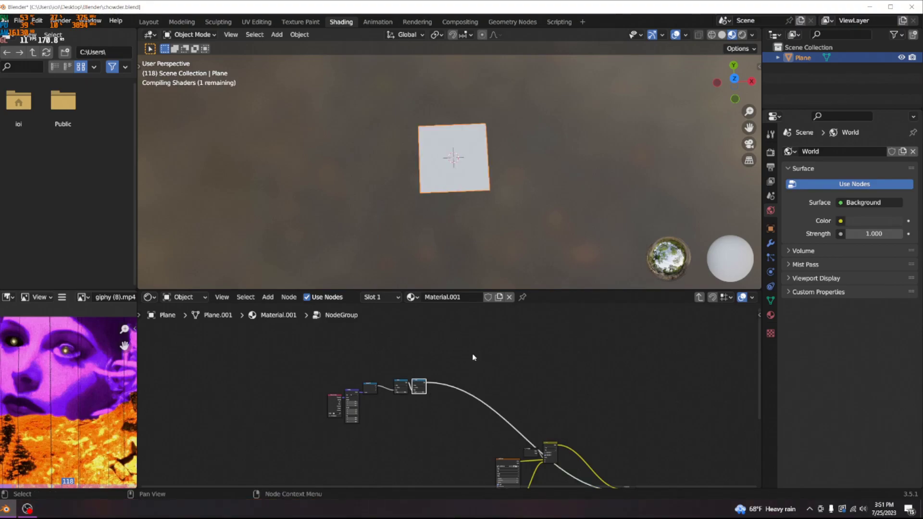
pyautogui.scroll(4, 444, 196)
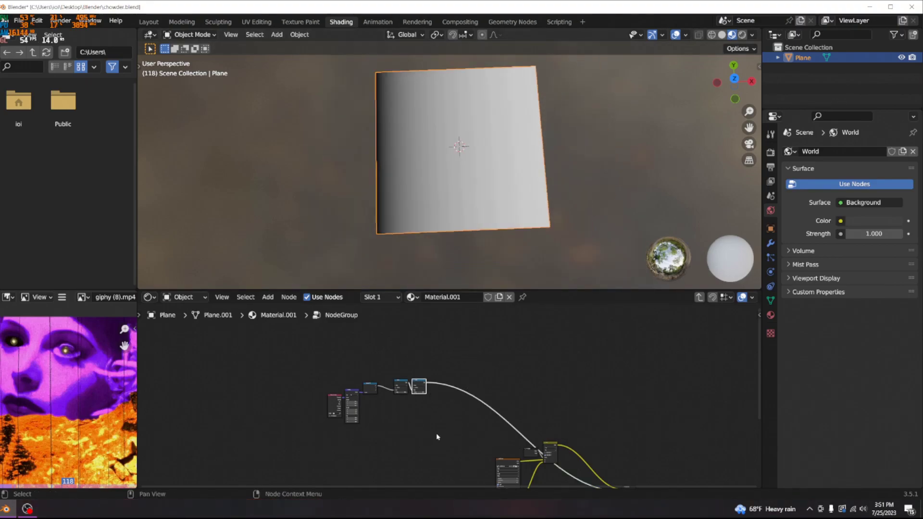
pyautogui.scroll(3, 438, 435)
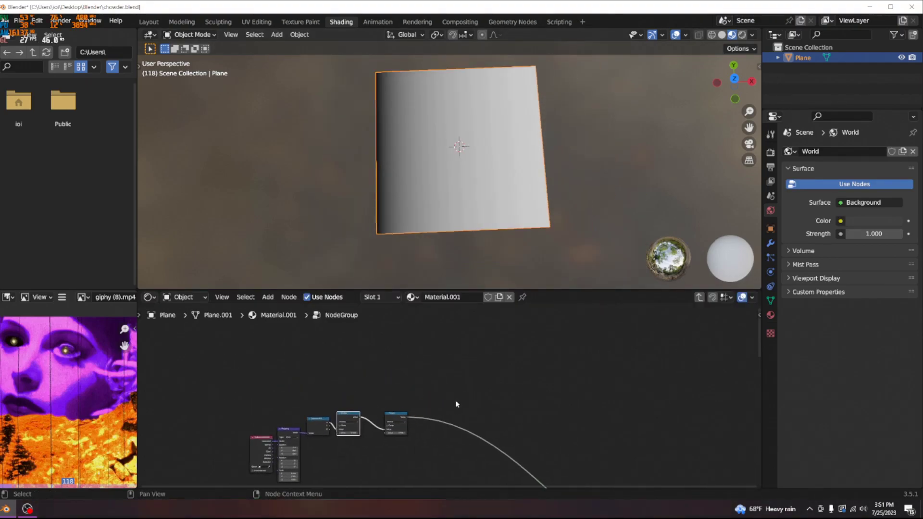
# Add a ColorRamp node and place it above the Modulo node
pyautogui.scroll(3, 457, 404)
pyautogui.hotkey('shift', 'a')
pyautogui.moveTo(420, 395)
pyautogui.press('s')
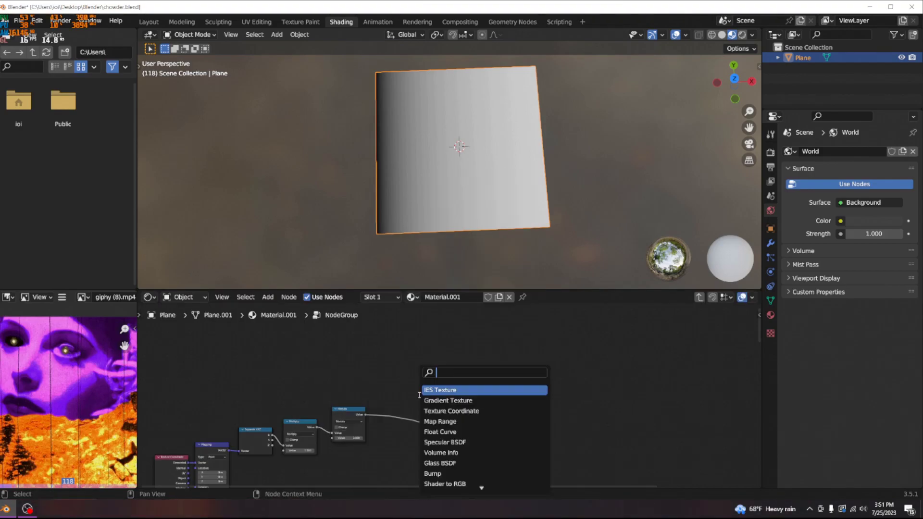
pyautogui.write('col')
pyautogui.click(445, 390)
pyautogui.click(402, 351)
# Duplicate the ColorRamp twice, inserting the first copy on the Modulo node's output link and placing the second unconnected below it
pyautogui.scroll(6, 406, 410)
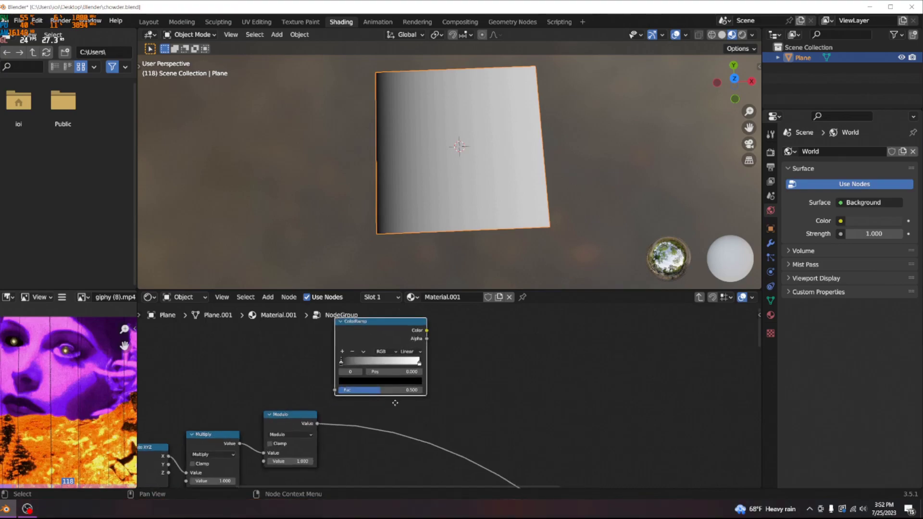
pyautogui.moveTo(393, 406); pyautogui.dragTo(437, 341, button='middle')
pyautogui.hotkey('shift', 'd')
pyautogui.click(434, 463)
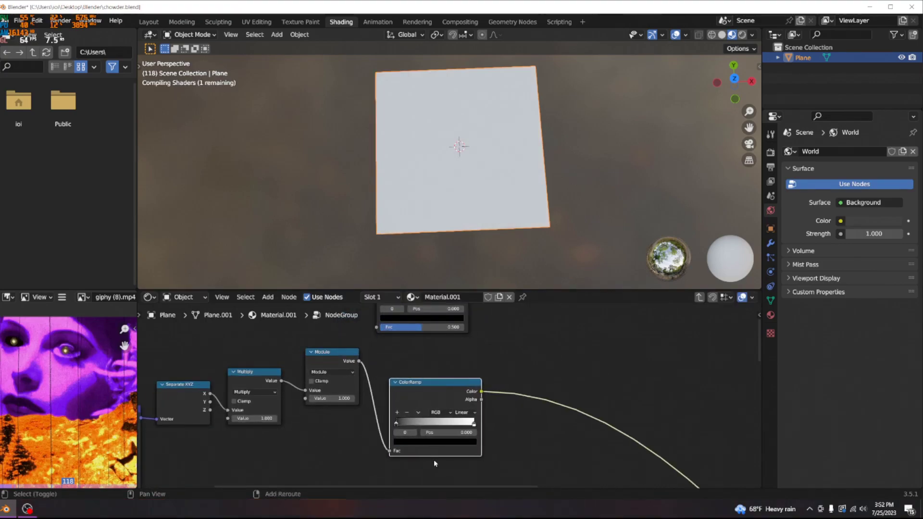
pyautogui.hotkey('shift', 'd')
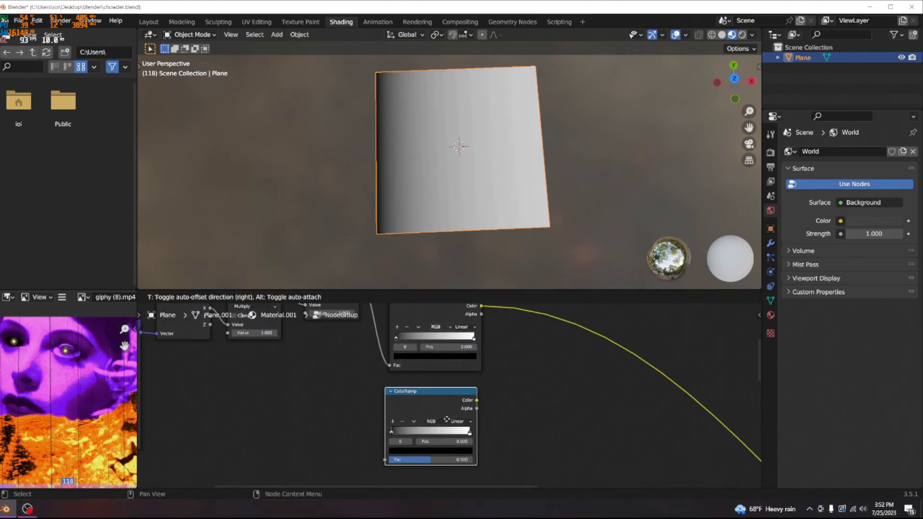
pyautogui.click(446, 420)
# Set the top ColorRamp to Constant interpolation with the white stop at the start and the black stop at position 0.333
pyautogui.scroll(2, 470, 456)
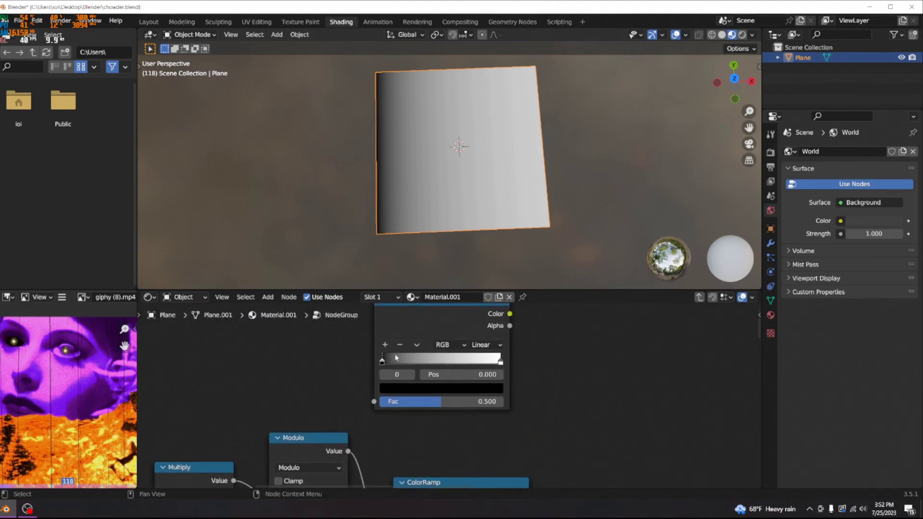
pyautogui.click(485, 345)
pyautogui.click(485, 404)
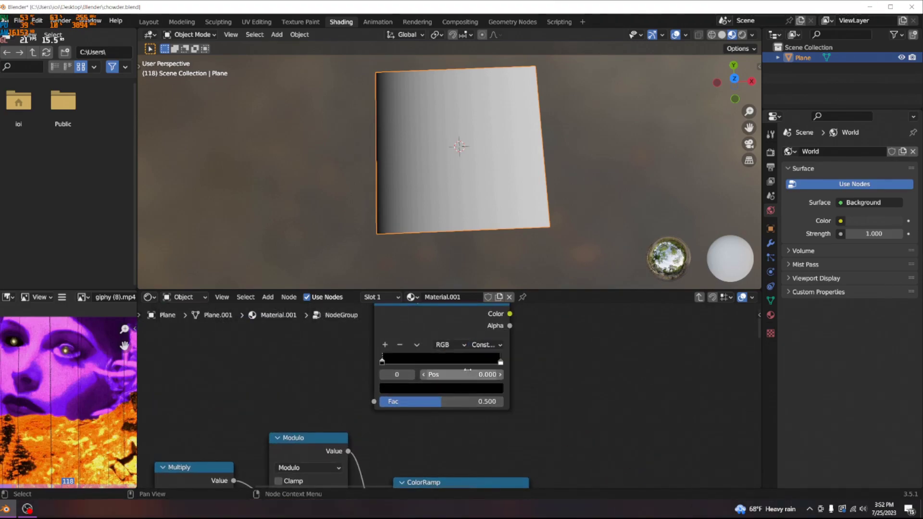
pyautogui.moveTo(501, 362)
pyautogui.mouseDown()
pyautogui.moveTo(392, 361)
pyautogui.moveTo(515, 356)
pyautogui.mouseUp()
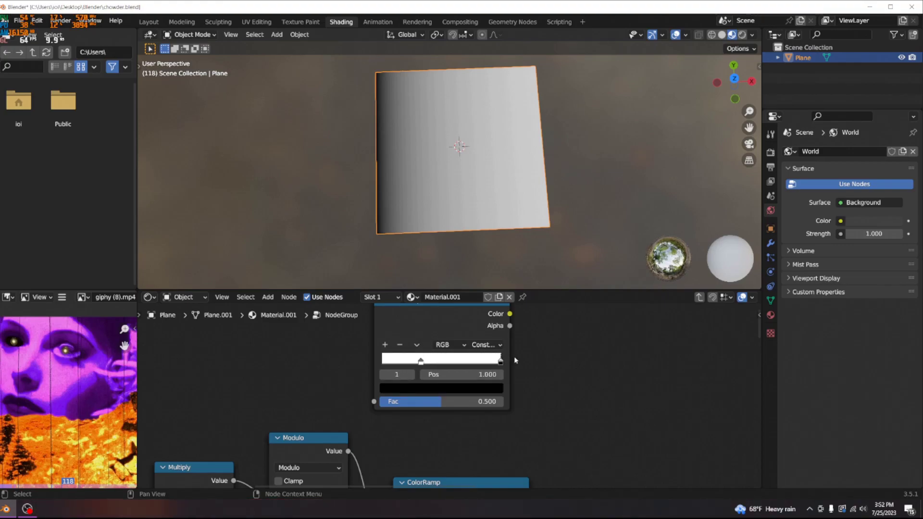
pyautogui.moveTo(421, 362); pyautogui.dragTo(382, 363)
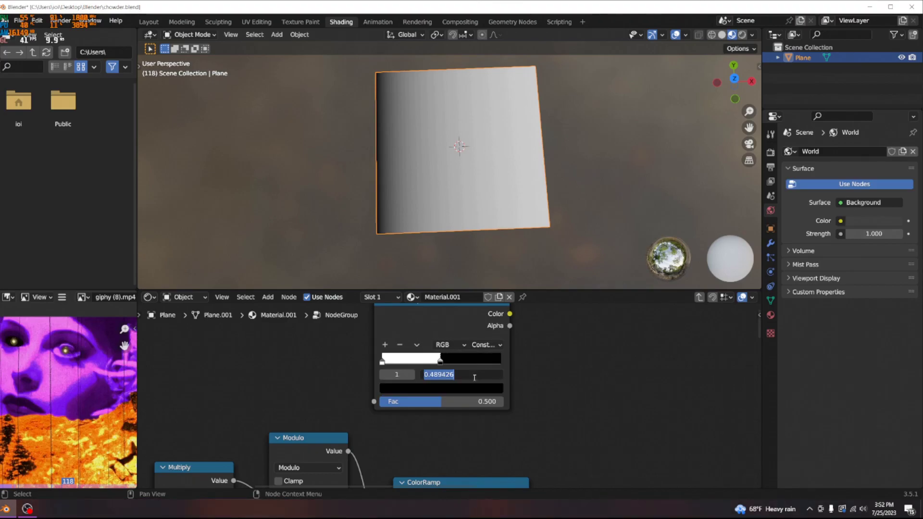
pyautogui.press('Return')
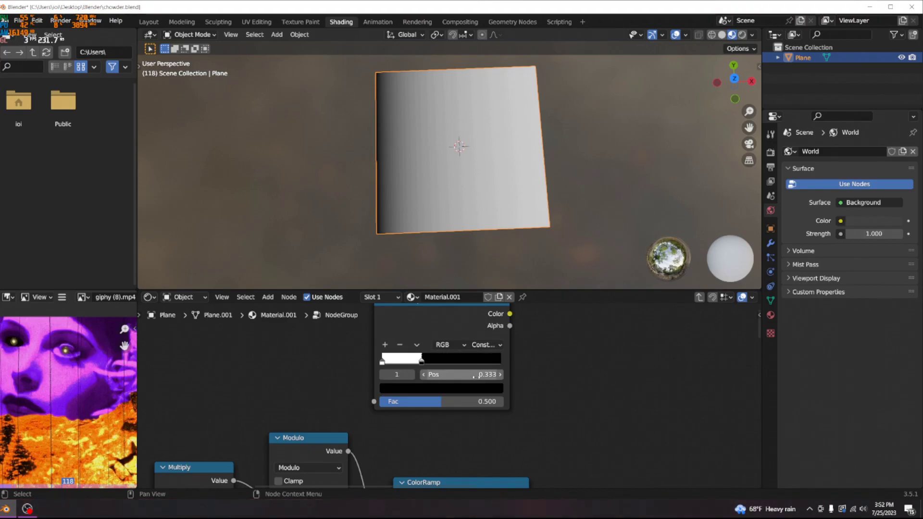
# Set the middle ColorRamp to Constant interpolation and place its white stop at position 1/3
pyautogui.scroll(-6, 462, 440)
pyautogui.moveTo(466, 428); pyautogui.dragTo(446, 331, button='middle')
pyautogui.scroll(4, 443, 337)
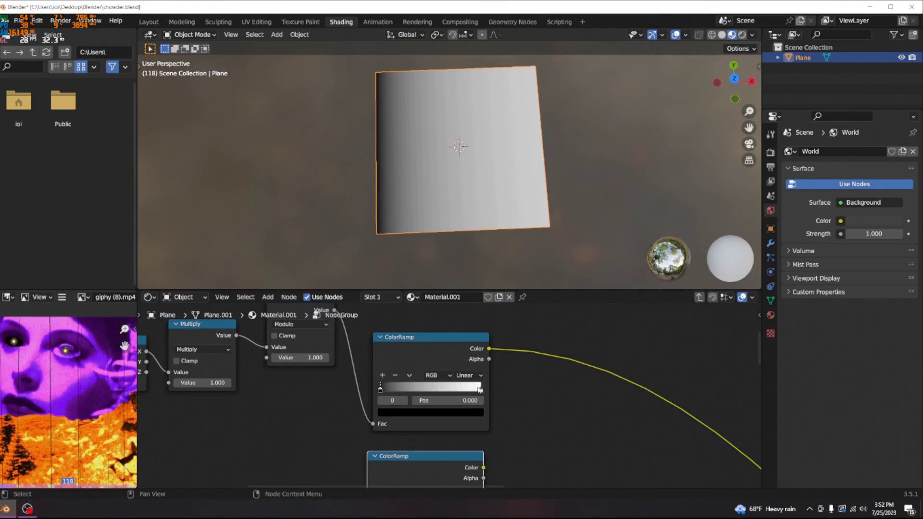
pyautogui.click(464, 375)
pyautogui.click(474, 437)
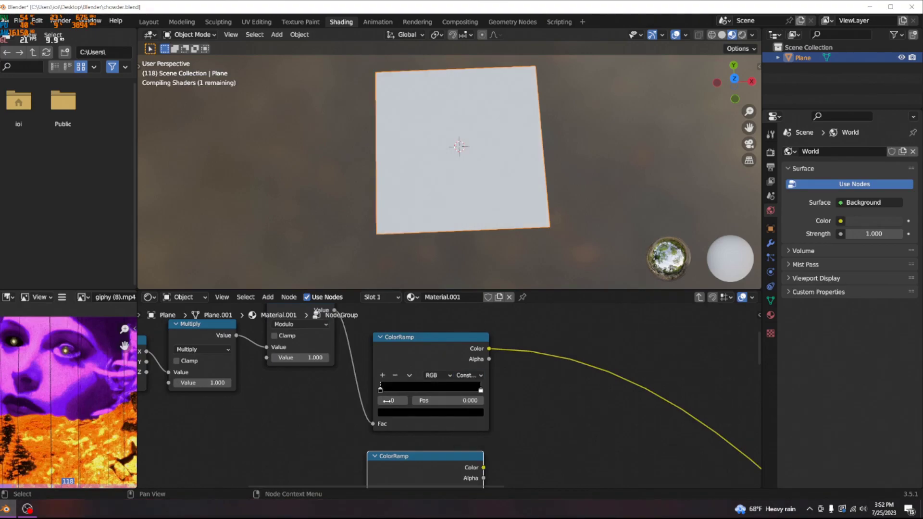
pyautogui.moveTo(381, 390); pyautogui.dragTo(413, 393)
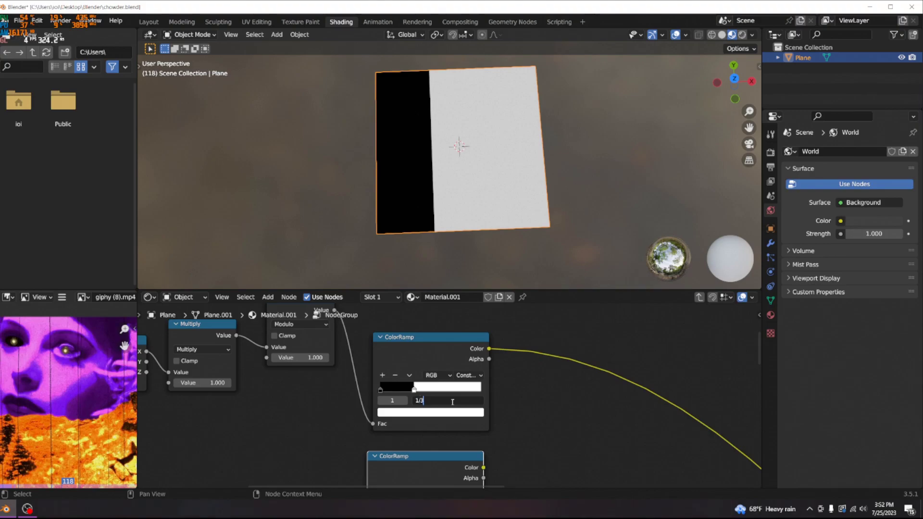
# Add a black stop to the middle ColorRamp and set its position to 2/3
pyautogui.click(384, 376)
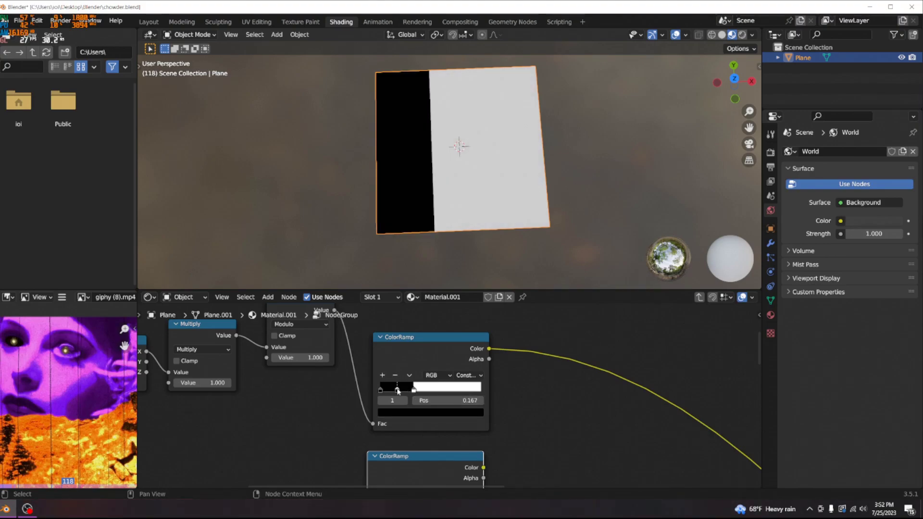
pyautogui.moveTo(399, 391); pyautogui.dragTo(443, 393)
pyautogui.click(467, 400)
pyautogui.write('2/')
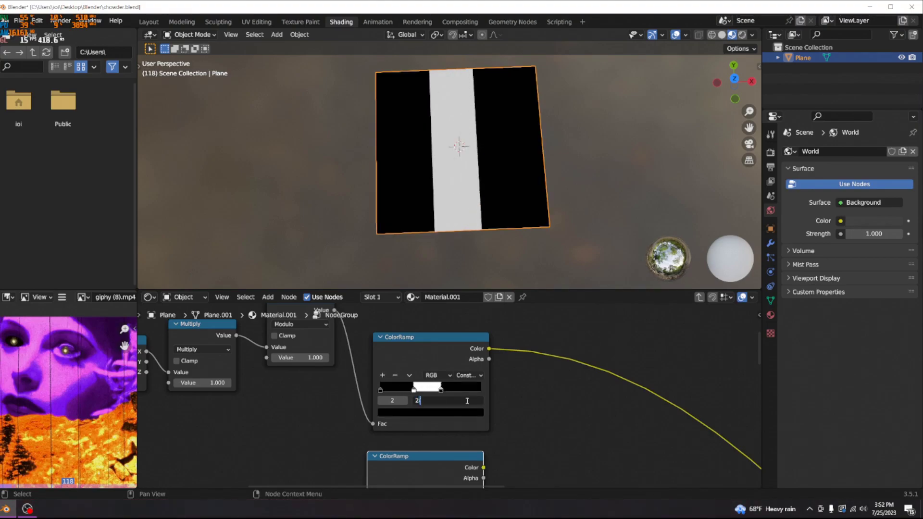
pyautogui.write('3')
pyautogui.press('Return')
# Set the bottom ColorRamp to Constant interpolation and place its white stop at position 2/3, with black before it
pyautogui.scroll(-5, 467, 400)
pyautogui.scroll(4, 460, 362)
pyautogui.moveTo(497, 428); pyautogui.dragTo(526, 396, button='middle')
pyautogui.click(483, 396)
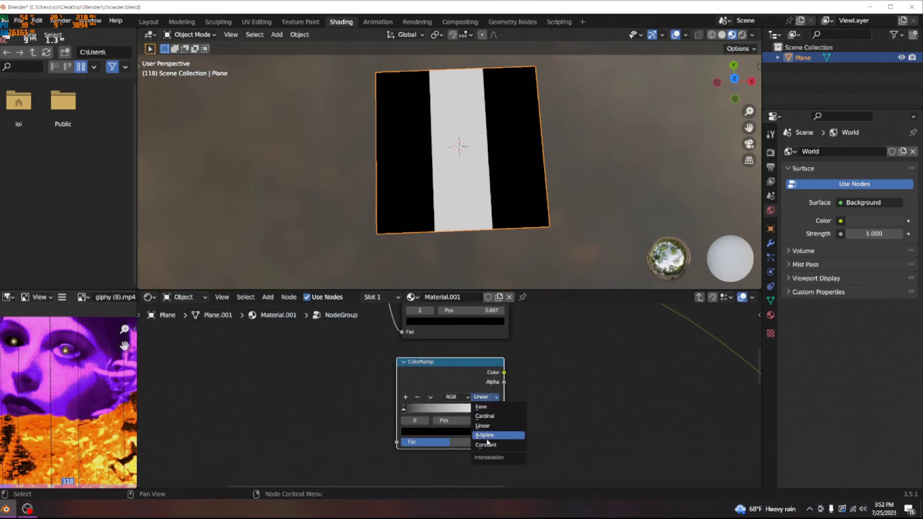
pyautogui.click(486, 435)
pyautogui.click(483, 397)
pyautogui.click(484, 446)
pyautogui.moveTo(445, 419)
pyautogui.mouseDown()
pyautogui.moveTo(474, 412)
pyautogui.moveTo(437, 414)
pyautogui.mouseUp()
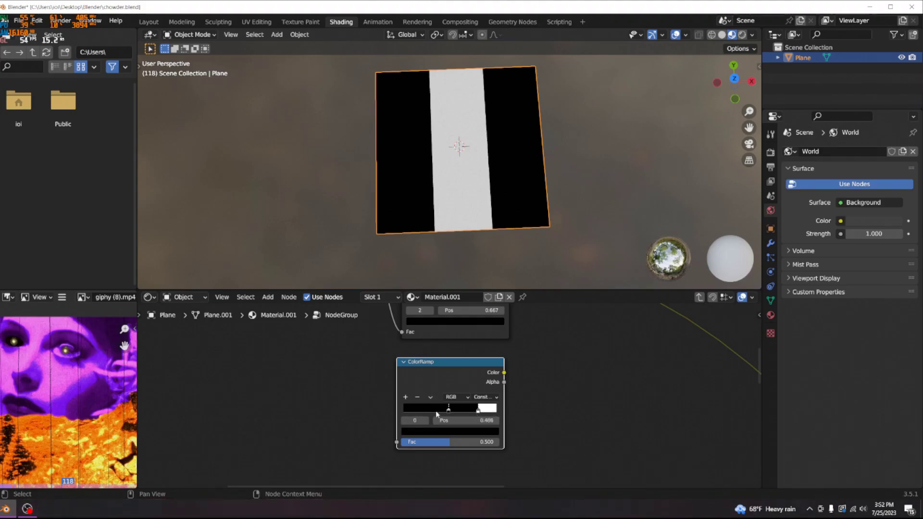
pyautogui.click(484, 420)
pyautogui.write('2')
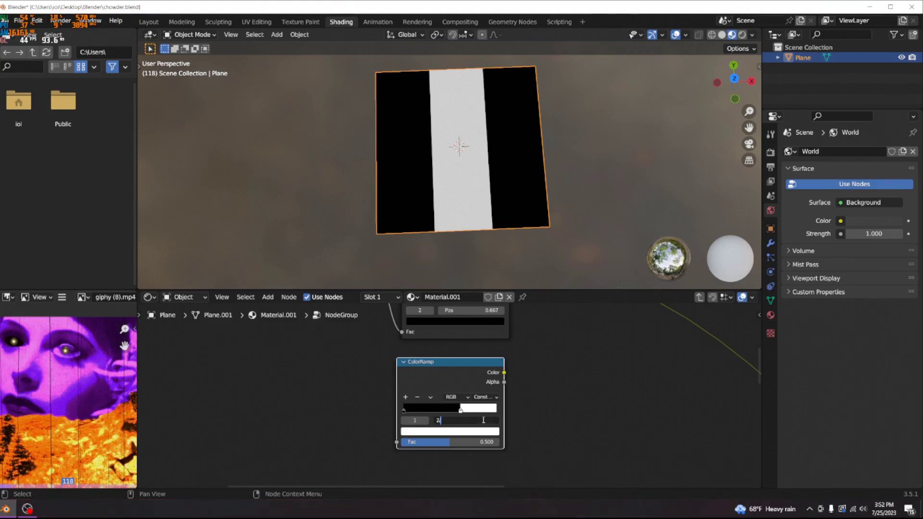
# Move the top ColorRamp directly above the middle one so the three ramps form a compact column
pyautogui.scroll(-2, 559, 400)
pyautogui.scroll(-3, 459, 404)
pyautogui.moveTo(458, 378); pyautogui.dragTo(463, 393)
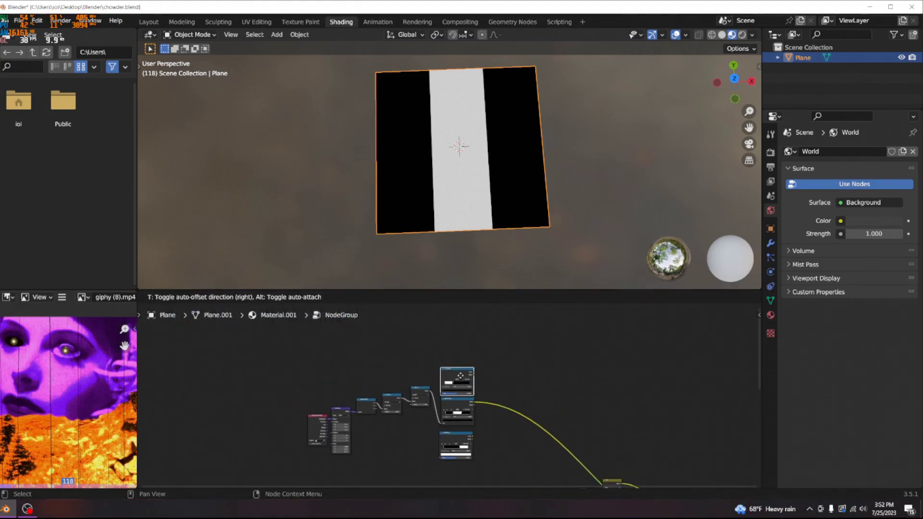
pyautogui.scroll(2, 525, 481)
pyautogui.scroll(4, 452, 410)
pyautogui.moveTo(410, 412); pyautogui.dragTo(419, 406)
pyautogui.scroll(-4, 459, 399)
pyautogui.moveTo(476, 390); pyautogui.dragTo(458, 431, button='middle')
# Add a Combine Color node and place it to the right of the ColorRamp column
pyautogui.hotkey('shift', 'a')
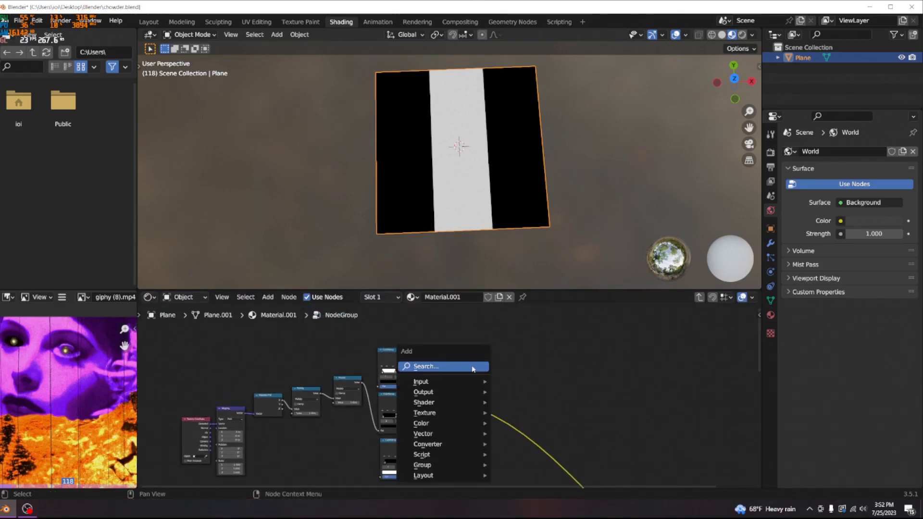
pyautogui.click(472, 366)
pyautogui.write('com')
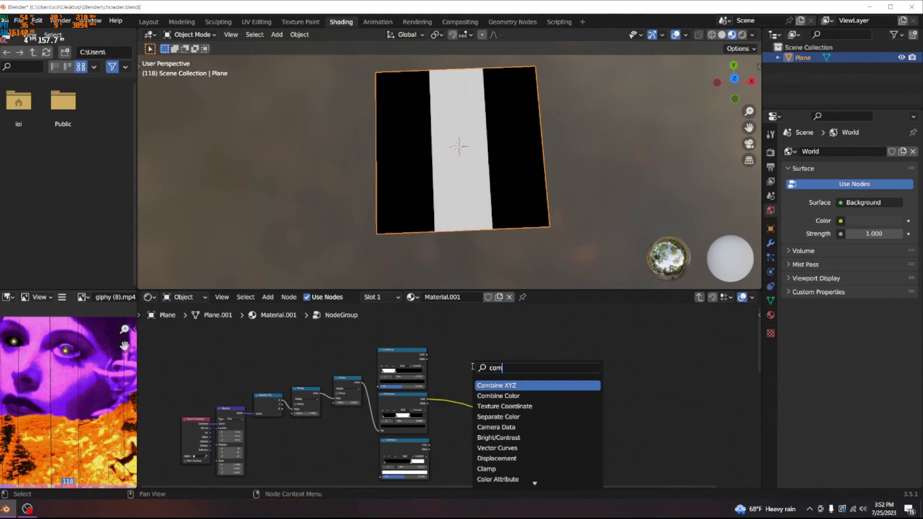
pyautogui.click(499, 395)
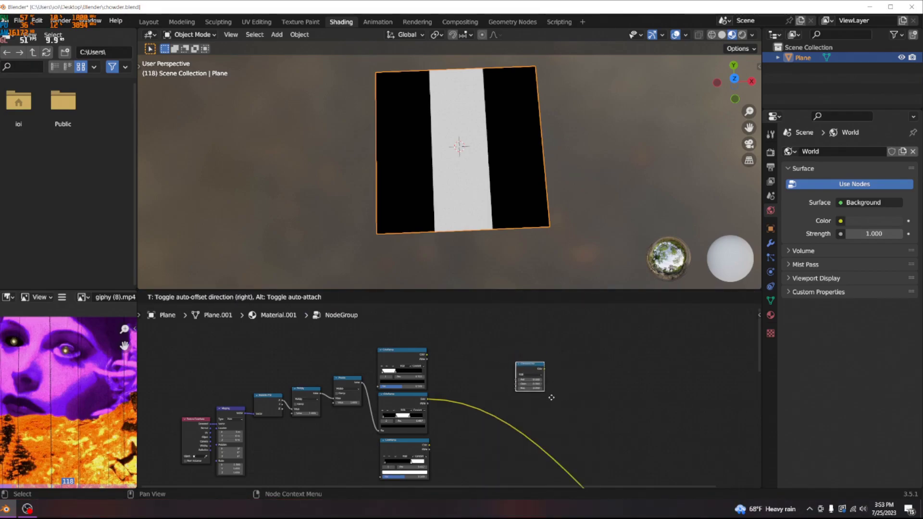
pyautogui.click(542, 394)
# Add a Separate Color node beside the Mix node and connect the Mix node's Result to its Color input
pyautogui.scroll(-4, 424, 378)
pyautogui.scroll(6, 402, 356)
pyautogui.moveTo(424, 379); pyautogui.dragTo(382, 373, button='middle')
pyautogui.scroll(4, 380, 398)
pyautogui.click(516, 366)
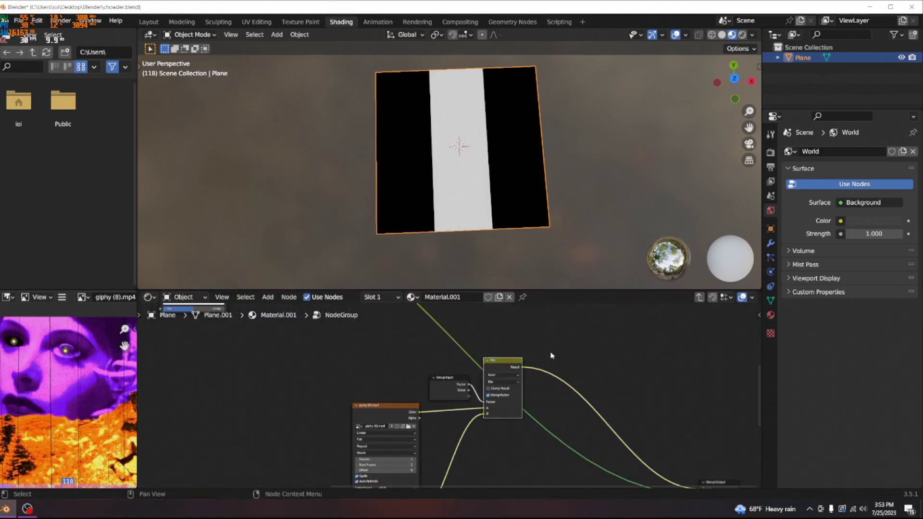
pyautogui.moveTo(572, 335); pyautogui.dragTo(490, 382, button='middle')
pyautogui.hotkey('shift', 'a')
pyautogui.click(520, 362)
pyautogui.write('sep')
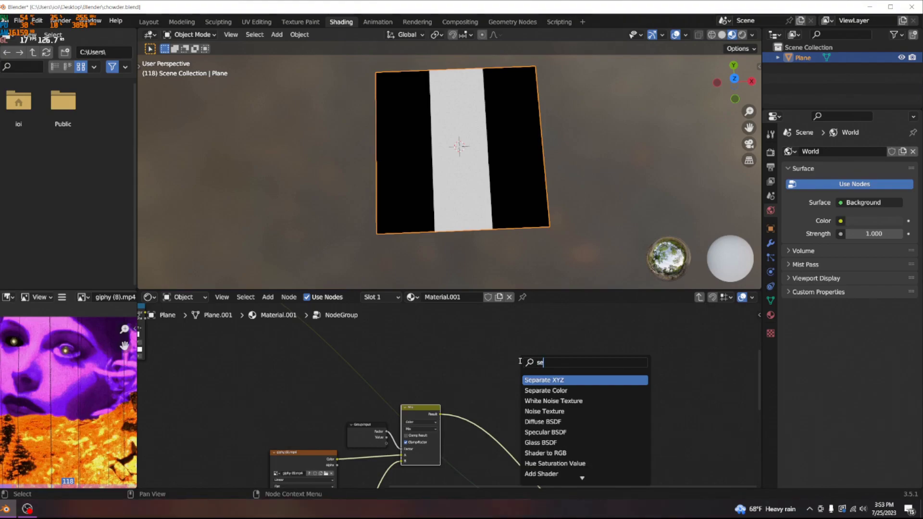
pyautogui.click(552, 390)
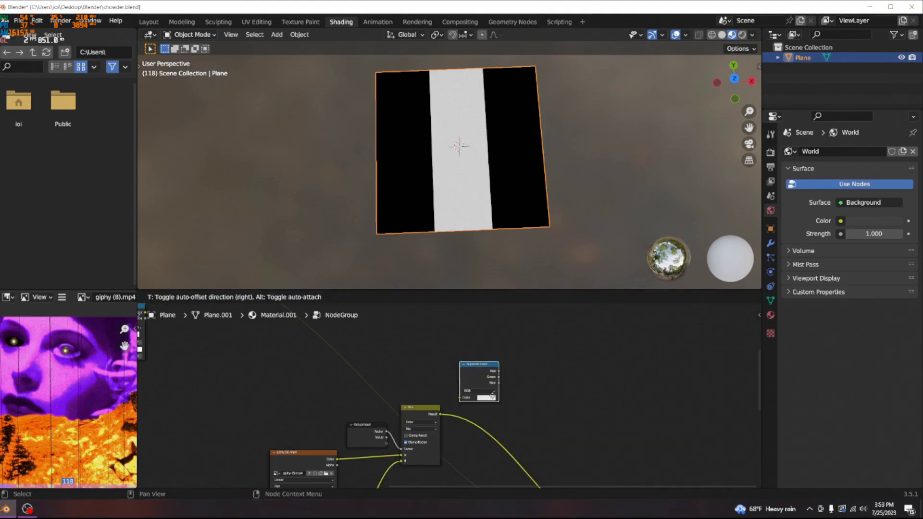
pyautogui.click(476, 390)
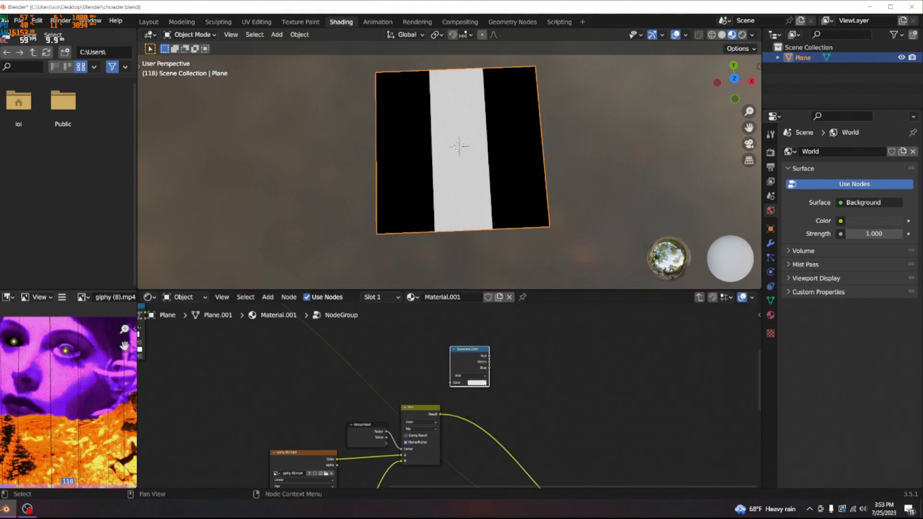
pyautogui.moveTo(441, 415); pyautogui.dragTo(447, 397)
# Preview the top ColorRamp's output on the plane
pyautogui.scroll(-2, 411, 385)
pyautogui.moveTo(392, 365); pyautogui.dragTo(426, 430, button='middle')
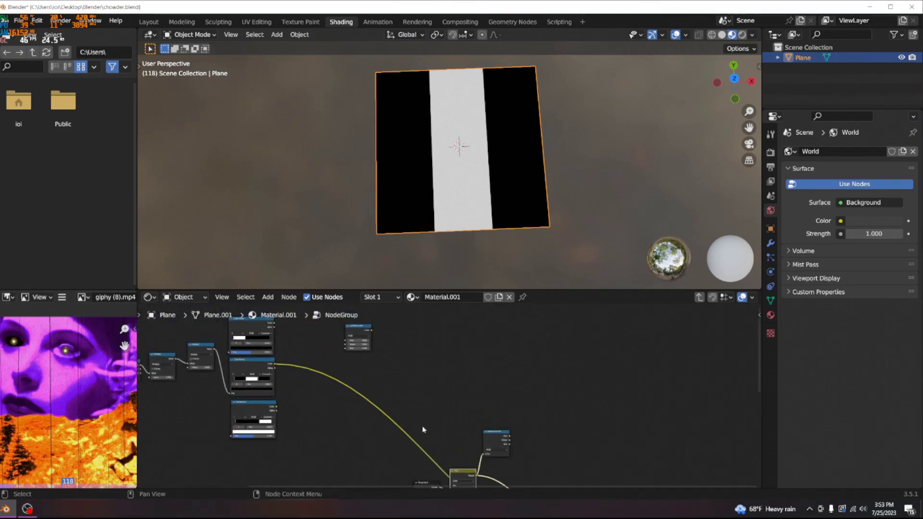
pyautogui.scroll(-4, 353, 410)
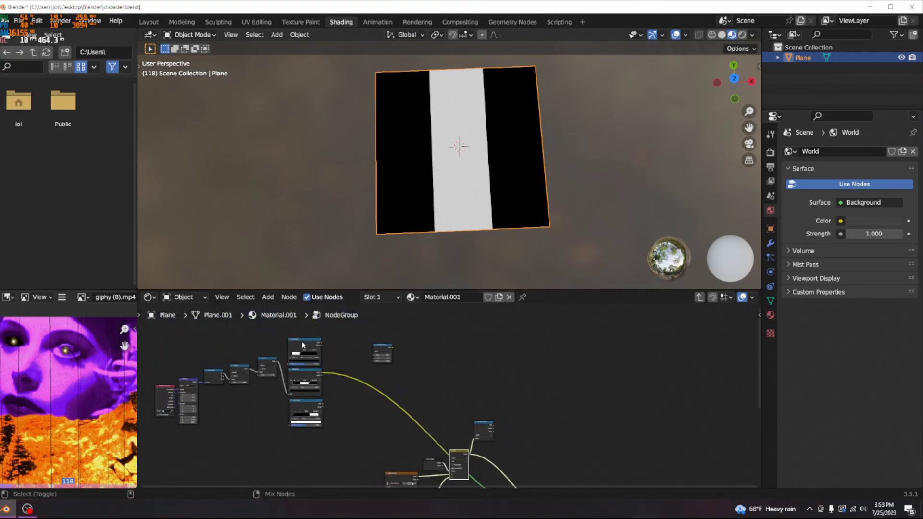
pyautogui.keyDown('ctrl'); pyautogui.keyDown('shift'); pyautogui.click(303, 346); pyautogui.keyUp('shift'); pyautogui.keyUp('ctrl')
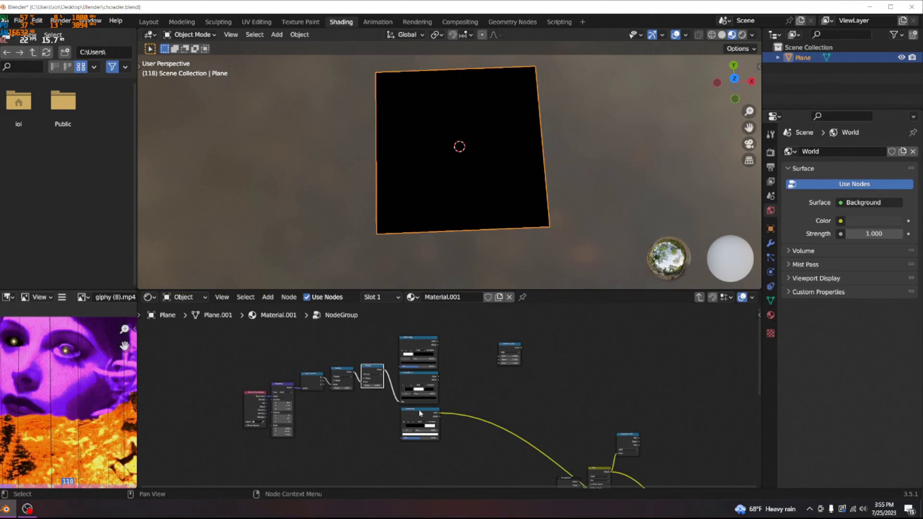
# Connect the Modulo node's output to the Fac inputs of the top and bottom ColorRamps
pyautogui.moveTo(419, 413)
pyautogui.mouseDown()
pyautogui.moveTo(399, 412)
pyautogui.moveTo(422, 414)
pyautogui.mouseUp()
pyautogui.scroll(2, 392, 419)
pyautogui.moveTo(354, 358); pyautogui.dragTo(378, 354)
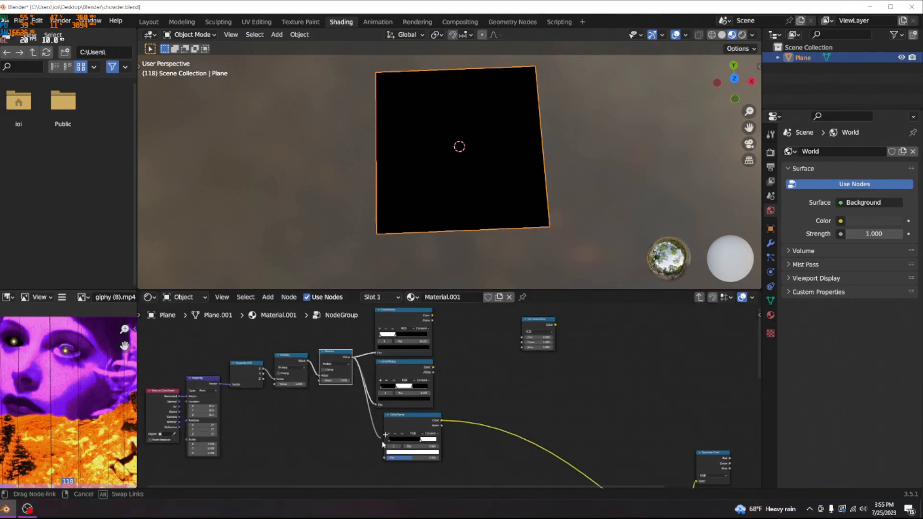
pyautogui.moveTo(384, 458); pyautogui.dragTo(385, 455)
pyautogui.scroll(-1, 373, 412)
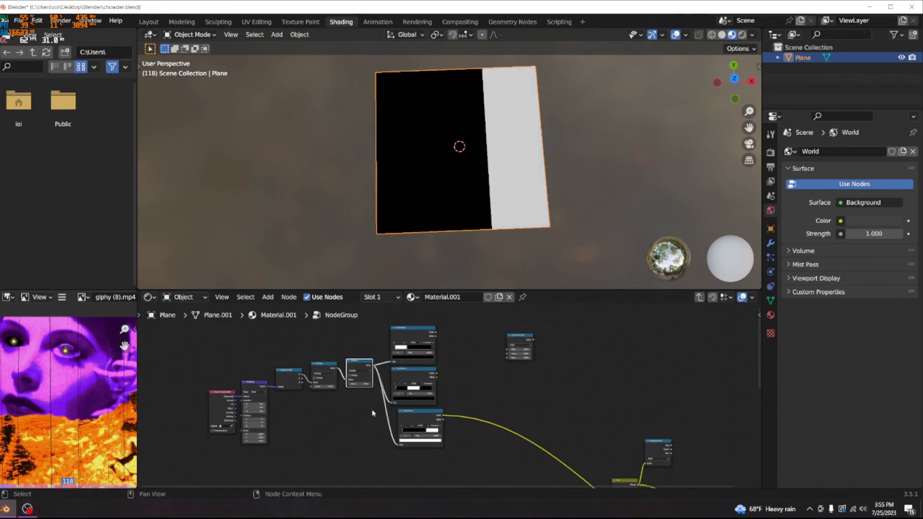
# Preview the top, middle and bottom ColorRamps on the plane one after another
pyautogui.keyDown('ctrl'); pyautogui.keyDown('shift'); pyautogui.click(414, 333); pyautogui.keyUp('shift'); pyautogui.keyUp('ctrl')
pyautogui.keyDown('ctrl'); pyautogui.keyDown('shift'); pyautogui.click(412, 380); pyautogui.keyUp('shift'); pyautogui.keyUp('ctrl')
pyautogui.keyDown('ctrl'); pyautogui.keyDown('shift'); pyautogui.click(434, 415); pyautogui.keyUp('shift'); pyautogui.keyUp('ctrl')
# Move the Separate Color node to just below the ColorRamp column
pyautogui.keyDown('ctrl'); pyautogui.moveTo(450, 395); pyautogui.dragTo(388, 411, button='middle'); pyautogui.keyUp('ctrl')
pyautogui.scroll(8, 415, 404)
pyautogui.scroll(-4, 438, 388)
pyautogui.moveTo(493, 393); pyautogui.dragTo(311, 416)
pyautogui.scroll(-2, 310, 431)
pyautogui.moveTo(310, 431); pyautogui.dragTo(401, 437, button='middle')
# Add a Math node between the ColorRamps and the Combine Color node and set its operation to Multiply
pyautogui.hotkey('shift', 'a')
pyautogui.click(522, 361)
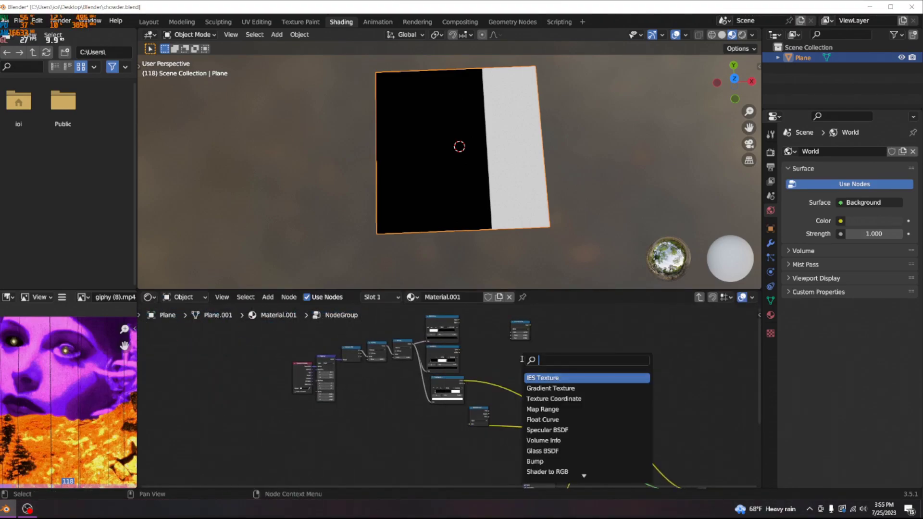
pyautogui.press('BackSpace')
pyautogui.write('at')
pyautogui.click(554, 378)
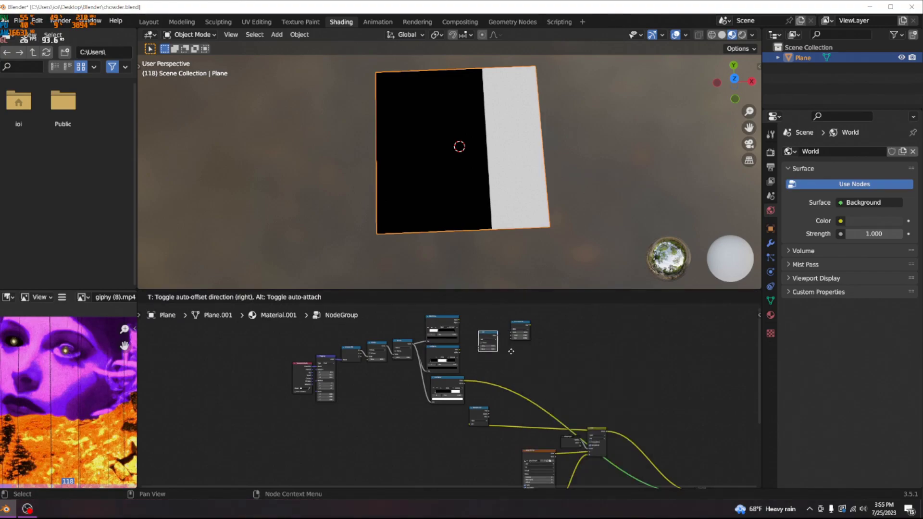
pyautogui.click(511, 347)
pyautogui.scroll(7, 509, 338)
pyautogui.moveTo(509, 338); pyautogui.dragTo(461, 383, button='middle')
pyautogui.click(469, 358)
pyautogui.click(472, 381)
# Align the Separate Color node directly beneath the bottom ColorRamp
pyautogui.scroll(-4, 471, 392)
pyautogui.scroll(4, 454, 390)
pyautogui.scroll(-4, 446, 395)
pyautogui.moveTo(452, 457); pyautogui.dragTo(415, 460)
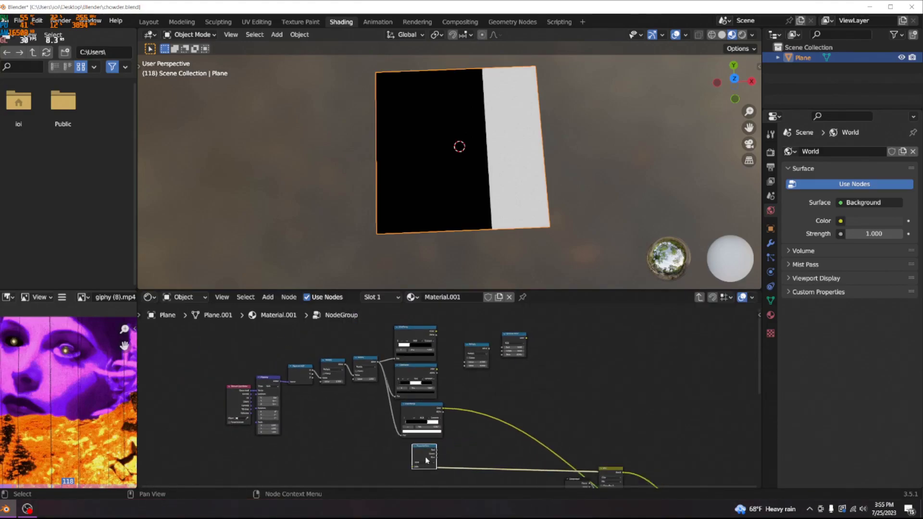
# Preview the Separate Color channels and the top ColorRamp on the plane for comparison
pyautogui.keyDown('ctrl'); pyautogui.keyDown('shift'); pyautogui.click(421, 455); pyautogui.keyUp('shift'); pyautogui.keyUp('ctrl')
pyautogui.keyDown('ctrl'); pyautogui.keyDown('shift'); pyautogui.click(422, 455); pyautogui.keyUp('shift'); pyautogui.keyUp('ctrl')
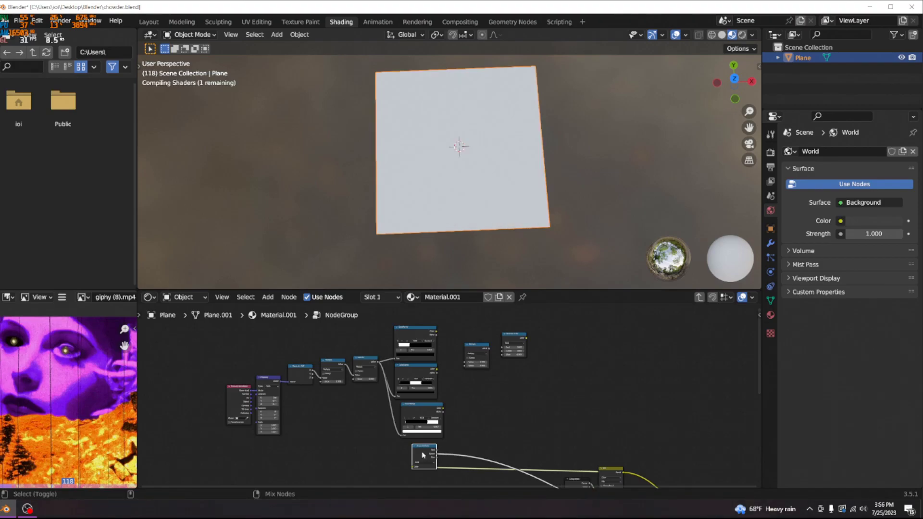
pyautogui.keyDown('ctrl'); pyautogui.keyDown('shift'); pyautogui.click(423, 452); pyautogui.keyUp('shift'); pyautogui.keyUp('ctrl')
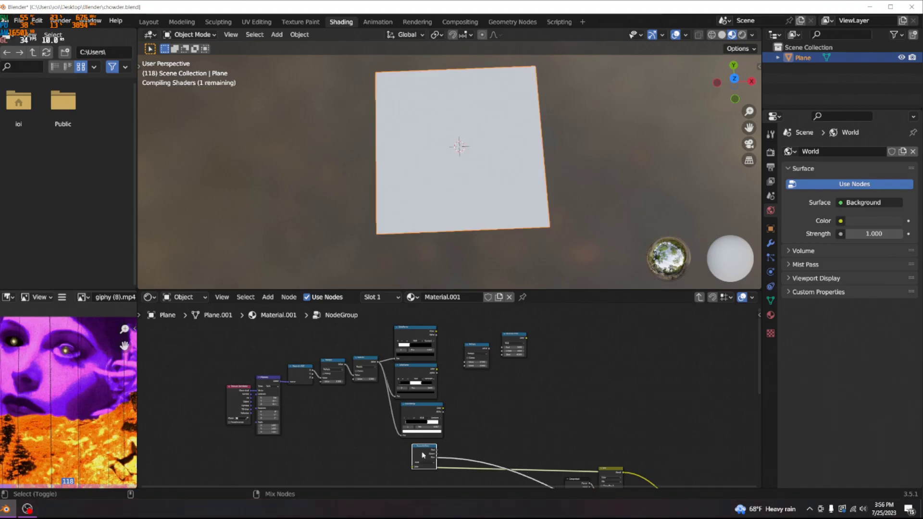
pyautogui.keyDown('ctrl'); pyautogui.keyDown('shift'); pyautogui.click(415, 341); pyautogui.keyUp('shift'); pyautogui.keyUp('ctrl')
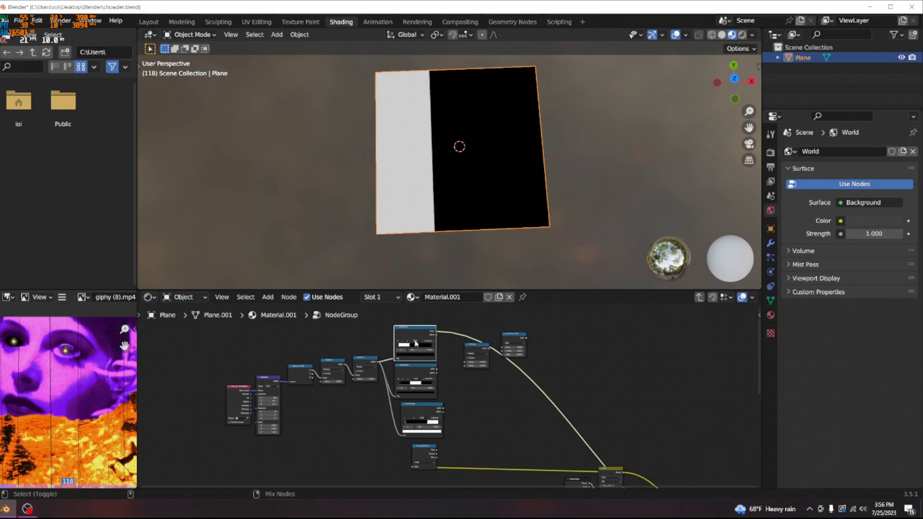
pyautogui.keyDown('ctrl'); pyautogui.keyDown('shift'); pyautogui.click(435, 459); pyautogui.keyUp('shift'); pyautogui.keyUp('ctrl')
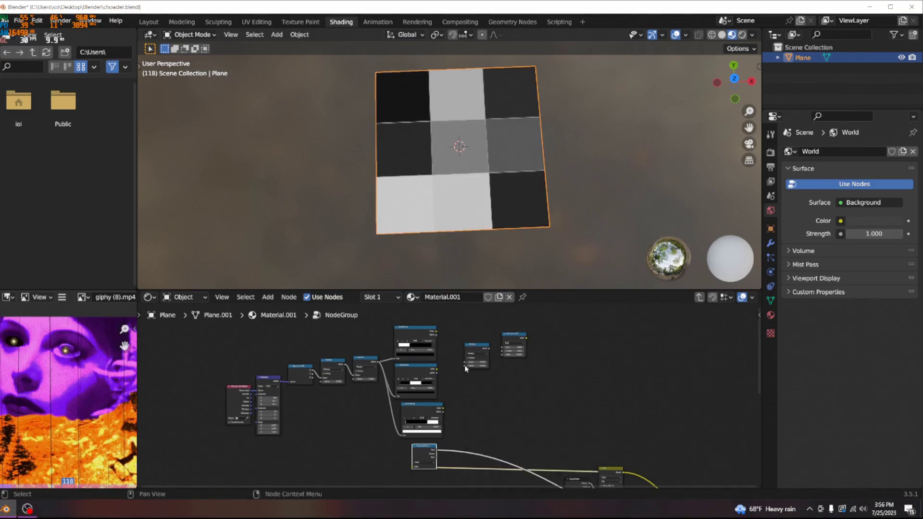
# Connect the top ColorRamp and the Red channel to the Multiply node, and stack two duplicates of that node below it
pyautogui.click(438, 451)
pyautogui.moveTo(464, 367); pyautogui.dragTo(467, 368)
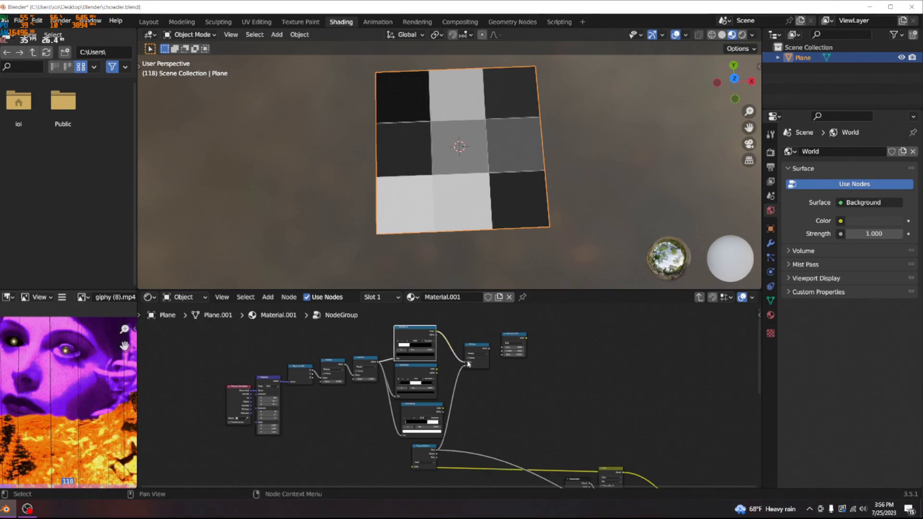
pyautogui.hotkey('shift', 'd')
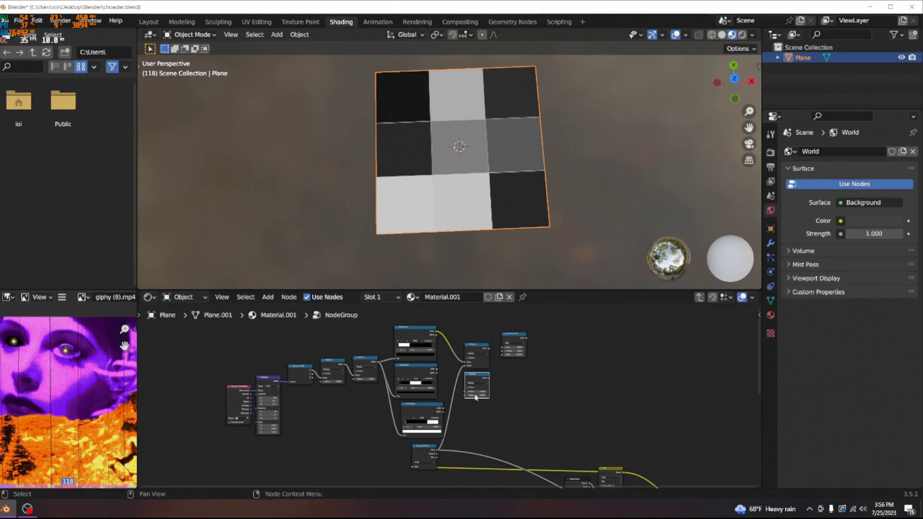
pyautogui.click(475, 428)
# Connect the middle ColorRamp and Green to the second Multiply node, and the bottom ColorRamp and Blue to the third
pyautogui.scroll(5, 451, 423)
pyautogui.moveTo(433, 369); pyautogui.dragTo(392, 326, button='middle')
pyautogui.moveTo(402, 312); pyautogui.dragTo(431, 394)
pyautogui.moveTo(402, 426); pyautogui.dragTo(432, 355)
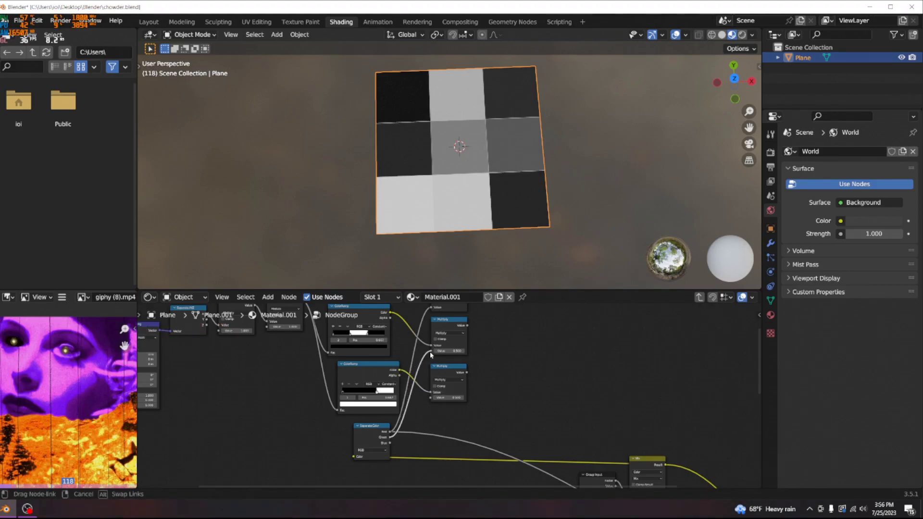
pyautogui.moveTo(390, 442); pyautogui.dragTo(431, 399)
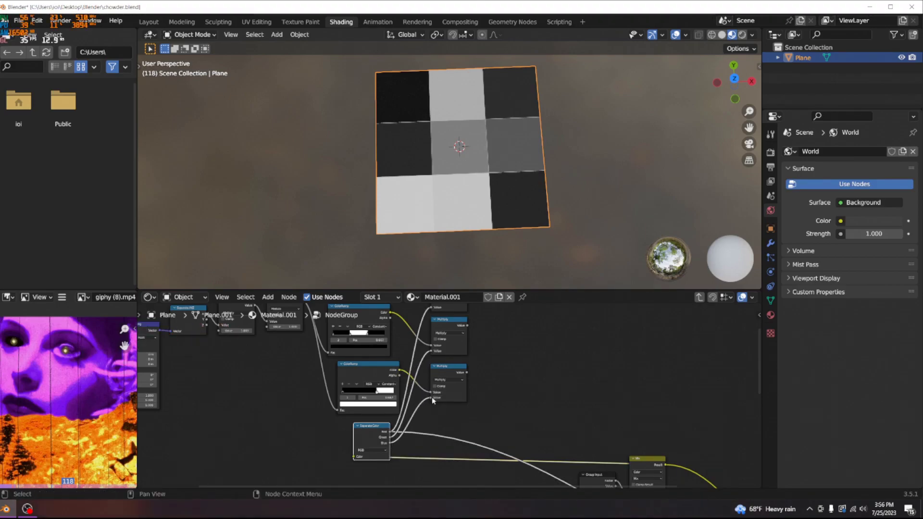
# Move the Combine Color node beside the Multiply nodes and connect their outputs to its Red, Green and Blue inputs
pyautogui.scroll(-6, 452, 392)
pyautogui.moveTo(495, 364); pyautogui.dragTo(471, 414, button='middle')
pyautogui.scroll(5, 472, 413)
pyautogui.scroll(4, 456, 411)
pyautogui.moveTo(465, 340); pyautogui.dragTo(464, 391)
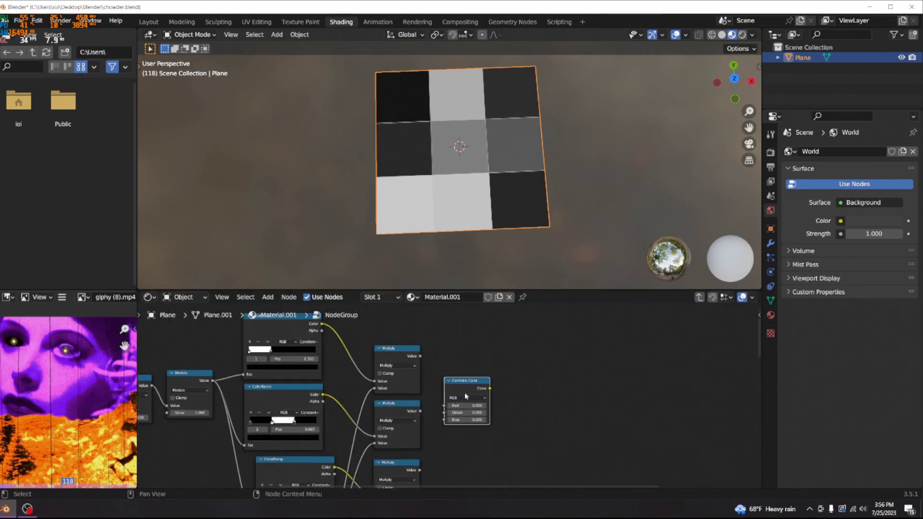
pyautogui.scroll(-5, 454, 404)
pyautogui.moveTo(430, 447); pyautogui.dragTo(445, 413)
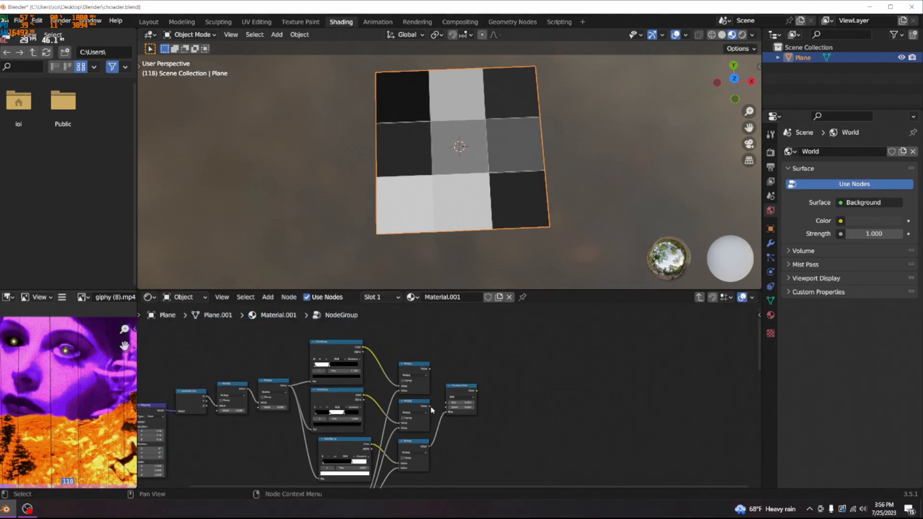
pyautogui.moveTo(431, 369); pyautogui.dragTo(461, 393)
# Preview the Combine Color output on the plane and examine the colour stripes and pixel borders up close from several angles
pyautogui.keyDown('ctrl'); pyautogui.keyDown('shift'); pyautogui.click(464, 392); pyautogui.keyUp('shift'); pyautogui.keyUp('ctrl')
pyautogui.scroll(-5, 502, 198)
pyautogui.moveTo(500, 171); pyautogui.dragTo(478, 158, button='middle')
pyautogui.scroll(9, 484, 188)
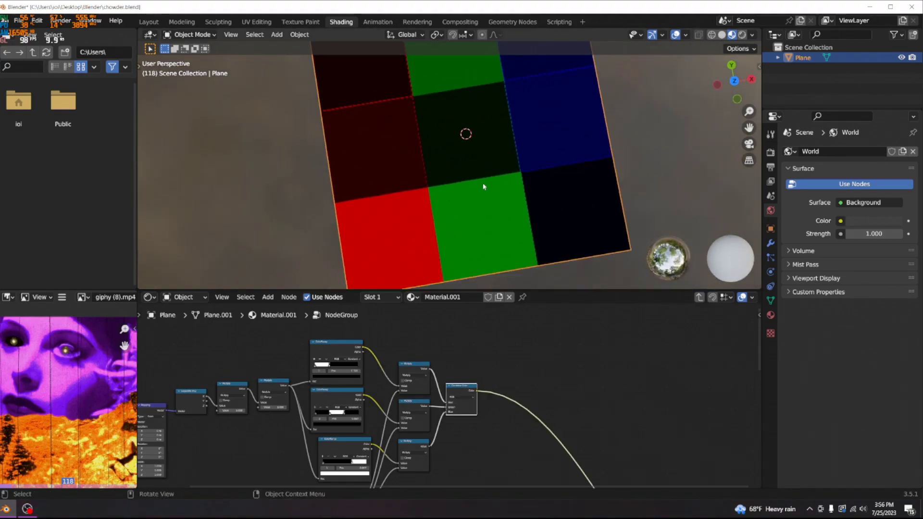
pyautogui.scroll(-3, 493, 188)
pyautogui.scroll(8, 493, 188)
pyautogui.scroll(3, 492, 186)
pyautogui.scroll(-4, 491, 186)
pyautogui.keyDown('shift'); pyautogui.moveTo(487, 197); pyautogui.dragTo(569, 283, button='middle'); pyautogui.keyUp('shift')
pyautogui.scroll(-5, 499, 246)
pyautogui.scroll(-5, 517, 212)
pyautogui.moveTo(534, 173); pyautogui.dragTo(529, 280, button='middle')
pyautogui.keyDown('shift'); pyautogui.moveTo(517, 235); pyautogui.dragTo(499, 150, button='middle'); pyautogui.keyUp('shift')
pyautogui.scroll(8, 505, 181)
pyautogui.scroll(-6, 498, 150)
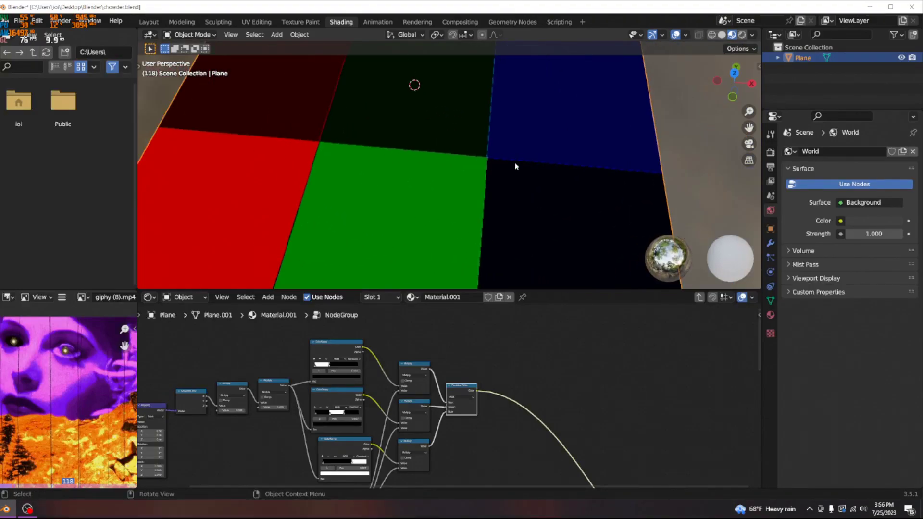
pyautogui.scroll(4, 494, 163)
pyautogui.moveTo(550, 192); pyautogui.dragTo(534, 138, button='middle')
pyautogui.scroll(5, 542, 180)
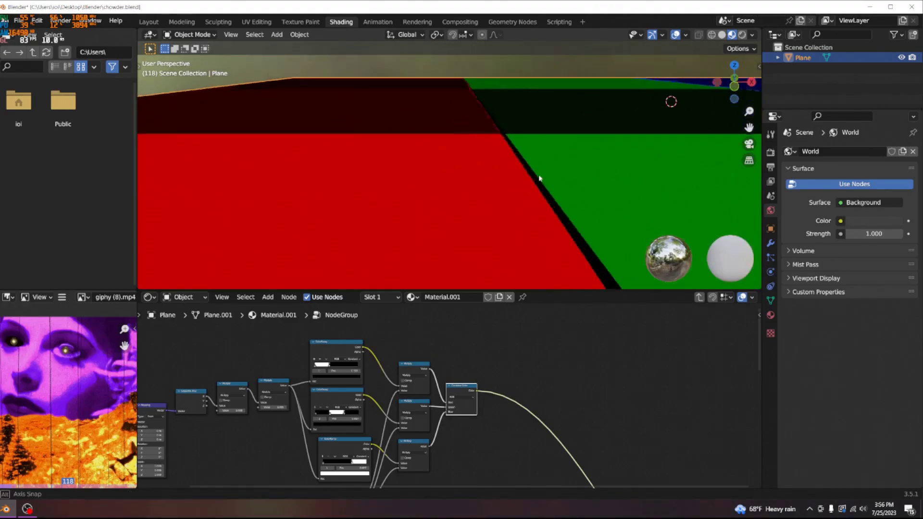
pyautogui.scroll(-5, 537, 172)
pyautogui.moveTo(536, 171); pyautogui.dragTo(543, 190, button='middle')
pyautogui.scroll(-2, 364, 384)
# Try a higher Value on the node group from outside it, and reset the Value to 1
pyautogui.press('Tab')
pyautogui.scroll(3, 379, 412)
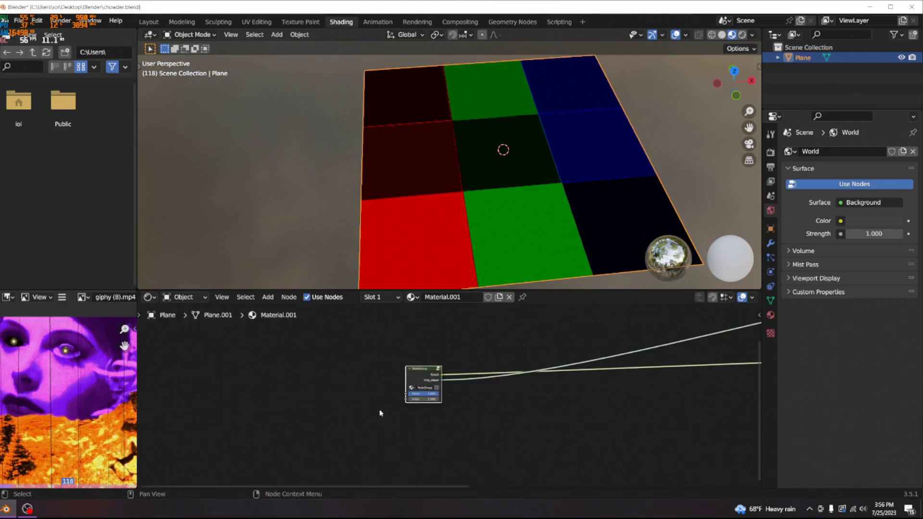
pyautogui.moveTo(403, 401); pyautogui.dragTo(510, 401)
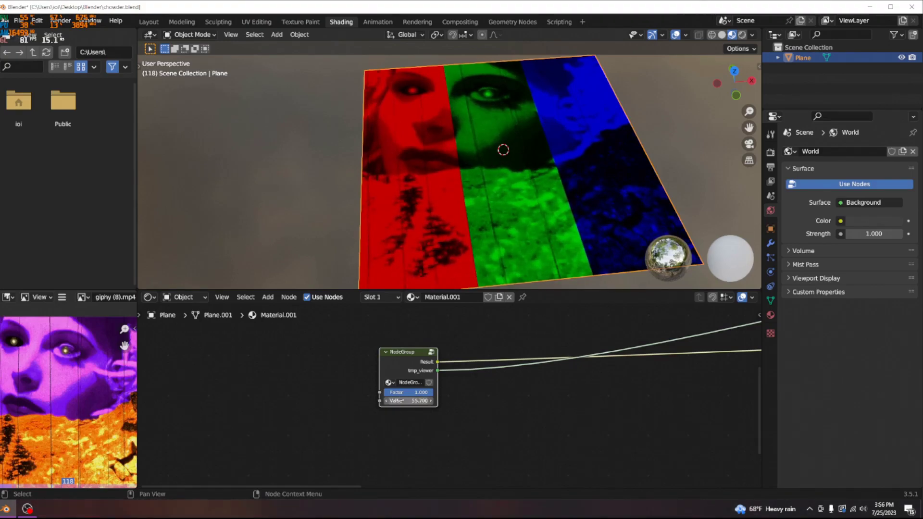
pyautogui.moveTo(544, 191); pyautogui.dragTo(493, 196, button='middle')
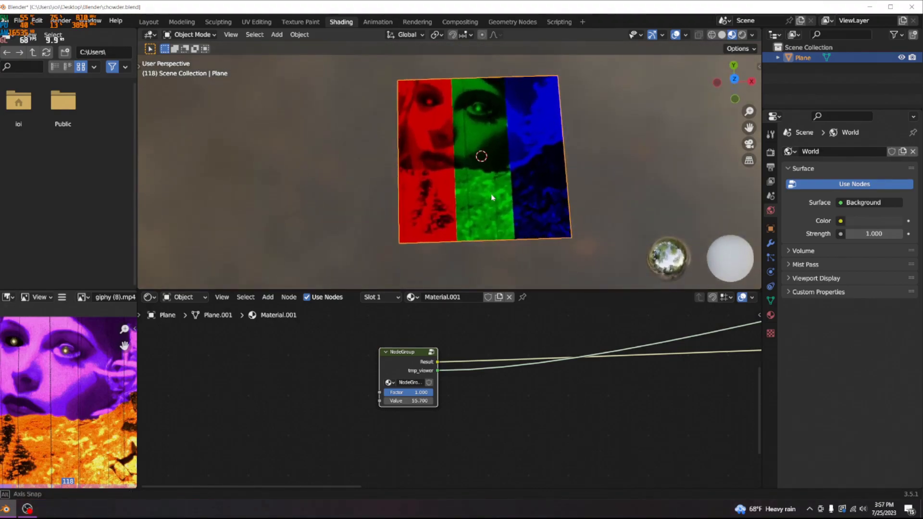
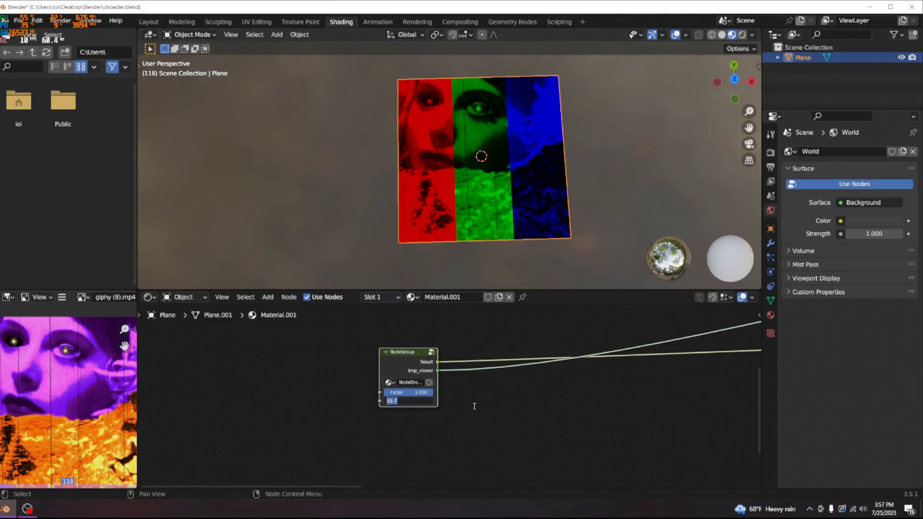
pyautogui.press('Return')
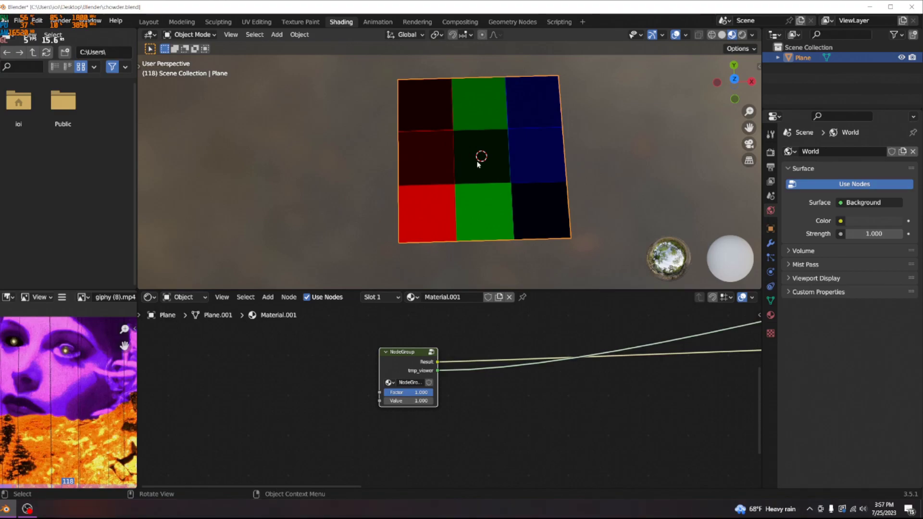
# Reopen the node group and move the stripe chain's Texture Coordinate and Mapping nodes farther from the Separate XYZ node
pyautogui.press('Tab')
pyautogui.scroll(-3, 458, 403)
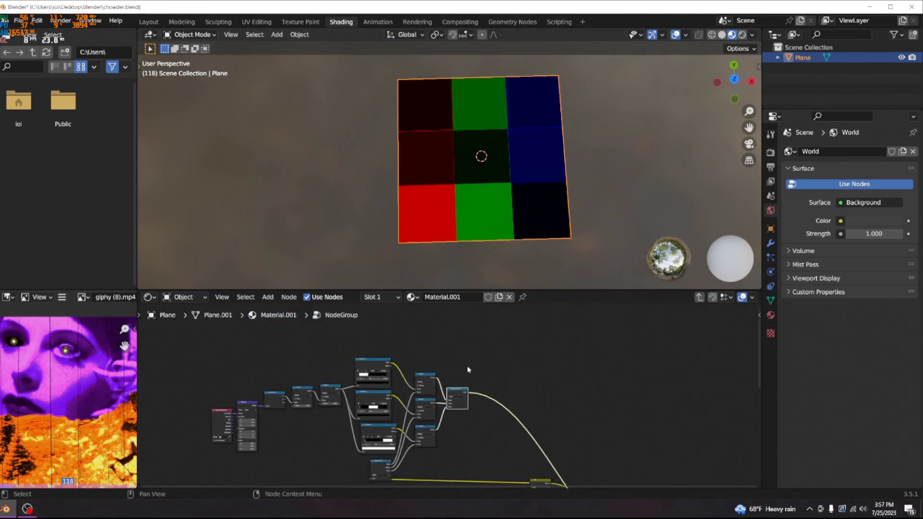
pyautogui.scroll(6, 437, 351)
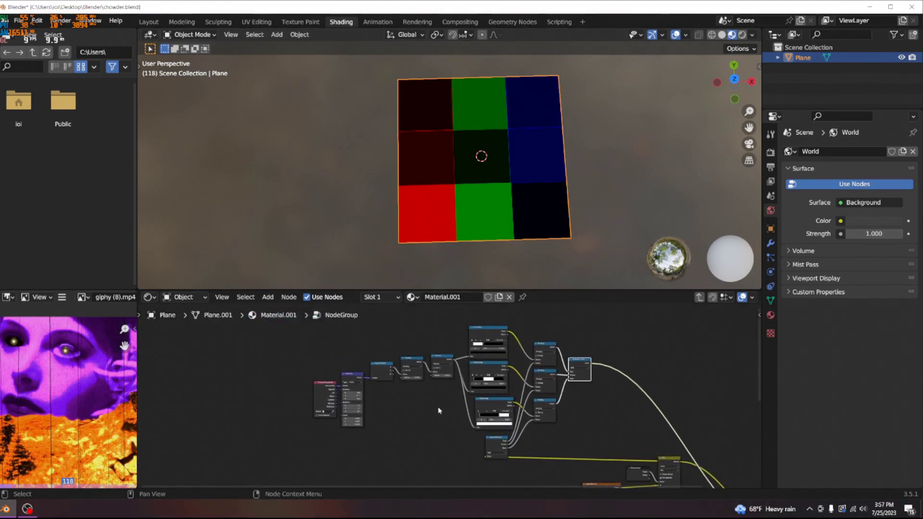
pyautogui.moveTo(373, 377); pyautogui.dragTo(303, 361)
pyautogui.moveTo(425, 357); pyautogui.dragTo(371, 336)
pyautogui.scroll(-5, 441, 400)
pyautogui.moveTo(463, 389); pyautogui.dragTo(431, 380, button='middle')
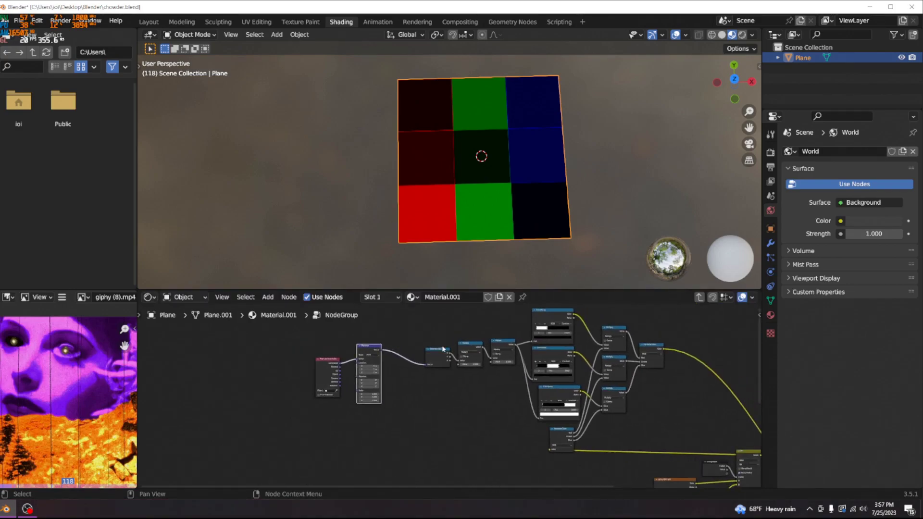
pyautogui.moveTo(470, 364)
pyautogui.mouseDown()
pyautogui.moveTo(515, 365)
pyautogui.moveTo(470, 364)
pyautogui.mouseUp()
pyautogui.press('ctrl')
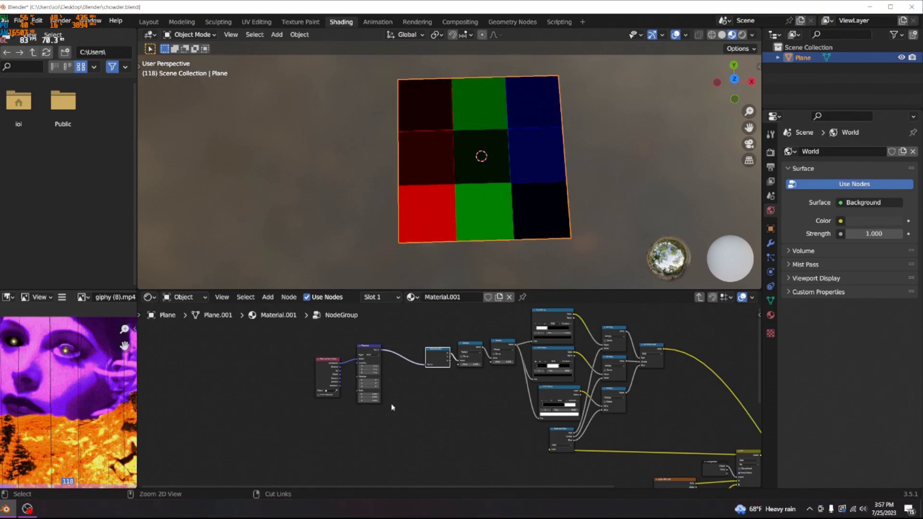
# Place a Group Input node near Separate XYZ and connect its Value to the second input of the Multiply node before Modulo
pyautogui.scroll(-3, 404, 415)
pyautogui.scroll(2, 415, 421)
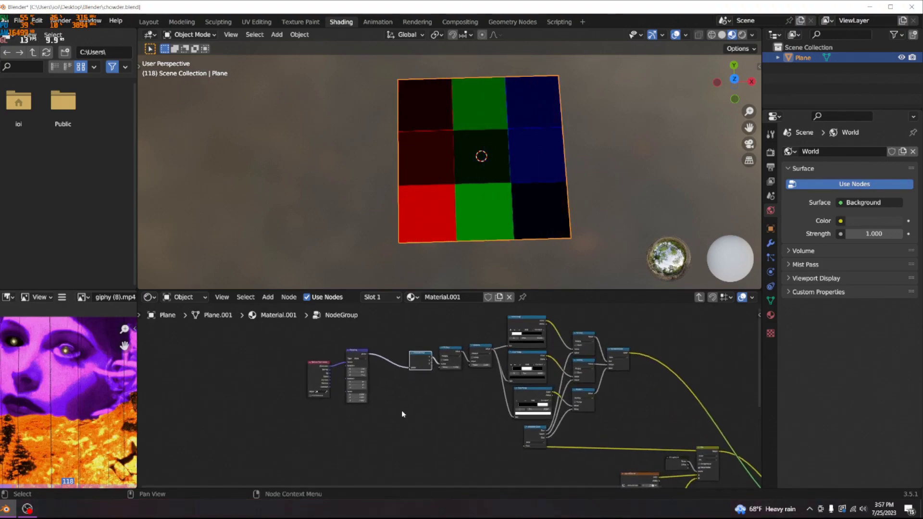
pyautogui.scroll(-2, 400, 456)
pyautogui.moveTo(400, 456); pyautogui.dragTo(390, 355, button='middle')
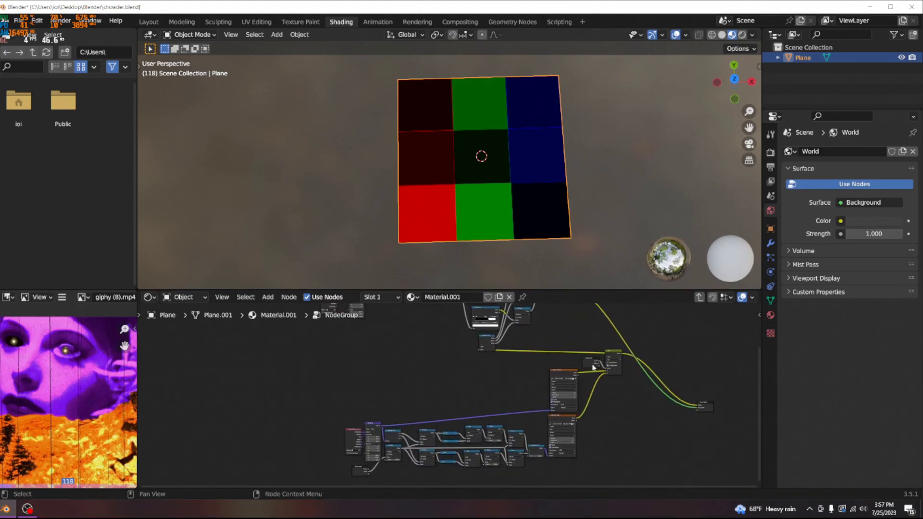
pyautogui.moveTo(589, 368); pyautogui.dragTo(351, 351)
pyautogui.moveTo(371, 386); pyautogui.dragTo(371, 385)
pyautogui.scroll(4, 371, 386)
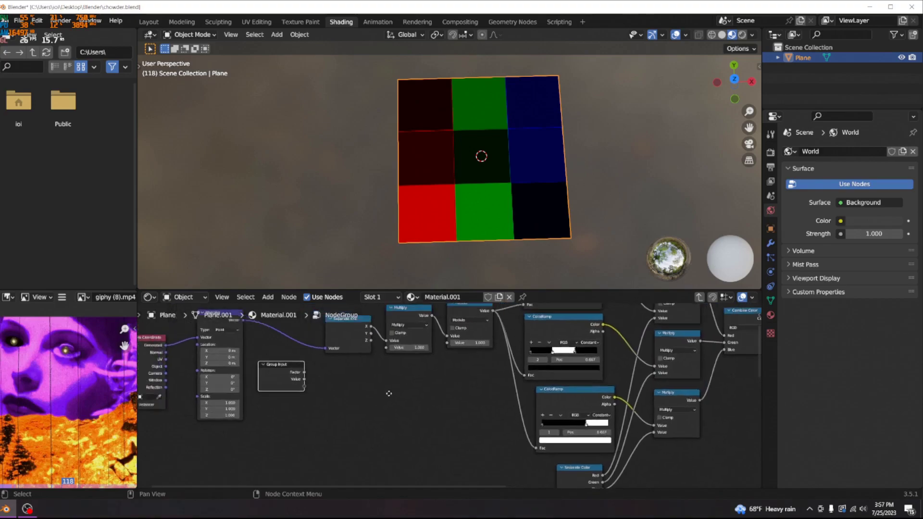
pyautogui.moveTo(429, 346); pyautogui.dragTo(430, 342)
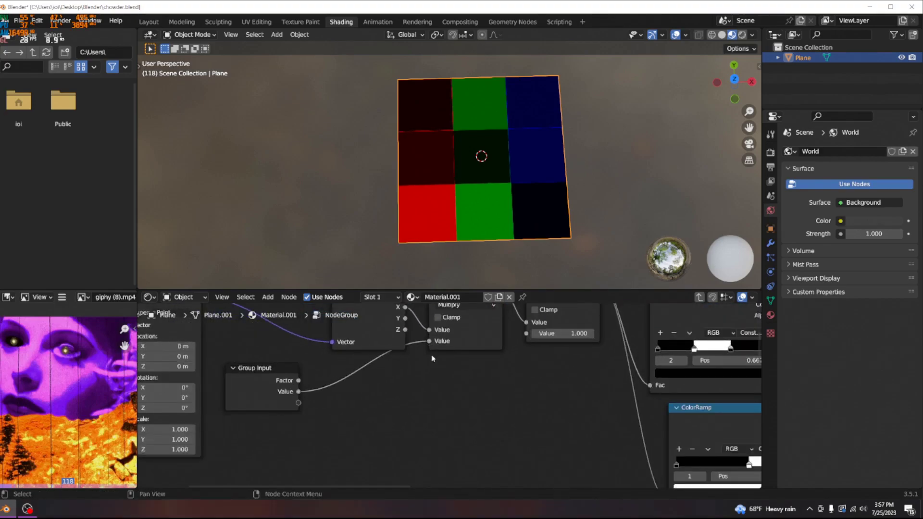
# Leave the node group, set its Value to 71.8 and check the stripes on the plane
pyautogui.press('Tab')
pyautogui.scroll(3, 395, 403)
pyautogui.moveTo(391, 406); pyautogui.dragTo(561, 406)
pyautogui.scroll(3, 502, 238)
pyautogui.scroll(4, 502, 237)
pyautogui.moveTo(501, 237); pyautogui.dragTo(540, 214, button='middle')
pyautogui.scroll(-7, 527, 222)
pyautogui.moveTo(544, 175); pyautogui.dragTo(511, 232, button='middle')
# Set the node group's Factor to 0 and inspect the striped image up close and from farther away
pyautogui.moveTo(383, 388); pyautogui.dragTo(352, 388)
pyautogui.scroll(6, 503, 150)
pyautogui.moveTo(532, 179); pyautogui.dragTo(488, 122, button='middle')
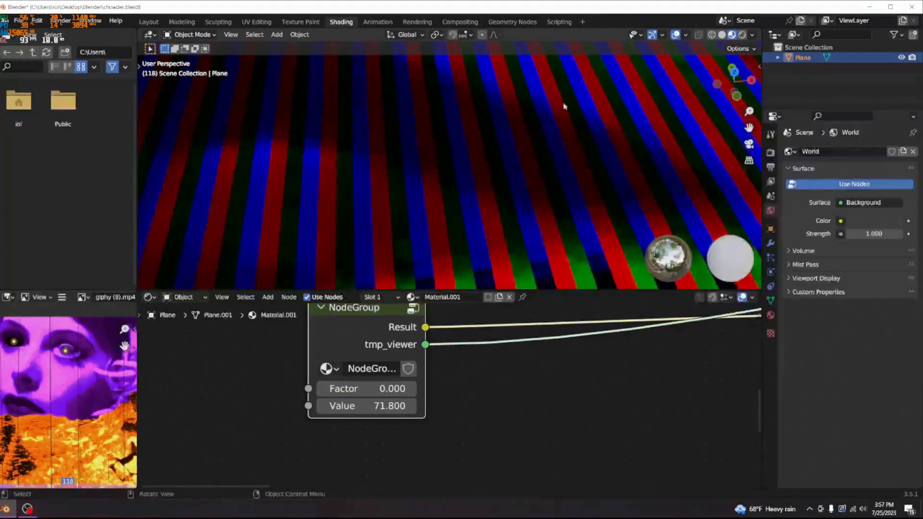
pyautogui.scroll(-6, 497, 187)
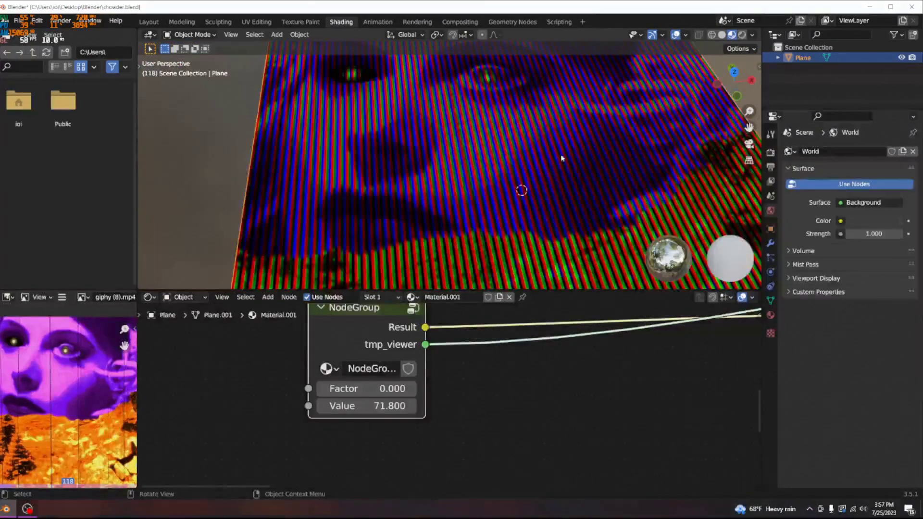
pyautogui.moveTo(569, 234); pyautogui.dragTo(564, 178, button='middle')
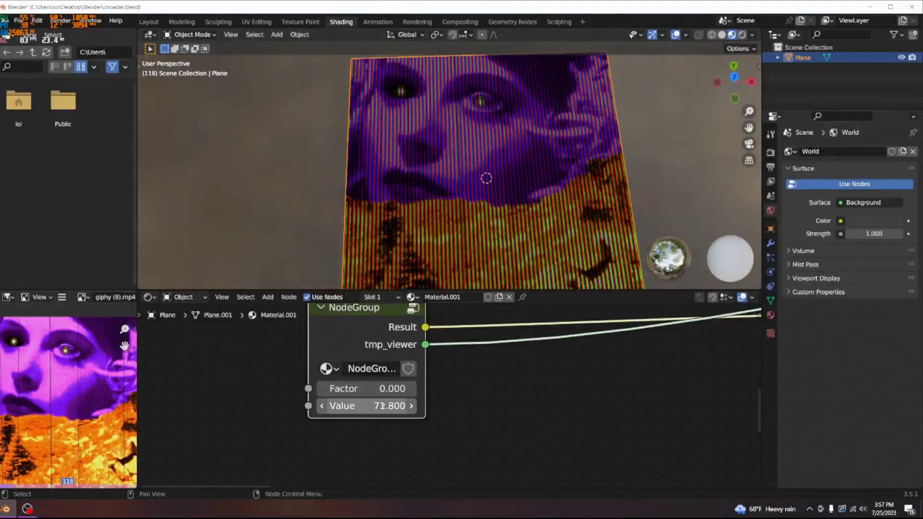
# Set the node group's Factor to 1 and inspect the striped image on the plane at different distances
pyautogui.moveTo(359, 389); pyautogui.dragTo(417, 388)
pyautogui.scroll(8, 495, 124)
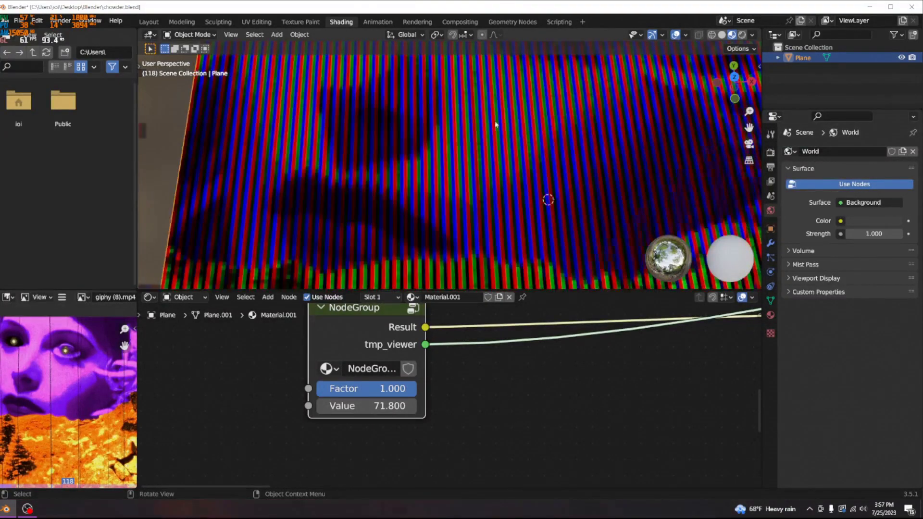
pyautogui.moveTo(505, 110); pyautogui.dragTo(432, 149, button='middle')
pyautogui.scroll(-6, 433, 149)
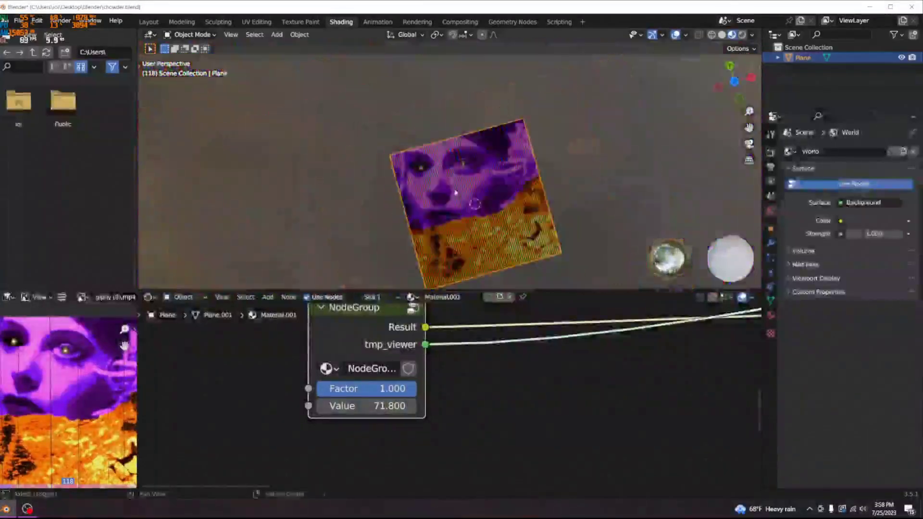
pyautogui.moveTo(523, 159); pyautogui.dragTo(421, 268, button='middle')
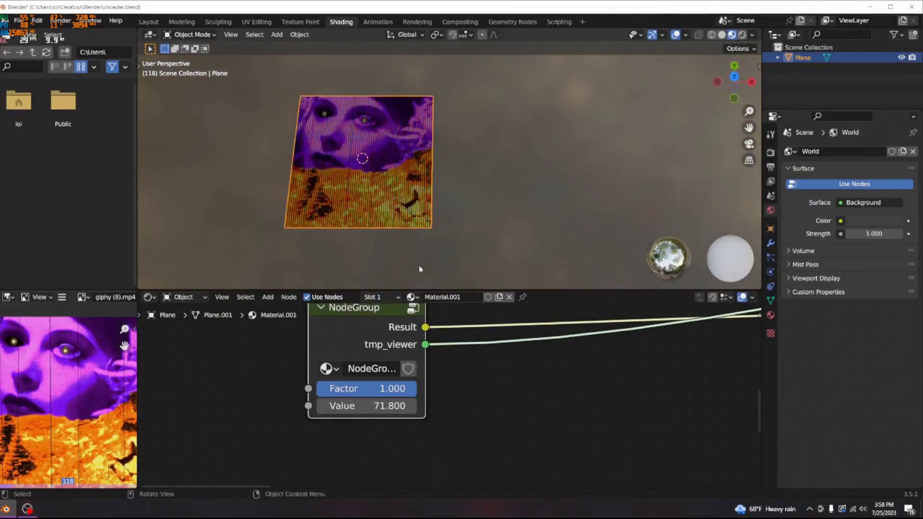
# Enter the node group and inspect the red, green and blue stripes on the plane up close and from farther away
pyautogui.scroll(-3, 409, 337)
pyautogui.press('Tab')
pyautogui.scroll(-6, 408, 324)
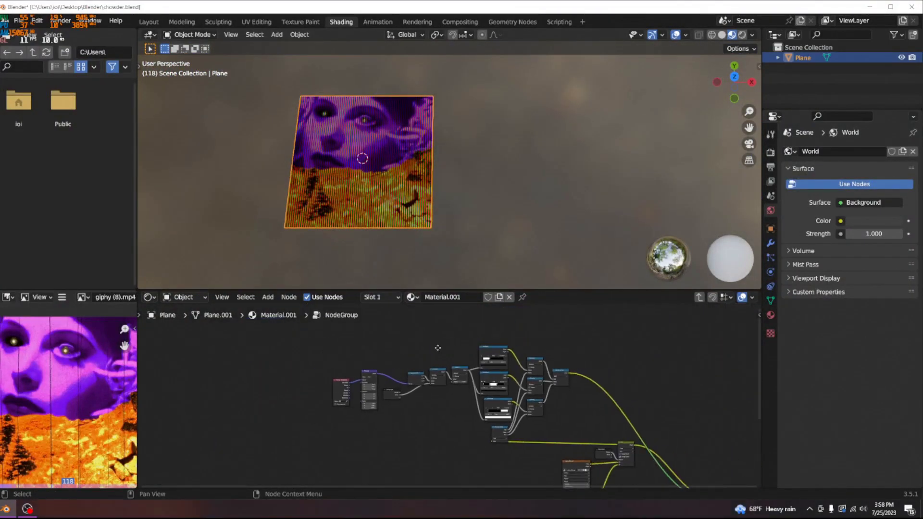
pyautogui.scroll(5, 380, 140)
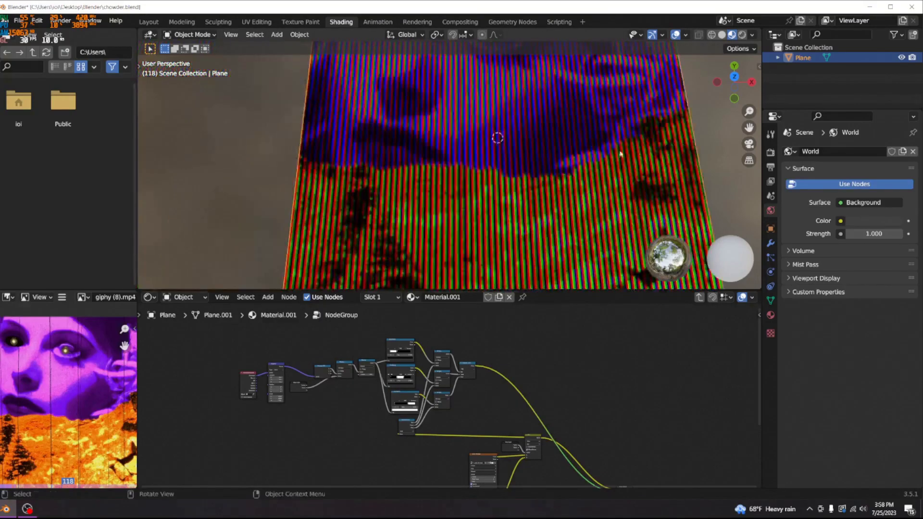
pyautogui.scroll(-2, 572, 164)
pyautogui.scroll(2, 556, 157)
pyautogui.keyDown('shift'); pyautogui.moveTo(533, 131); pyautogui.dragTo(493, 201, button='middle'); pyautogui.keyUp('shift')
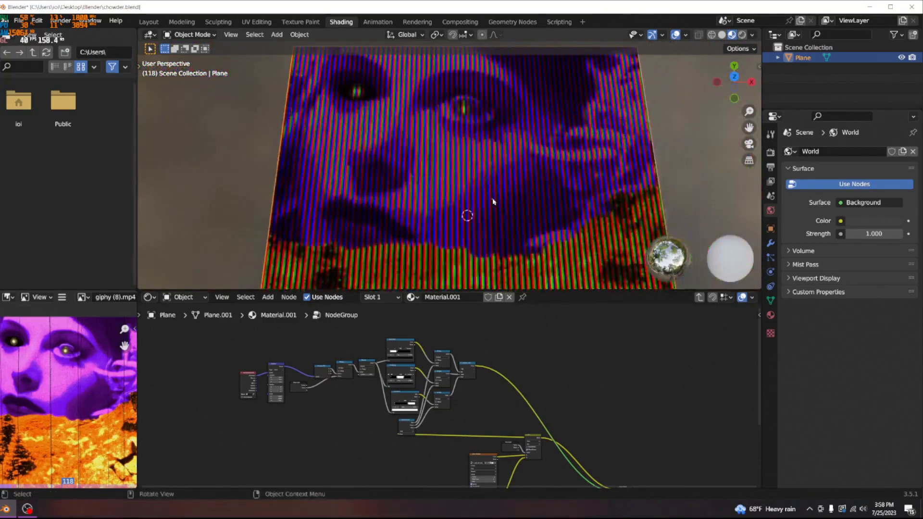
pyautogui.scroll(8, 492, 197)
pyautogui.moveTo(484, 133); pyautogui.dragTo(463, 138, button='middle')
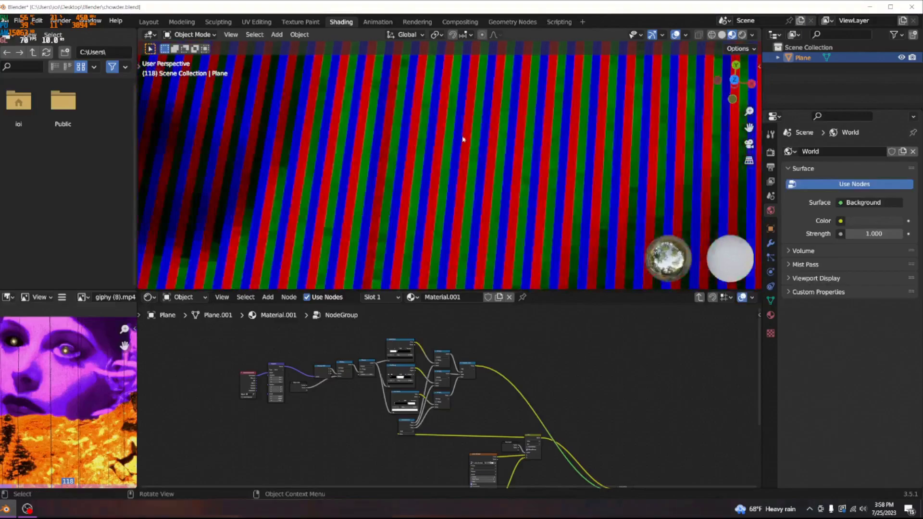
pyautogui.scroll(-5, 457, 154)
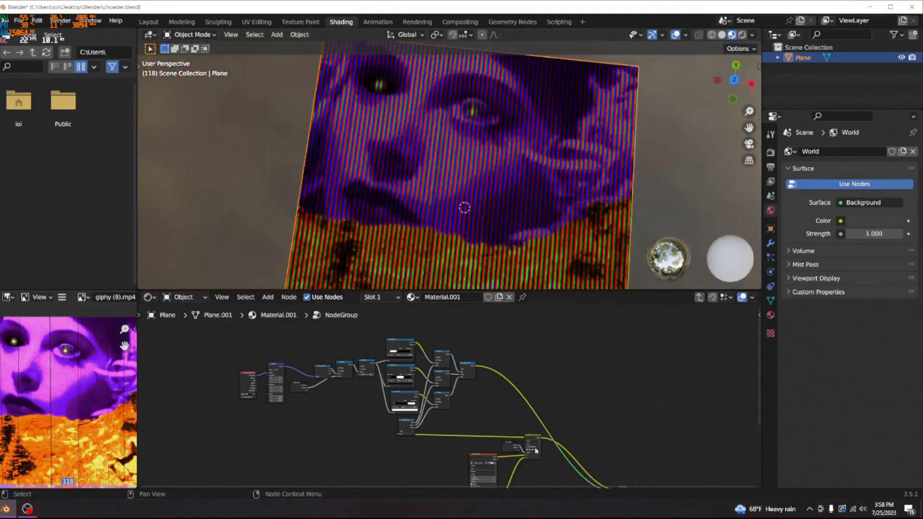
# Examine the node group's layout, from the RGB stripe nodes down to the image texture branch
pyautogui.moveTo(482, 412); pyautogui.dragTo(580, 357, button='middle')
pyautogui.scroll(5, 472, 360)
pyautogui.scroll(-6, 473, 354)
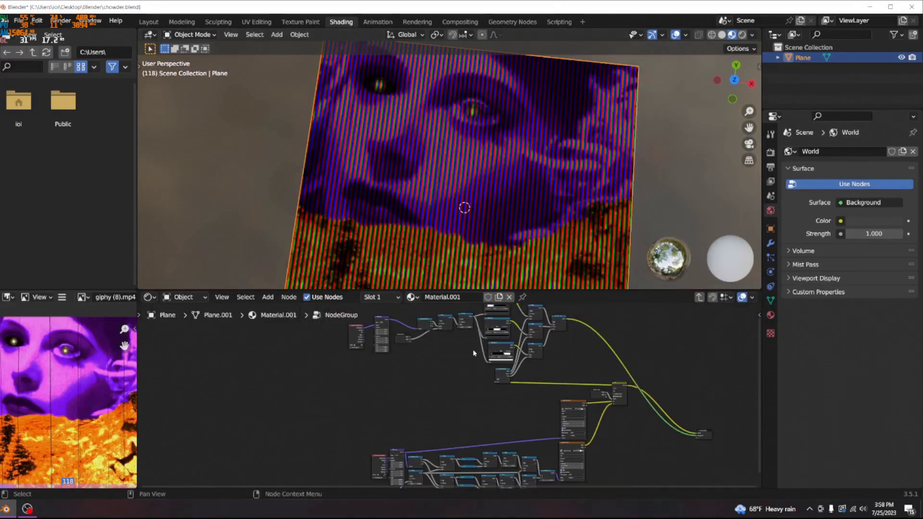
pyautogui.scroll(-1, 482, 254)
pyautogui.moveTo(449, 377); pyautogui.dragTo(393, 413, button='middle')
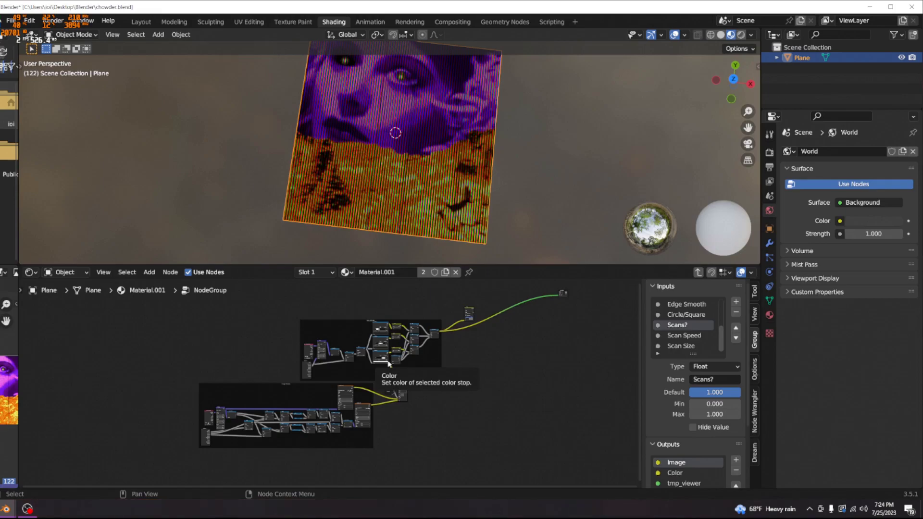
# Move the Multiply color mix node slightly closer to the RGB TEXTURE frame
pyautogui.scroll(4, 493, 375)
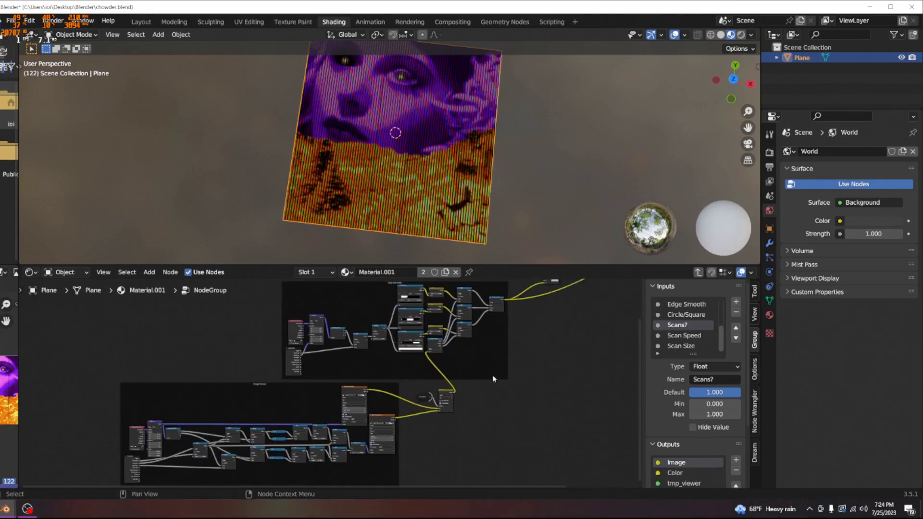
pyautogui.scroll(1, 383, 429)
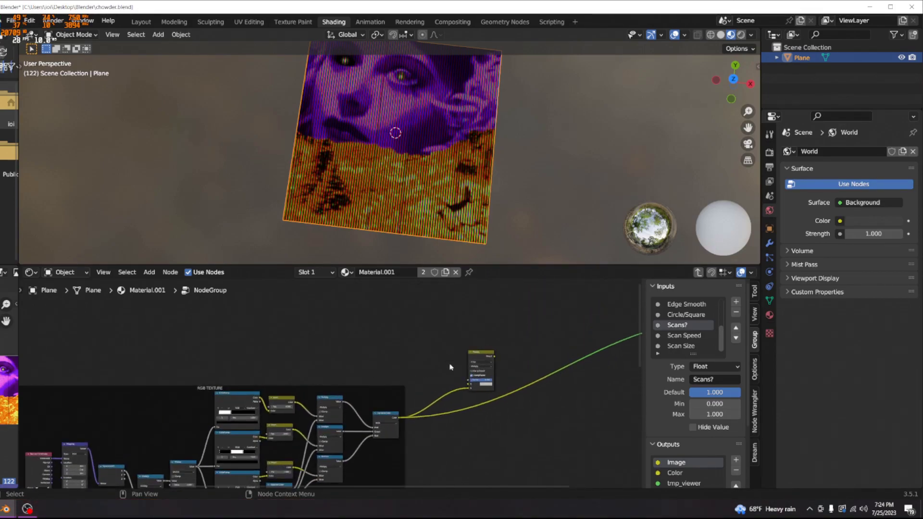
pyautogui.moveTo(471, 358); pyautogui.dragTo(457, 357)
pyautogui.scroll(-5, 428, 396)
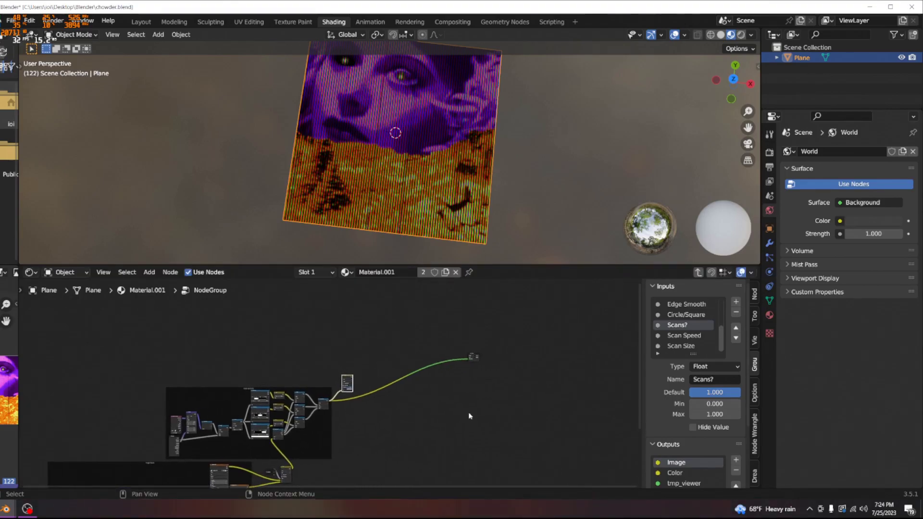
# Inspect the stripes on the plane up close, checking the boundaries between individual pixels
pyautogui.scroll(10, 385, 163)
pyautogui.moveTo(385, 163); pyautogui.dragTo(480, 120, button='middle')
pyautogui.scroll(-10, 481, 120)
pyautogui.moveTo(443, 95); pyautogui.dragTo(444, 174, button='middle')
pyautogui.scroll(10, 441, 176)
pyautogui.scroll(-1, 330, 383)
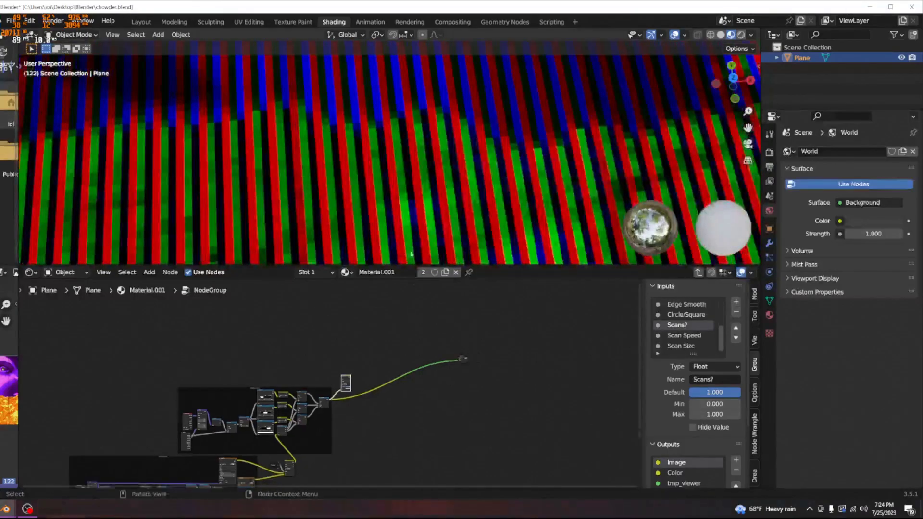
pyautogui.scroll(4, 408, 185)
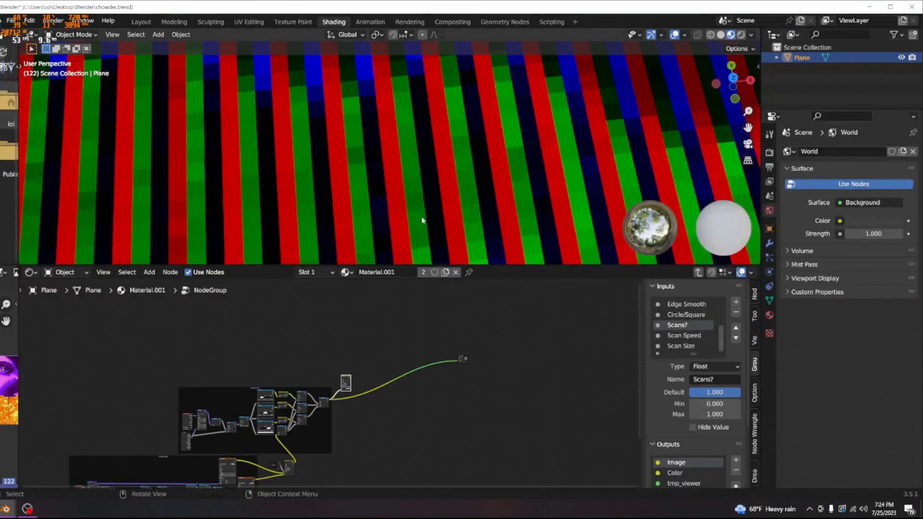
# Add a Brick Texture node above the Multiply node beside the RGB TEXTURE frame
pyautogui.scroll(-7, 364, 410)
pyautogui.moveTo(323, 362); pyautogui.dragTo(400, 394, button='middle')
pyautogui.scroll(7, 430, 391)
pyautogui.moveTo(461, 389); pyautogui.dragTo(314, 377, button='middle')
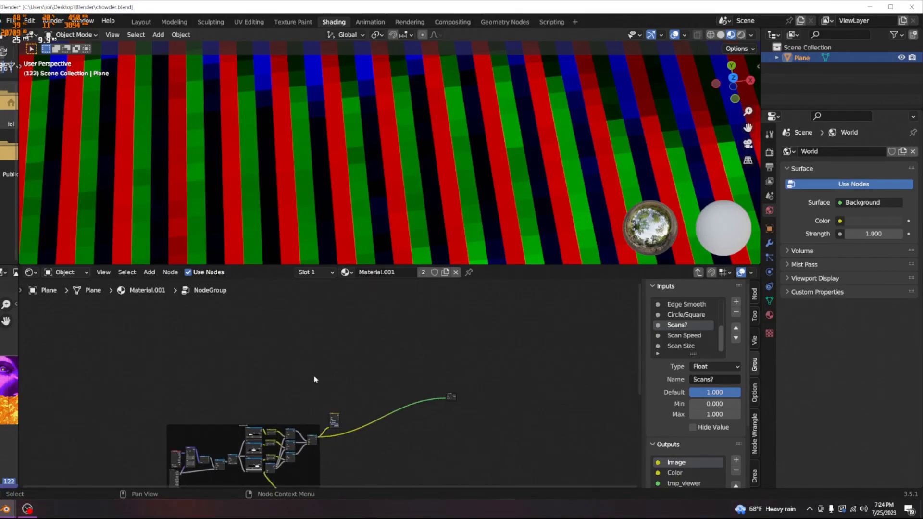
pyautogui.hotkey('shift', 'a')
pyautogui.click(314, 376)
pyautogui.write('brick')
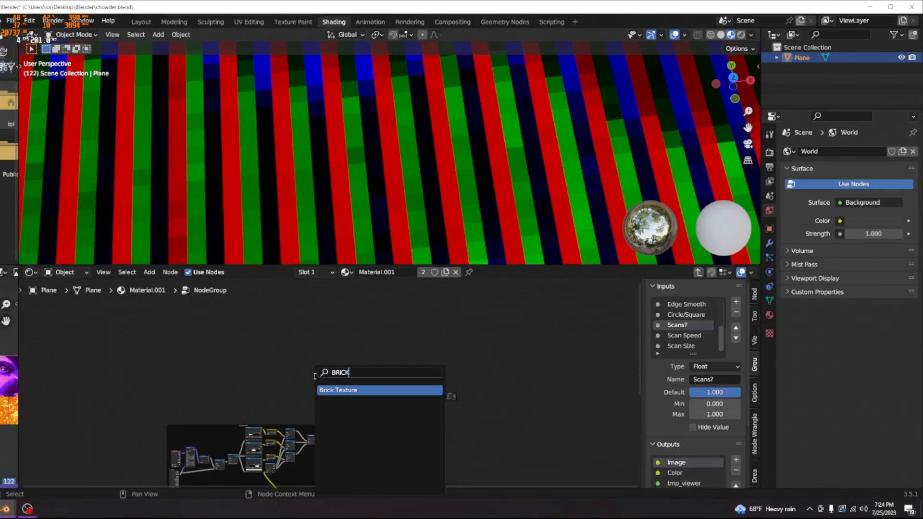
pyautogui.click(347, 392)
pyautogui.click(360, 389)
pyautogui.scroll(3, 360, 385)
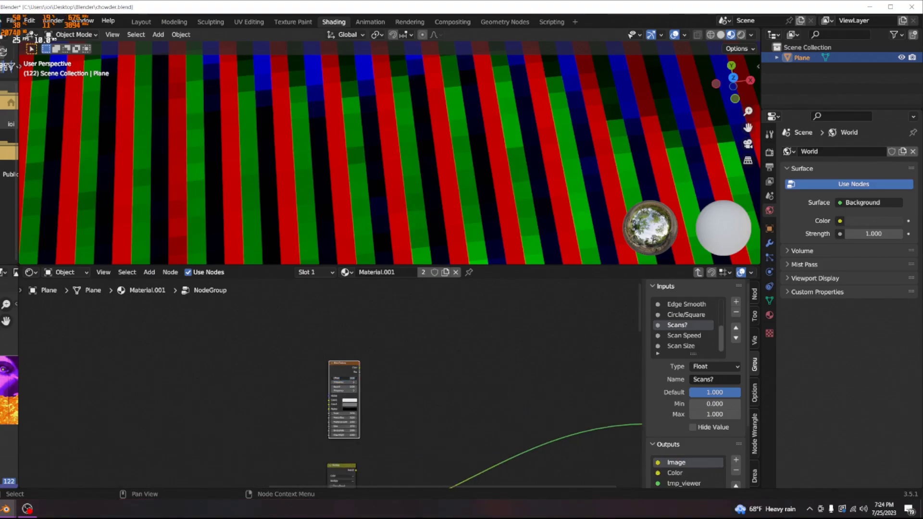
# Preview the Brick Texture on the plane and set its Offset to 1 for an unstaggered grid
pyautogui.keyDown('ctrl'); pyautogui.keyDown('shift'); pyautogui.click(336, 370); pyautogui.keyUp('shift'); pyautogui.keyUp('ctrl')
pyautogui.scroll(-10, 435, 159)
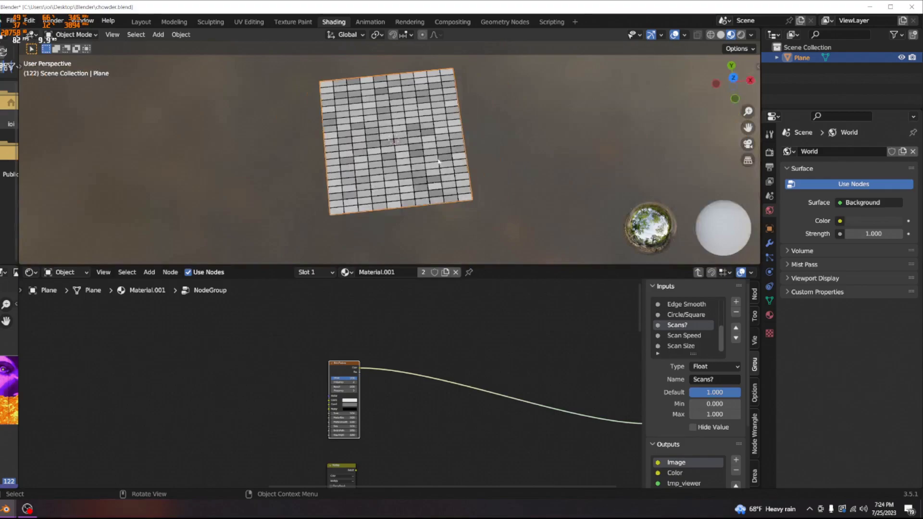
pyautogui.moveTo(439, 162); pyautogui.dragTo(428, 184, button='middle')
pyautogui.scroll(4, 429, 183)
pyautogui.scroll(-2, 428, 184)
pyautogui.scroll(5, 379, 393)
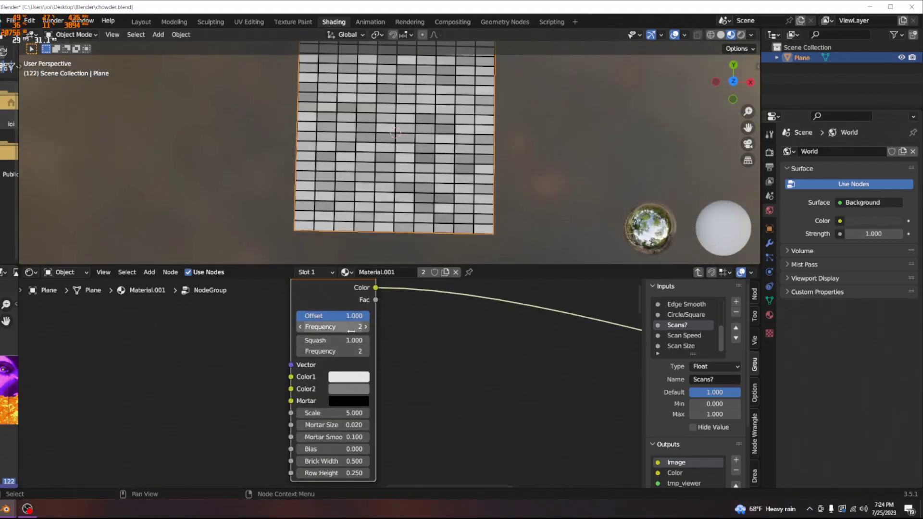
# Set the Brick Texture's Color2 and Color1 to pure white, each with a Value of 1
pyautogui.click(353, 390)
pyautogui.moveTo(424, 277); pyautogui.dragTo(422, 232)
pyautogui.click(351, 377)
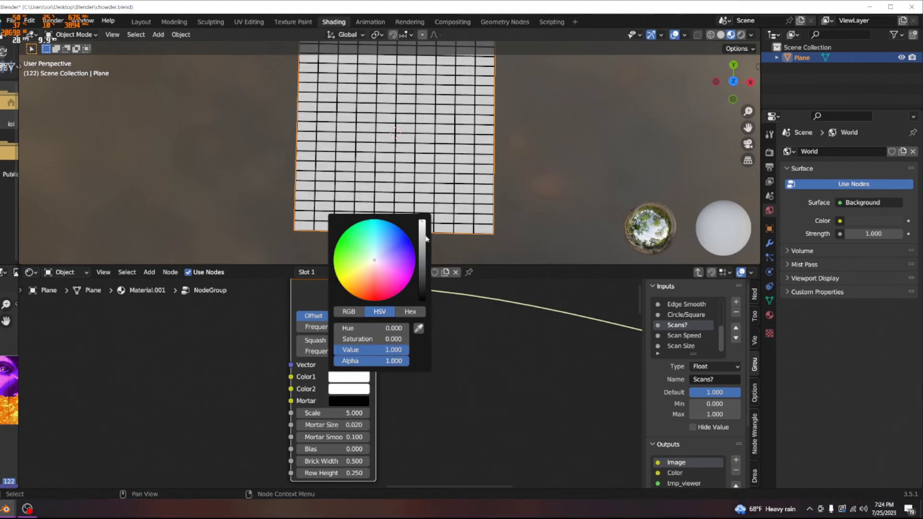
pyautogui.click(471, 387)
# Try a Brick Texture Offset of about 0.42 to compare the brick layout, and return it to 1
pyautogui.moveTo(414, 378); pyautogui.dragTo(419, 407, button='middle')
pyautogui.moveTo(317, 343); pyautogui.dragTo(295, 343)
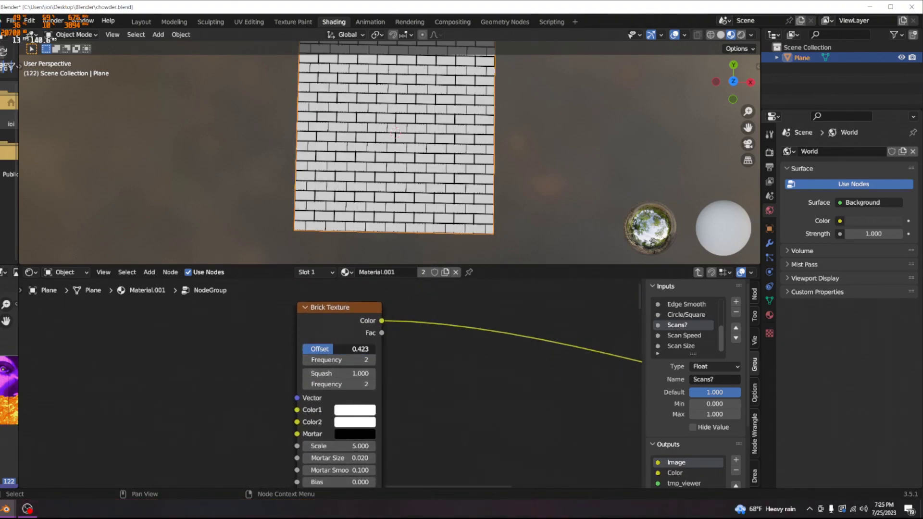
pyautogui.scroll(-5, 434, 425)
pyautogui.scroll(3, 406, 445)
pyautogui.moveTo(406, 445); pyautogui.dragTo(426, 408, button='middle')
pyautogui.scroll(5, 426, 408)
pyautogui.scroll(-1, 407, 385)
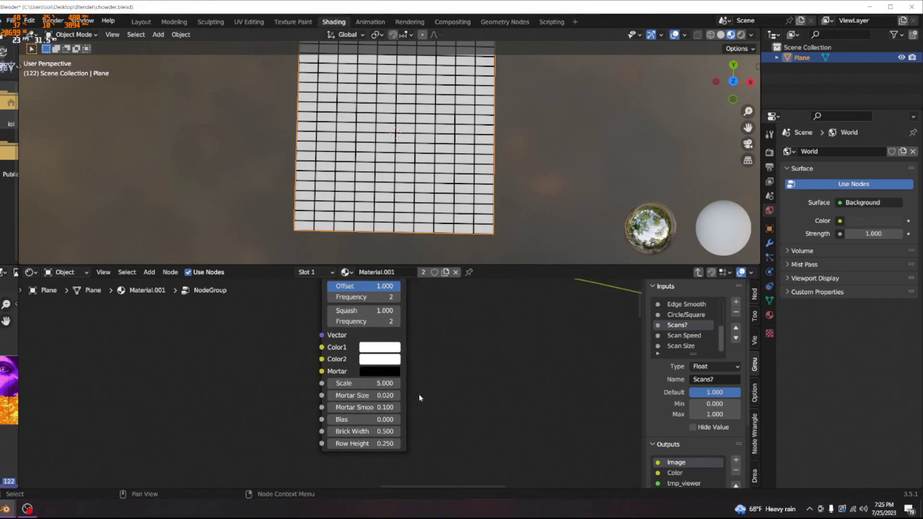
pyautogui.scroll(-2, 425, 219)
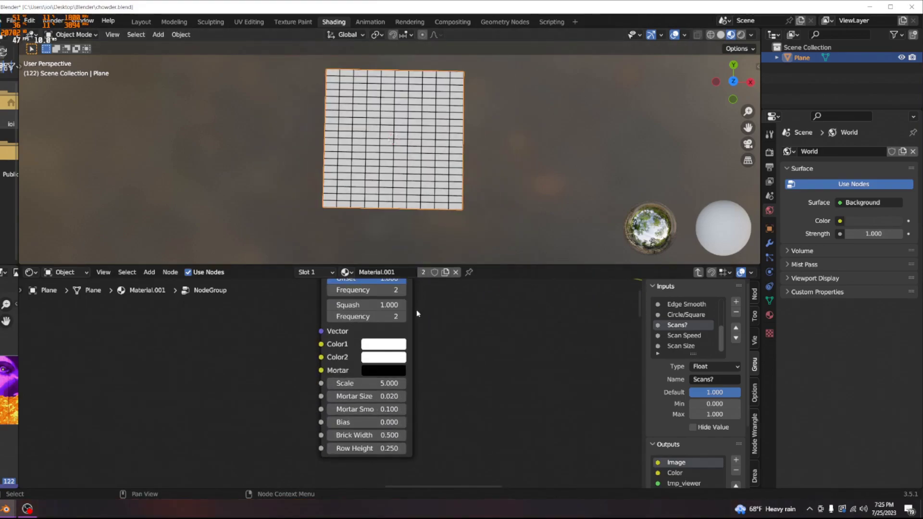
# Leave the node group and set its Pixel Density to 1
pyautogui.scroll(-3, 423, 407)
pyautogui.press('Tab')
pyautogui.scroll(4, 361, 426)
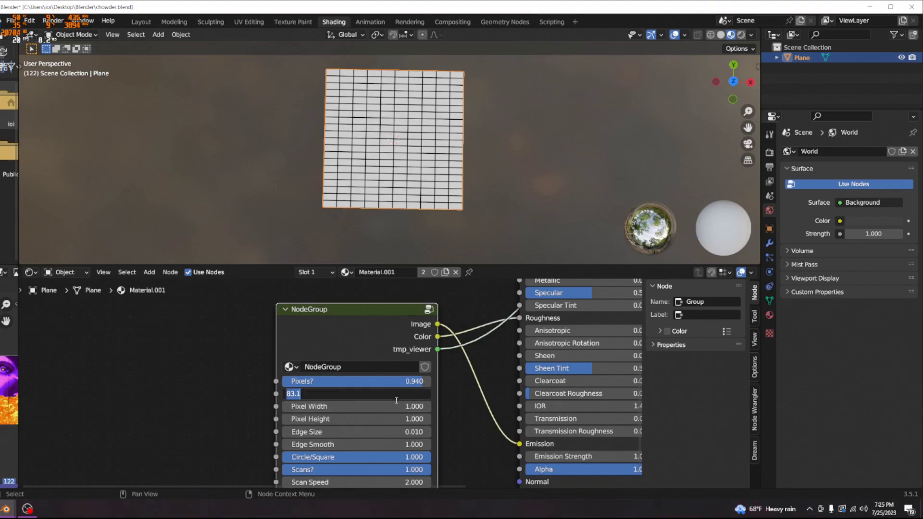
pyautogui.press('Return')
# Preview the NodeGroup and the Principled BSDF on the plane, and reopen the node group
pyautogui.keyDown('ctrl'); pyautogui.keyDown('shift'); pyautogui.click(376, 330); pyautogui.keyUp('shift'); pyautogui.keyUp('ctrl')
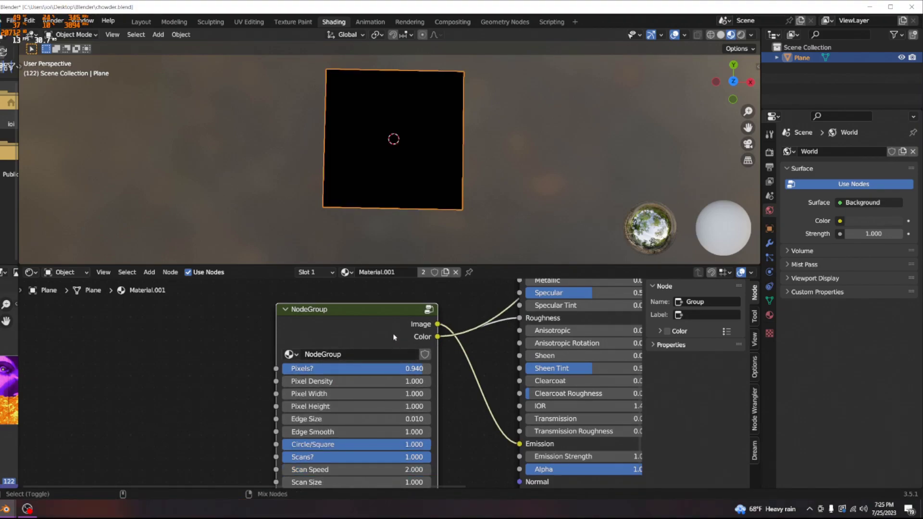
pyautogui.scroll(-5, 393, 333)
pyautogui.click(437, 320)
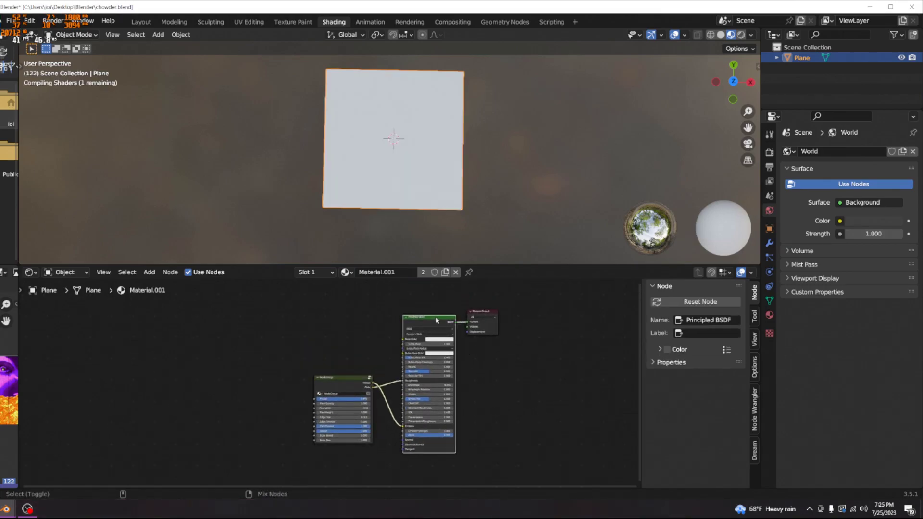
pyautogui.click(337, 384)
pyautogui.press('Tab')
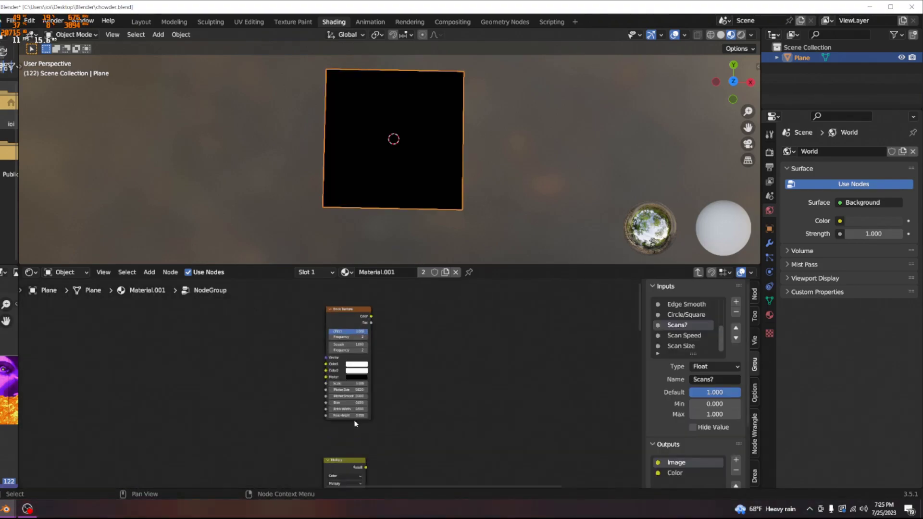
# Preview the Multiply node beside the RGB TEXTURE frame on the plane
pyautogui.scroll(-2, 355, 423)
pyautogui.moveTo(320, 433); pyautogui.dragTo(466, 287, button='middle')
pyautogui.scroll(-3, 441, 367)
pyautogui.moveTo(441, 367); pyautogui.dragTo(484, 310, button='middle')
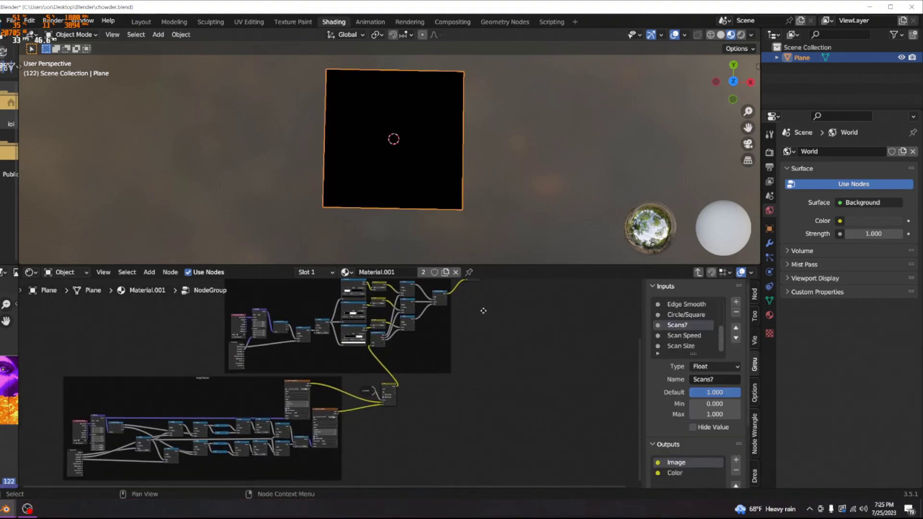
pyautogui.scroll(-2, 443, 371)
pyautogui.moveTo(443, 371); pyautogui.dragTo(417, 401, button='middle')
pyautogui.keyDown('ctrl'); pyautogui.keyDown('shift'); pyautogui.click(413, 330); pyautogui.keyUp('shift'); pyautogui.keyUp('ctrl')
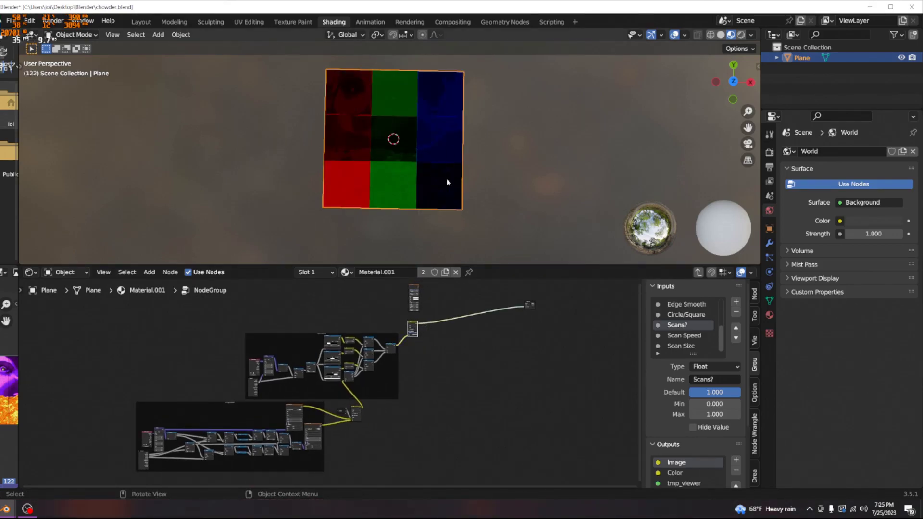
# Switch the plane's preview back to the Brick Texture node
pyautogui.moveTo(513, 408); pyautogui.dragTo(457, 443, button='middle')
pyautogui.scroll(5, 362, 414)
pyautogui.moveTo(301, 332); pyautogui.dragTo(317, 409, button='middle')
pyautogui.scroll(6, 344, 400)
pyautogui.moveTo(404, 402); pyautogui.dragTo(291, 386, button='middle')
pyautogui.scroll(2, 329, 309)
pyautogui.keyDown('ctrl'); pyautogui.keyDown('shift'); pyautogui.click(325, 308); pyautogui.keyUp('shift'); pyautogui.keyUp('ctrl')
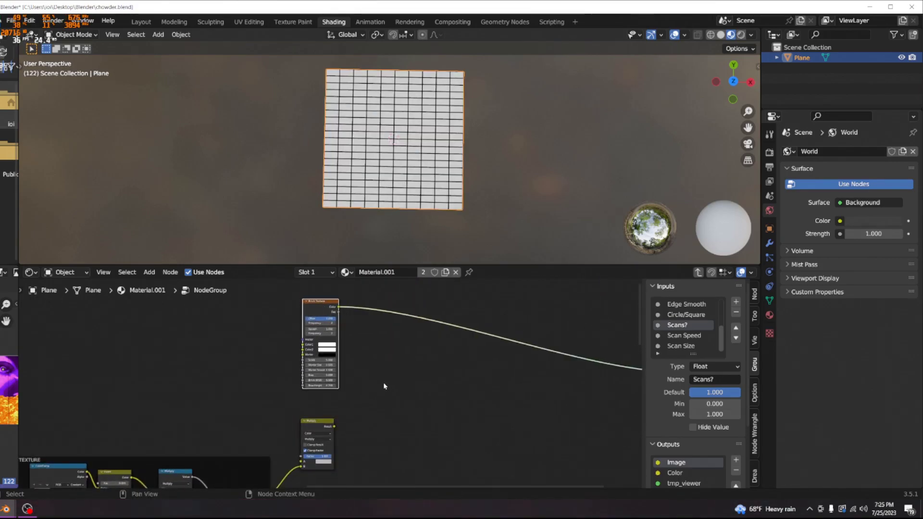
# Set the Brick Texture's Scale to 1.5 so its columns match the three RGB stripes
pyautogui.scroll(3, 330, 399)
pyautogui.moveTo(248, 399); pyautogui.dragTo(307, 430, button='middle')
pyautogui.scroll(5, 307, 430)
pyautogui.moveTo(362, 405); pyautogui.dragTo(263, 407, button='middle')
pyautogui.scroll(4, 264, 408)
pyautogui.moveTo(263, 406); pyautogui.dragTo(324, 406)
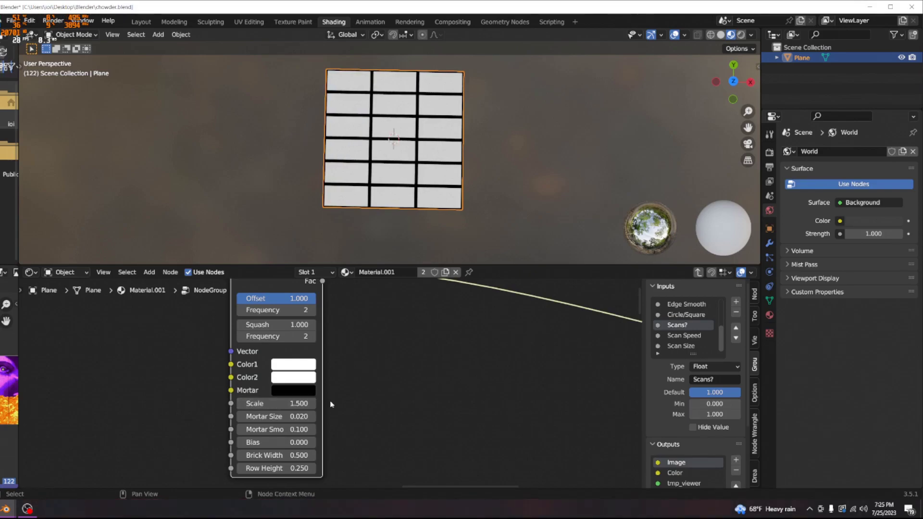
# Leave Mortar Size at 0.020 after a trial change, and set the Brick Texture's Row Height to 0.5 for square cells
pyautogui.moveTo(265, 417)
pyautogui.mouseDown()
pyautogui.moveTo(289, 416)
pyautogui.moveTo(255, 416)
pyautogui.mouseUp()
pyautogui.rightClick(265, 417)
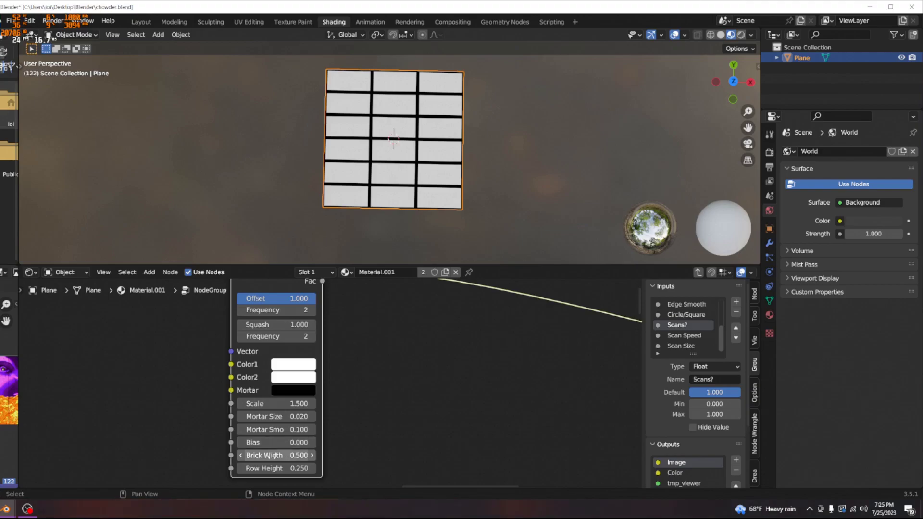
pyautogui.moveTo(283, 469); pyautogui.dragTo(315, 469)
pyautogui.scroll(-6, 393, 154)
pyautogui.scroll(10, 394, 155)
pyautogui.scroll(-6, 405, 189)
pyautogui.scroll(-5, 371, 357)
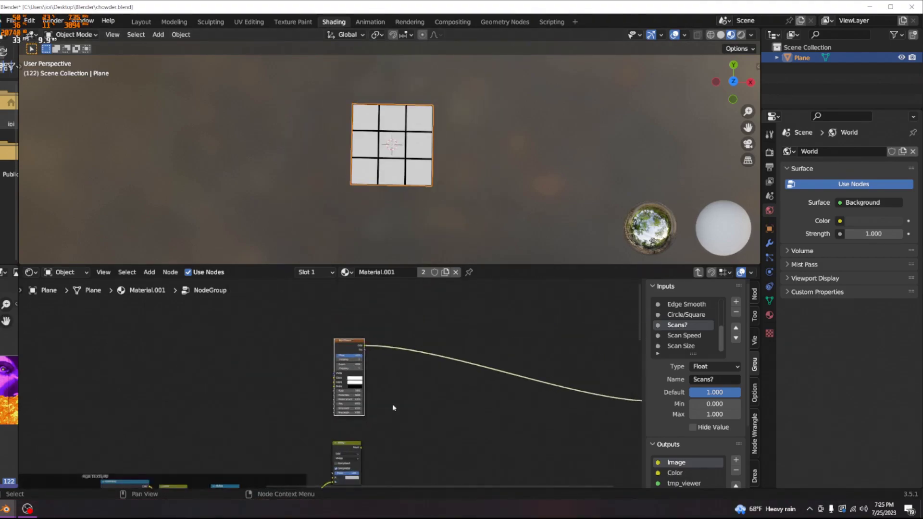
# Add Texture Coordinate and Mapping nodes feeding the Brick Texture's Vector, and move both farther away from it
pyautogui.moveTo(372, 181); pyautogui.dragTo(388, 239, button='middle')
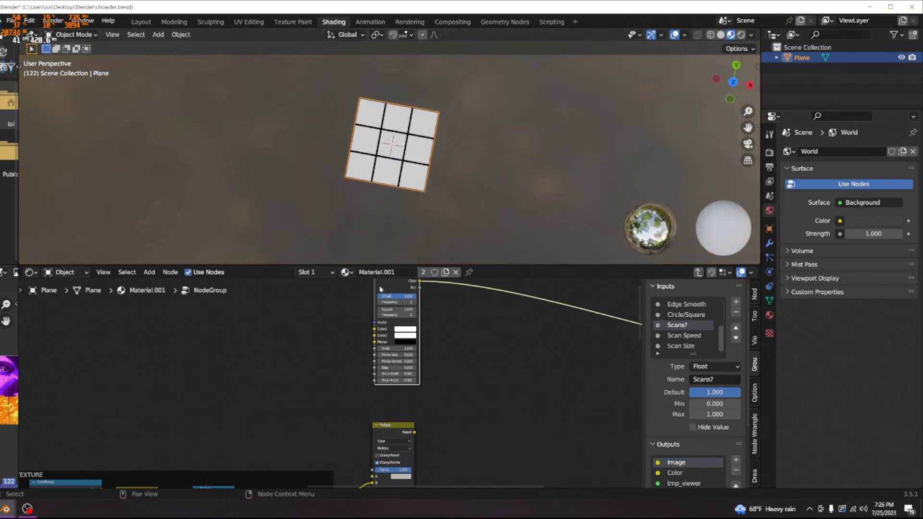
pyautogui.moveTo(389, 283); pyautogui.dragTo(401, 311, button='middle')
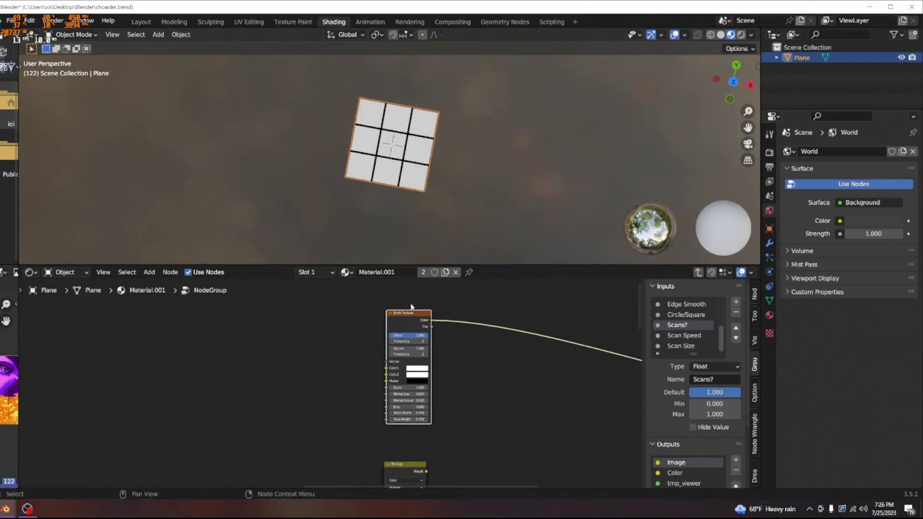
pyautogui.hotkey('ctrl', 't')
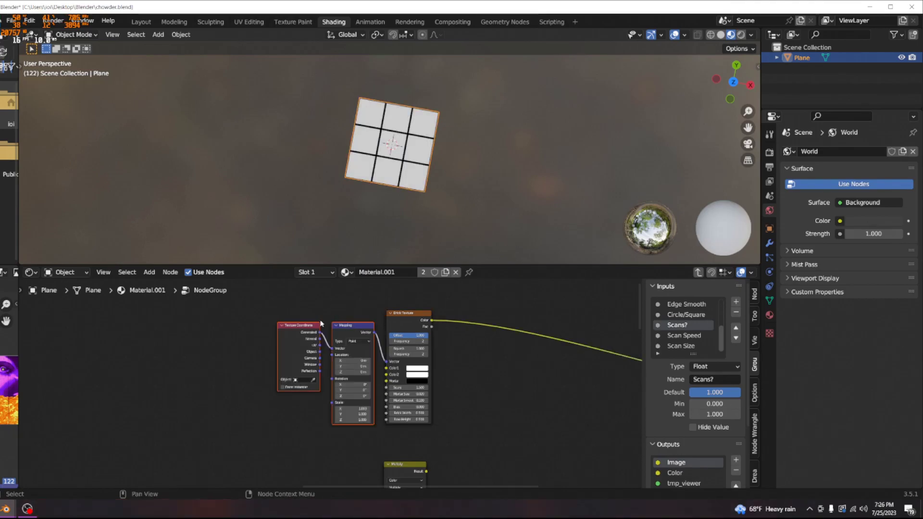
pyautogui.scroll(3, 322, 324)
pyautogui.scroll(-1, 300, 327)
pyautogui.moveTo(308, 310); pyautogui.dragTo(264, 308)
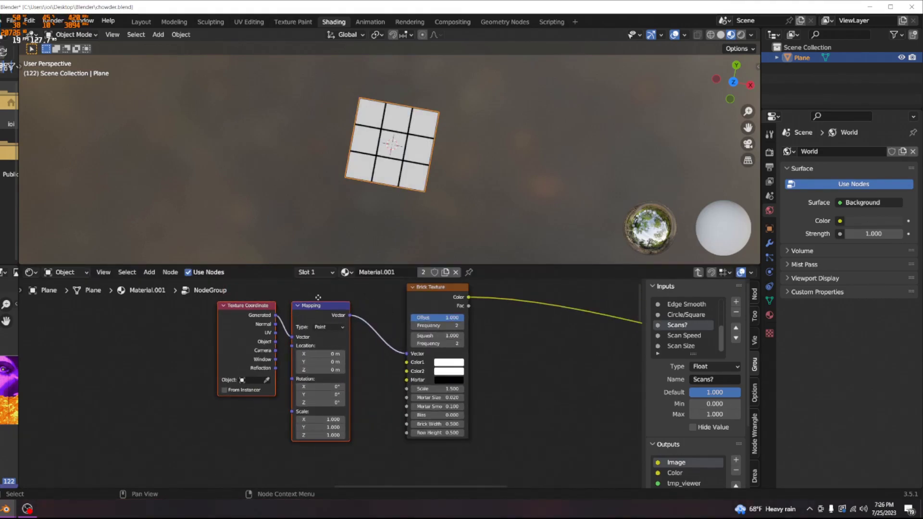
# Leave the node group and switch the plane's preview from the Brick Texture to the material with the NodeGroup
pyautogui.scroll(-1, 325, 384)
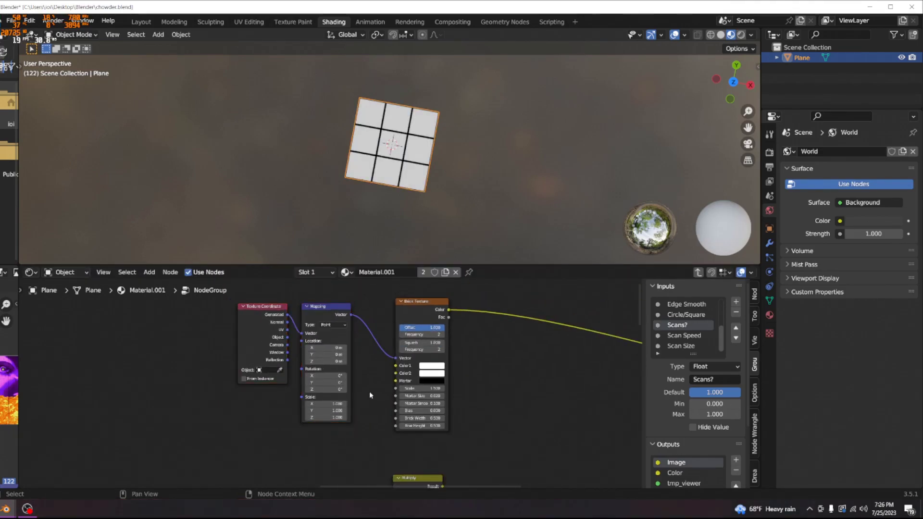
pyautogui.scroll(4, 361, 414)
pyautogui.moveTo(354, 435); pyautogui.dragTo(299, 454, button='middle')
pyautogui.scroll(-5, 298, 455)
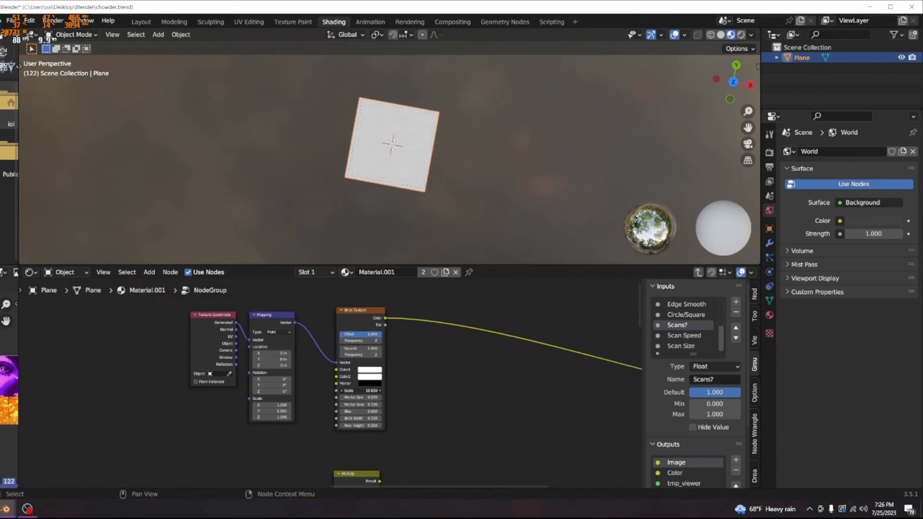
pyautogui.press('Tab')
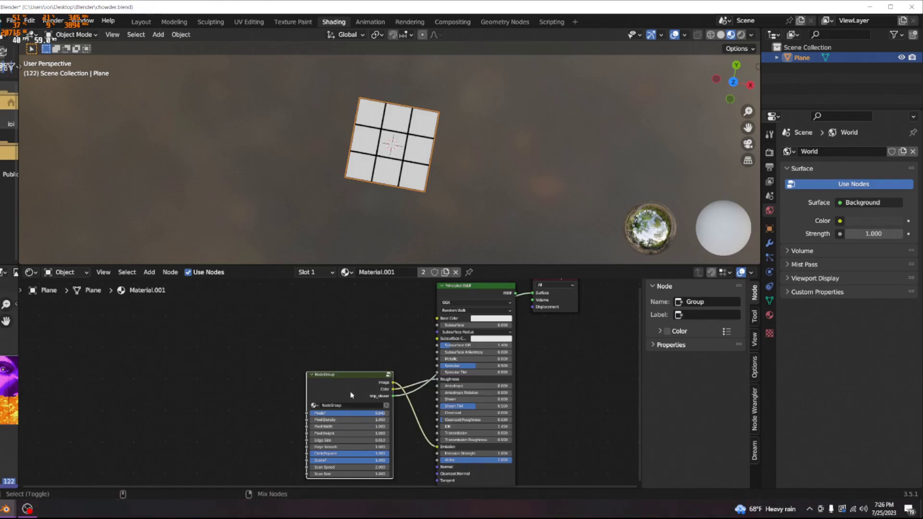
pyautogui.keyDown('ctrl'); pyautogui.keyDown('shift'); pyautogui.click(351, 396); pyautogui.keyUp('shift'); pyautogui.keyUp('ctrl')
pyautogui.moveTo(344, 410); pyautogui.dragTo(364, 410)
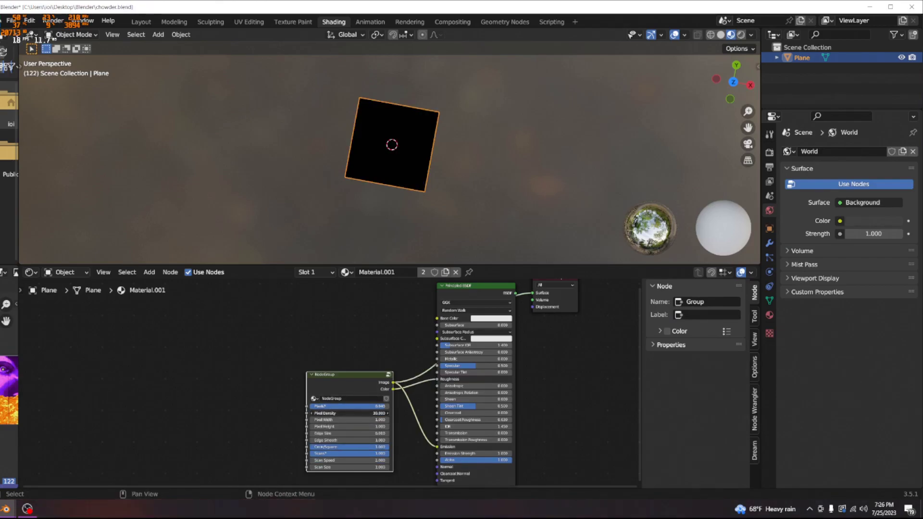
pyautogui.press('Escape')
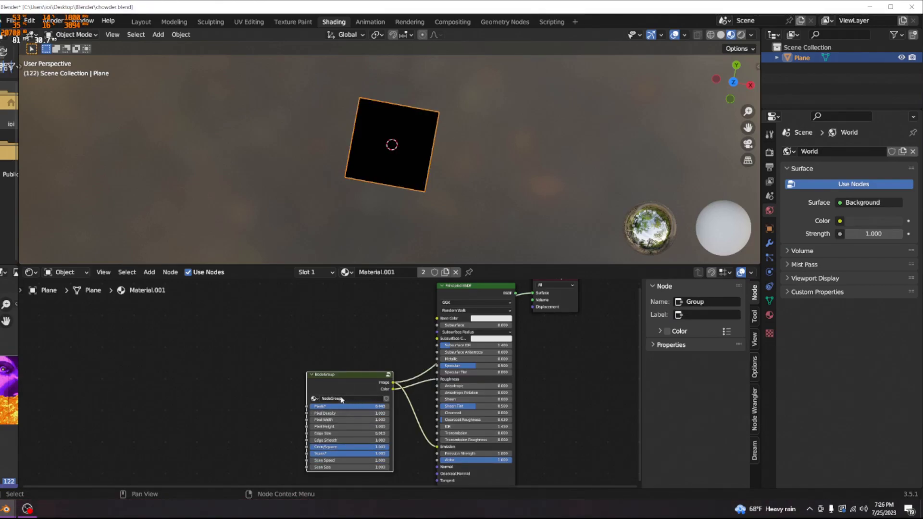
# Connect the color Multiply node's Result to the Image input of the Group Output inside the node group
pyautogui.press('Tab')
pyautogui.scroll(-4, 399, 428)
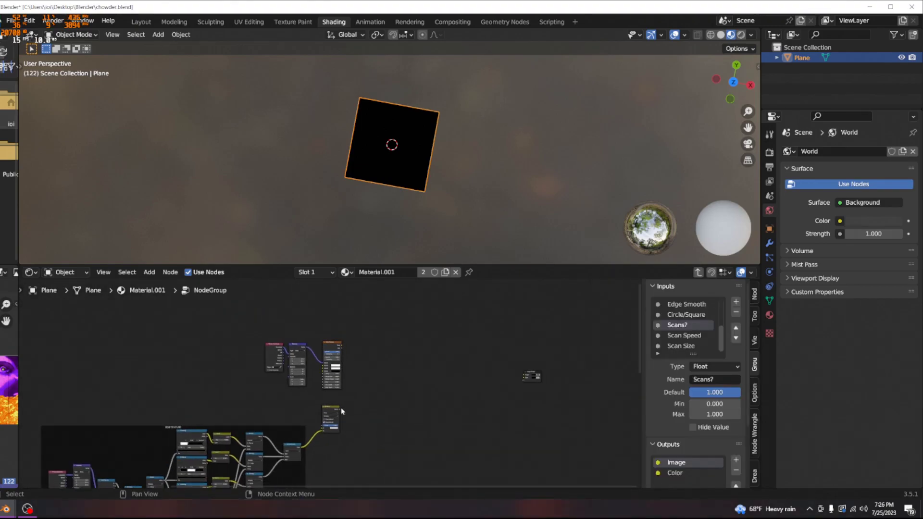
pyautogui.moveTo(526, 376); pyautogui.dragTo(529, 376)
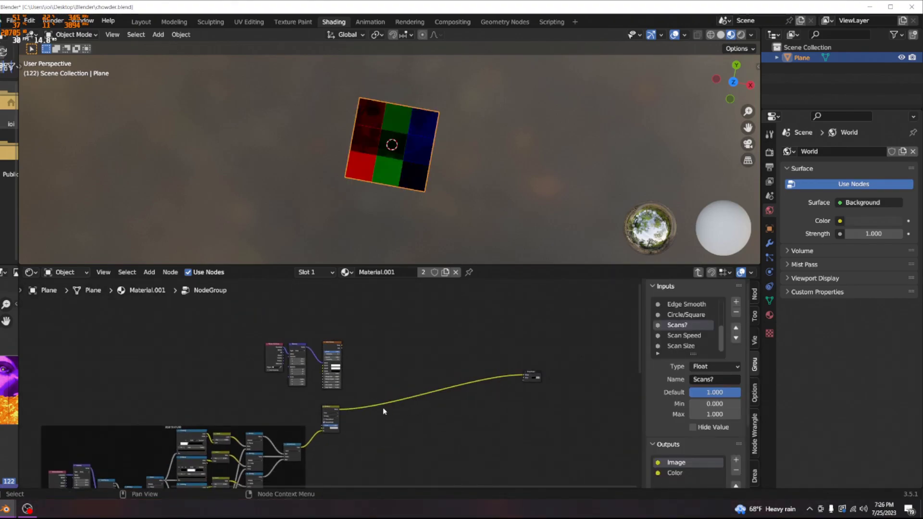
pyautogui.scroll(3, 383, 408)
pyautogui.press('Tab')
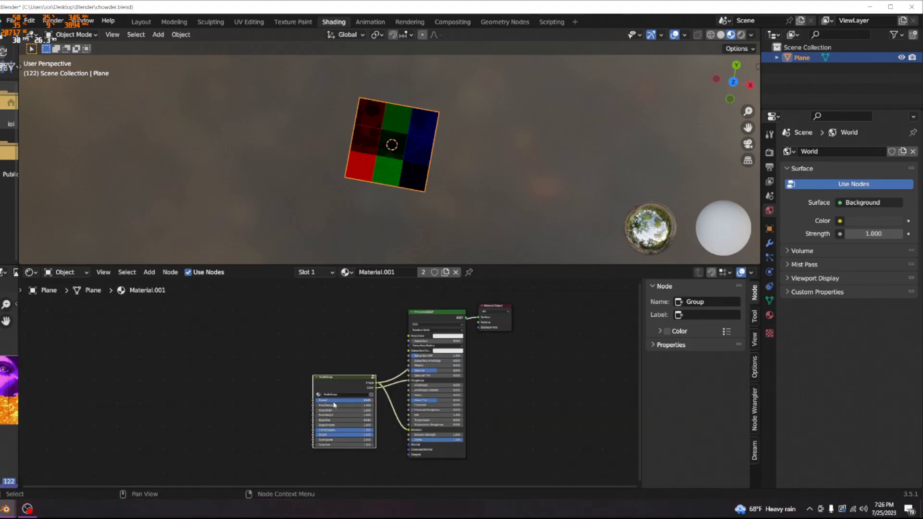
pyautogui.press('Tab')
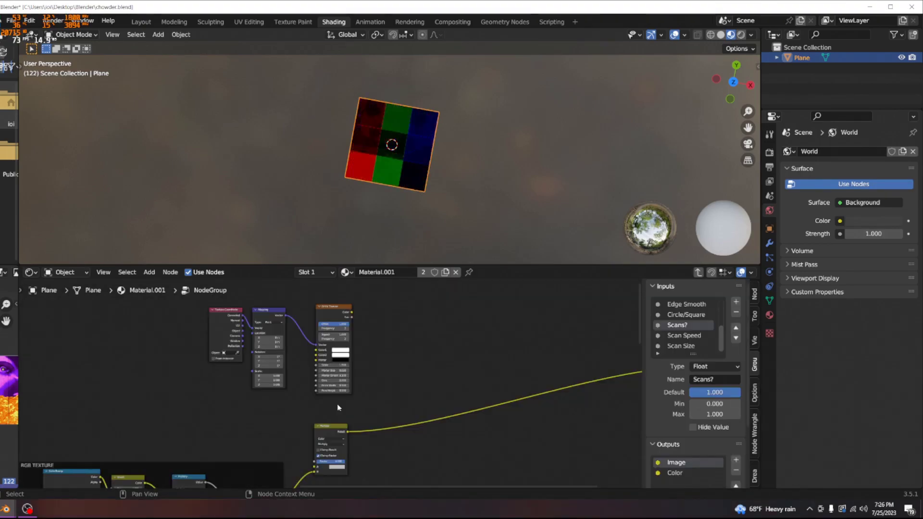
pyautogui.scroll(4, 298, 412)
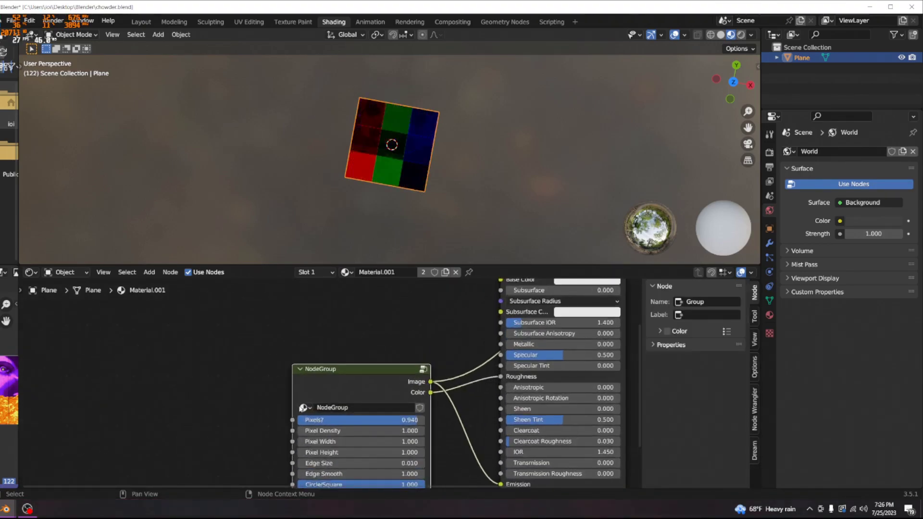
pyautogui.press('Tab')
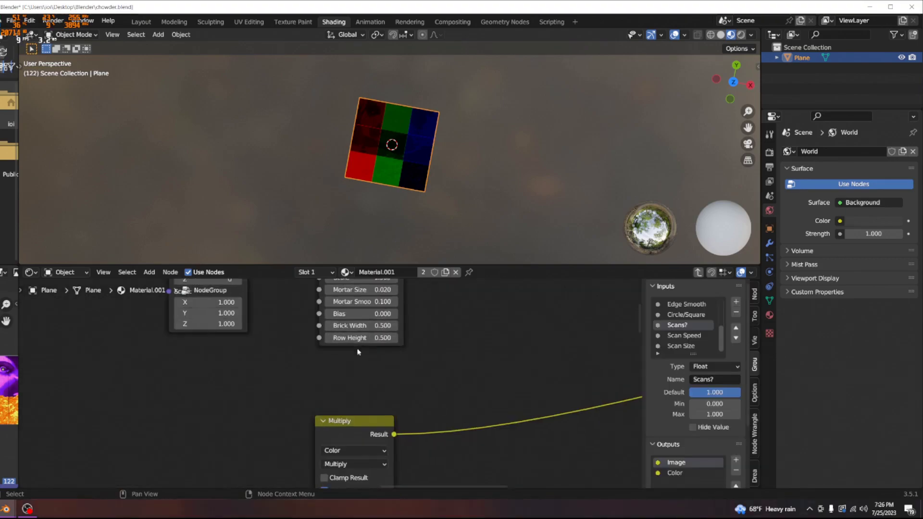
# Add a Math node beneath the Mapping node, set to Multiply with a second value of 1.5
pyautogui.scroll(5, 397, 322)
pyautogui.scroll(-5, 276, 421)
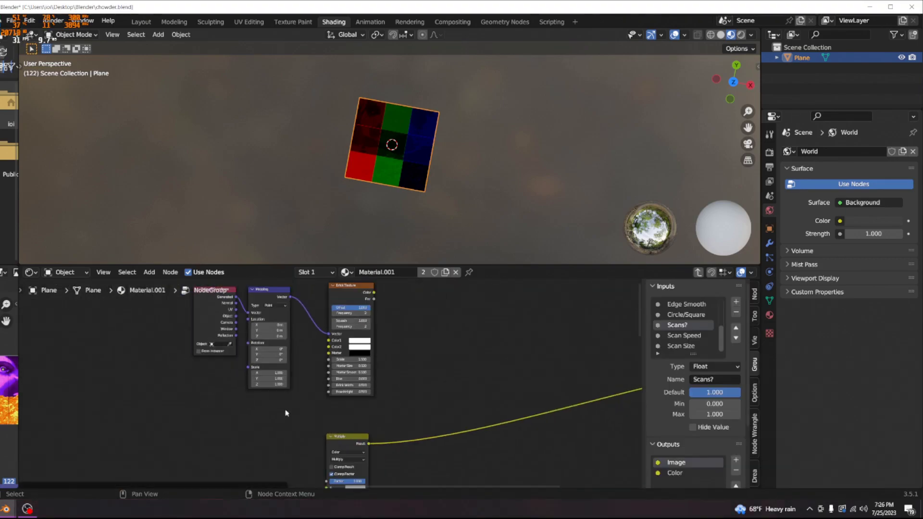
pyautogui.hotkey('shift', 'a')
pyautogui.moveTo(335, 405)
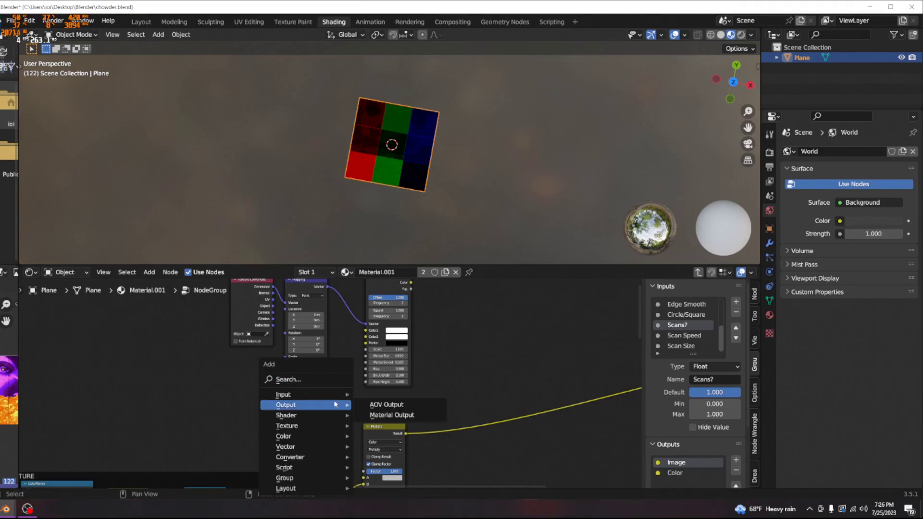
pyautogui.write('ma')
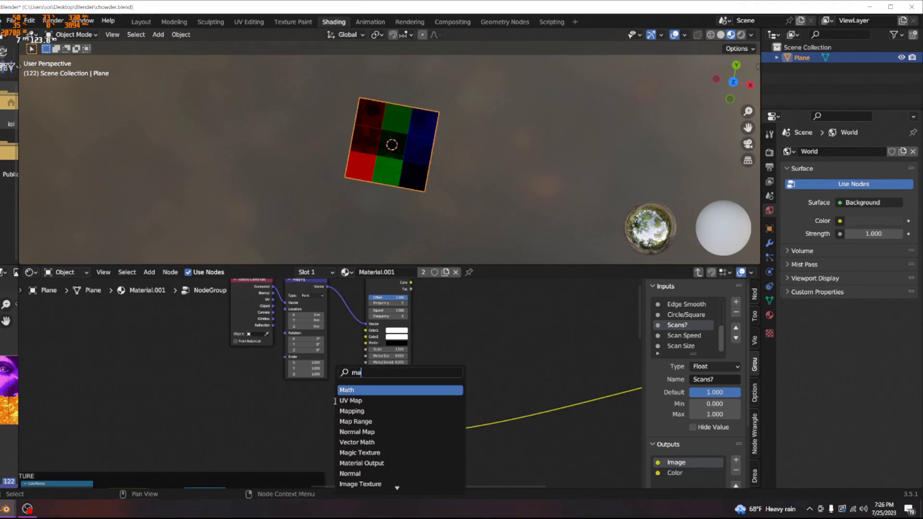
pyautogui.click(350, 390)
pyautogui.click(318, 429)
pyautogui.click(320, 427)
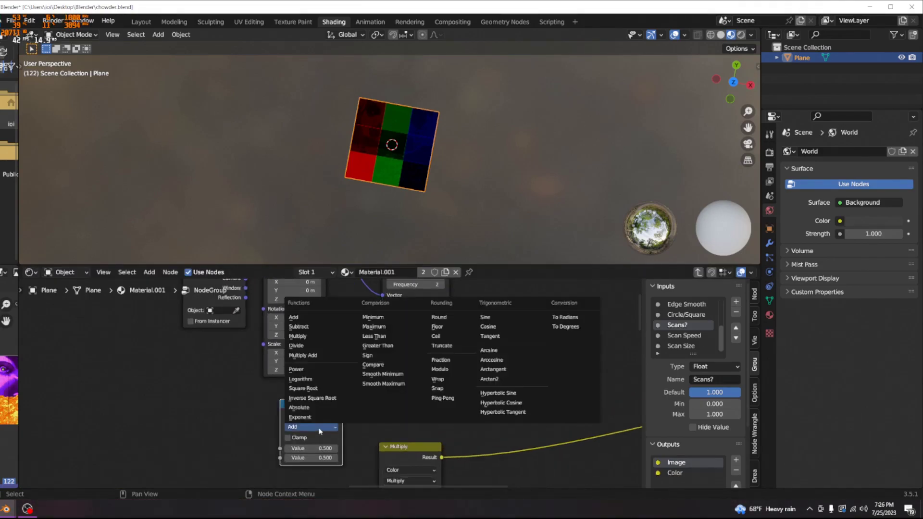
pyautogui.click(308, 336)
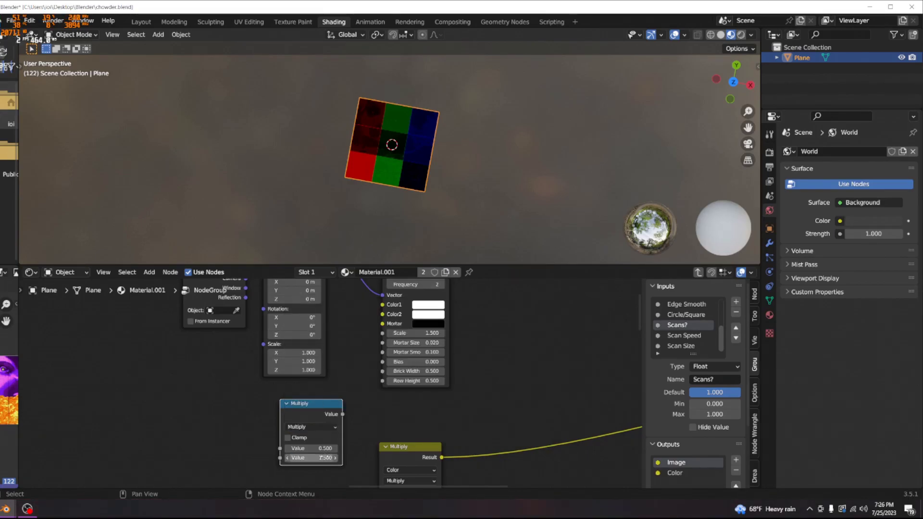
pyautogui.scroll(-6, 352, 350)
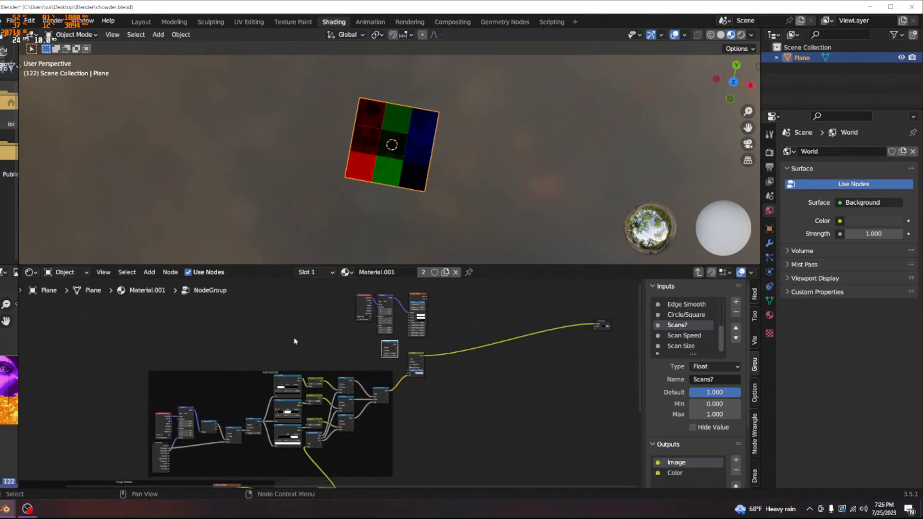
# Add a Group Input node beside the new Math Multiply node
pyautogui.hotkey('shift', 'a')
pyautogui.click(294, 337)
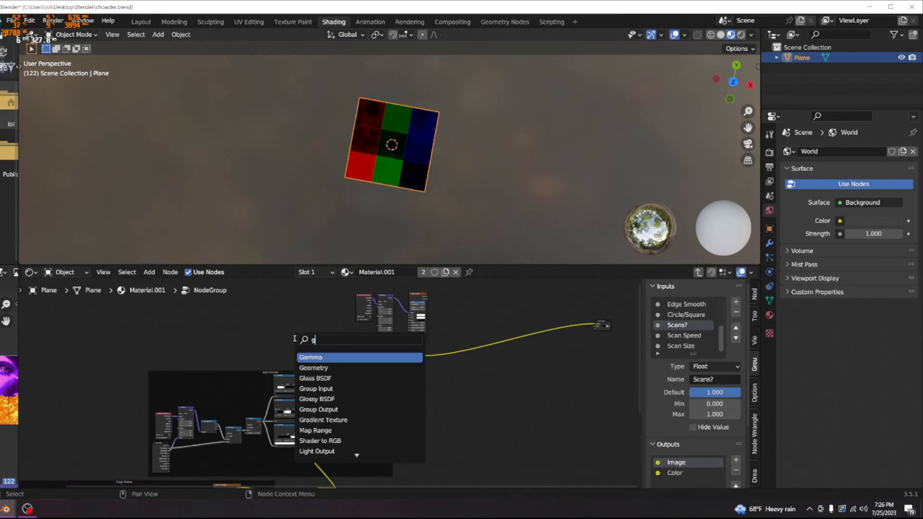
pyautogui.write('gr')
pyautogui.press('Return')
pyautogui.click(308, 346)
pyautogui.scroll(3, 327, 369)
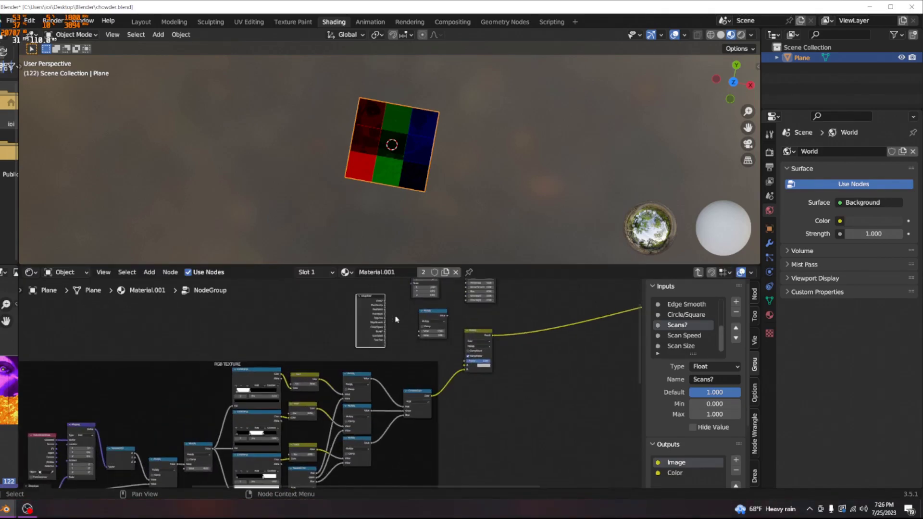
pyautogui.scroll(3, 327, 370)
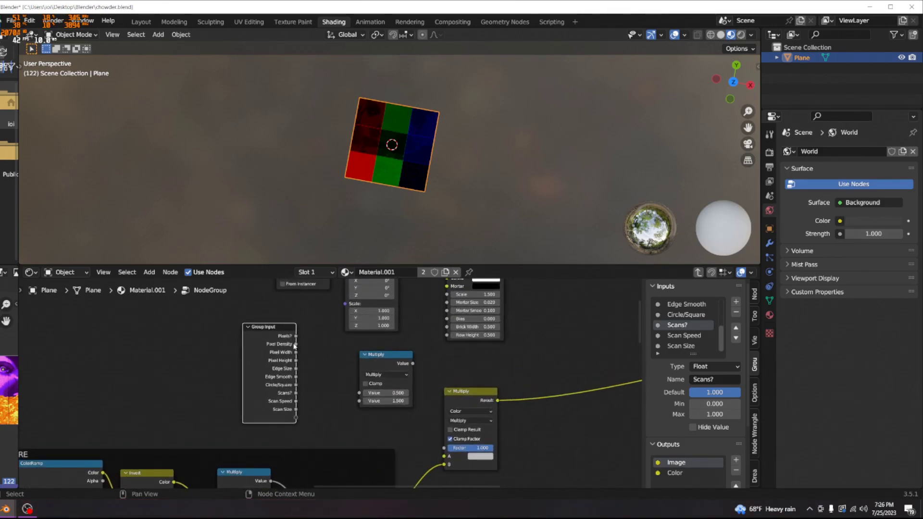
pyautogui.moveTo(358, 395); pyautogui.dragTo(360, 393)
pyautogui.moveTo(384, 354); pyautogui.dragTo(447, 317)
pyautogui.click(447, 291)
# Move the color Multiply node farther from the Brick Texture and connect the brick Color to its A input
pyautogui.moveTo(543, 358); pyautogui.dragTo(404, 398, button='middle')
pyautogui.scroll(-7, 404, 398)
pyautogui.moveTo(401, 437); pyautogui.dragTo(430, 374, button='middle')
pyautogui.scroll(5, 365, 414)
pyautogui.moveTo(382, 364); pyautogui.dragTo(490, 316)
pyautogui.scroll(-2, 347, 374)
pyautogui.moveTo(532, 357); pyautogui.dragTo(391, 387, button='middle')
pyautogui.moveTo(312, 394); pyautogui.dragTo(338, 424, button='middle')
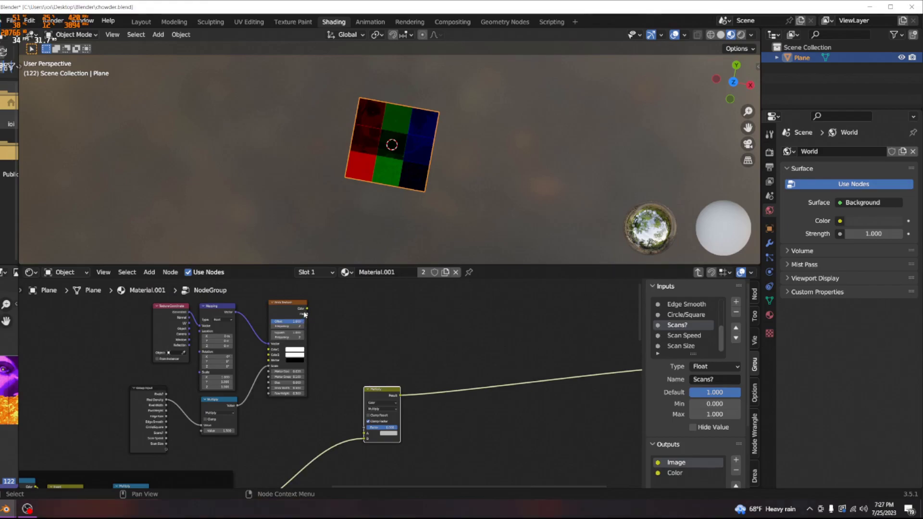
pyautogui.moveTo(369, 436); pyautogui.dragTo(366, 438)
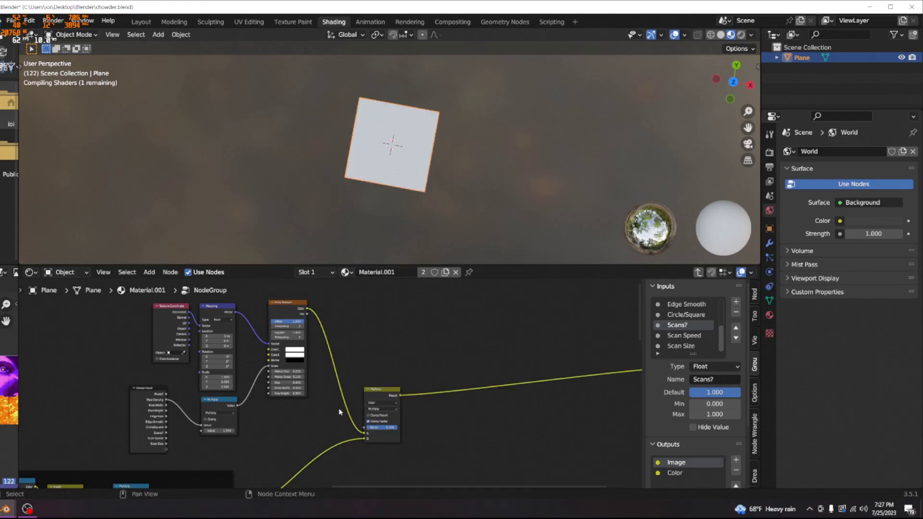
# Leave the node group and raise the NodeGroup's Pixel Density to 35.900 to test the grid
pyautogui.scroll(2, 339, 408)
pyautogui.scroll(5, 393, 144)
pyautogui.moveTo(393, 144); pyautogui.dragTo(400, 105, button='middle')
pyautogui.moveTo(393, 183); pyautogui.dragTo(412, 89, button='middle')
pyautogui.press('Tab')
pyautogui.press('Tab')
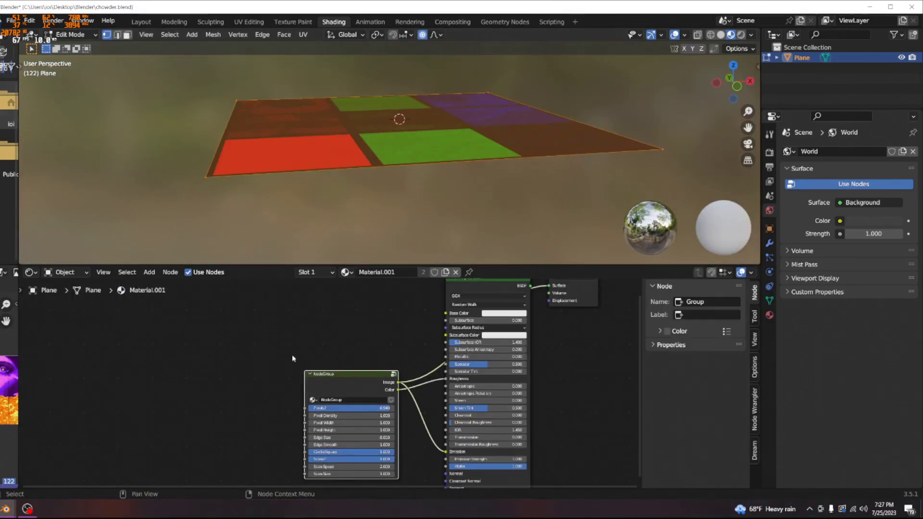
pyautogui.press('Tab')
pyautogui.scroll(2, 330, 384)
pyautogui.moveTo(336, 434); pyautogui.dragTo(428, 434)
# Examine the plane up close and from afar to check how the brick grid aligns with the RGB stripes
pyautogui.moveTo(427, 257); pyautogui.dragTo(439, 62, button='middle')
pyautogui.scroll(4, 409, 144)
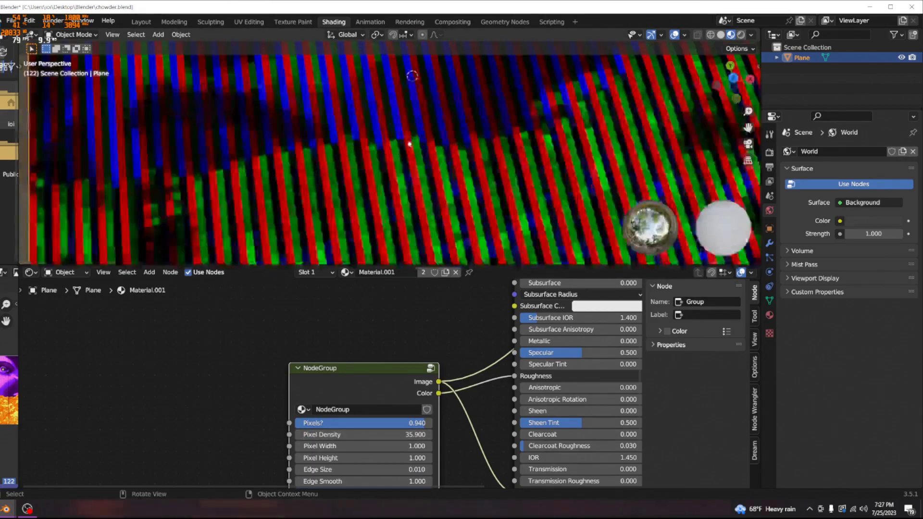
pyautogui.scroll(3, 410, 144)
pyautogui.scroll(-8, 417, 135)
pyautogui.scroll(-2, 399, 141)
pyautogui.moveTo(399, 142); pyautogui.dragTo(381, 172, button='middle')
pyautogui.scroll(7, 381, 171)
pyautogui.scroll(-6, 379, 171)
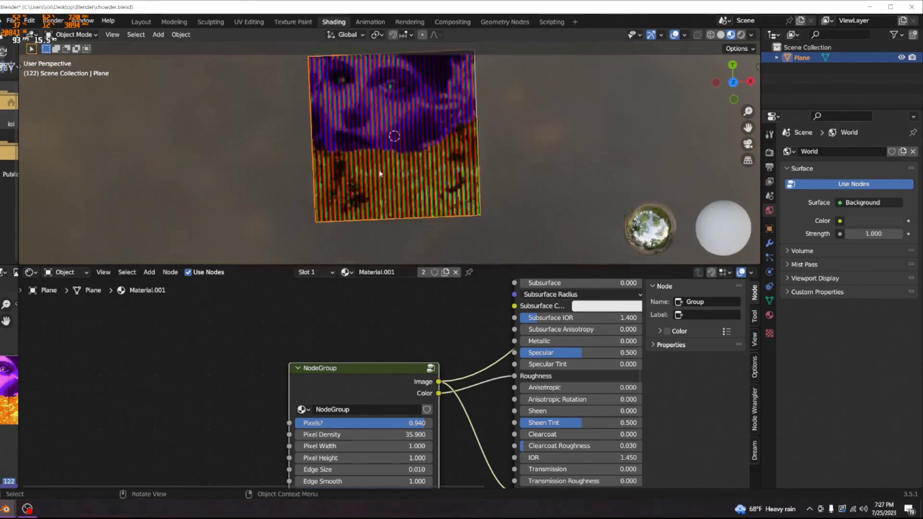
pyautogui.scroll(-6, 379, 174)
pyautogui.scroll(4, 381, 173)
pyautogui.scroll(-2, 361, 356)
pyautogui.scroll(2, 365, 406)
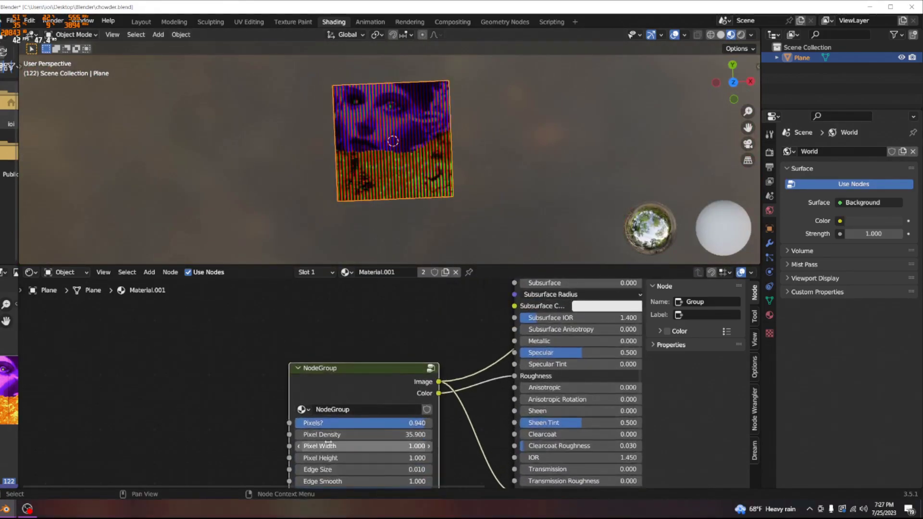
# Inside the node group, set the Brick Texture's Mortar Smooth to 1.000 and Mortar Size to 0.125
pyautogui.moveTo(321, 446); pyautogui.dragTo(321, 353, button='middle')
pyautogui.press('Tab')
pyautogui.scroll(2, 396, 370)
pyautogui.scroll(8, 378, 179)
pyautogui.moveTo(374, 342); pyautogui.dragTo(476, 342)
pyautogui.rightClick(378, 341)
pyautogui.moveTo(378, 354); pyautogui.dragTo(476, 353)
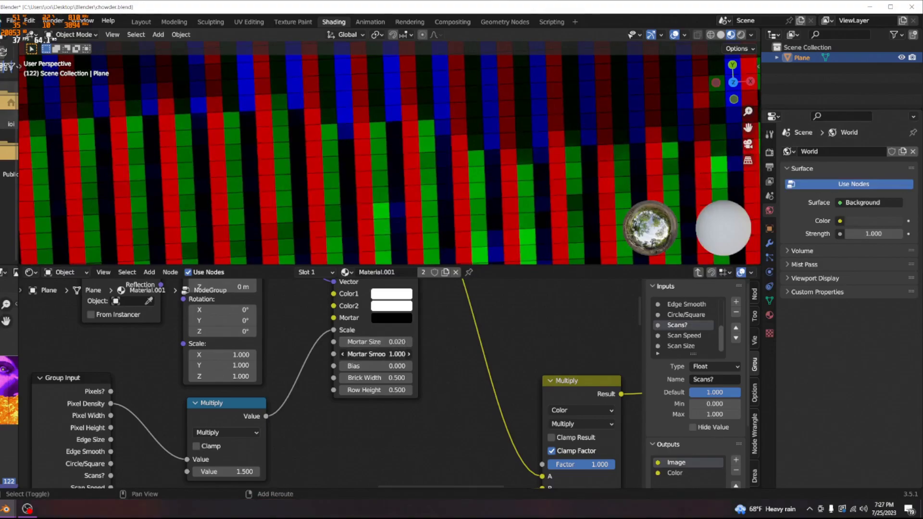
pyautogui.moveTo(375, 342); pyautogui.dragTo(404, 342)
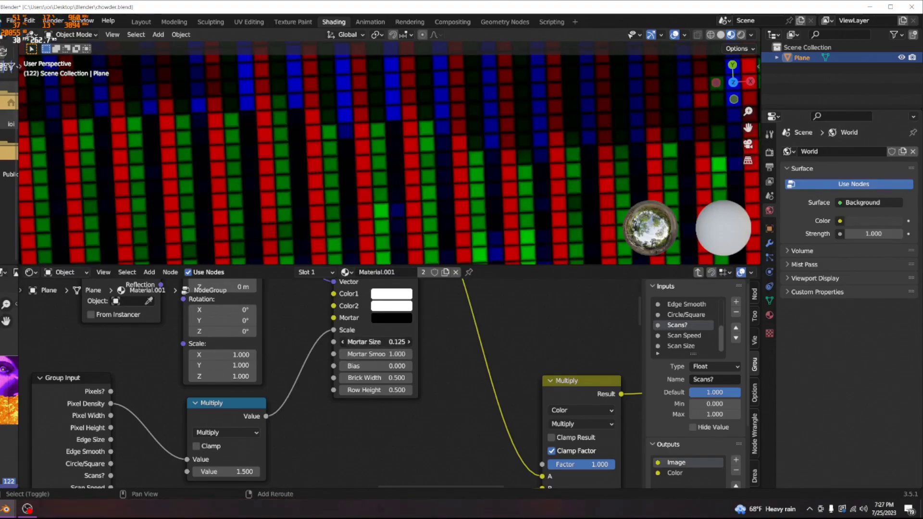
# Connect the Group Input's Edge Size to the Brick Texture's Mortar Size and Edge Smooth to its Mortar Smooth
pyautogui.scroll(-12, 394, 200)
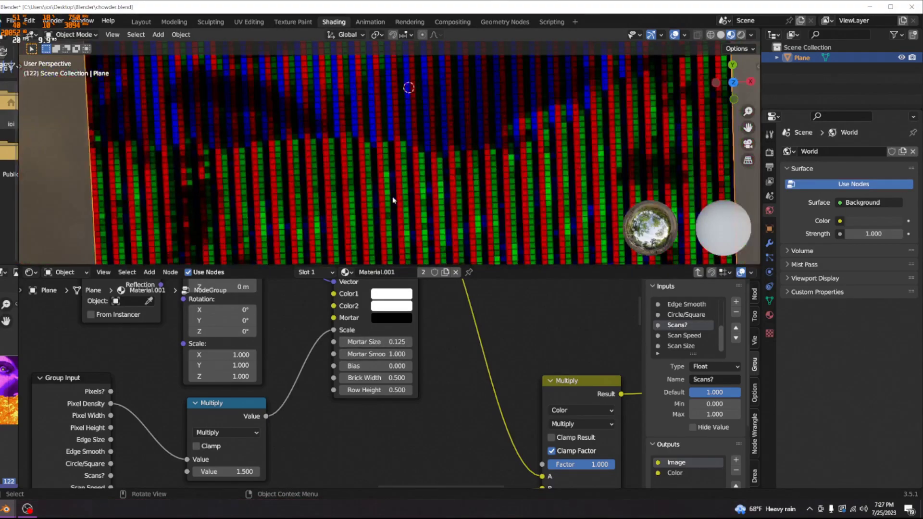
pyautogui.moveTo(402, 200)
pyautogui.mouseDown(button='middle')
pyautogui.moveTo(412, 160)
pyautogui.moveTo(419, 204)
pyautogui.mouseUp(button='middle')
pyautogui.scroll(1, 421, 256)
pyautogui.scroll(-5, 328, 409)
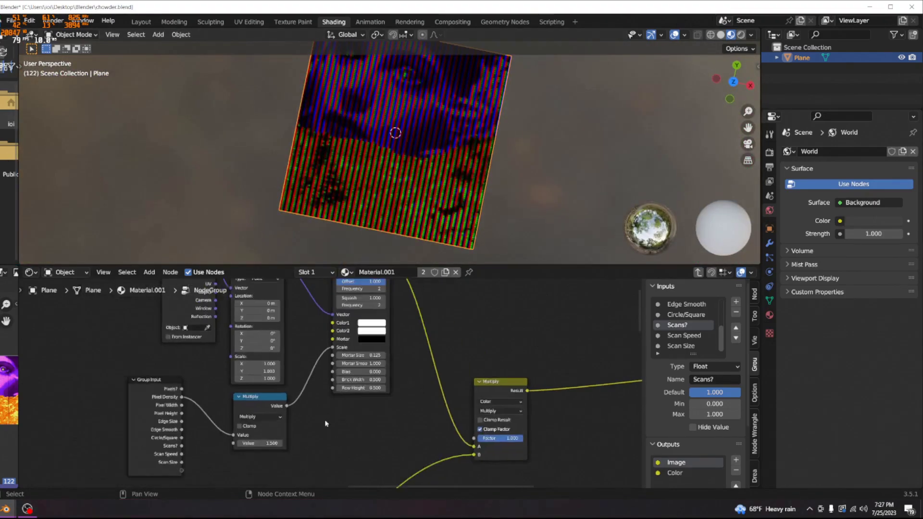
pyautogui.moveTo(328, 419); pyautogui.dragTo(379, 403, button='middle')
pyautogui.moveTo(218, 382); pyautogui.dragTo(208, 363)
pyautogui.moveTo(385, 336); pyautogui.dragTo(359, 356)
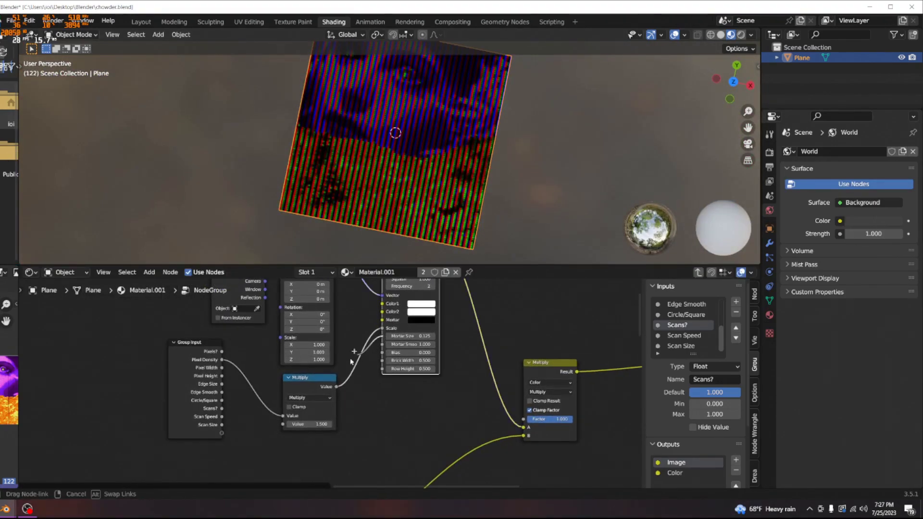
pyautogui.moveTo(228, 382); pyautogui.dragTo(226, 384)
pyautogui.moveTo(382, 344); pyautogui.dragTo(225, 387)
# Try different Brick Width values on the Brick Texture
pyautogui.scroll(2, 369, 367)
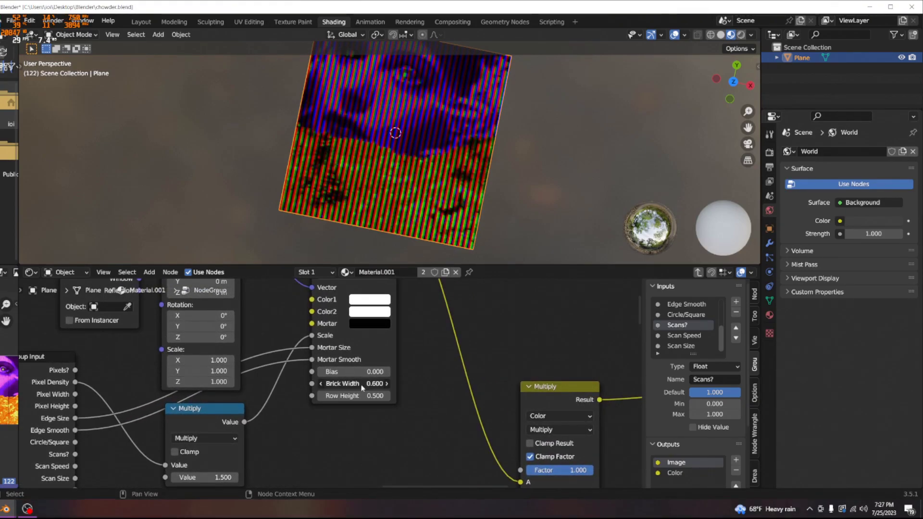
pyautogui.rightClick(353, 384)
pyautogui.scroll(12, 365, 144)
pyautogui.keyDown('shift'); pyautogui.moveTo(363, 160); pyautogui.dragTo(393, 140, button='middle'); pyautogui.keyUp('shift')
pyautogui.moveTo(353, 383); pyautogui.dragTo(375, 383)
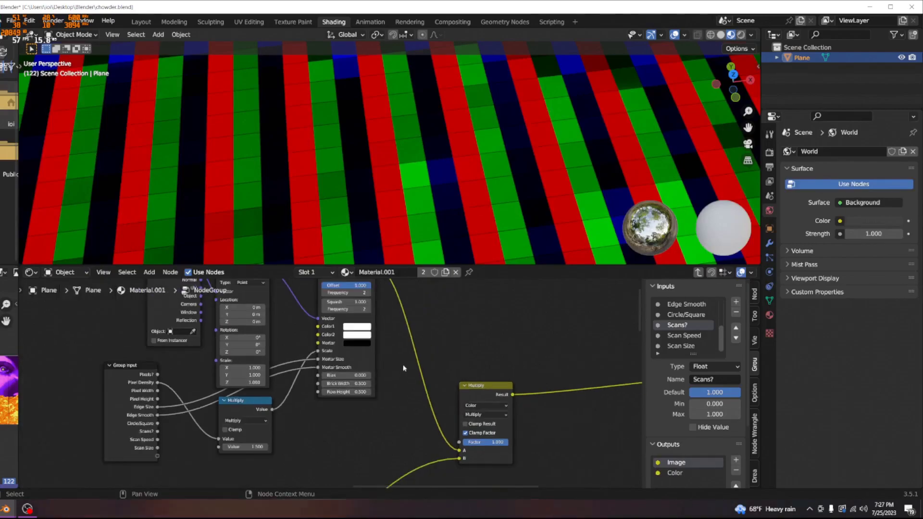
# Leave the node group and set the NodeGroup's Pixel Density to 1
pyautogui.press('Tab')
pyautogui.click(365, 360)
pyautogui.write('1')
pyautogui.press('Return')
pyautogui.scroll(-6, 387, 149)
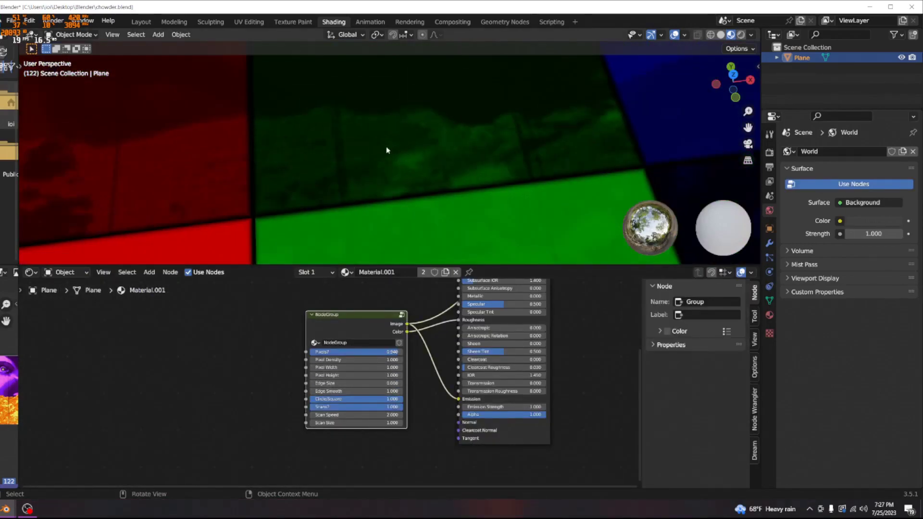
pyautogui.press('Tab')
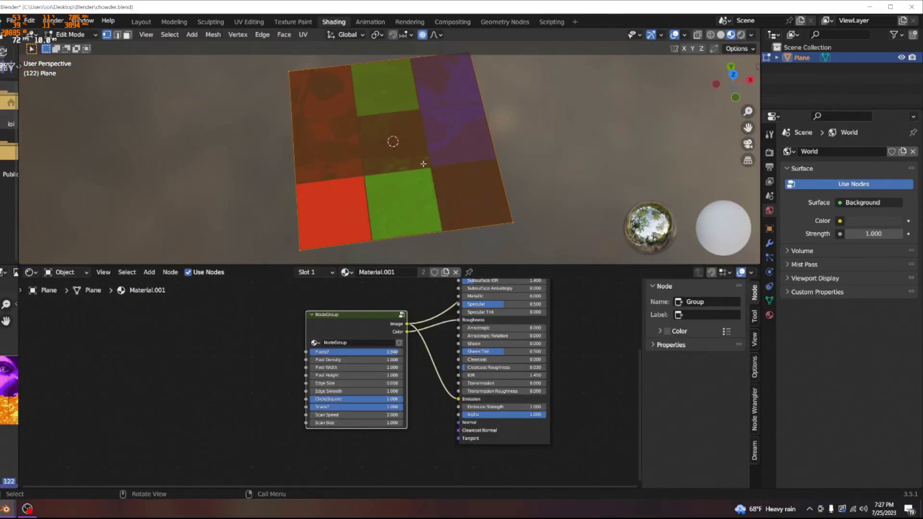
# Take the plane out of Edit Mode and open the node group at its Brick Texture node
pyautogui.press('Tab')
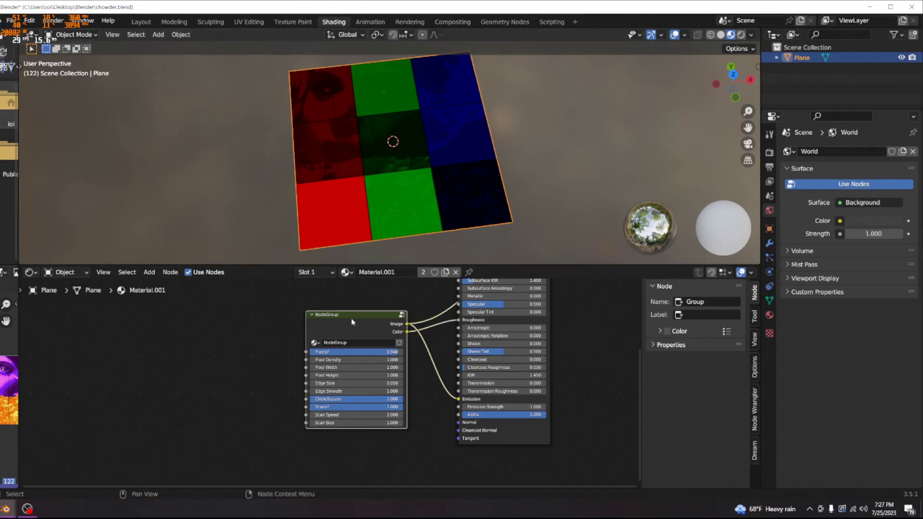
pyautogui.press('Tab')
pyautogui.scroll(3, 353, 381)
pyautogui.scroll(2, 402, 374)
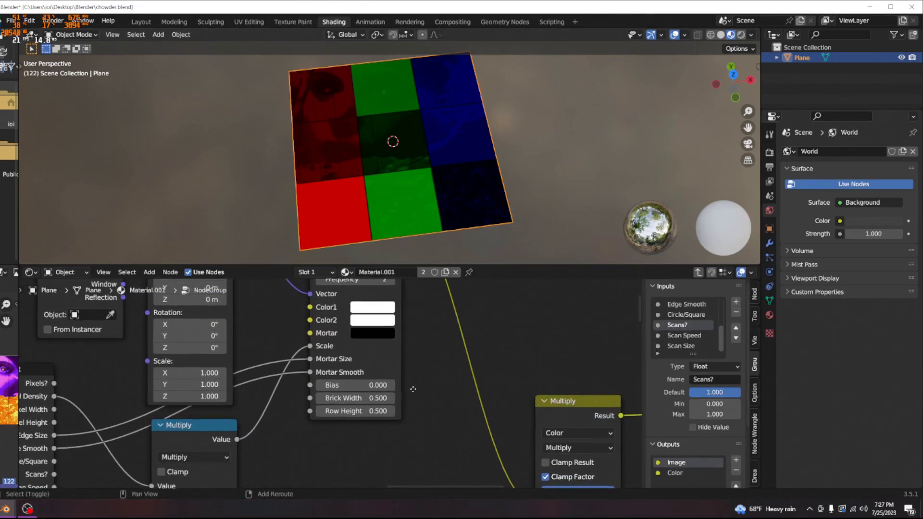
# Try a Brick Texture Row Height of 0.250 and higher values, then set it back to 0.5 and recheck the group's inputs
pyautogui.moveTo(363, 401)
pyautogui.mouseDown()
pyautogui.moveTo(336, 401)
pyautogui.moveTo(380, 401)
pyautogui.moveTo(364, 401)
pyautogui.mouseUp()
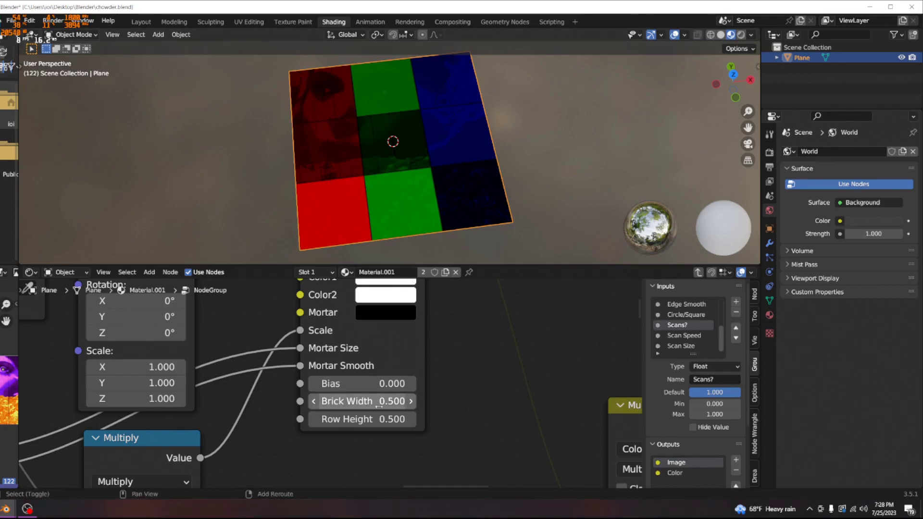
pyautogui.moveTo(363, 419); pyautogui.dragTo(352, 419)
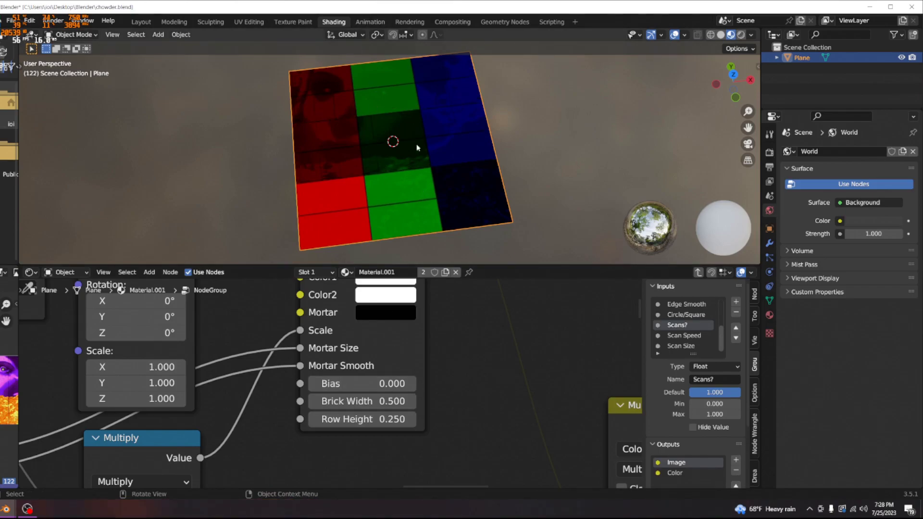
pyautogui.moveTo(493, 219); pyautogui.dragTo(481, 226, button='middle')
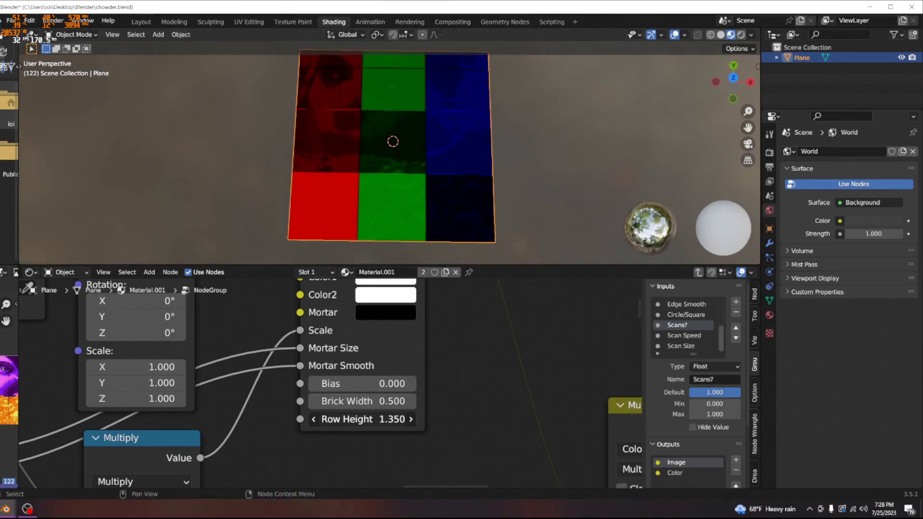
pyautogui.click(378, 419)
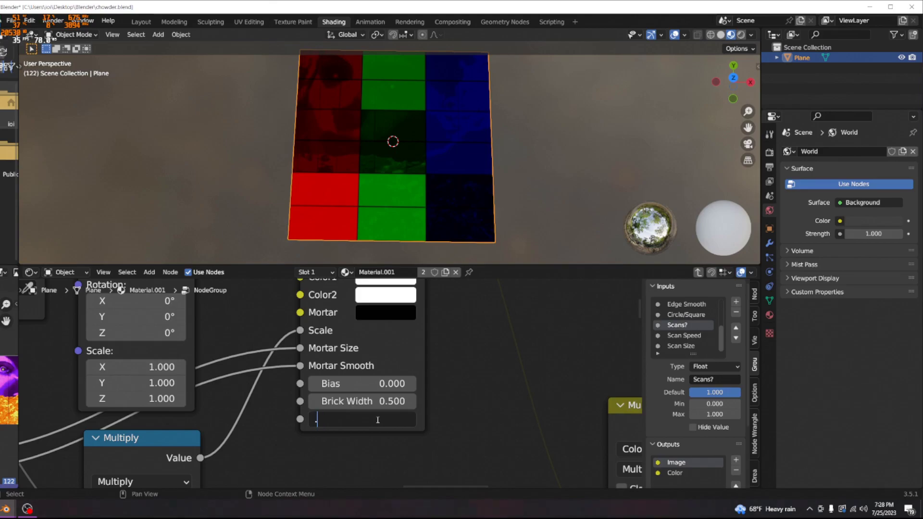
pyautogui.press('Tab')
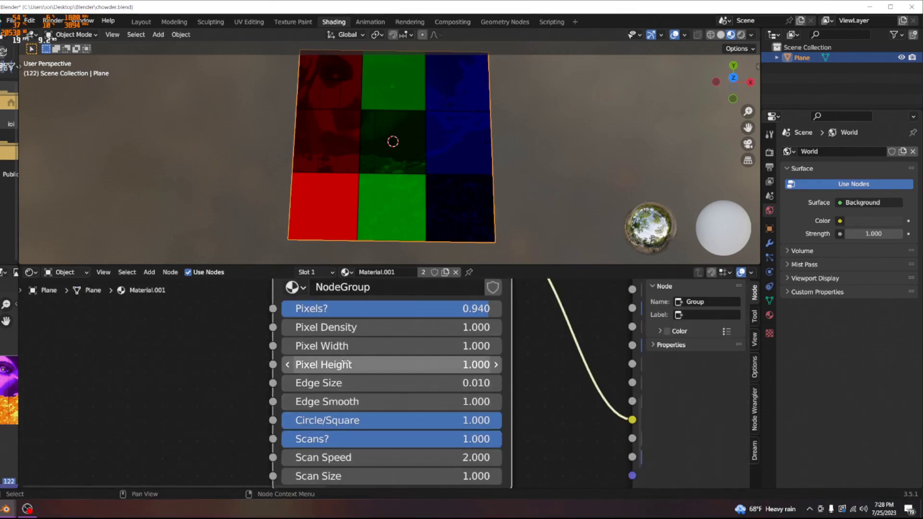
pyautogui.press('Tab')
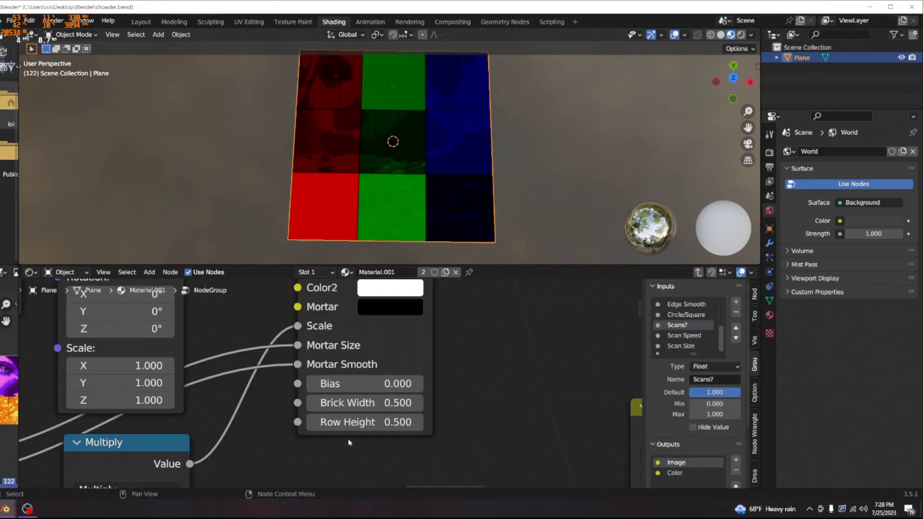
pyautogui.scroll(-5, 298, 448)
pyautogui.moveTo(298, 448); pyautogui.dragTo(451, 329, button='middle')
pyautogui.moveTo(64, 433); pyautogui.dragTo(370, 319, button='middle')
pyautogui.scroll(4, 331, 338)
pyautogui.moveTo(383, 369); pyautogui.dragTo(283, 409, button='middle')
pyautogui.scroll(1, 308, 401)
pyautogui.scroll(-5, 288, 409)
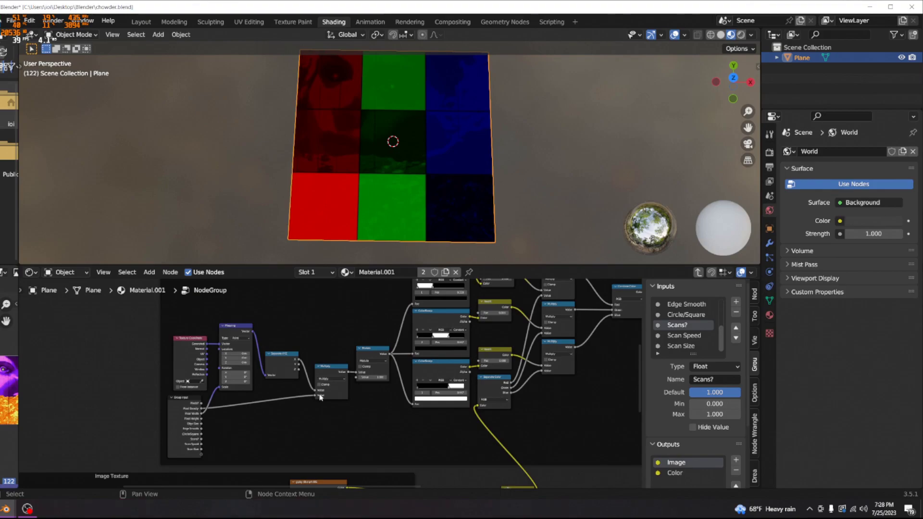
pyautogui.scroll(2, 331, 378)
pyautogui.moveTo(330, 378); pyautogui.dragTo(393, 391, button='middle')
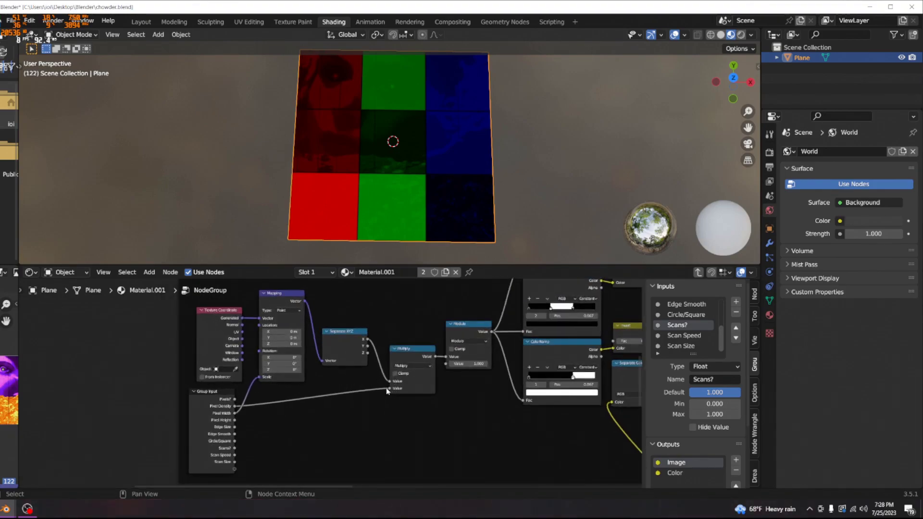
pyautogui.moveTo(391, 388); pyautogui.dragTo(390, 388)
pyautogui.scroll(1, 337, 385)
pyautogui.moveTo(362, 377); pyautogui.dragTo(375, 390, button='middle')
pyautogui.scroll(3, 435, 377)
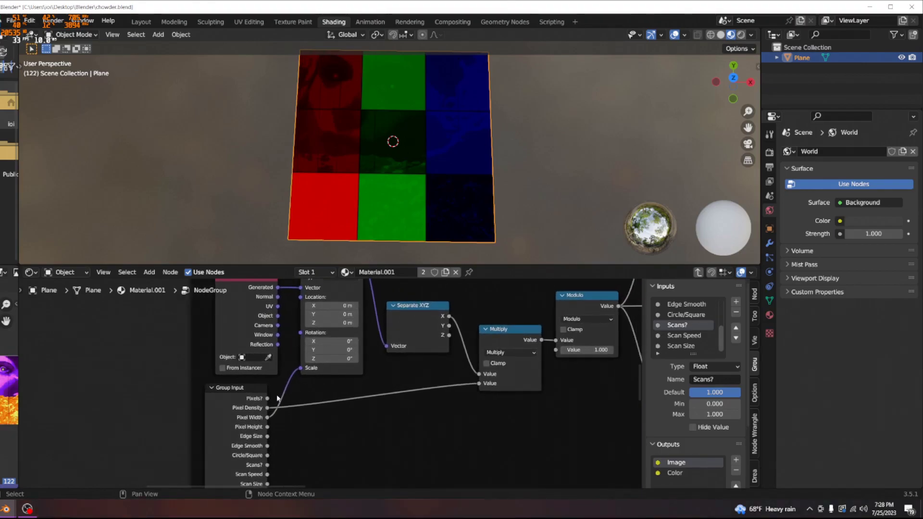
pyautogui.scroll(3, 300, 387)
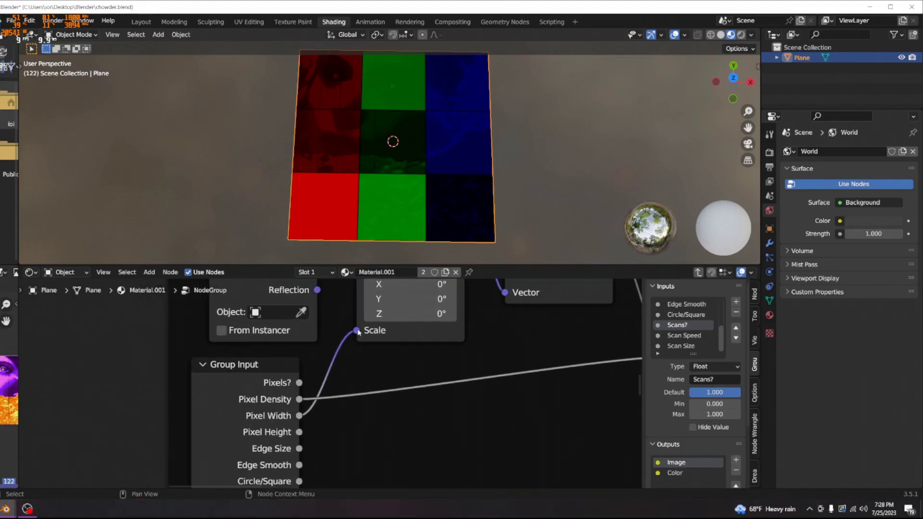
pyautogui.moveTo(343, 356); pyautogui.dragTo(345, 366)
pyautogui.scroll(-3, 347, 375)
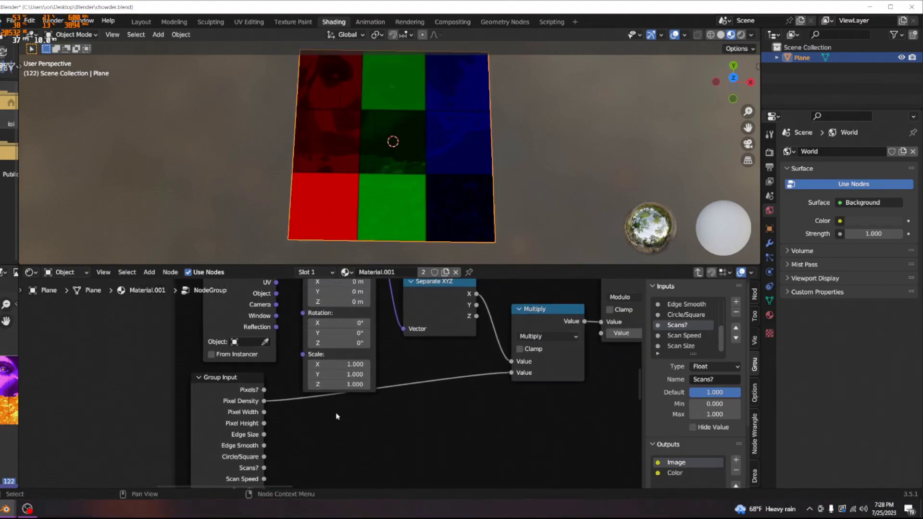
pyautogui.click(265, 415)
pyautogui.moveTo(307, 355); pyautogui.dragTo(348, 374)
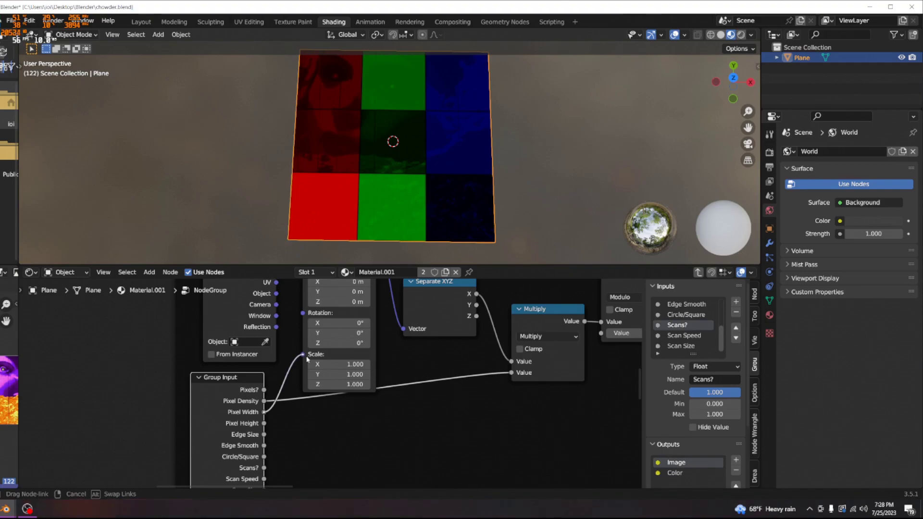
pyautogui.moveTo(306, 359); pyautogui.dragTo(303, 355)
# Try a Pixel Width of 2 on the NodeGroup, set it back to 1 and reopen the group
pyautogui.press('Tab')
pyautogui.moveTo(382, 351)
pyautogui.mouseDown()
pyautogui.moveTo(449, 351)
pyautogui.moveTo(373, 351)
pyautogui.moveTo(411, 351)
pyautogui.moveTo(396, 351)
pyautogui.mouseUp()
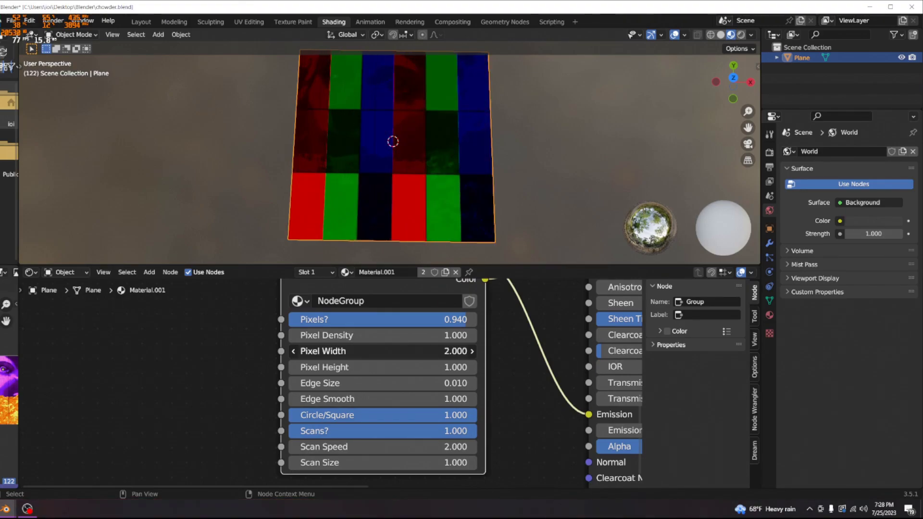
pyautogui.moveTo(396, 351); pyautogui.dragTo(349, 351)
pyautogui.press('Tab')
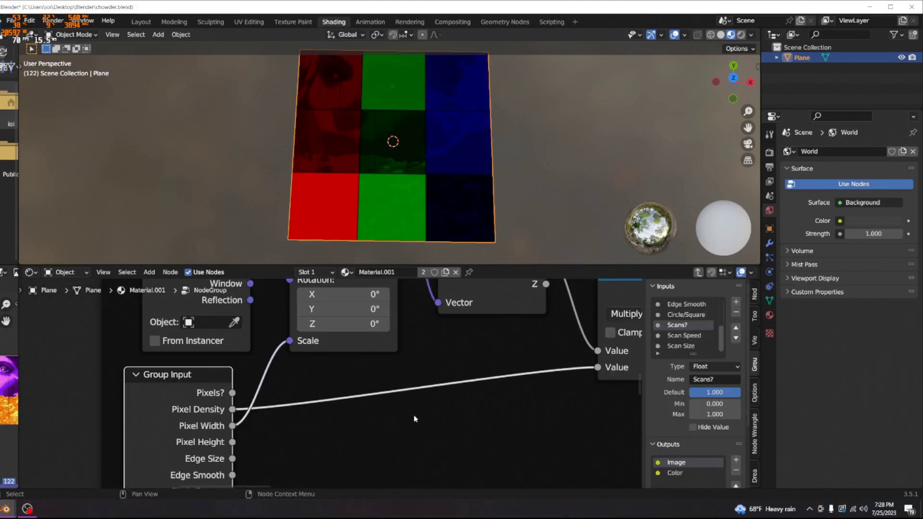
# Duplicate the Multiply node that feeds the Brick Texture's Scale and change the copy's operation to Divide
pyautogui.scroll(-5, 410, 414)
pyautogui.moveTo(438, 389); pyautogui.dragTo(339, 419, button='middle')
pyautogui.scroll(-12, 338, 414)
pyautogui.moveTo(472, 327); pyautogui.dragTo(229, 396, button='middle')
pyautogui.scroll(8, 394, 385)
pyautogui.scroll(5, 376, 386)
pyautogui.scroll(1, 376, 386)
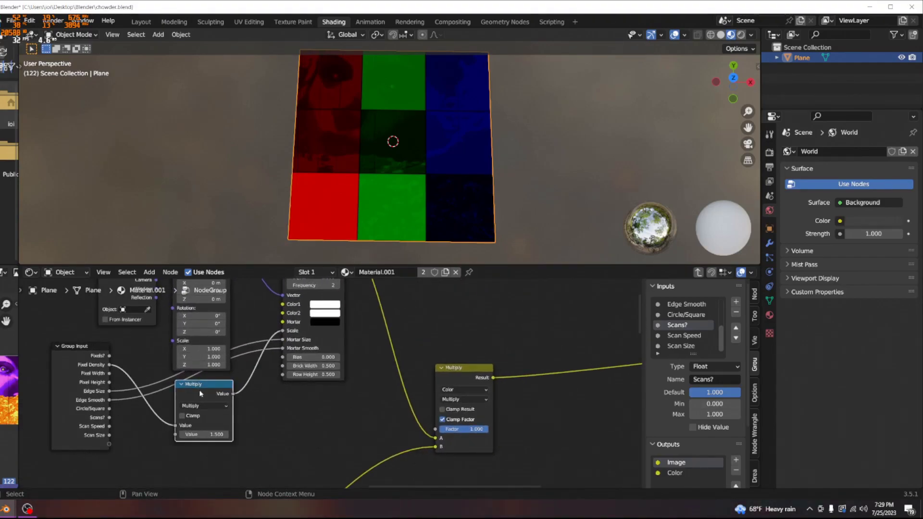
pyautogui.moveTo(210, 393); pyautogui.dragTo(209, 389)
pyautogui.click(217, 403)
pyautogui.press('Escape')
pyautogui.hotkey('shift', 'd')
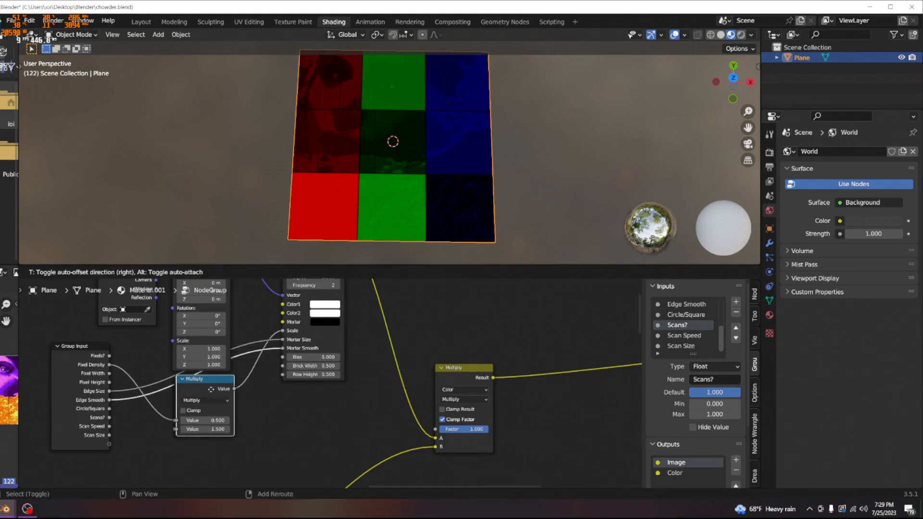
pyautogui.click(282, 417)
pyautogui.click(278, 424)
pyautogui.click(283, 343)
pyautogui.click(277, 424)
pyautogui.click(283, 350)
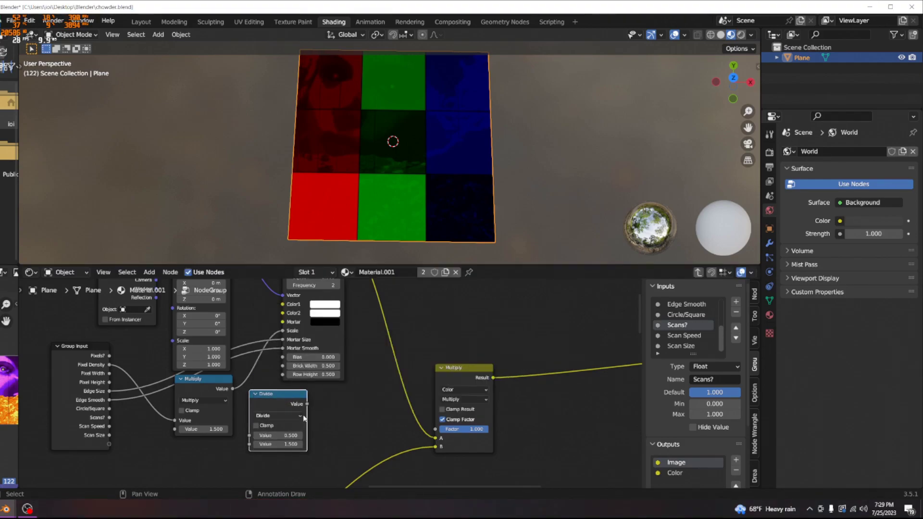
pyautogui.moveTo(286, 366); pyautogui.dragTo(283, 366)
pyautogui.moveTo(276, 407); pyautogui.dragTo(246, 428)
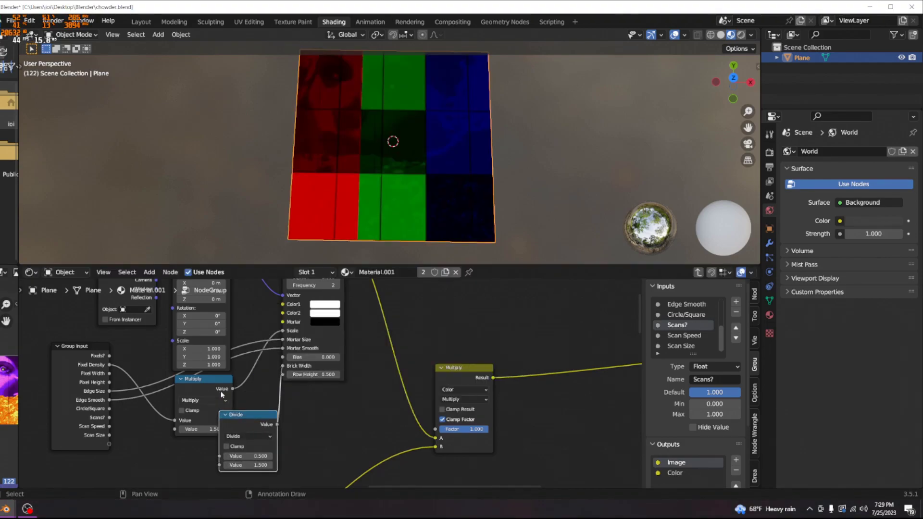
pyautogui.moveTo(105, 366); pyautogui.dragTo(115, 378)
pyautogui.moveTo(215, 468); pyautogui.dragTo(219, 465)
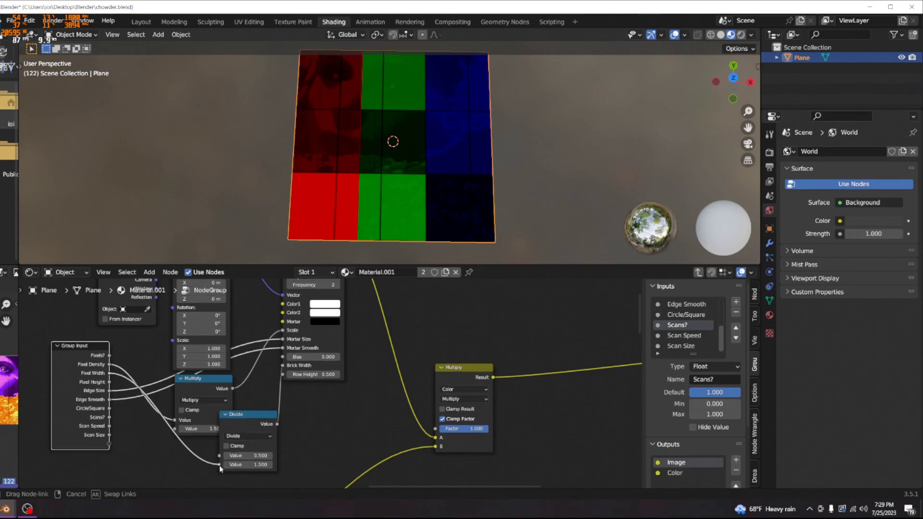
# Spread out the nodes around the Brick Texture, with Multiply above the Group Input's edge links and Divide below, then leave the group
pyautogui.scroll(-2, 318, 412)
pyautogui.scroll(3, 319, 412)
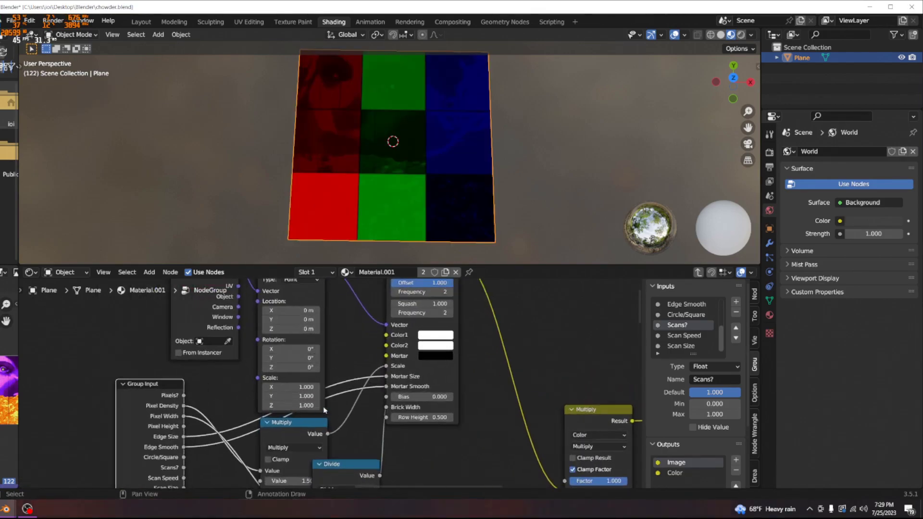
pyautogui.moveTo(298, 429); pyautogui.dragTo(301, 431)
pyautogui.scroll(-4, 299, 428)
pyautogui.moveTo(248, 316); pyautogui.dragTo(176, 291)
pyautogui.moveTo(301, 316); pyautogui.dragTo(244, 302)
pyautogui.moveTo(304, 446); pyautogui.dragTo(279, 378)
pyautogui.moveTo(336, 465); pyautogui.dragTo(325, 446)
pyautogui.scroll(1, 306, 437)
pyautogui.moveTo(305, 436); pyautogui.dragTo(306, 366, button='middle')
pyautogui.scroll(4, 308, 371)
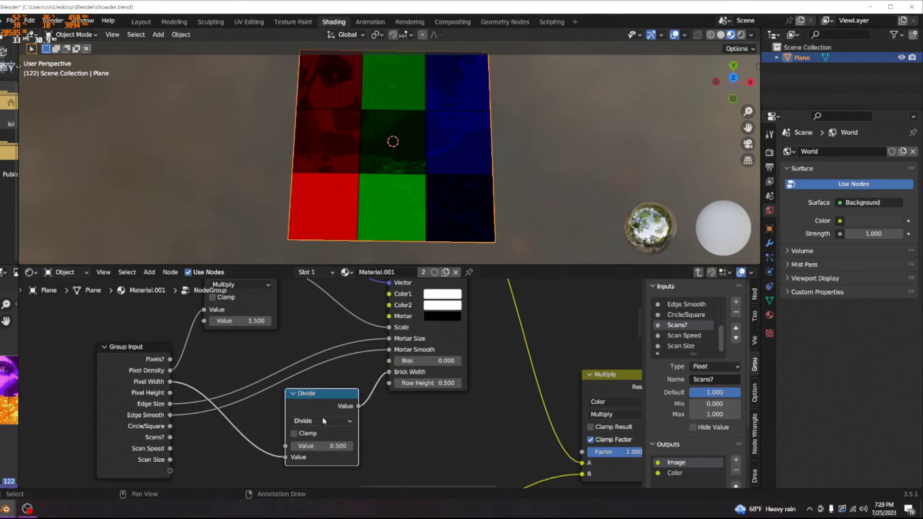
pyautogui.press('Tab')
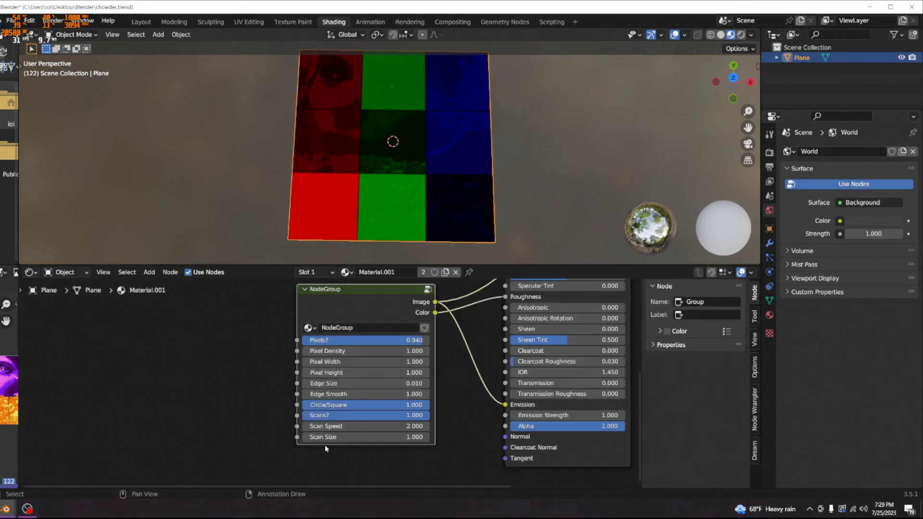
pyautogui.scroll(2, 323, 446)
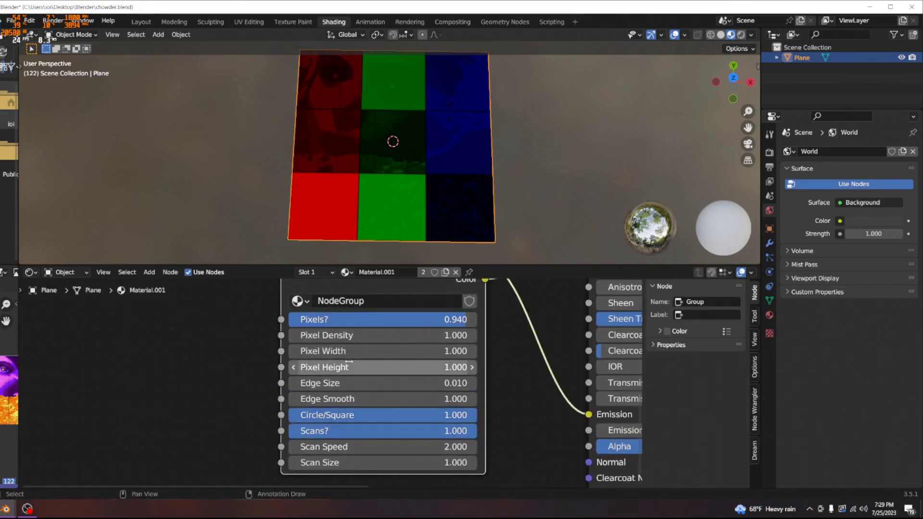
pyautogui.moveTo(347, 351)
pyautogui.mouseDown()
pyautogui.moveTo(529, 351)
pyautogui.moveTo(341, 351)
pyautogui.mouseUp()
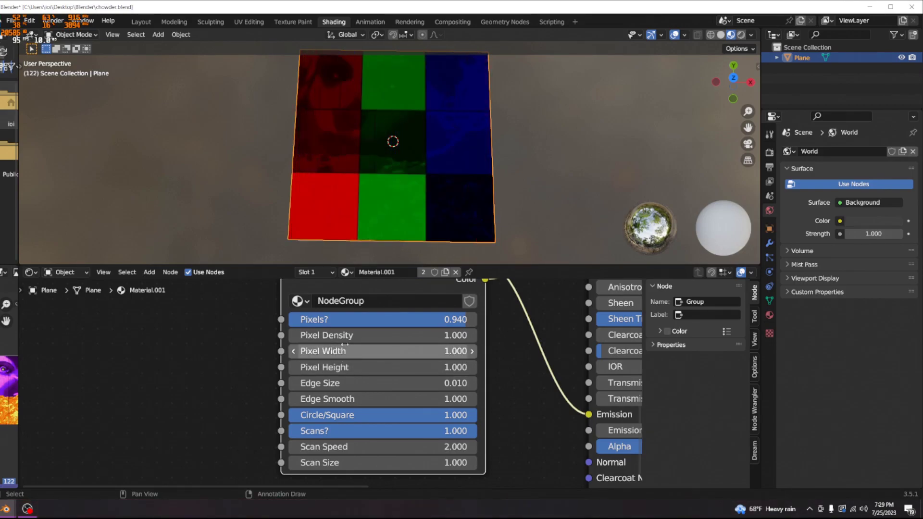
pyautogui.press('Tab')
pyautogui.scroll(3, 375, 399)
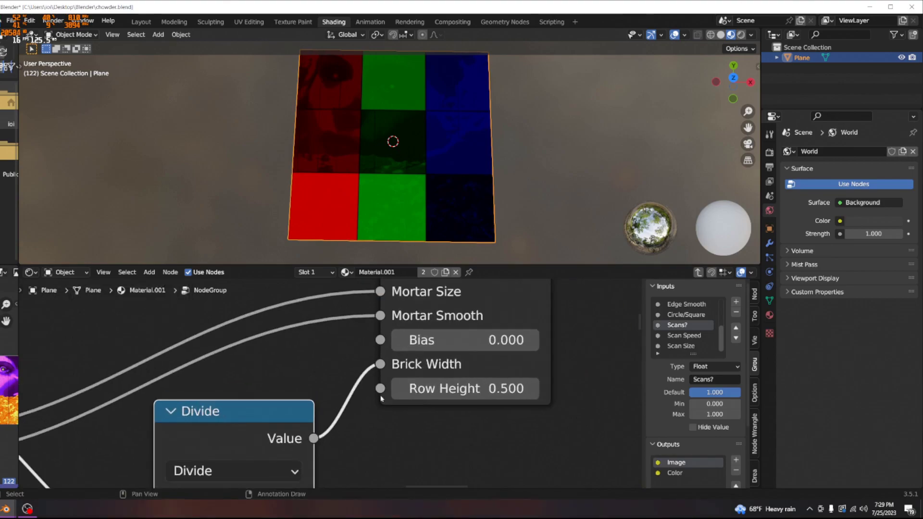
pyautogui.moveTo(384, 389); pyautogui.dragTo(271, 373)
pyautogui.click(478, 400)
pyautogui.click(478, 392)
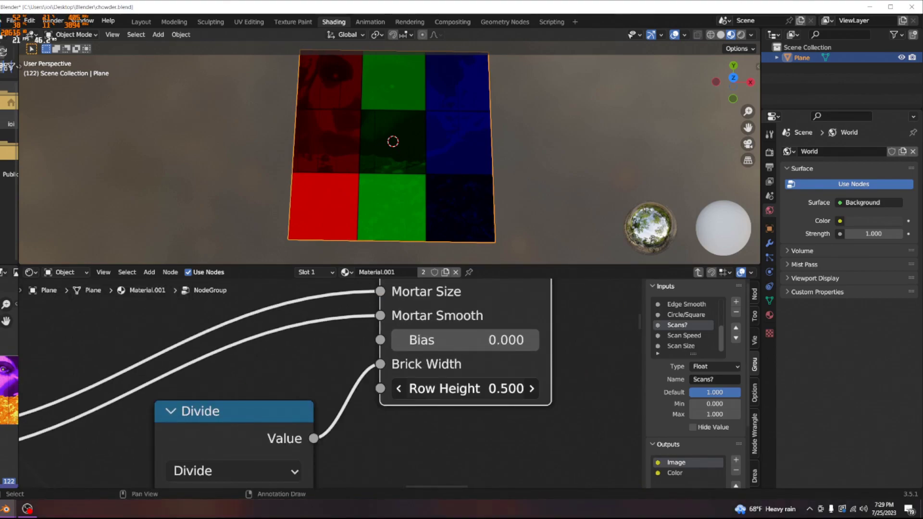
pyautogui.moveTo(478, 388); pyautogui.dragTo(411, 388)
pyautogui.scroll(-2, 459, 412)
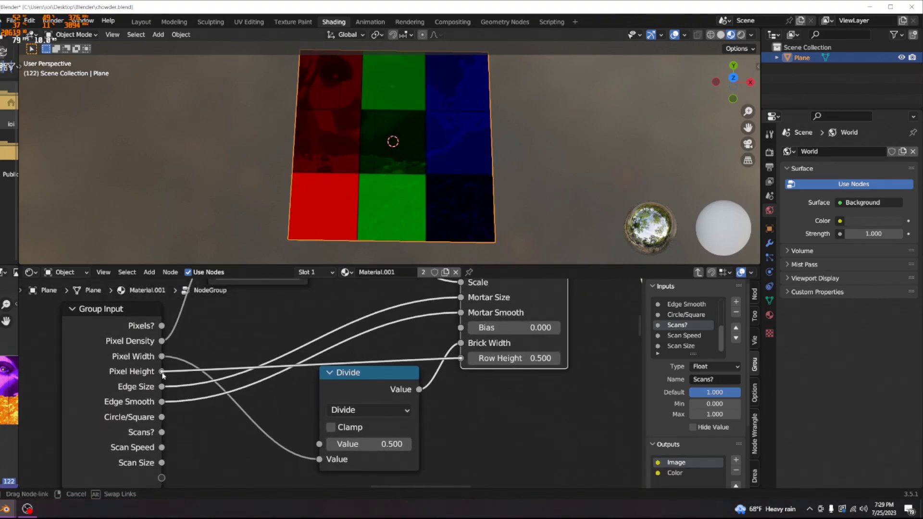
# Leave the node group and try different Pixel Height and Pixel Width values while viewing the plane at an angle
pyautogui.press('Tab')
pyautogui.scroll(2, 355, 356)
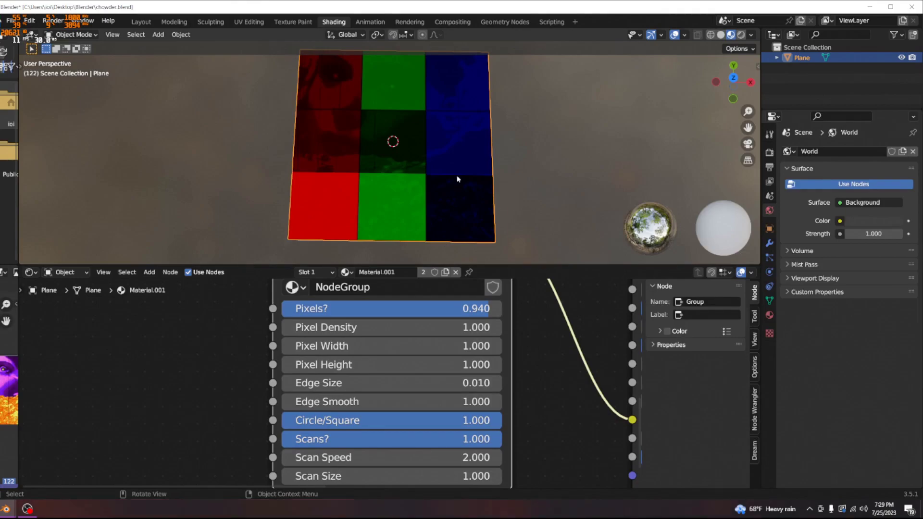
pyautogui.scroll(-4, 436, 141)
pyautogui.scroll(3, 437, 141)
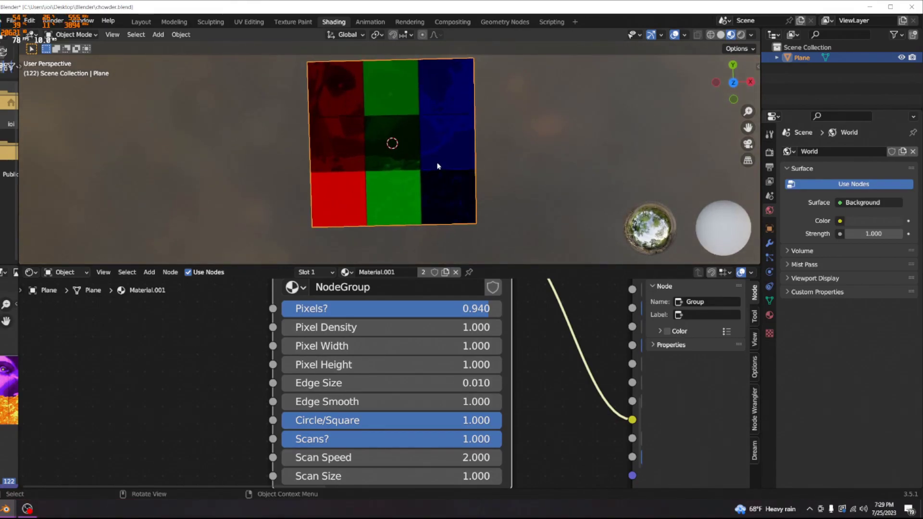
pyautogui.scroll(-4, 433, 172)
pyautogui.scroll(10, 433, 174)
pyautogui.scroll(-5, 432, 174)
pyautogui.moveTo(434, 198); pyautogui.dragTo(470, 171, button='middle')
pyautogui.scroll(-2, 362, 432)
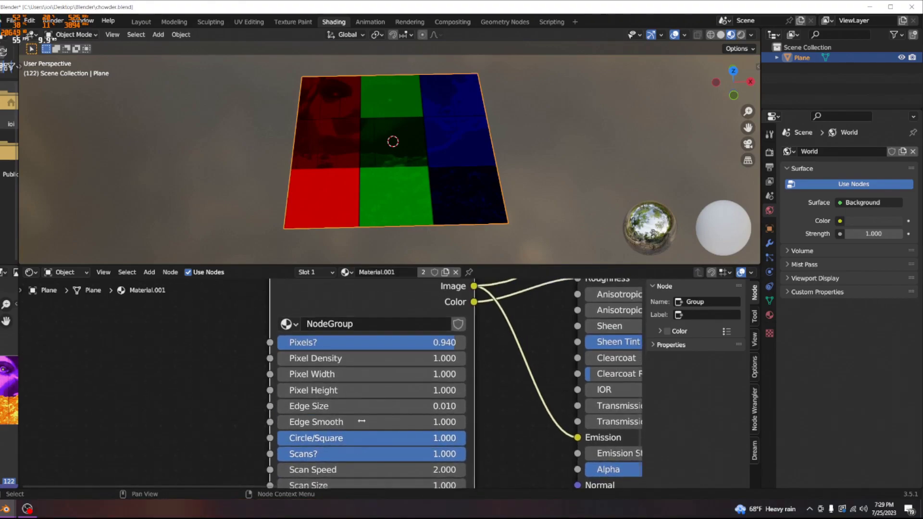
pyautogui.moveTo(365, 391); pyautogui.dragTo(491, 390)
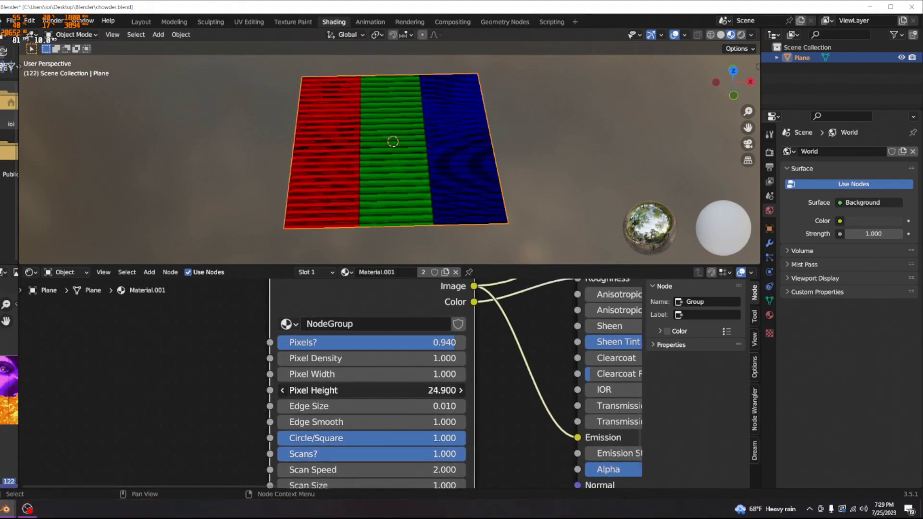
pyautogui.press('Escape')
pyautogui.moveTo(366, 374); pyautogui.dragTo(341, 374)
pyautogui.press('Escape')
# Look over the group's contents, return to the main material and set the node group's Pixels? value to 1.000
pyautogui.press('Tab')
pyautogui.scroll(-12, 341, 452)
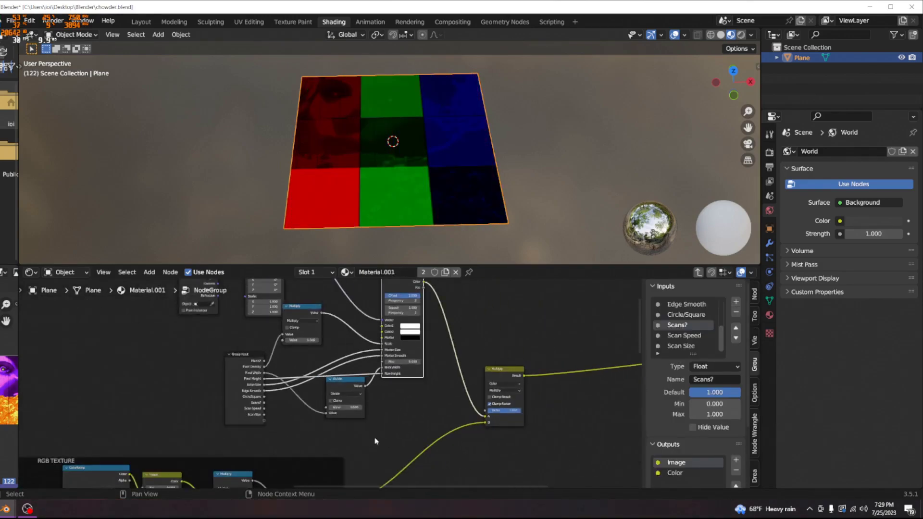
pyautogui.moveTo(375, 442); pyautogui.dragTo(425, 397, button='middle')
pyautogui.press('Tab')
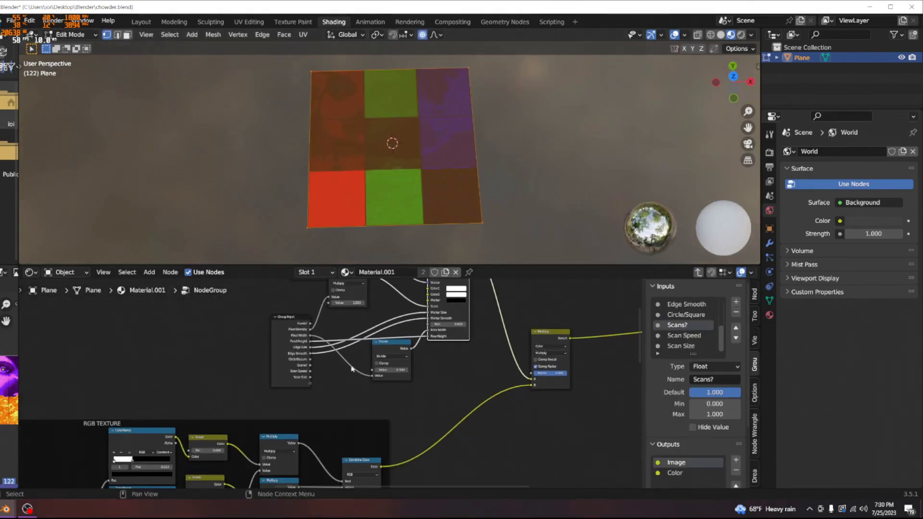
pyautogui.press('Tab')
pyautogui.press('Tab')
pyautogui.scroll(4, 337, 378)
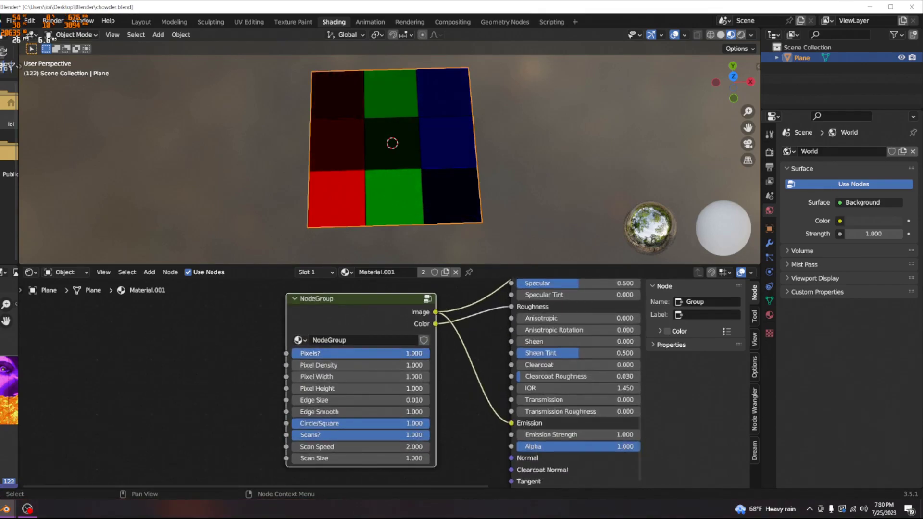
# Try changing the node group's Pixel Density and Pixel Width values
pyautogui.moveTo(361, 365); pyautogui.dragTo(500, 365)
pyautogui.rightClick(334, 365)
pyautogui.moveTo(338, 376)
pyautogui.mouseDown()
pyautogui.moveTo(385, 377)
pyautogui.moveTo(338, 377)
pyautogui.moveTo(385, 377)
pyautogui.moveTo(338, 377)
pyautogui.moveTo(380, 387)
pyautogui.moveTo(328, 388)
pyautogui.mouseUp()
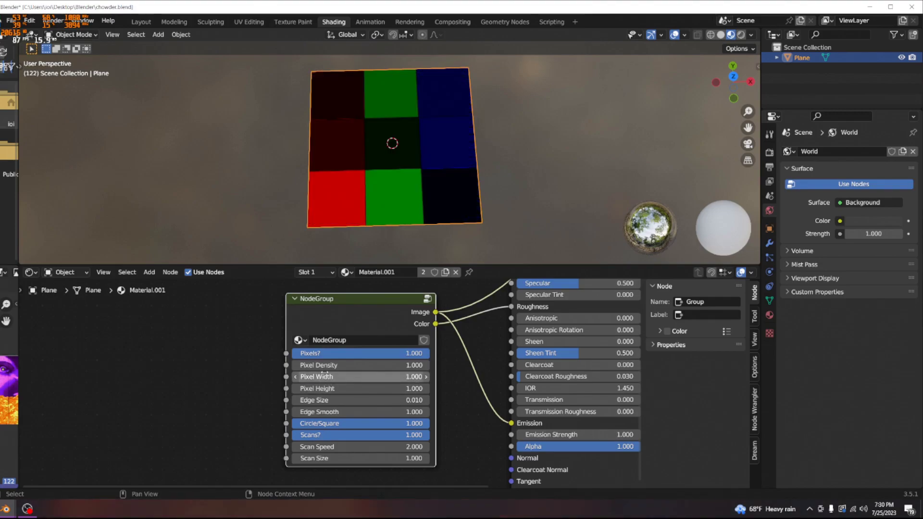
# Inside the node group, move the Pixel Density Multiply node closer to the Group Input in the Image Texture frame
pyautogui.press('Tab')
pyautogui.scroll(-10, 305, 382)
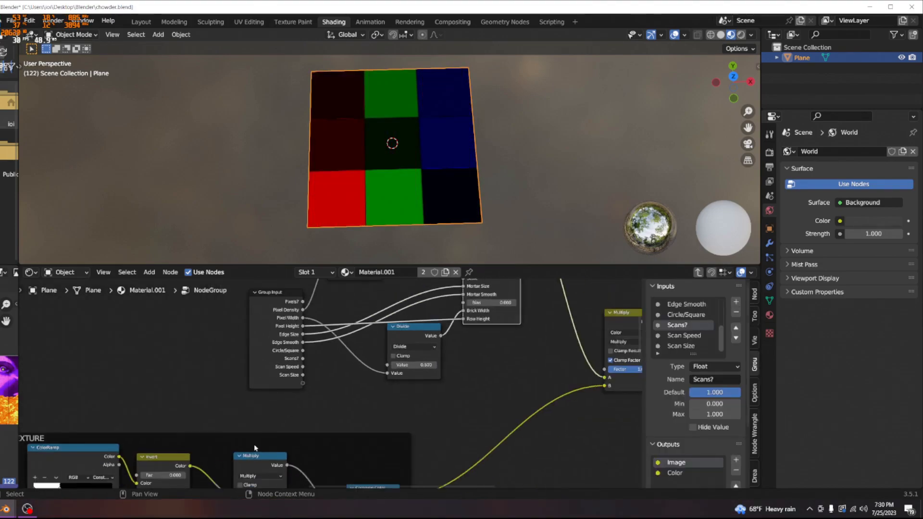
pyautogui.scroll(8, 260, 384)
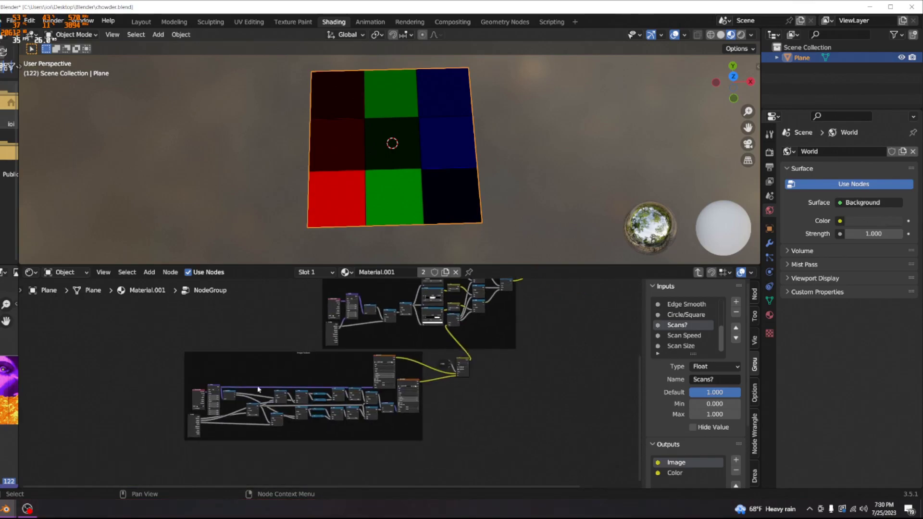
pyautogui.scroll(3, 288, 407)
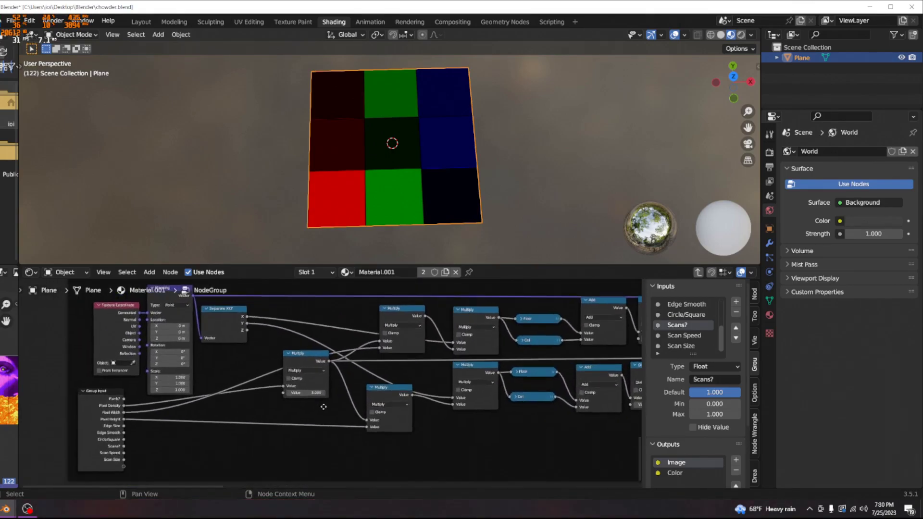
pyautogui.moveTo(356, 351); pyautogui.dragTo(315, 364)
pyautogui.moveTo(354, 415); pyautogui.dragTo(177, 424, button='middle')
pyautogui.scroll(3, 354, 382)
pyautogui.scroll(-2, 354, 382)
pyautogui.scroll(-2, 255, 416)
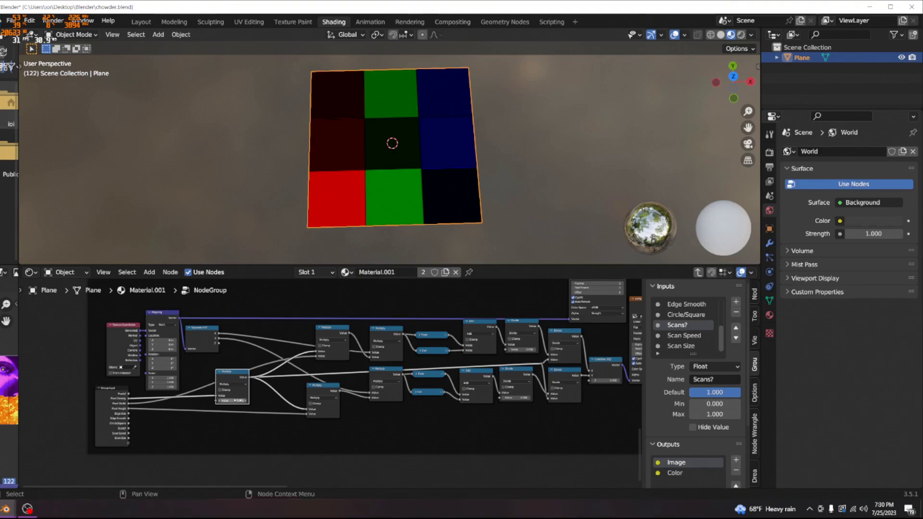
pyautogui.scroll(-1, 433, 385)
pyautogui.moveTo(281, 411); pyautogui.dragTo(141, 414, button='middle')
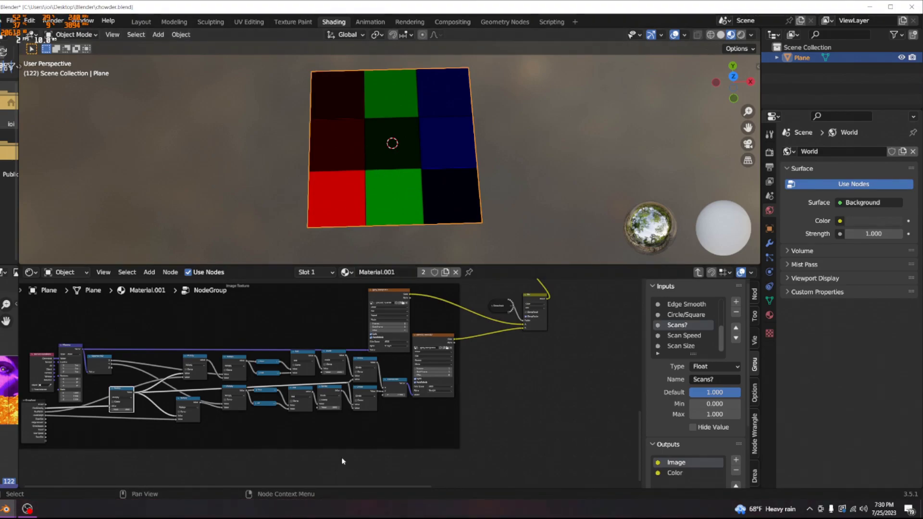
pyautogui.scroll(6, 377, 409)
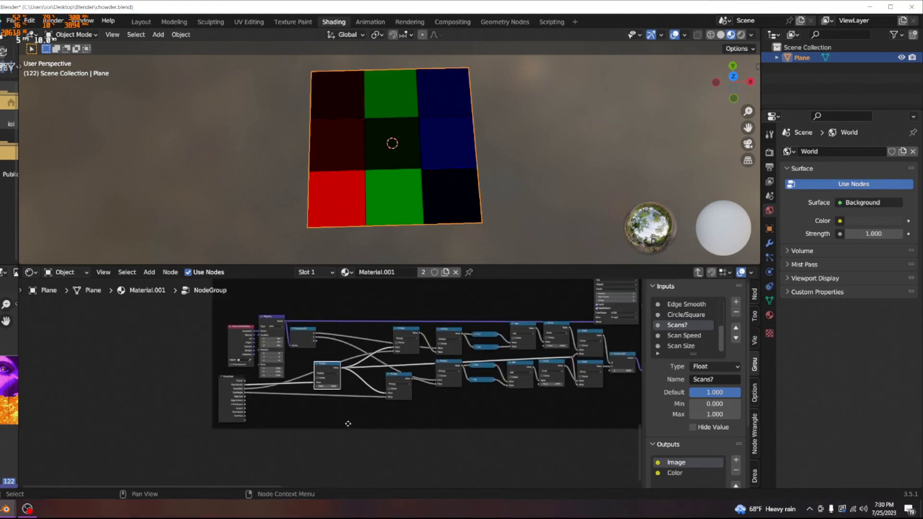
# Test the node group with a Pixel Width of 2.200 and reset it to 1
pyautogui.press('Tab')
pyautogui.moveTo(336, 376); pyautogui.dragTo(377, 376)
pyautogui.press('Tab')
pyautogui.scroll(-6, 330, 392)
pyautogui.press('Tab')
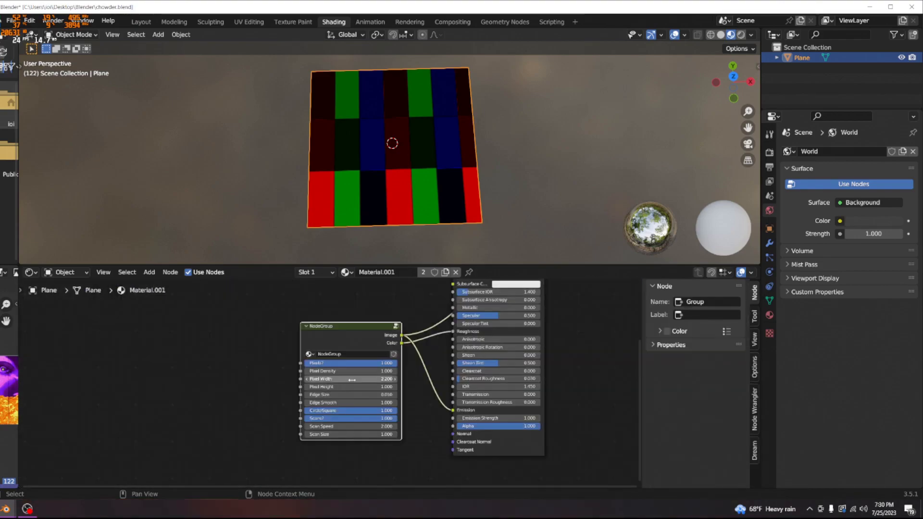
pyautogui.write('1')
pyautogui.press('Return')
# Inside the node group, duplicate the Pixel Density Multiply node and place the copy below the original
pyautogui.press('Tab')
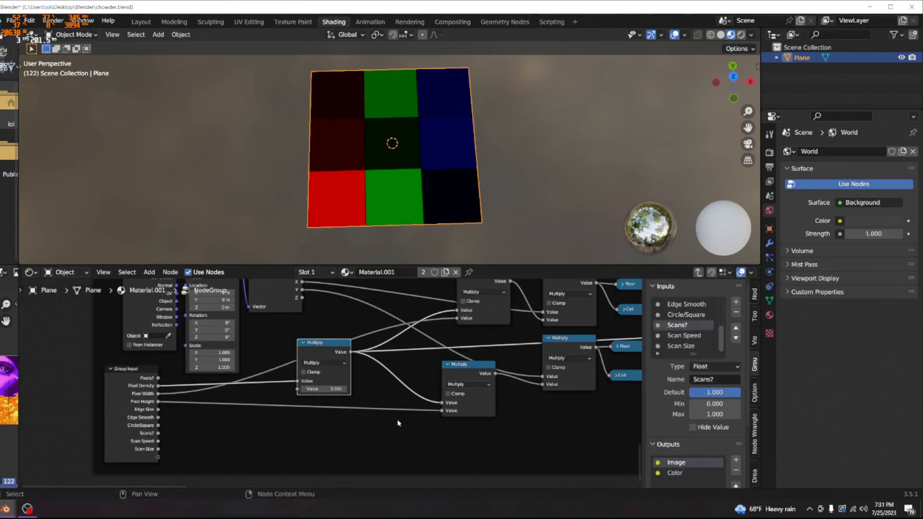
pyautogui.moveTo(367, 408); pyautogui.dragTo(351, 389, button='middle')
pyautogui.moveTo(404, 369); pyautogui.dragTo(401, 376)
pyautogui.moveTo(416, 384); pyautogui.dragTo(523, 420, button='middle')
pyautogui.scroll(1, 344, 377)
pyautogui.moveTo(346, 372); pyautogui.dragTo(416, 352, button='middle')
pyautogui.moveTo(417, 354); pyautogui.dragTo(396, 366)
pyautogui.hotkey('shift', 'd')
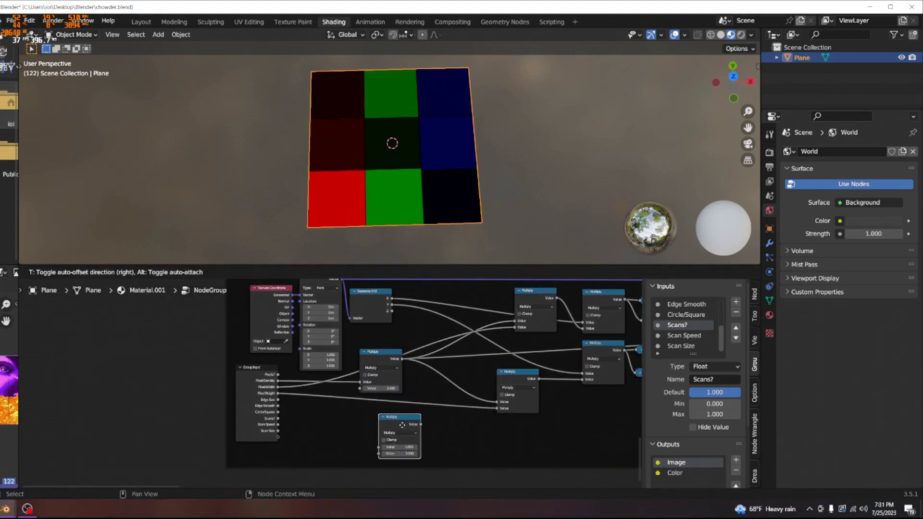
pyautogui.click(390, 426)
pyautogui.scroll(2, 385, 423)
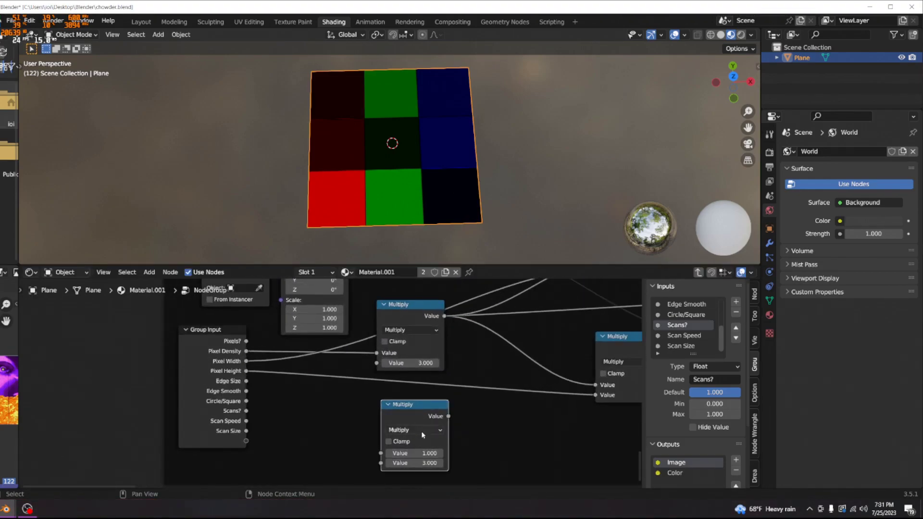
pyautogui.moveTo(466, 428); pyautogui.dragTo(311, 463, button='middle')
pyautogui.moveTo(256, 457)
pyautogui.mouseDown()
pyautogui.moveTo(308, 423)
pyautogui.moveTo(341, 362)
pyautogui.moveTo(277, 469)
pyautogui.mouseUp()
# Add a reroute point on the Pixel Density Multiply node's long output link and place it between the two rows of nodes
pyautogui.moveTo(337, 335)
pyautogui.keyDown('shift'); pyautogui.mouseDown(button='right')
pyautogui.moveTo(334, 374)
pyautogui.moveTo(347, 382)
pyautogui.mouseUp(button='right'); pyautogui.keyUp('shift')
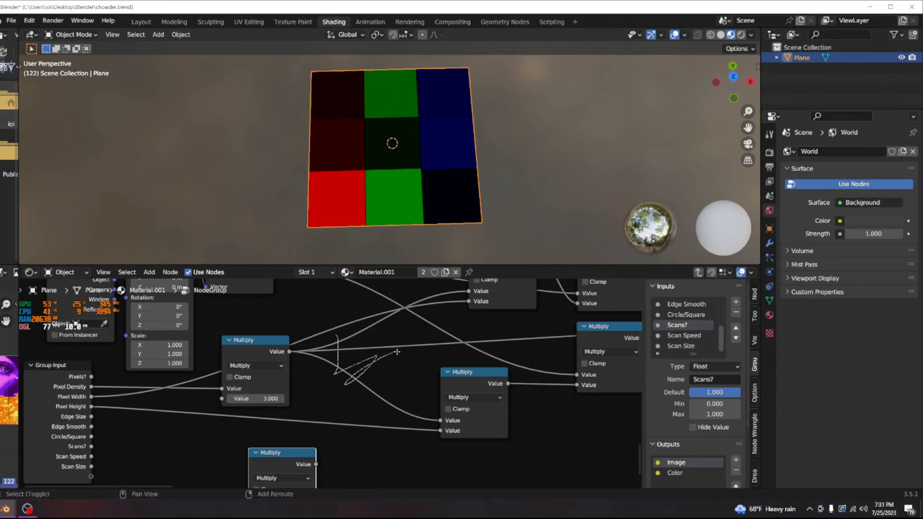
pyautogui.keyDown('shift'); pyautogui.moveTo(396, 356); pyautogui.dragTo(393, 358, button='right'); pyautogui.keyUp('shift')
pyautogui.moveTo(338, 353)
pyautogui.mouseDown()
pyautogui.moveTo(388, 354)
pyautogui.moveTo(346, 357)
pyautogui.mouseUp()
pyautogui.press('g')
pyautogui.click(415, 367)
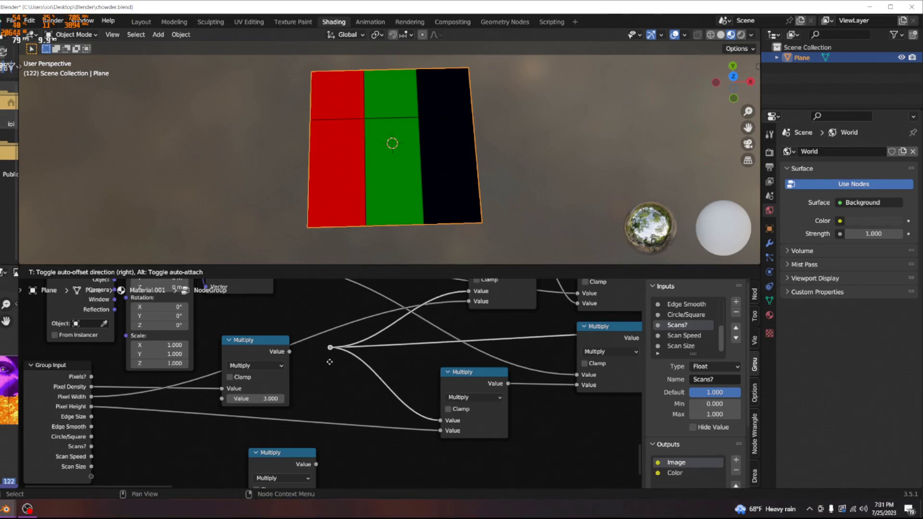
pyautogui.click(337, 362)
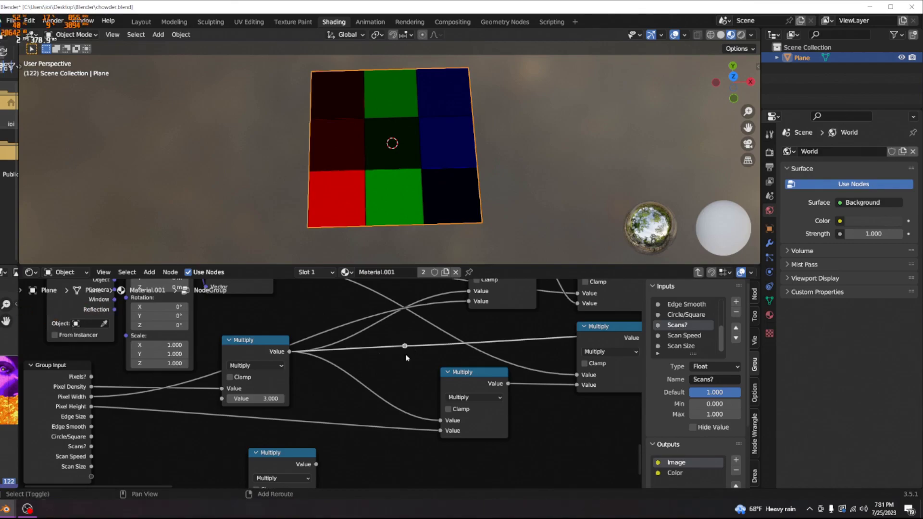
pyautogui.press('Home')
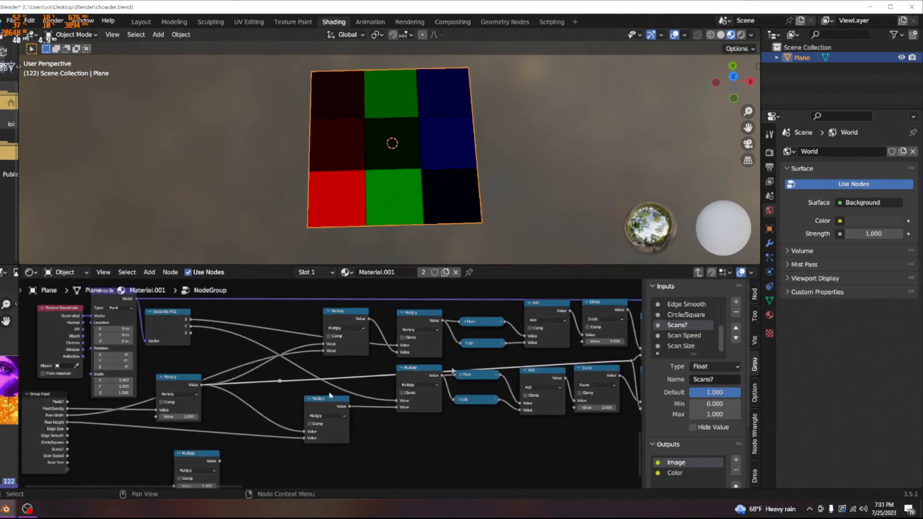
pyautogui.press('g')
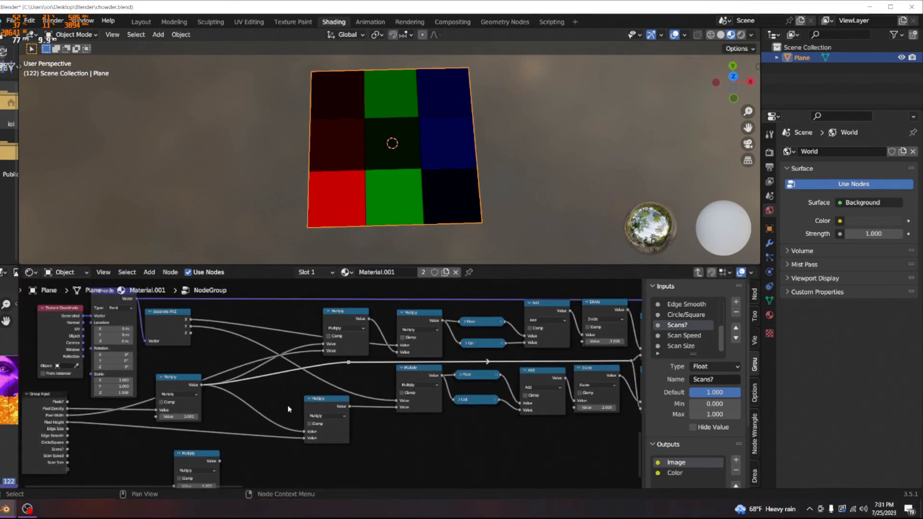
# Try the duplicated Multiply node between the Pixel Density Multiply and the Pixel Width and Height Multiply nodes, and delete it
pyautogui.moveTo(290, 411); pyautogui.dragTo(360, 410, button='middle')
pyautogui.scroll(5, 348, 380)
pyautogui.moveTo(216, 385); pyautogui.dragTo(197, 344)
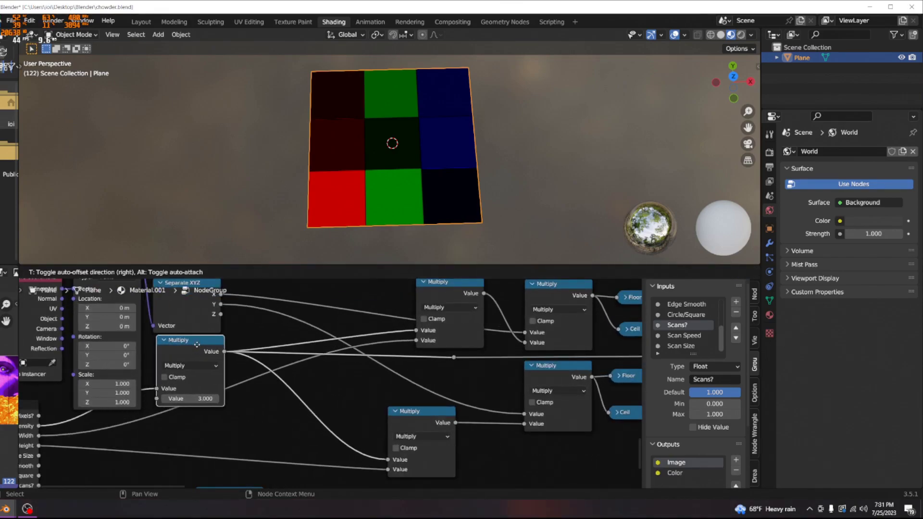
pyautogui.click(197, 345)
pyautogui.scroll(-3, 336, 408)
pyautogui.moveTo(282, 456); pyautogui.dragTo(424, 349)
pyautogui.scroll(2, 320, 394)
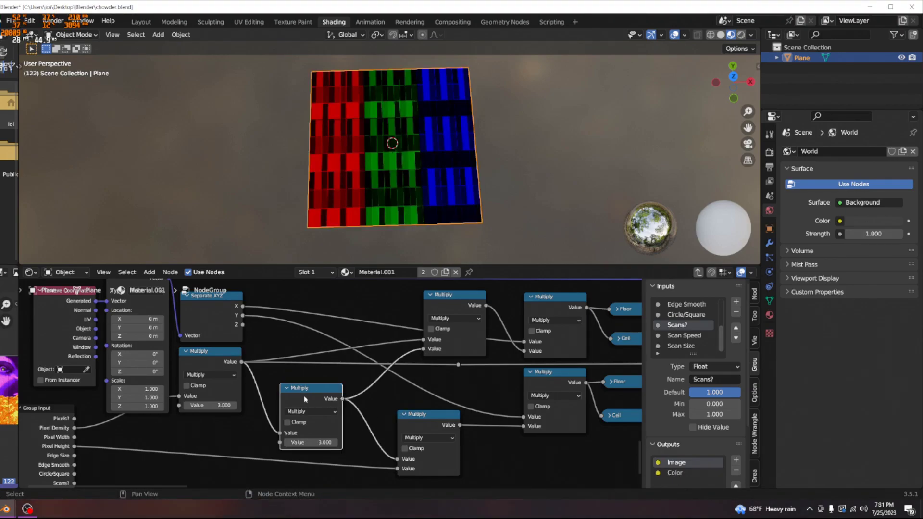
pyautogui.press('x')
pyautogui.moveTo(454, 348); pyautogui.dragTo(426, 359, button='middle')
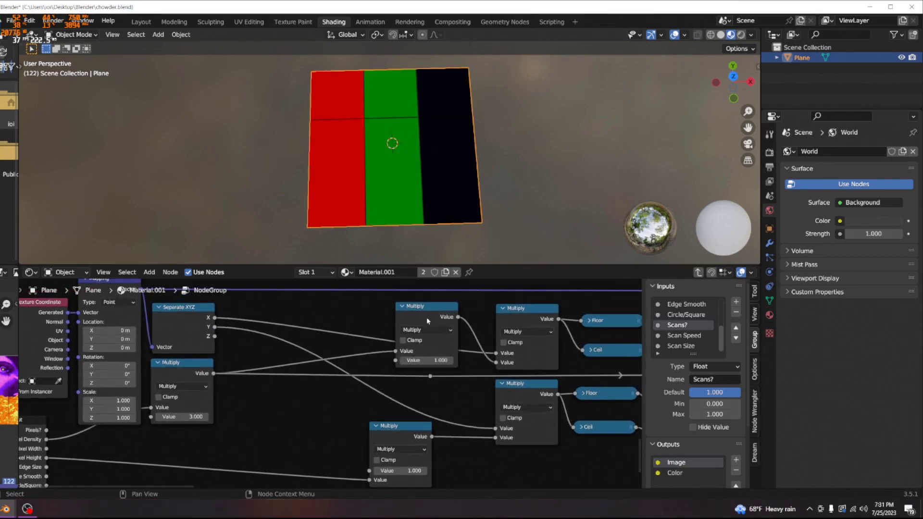
# Move the upper and lower Multiply nodes closer to the Group Input and try out their unconnected values
pyautogui.moveTo(419, 316); pyautogui.dragTo(379, 319)
pyautogui.moveTo(387, 361); pyautogui.dragTo(421, 361)
pyautogui.rightClick(387, 361)
pyautogui.scroll(-3, 388, 407)
pyautogui.moveTo(387, 453); pyautogui.dragTo(423, 452)
pyautogui.rightClick(387, 453)
pyautogui.moveTo(383, 426); pyautogui.dragTo(350, 416)
pyautogui.scroll(4, 292, 436)
pyautogui.scroll(-4, 288, 438)
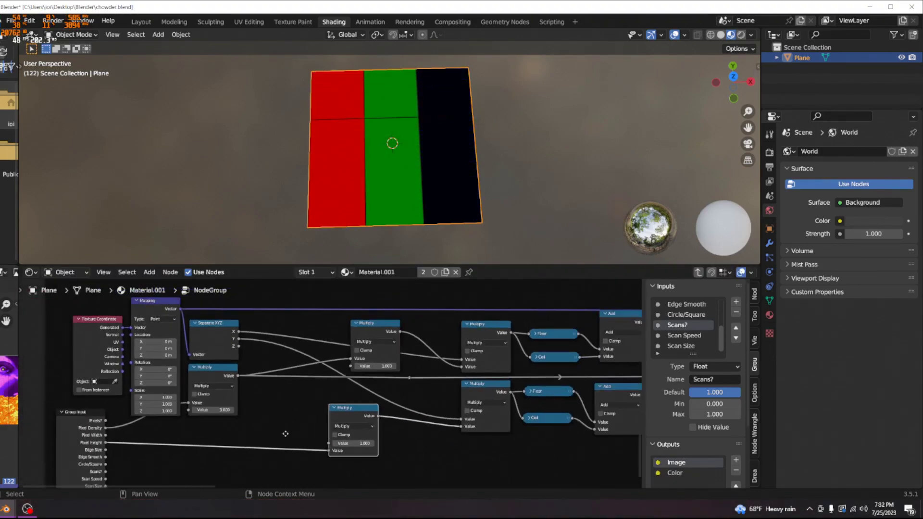
# Reconnect the Pixel Density Multiply output to the upper and lower Multiply nodes and move that node closer to them
pyautogui.moveTo(283, 438); pyautogui.dragTo(293, 420, button='middle')
pyautogui.moveTo(248, 357); pyautogui.dragTo(264, 364)
pyautogui.moveTo(342, 427); pyautogui.dragTo(341, 425)
pyautogui.moveTo(423, 433); pyautogui.dragTo(401, 416, button='middle')
pyautogui.scroll(3, 345, 429)
pyautogui.scroll(-4, 345, 428)
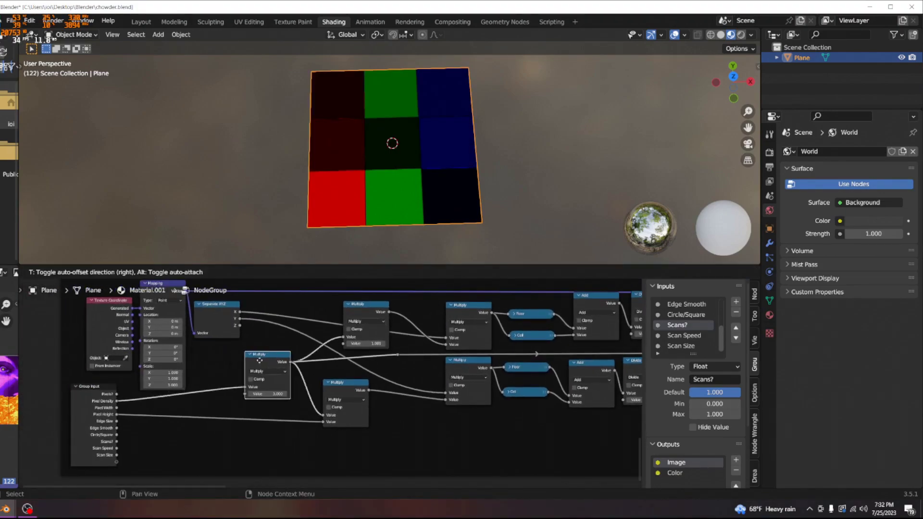
# Connect Pixel Width to the upper Multiply node's second value and space out the Pixel Density and lower Multiply nodes
pyautogui.scroll(2, 197, 342)
pyautogui.scroll(-2, 224, 403)
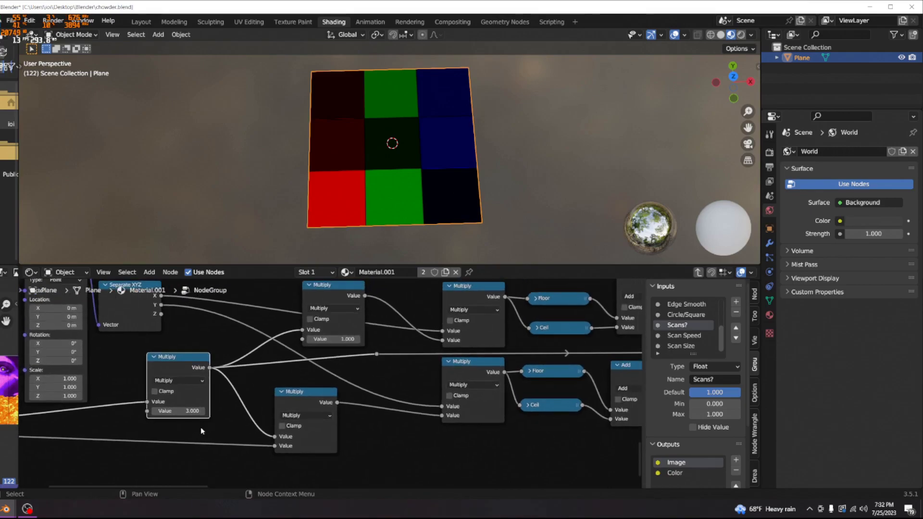
pyautogui.moveTo(271, 410); pyautogui.dragTo(303, 402, button='middle')
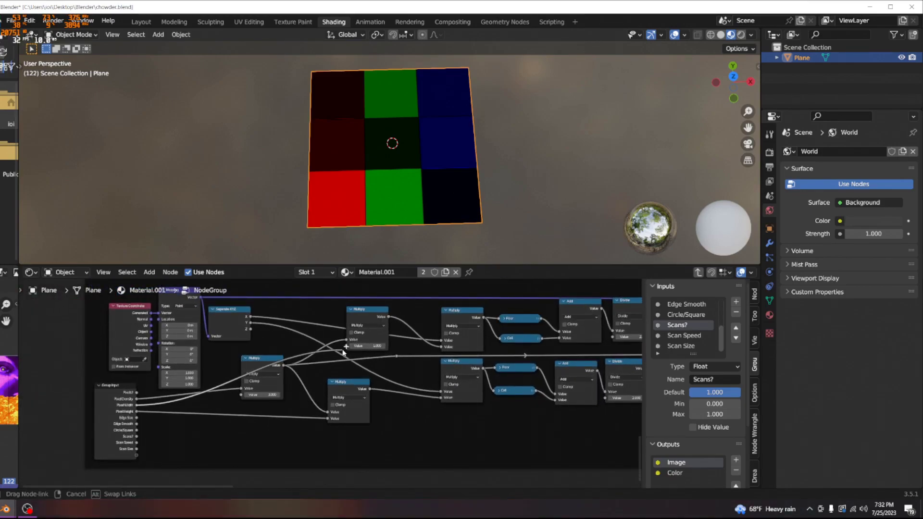
pyautogui.moveTo(266, 361); pyautogui.dragTo(233, 351)
pyautogui.moveTo(365, 383); pyautogui.dragTo(394, 389)
pyautogui.moveTo(395, 389); pyautogui.dragTo(311, 403, button='middle')
pyautogui.scroll(3, 311, 403)
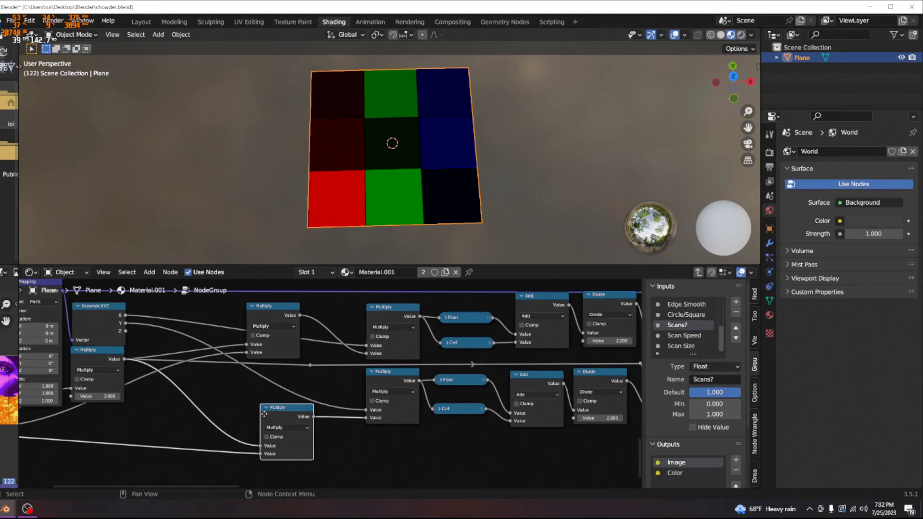
pyautogui.moveTo(298, 406); pyautogui.dragTo(267, 408)
pyautogui.moveTo(304, 411); pyautogui.dragTo(224, 422, button='middle')
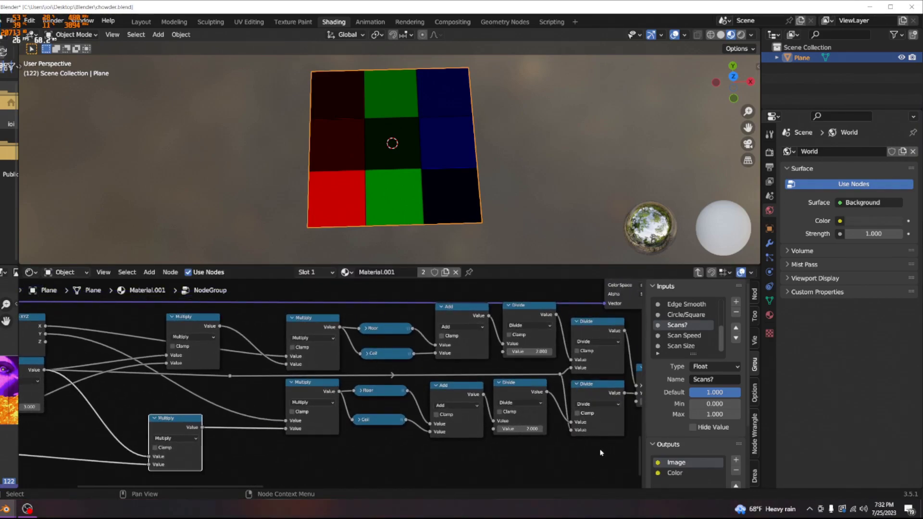
# Feed the reroute line from the upper Multiply node's output and disconnect it from the lower final Divide node
pyautogui.moveTo(603, 452); pyautogui.dragTo(563, 442, button='middle')
pyautogui.moveTo(134, 417); pyautogui.dragTo(128, 404)
pyautogui.click(189, 368)
pyautogui.moveTo(191, 366); pyautogui.dragTo(192, 366)
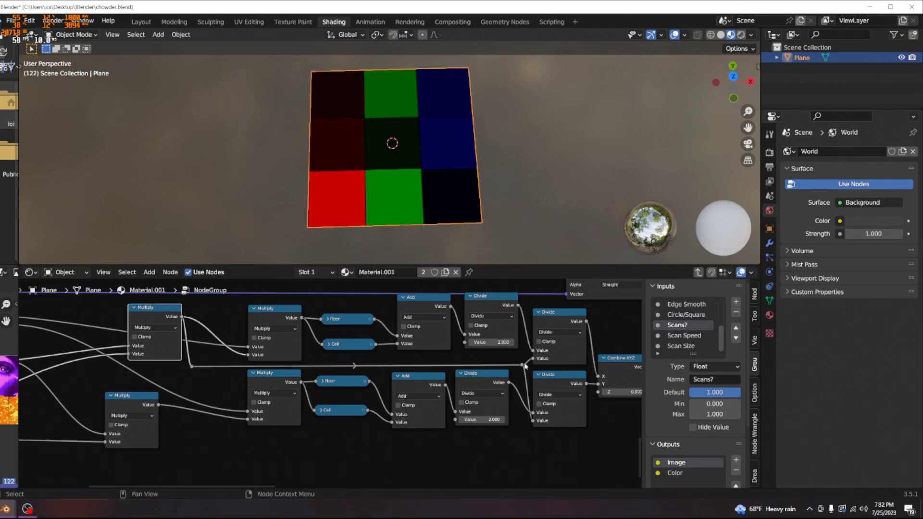
pyautogui.moveTo(529, 415); pyautogui.dragTo(529, 394)
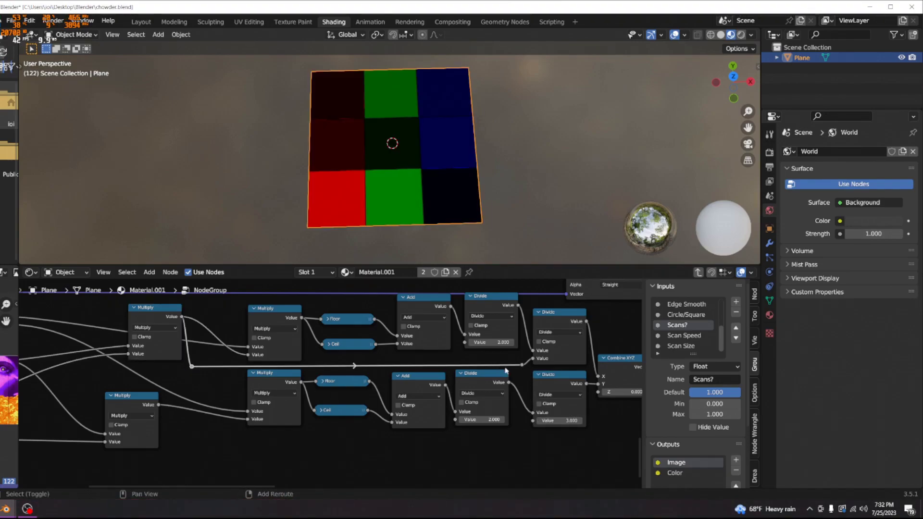
# Duplicate the reroute line and use it to connect the lower Multiply output to the lower final Divide node's second value
pyautogui.hotkey('shift', 'd')
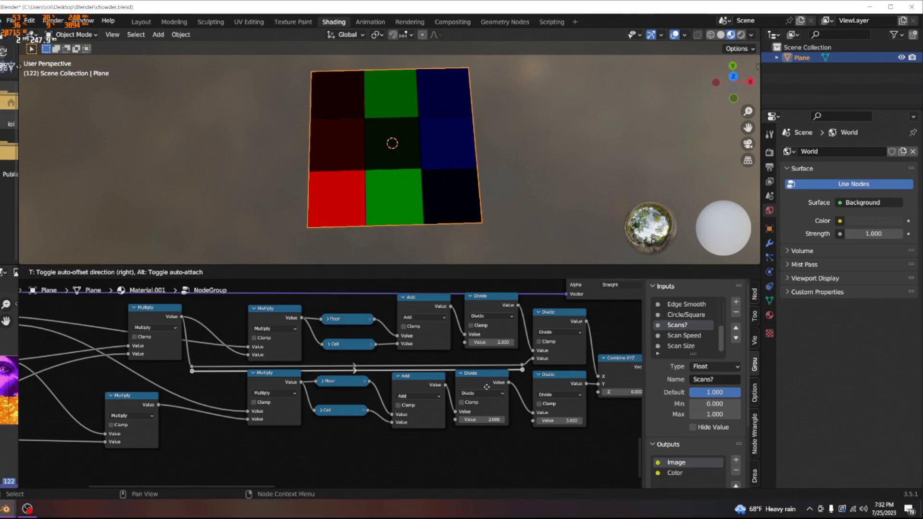
pyautogui.click(488, 390)
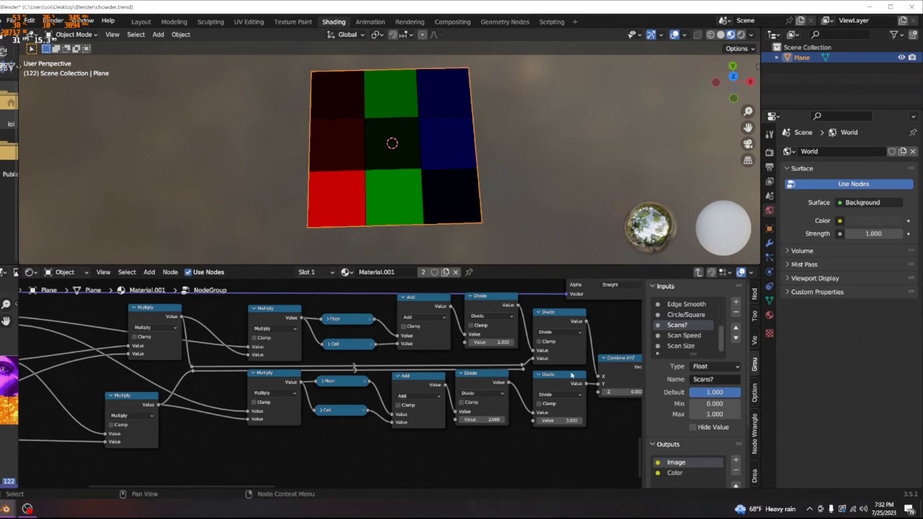
pyautogui.moveTo(532, 425); pyautogui.dragTo(532, 423)
# Move the Divide, Add, Floor, Ceil and Multiply nodes of the lower row slightly down, clear of the reroute lines
pyautogui.moveTo(478, 383); pyautogui.dragTo(485, 395)
pyautogui.moveTo(412, 385); pyautogui.dragTo(412, 396)
pyautogui.moveTo(336, 381); pyautogui.dragTo(338, 414)
pyautogui.moveTo(271, 385); pyautogui.dragTo(276, 393)
pyautogui.moveTo(129, 408); pyautogui.dragTo(154, 416)
# Leave the node group and try Pixel Density 100.9, Pixels? 0 and Pixel Width 0.3 on the group node
pyautogui.scroll(-4, 154, 416)
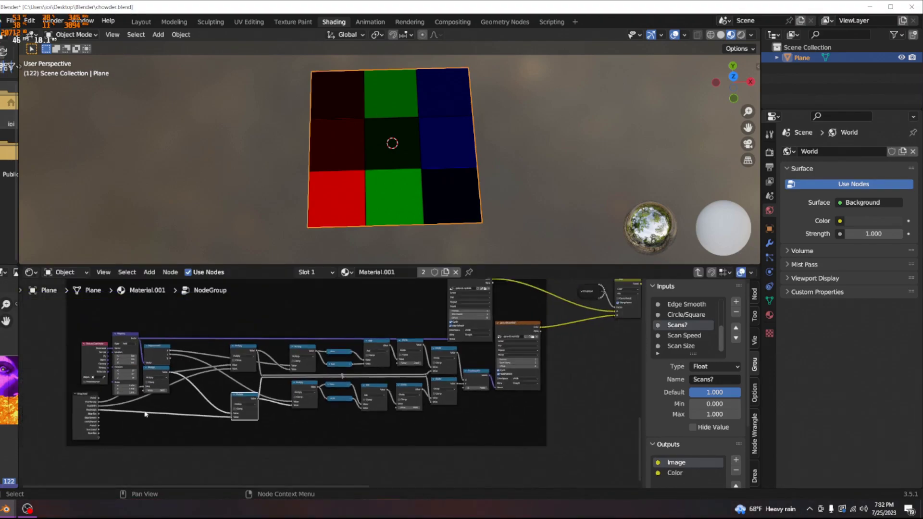
pyautogui.press('Tab')
pyautogui.scroll(2, 338, 380)
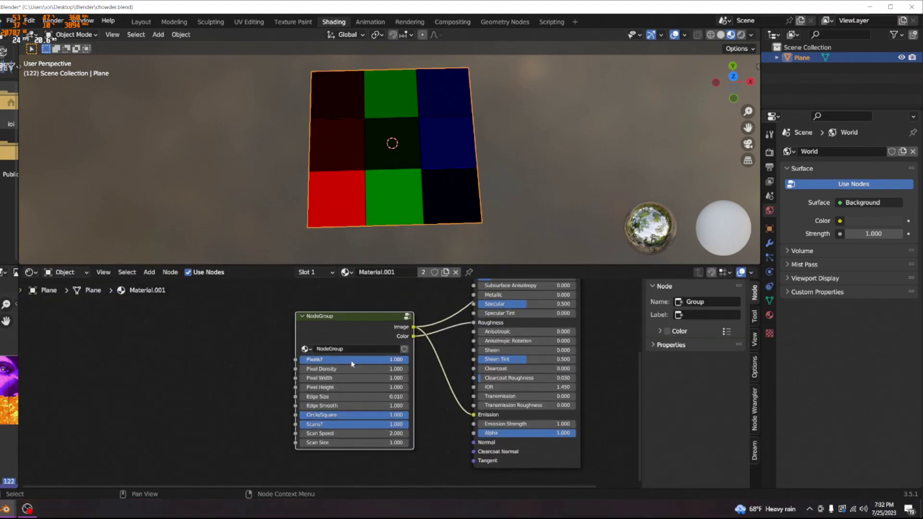
pyautogui.scroll(1, 344, 366)
pyautogui.moveTo(335, 367)
pyautogui.mouseDown()
pyautogui.moveTo(418, 366)
pyautogui.moveTo(335, 366)
pyautogui.moveTo(404, 378)
pyautogui.moveTo(328, 378)
pyautogui.moveTo(389, 378)
pyautogui.moveTo(335, 378)
pyautogui.moveTo(318, 356)
pyautogui.moveTo(385, 366)
pyautogui.moveTo(316, 361)
pyautogui.moveTo(336, 356)
pyautogui.mouseUp()
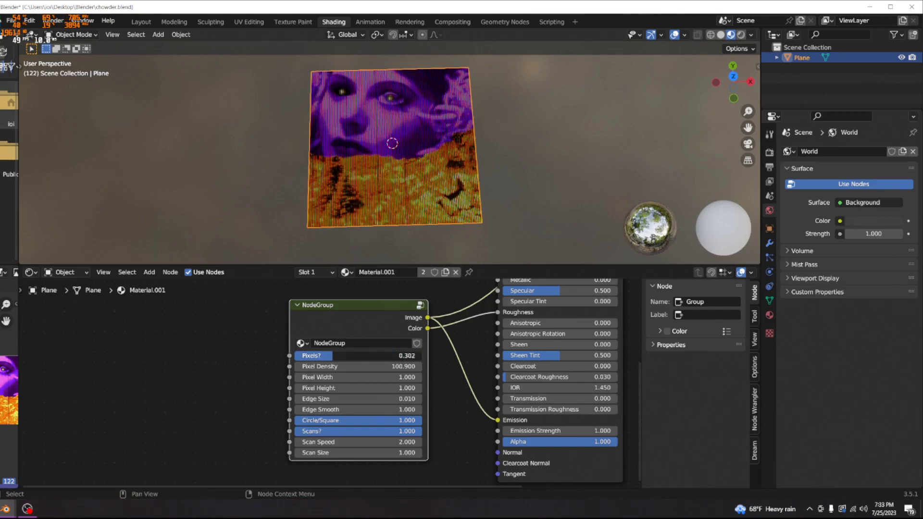
pyautogui.moveTo(358, 378); pyautogui.dragTo(336, 378)
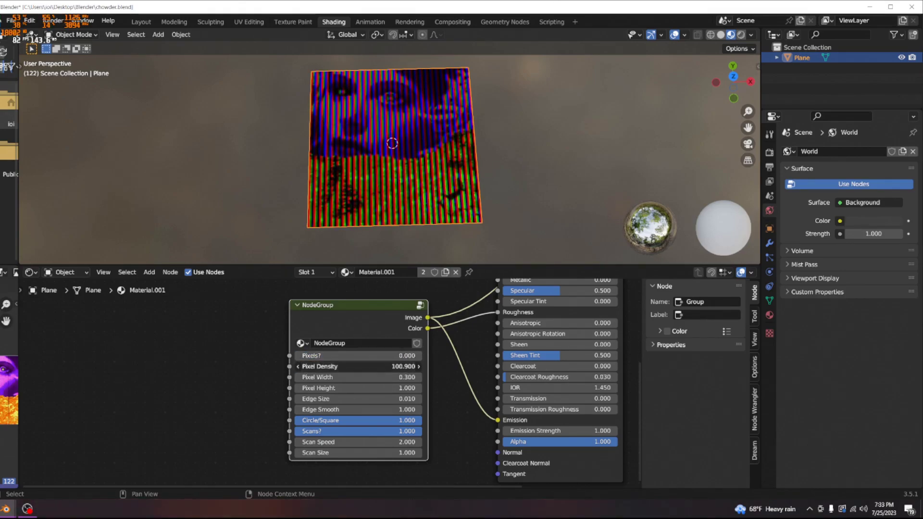
# Reset the group node's Pixel Density, Pixel Width and Pixels? values to 1
pyautogui.press('Tab')
pyautogui.write('1')
pyautogui.press('Return')
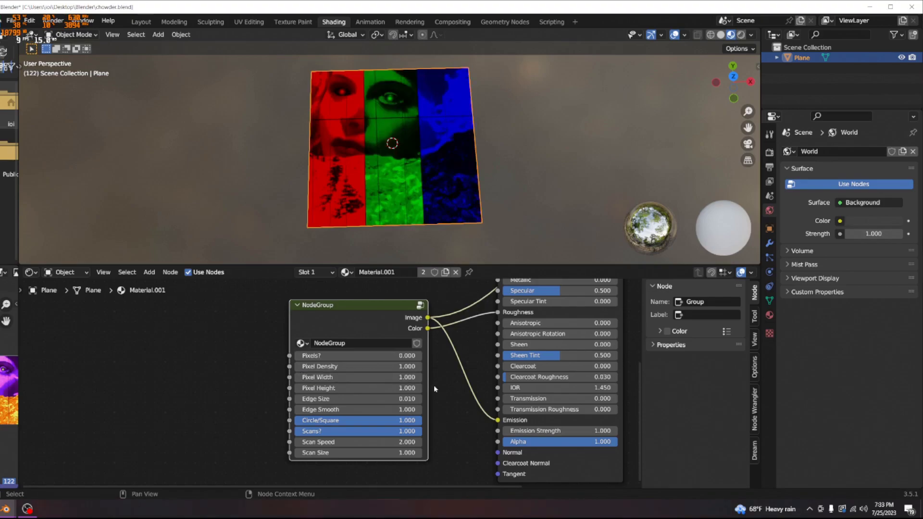
pyautogui.scroll(2, 380, 323)
pyautogui.click(426, 352)
pyautogui.write('1')
pyautogui.press('Return')
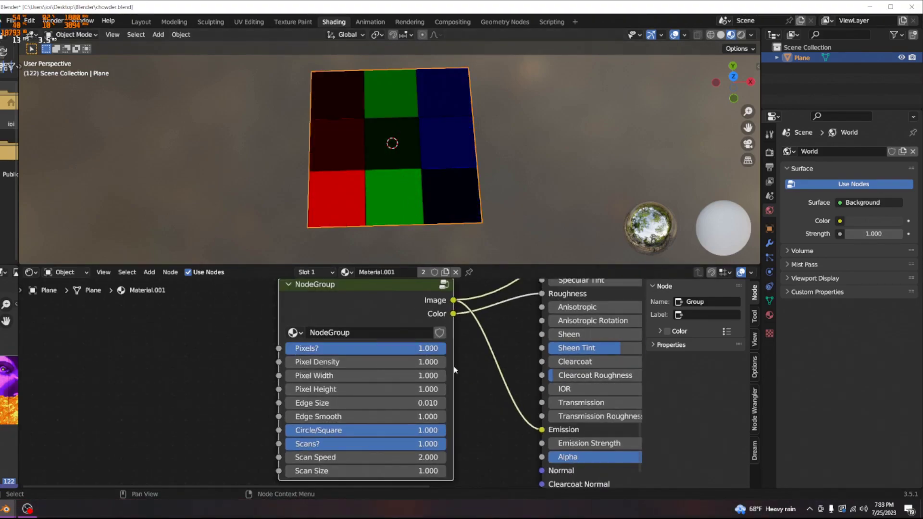
# Enter the node group and move the Brick Texture node cluster to the space above the RGB Texture frame
pyautogui.press('Tab')
pyautogui.scroll(-6, 412, 405)
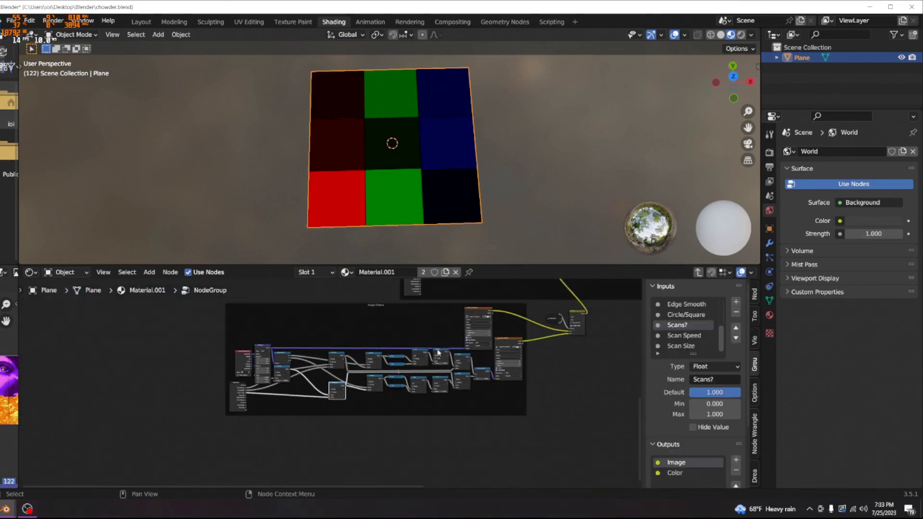
pyautogui.moveTo(431, 128); pyautogui.dragTo(456, 125, button='middle')
pyautogui.scroll(5, 441, 156)
pyautogui.scroll(-6, 457, 126)
pyautogui.moveTo(533, 327); pyautogui.dragTo(443, 432, button='middle')
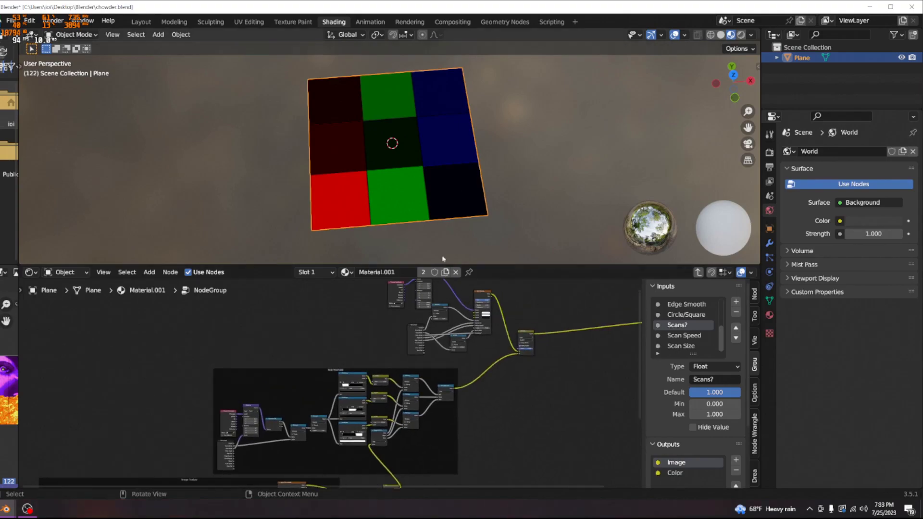
pyautogui.scroll(-3, 447, 226)
pyautogui.moveTo(493, 328); pyautogui.dragTo(443, 387, button='middle')
pyautogui.scroll(5, 455, 408)
pyautogui.moveTo(499, 421); pyautogui.dragTo(336, 301)
pyautogui.press('g')
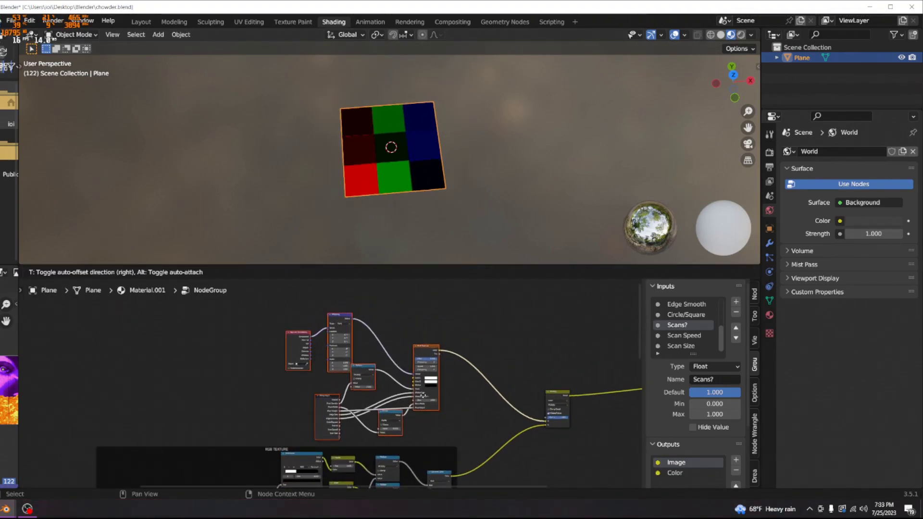
pyautogui.moveTo(508, 347); pyautogui.dragTo(409, 400, button='middle')
pyautogui.click(396, 367)
pyautogui.moveTo(417, 323); pyautogui.dragTo(381, 395, button='middle')
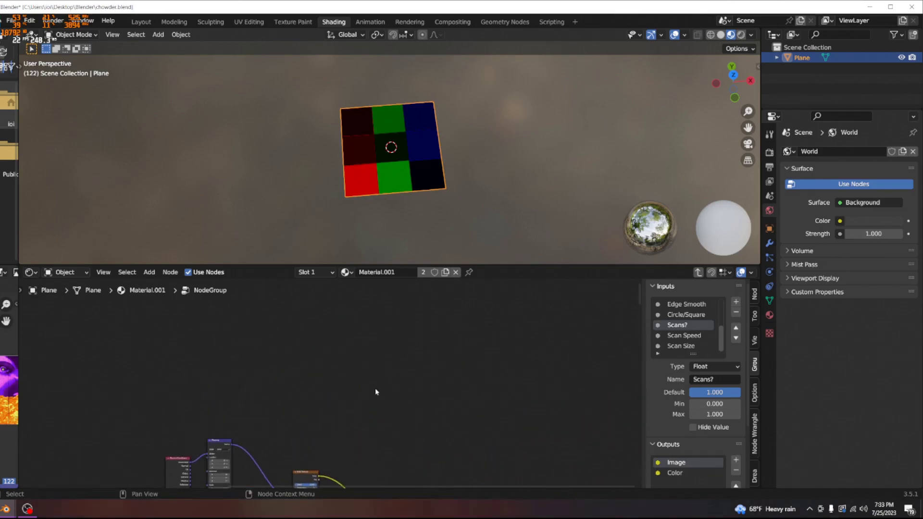
# Add a Voronoi Texture node above the Brick Texture cluster and preview its Distance output on the plane
pyautogui.hotkey('shift', 'a')
pyautogui.write('svo')
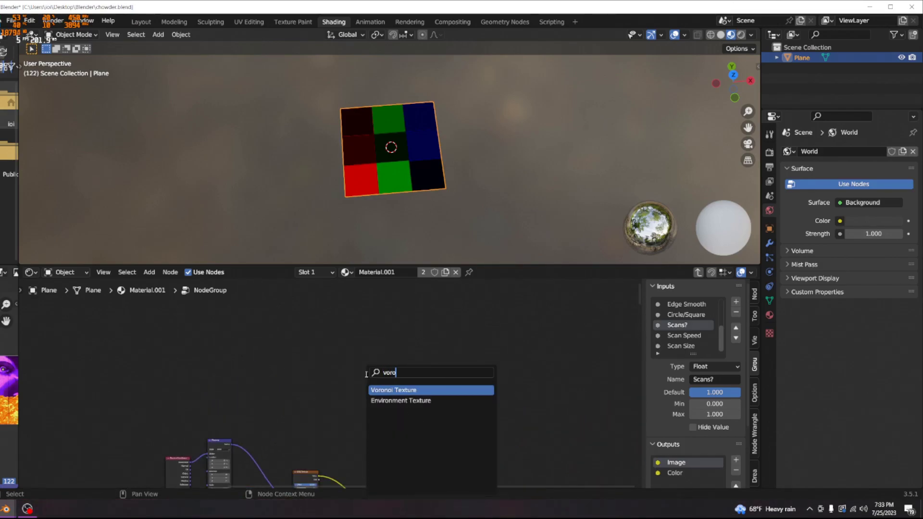
pyautogui.press('Return')
pyautogui.click(281, 356)
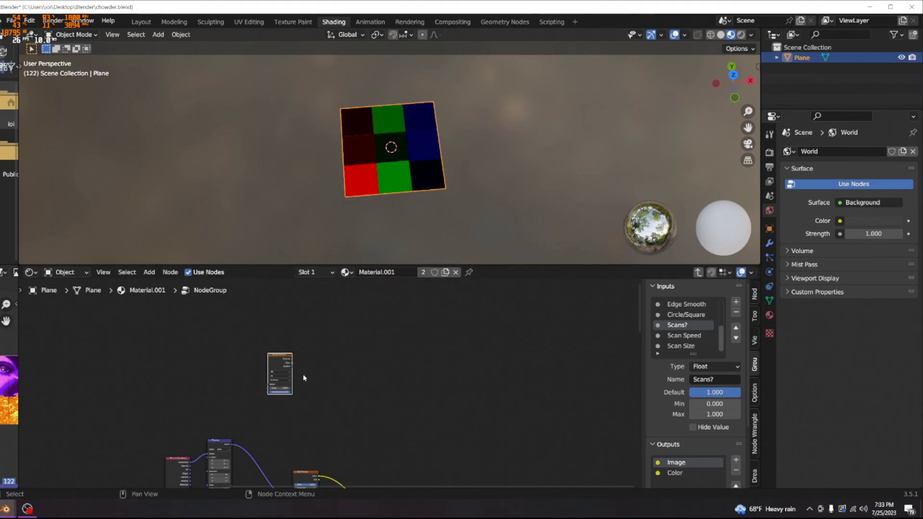
pyautogui.keyDown('ctrl'); pyautogui.keyDown('shift'); pyautogui.click(277, 361); pyautogui.keyUp('shift'); pyautogui.keyUp('ctrl')
pyautogui.scroll(6, 337, 376)
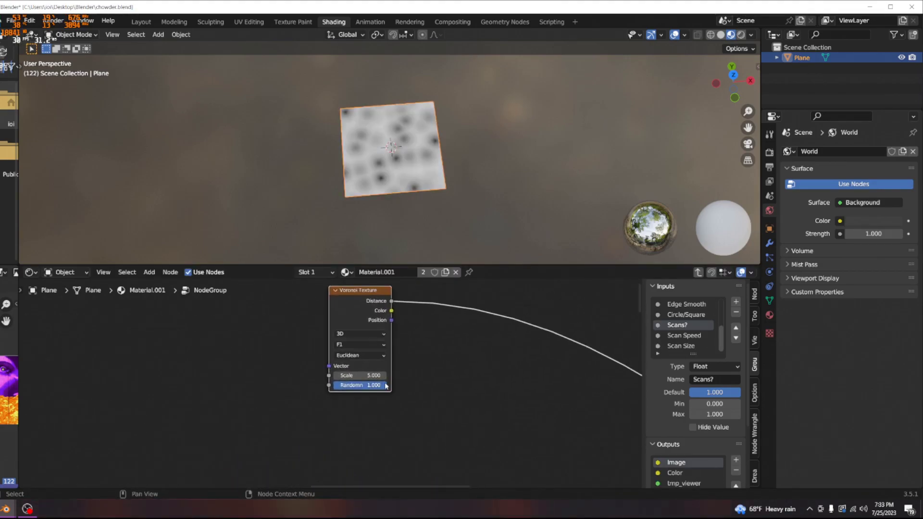
# Set the Voronoi Texture's Randomness to 0 and its dimensions to 2D
pyautogui.scroll(3, 385, 386)
pyautogui.moveTo(383, 85); pyautogui.dragTo(430, 197, button='middle')
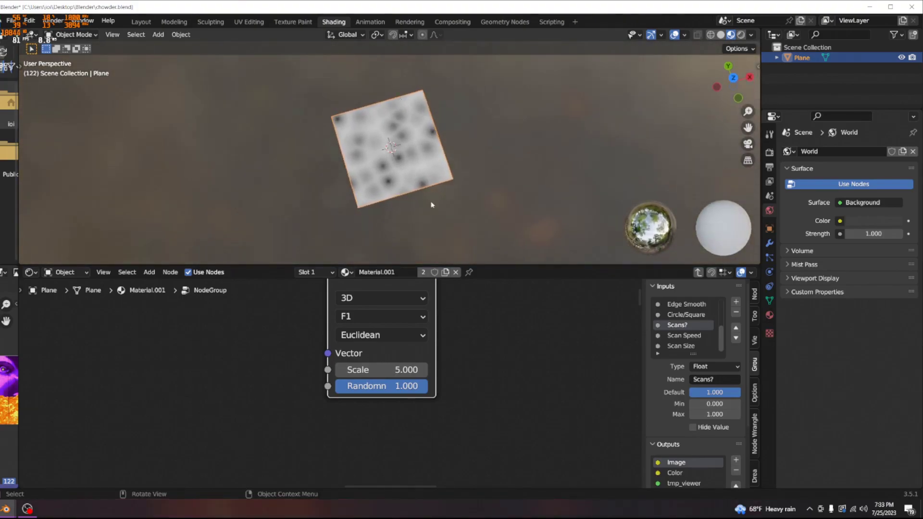
pyautogui.scroll(3, 420, 240)
pyautogui.moveTo(409, 389); pyautogui.dragTo(335, 388)
pyautogui.moveTo(530, 200); pyautogui.dragTo(517, 226, button='middle')
pyautogui.scroll(-5, 482, 224)
pyautogui.moveTo(490, 334); pyautogui.dragTo(449, 349, button='middle')
pyautogui.scroll(-5, 448, 350)
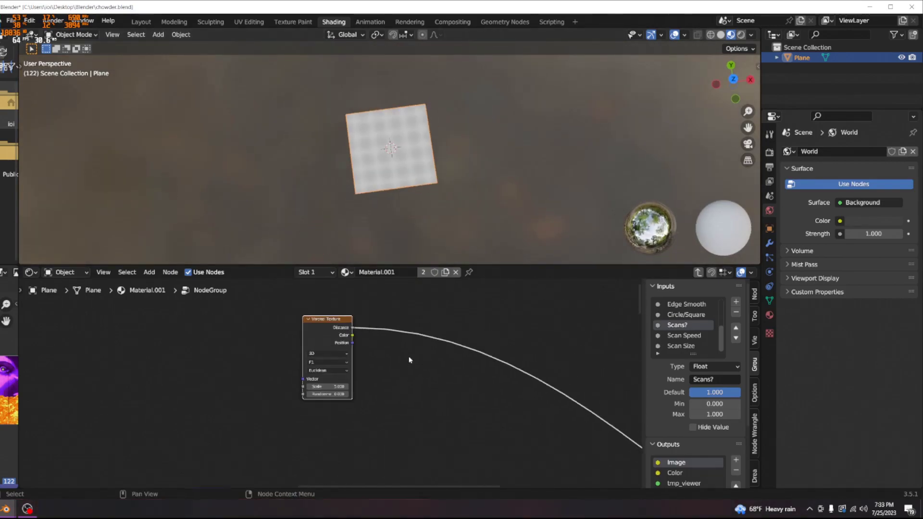
pyautogui.click(325, 371)
pyautogui.scroll(6, 277, 331)
# Add Texture Coordinate and Mapping nodes feeding the Voronoi Texture's Vector input and position them before it
pyautogui.moveTo(243, 348); pyautogui.dragTo(392, 333, button='middle')
pyautogui.scroll(-9, 302, 357)
pyautogui.scroll(-2, 302, 358)
pyautogui.scroll(4, 388, 339)
pyautogui.hotkey('shift', 'a')
pyautogui.click(357, 352)
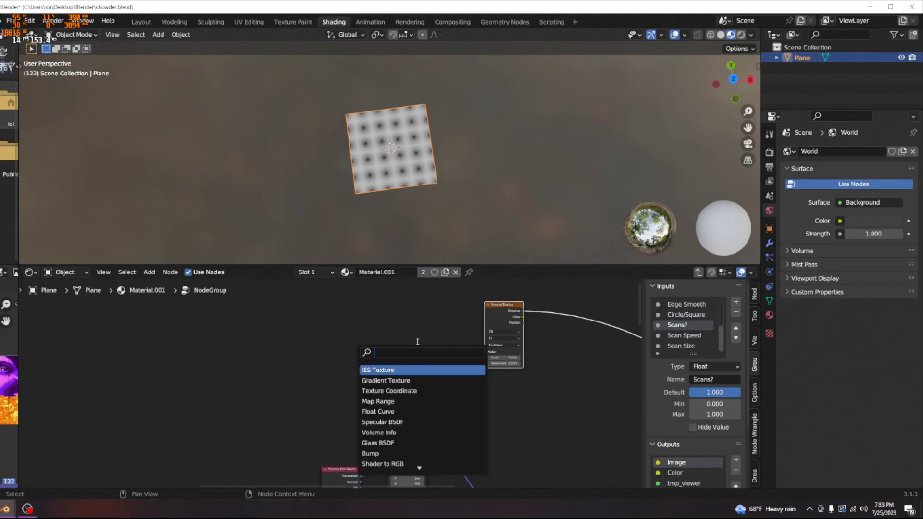
pyautogui.hotkey('ctrl', 't')
pyautogui.moveTo(423, 326); pyautogui.dragTo(343, 345, button='middle')
pyautogui.moveTo(344, 344); pyautogui.dragTo(271, 337)
pyautogui.press('Escape')
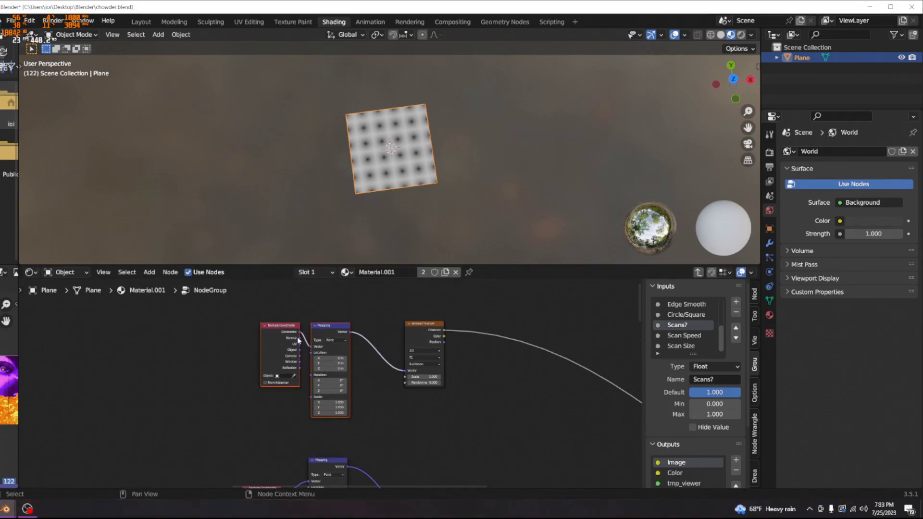
pyautogui.moveTo(387, 401); pyautogui.dragTo(369, 371, button='middle')
pyautogui.moveTo(318, 298); pyautogui.dragTo(322, 283)
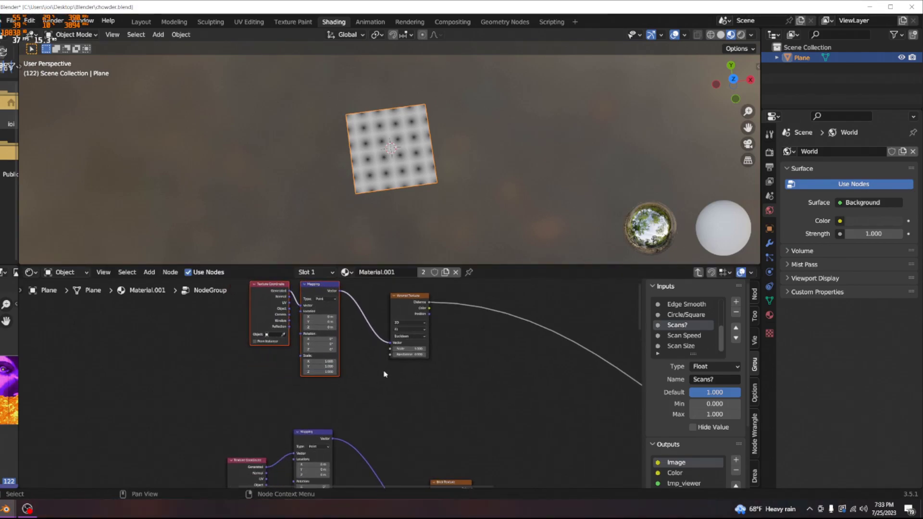
# Add a Math node near the Voronoi Texture and set its operation to Less Than
pyautogui.scroll(-5, 363, 397)
pyautogui.moveTo(364, 400); pyautogui.dragTo(389, 428, button='middle')
pyautogui.scroll(6, 414, 398)
pyautogui.moveTo(414, 398); pyautogui.dragTo(373, 424, button='middle')
pyautogui.click(378, 416)
pyautogui.hotkey('shift', 'a')
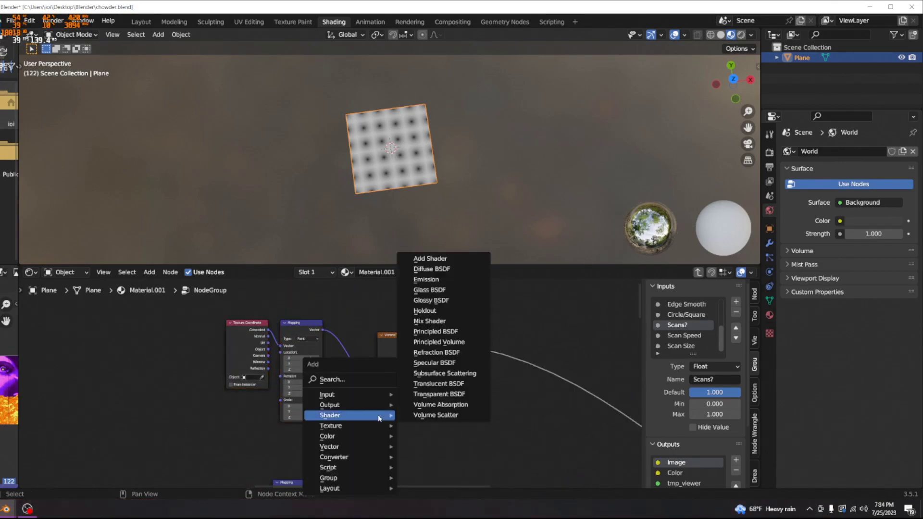
pyautogui.click(372, 380)
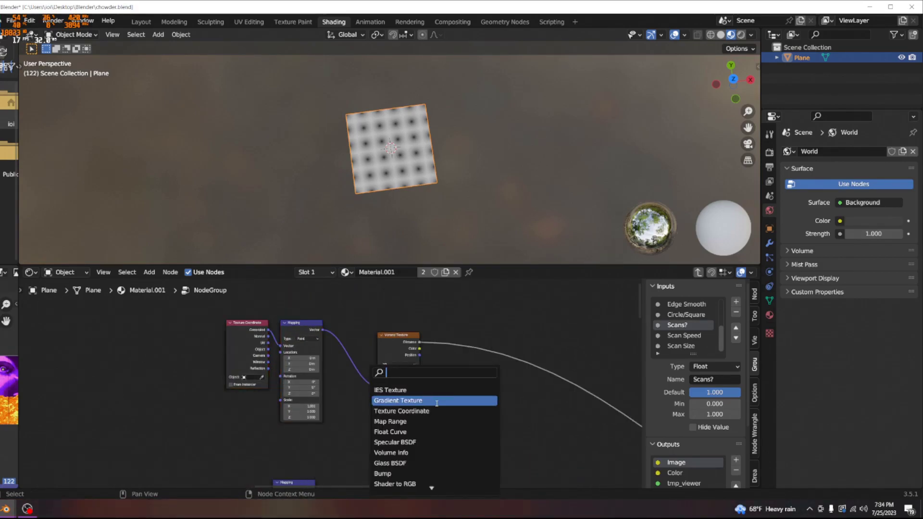
pyautogui.write('ma')
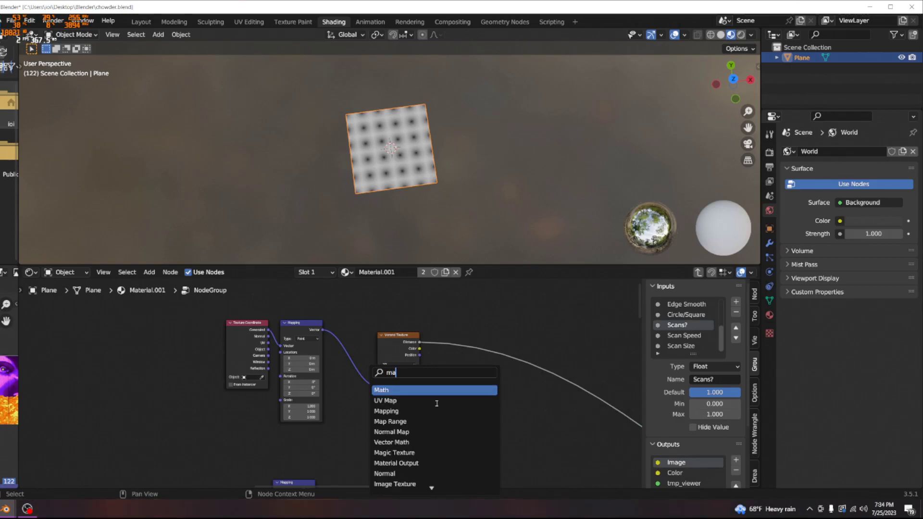
pyautogui.click(447, 390)
pyautogui.click(455, 397)
pyautogui.click(462, 407)
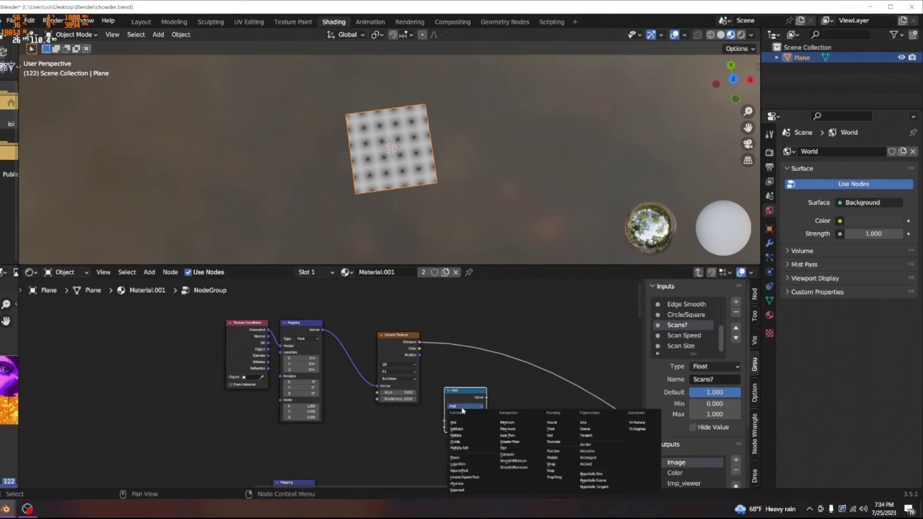
pyautogui.click(519, 436)
# Insert the Less Than node into the Voronoi Texture's Distance output link with a threshold of 0.5
pyautogui.moveTo(461, 391); pyautogui.dragTo(461, 328)
pyautogui.moveTo(479, 380); pyautogui.dragTo(377, 388, button='middle')
pyautogui.scroll(4, 377, 389)
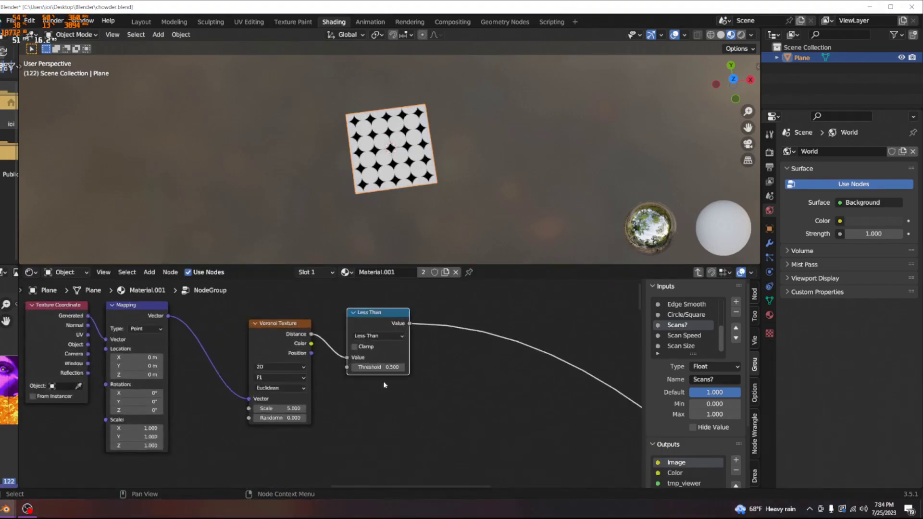
pyautogui.moveTo(408, 357)
pyautogui.mouseDown()
pyautogui.moveTo(366, 359)
pyautogui.moveTo(412, 358)
pyautogui.moveTo(396, 358)
pyautogui.moveTo(404, 357)
pyautogui.mouseUp()
# Duplicate the final Mix node onto the link to the Group Output and connect the Less Than output to the copy
pyautogui.scroll(-6, 447, 382)
pyautogui.scroll(-5, 448, 382)
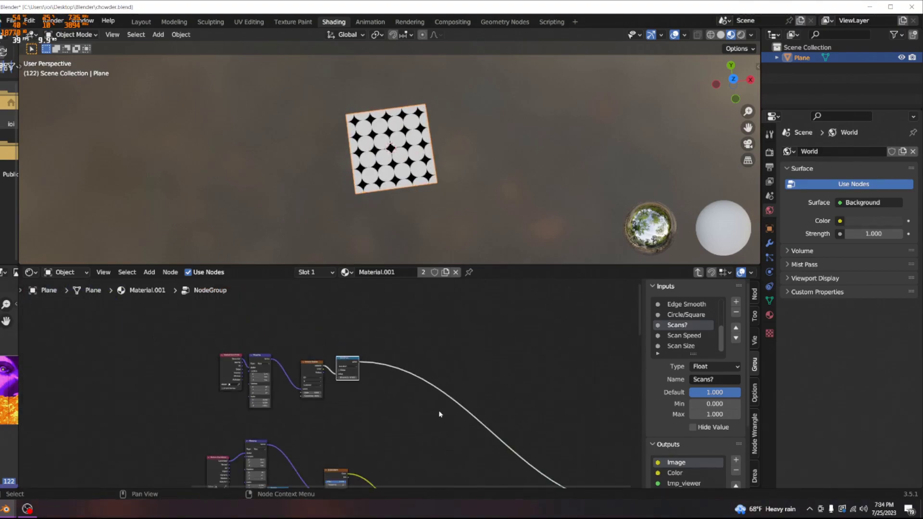
pyautogui.moveTo(318, 372); pyautogui.dragTo(356, 415, button='middle')
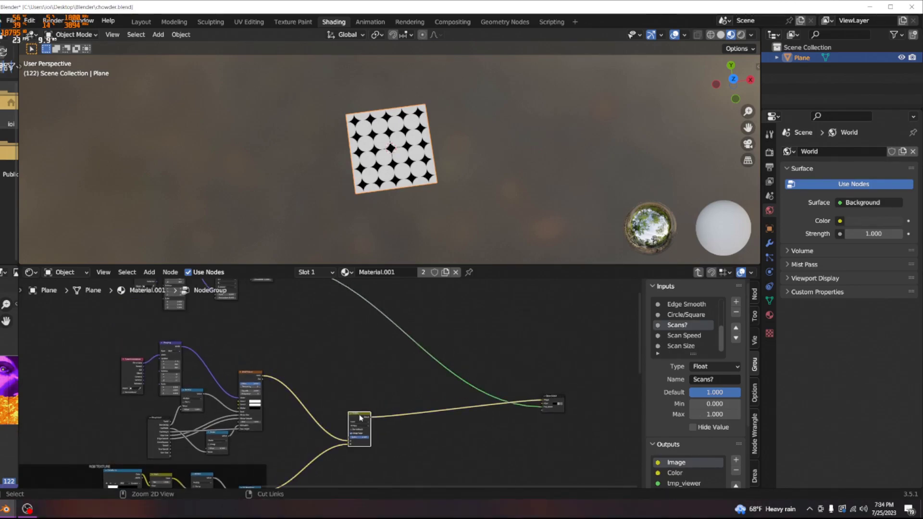
pyautogui.click(438, 371)
pyautogui.moveTo(448, 389); pyautogui.dragTo(404, 429, button='middle')
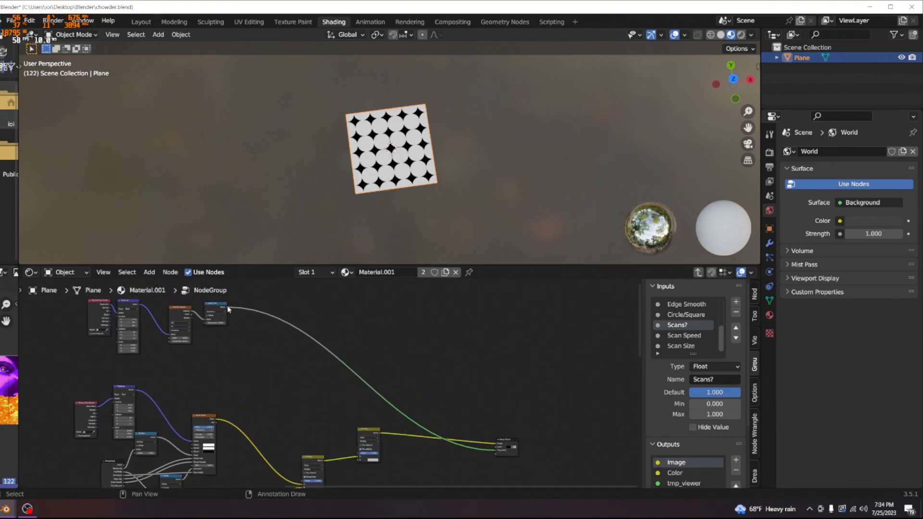
pyautogui.moveTo(326, 418); pyautogui.dragTo(358, 456)
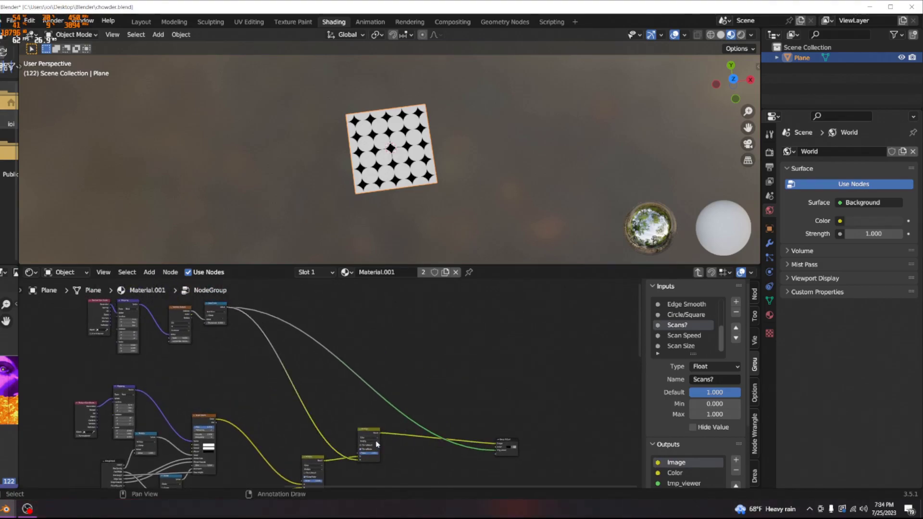
# Preview the duplicated Multiply node's result on the plane and inspect the circular mask over the RGB pixels
pyautogui.keyDown('ctrl'); pyautogui.keyDown('shift'); pyautogui.click(364, 436); pyautogui.keyUp('shift'); pyautogui.keyUp('ctrl')
pyautogui.scroll(5, 364, 436)
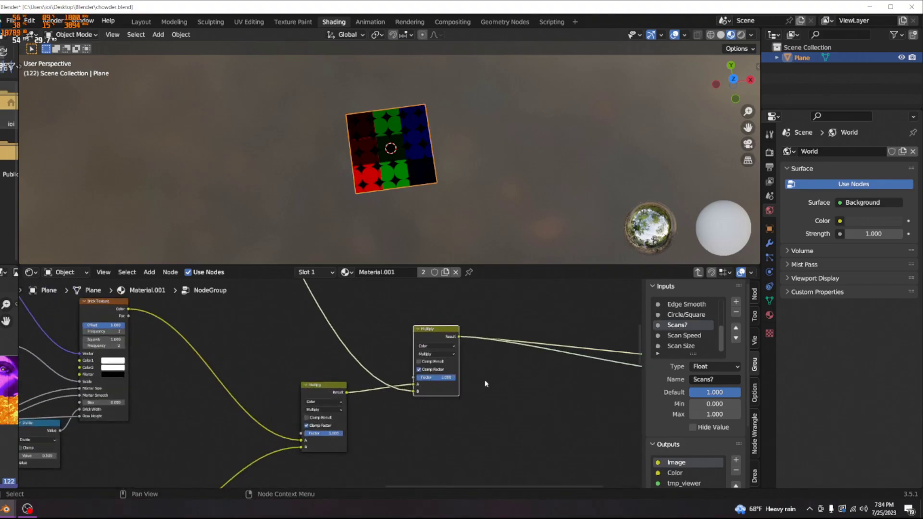
pyautogui.scroll(1, 443, 371)
pyautogui.scroll(6, 466, 226)
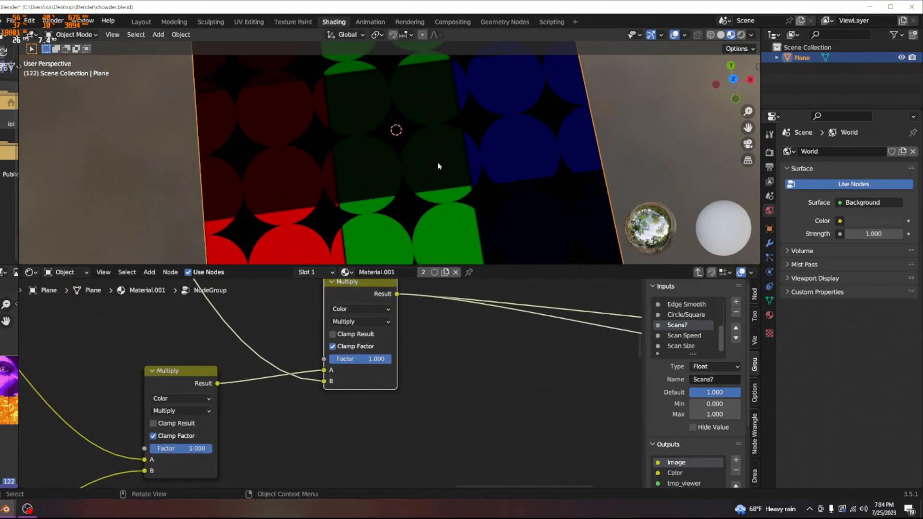
pyautogui.moveTo(366, 365); pyautogui.dragTo(384, 364)
pyautogui.moveTo(384, 373); pyautogui.dragTo(364, 419, button='middle')
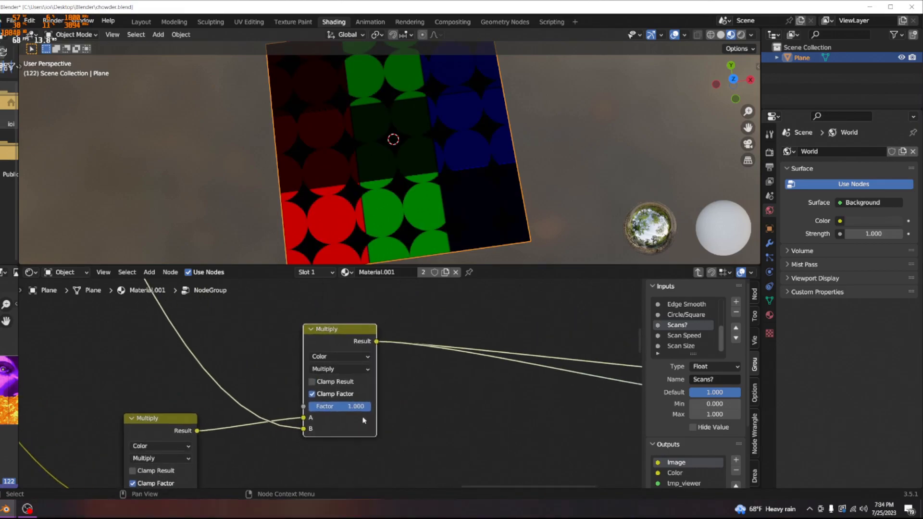
# Swap the final Multiply node's inputs so the previous Multiply feeds B and the Less Than value feeds A
pyautogui.moveTo(302, 418); pyautogui.dragTo(301, 429)
pyautogui.moveTo(254, 377); pyautogui.dragTo(266, 421, button='middle')
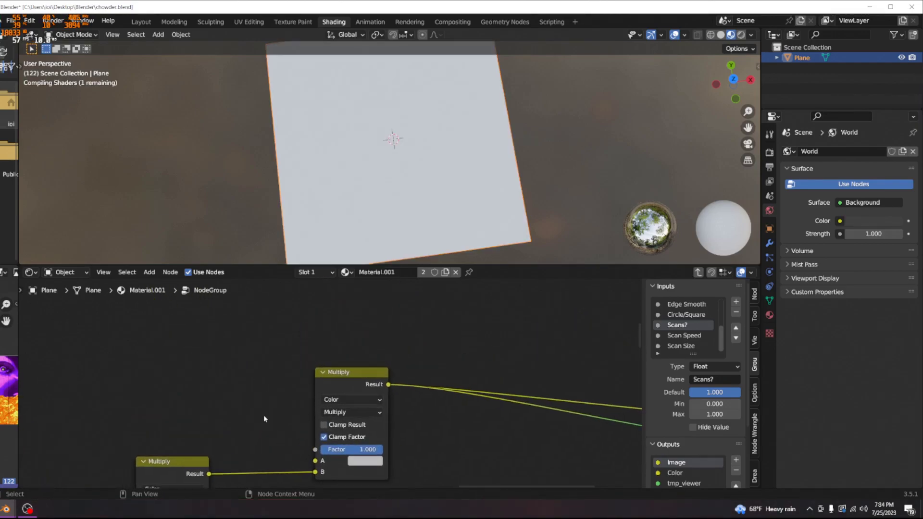
pyautogui.scroll(-12, 249, 387)
pyautogui.moveTo(249, 388); pyautogui.dragTo(284, 442, button='middle')
pyautogui.scroll(-2, 207, 293)
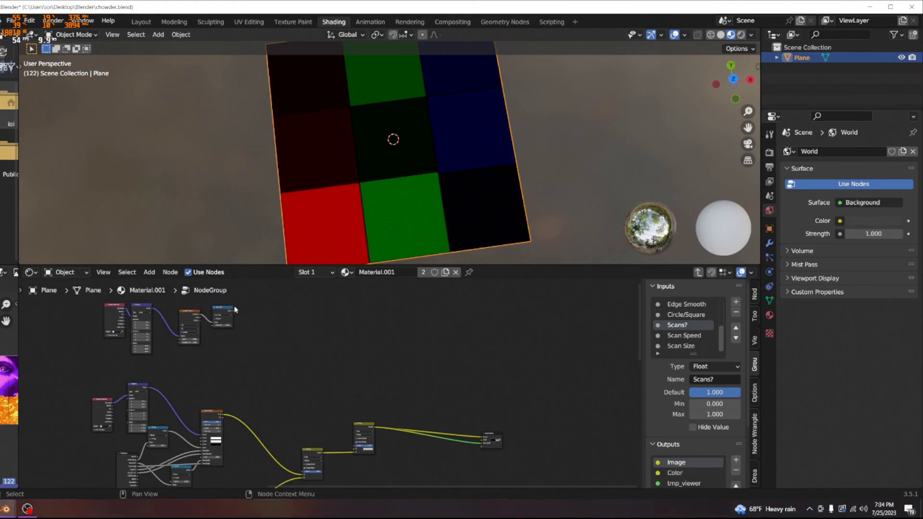
pyautogui.moveTo(235, 309)
pyautogui.mouseDown()
pyautogui.moveTo(322, 405)
pyautogui.moveTo(235, 316)
pyautogui.mouseUp()
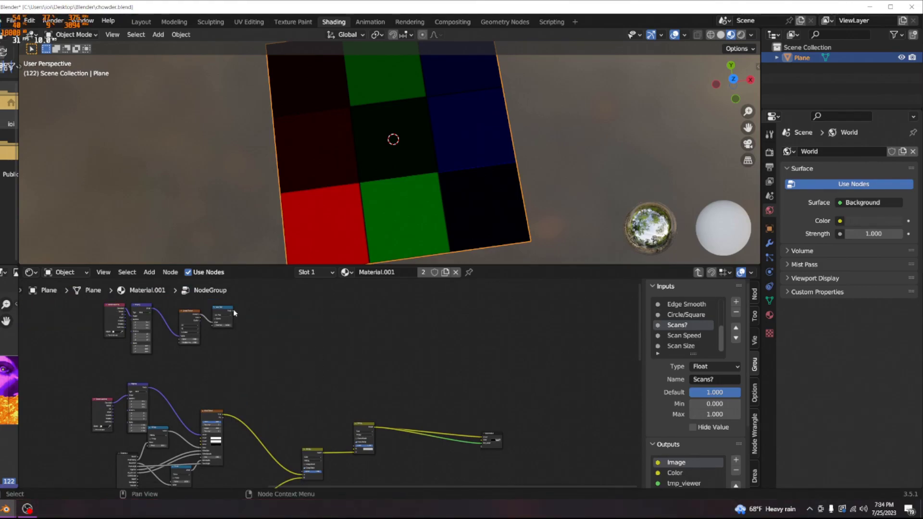
pyautogui.moveTo(289, 359); pyautogui.dragTo(355, 449)
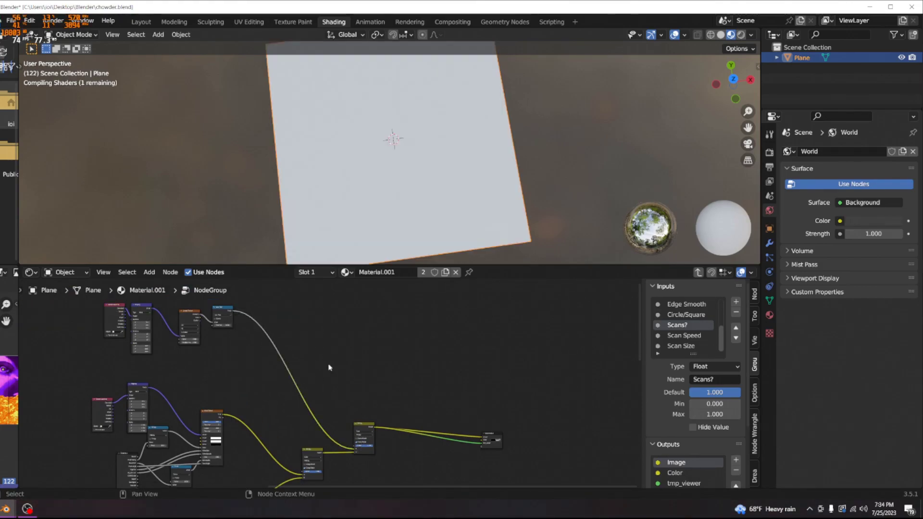
# Try adjusting the Less Than threshold and check its effect on the circles across the plane
pyautogui.scroll(7, 323, 346)
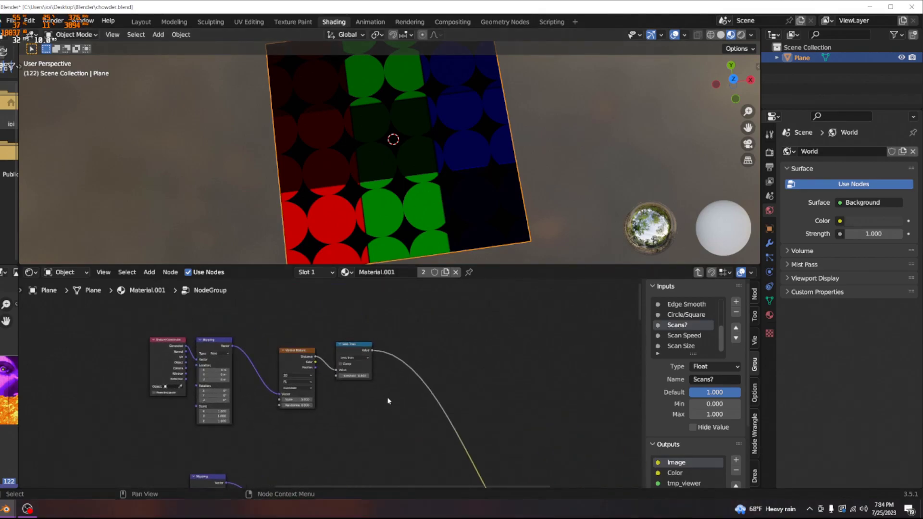
pyautogui.moveTo(342, 383)
pyautogui.mouseDown()
pyautogui.moveTo(356, 383)
pyautogui.moveTo(274, 382)
pyautogui.moveTo(332, 382)
pyautogui.mouseUp()
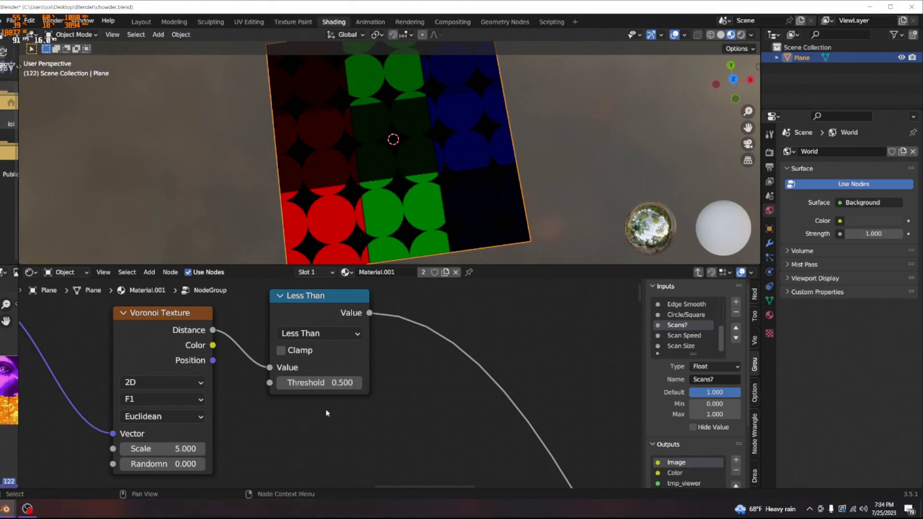
pyautogui.scroll(-2, 330, 382)
pyautogui.scroll(-5, 417, 168)
pyautogui.moveTo(418, 169); pyautogui.dragTo(412, 168, button='middle')
pyautogui.scroll(9, 412, 168)
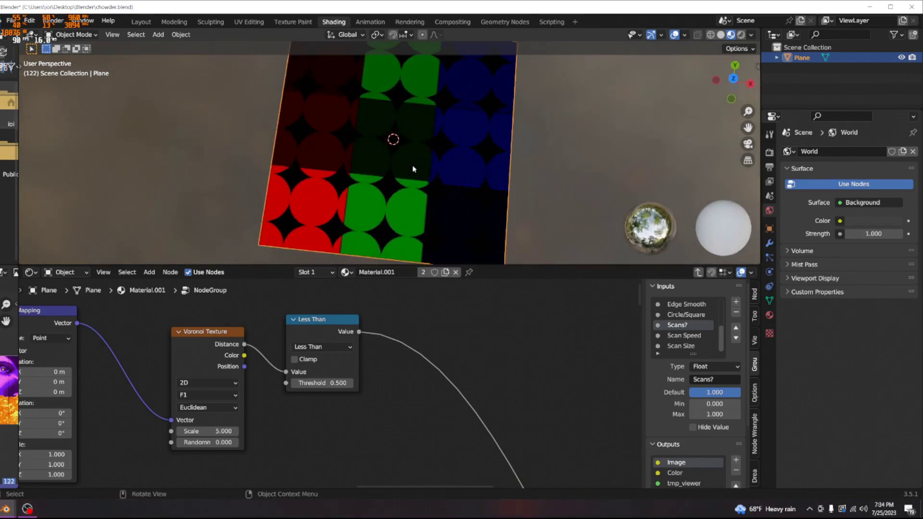
# Move the Voronoi Texture node farther from the Less Than node and set its Scale to 3
pyautogui.scroll(-5, 412, 169)
pyautogui.moveTo(320, 445); pyautogui.dragTo(418, 418, button='middle')
pyautogui.moveTo(335, 422); pyautogui.dragTo(413, 433, button='middle')
pyautogui.moveTo(372, 332); pyautogui.dragTo(347, 301)
pyautogui.scroll(-4, 321, 405)
pyautogui.moveTo(327, 404); pyautogui.dragTo(290, 415, button='middle')
pyautogui.scroll(1, 290, 414)
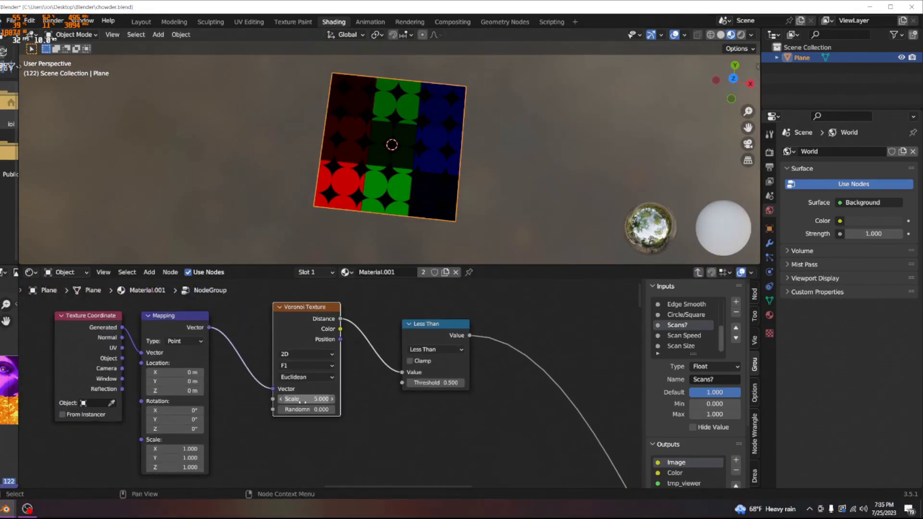
pyautogui.moveTo(306, 399); pyautogui.dragTo(325, 399)
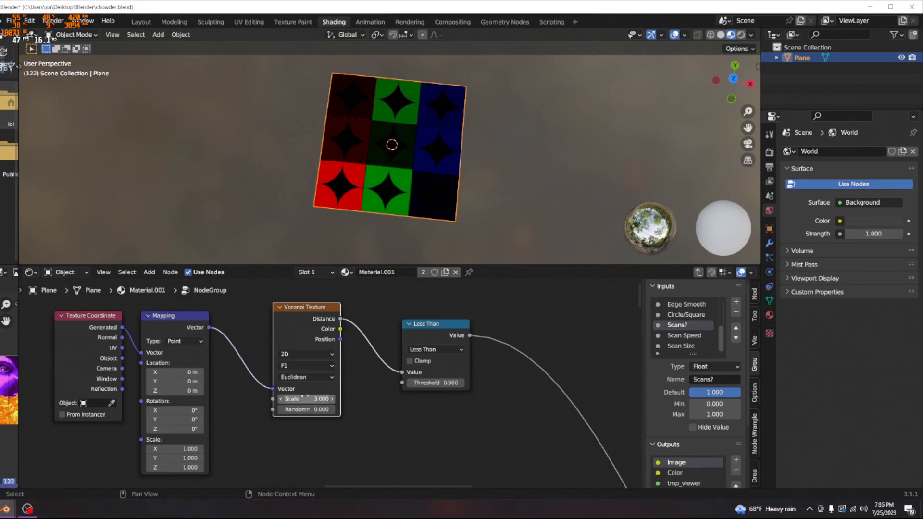
# Set the Voronoi branch's Mapping Location X and Y to 0.5 m and check the circle alignment
pyautogui.moveTo(304, 478); pyautogui.dragTo(396, 452, button='middle')
pyautogui.scroll(3, 332, 384)
pyautogui.moveTo(270, 341)
pyautogui.mouseDown()
pyautogui.moveTo(291, 341)
pyautogui.moveTo(275, 353)
pyautogui.mouseUp()
pyautogui.scroll(4, 470, 190)
pyautogui.moveTo(469, 179); pyautogui.dragTo(450, 70, button='middle')
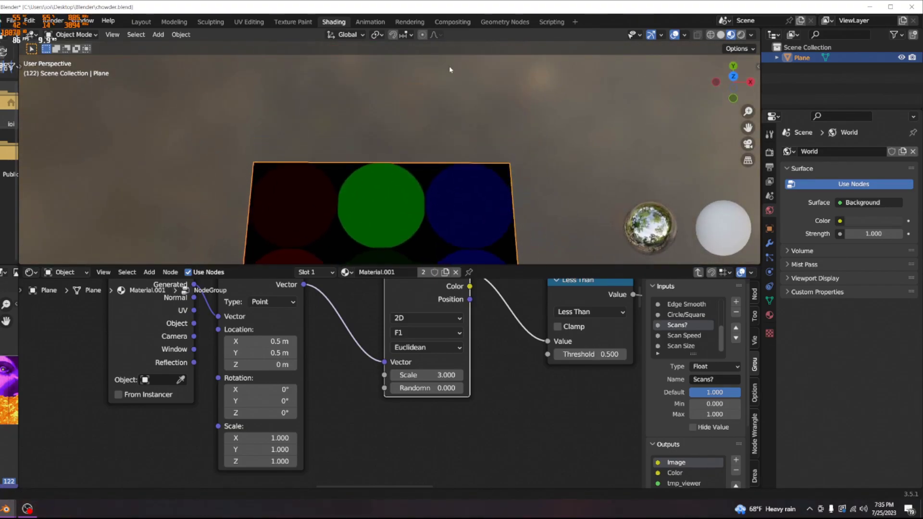
pyautogui.scroll(6, 392, 228)
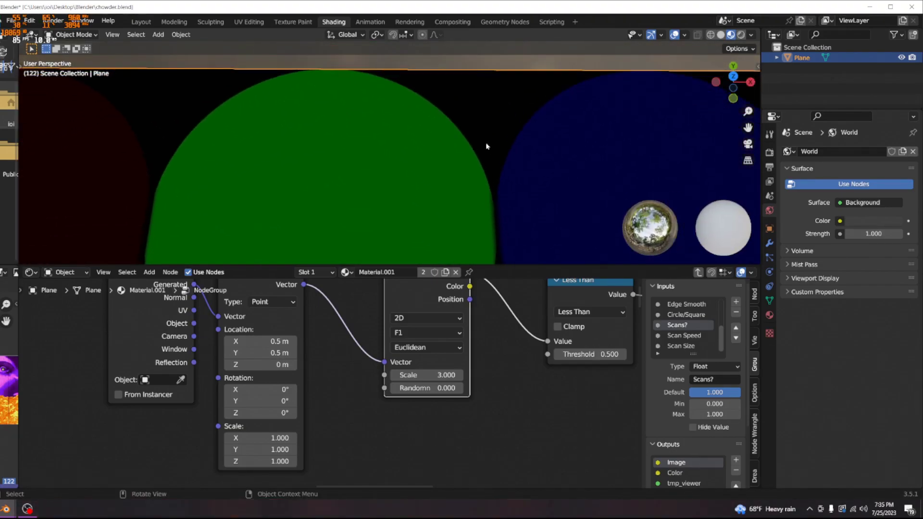
# Exit the node group and set Edge Smooth to 0 on the group node
pyautogui.press('Tab')
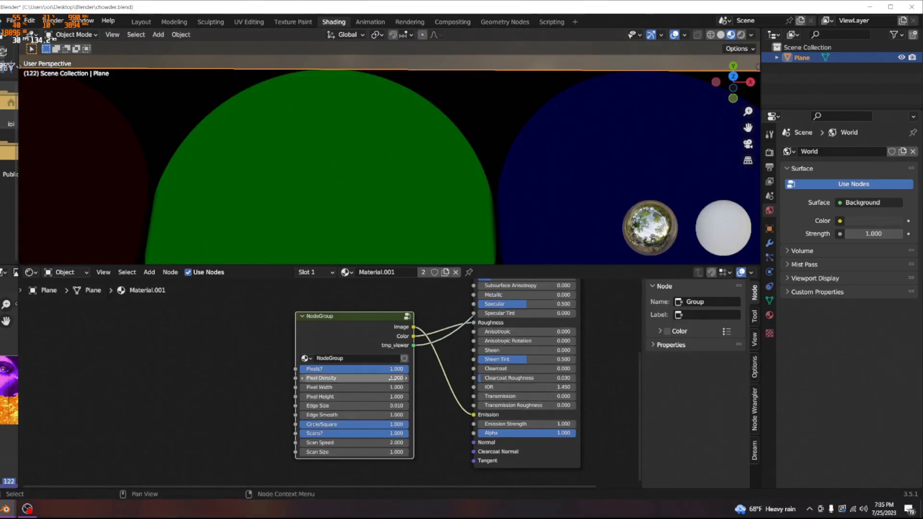
pyautogui.scroll(3, 390, 378)
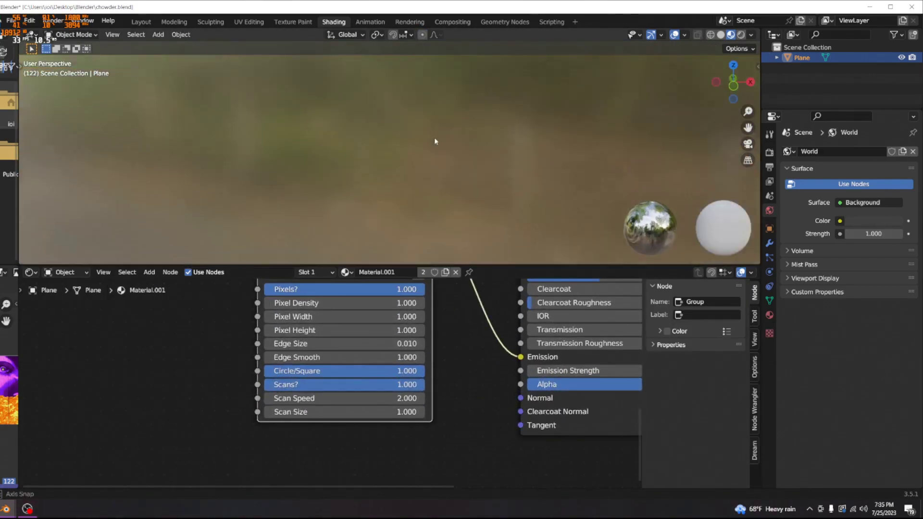
pyautogui.moveTo(434, 140); pyautogui.dragTo(539, 175, button='middle')
pyautogui.scroll(-7, 539, 176)
pyautogui.moveTo(375, 357); pyautogui.dragTo(327, 358)
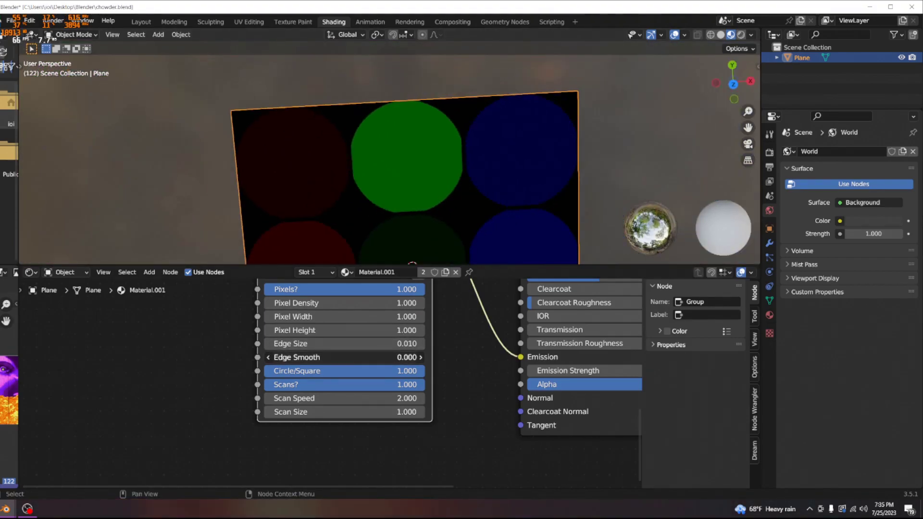
pyautogui.moveTo(384, 357); pyautogui.dragTo(433, 357)
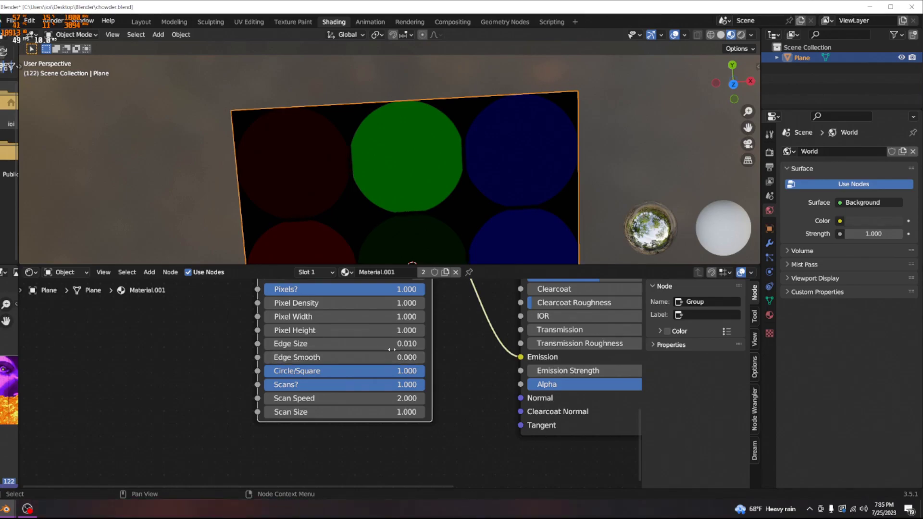
# Set the group node's Edge Size to 0 and inspect the circle edges on the plane
pyautogui.click(413, 343)
pyautogui.write('0')
pyautogui.press('Return')
pyautogui.moveTo(465, 212); pyautogui.dragTo(560, 171, button='middle')
pyautogui.scroll(5, 428, 209)
pyautogui.scroll(4, 553, 146)
pyautogui.scroll(-9, 554, 190)
pyautogui.scroll(-1, 498, 126)
pyautogui.keyDown('shift'); pyautogui.moveTo(545, 212); pyautogui.dragTo(508, 234, button='middle'); pyautogui.keyUp('shift')
pyautogui.scroll(5, 498, 130)
# Enter the node group and set the Less Than threshold to 0.49
pyautogui.press('Tab')
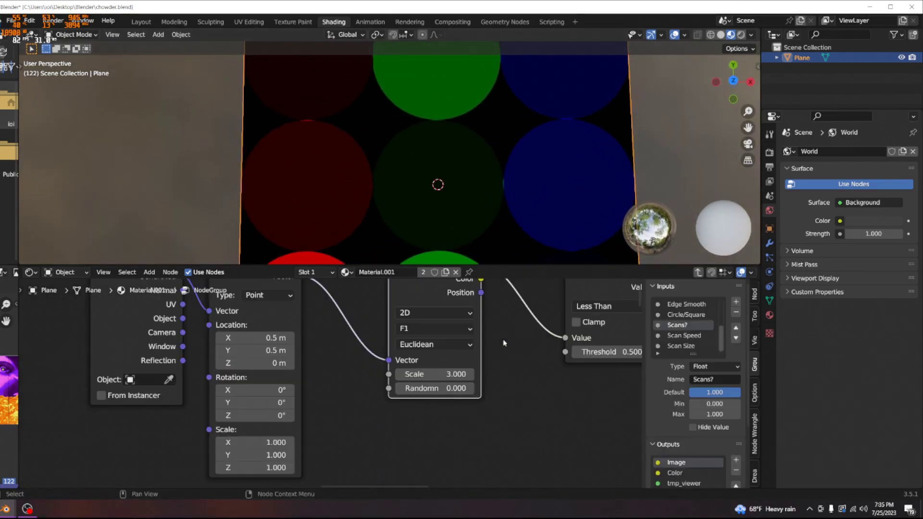
pyautogui.scroll(-3, 474, 370)
pyautogui.scroll(5, 418, 366)
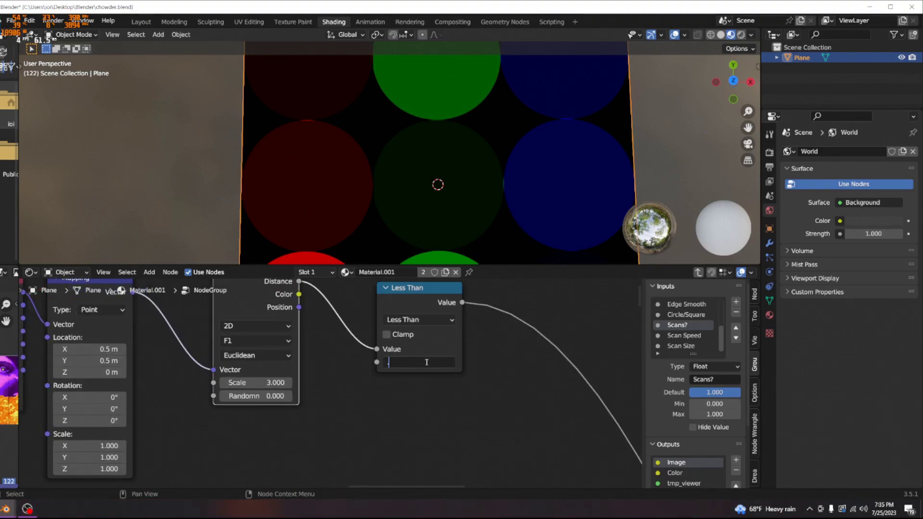
pyautogui.scroll(-5, 532, 153)
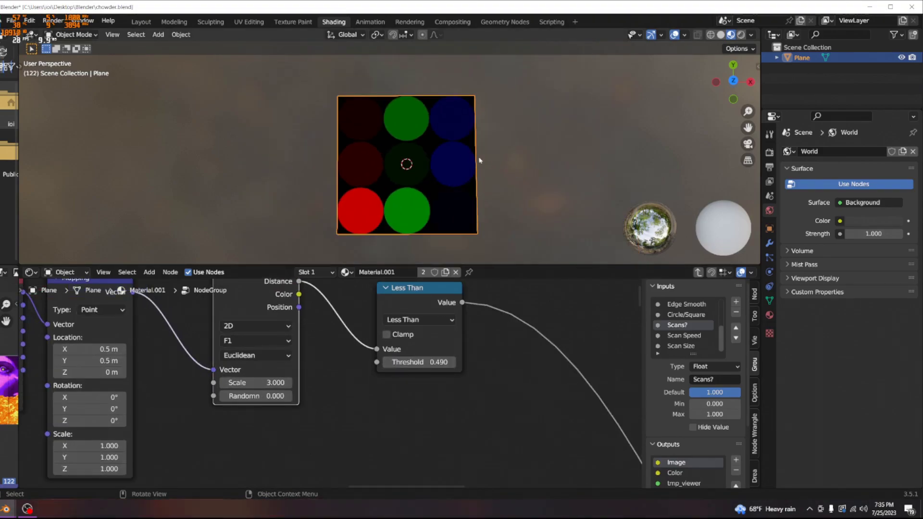
# Return to the material's main node tree and set the group node's Edge Size to 0.01
pyautogui.press('Tab')
pyautogui.doubleClick(432, 327)
pyautogui.write('.01')
pyautogui.press('Return')
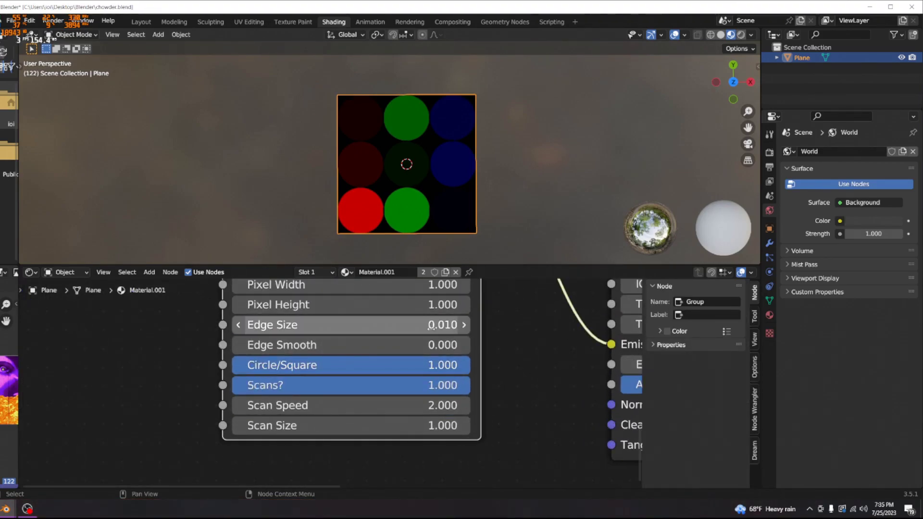
# Reopen the node group and set the Less Than threshold to 0.5
pyautogui.press('Tab')
pyautogui.doubleClick(488, 348)
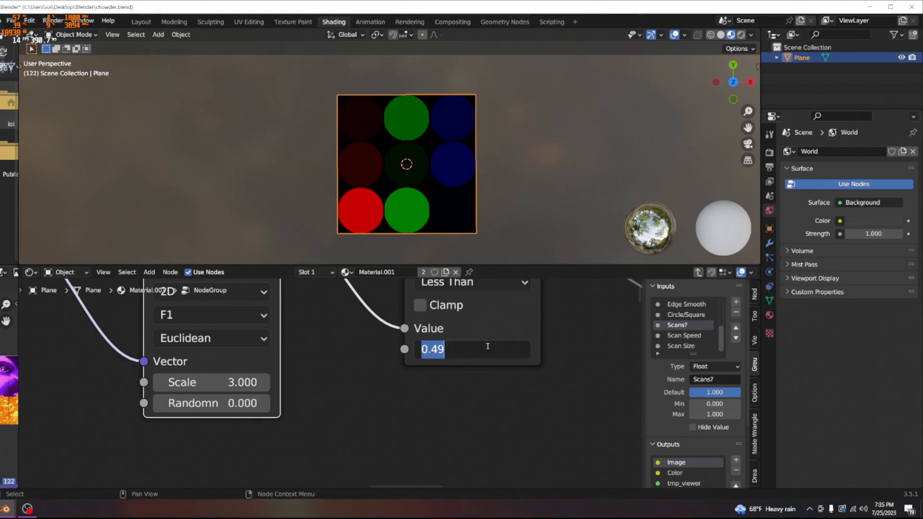
pyautogui.scroll(-8, 426, 175)
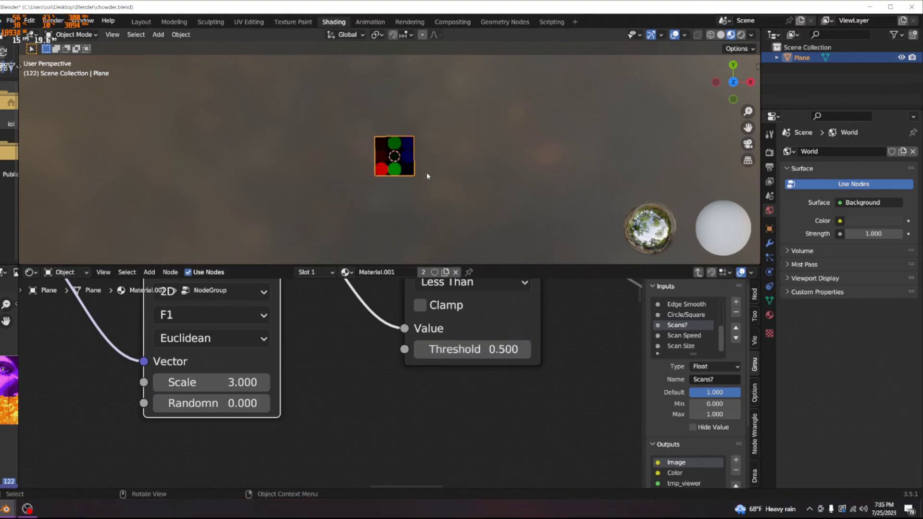
# Move the Voronoi branch's Mapping node slightly higher beside its Texture Coordinate node
pyautogui.scroll(-5, 305, 403)
pyautogui.moveTo(342, 408); pyautogui.dragTo(464, 396, button='middle')
pyautogui.scroll(-3, 331, 390)
pyautogui.moveTo(324, 388); pyautogui.dragTo(362, 389, button='middle')
pyautogui.moveTo(316, 322); pyautogui.dragTo(318, 306)
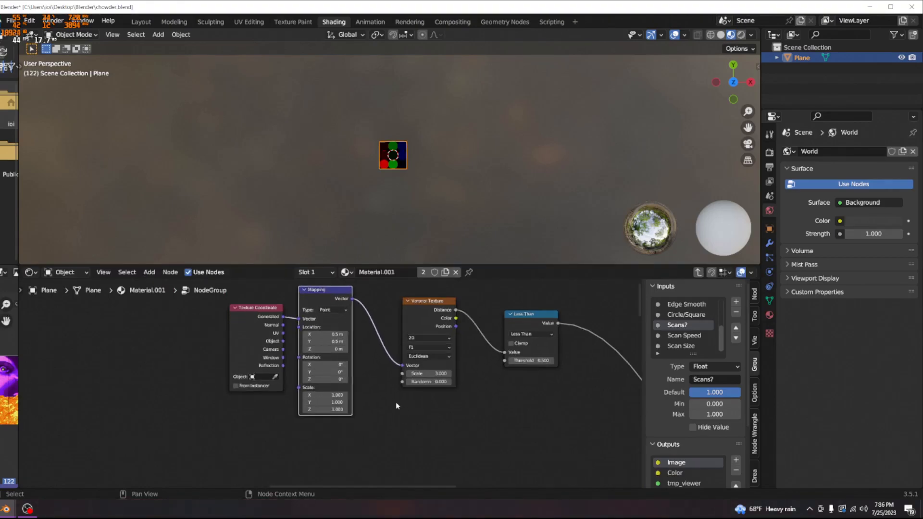
# Try larger Voronoi Texture Scale values, such as 28.6, to test their effect on the circle mask
pyautogui.scroll(4, 354, 395)
pyautogui.scroll(8, 443, 212)
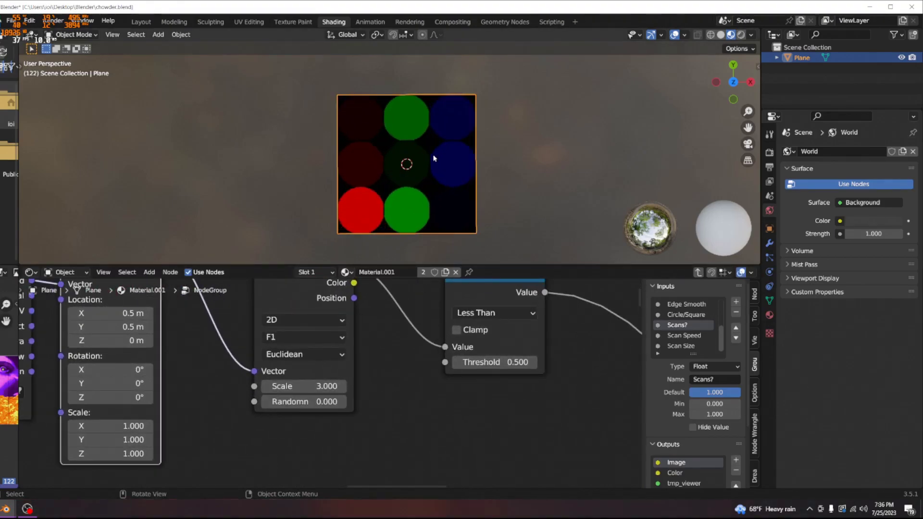
pyautogui.moveTo(298, 387); pyautogui.dragTo(399, 386)
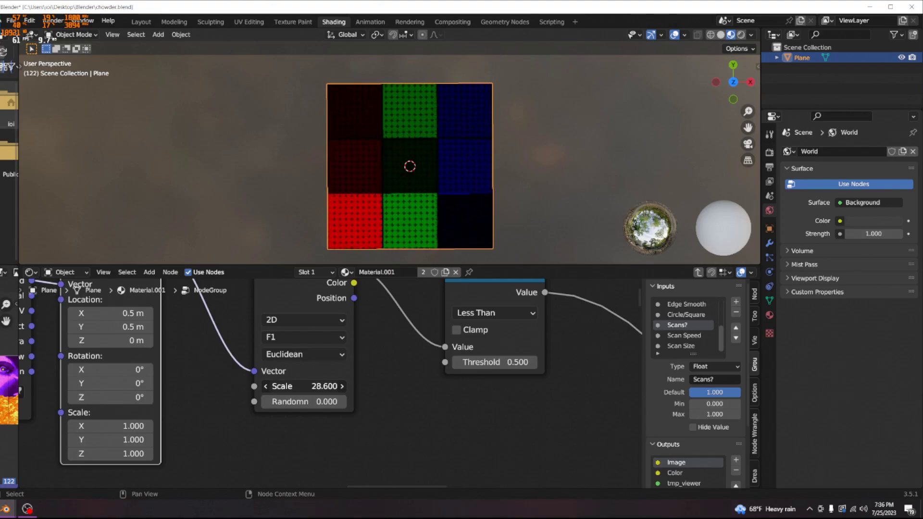
pyautogui.moveTo(324, 386); pyautogui.dragTo(342, 387)
pyautogui.rightClick(303, 386)
pyautogui.scroll(-3, 212, 425)
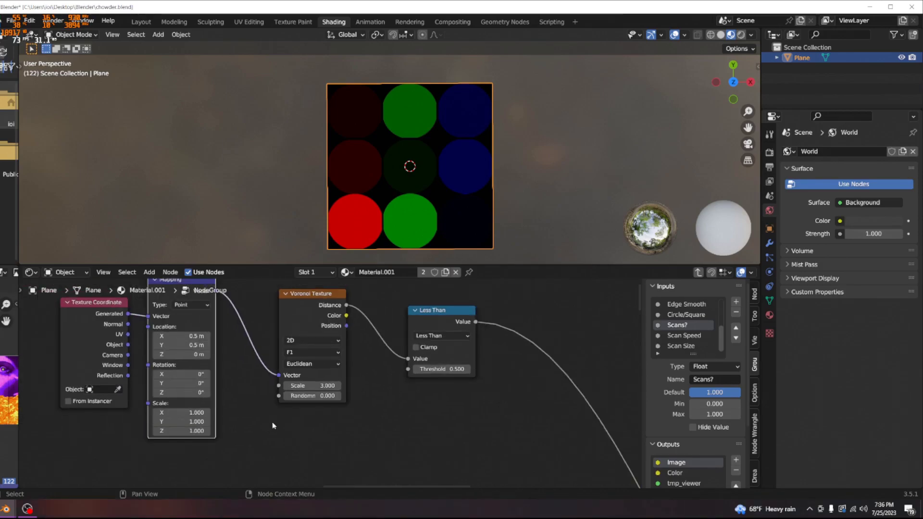
pyautogui.scroll(3, 367, 398)
pyautogui.moveTo(288, 373)
pyautogui.mouseDown()
pyautogui.moveTo(284, 386)
pyautogui.moveTo(375, 386)
pyautogui.moveTo(287, 372)
pyautogui.mouseUp()
pyautogui.scroll(-5, 288, 372)
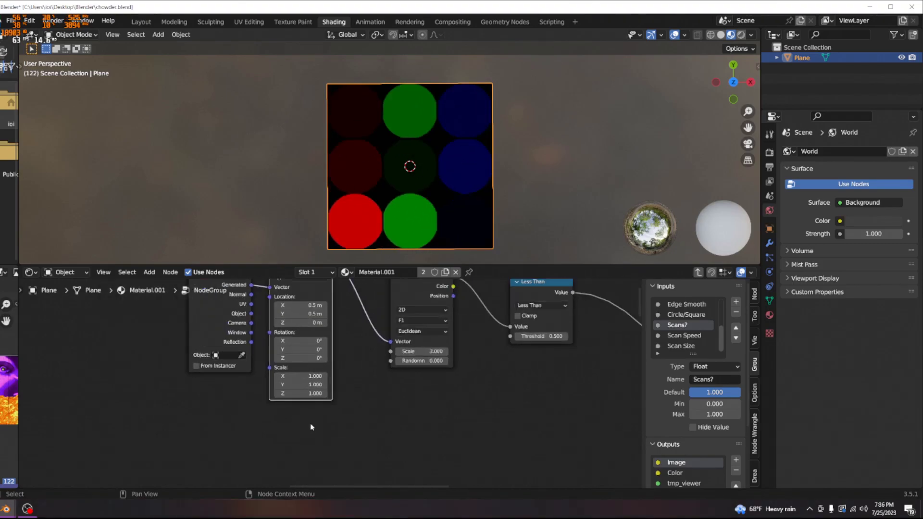
# Duplicate the Group Input node beside the Voronoi branch and connect its Pixel Density to the Mapping node's Scale
pyautogui.scroll(-2, 352, 369)
pyautogui.scroll(-2, 369, 424)
pyautogui.moveTo(354, 486); pyautogui.dragTo(338, 435, button='middle')
pyautogui.hotkey('shift', 'd')
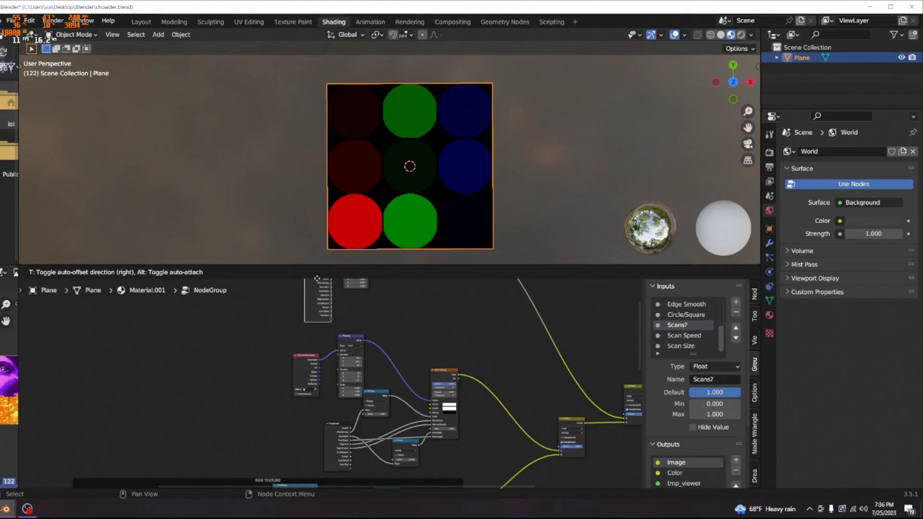
pyautogui.click(280, 340)
pyautogui.scroll(6, 293, 339)
pyautogui.scroll(-1, 299, 338)
pyautogui.moveTo(253, 290); pyautogui.dragTo(227, 388, button='middle')
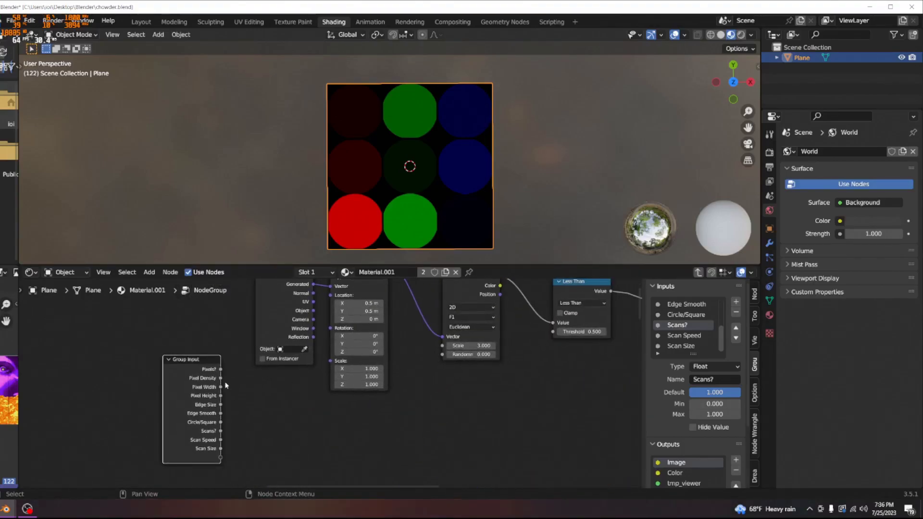
pyautogui.moveTo(330, 361); pyautogui.dragTo(331, 362)
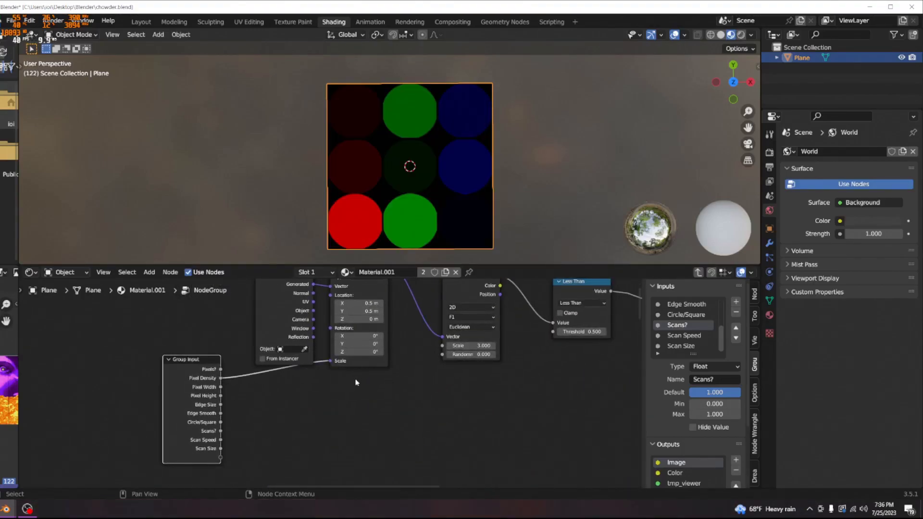
# Exit the node group, set Pixel Density to 67.2, and inspect the circular pixels over the image
pyautogui.press('Tab')
pyautogui.moveTo(344, 309); pyautogui.dragTo(402, 309)
pyautogui.scroll(12, 448, 103)
pyautogui.scroll(6, 441, 117)
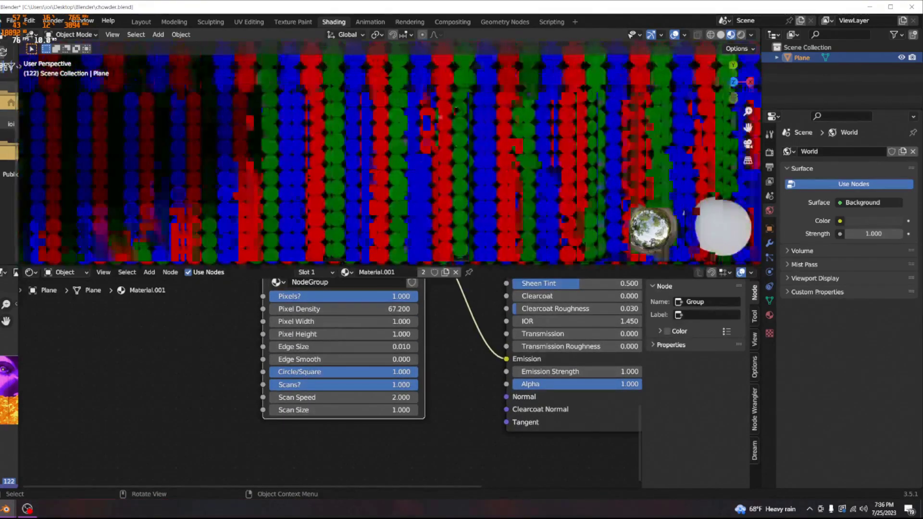
pyautogui.scroll(-7, 436, 120)
pyautogui.scroll(-5, 434, 123)
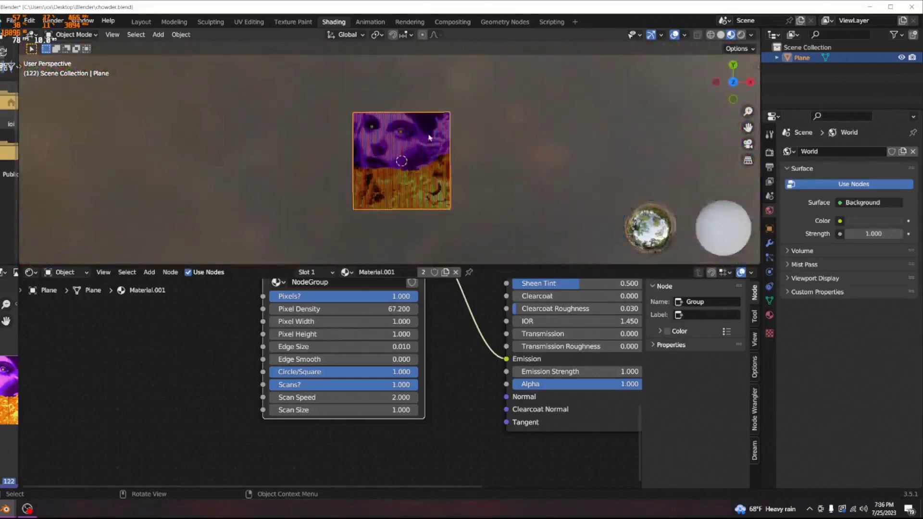
pyautogui.scroll(4, 432, 178)
pyautogui.scroll(-4, 423, 178)
pyautogui.scroll(8, 399, 163)
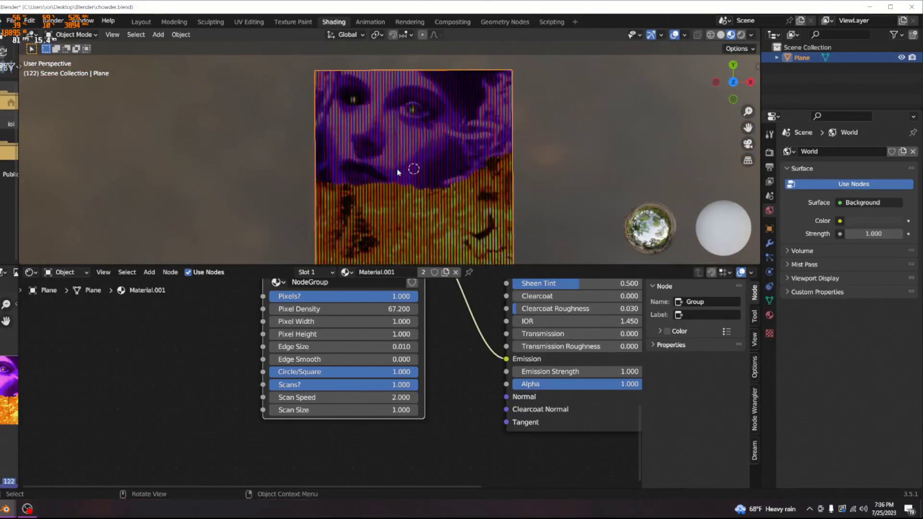
# Inspect the circular pixels on the plane up close and from farther away in the viewport
pyautogui.scroll(-8, 402, 151)
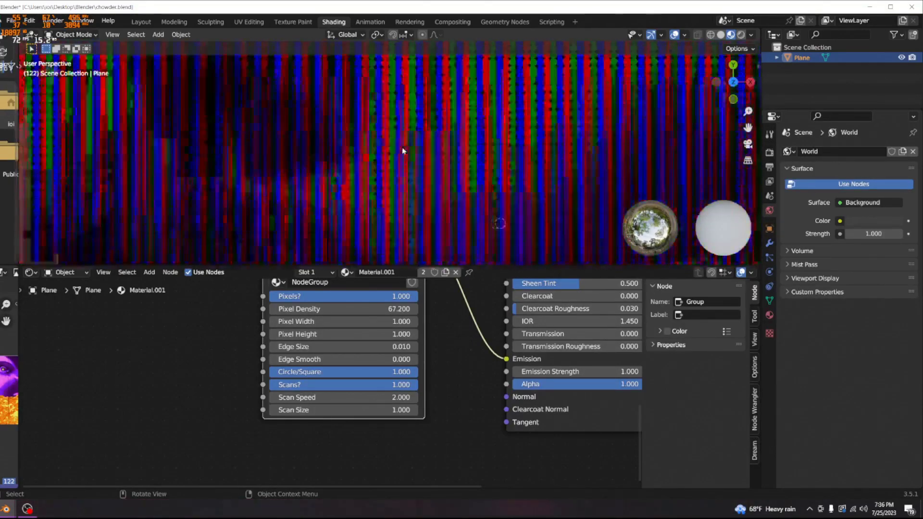
pyautogui.press('Tab')
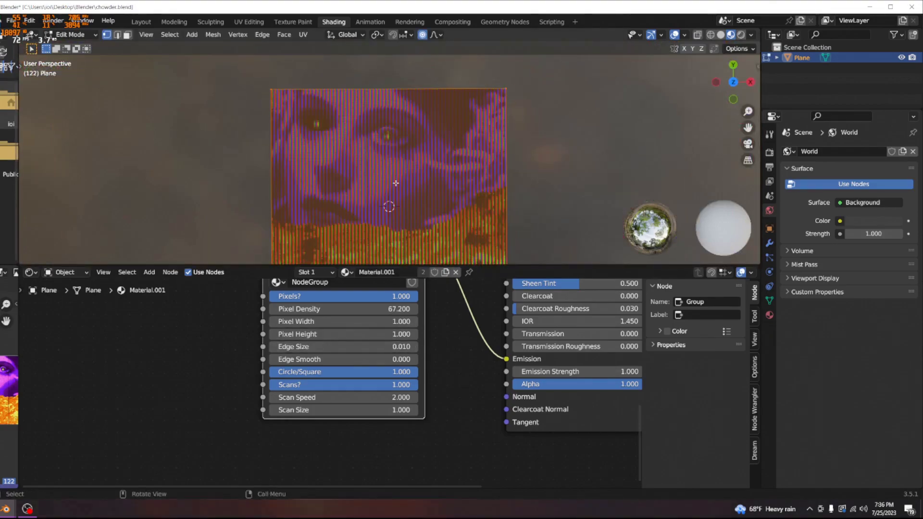
pyautogui.press('Tab')
pyautogui.scroll(-4, 247, 365)
pyautogui.scroll(3, 278, 351)
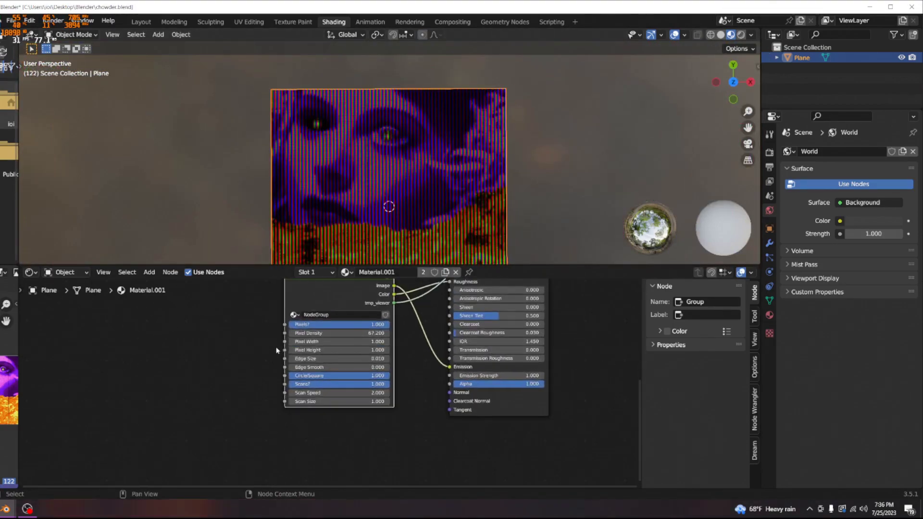
# Try a larger Pixel Width on the node group, inspect the pixels up close, and restore it to 1
pyautogui.moveTo(322, 341); pyautogui.dragTo(366, 342)
pyautogui.scroll(5, 365, 217)
pyautogui.scroll(4, 365, 217)
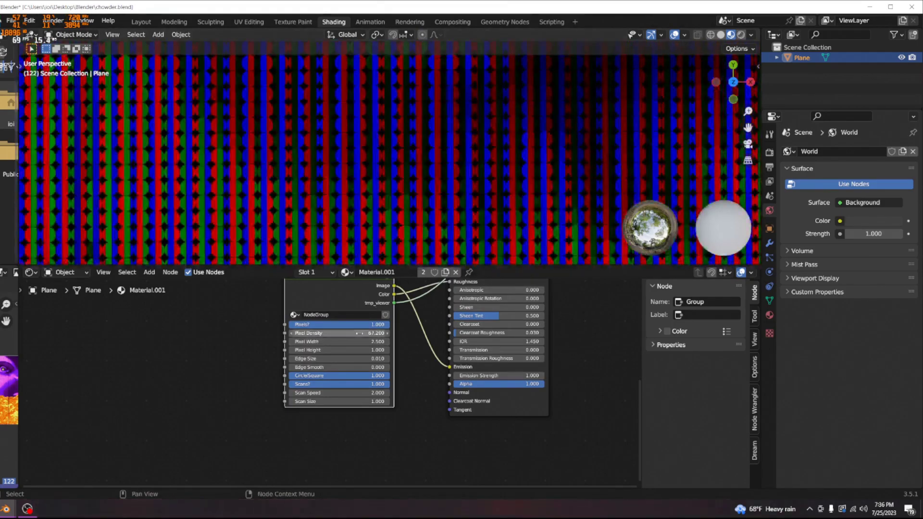
pyautogui.press('Return')
# Enter the node group and move the duplicated Group Input node farther away from the Voronoi branch's Mapping node
pyautogui.press('Tab')
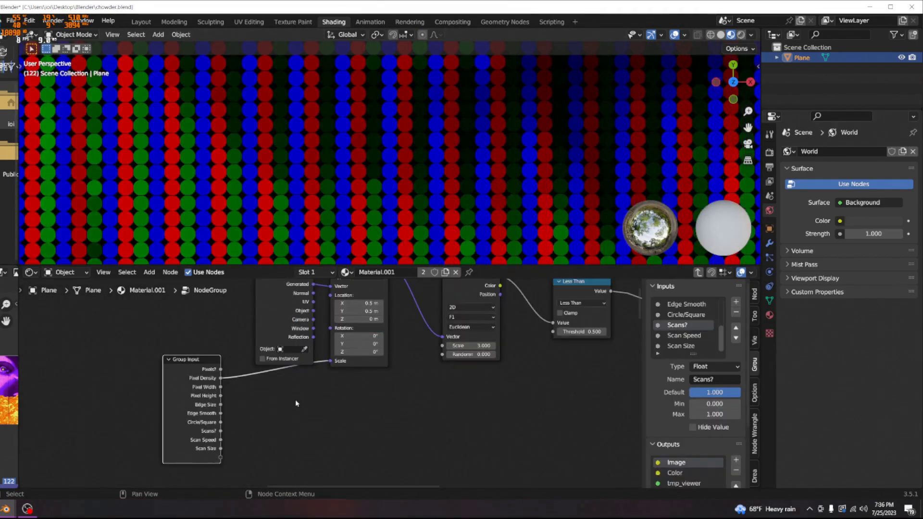
pyautogui.moveTo(296, 400); pyautogui.dragTo(385, 400, button='middle')
pyautogui.scroll(5, 376, 400)
pyautogui.moveTo(268, 371); pyautogui.dragTo(230, 391)
pyautogui.scroll(-6, 327, 383)
pyautogui.moveTo(455, 378); pyautogui.dragTo(431, 355, button='middle')
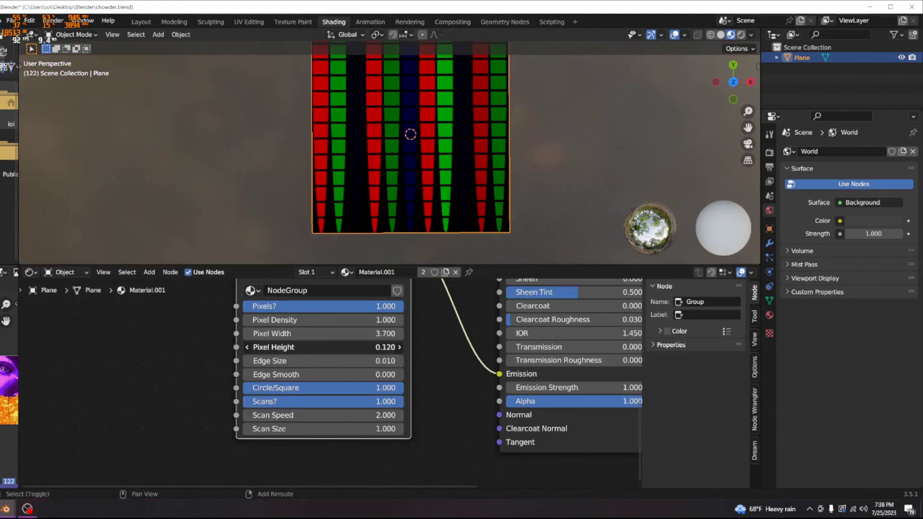
# Test lower Pixel Height values, such as 0.12, and examine how the inputs feed the Brick Texture's Brick Width and Row Height
pyautogui.moveTo(323, 347)
pyautogui.mouseDown()
pyautogui.moveTo(313, 347)
pyautogui.moveTo(348, 347)
pyautogui.moveTo(299, 347)
pyautogui.moveTo(371, 347)
pyautogui.moveTo(308, 347)
pyautogui.mouseUp()
pyautogui.rightClick(367, 346)
pyautogui.press('Tab')
pyautogui.scroll(-5, 422, 362)
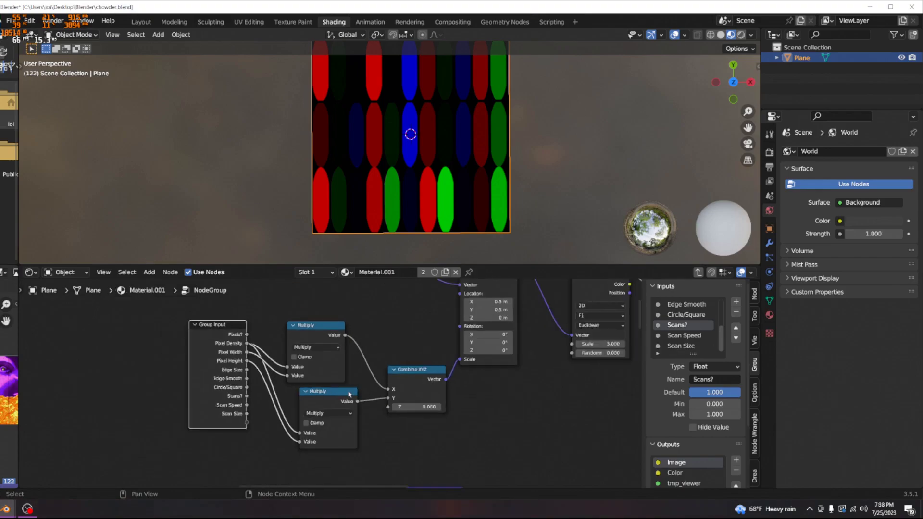
pyautogui.scroll(-2, 372, 406)
pyautogui.moveTo(373, 407); pyautogui.dragTo(446, 339, button='middle')
pyautogui.moveTo(339, 313); pyautogui.dragTo(322, 331)
pyautogui.scroll(8, 383, 383)
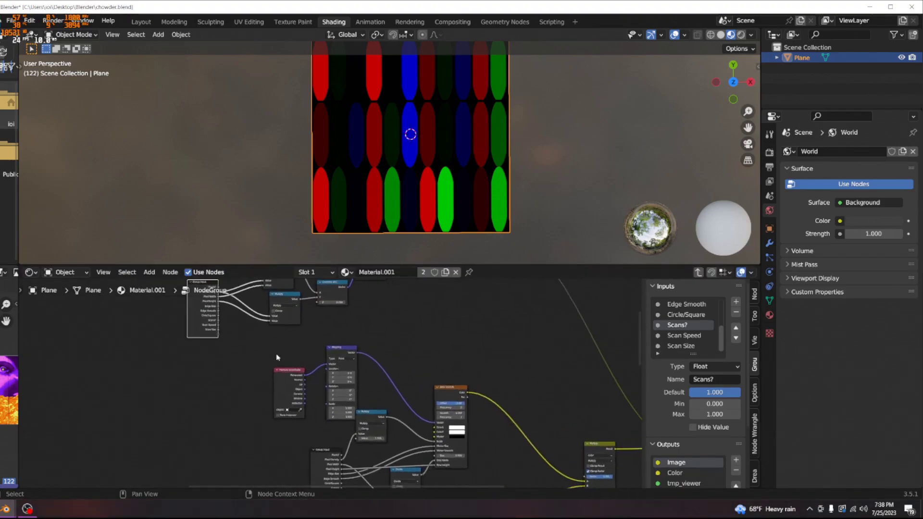
pyautogui.moveTo(412, 391); pyautogui.dragTo(348, 348, button='middle')
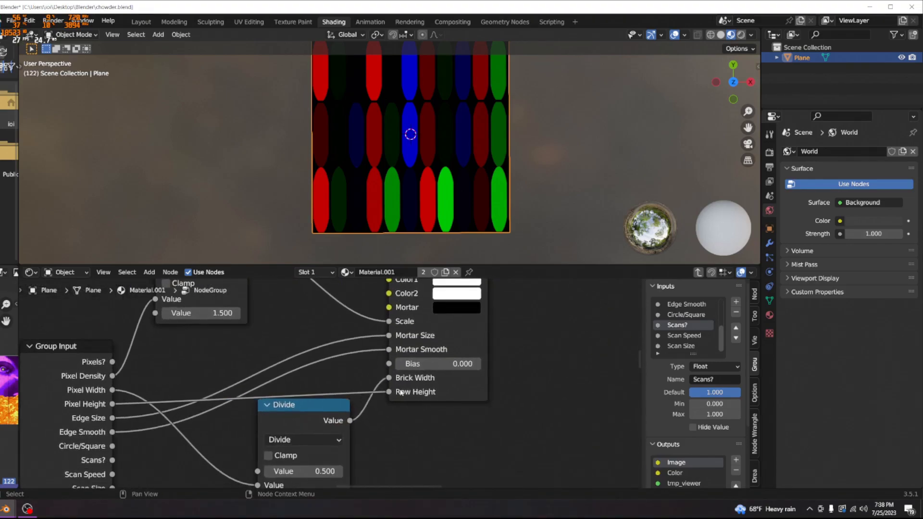
pyautogui.moveTo(381, 399); pyautogui.dragTo(426, 359, button='middle')
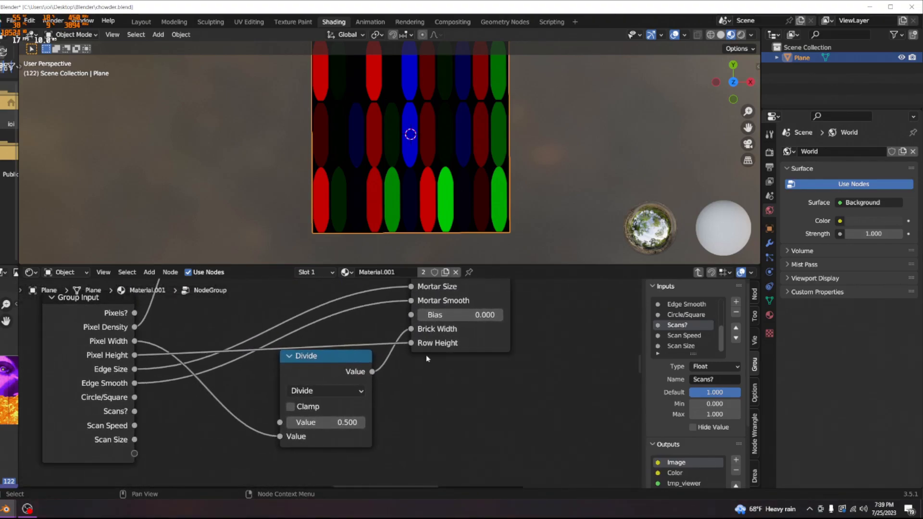
# Exit the node group, test Pixel Height at 0.3, and reset both Pixel Height and Pixel Width to 1
pyautogui.press('Tab')
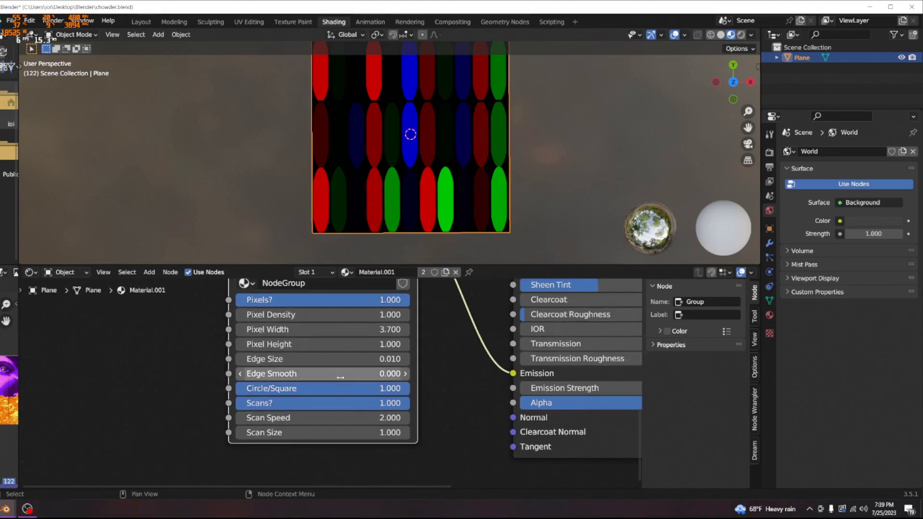
pyautogui.moveTo(338, 344); pyautogui.dragTo(312, 344)
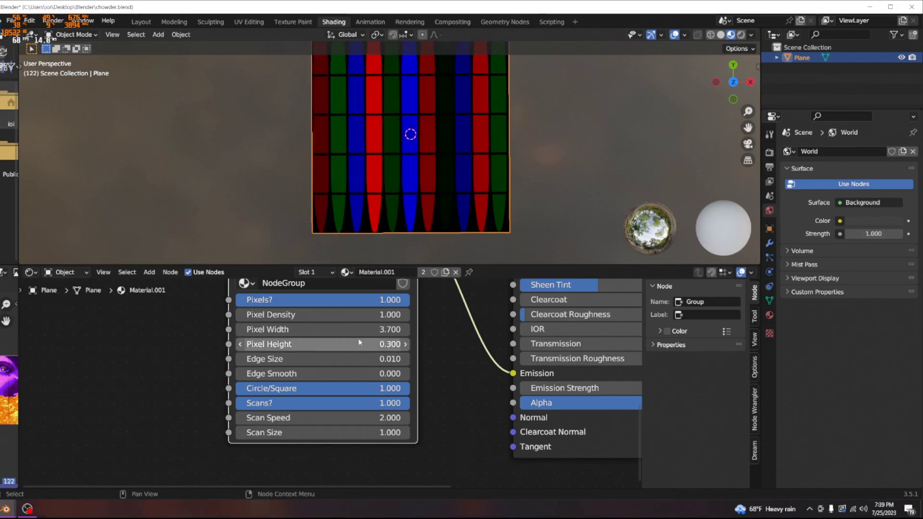
pyautogui.press('Tab')
pyautogui.press('Tab')
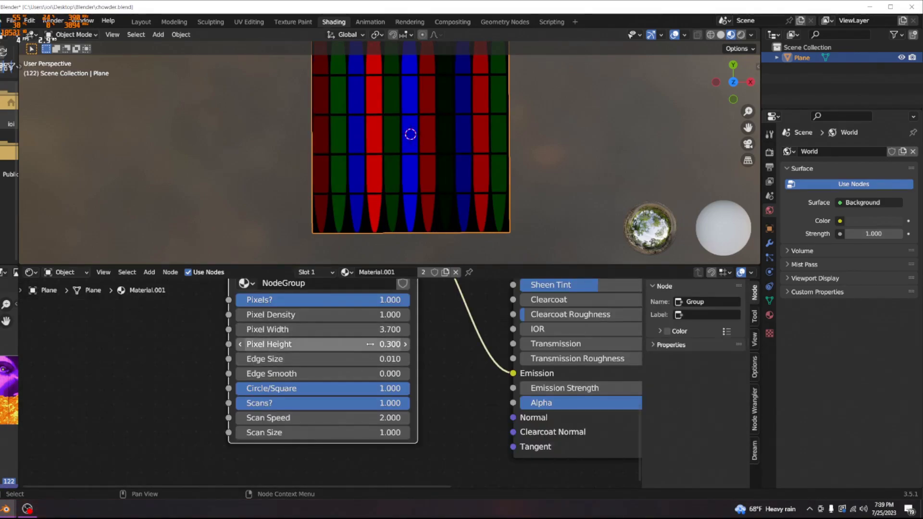
pyautogui.write('1')
pyautogui.press('Return')
pyautogui.press('Return')
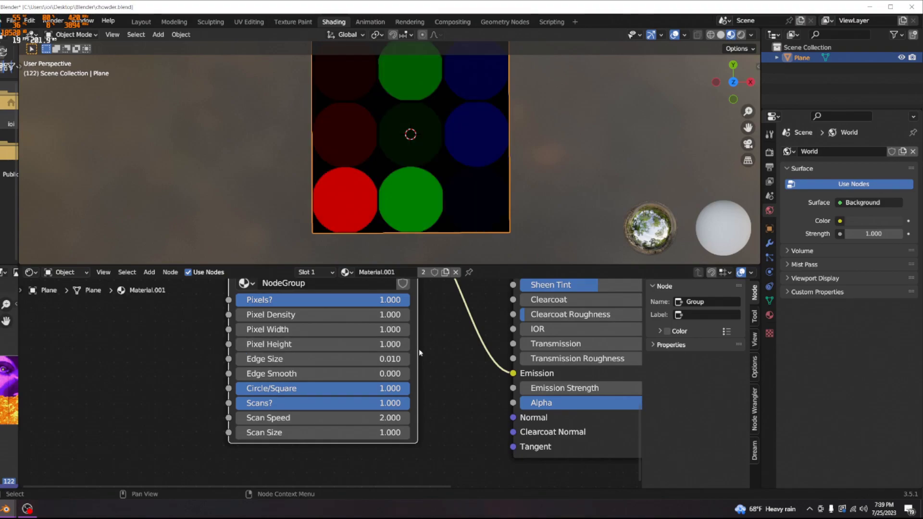
# Review the nodes inside the group and test larger Pixel Width values, such as 3.2, on the circle mask
pyautogui.press('Tab')
pyautogui.scroll(-5, 224, 361)
pyautogui.moveTo(236, 293); pyautogui.dragTo(350, 412, button='middle')
pyautogui.scroll(10, 409, 404)
pyautogui.press('Tab')
pyautogui.moveTo(320, 352); pyautogui.dragTo(363, 352)
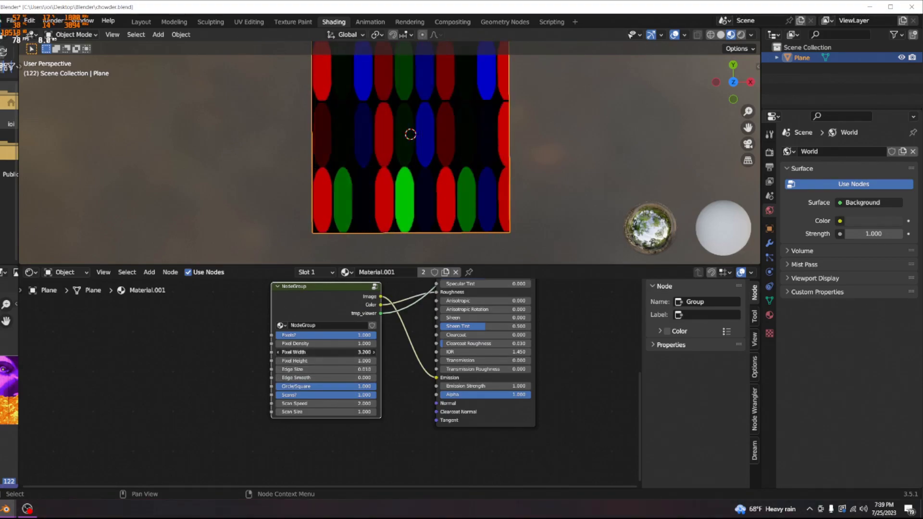
pyautogui.rightClick(325, 353)
# Disconnect Pixel Height from the lower Multiply node feeding Combine XYZ's Y and set that node's second value to 1
pyautogui.press('Tab')
pyautogui.moveTo(358, 375); pyautogui.dragTo(339, 387, button='middle')
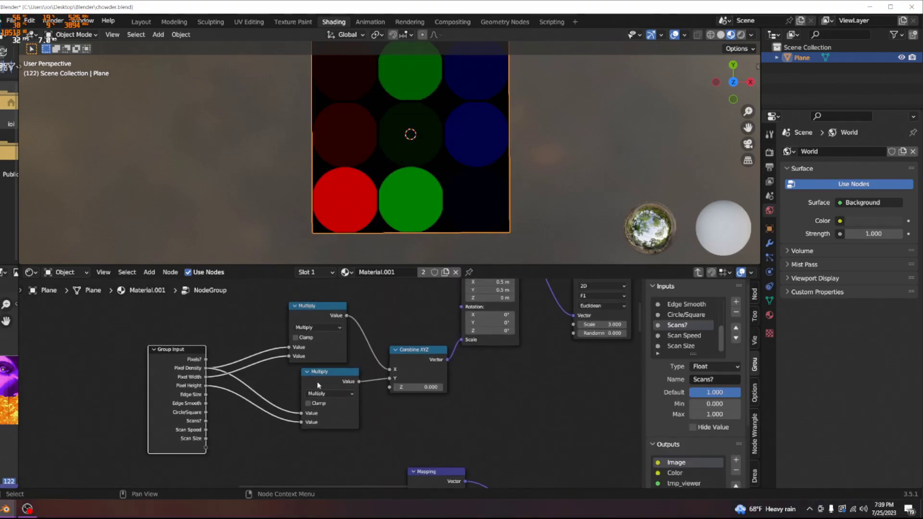
pyautogui.click(268, 417)
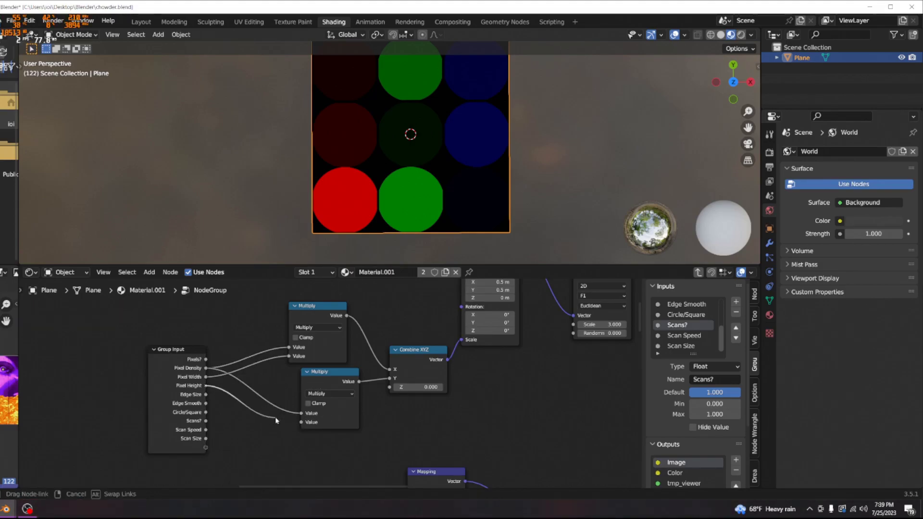
pyautogui.moveTo(275, 421); pyautogui.dragTo(281, 422)
pyautogui.scroll(1, 337, 425)
pyautogui.click(330, 433)
pyautogui.write('1')
pyautogui.press('Return')
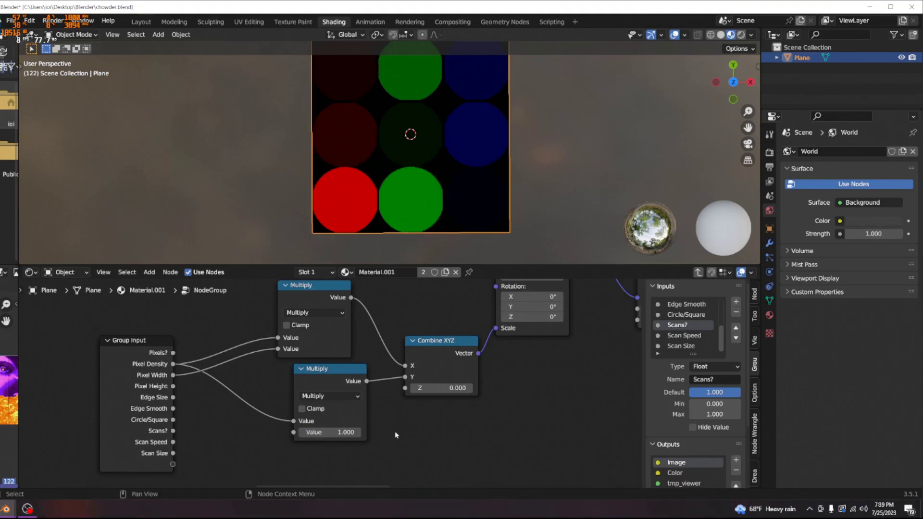
# Try lower second values in the Y-axis Multiply node, such as 0.5 and 0.4, to test the circles' vertical stretch
pyautogui.scroll(-6, 445, 157)
pyautogui.scroll(5, 437, 194)
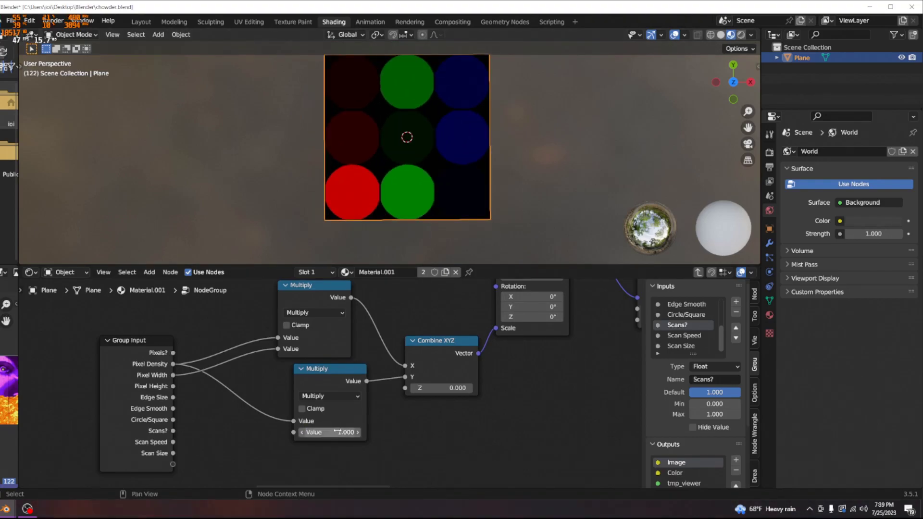
pyautogui.moveTo(330, 432); pyautogui.dragTo(310, 432)
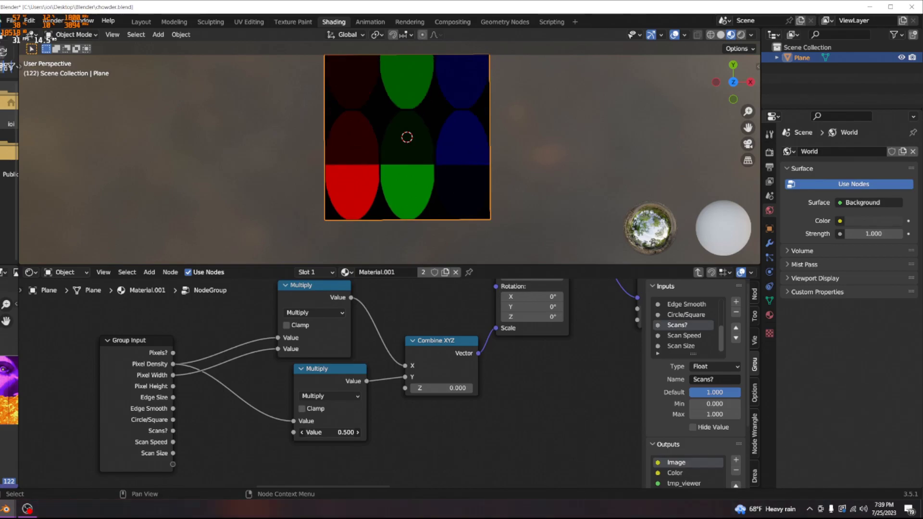
pyautogui.scroll(-1, 443, 170)
pyautogui.moveTo(440, 171)
pyautogui.mouseDown(button='middle')
pyautogui.moveTo(440, 135)
pyautogui.moveTo(439, 179)
pyautogui.mouseUp(button='middle')
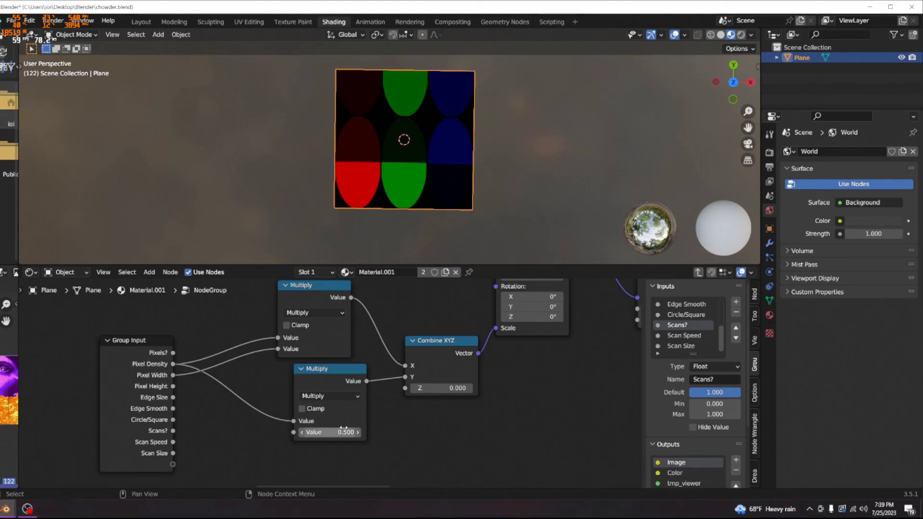
pyautogui.moveTo(329, 433); pyautogui.dragTo(310, 432)
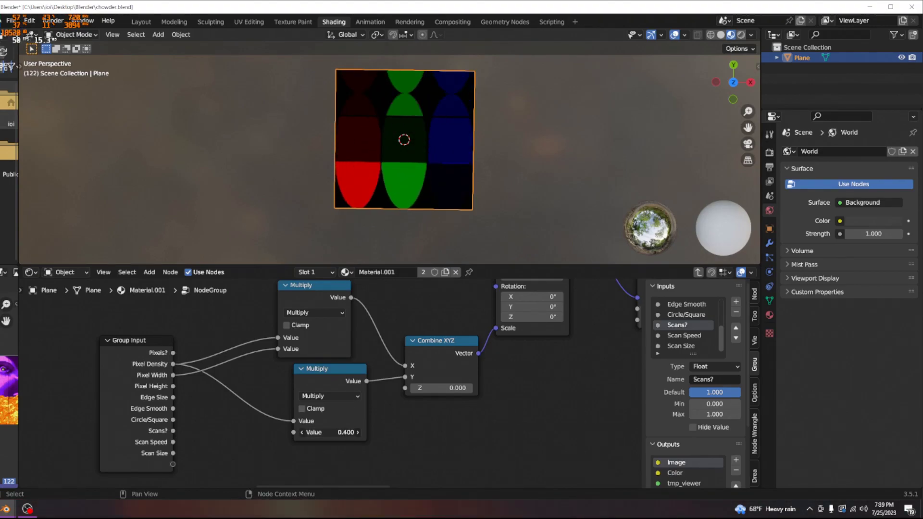
pyautogui.moveTo(336, 433); pyautogui.dragTo(336, 433)
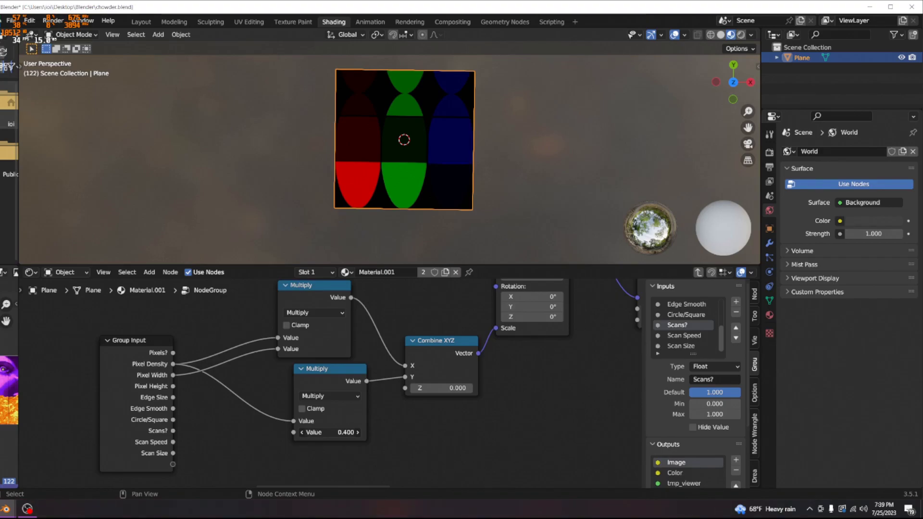
# Change the Y-axis Multiply node's operation to Divide and connect Pixel Height to its second value
pyautogui.click(330, 396)
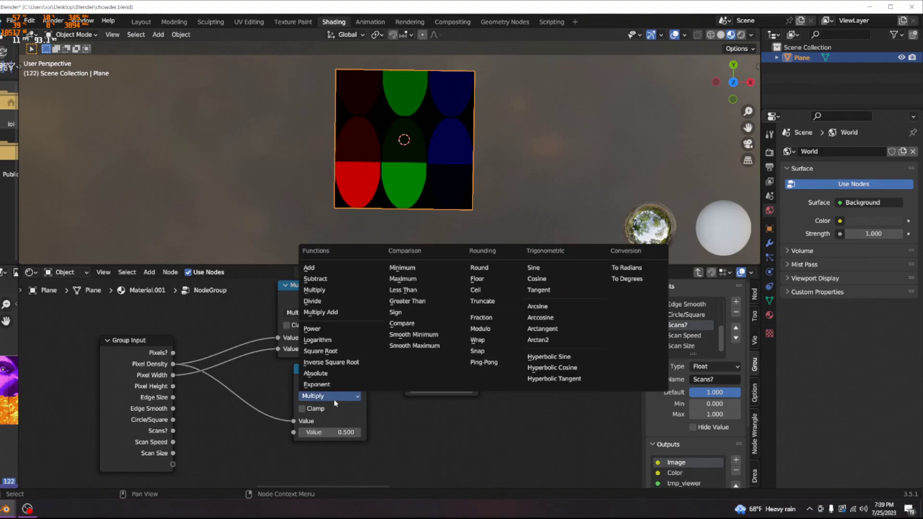
pyautogui.click(324, 301)
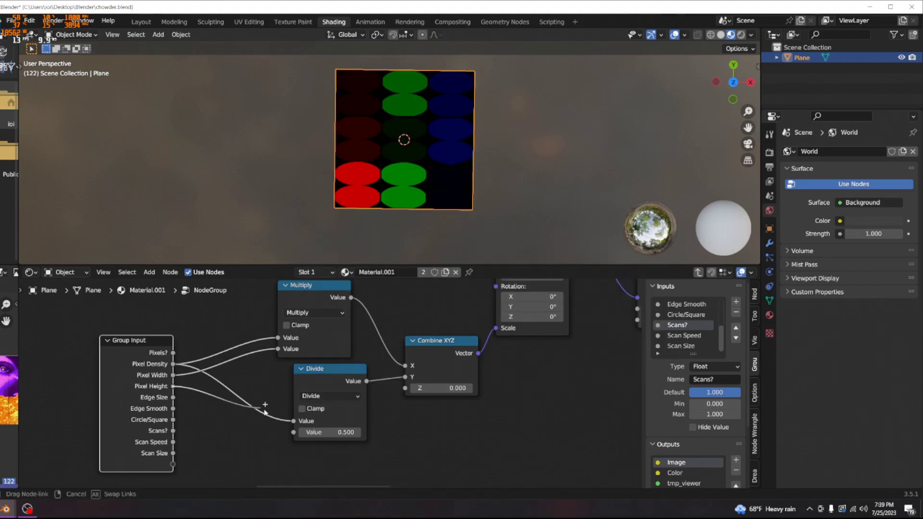
pyautogui.moveTo(308, 435); pyautogui.dragTo(306, 434)
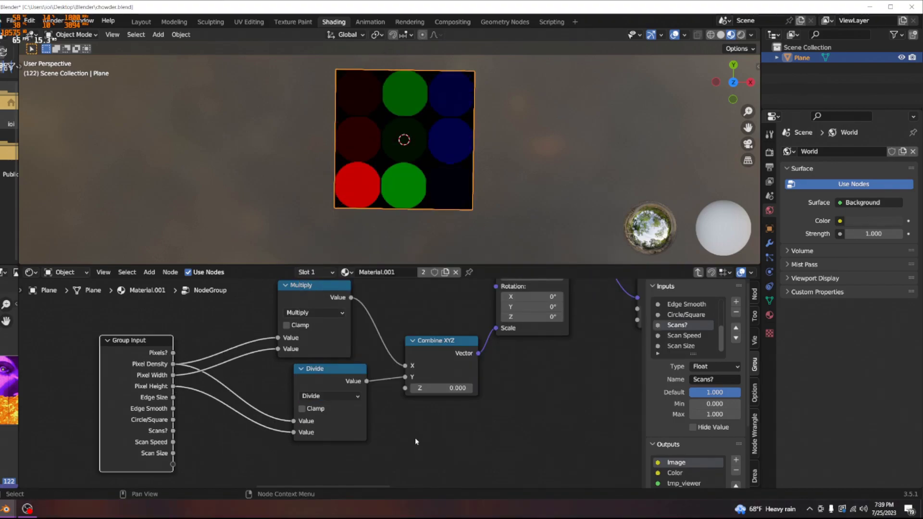
# Test the Pixel Height input from outside the node group with the Divide node in place, and reenter the group
pyautogui.press('Tab')
pyautogui.scroll(4, 331, 383)
pyautogui.moveTo(318, 345)
pyautogui.mouseDown()
pyautogui.moveTo(365, 345)
pyautogui.moveTo(272, 344)
pyautogui.moveTo(318, 345)
pyautogui.mouseUp()
pyautogui.press('Tab')
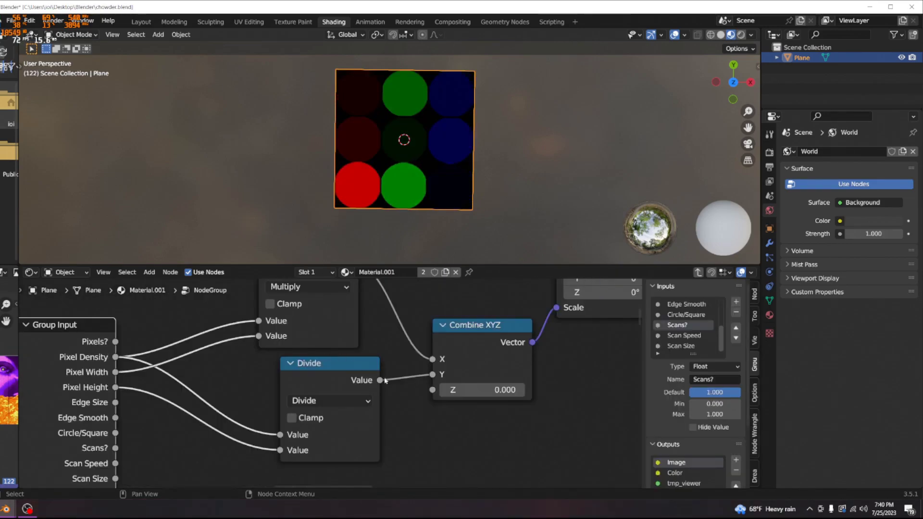
# Disconnect Pixel Height from the Divide node and leave its second value at 1
pyautogui.scroll(2, 293, 423)
pyautogui.moveTo(272, 461); pyautogui.dragTo(233, 446)
pyautogui.scroll(-5, 232, 445)
pyautogui.moveTo(233, 445); pyautogui.dragTo(260, 433, button='middle')
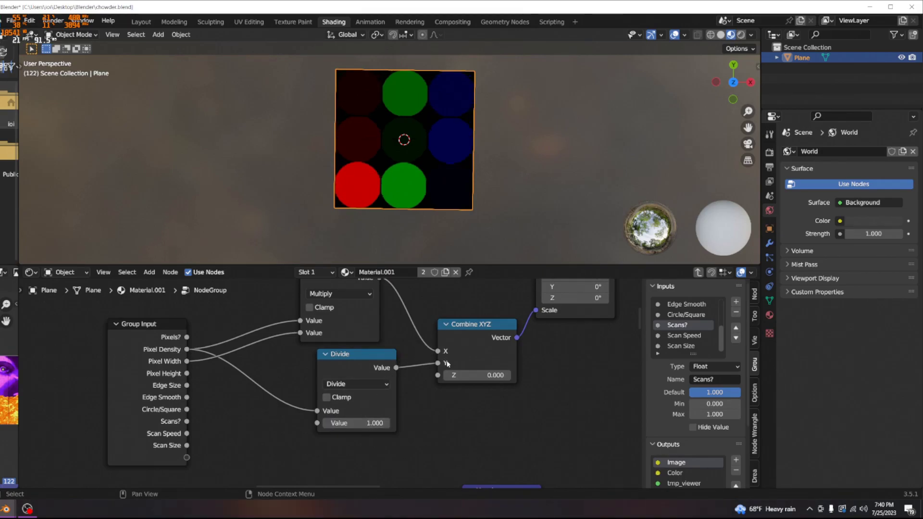
# Examine the Brick Texture branch, focusing on how Pixel Height feeds its Row Height
pyautogui.scroll(-1, 435, 423)
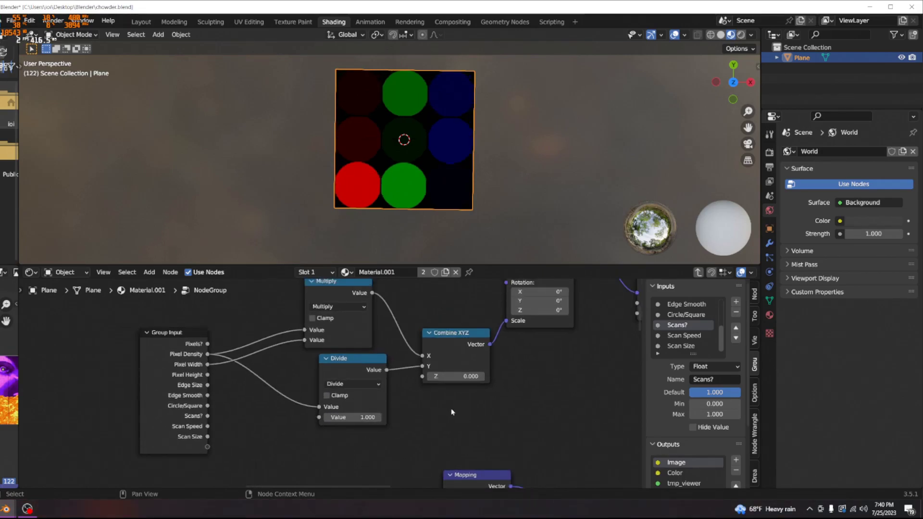
pyautogui.scroll(-3, 452, 412)
pyautogui.scroll(-1, 464, 409)
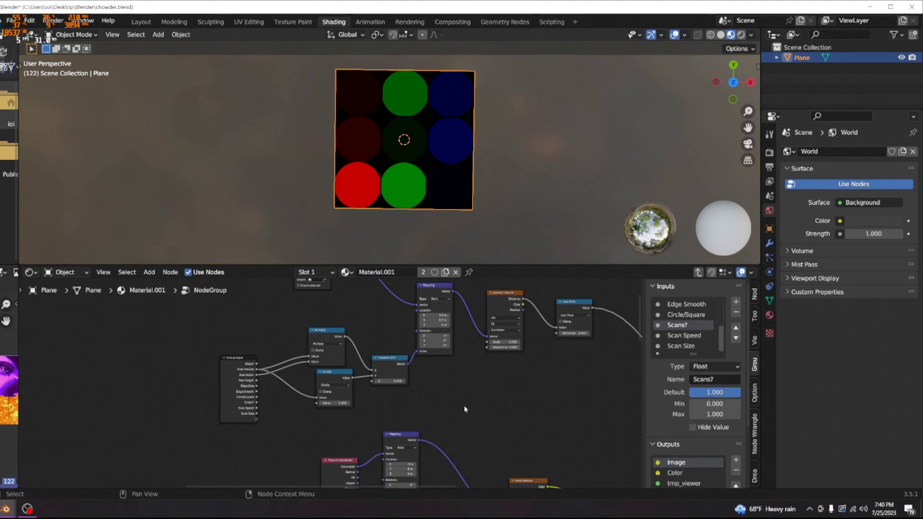
pyautogui.moveTo(411, 404); pyautogui.dragTo(377, 368, button='middle')
pyautogui.scroll(4, 377, 369)
pyautogui.moveTo(385, 405); pyautogui.dragTo(351, 365, button='middle')
pyautogui.scroll(4, 351, 365)
pyautogui.moveTo(358, 420); pyautogui.dragTo(322, 367, button='middle')
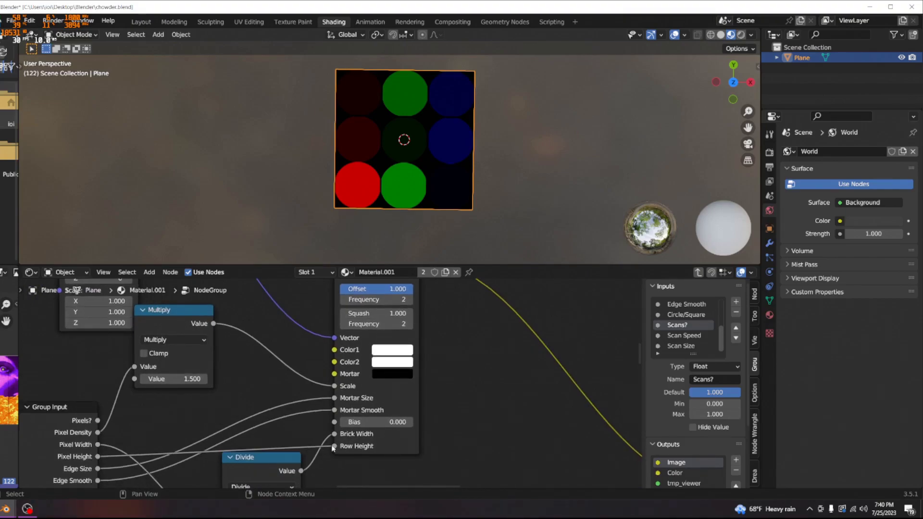
# Test the Pixel Height input from outside the node group, and reenter the group
pyautogui.press('Tab')
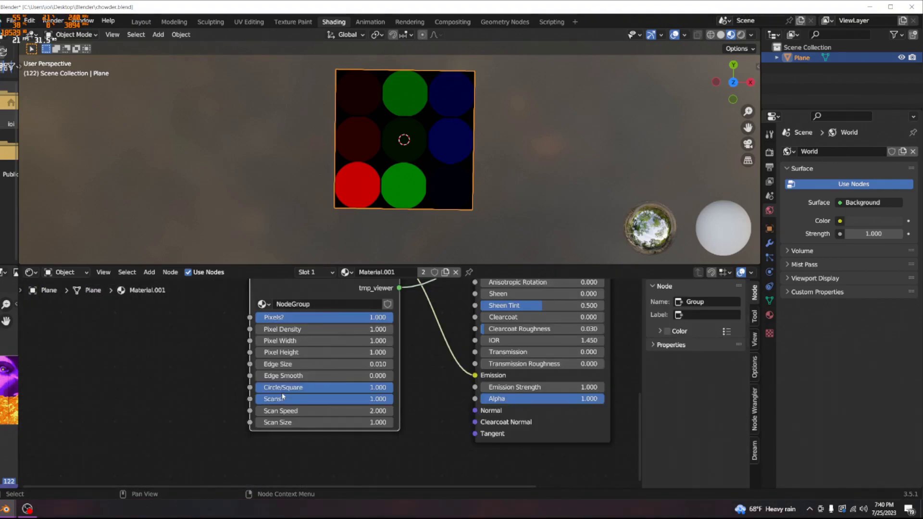
pyautogui.moveTo(331, 336)
pyautogui.mouseDown()
pyautogui.moveTo(297, 336)
pyautogui.moveTo(388, 336)
pyautogui.moveTo(291, 336)
pyautogui.moveTo(336, 333)
pyautogui.mouseUp()
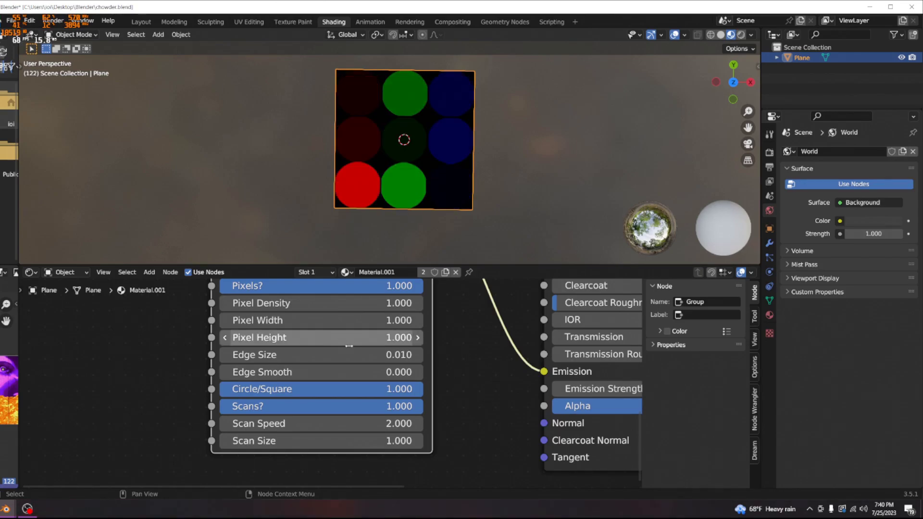
pyautogui.press('Tab')
# Duplicate the Divide node that feeds Brick Width and insert the copy between Pixel Height and the Brick Texture's Row Height
pyautogui.scroll(-5, 332, 382)
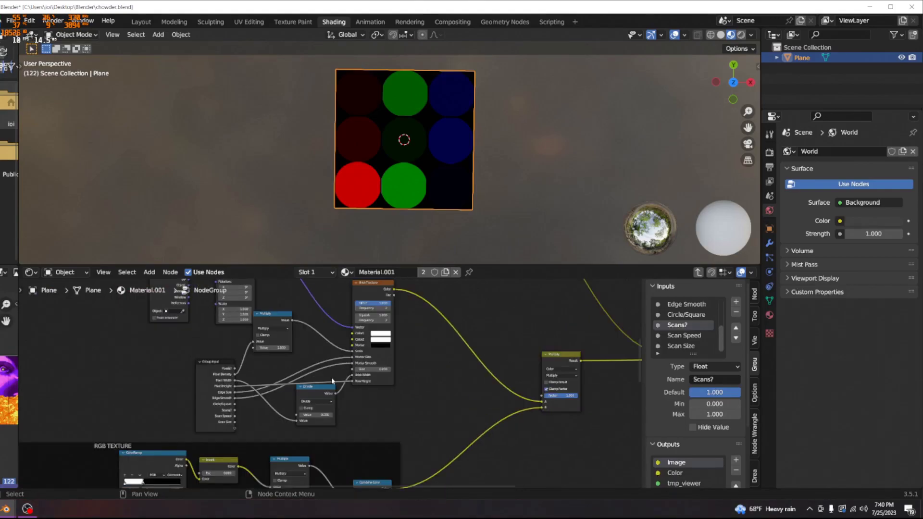
pyautogui.scroll(-5, 332, 381)
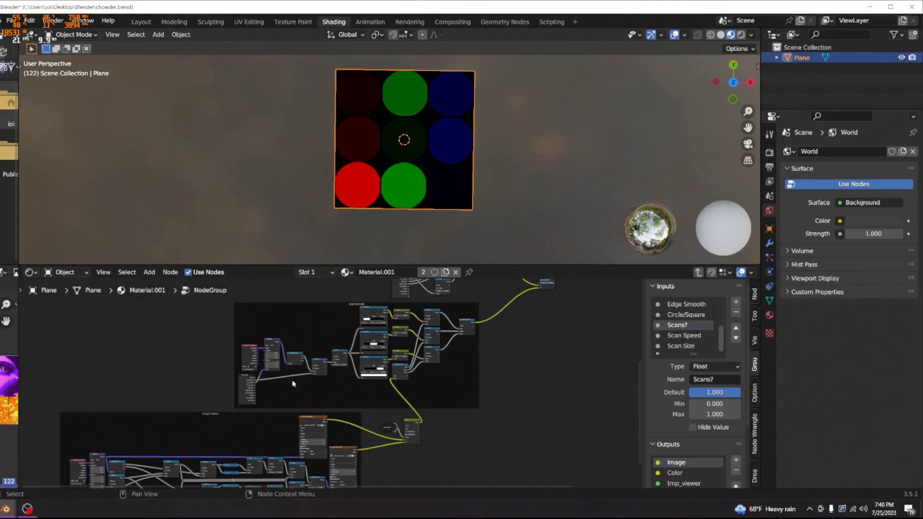
pyautogui.scroll(4, 293, 383)
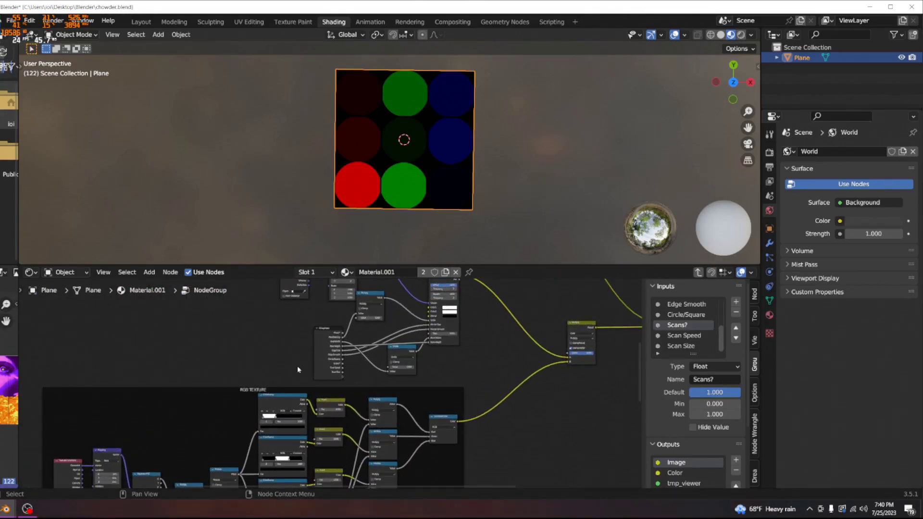
pyautogui.scroll(3, 298, 370)
pyautogui.moveTo(279, 330); pyautogui.dragTo(244, 318)
pyautogui.moveTo(409, 347); pyautogui.dragTo(369, 383, button='middle')
pyautogui.moveTo(339, 384); pyautogui.dragTo(343, 388)
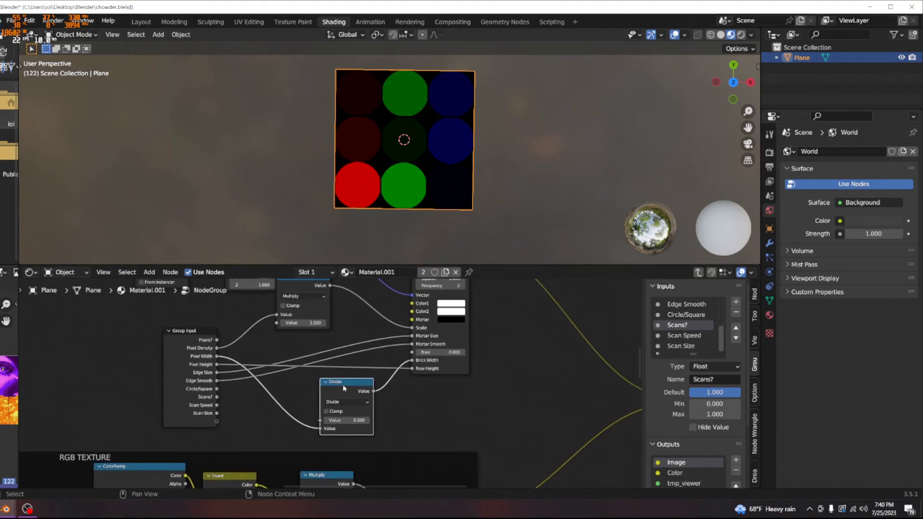
pyautogui.hotkey('shift', 'd')
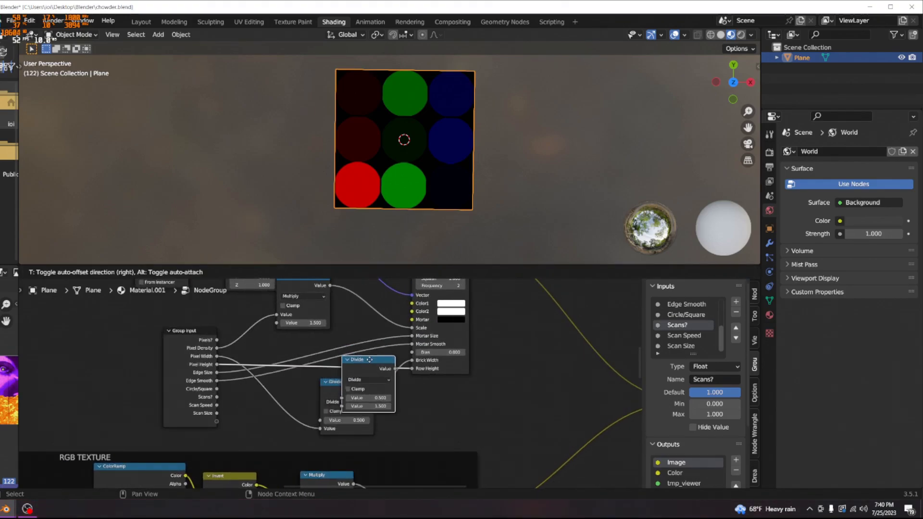
pyautogui.click(370, 363)
pyautogui.moveTo(357, 369); pyautogui.dragTo(348, 330)
# Rewire the new Divide node so Pixel Height divides 0.5, and connect its output to the Brick Texture's Row Height
pyautogui.click(354, 368)
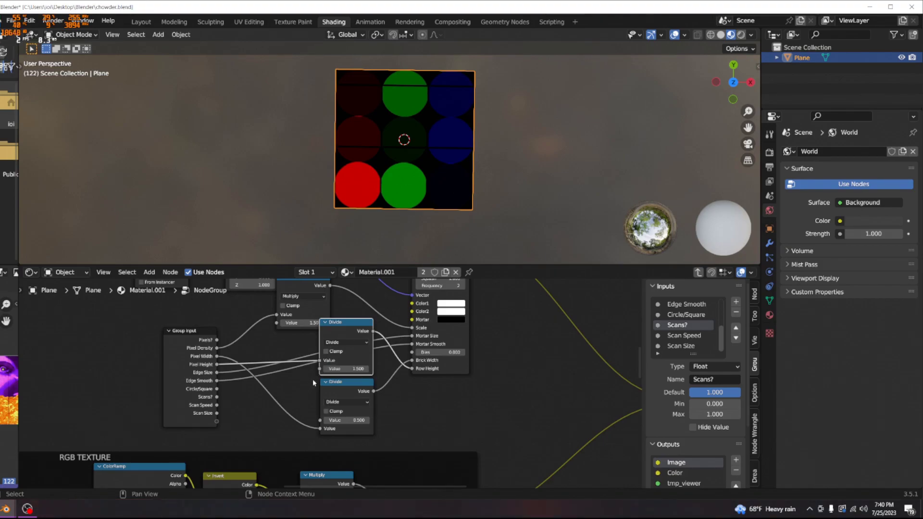
pyautogui.scroll(2, 313, 383)
pyautogui.moveTo(314, 351); pyautogui.dragTo(301, 377)
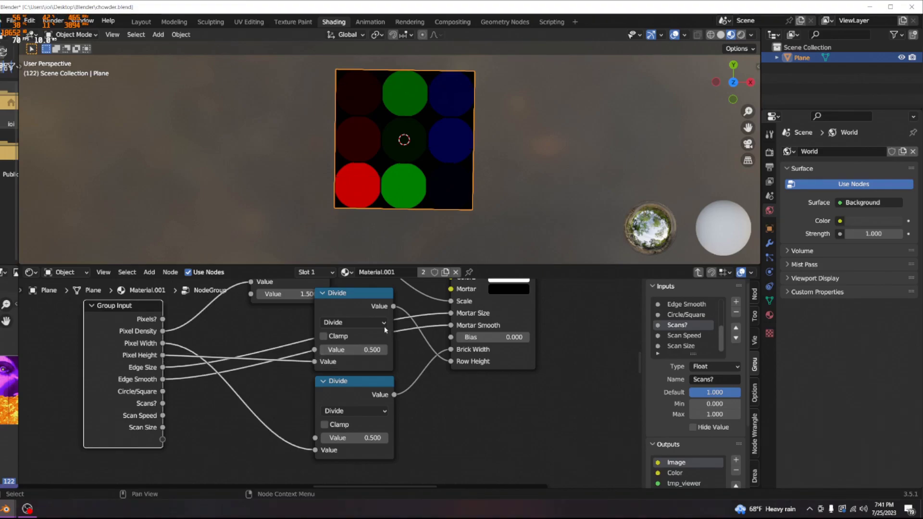
pyautogui.moveTo(451, 349); pyautogui.dragTo(447, 364)
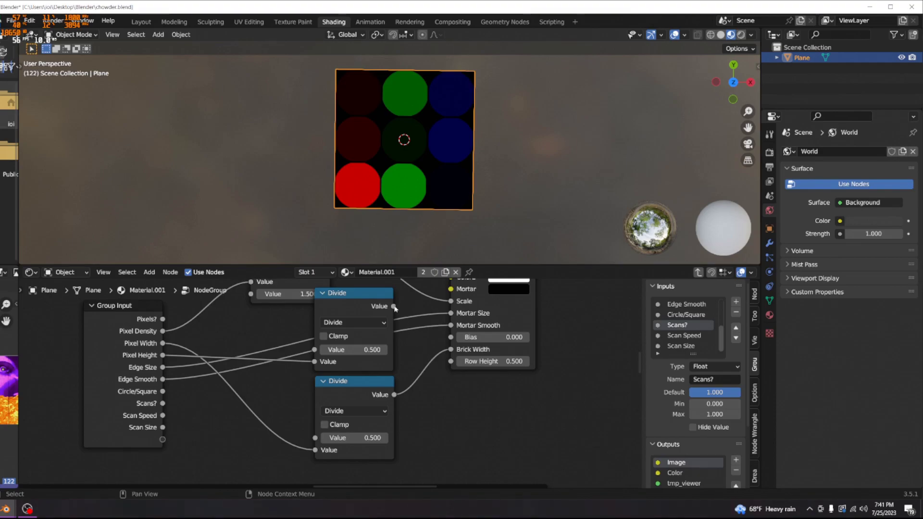
pyautogui.moveTo(394, 307); pyautogui.dragTo(453, 367)
# Test the Pixel Height input from outside the group with the new Row Height Divide node, and reenter the group
pyautogui.press('Tab')
pyautogui.scroll(3, 276, 334)
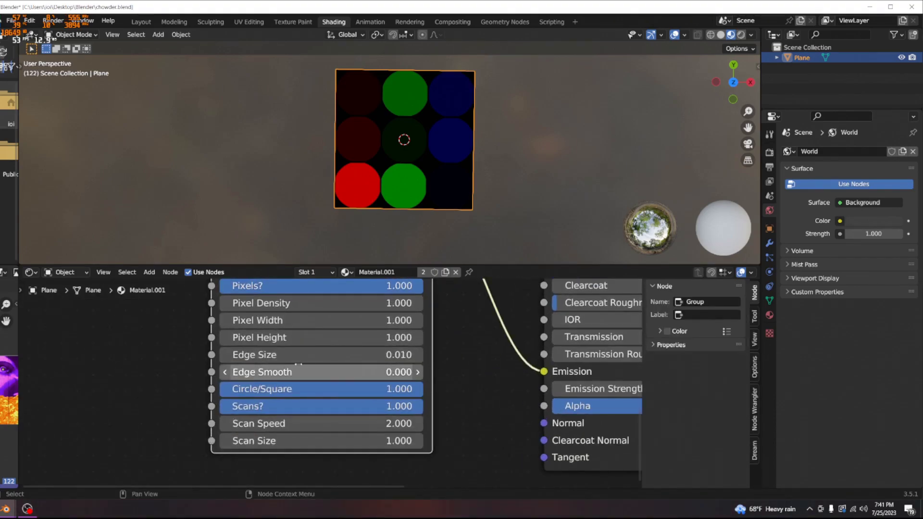
pyautogui.moveTo(277, 338)
pyautogui.mouseDown()
pyautogui.moveTo(324, 337)
pyautogui.moveTo(276, 338)
pyautogui.moveTo(311, 338)
pyautogui.moveTo(289, 338)
pyautogui.mouseUp()
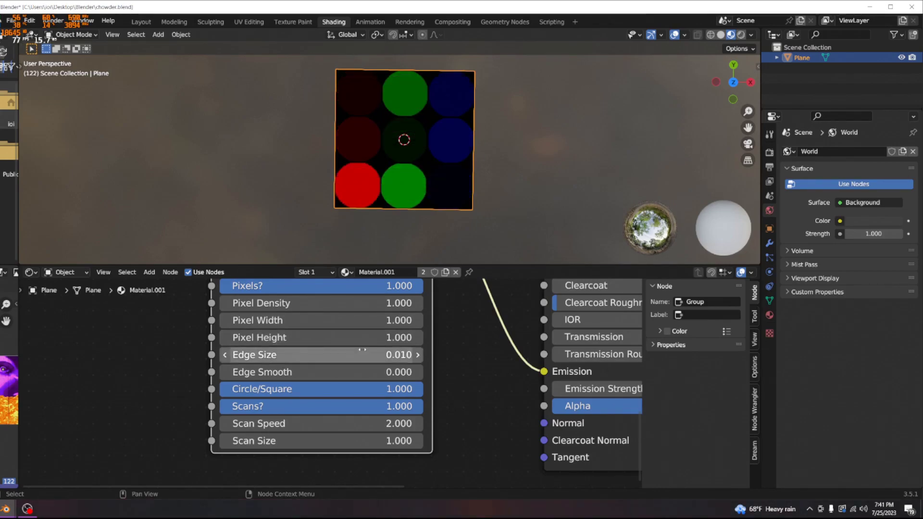
pyautogui.press('Tab')
# Change the Divide node feeding the Combine XYZ's Y to Multiply and connect Pixel Height to its second value
pyautogui.scroll(-5, 319, 395)
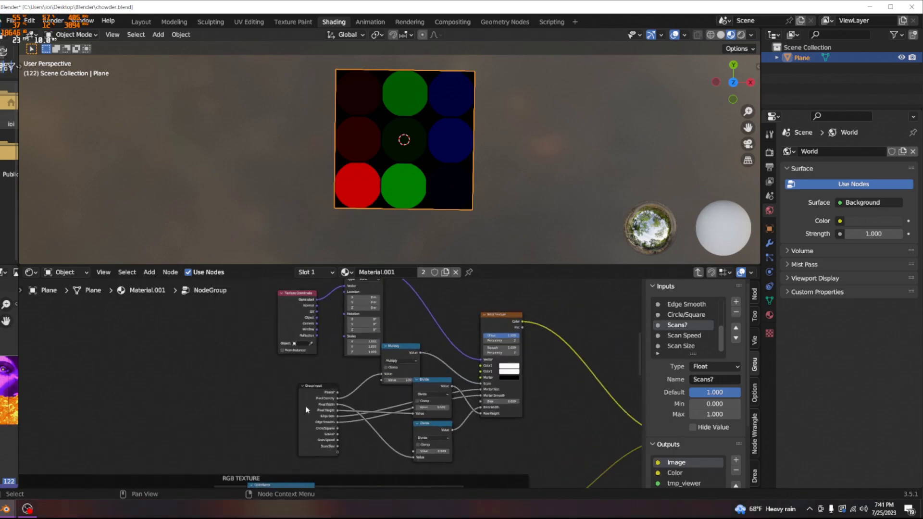
pyautogui.scroll(5, 326, 453)
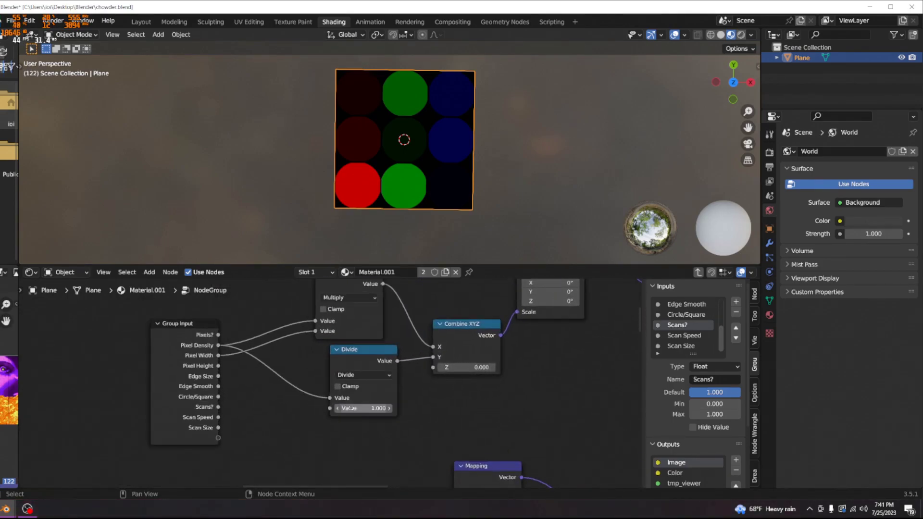
pyautogui.moveTo(364, 408); pyautogui.dragTo(387, 409)
pyautogui.click(364, 375)
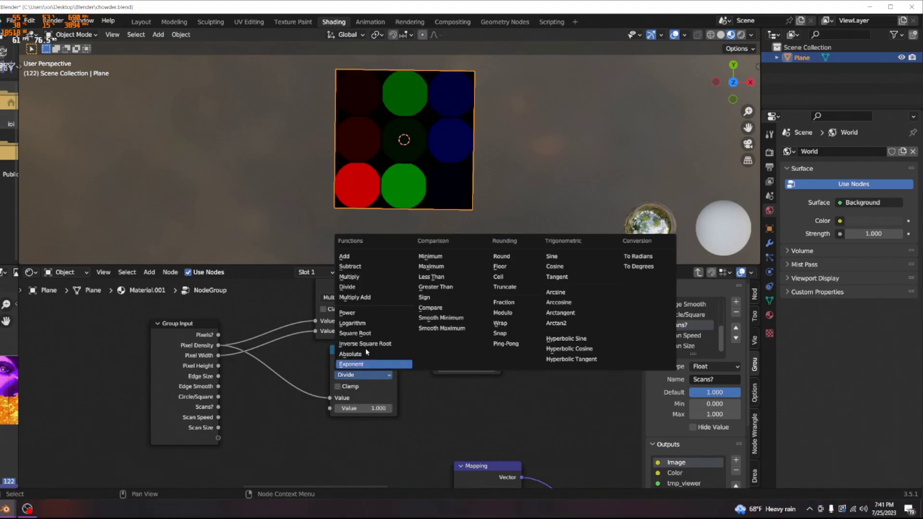
pyautogui.click(349, 277)
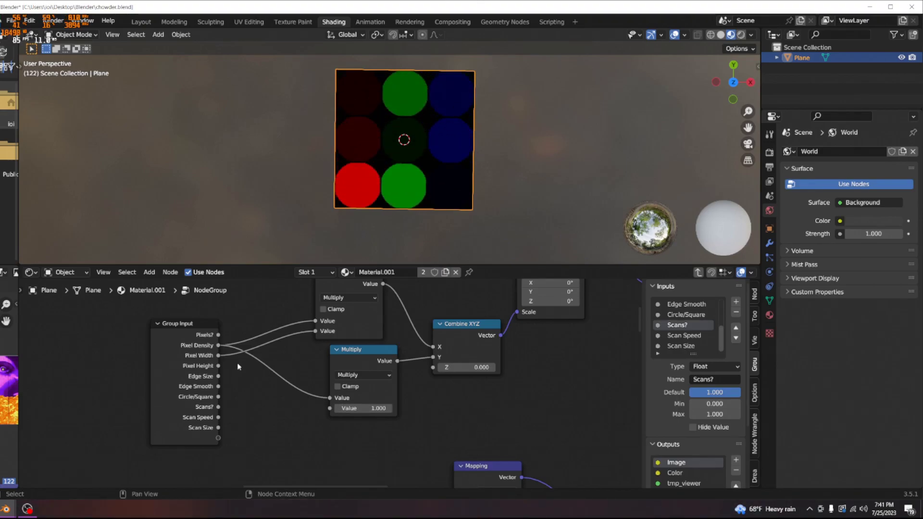
pyautogui.moveTo(329, 408); pyautogui.dragTo(329, 405)
# Leave the node group and try a Pixel Density of 10 with Pixel Width and Pixel Height at 5
pyautogui.press('Tab')
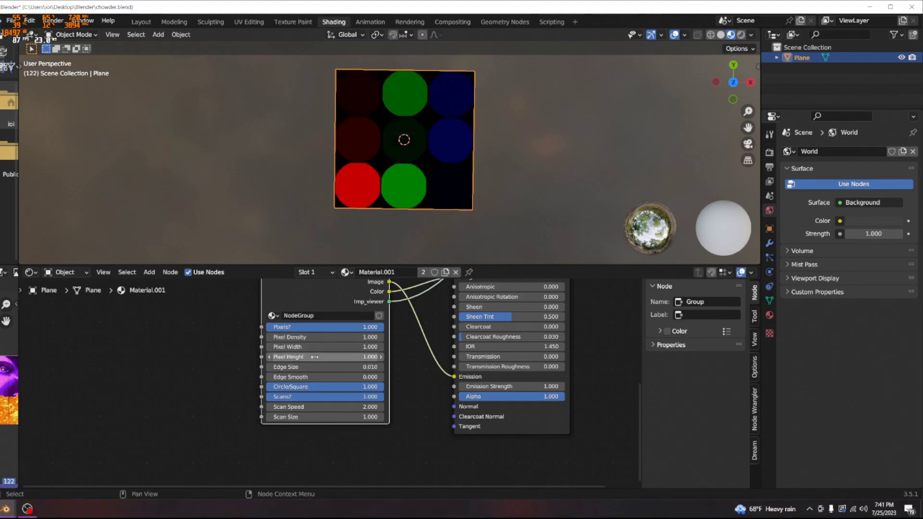
pyautogui.moveTo(288, 337); pyautogui.dragTo(269, 337)
pyautogui.moveTo(327, 347); pyautogui.dragTo(295, 347)
pyautogui.click(295, 339)
pyautogui.write('1')
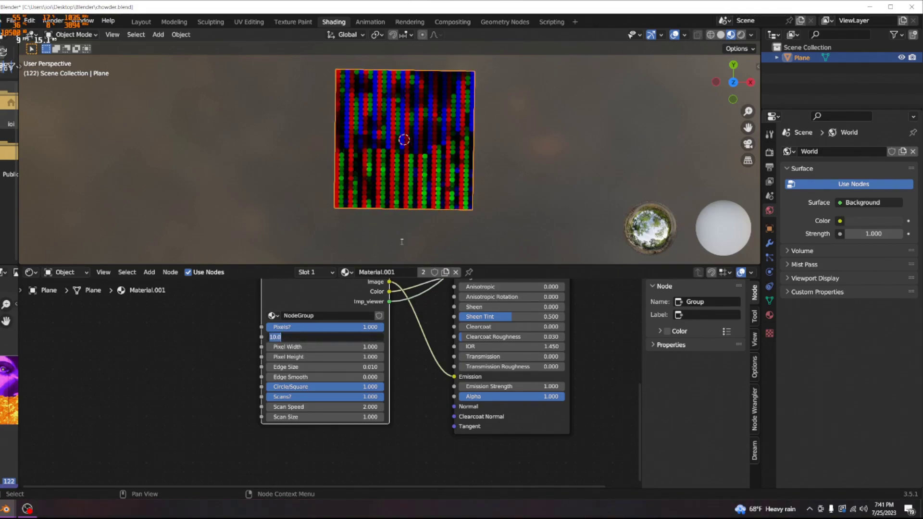
pyautogui.scroll(2, 391, 371)
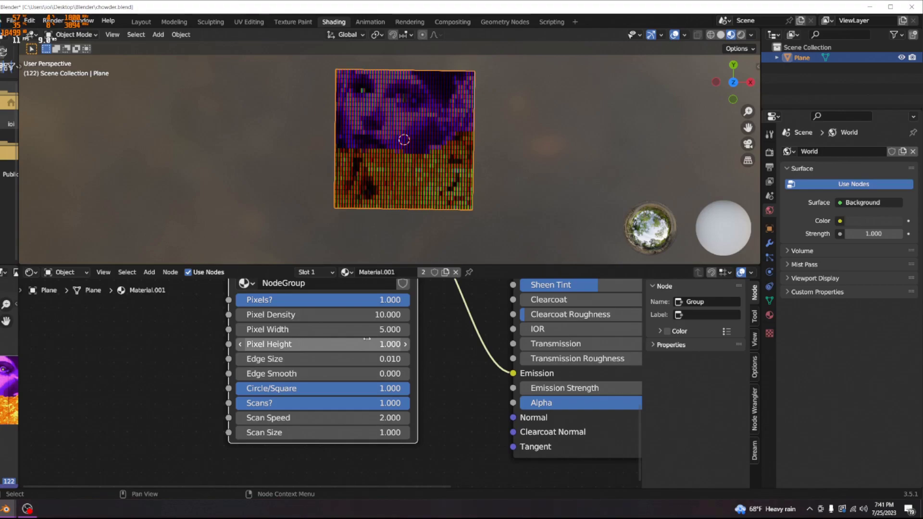
# Examine the pixel shapes on the plane up close and from several angles
pyautogui.scroll(10, 443, 213)
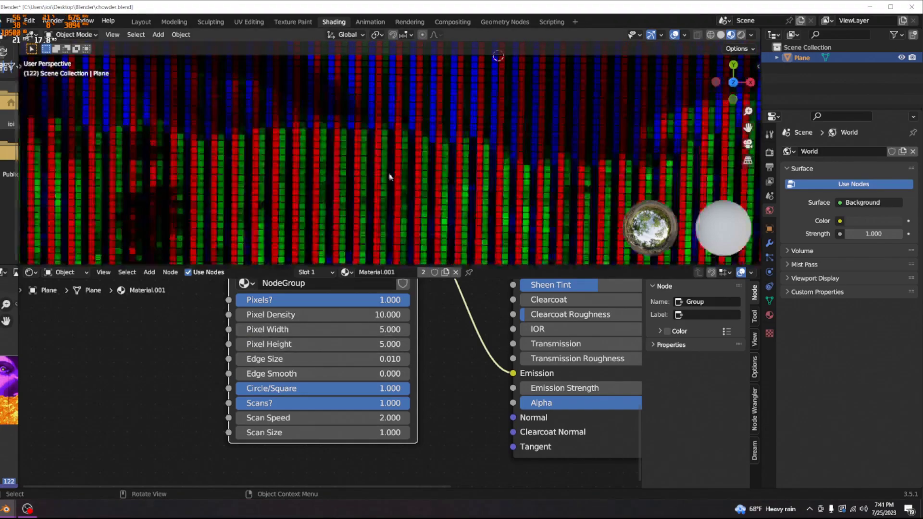
pyautogui.scroll(-10, 374, 126)
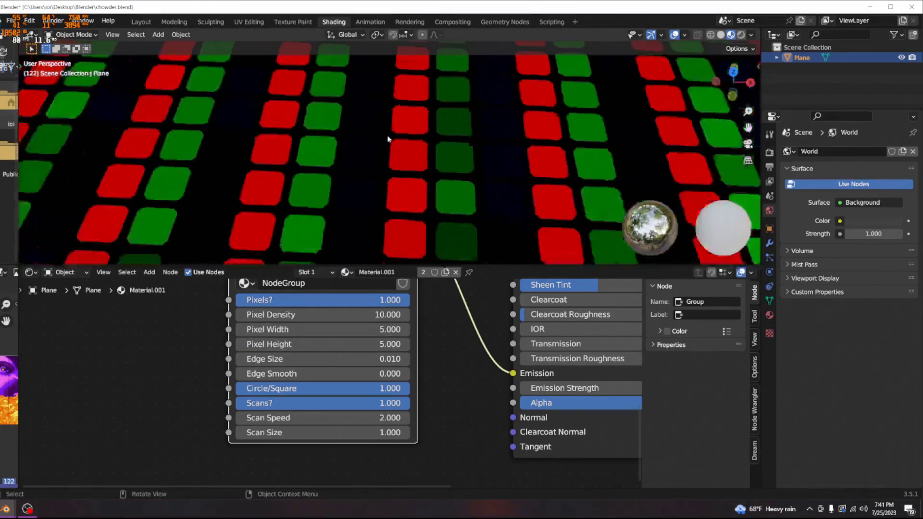
pyautogui.scroll(9, 418, 140)
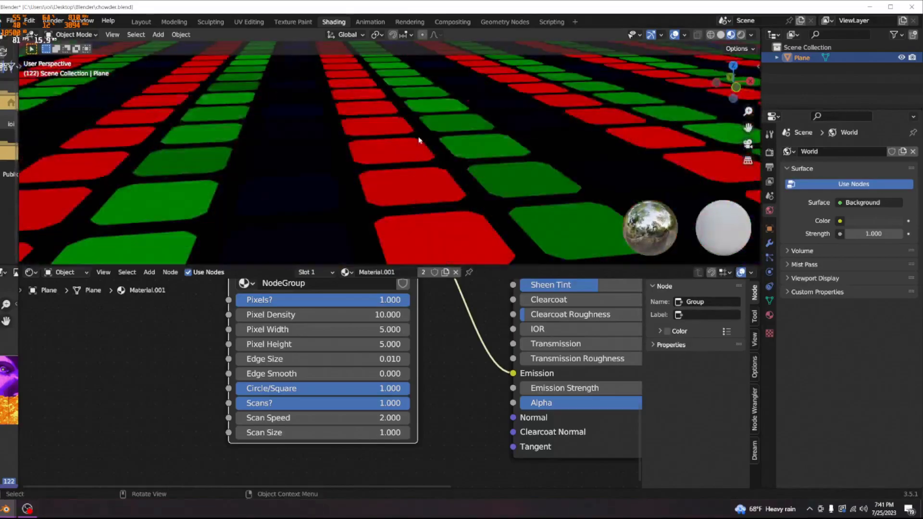
pyautogui.scroll(-8, 462, 124)
pyautogui.moveTo(454, 136); pyautogui.dragTo(456, 148, button='middle')
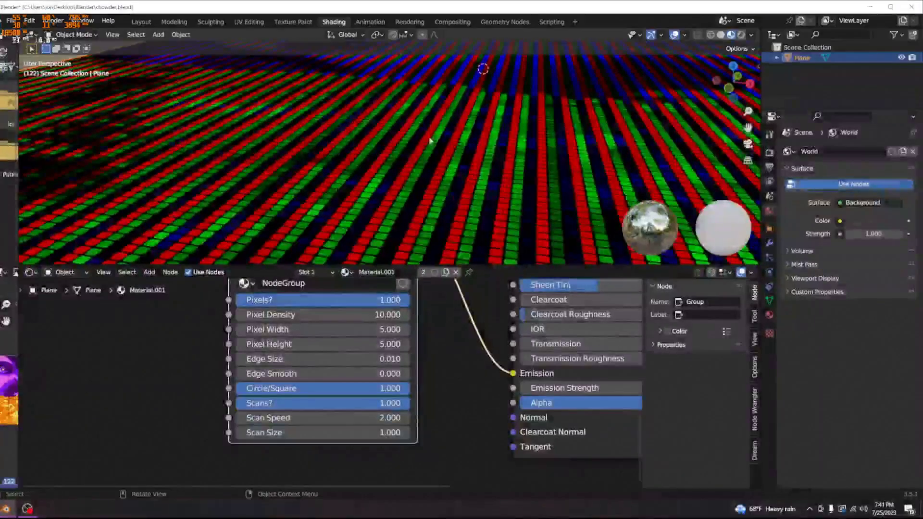
pyautogui.scroll(6, 430, 146)
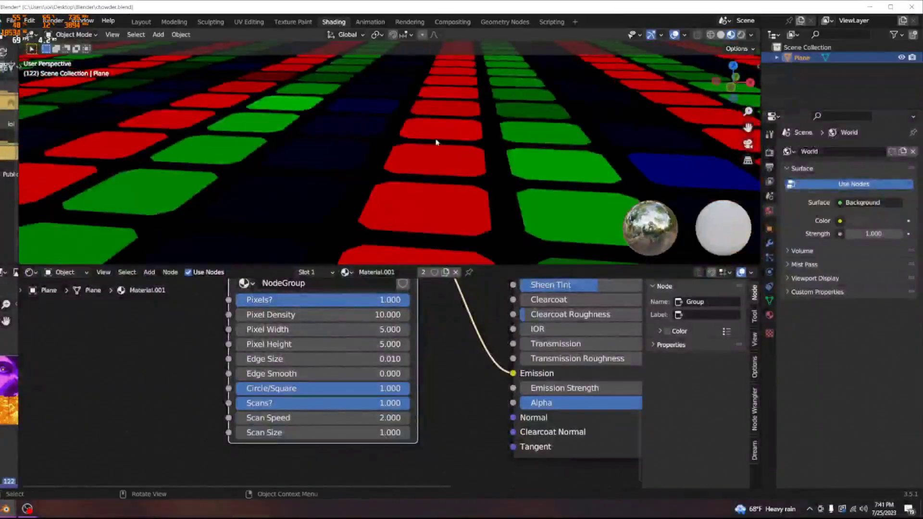
pyautogui.scroll(-5, 450, 141)
pyautogui.moveTo(463, 138); pyautogui.dragTo(470, 186, button='middle')
pyautogui.scroll(-7, 423, 146)
pyautogui.scroll(4, 425, 193)
pyautogui.scroll(-5, 413, 166)
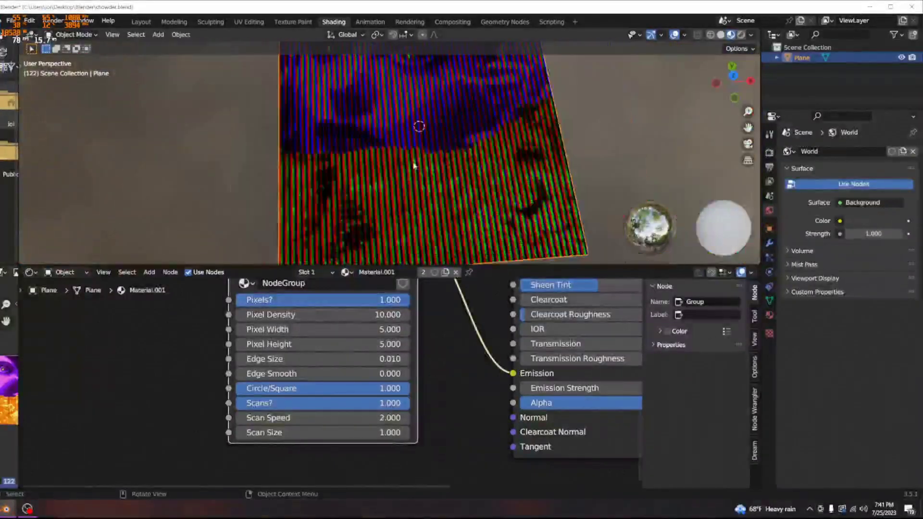
pyautogui.scroll(5, 412, 166)
pyautogui.scroll(-5, 410, 173)
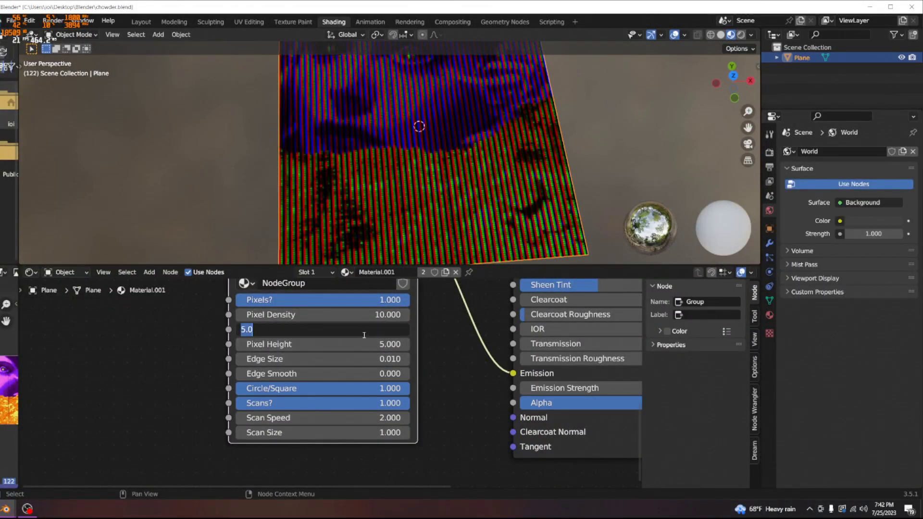
# Set Pixel Width and Pixel Height back to 1 and check the circular pixels on the plane
pyautogui.write('1')
pyautogui.press('Return')
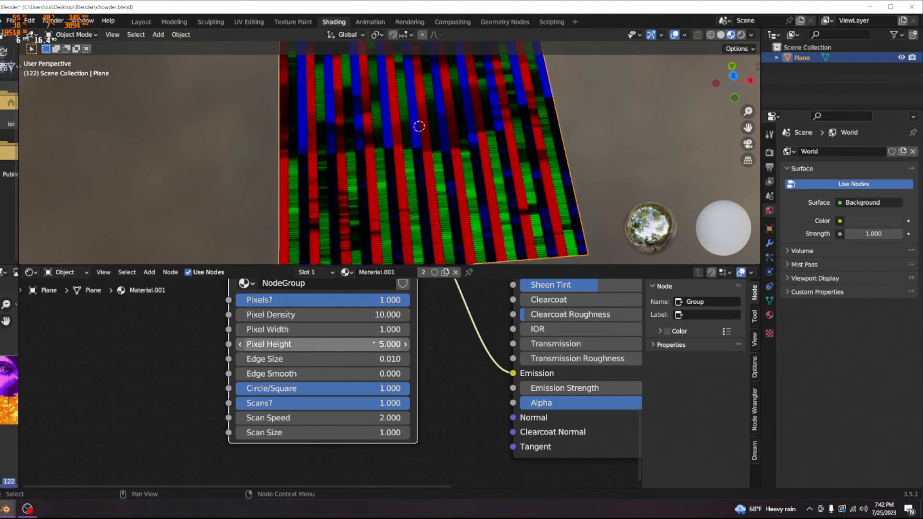
pyautogui.write('1')
pyautogui.press('Return')
pyautogui.scroll(3, 428, 154)
pyautogui.scroll(-3, 466, 162)
pyautogui.moveTo(465, 163); pyautogui.dragTo(459, 153, button='middle')
pyautogui.scroll(-4, 470, 167)
pyautogui.scroll(1, 460, 154)
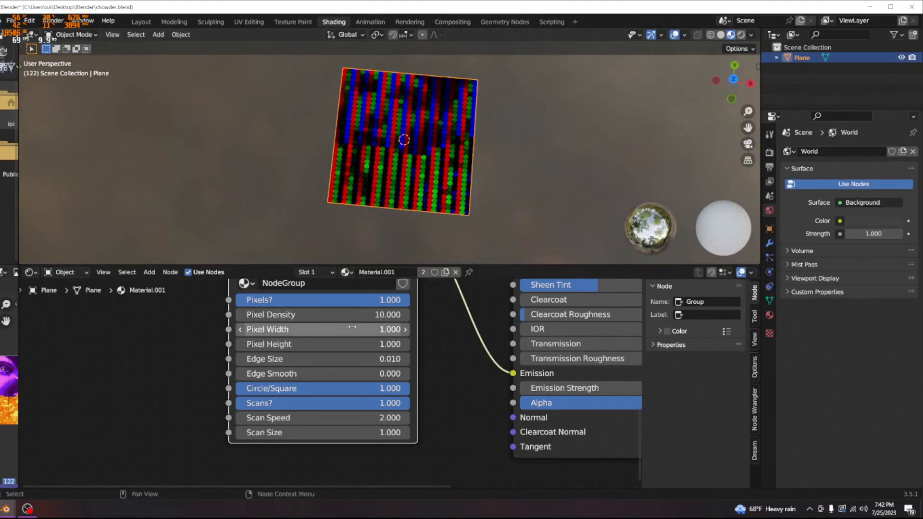
# Try a much higher Pixel Density on the node group, and set it back to 1
pyautogui.moveTo(364, 315); pyautogui.dragTo(395, 316)
pyautogui.scroll(6, 405, 225)
pyautogui.moveTo(422, 204)
pyautogui.mouseDown(button='middle')
pyautogui.moveTo(428, 123)
pyautogui.moveTo(427, 187)
pyautogui.mouseUp(button='middle')
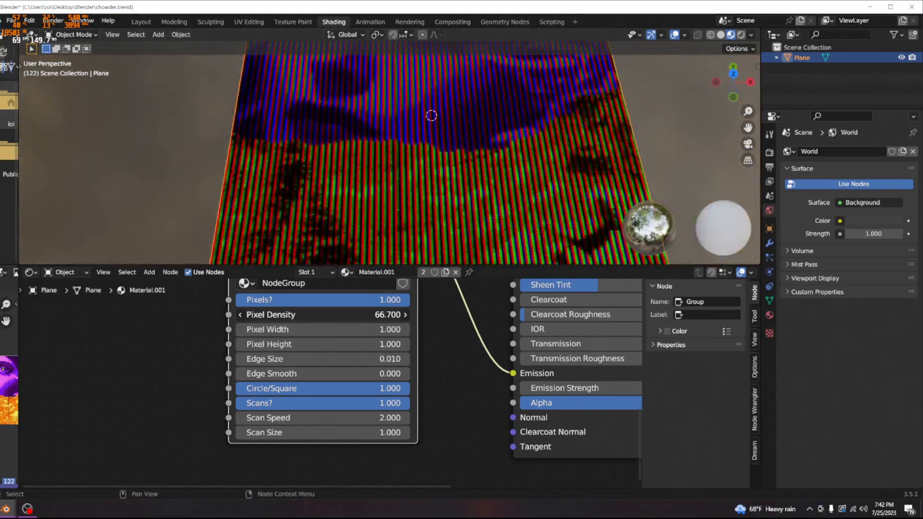
pyautogui.press('Return')
pyautogui.scroll(-3, 419, 333)
pyautogui.scroll(-6, 417, 180)
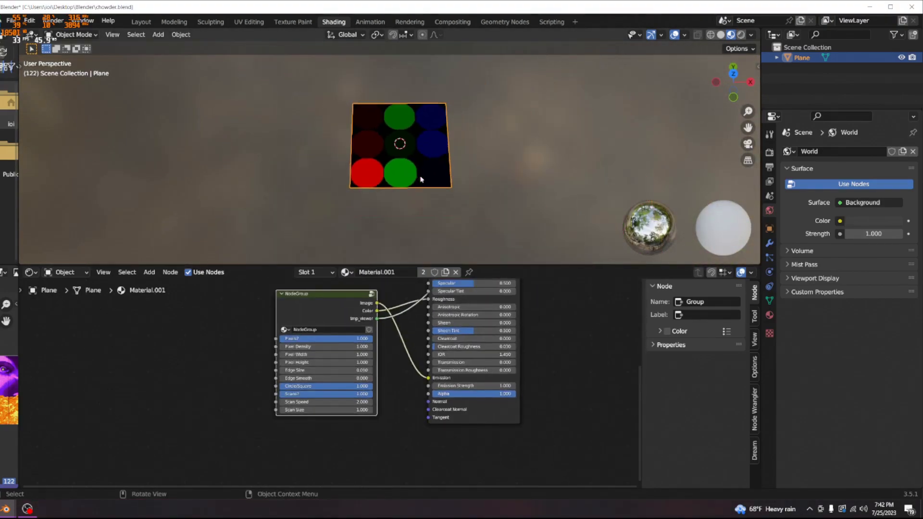
pyautogui.moveTo(421, 187); pyautogui.dragTo(429, 201, button='middle')
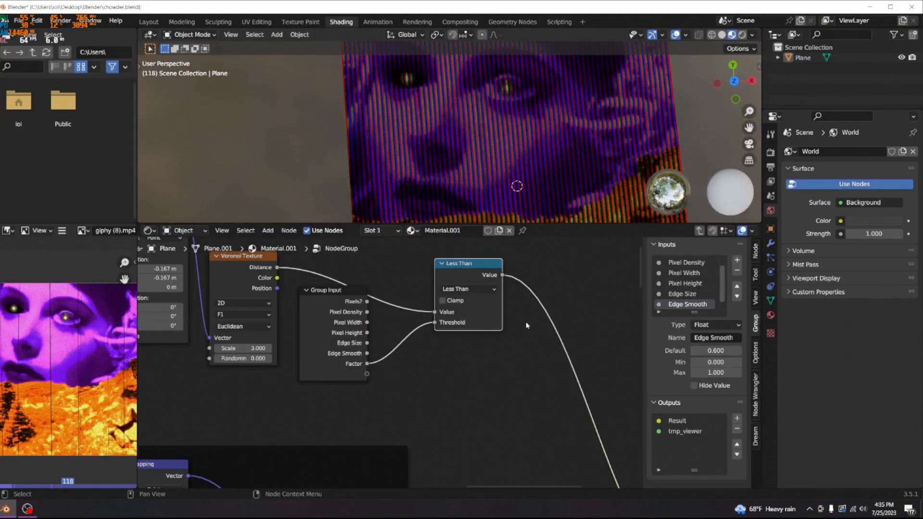
# Examine the whole layout of the node group and the circular pixels it produces on the plane
pyautogui.scroll(-6, 534, 345)
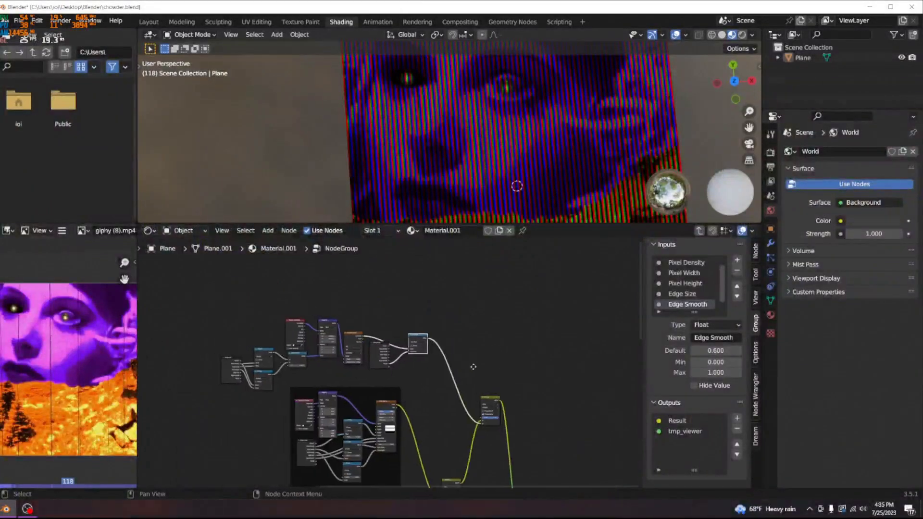
pyautogui.scroll(4, 536, 177)
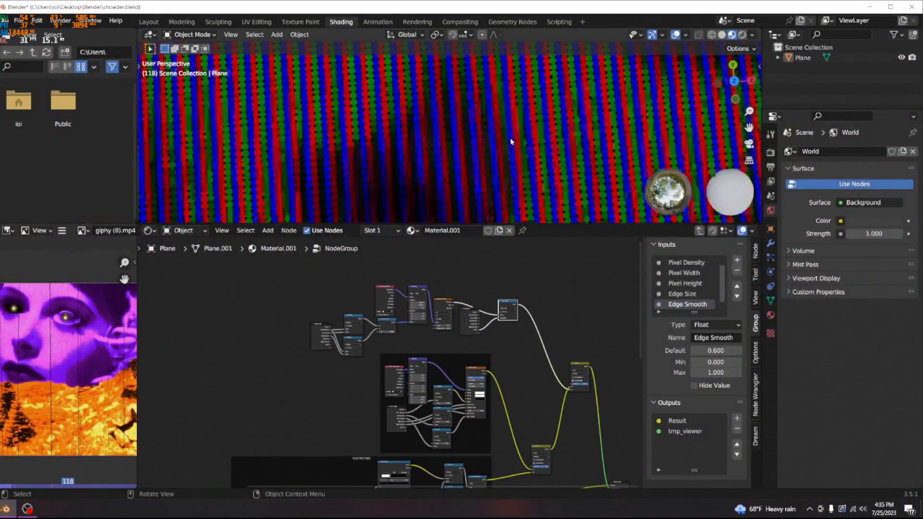
pyautogui.scroll(-12, 506, 152)
pyautogui.scroll(7, 506, 182)
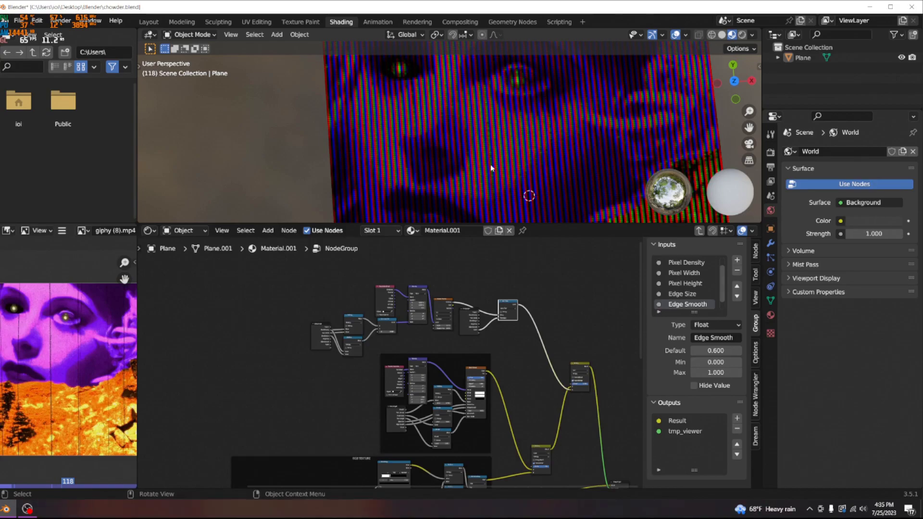
pyautogui.scroll(-9, 526, 402)
pyautogui.moveTo(508, 450); pyautogui.dragTo(526, 310, button='middle')
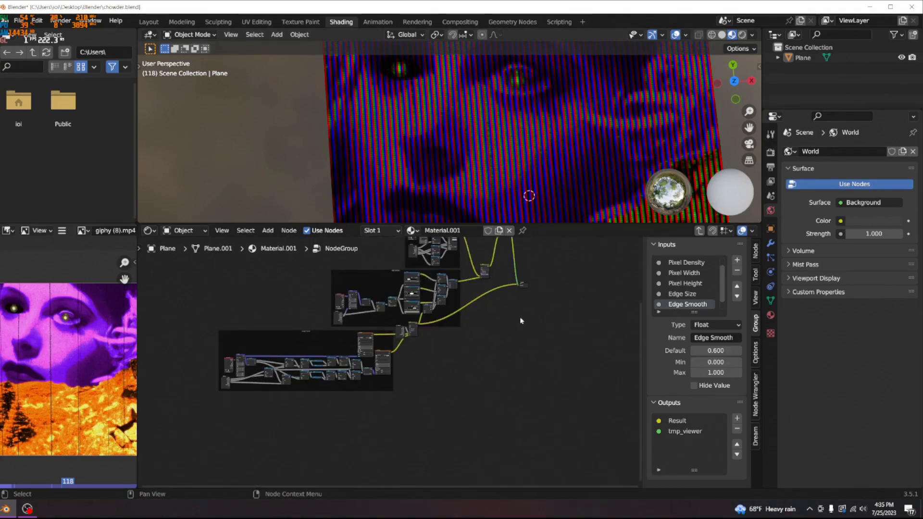
# Change the frame count of the upper giphy (8).mp4 texture node and start the animation playback
pyautogui.scroll(11, 486, 330)
pyautogui.scroll(5, 437, 352)
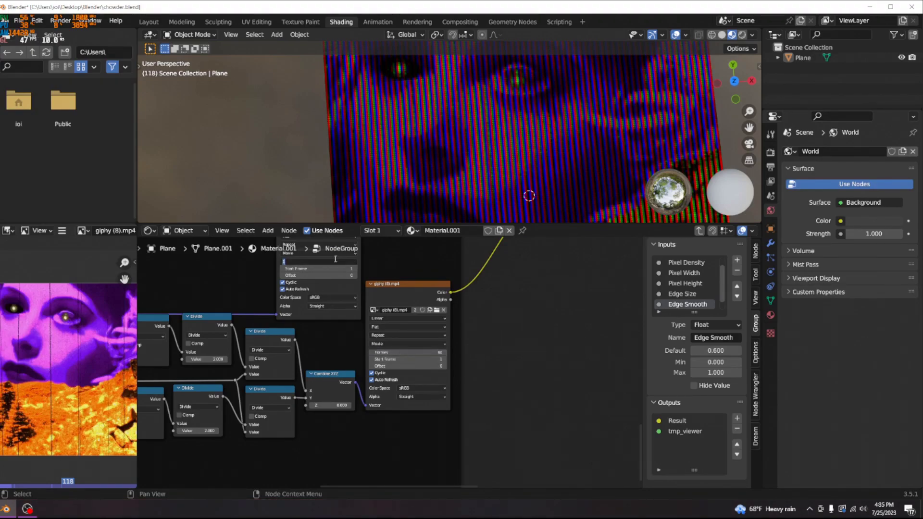
pyautogui.press('Return')
pyautogui.press('space')
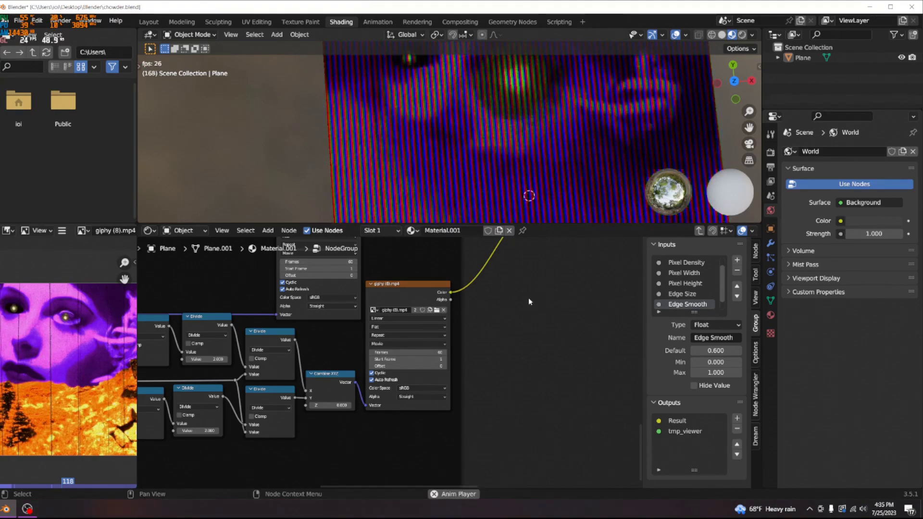
pyautogui.scroll(-2, 531, 289)
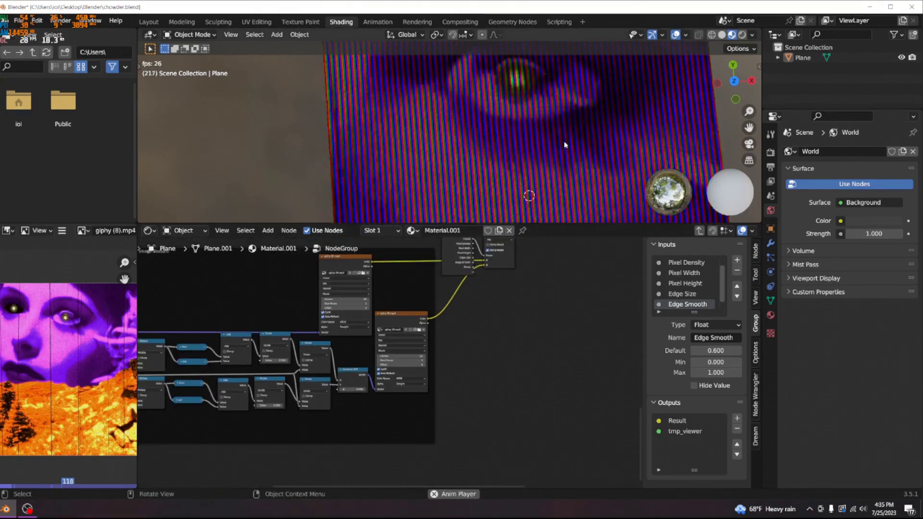
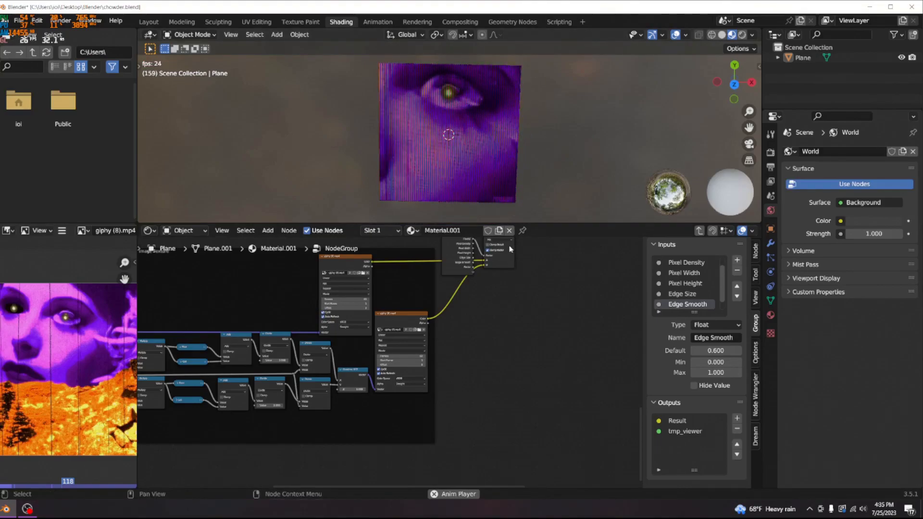
# Move the whole Voronoi circular-pixel node chain to just above the brick texture frame, near the Multiply node it feeds
pyautogui.scroll(-6, 436, 356)
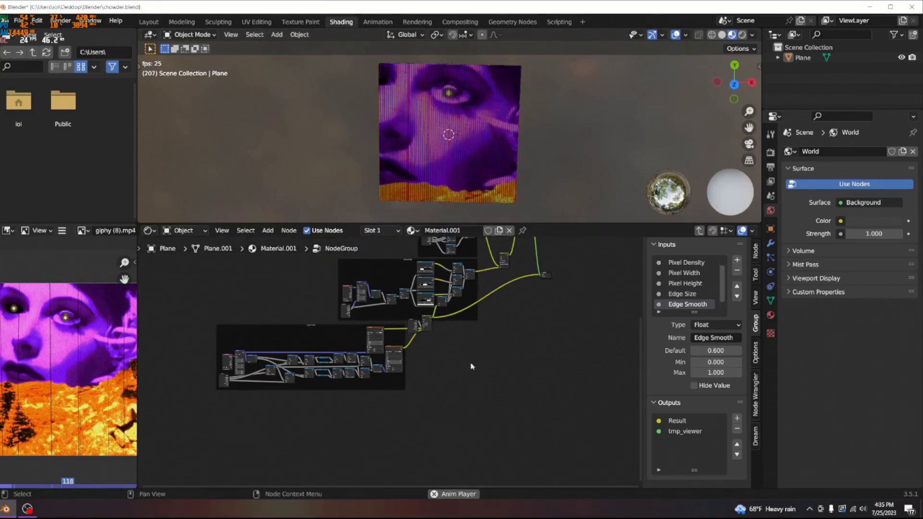
pyautogui.moveTo(436, 348); pyautogui.dragTo(421, 387, button='middle')
pyautogui.scroll(5, 400, 332)
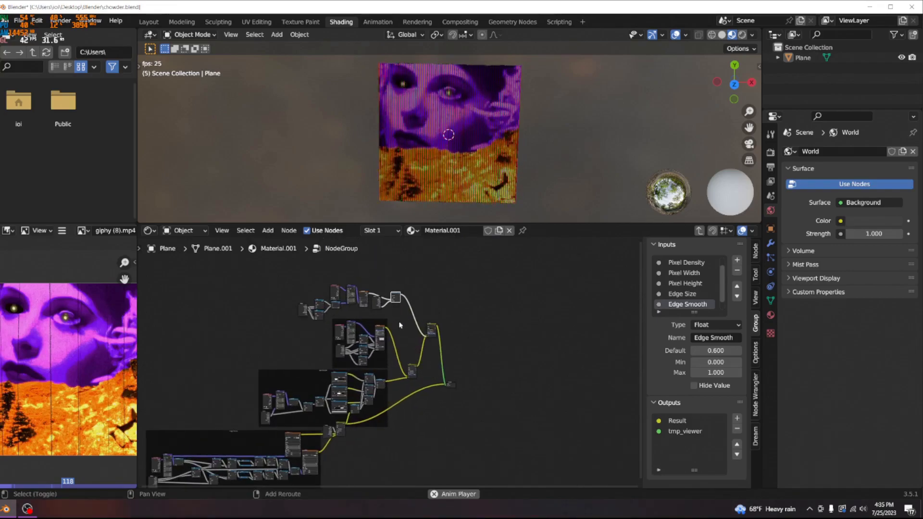
pyautogui.moveTo(400, 326); pyautogui.dragTo(437, 360, button='middle')
pyautogui.scroll(6, 423, 361)
pyautogui.moveTo(300, 290); pyautogui.dragTo(480, 346)
pyautogui.press('g')
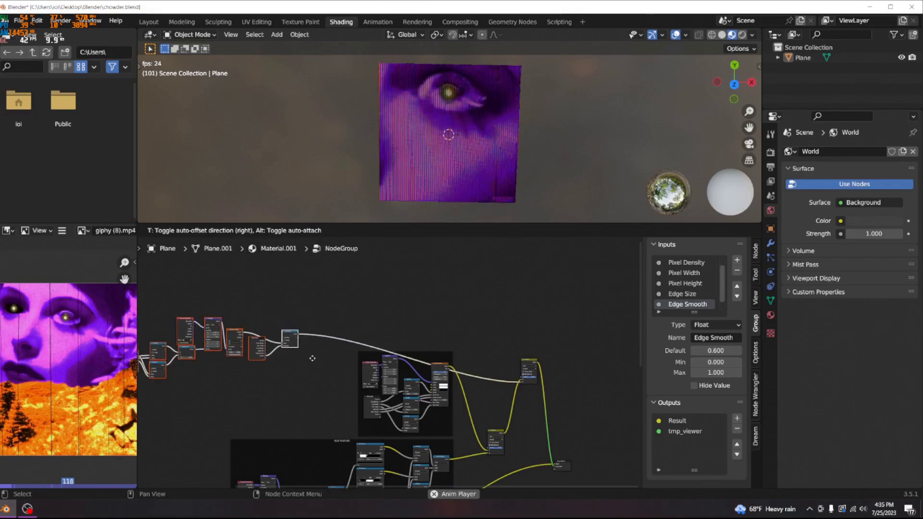
pyautogui.click(466, 336)
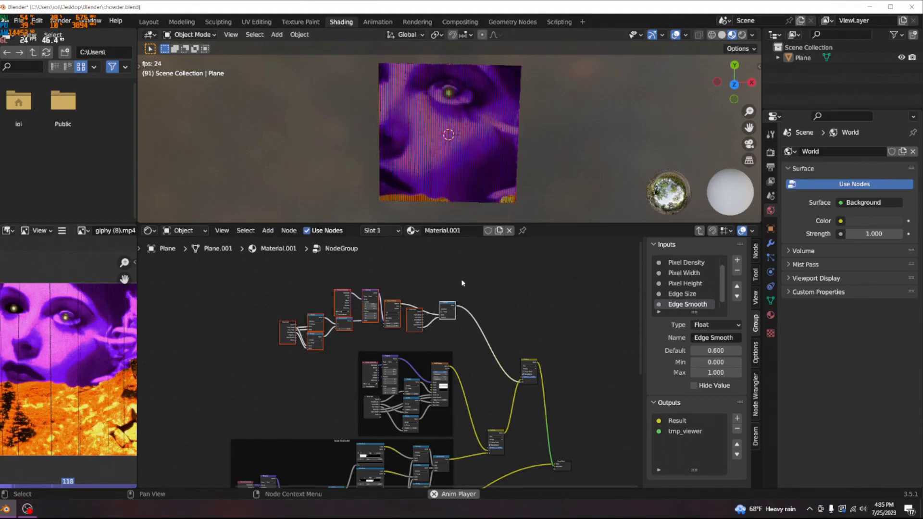
pyautogui.press('g')
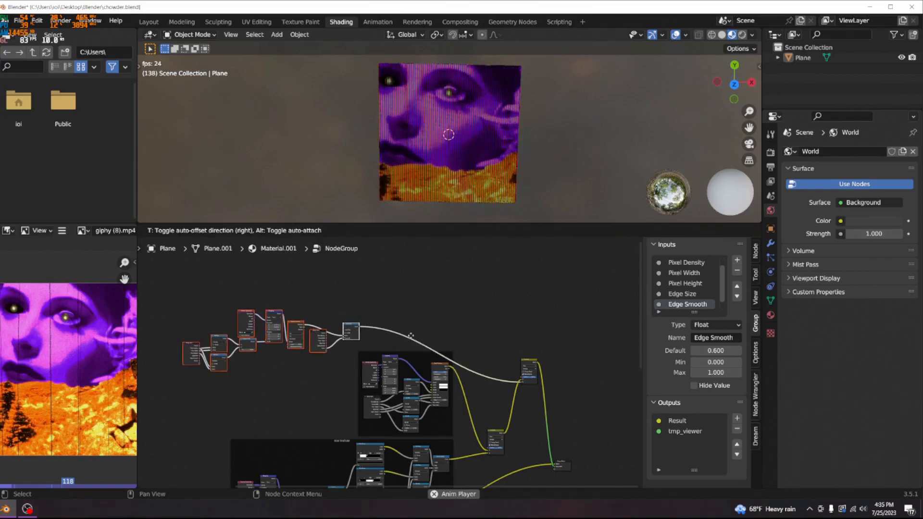
pyautogui.click(565, 314)
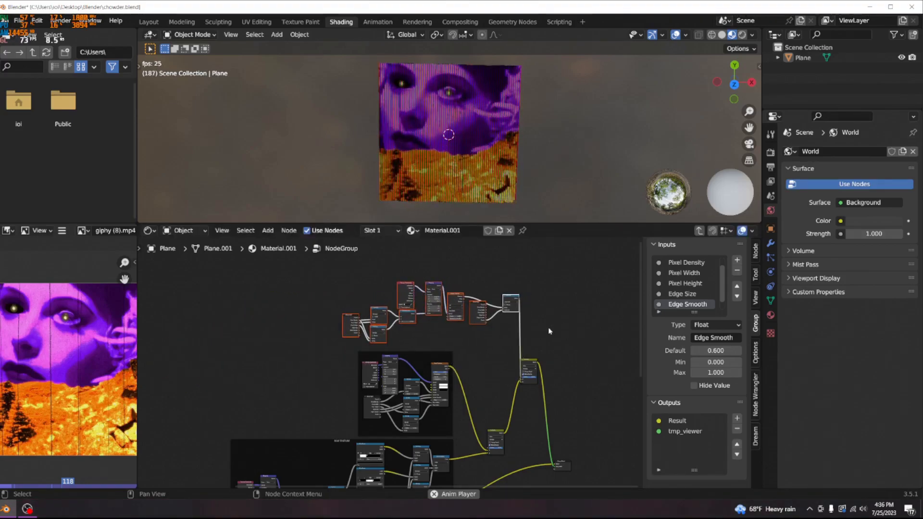
# Reposition the final Multiply node and the Group Output to make room beside the Less Than node
pyautogui.moveTo(525, 326); pyautogui.dragTo(427, 336, button='middle')
pyautogui.scroll(3, 426, 335)
pyautogui.press('g')
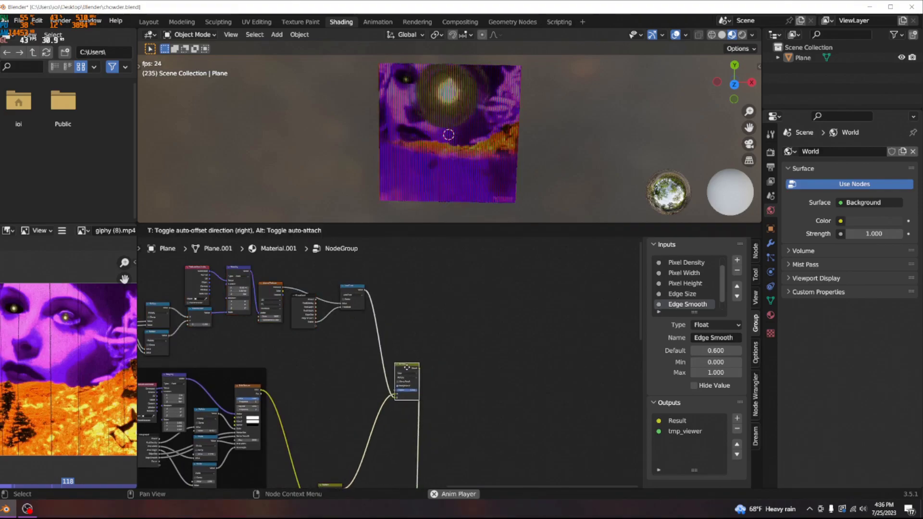
pyautogui.click(451, 341)
pyautogui.moveTo(427, 375); pyautogui.dragTo(425, 252, button='middle')
pyautogui.moveTo(426, 405); pyautogui.dragTo(543, 314)
pyautogui.moveTo(518, 295); pyautogui.dragTo(487, 415, button='middle')
pyautogui.scroll(-5, 487, 416)
pyautogui.moveTo(393, 297); pyautogui.dragTo(379, 326, button='middle')
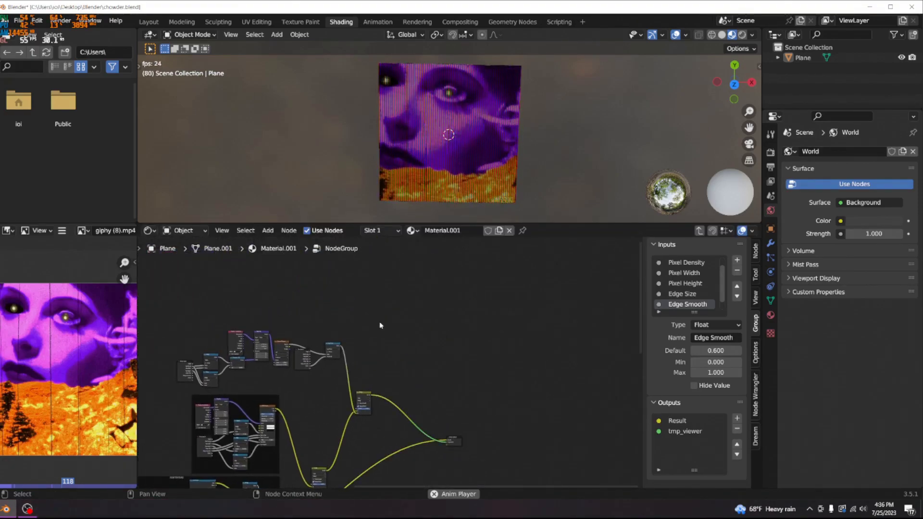
# Add a Wave Texture above the final Multiply node, save the file, and preview the texture on the plane
pyautogui.hotkey('shift', 'a')
pyautogui.click(380, 322)
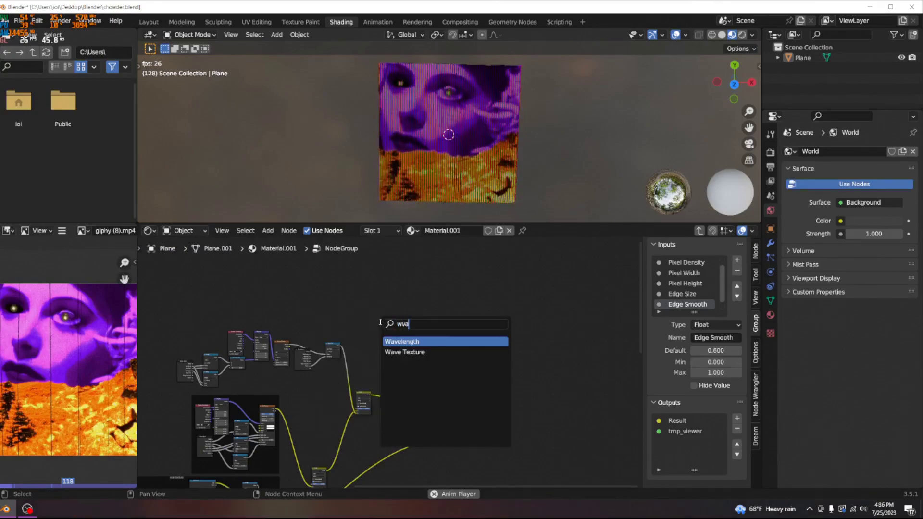
pyautogui.write('wvae')
pyautogui.click(435, 342)
pyautogui.click(424, 372)
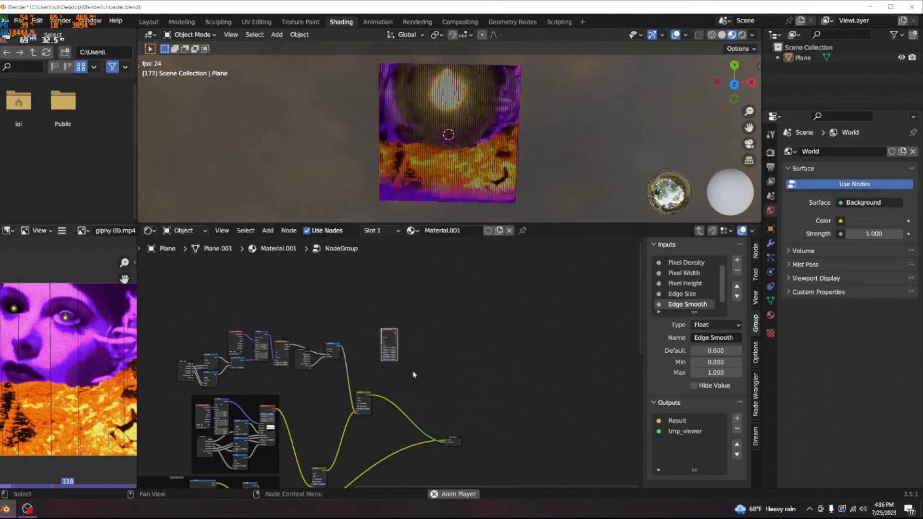
pyautogui.scroll(3, 333, 356)
pyautogui.scroll(2, 337, 347)
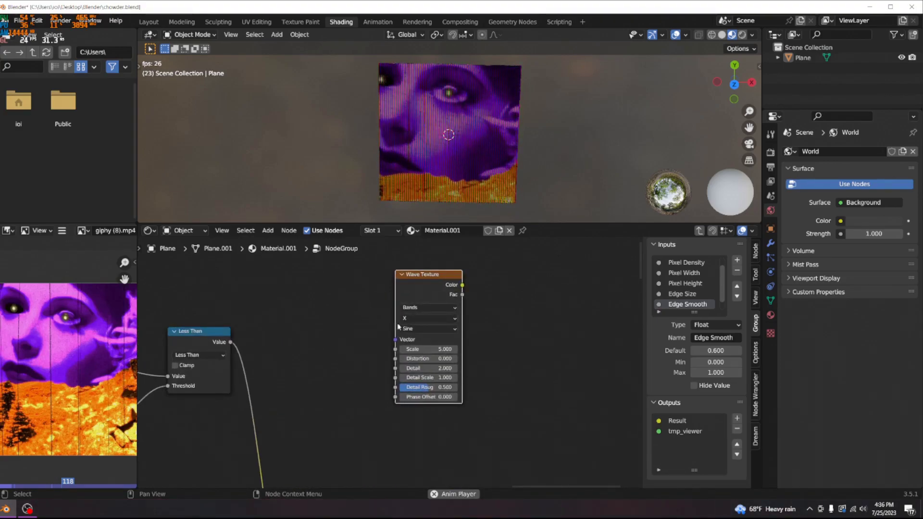
pyautogui.hotkey('ctrl', 's')
pyautogui.keyDown('ctrl'); pyautogui.keyDown('shift'); pyautogui.click(428, 283); pyautogui.keyUp('shift'); pyautogui.keyUp('ctrl')
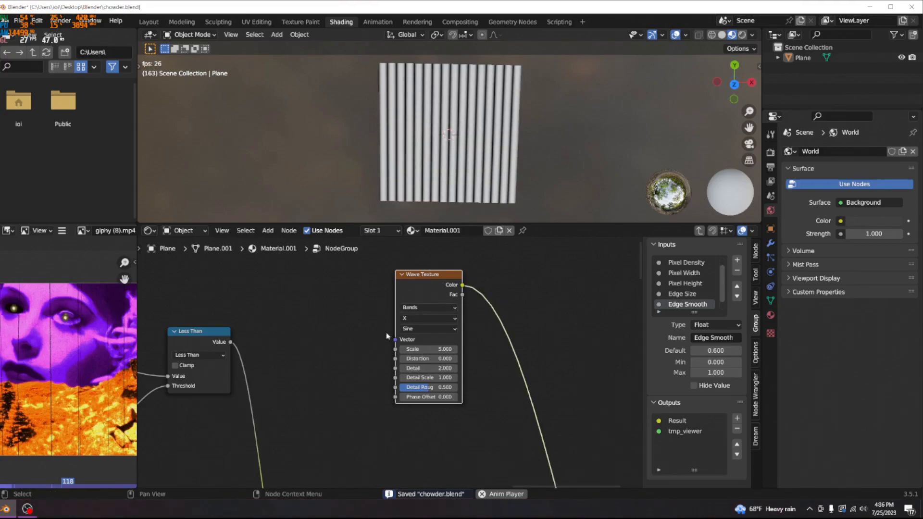
# Examine the wave bands on the plane and the Wave Texture's place relative to the final Multiply node
pyautogui.moveTo(447, 210); pyautogui.dragTo(432, 144, button='middle')
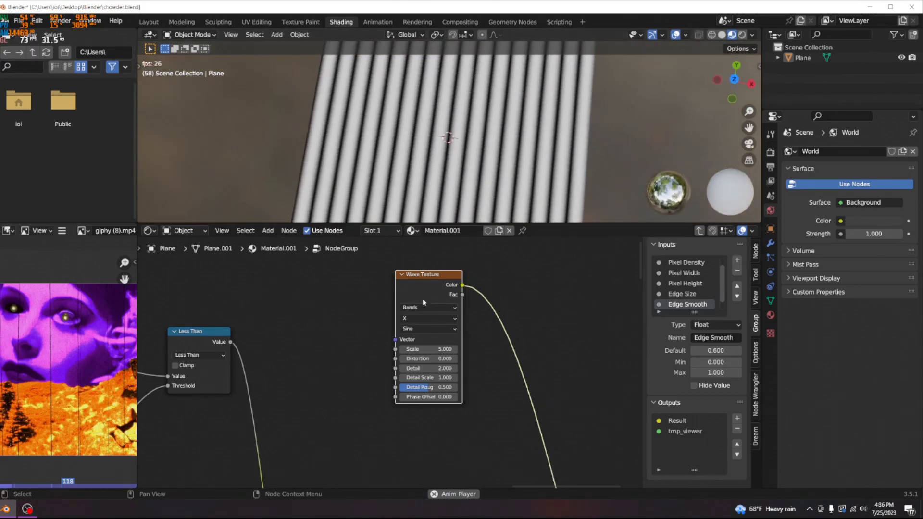
pyautogui.scroll(-3, 355, 328)
pyautogui.moveTo(355, 327); pyautogui.dragTo(378, 270, button='middle')
pyautogui.moveTo(439, 148); pyautogui.dragTo(454, 152, button='middle')
pyautogui.scroll(2, 449, 202)
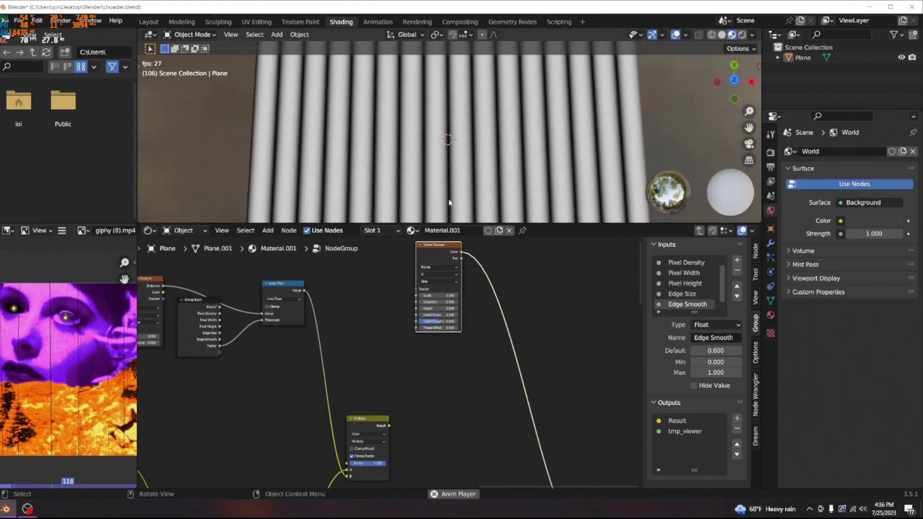
pyautogui.scroll(-7, 433, 214)
pyautogui.moveTo(380, 282); pyautogui.dragTo(391, 264, button='middle')
pyautogui.scroll(5, 392, 264)
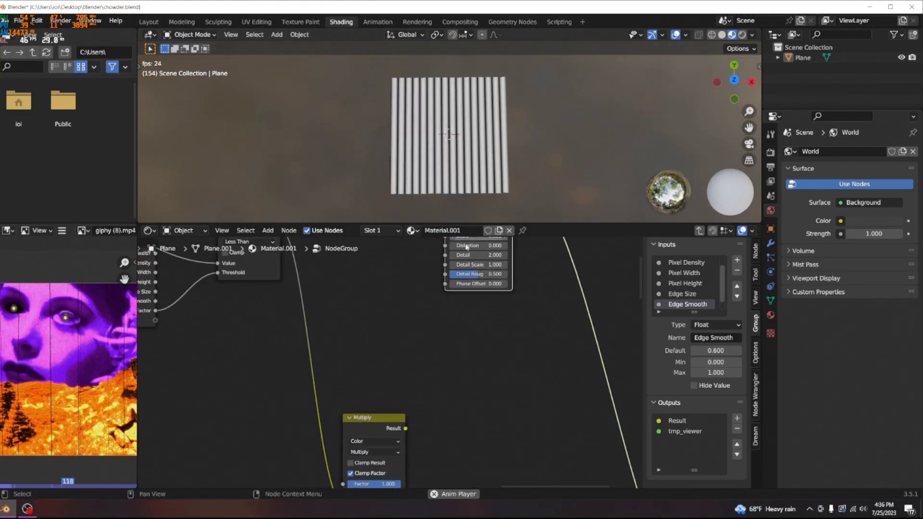
pyautogui.moveTo(483, 237); pyautogui.dragTo(464, 313, button='middle')
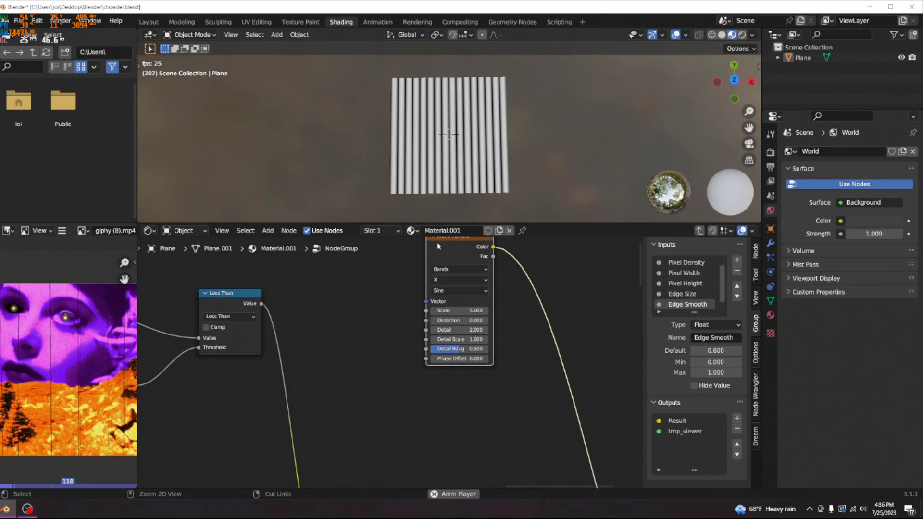
# Add Texture Coordinate and Mapping nodes to the Wave Texture and set its bands direction to Y
pyautogui.hotkey('ctrl', 't')
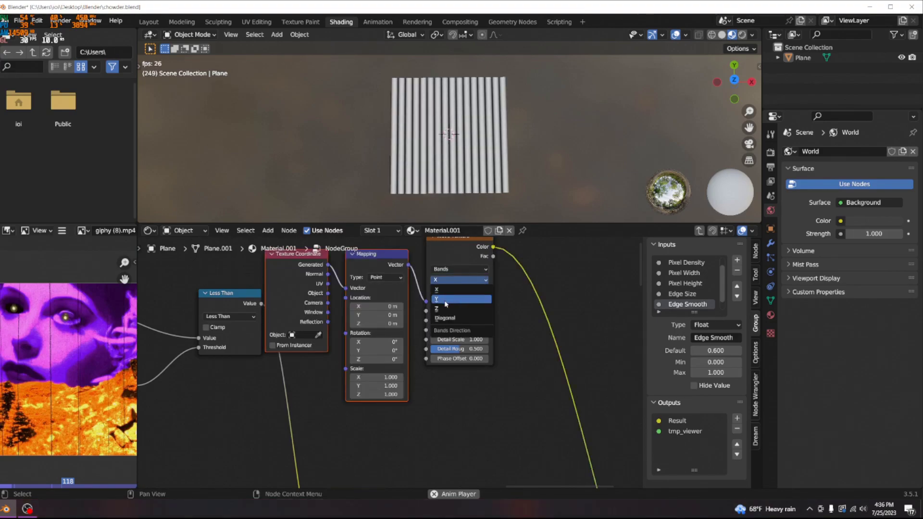
pyautogui.click(446, 299)
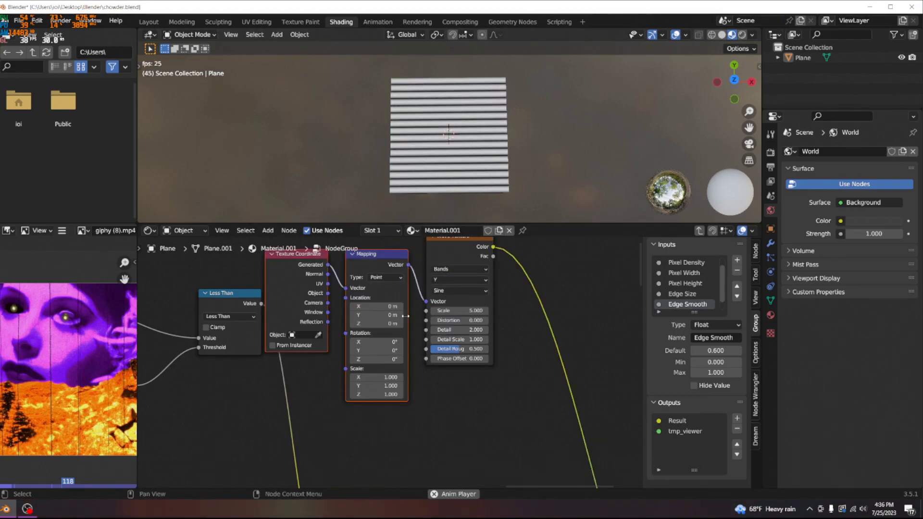
# Try shifting the Wave Texture's Phase Offset and cancel the change
pyautogui.moveTo(459, 359); pyautogui.dragTo(577, 359)
pyautogui.rightClick(460, 359)
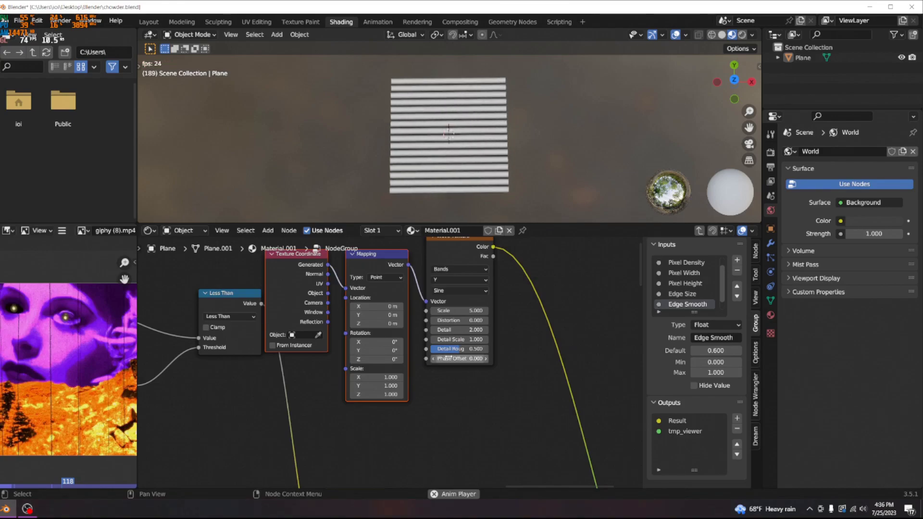
# Arrange the Texture Coordinate, Mapping and Wave Texture nodes in a compact row above the Less Than node
pyautogui.scroll(-6, 366, 398)
pyautogui.moveTo(367, 398); pyautogui.dragTo(346, 417, button='middle')
pyautogui.scroll(3, 416, 425)
pyautogui.moveTo(358, 390); pyautogui.dragTo(339, 339)
pyautogui.moveTo(342, 393); pyautogui.dragTo(338, 378)
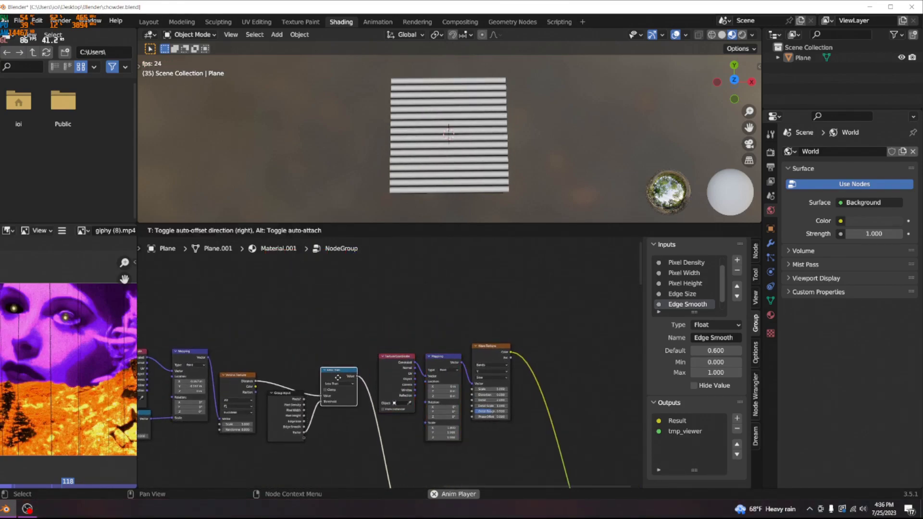
pyautogui.moveTo(393, 374); pyautogui.dragTo(338, 296)
pyautogui.moveTo(427, 355); pyautogui.dragTo(409, 313)
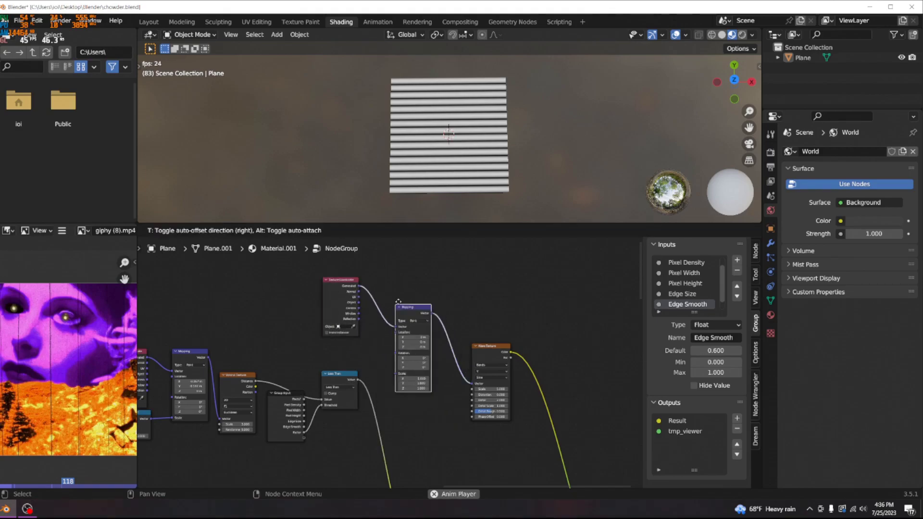
pyautogui.moveTo(501, 358); pyautogui.dragTo(450, 287)
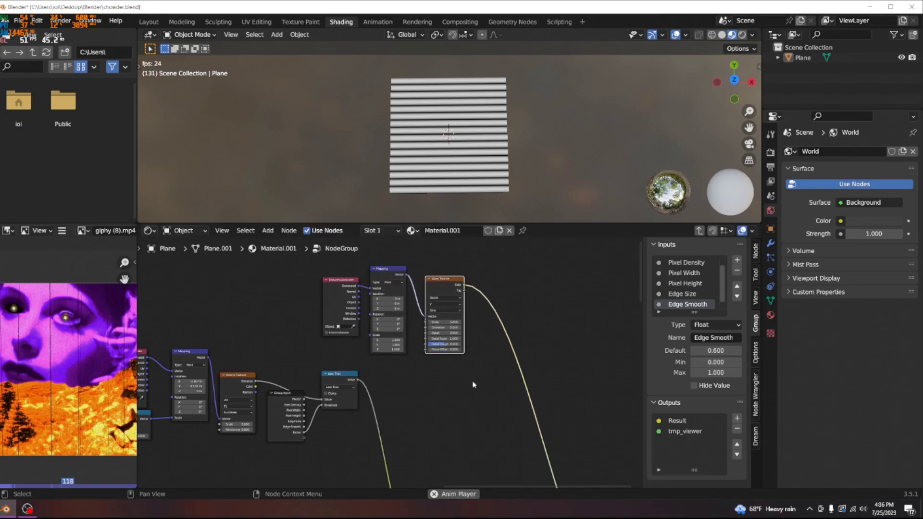
# Insert a color Multiply node between the Wave Texture and the Group Output, and connect the existing Multiply result to it
pyautogui.moveTo(475, 379); pyautogui.dragTo(392, 347, button='middle')
pyautogui.scroll(-3, 392, 379)
pyautogui.moveTo(394, 399); pyautogui.dragTo(391, 356, button='middle')
pyautogui.scroll(-4, 391, 357)
pyautogui.scroll(3, 387, 364)
pyautogui.hotkey('shift', 'a')
pyautogui.click(443, 321)
pyautogui.click(349, 372)
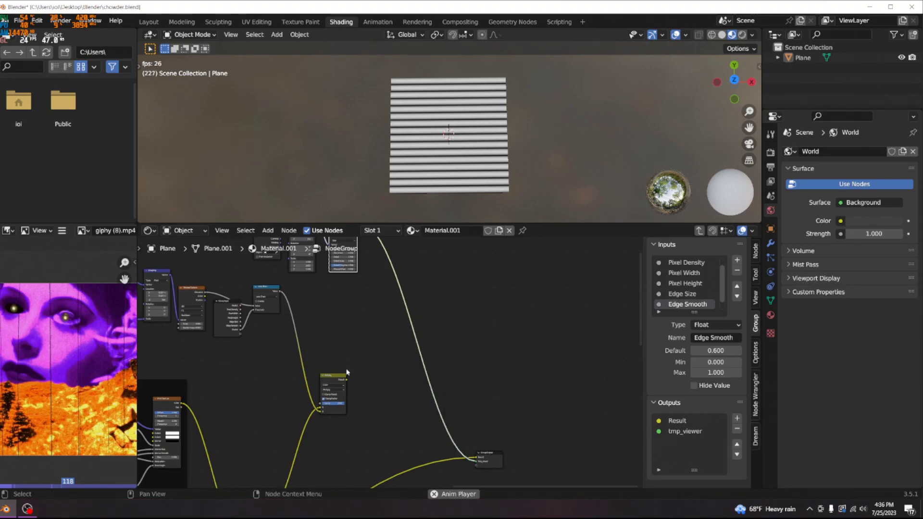
pyautogui.click(426, 325)
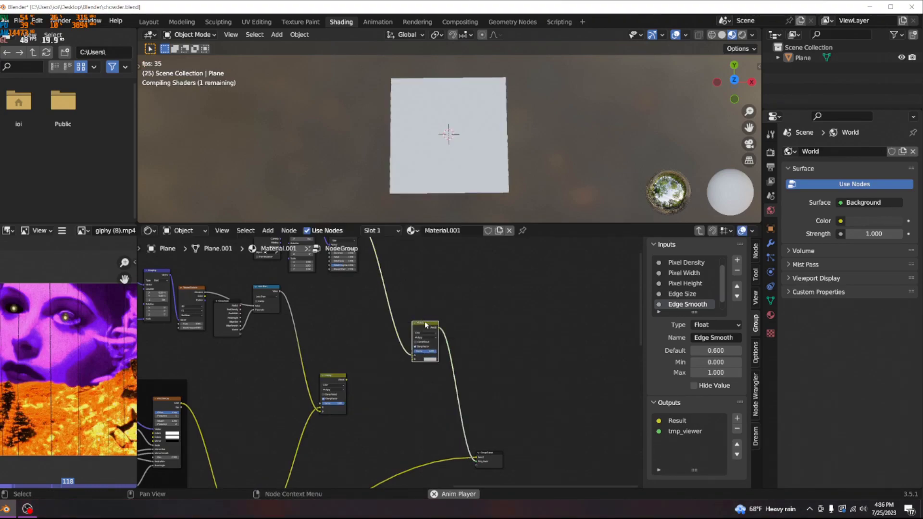
pyautogui.moveTo(345, 380); pyautogui.dragTo(413, 360)
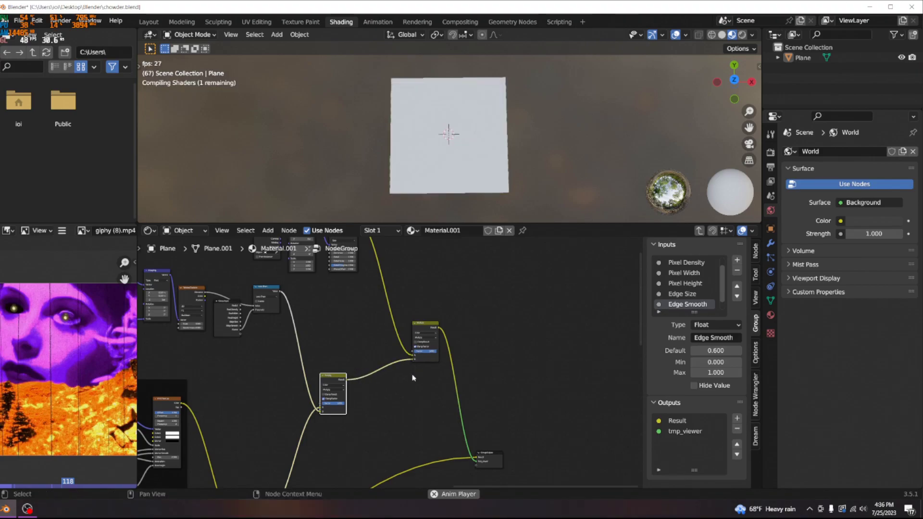
# Swap the new Multiply node's inputs so the earlier Multiply feeds A and the Wave Texture feeds B
pyautogui.scroll(3, 392, 379)
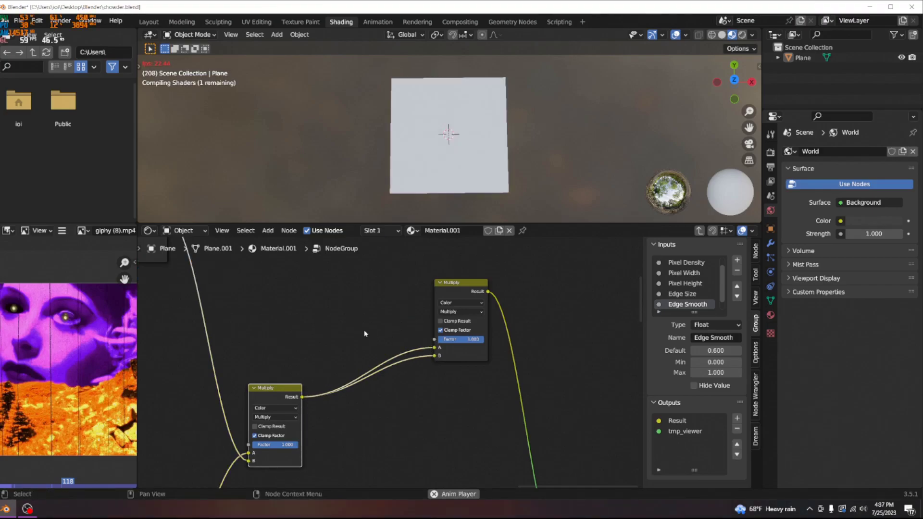
pyautogui.scroll(-4, 367, 335)
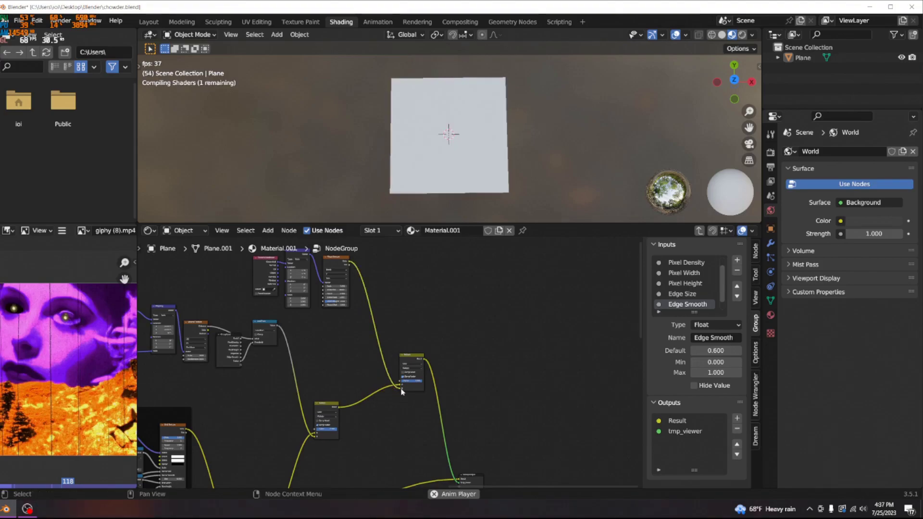
pyautogui.scroll(4, 411, 371)
pyautogui.scroll(2, 445, 135)
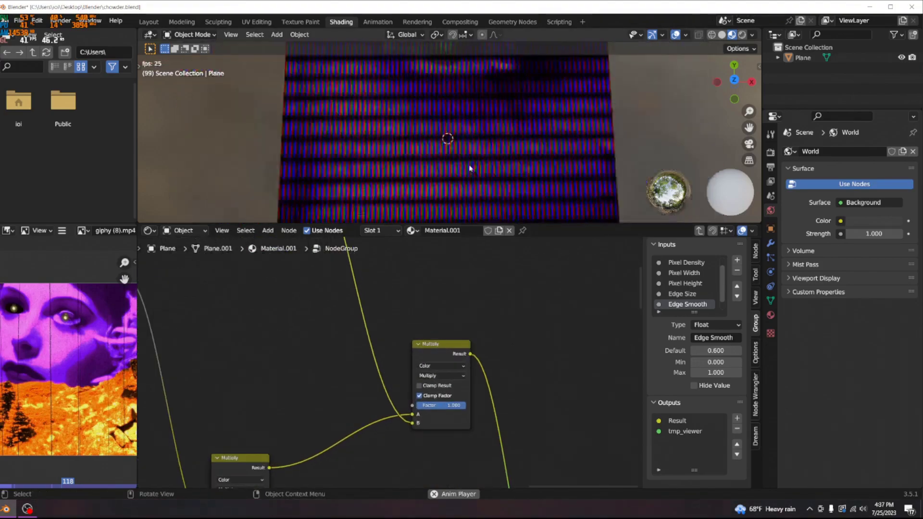
# Sweep the Wave Texture's Phase Offset up to 238 to test scrolling the scan lines across the video
pyautogui.moveTo(390, 280); pyautogui.dragTo(448, 328, button='middle')
pyautogui.scroll(4, 483, 150)
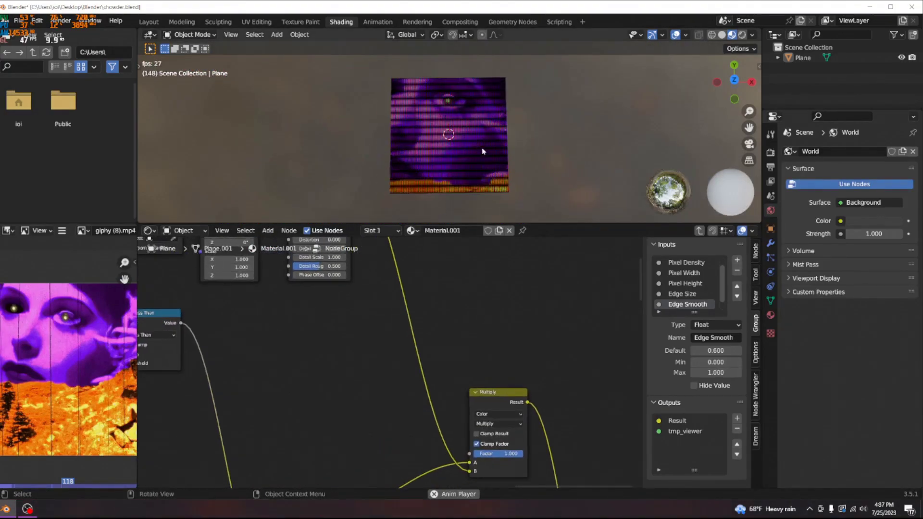
pyautogui.moveTo(306, 275); pyautogui.dragTo(394, 378, button='middle')
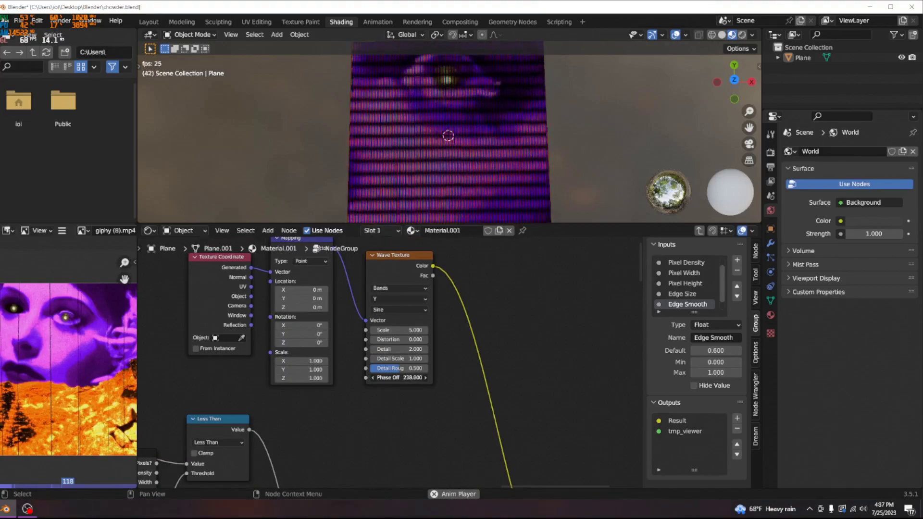
pyautogui.scroll(-3, 357, 315)
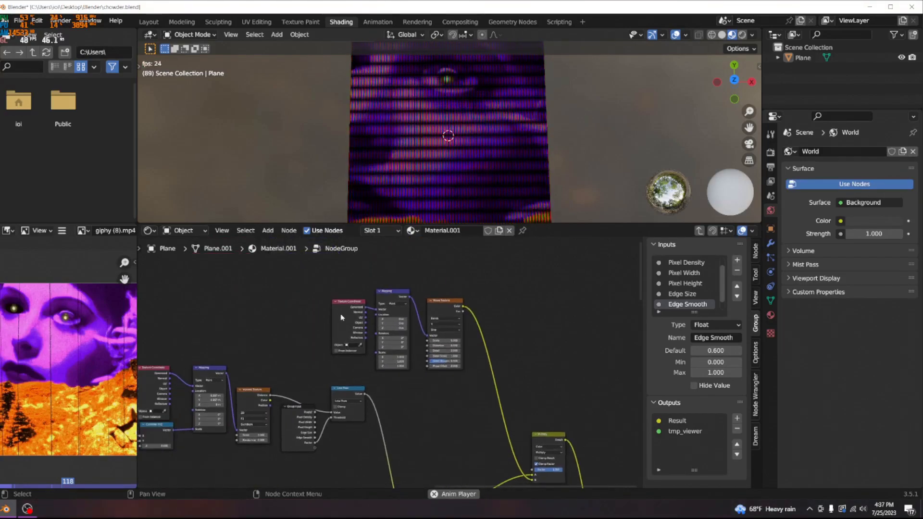
# Move the wave's Texture Coordinate and Mapping nodes away from the Wave Texture and add a Value node in the gap
pyautogui.moveTo(341, 317); pyautogui.dragTo(288, 295)
pyautogui.moveTo(404, 292); pyautogui.dragTo(349, 268)
pyautogui.hotkey('shift', 'a')
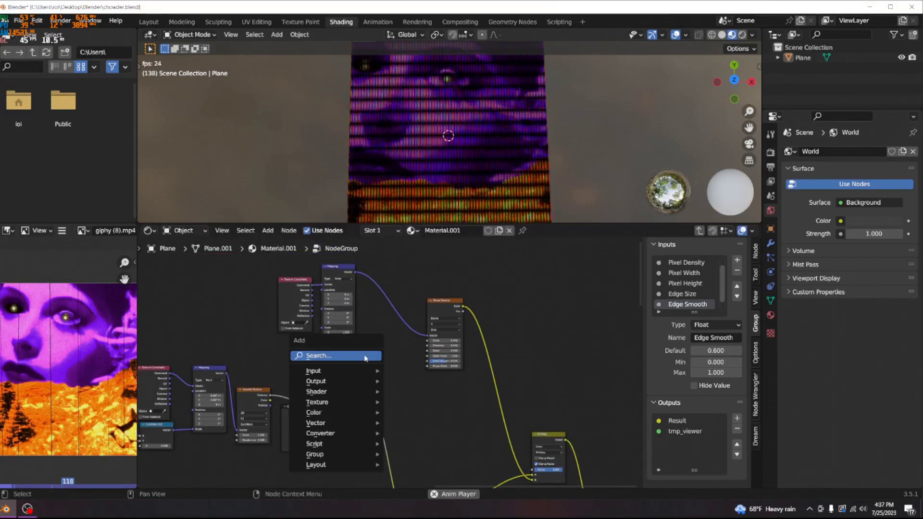
pyautogui.click(365, 356)
pyautogui.write('value')
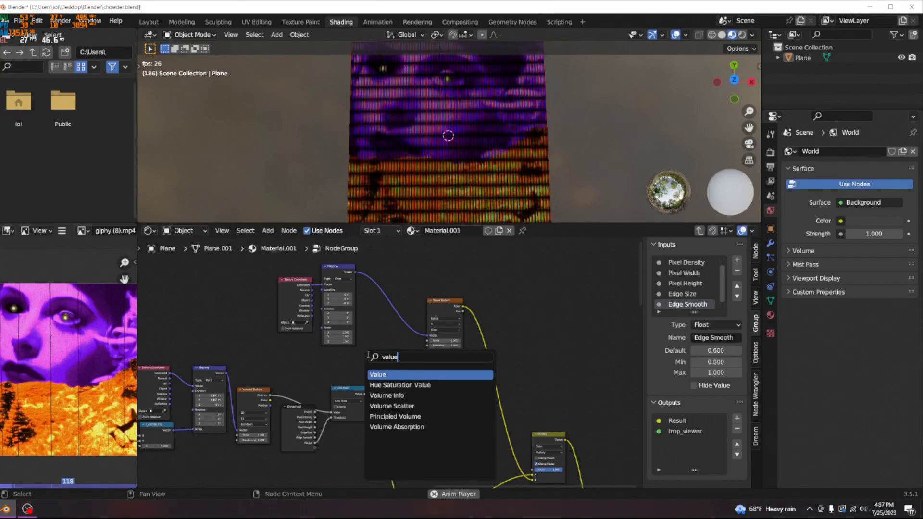
pyautogui.click(390, 374)
pyautogui.scroll(2, 379, 369)
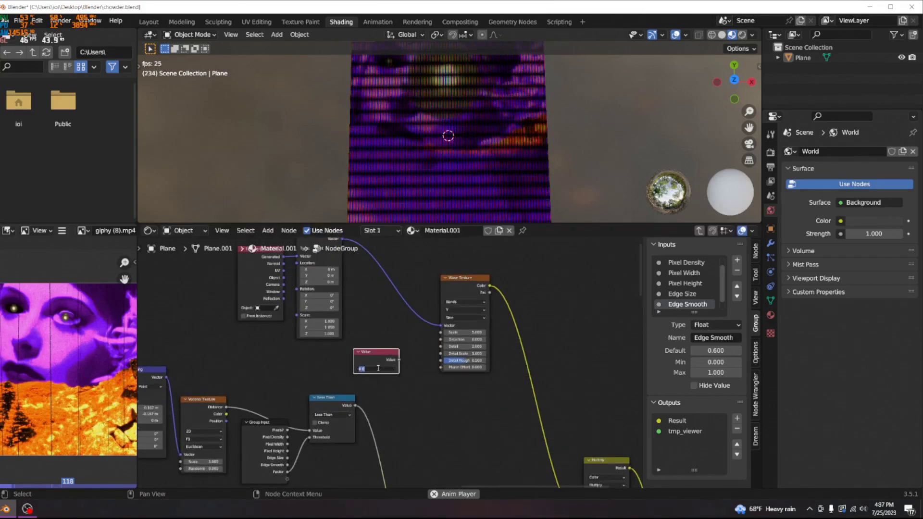
# Drive the Value node with the current frame number and connect it to the Wave Texture's Phase Offset
pyautogui.doubleClick(379, 369)
pyautogui.write('43')
pyautogui.press('Return')
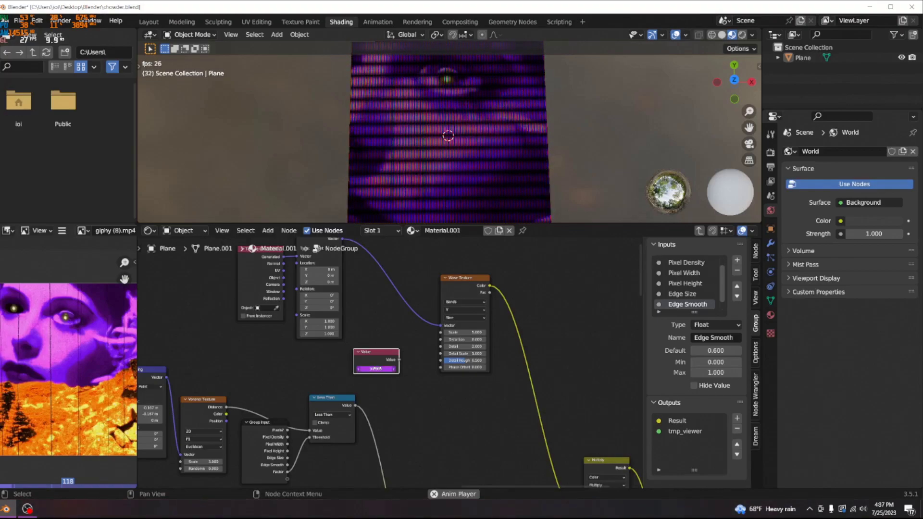
pyautogui.scroll(2, 462, 351)
pyautogui.moveTo(363, 365); pyautogui.dragTo(429, 377)
pyautogui.scroll(-4, 470, 167)
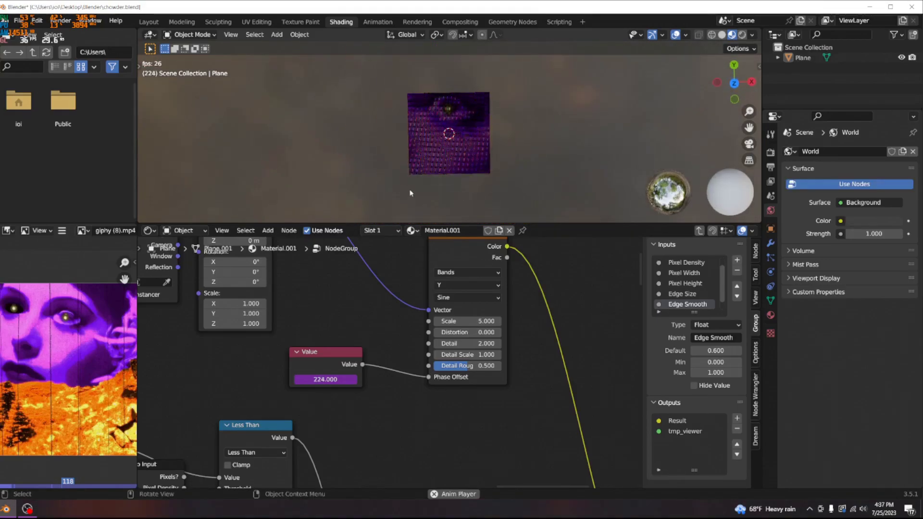
# Move the Value node farther from the Wave Texture and insert a Math node on its link to Phase Offset
pyautogui.moveTo(335, 358); pyautogui.dragTo(196, 346)
pyautogui.moveTo(280, 359); pyautogui.dragTo(389, 358, button='middle')
pyautogui.scroll(2, 388, 359)
pyautogui.moveTo(439, 328); pyautogui.dragTo(348, 339, button='middle')
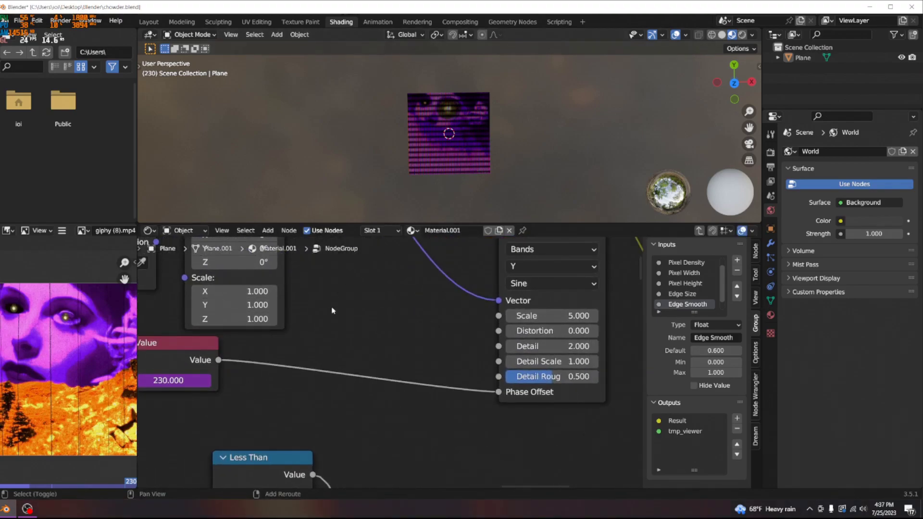
pyautogui.hotkey('shift', 'a')
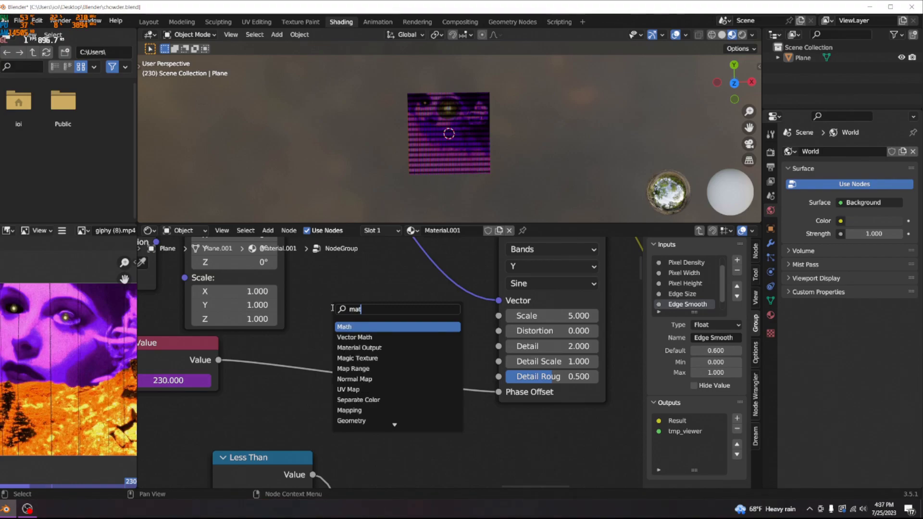
pyautogui.click(366, 326)
pyautogui.click(367, 332)
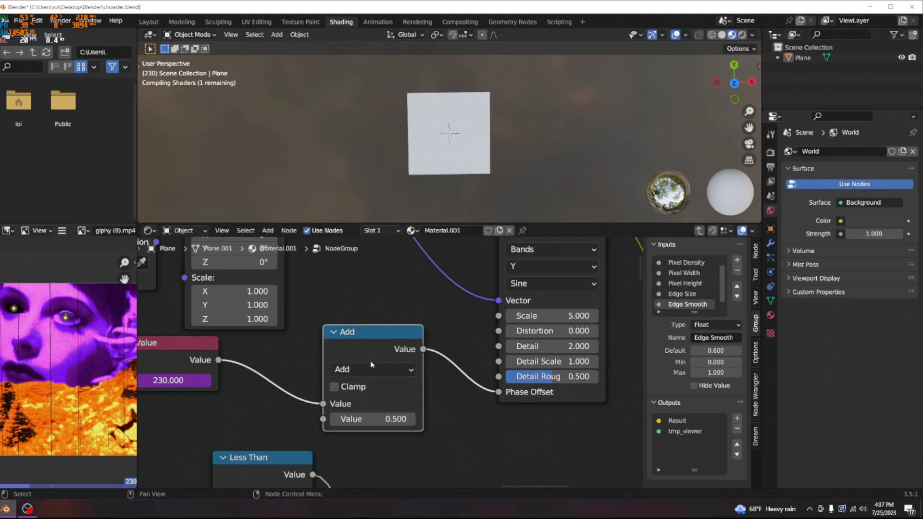
# Switch the Math node to Multiply with a multiplier of 1, shift it slightly, and play the animation
pyautogui.click(373, 370)
pyautogui.click(377, 225)
pyautogui.moveTo(382, 332); pyautogui.dragTo(380, 303)
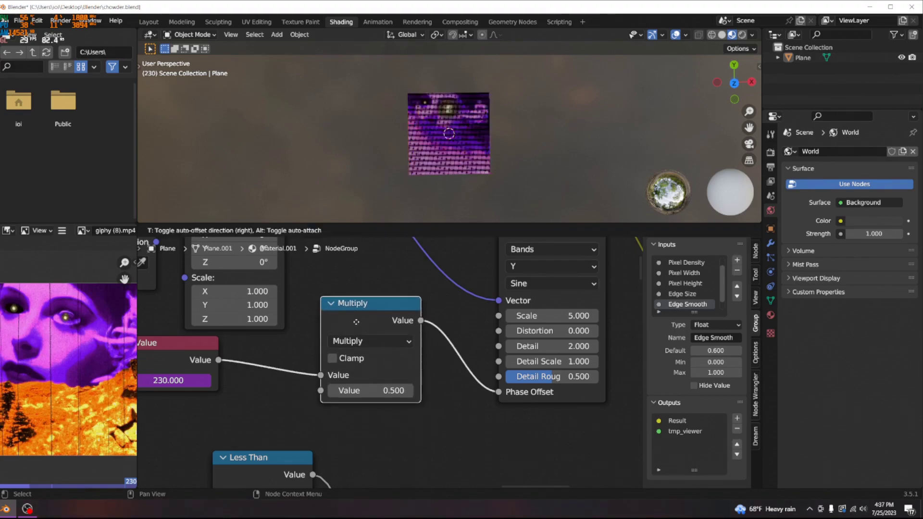
pyautogui.press('Return')
pyautogui.press('space')
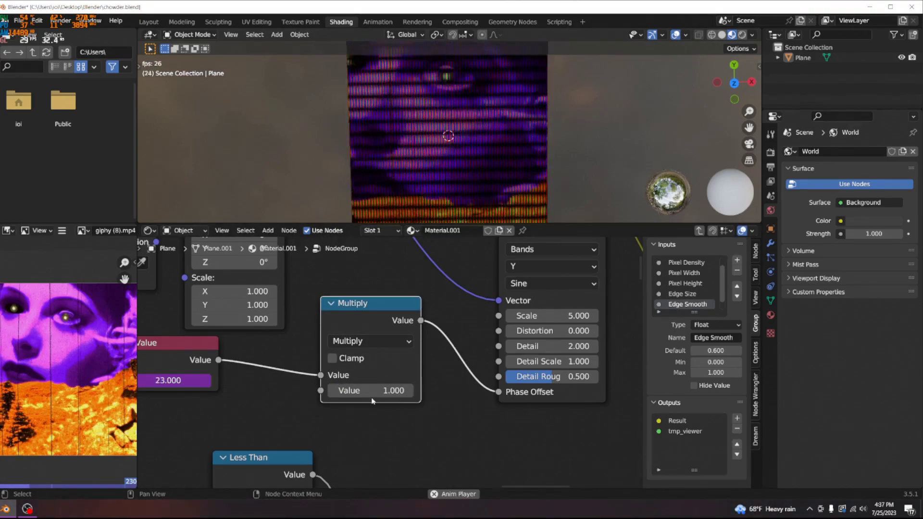
# Try a multiplier of 5 on the frame value and inspect the scrolling scan lines on the plane
pyautogui.click(392, 391)
pyautogui.write('5')
pyautogui.press('Return')
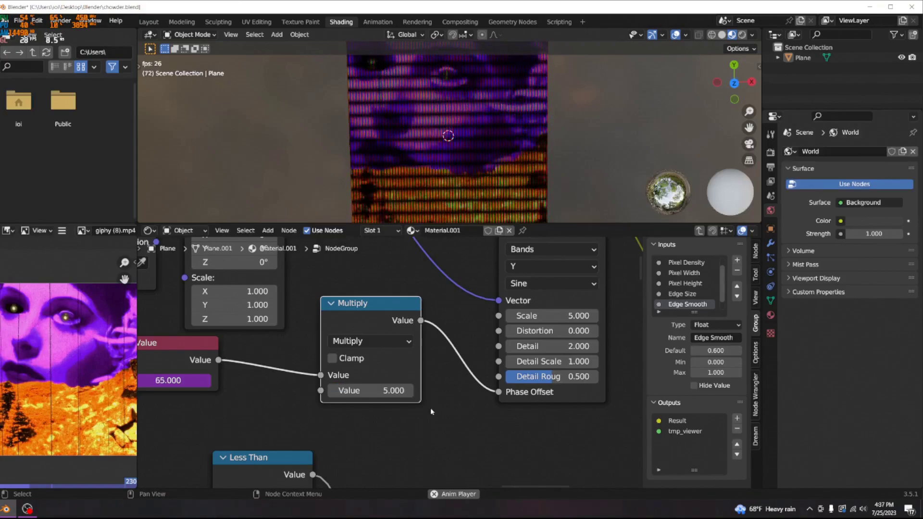
pyautogui.scroll(-4, 445, 190)
pyautogui.moveTo(443, 183)
pyautogui.mouseDown(button='middle')
pyautogui.moveTo(439, 169)
pyautogui.moveTo(450, 178)
pyautogui.mouseUp(button='middle')
pyautogui.scroll(-5, 439, 169)
# Try a multiplier of 20 on the frame value and inspect the scan lines on the plane from several angles
pyautogui.click(369, 391)
pyautogui.write('20')
pyautogui.press('Return')
pyautogui.scroll(5, 459, 142)
pyautogui.scroll(-6, 458, 143)
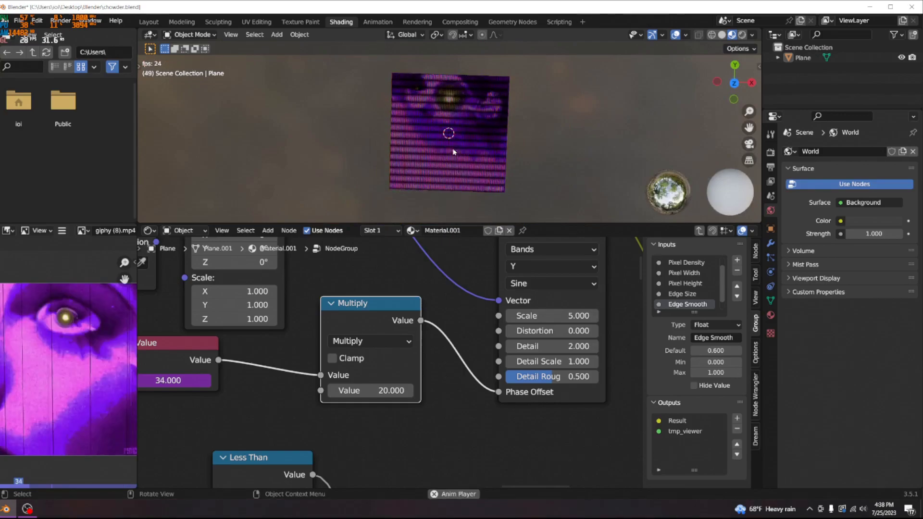
pyautogui.scroll(5, 456, 146)
pyautogui.moveTo(458, 142); pyautogui.dragTo(442, 197, button='middle')
pyautogui.moveTo(483, 166)
pyautogui.mouseDown(button='middle')
pyautogui.moveTo(471, 152)
pyautogui.moveTo(480, 200)
pyautogui.moveTo(477, 173)
pyautogui.mouseUp(button='middle')
pyautogui.scroll(-3, 478, 173)
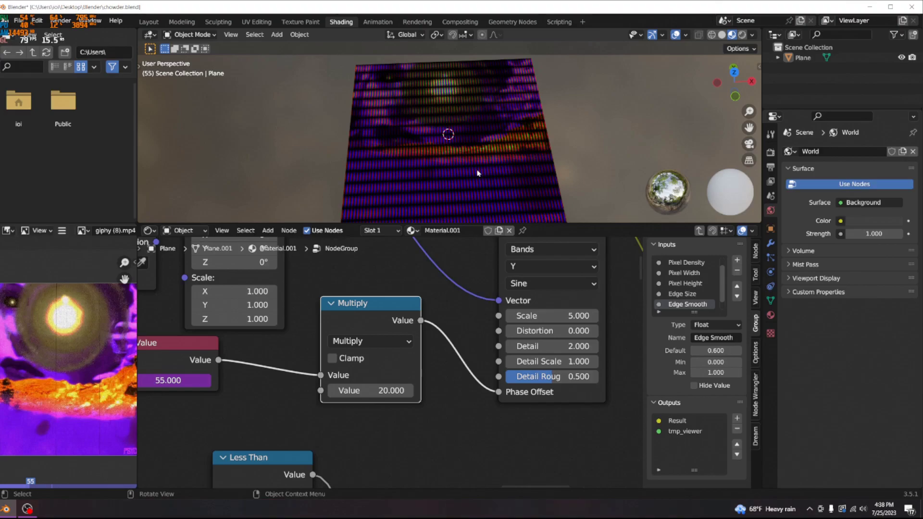
pyautogui.moveTo(506, 170); pyautogui.dragTo(484, 182, button='middle')
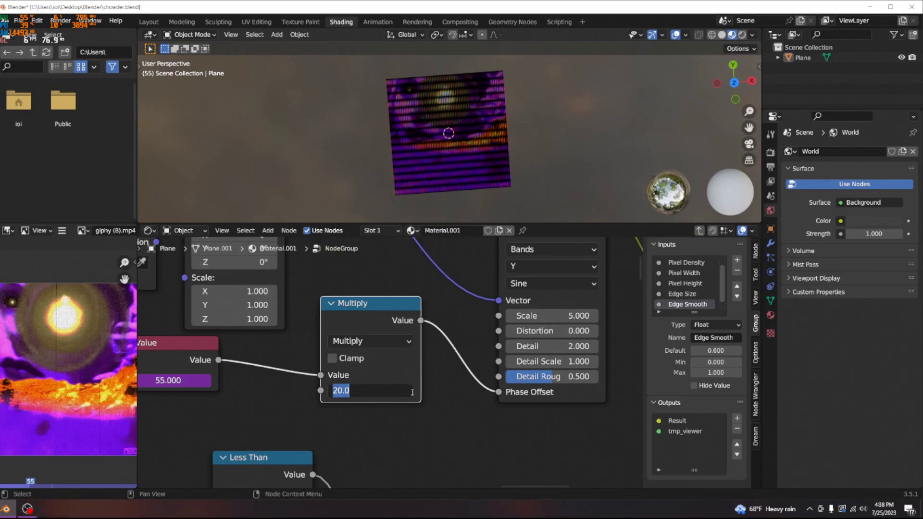
# Set the multiplier to 2, play back the scan lines, and move the Value node close to the Multiply node
pyautogui.press('Return')
pyautogui.press('space')
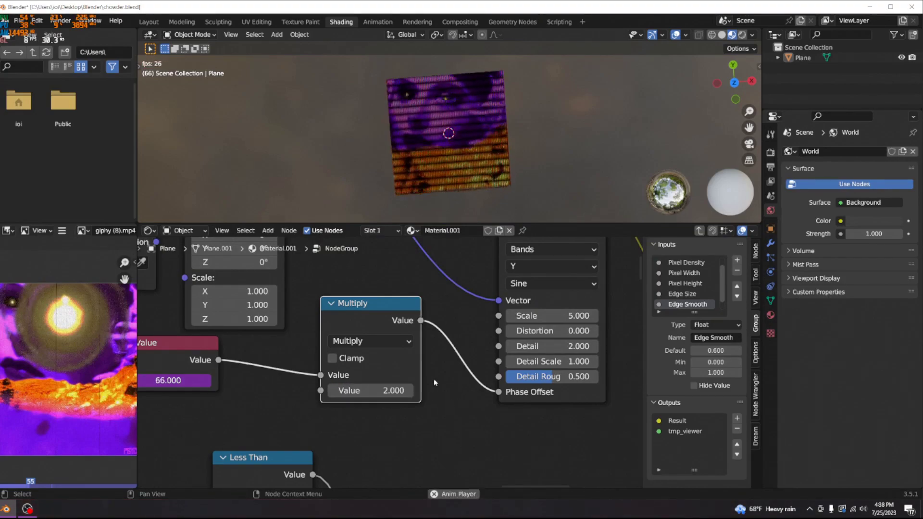
pyautogui.scroll(5, 505, 170)
pyautogui.scroll(-5, 483, 159)
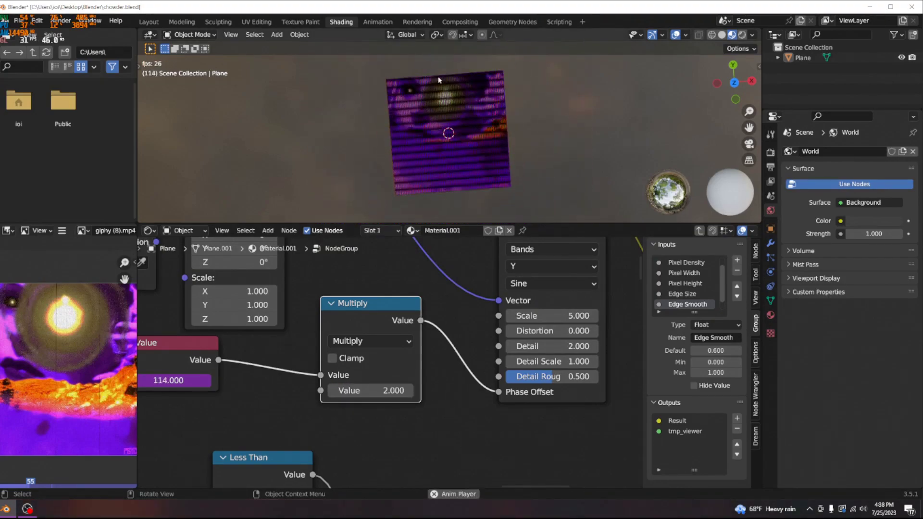
pyautogui.moveTo(463, 146); pyautogui.dragTo(467, 165, button='middle')
pyautogui.scroll(-4, 404, 288)
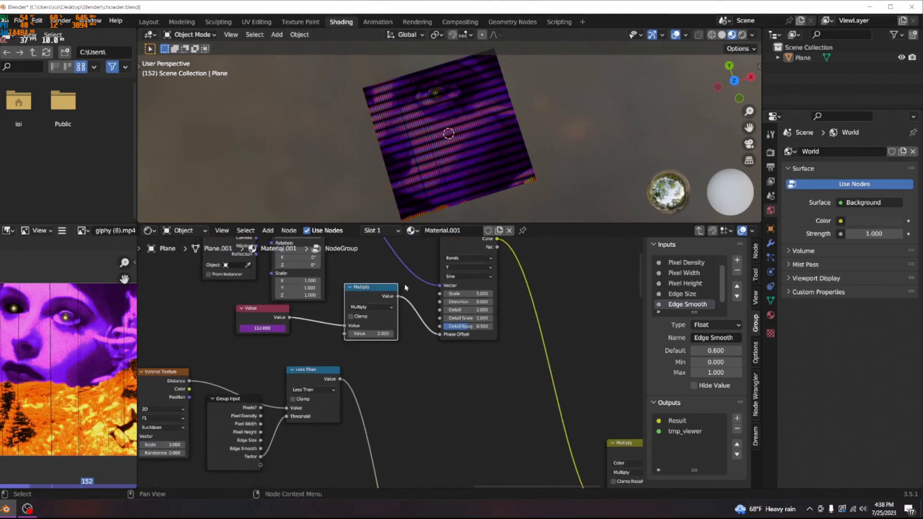
pyautogui.moveTo(274, 326); pyautogui.dragTo(274, 326)
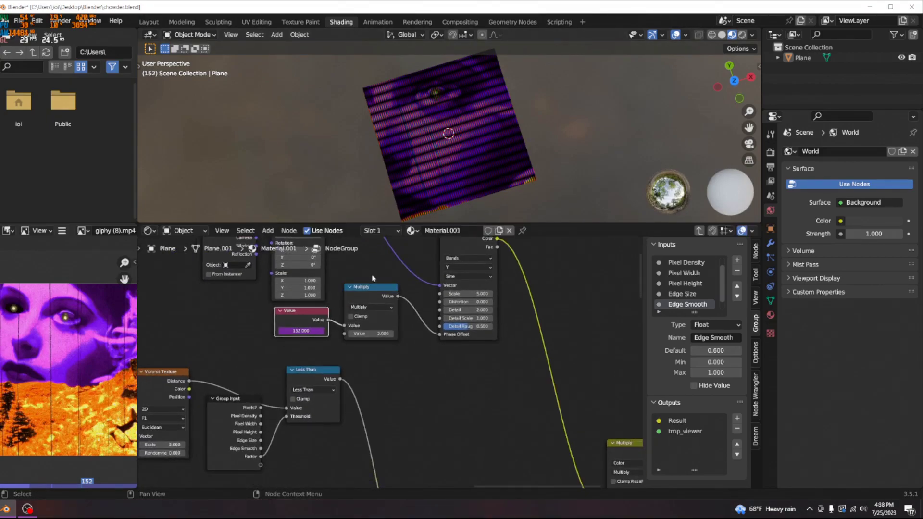
# Try a Wave Texture Scale of 0.5 and play the animation to judge the wider scan lines
pyautogui.scroll(4, 371, 277)
pyautogui.moveTo(462, 329)
pyautogui.mouseDown()
pyautogui.moveTo(423, 328)
pyautogui.moveTo(454, 328)
pyautogui.mouseUp()
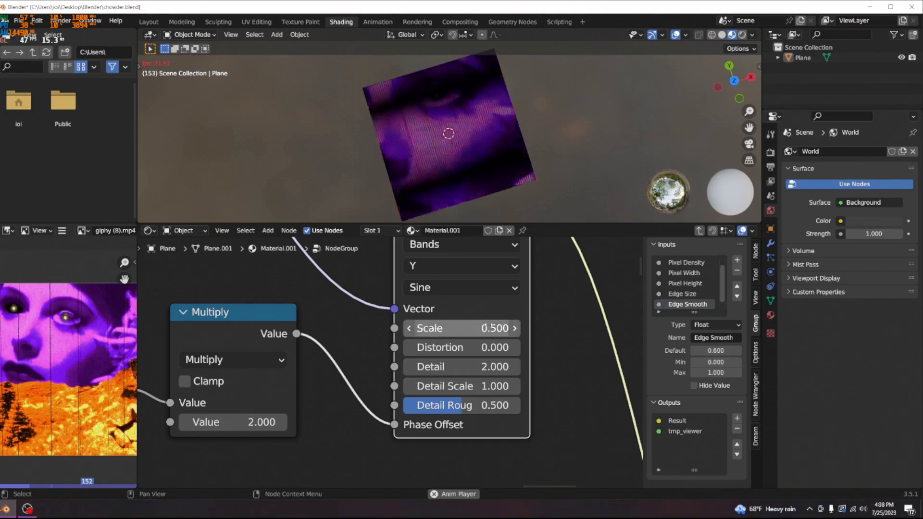
pyautogui.moveTo(523, 199); pyautogui.dragTo(501, 195, button='middle')
pyautogui.press('space')
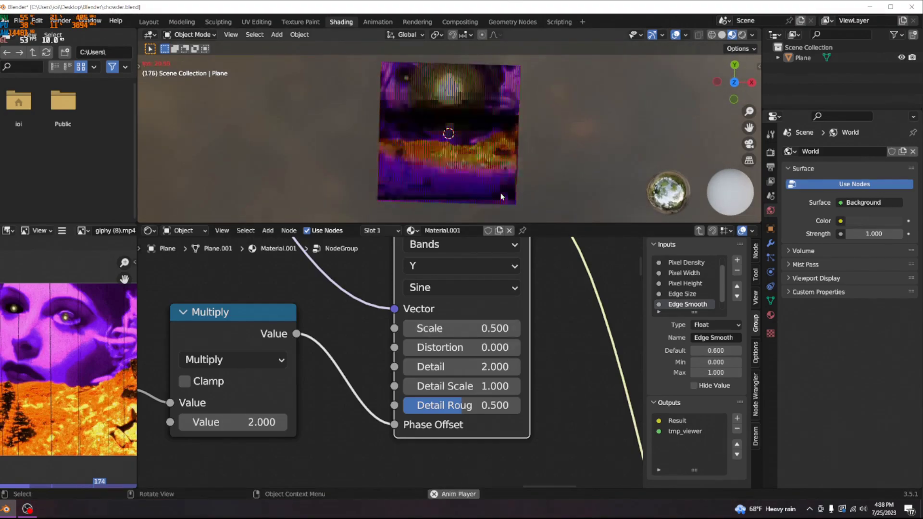
pyautogui.press('space')
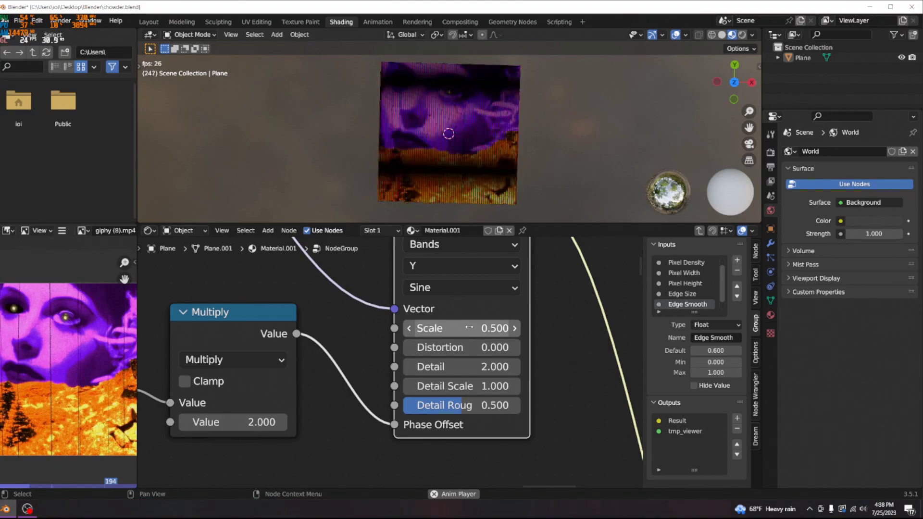
pyautogui.press('space')
# Set the Wave Texture's Scale to 1 and play the animation to check the scan lines
pyautogui.click(472, 329)
pyautogui.write('1')
pyautogui.press('Return')
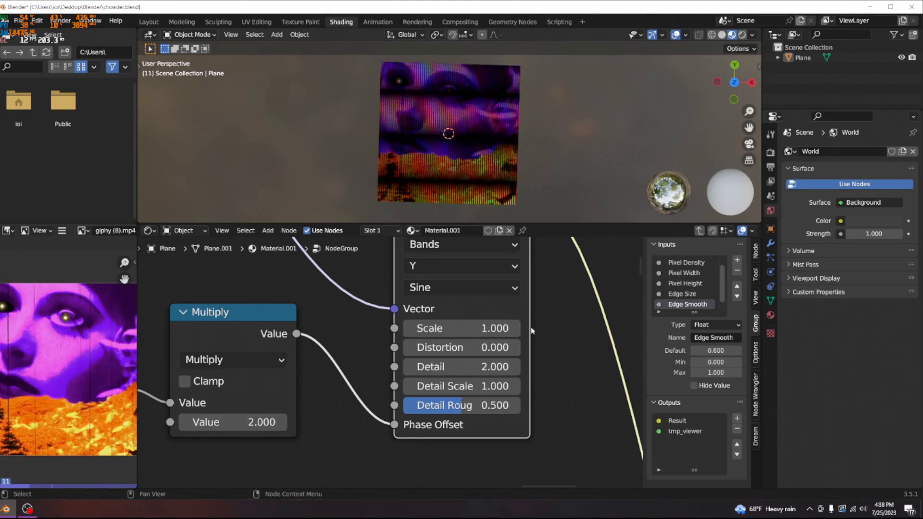
pyautogui.press('space')
pyautogui.press('space')
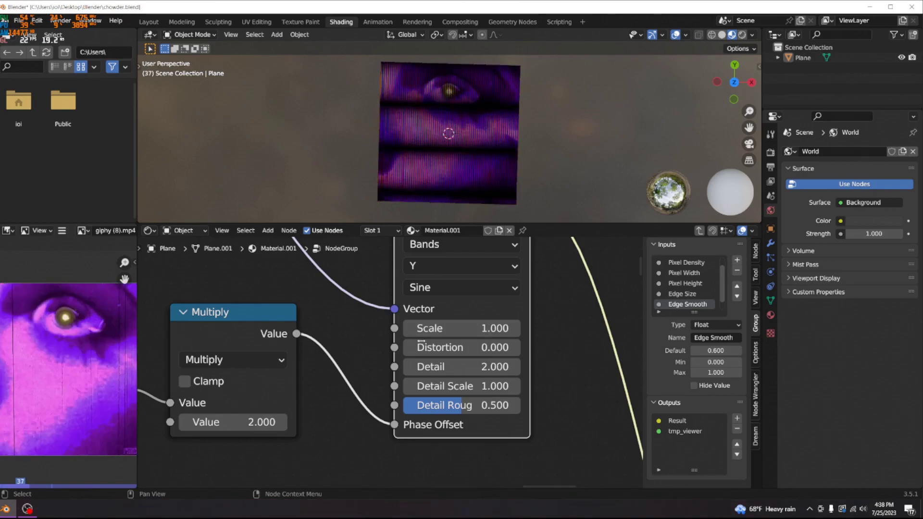
# Try a Wave Texture Scale of 12.1 during playback, and return the Scale to 1
pyautogui.moveTo(430, 328); pyautogui.dragTo(481, 328)
pyautogui.press('space')
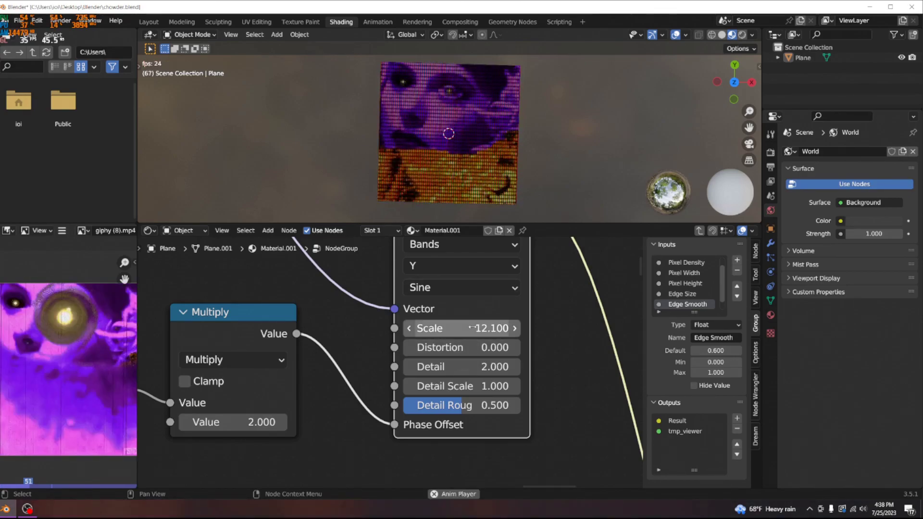
pyautogui.press('space')
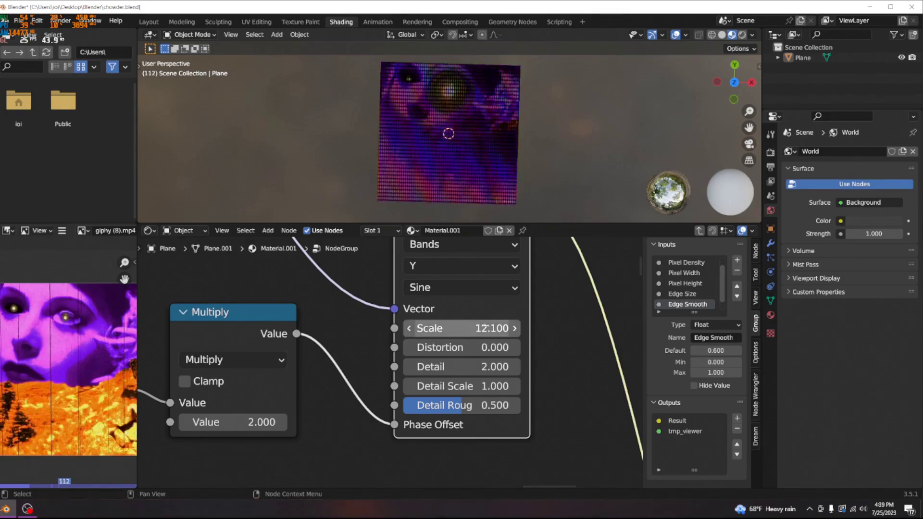
pyautogui.moveTo(457, 328); pyautogui.dragTo(483, 329)
pyautogui.press('space')
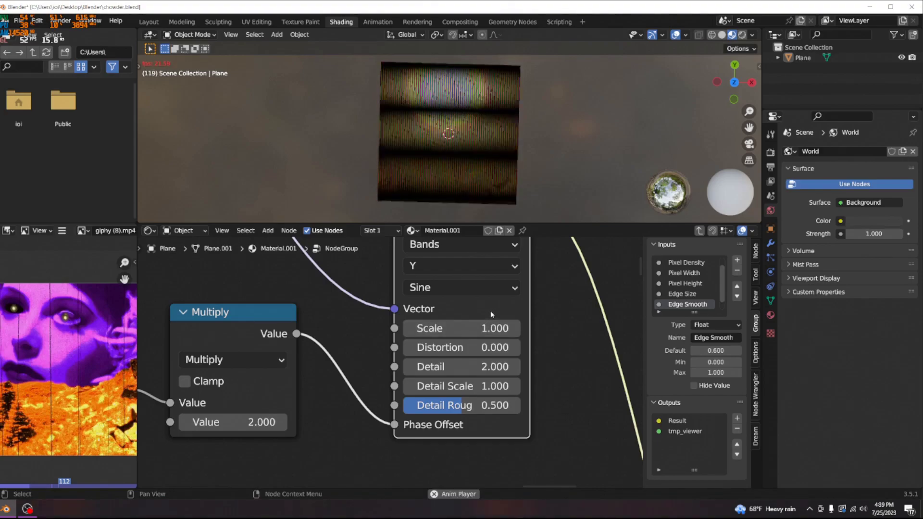
pyautogui.press('space')
# Duplicate the Group Input node and place it before the frame Multiply node, shifting the wave's mapping and Value nodes to make room
pyautogui.scroll(-4, 488, 316)
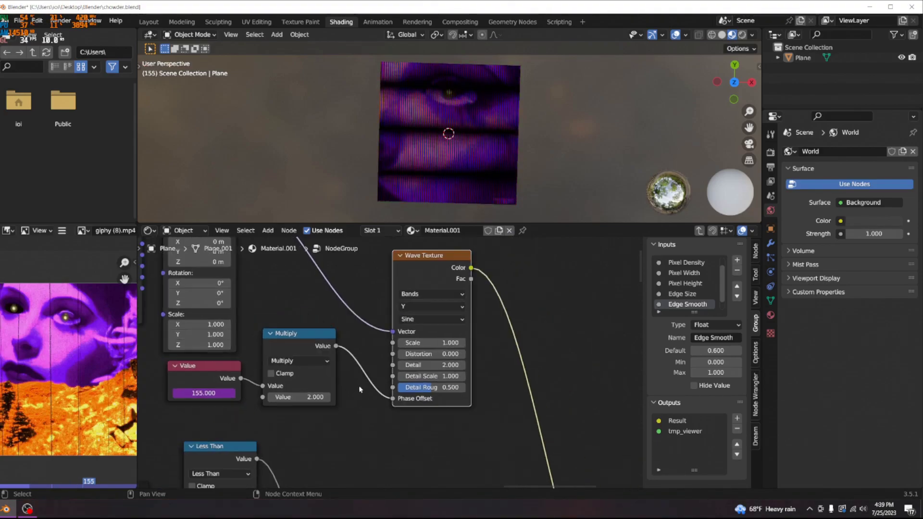
pyautogui.scroll(-3, 423, 342)
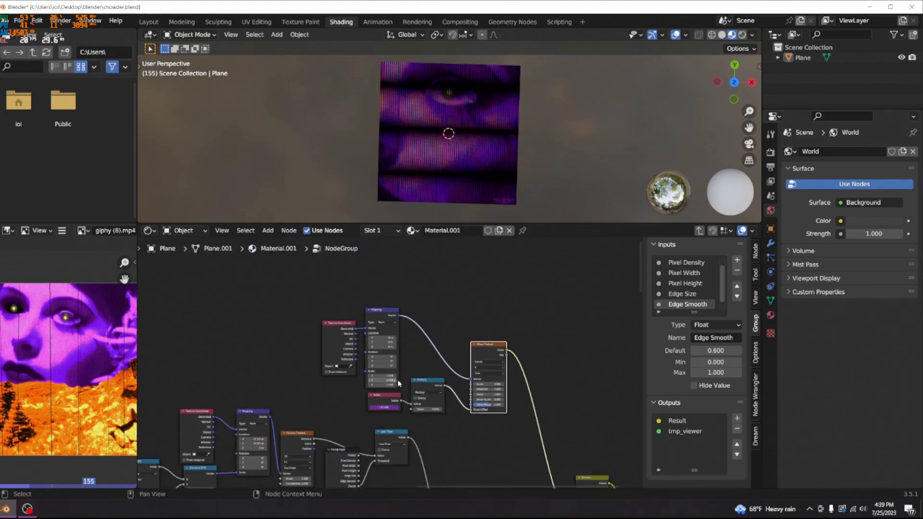
pyautogui.press('g')
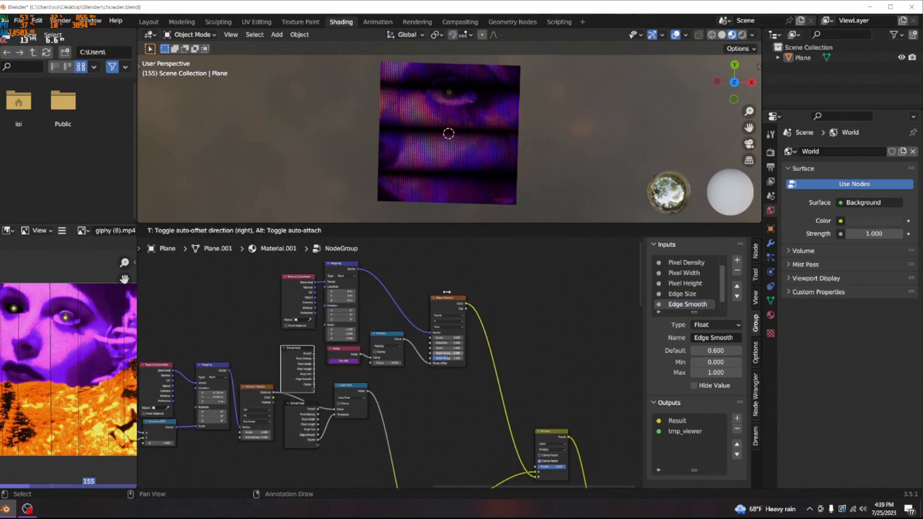
pyautogui.click(552, 287)
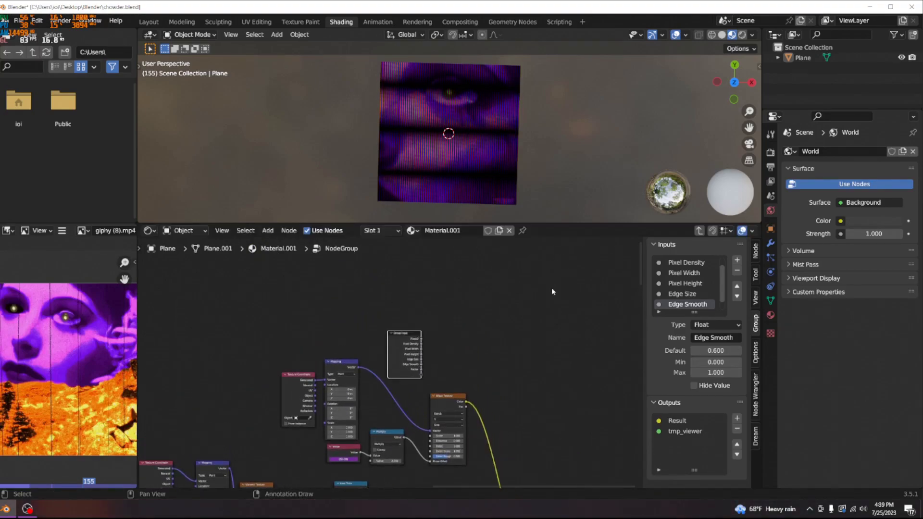
pyautogui.moveTo(494, 371); pyautogui.dragTo(595, 287, button='middle')
pyautogui.moveTo(448, 282); pyautogui.dragTo(394, 268)
pyautogui.moveTo(445, 363); pyautogui.dragTo(368, 357)
pyautogui.moveTo(502, 252); pyautogui.dragTo(425, 302)
# Expose the Multiply node's second value as a new group input on the duplicated Group Input node
pyautogui.scroll(2, 404, 362)
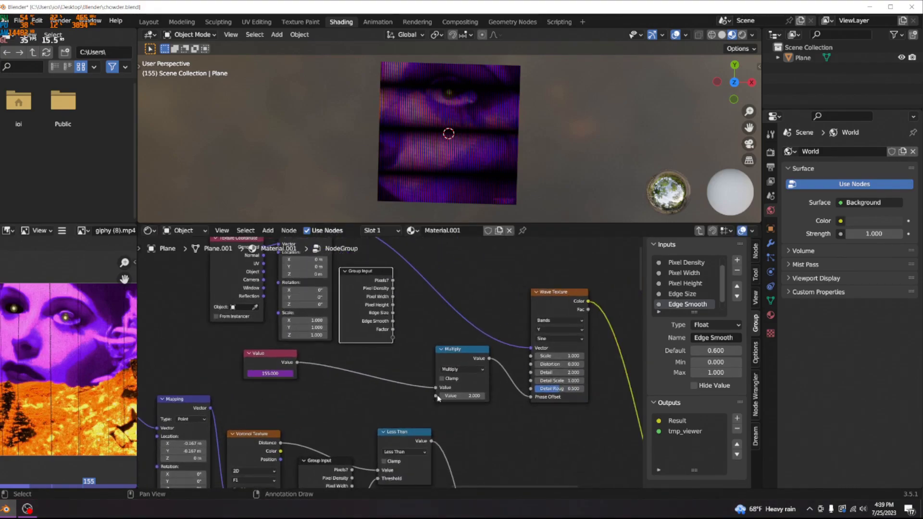
pyautogui.moveTo(394, 341); pyautogui.dragTo(393, 339)
pyautogui.scroll(3, 358, 363)
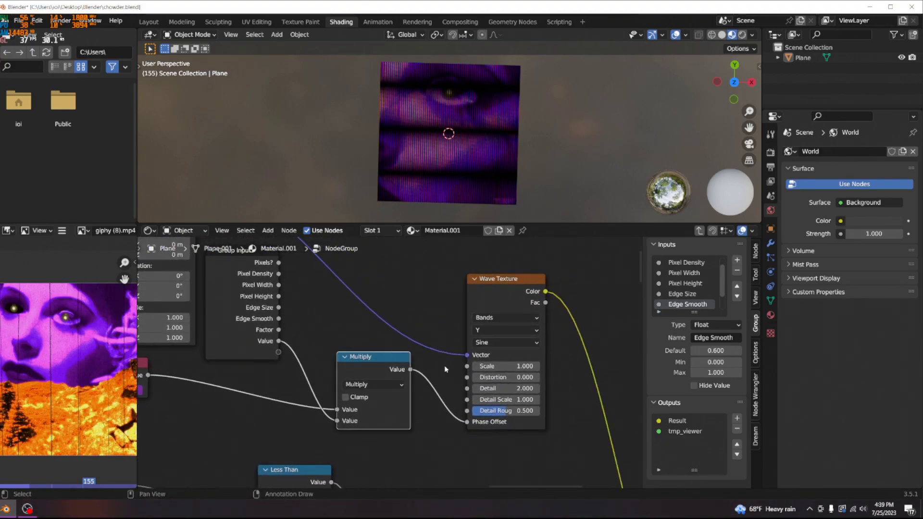
# Rename the newly exposed multiplier input of the node group as Scan Speed
pyautogui.scroll(-10, 445, 368)
pyautogui.moveTo(424, 415); pyautogui.dragTo(428, 393, button='middle')
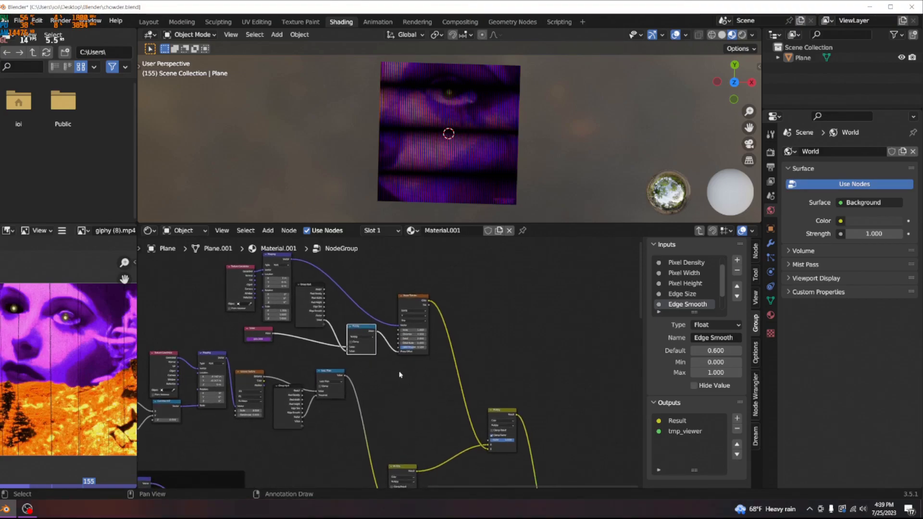
pyautogui.scroll(-2, 399, 375)
pyautogui.scroll(-2, 698, 295)
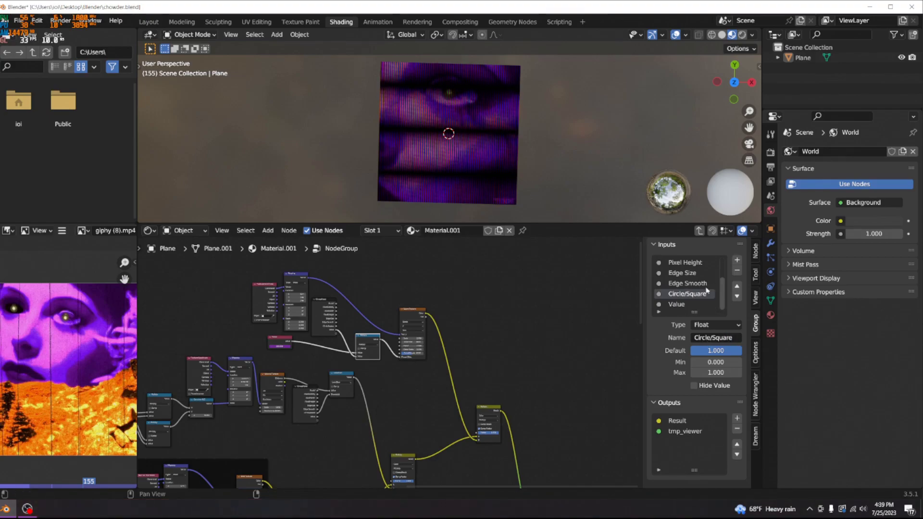
pyautogui.scroll(5, 428, 365)
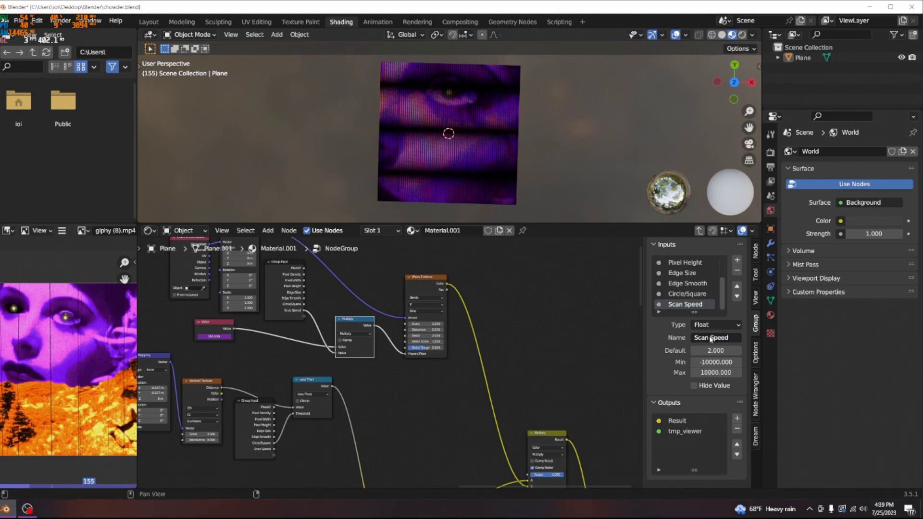
# Expose the Wave Texture's Scale as a new group input and rename it Scan Size
pyautogui.scroll(2, 408, 370)
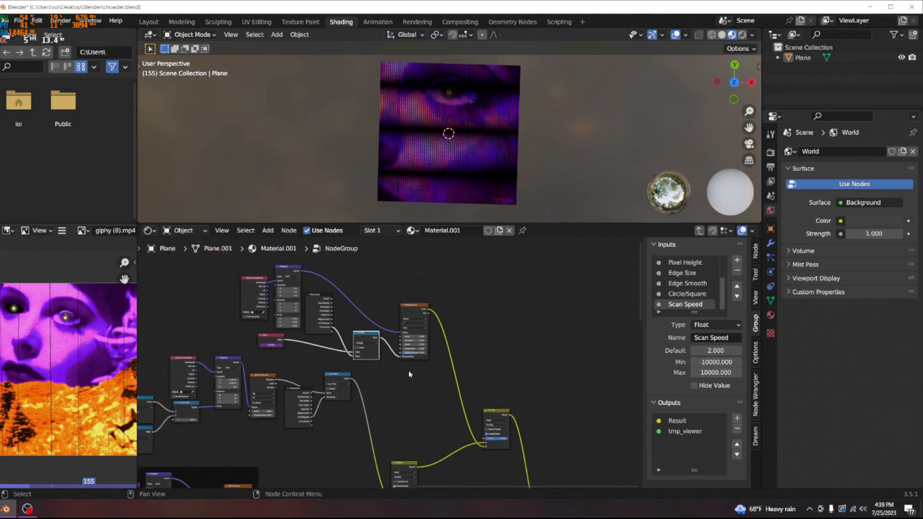
pyautogui.moveTo(404, 365); pyautogui.dragTo(405, 391, button='middle')
pyautogui.moveTo(406, 346); pyautogui.dragTo(298, 339)
pyautogui.scroll(-1, 700, 306)
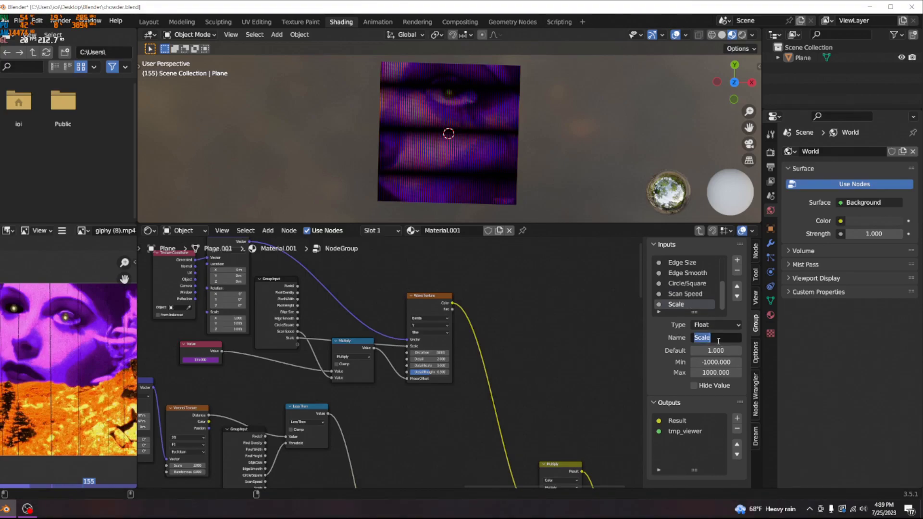
pyautogui.write('n Siz')
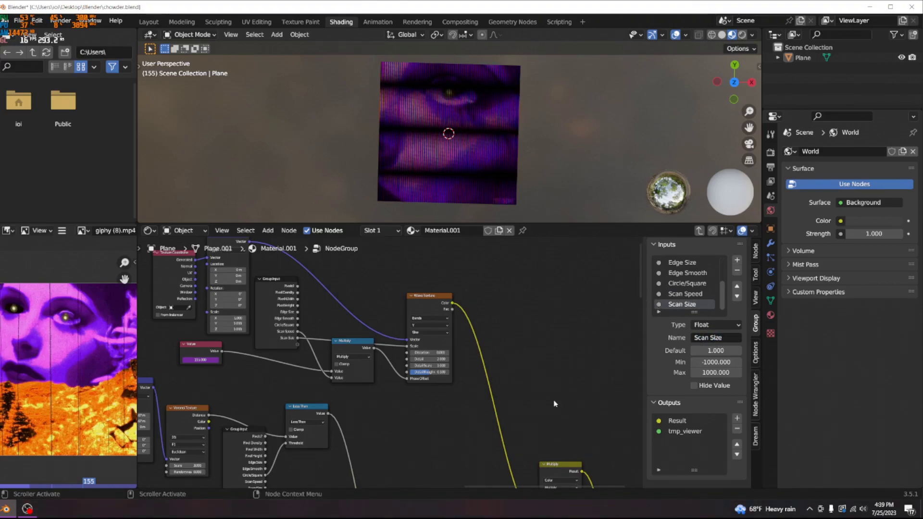
# Expose the final scan Multiply node's Factor as a new group input and rename it Scans?
pyautogui.moveTo(443, 447); pyautogui.dragTo(453, 377, button='middle')
pyautogui.moveTo(331, 274); pyautogui.dragTo(307, 275)
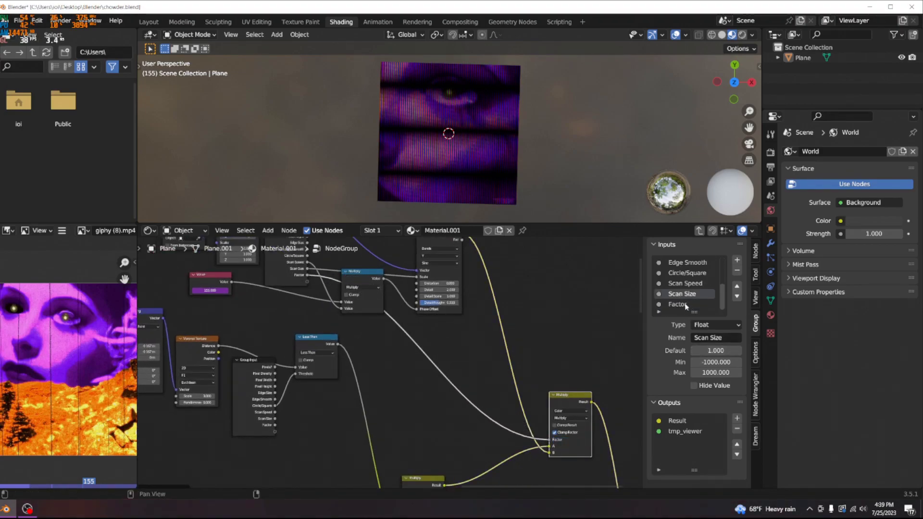
pyautogui.click(706, 338)
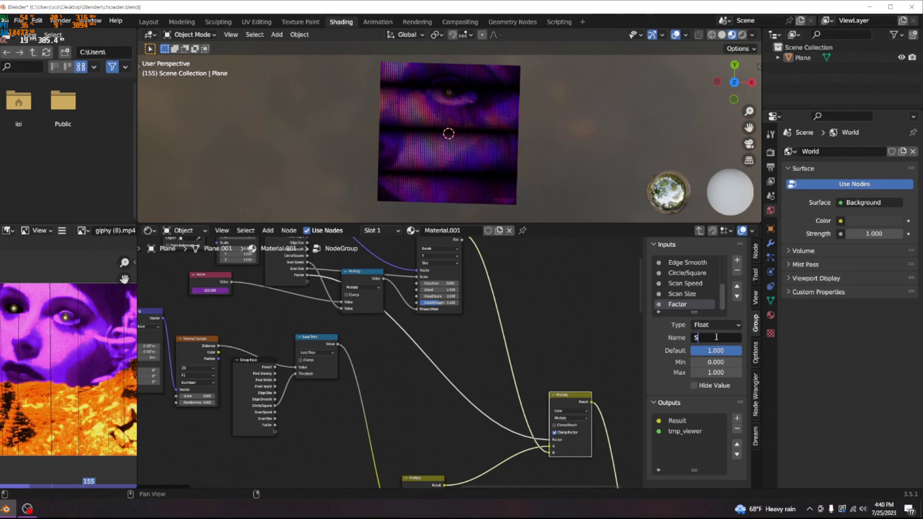
pyautogui.write('Scans?')
# Reorder the group inputs so that Scans? sits directly above Scan Speed
pyautogui.click(737, 286)
pyautogui.click(737, 286)
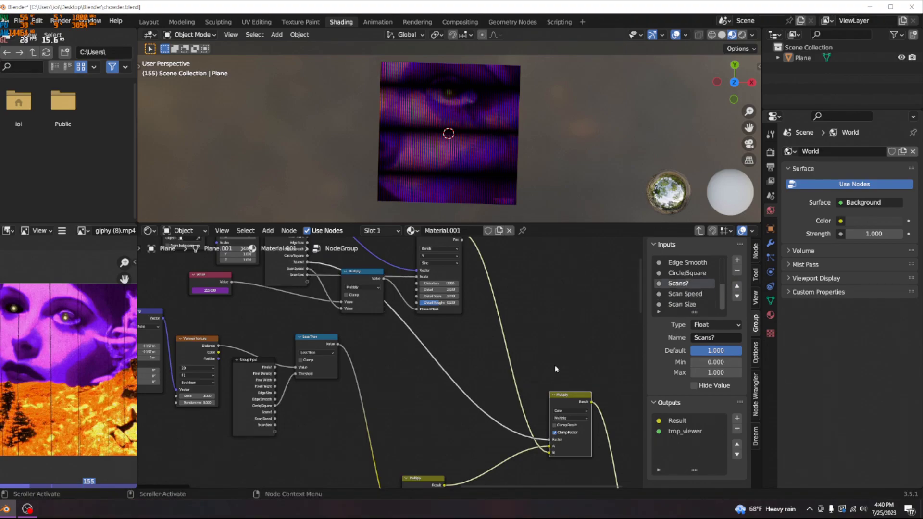
pyautogui.scroll(-3, 426, 408)
pyautogui.scroll(2, 427, 407)
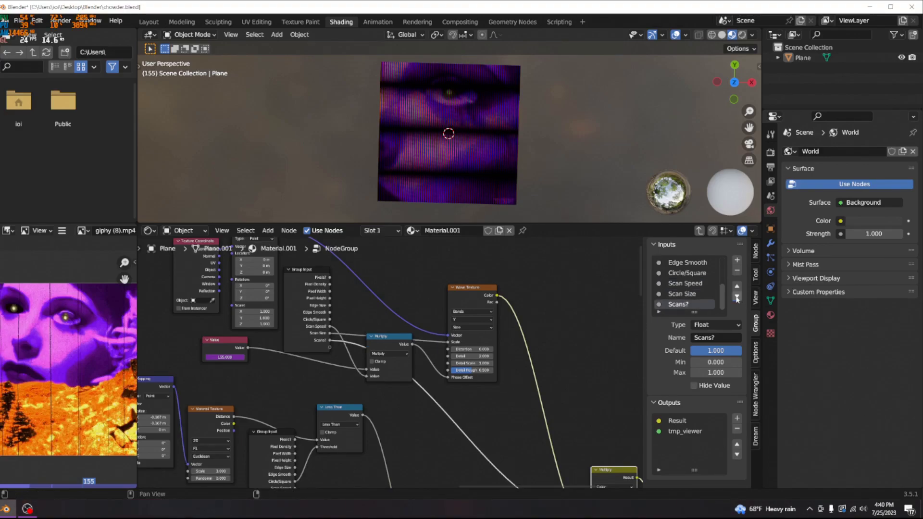
pyautogui.click(737, 286)
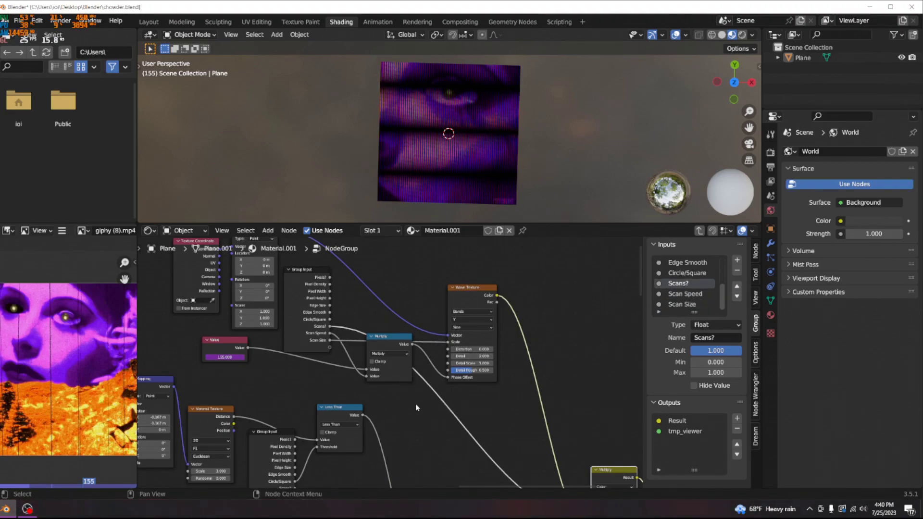
# Leave the node group, reposition its node, and test Scans? at about 0.370 during playback before returning it to 1
pyautogui.scroll(3, 416, 407)
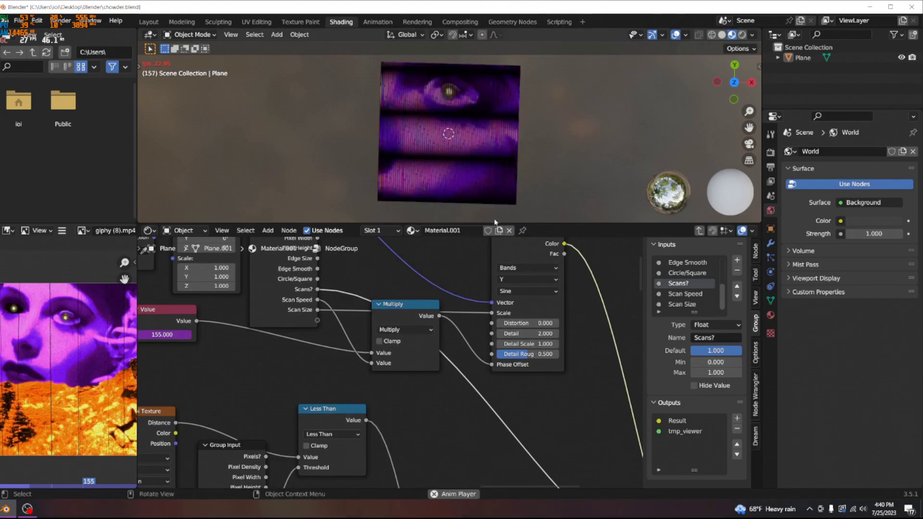
pyautogui.press('Tab')
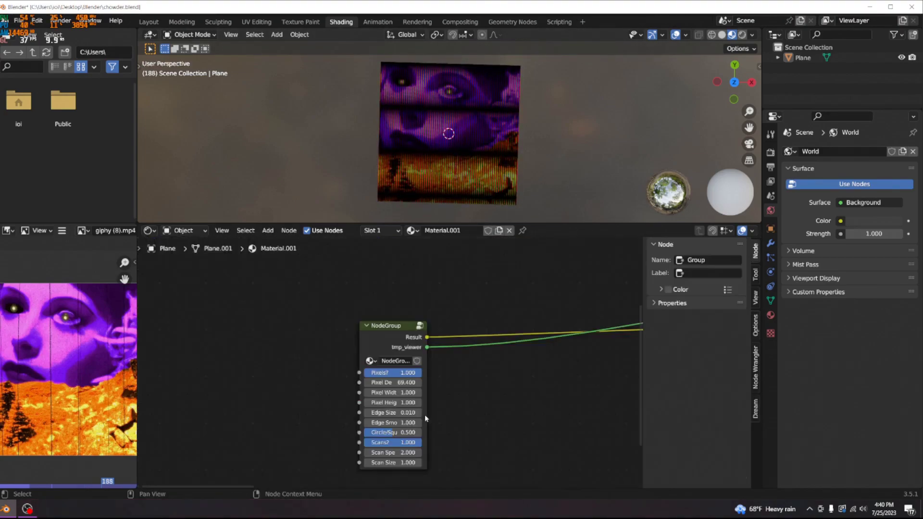
pyautogui.scroll(3, 483, 448)
pyautogui.moveTo(458, 330); pyautogui.dragTo(548, 332)
pyautogui.moveTo(584, 394); pyautogui.dragTo(515, 391, button='middle')
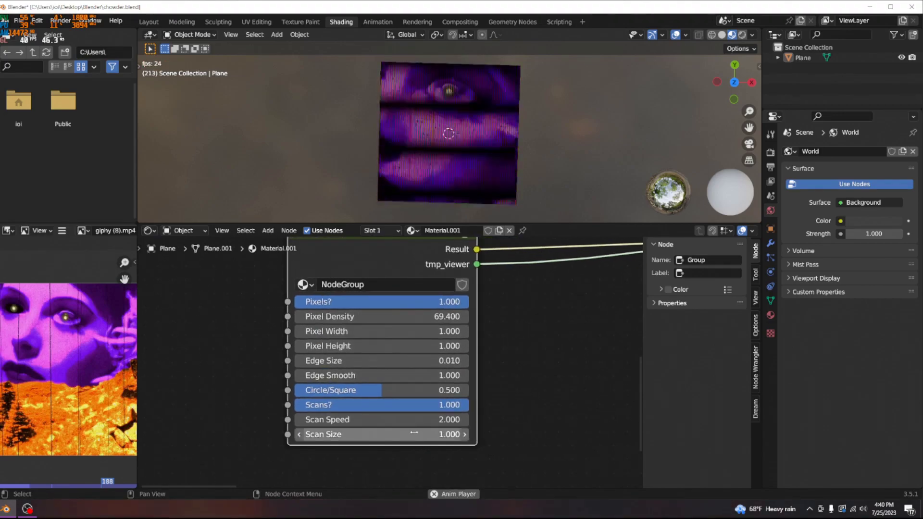
pyautogui.moveTo(418, 405); pyautogui.dragTo(341, 406)
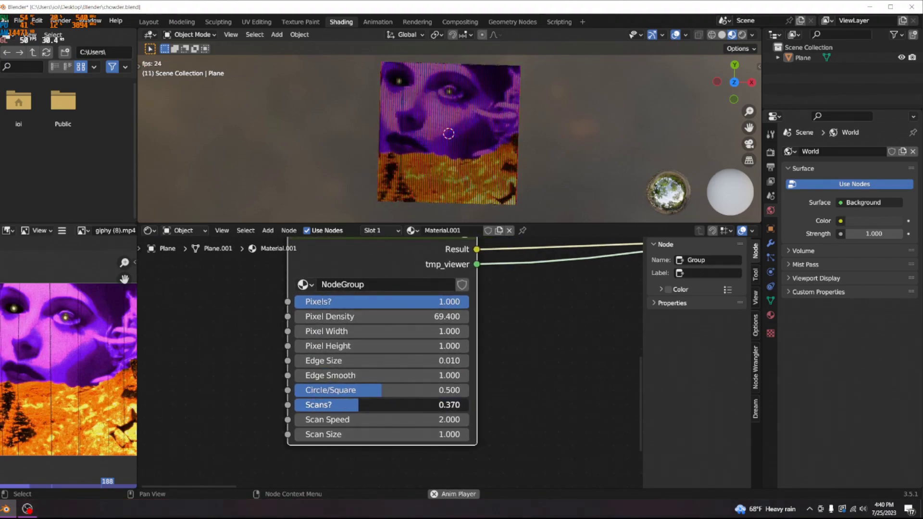
pyautogui.moveTo(449, 405); pyautogui.dragTo(493, 420)
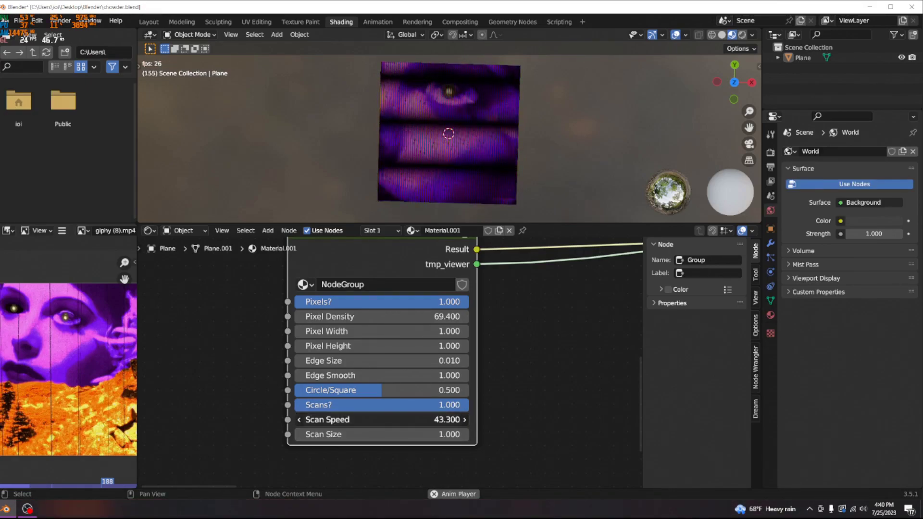
# Cancel the trial Scan Speed of 43.3, set Scan Size to 0.1 and stop the playback
pyautogui.rightClick(441, 419)
pyautogui.moveTo(440, 434); pyautogui.dragTo(411, 434)
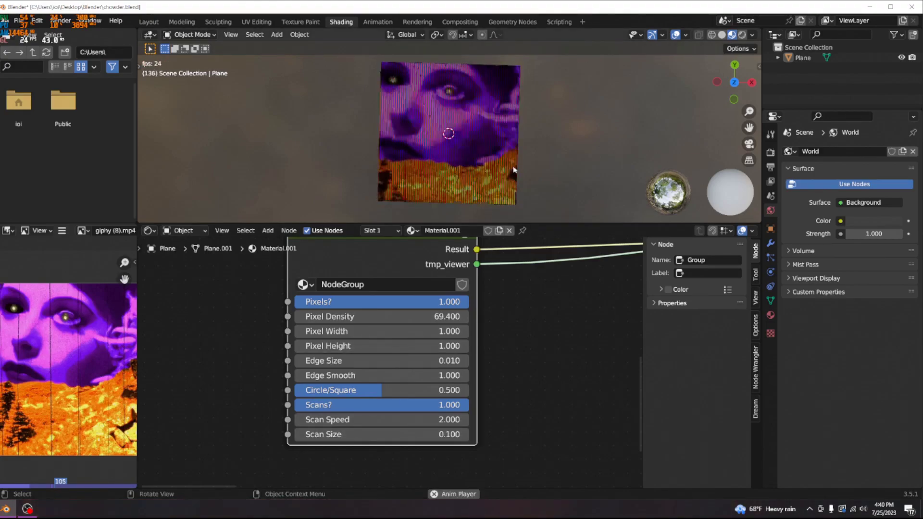
pyautogui.press('space')
pyautogui.scroll(-4, 380, 297)
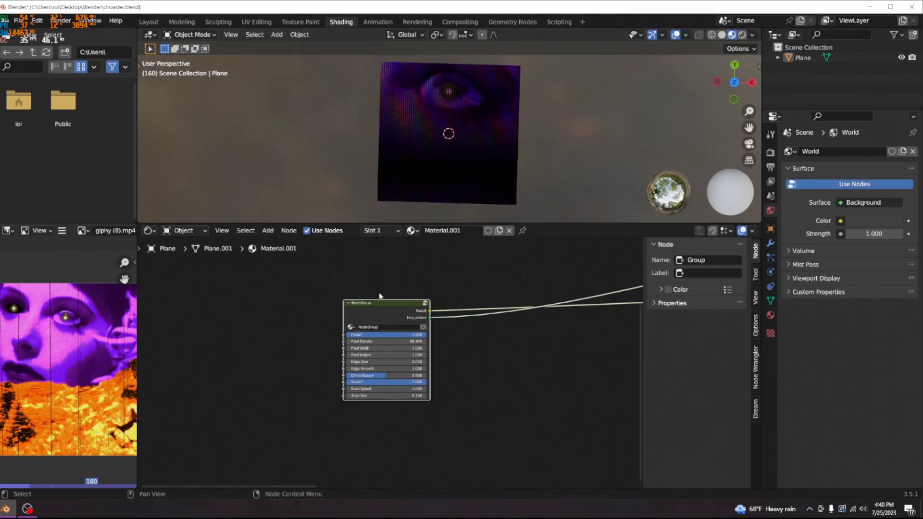
# Reopen the node group for editing and briefly play the animation to view the scan effect from a distance
pyautogui.press('Tab')
pyautogui.press('space')
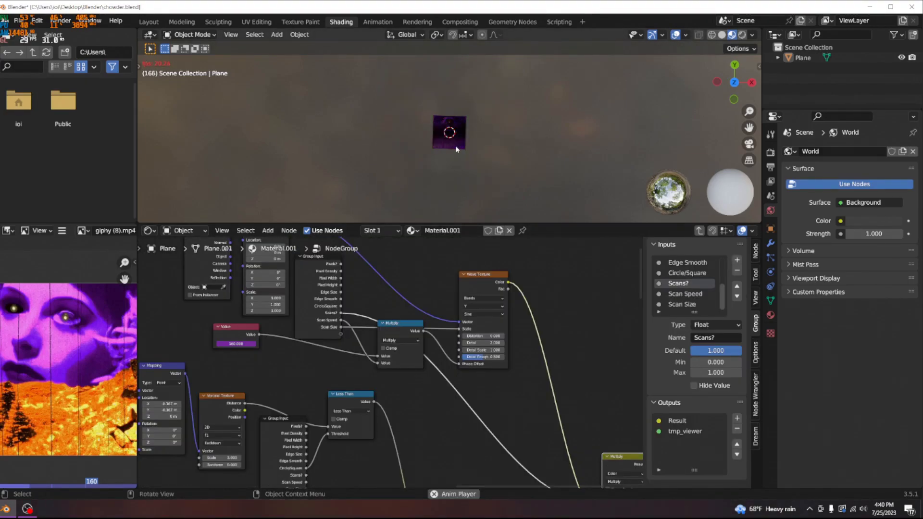
pyautogui.press('space')
pyautogui.scroll(-6, 438, 428)
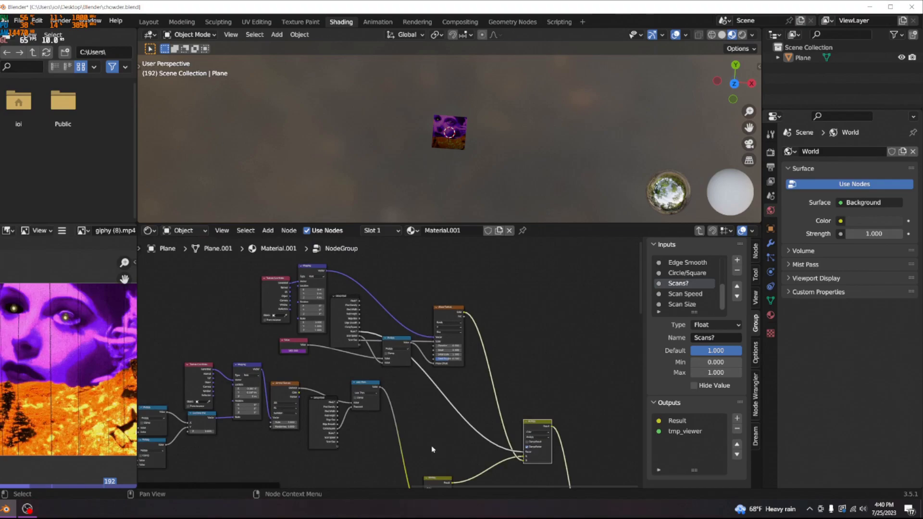
# Frame the Voronoi Texture pixel-shape nodes together and move the frame farther from the Multiply chain
pyautogui.scroll(3, 431, 412)
pyautogui.moveTo(521, 393); pyautogui.dragTo(247, 314)
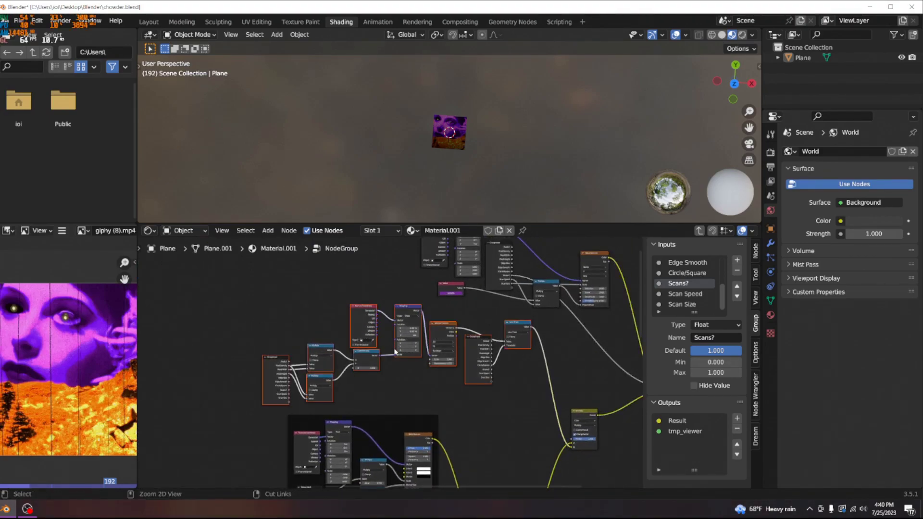
pyautogui.hotkey('ctrl', 'j')
pyautogui.moveTo(477, 357); pyautogui.dragTo(214, 402)
# Frame the Wave Texture scan-line nodes together and move the frame farther from the final Multiply node
pyautogui.scroll(-7, 390, 378)
pyautogui.moveTo(445, 367); pyautogui.dragTo(436, 465, button='middle')
pyautogui.scroll(5, 360, 373)
pyautogui.moveTo(484, 436); pyautogui.dragTo(293, 318)
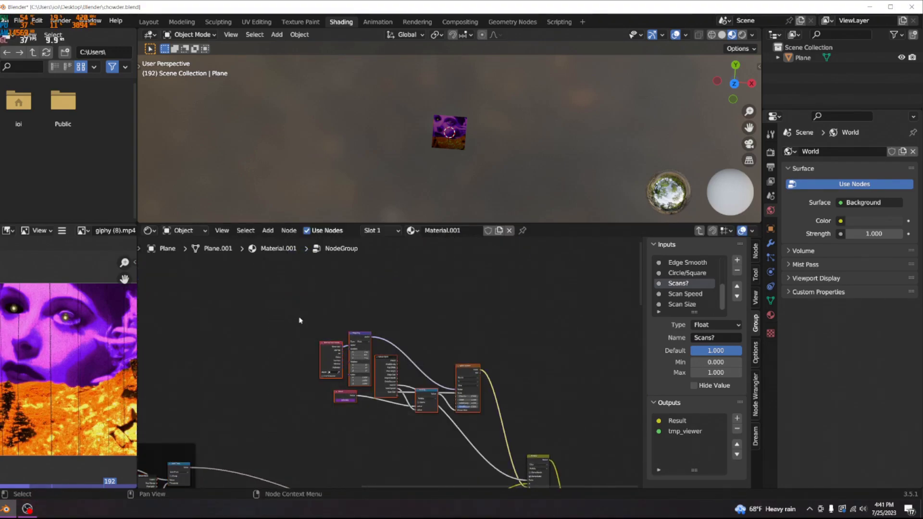
pyautogui.hotkey('ctrl', 'j')
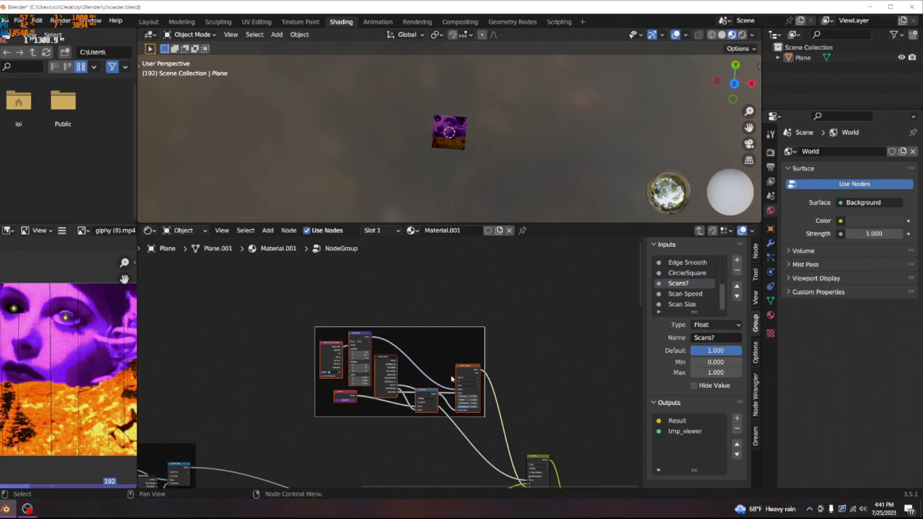
pyautogui.press('g')
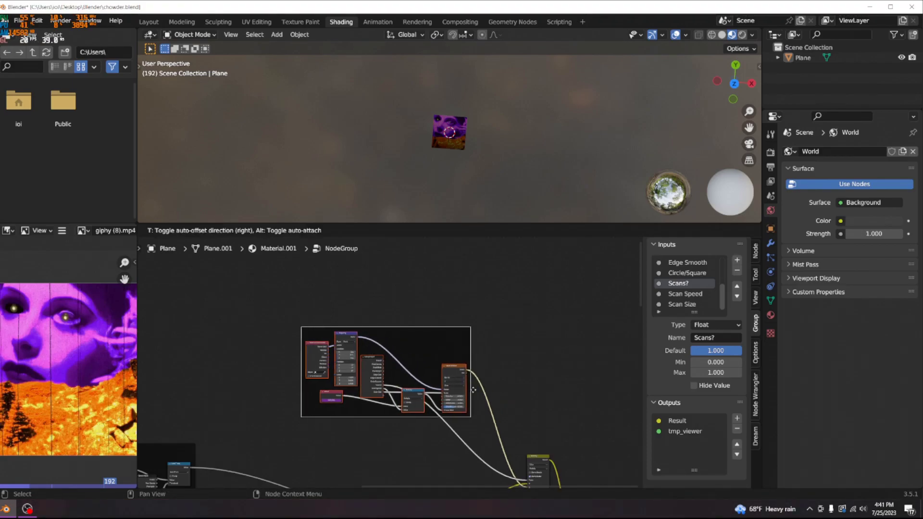
pyautogui.click(249, 400)
# Move the Group Input node beside the image mix node below the RGB texture frame
pyautogui.scroll(-1, 351, 400)
pyautogui.moveTo(359, 394); pyautogui.dragTo(443, 222, button='middle')
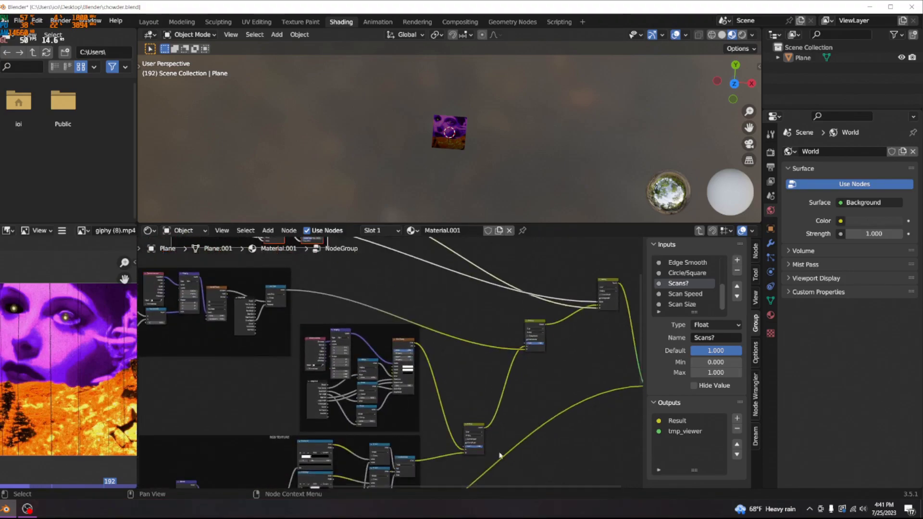
pyautogui.scroll(-6, 499, 456)
pyautogui.moveTo(501, 449); pyautogui.dragTo(423, 379, button='middle')
pyautogui.moveTo(397, 421); pyautogui.dragTo(464, 338, button='middle')
pyautogui.scroll(5, 418, 370)
pyautogui.moveTo(372, 401); pyautogui.dragTo(399, 382, button='middle')
pyautogui.moveTo(383, 343); pyautogui.dragTo(404, 370)
pyautogui.moveTo(449, 385); pyautogui.dragTo(464, 448, button='middle')
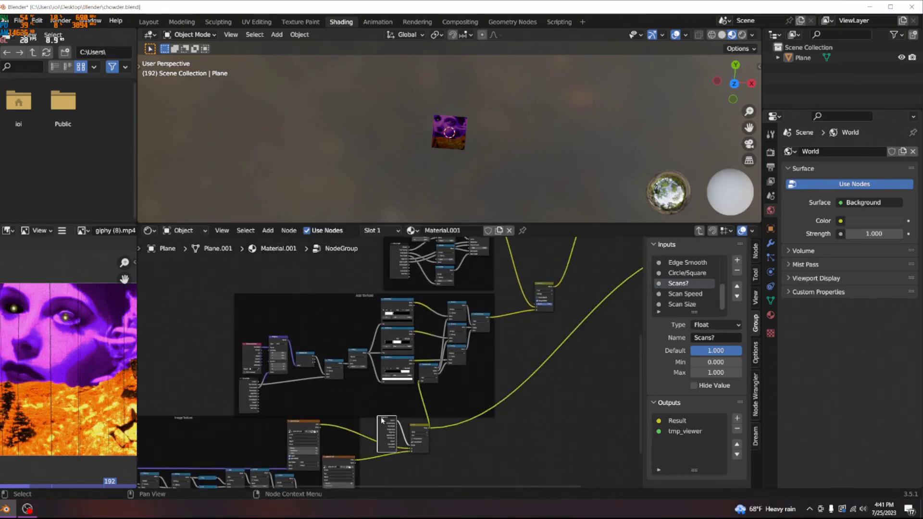
# Move the final scan Multiply node closer to the preceding Multiply node, and reposition the Group Output node nearby
pyautogui.moveTo(492, 385); pyautogui.dragTo(445, 427, button='middle')
pyautogui.scroll(-6, 435, 420)
pyautogui.scroll(6, 476, 387)
pyautogui.moveTo(476, 387); pyautogui.dragTo(417, 438, button='middle')
pyautogui.moveTo(488, 340); pyautogui.dragTo(445, 349)
pyautogui.moveTo(440, 421); pyautogui.dragTo(426, 391, button='middle')
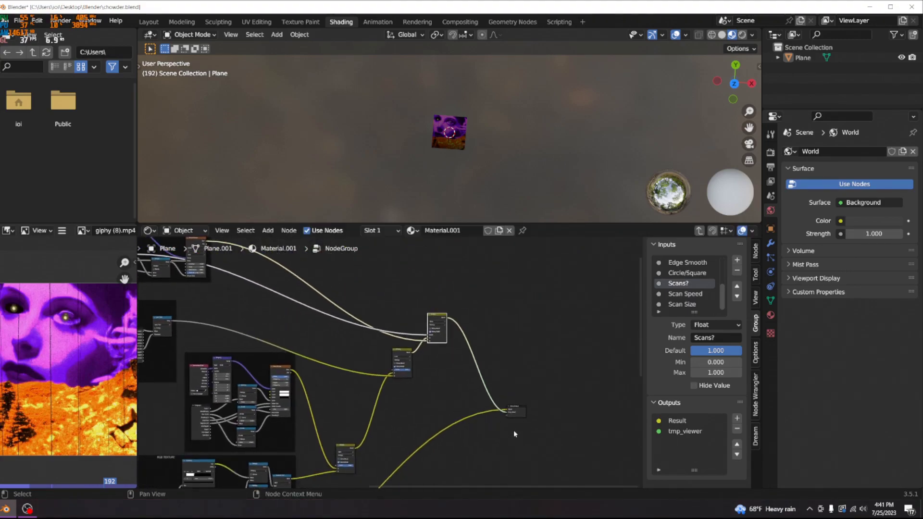
pyautogui.moveTo(512, 430); pyautogui.dragTo(453, 393, button='middle')
pyautogui.scroll(4, 453, 392)
pyautogui.moveTo(496, 379); pyautogui.dragTo(499, 355)
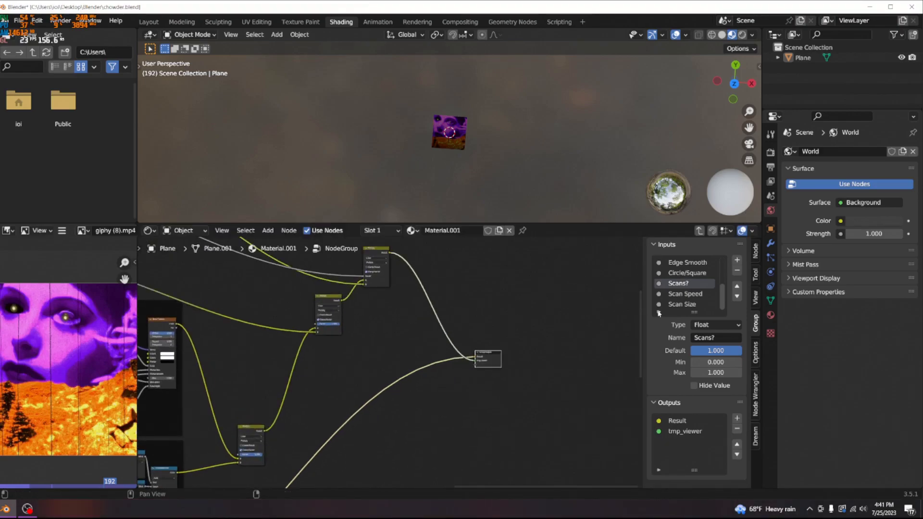
# Rename the node group's Result output as Image
pyautogui.scroll(-2, 479, 434)
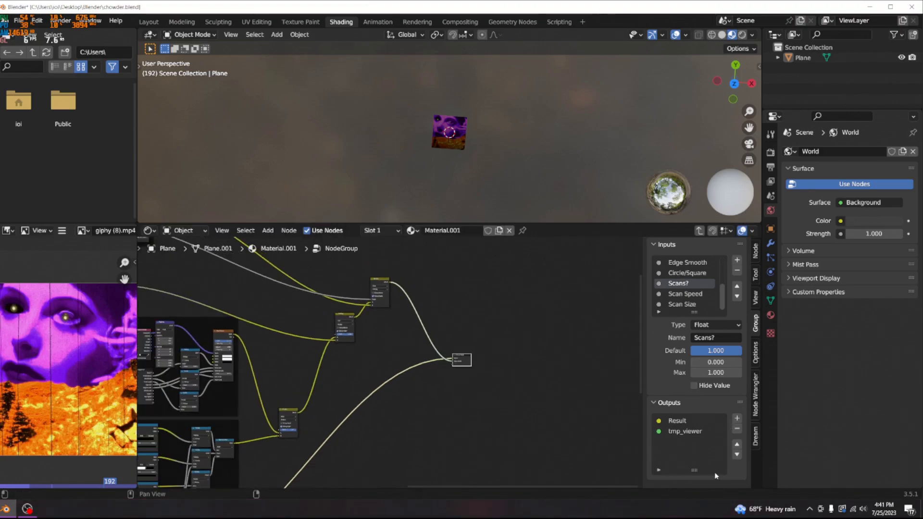
pyautogui.click(693, 421)
pyautogui.scroll(-2, 675, 418)
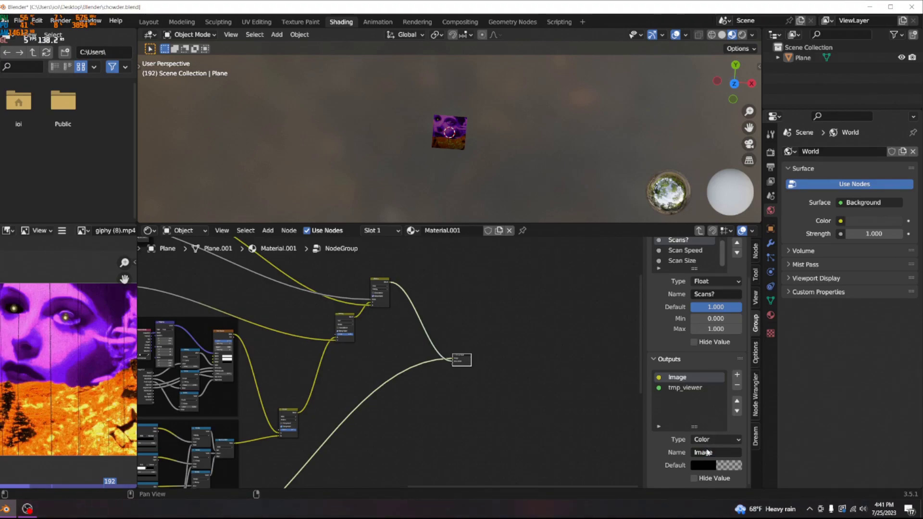
pyautogui.scroll(1, 390, 358)
# Add an Image Texture node in the empty area below the Group Output node
pyautogui.scroll(7, 440, 158)
pyautogui.moveTo(456, 163); pyautogui.dragTo(456, 130, button='middle')
pyautogui.scroll(-2, 394, 366)
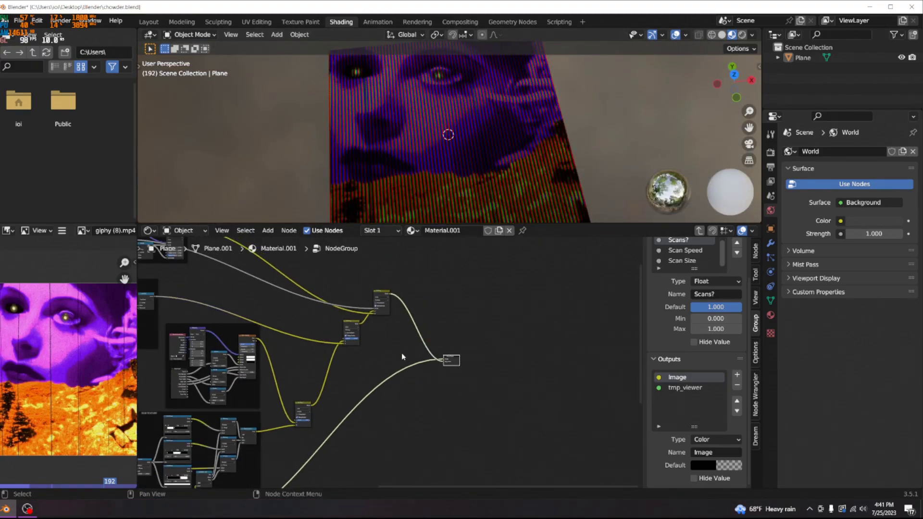
pyautogui.scroll(-4, 399, 355)
pyautogui.moveTo(399, 403); pyautogui.dragTo(419, 346, button='middle')
pyautogui.click(419, 350)
pyautogui.hotkey('shift', 'a')
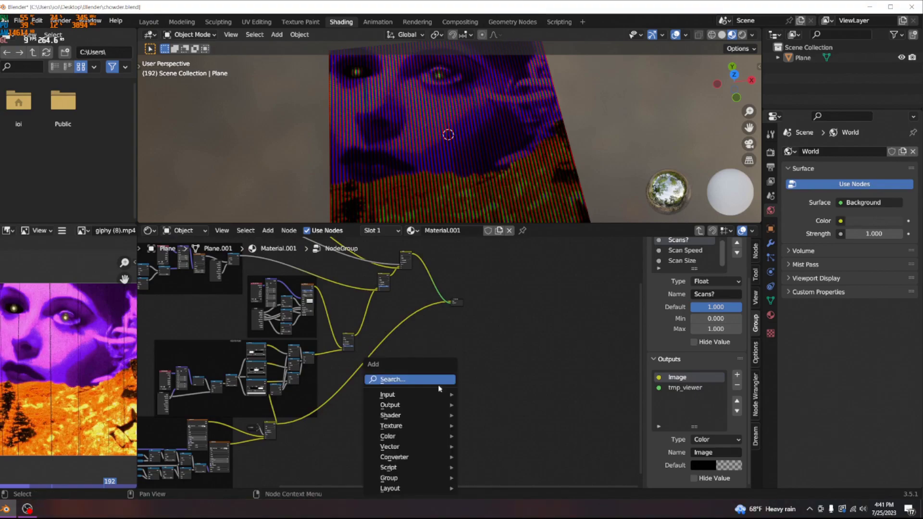
pyautogui.click(438, 383)
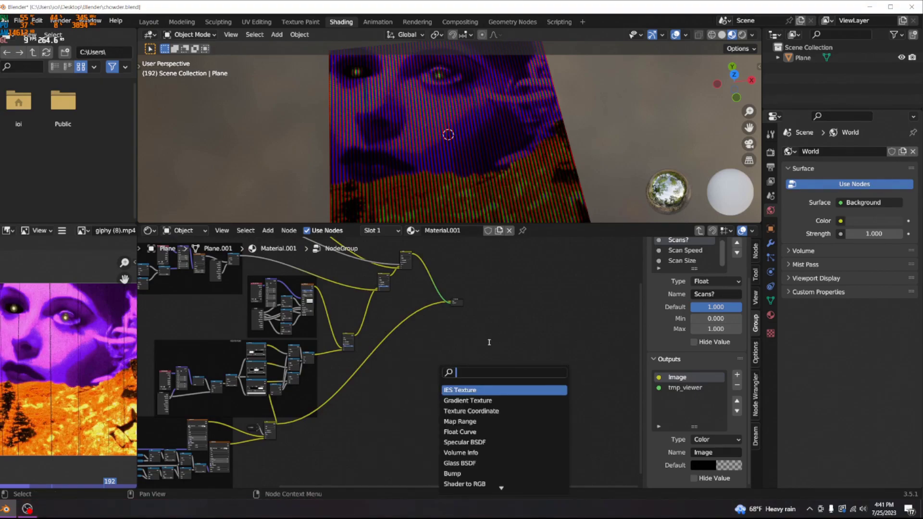
pyautogui.write('ima')
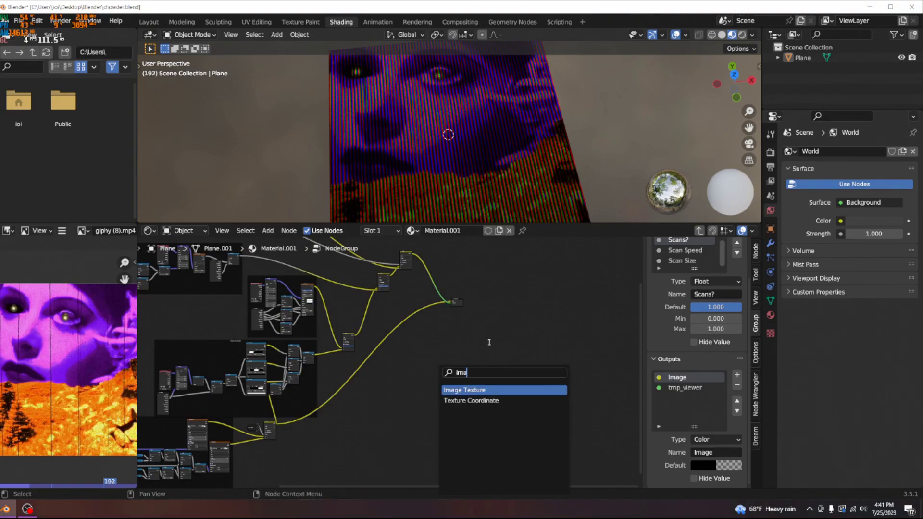
pyautogui.click(498, 391)
# Load the black Scratches005_4K_var1 image from the Textures folder's Scratches005 subfolder into the Image Texture node
pyautogui.scroll(3, 417, 375)
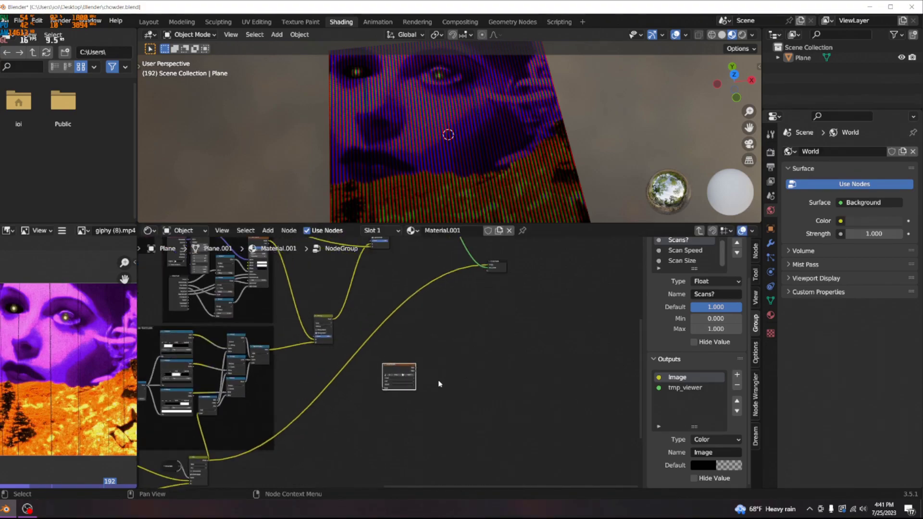
pyautogui.click(408, 376)
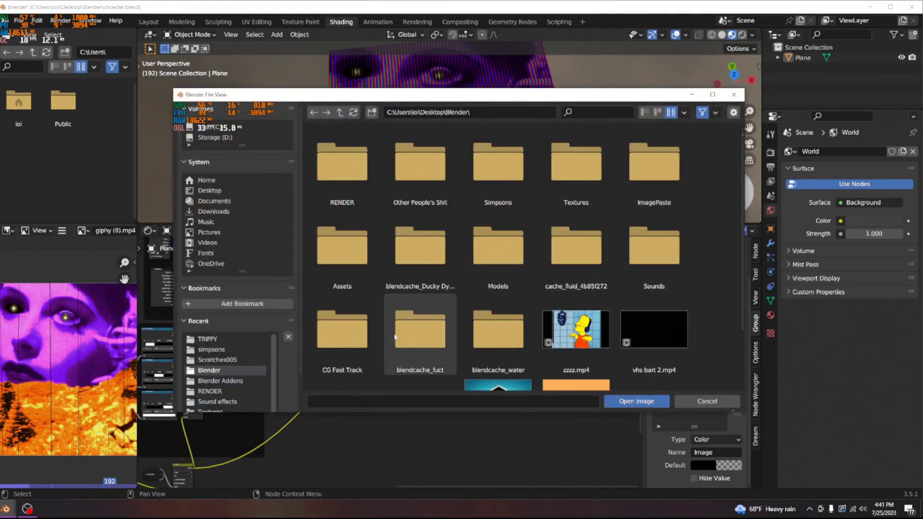
pyautogui.doubleClick(576, 166)
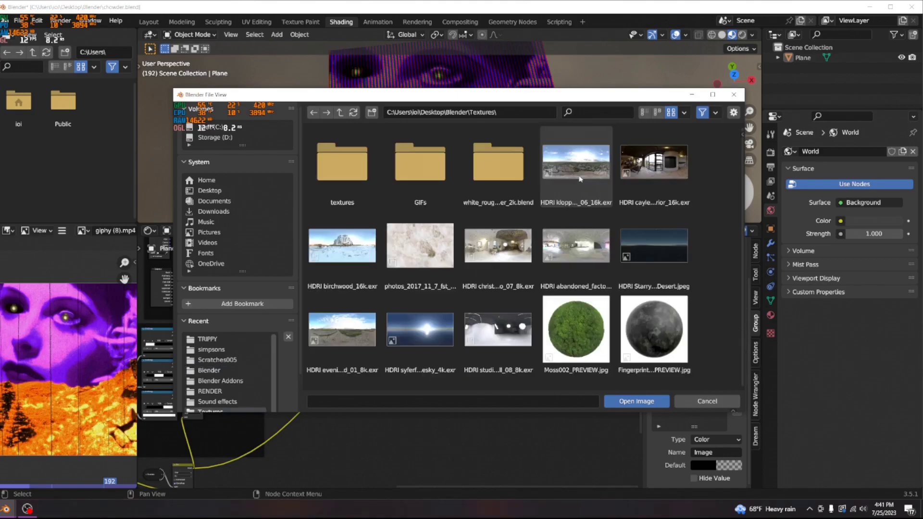
pyautogui.doubleClick(342, 164)
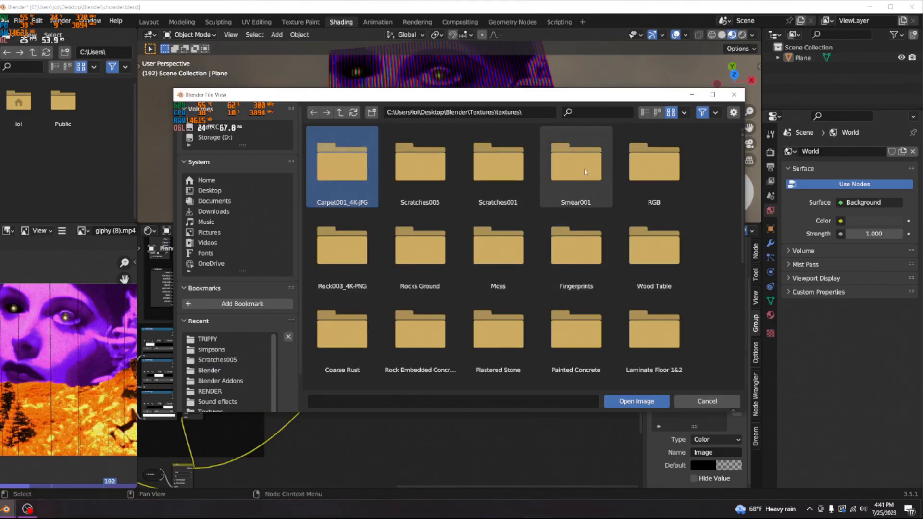
pyautogui.doubleClick(417, 162)
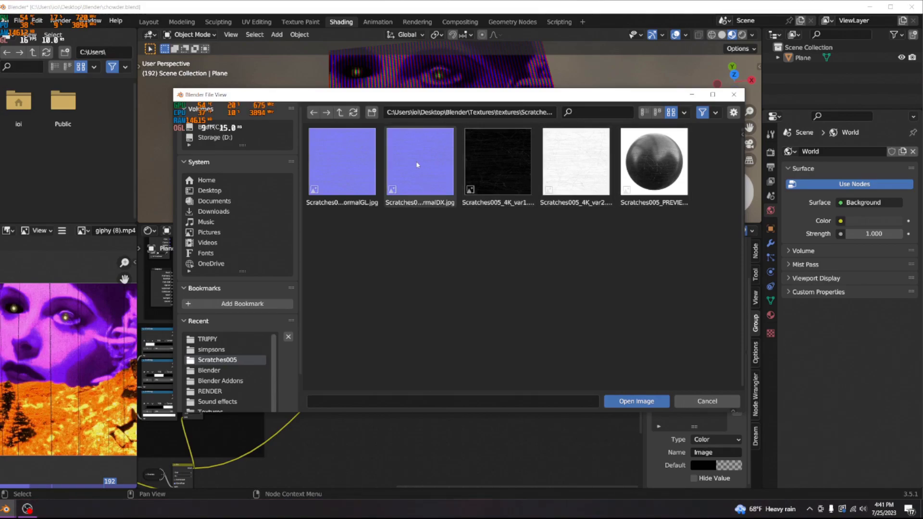
pyautogui.doubleClick(498, 163)
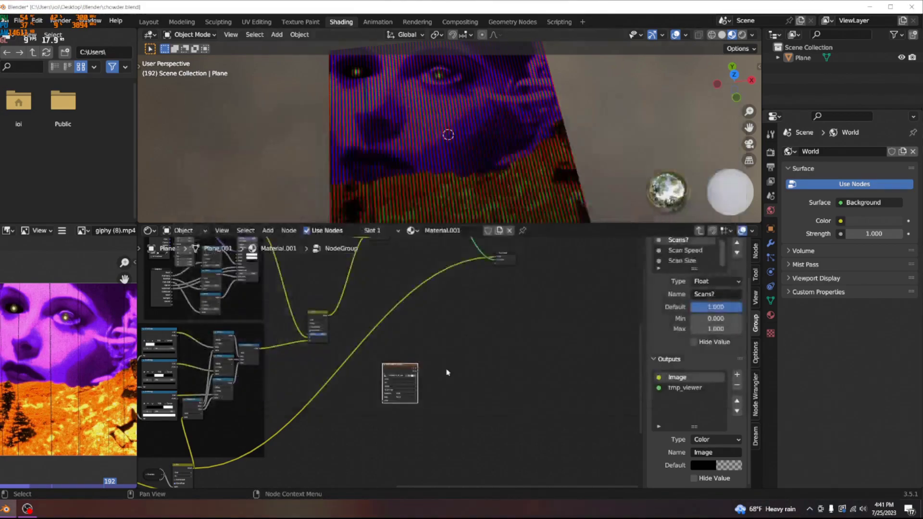
# Link the scratches texture's Color to a new Group Output socket, and add Texture Coordinate and Mapping nodes to the texture
pyautogui.moveTo(359, 402); pyautogui.dragTo(495, 340)
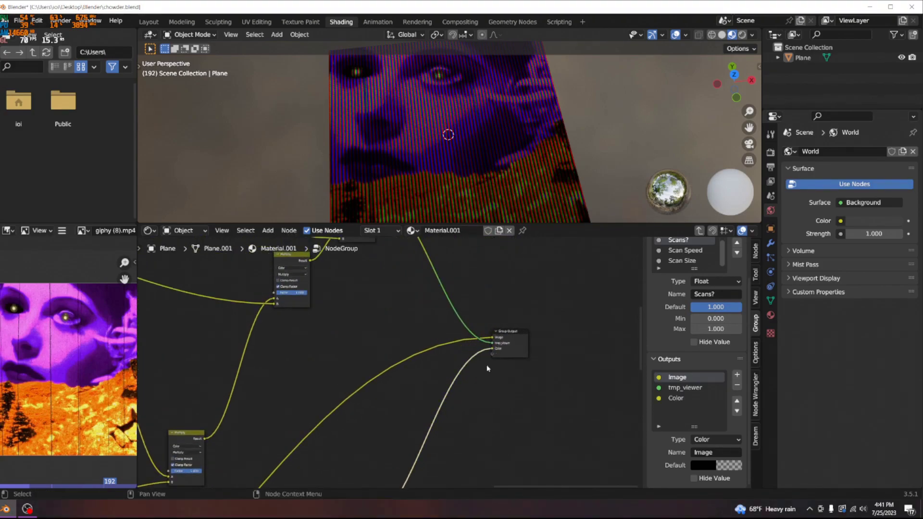
pyautogui.scroll(-3, 492, 359)
pyautogui.hotkey('ctrl', 't')
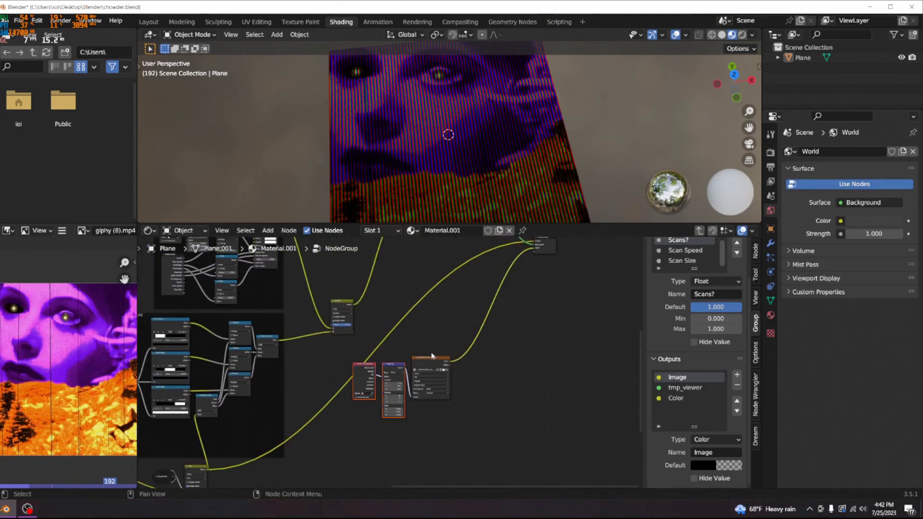
# Insert a ColorRamp node between the scratches Image Texture and the Group Output
pyautogui.scroll(2, 430, 385)
pyautogui.hotkey('shift', 'a')
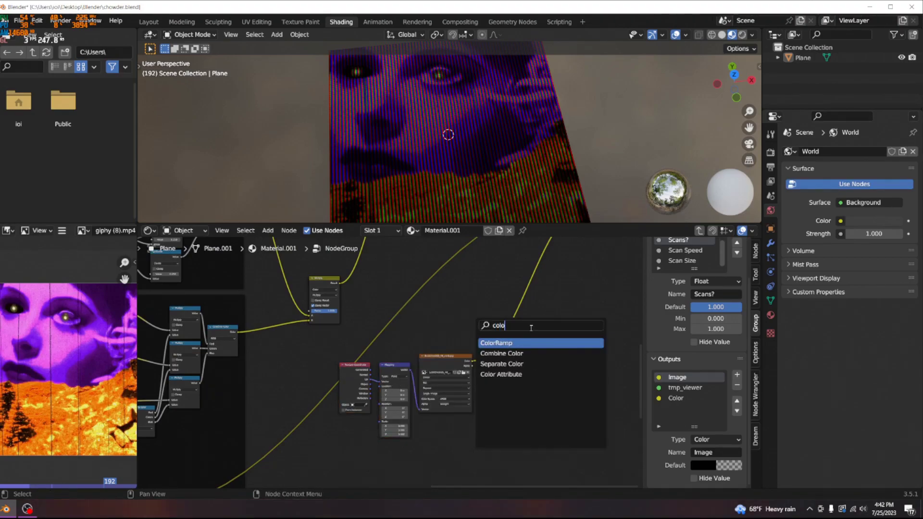
pyautogui.click(510, 342)
pyautogui.click(528, 336)
# Insert a ColorRamp node after the scan lines' Wave Texture, placing it inside that frame to the right of the texture
pyautogui.scroll(-4, 527, 335)
pyautogui.moveTo(527, 336); pyautogui.dragTo(420, 372, button='middle')
pyautogui.scroll(5, 417, 371)
pyautogui.scroll(-6, 390, 354)
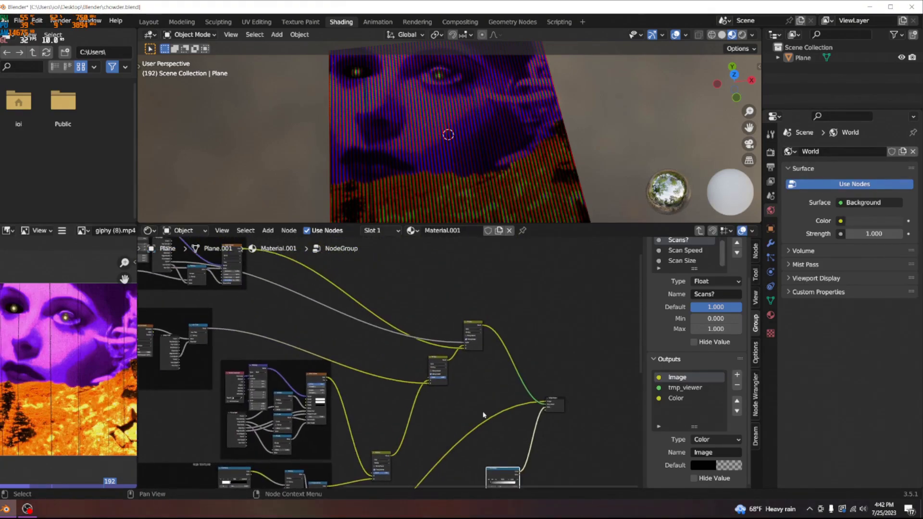
pyautogui.scroll(5, 421, 302)
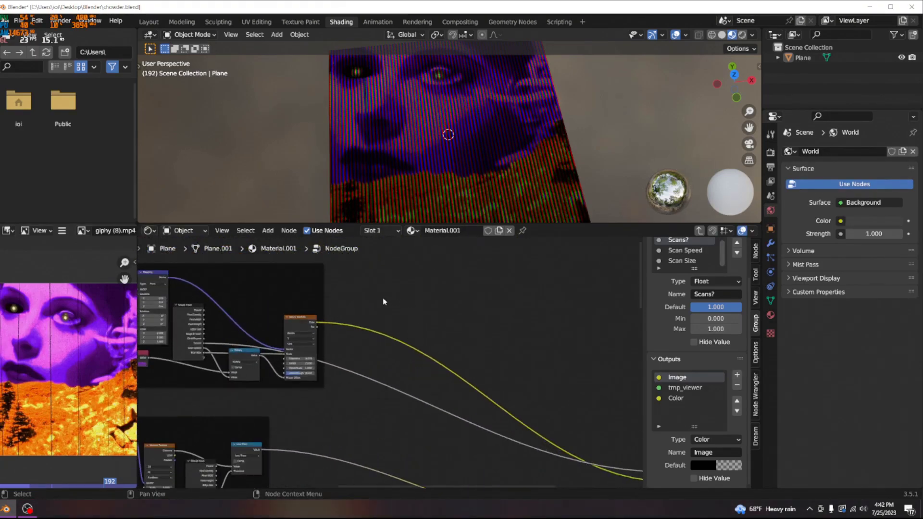
pyautogui.hotkey('shift', 'a')
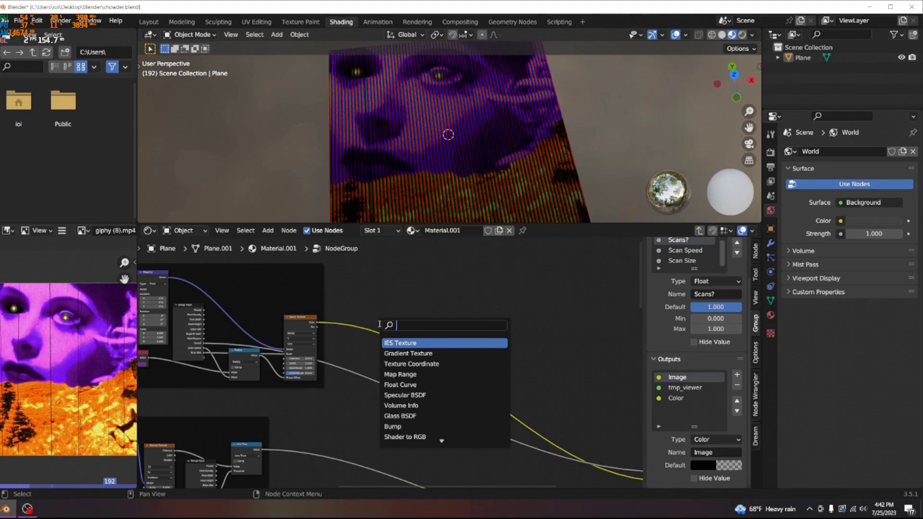
pyautogui.write('ro')
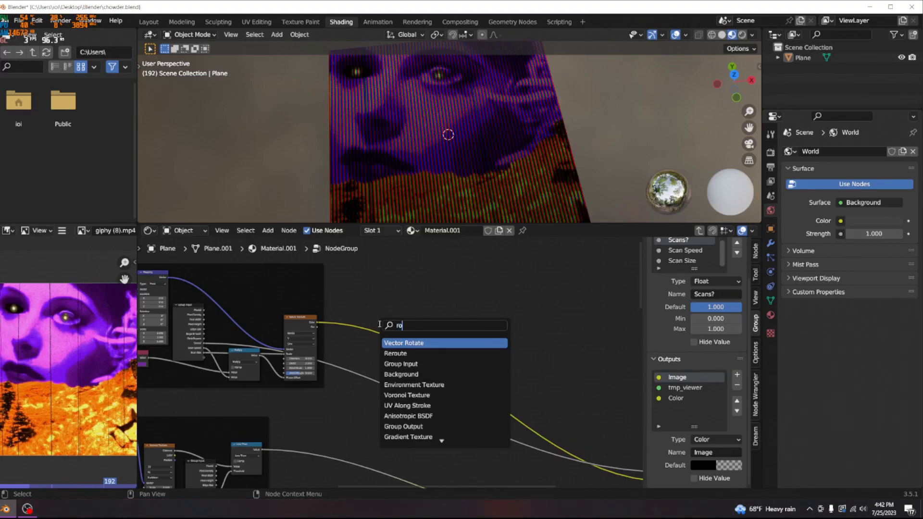
pyautogui.write('ughnt')
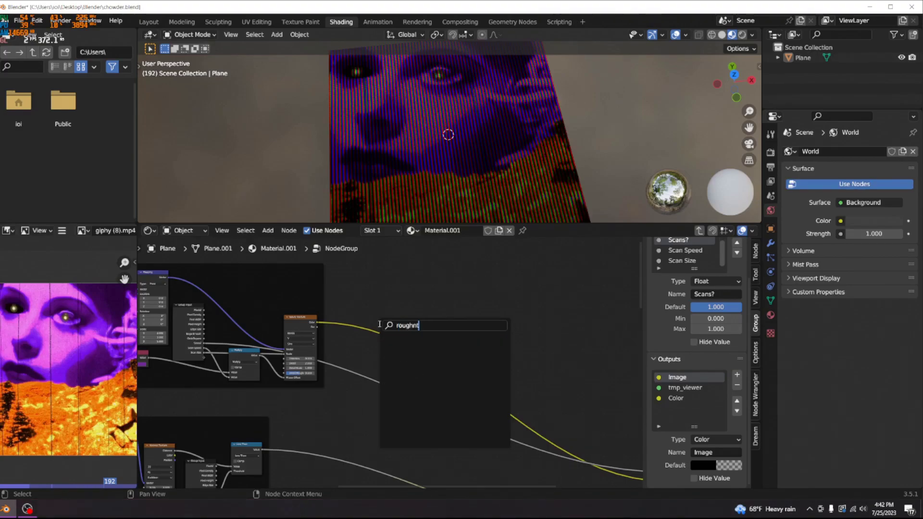
pyautogui.press('BackSpace')
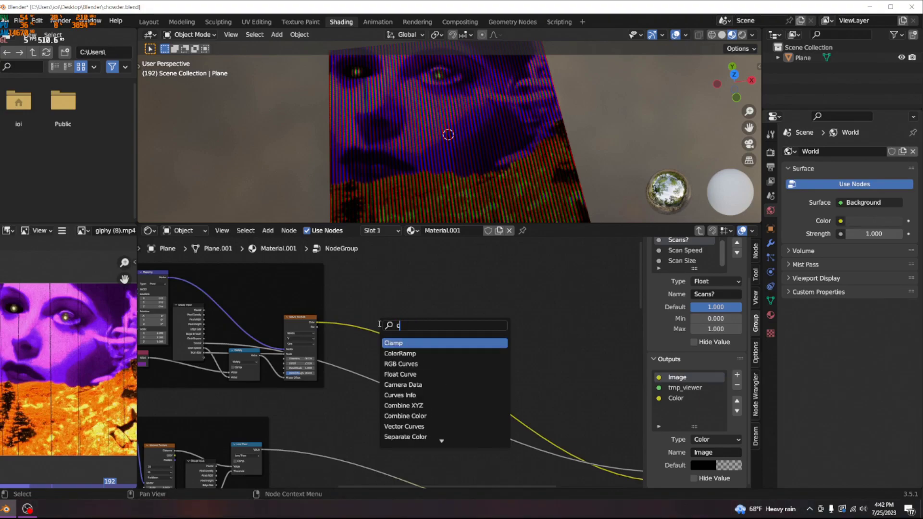
pyautogui.click(407, 344)
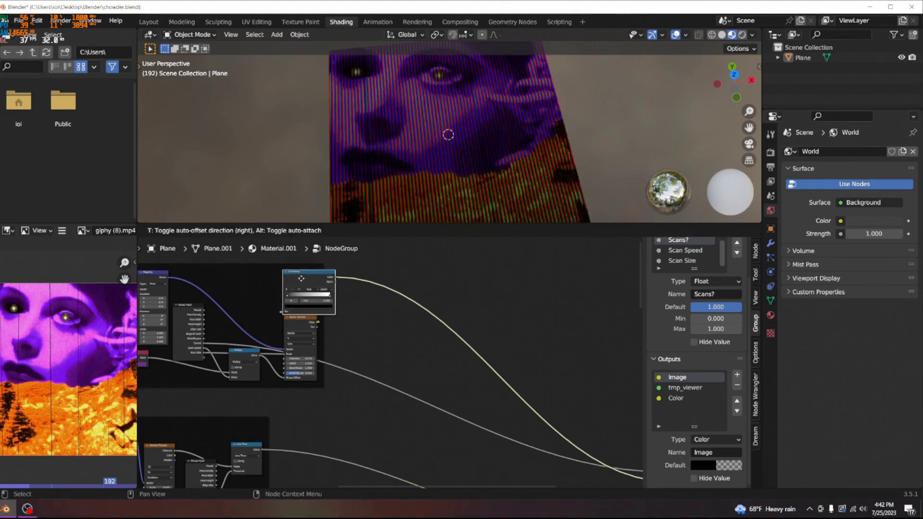
pyautogui.click(327, 278)
pyautogui.moveTo(312, 275); pyautogui.dragTo(366, 292)
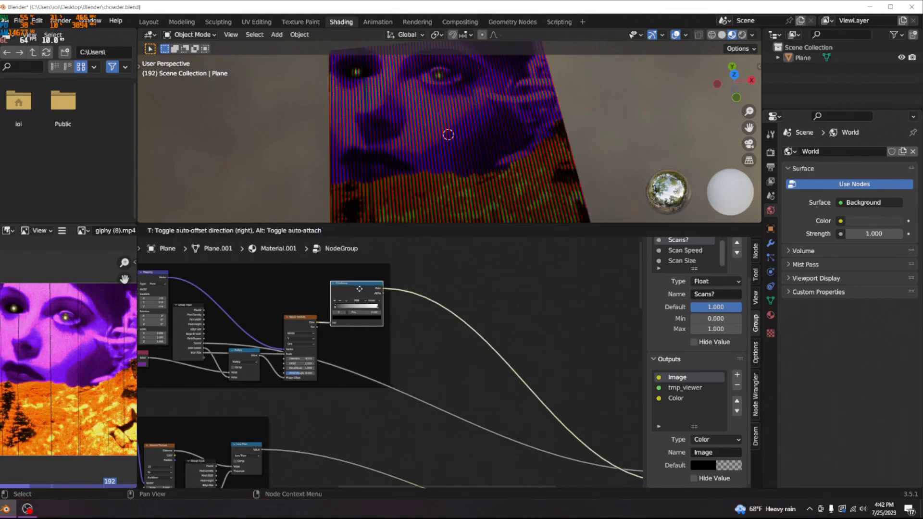
# Leave the node group and set its Scan Size to 1.000
pyautogui.press('Tab')
pyautogui.scroll(2, 397, 415)
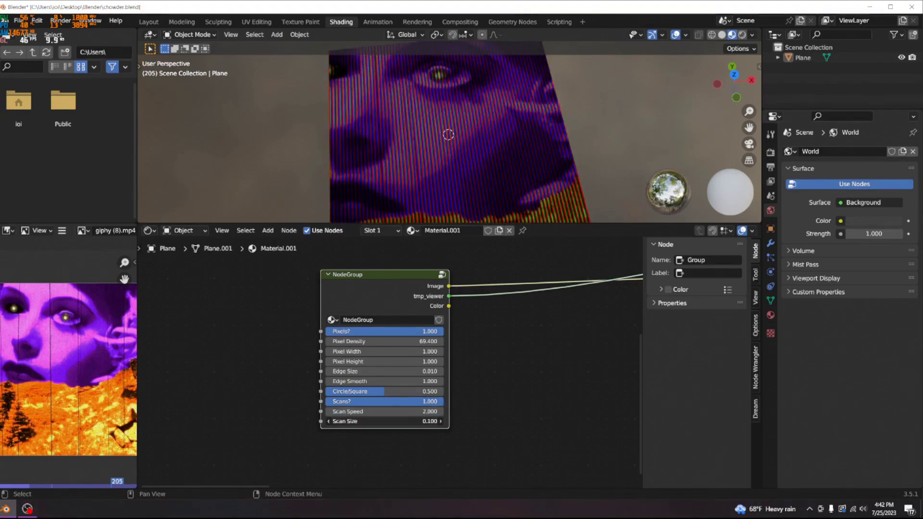
pyautogui.moveTo(419, 422); pyautogui.dragTo(424, 422)
pyautogui.press('Return')
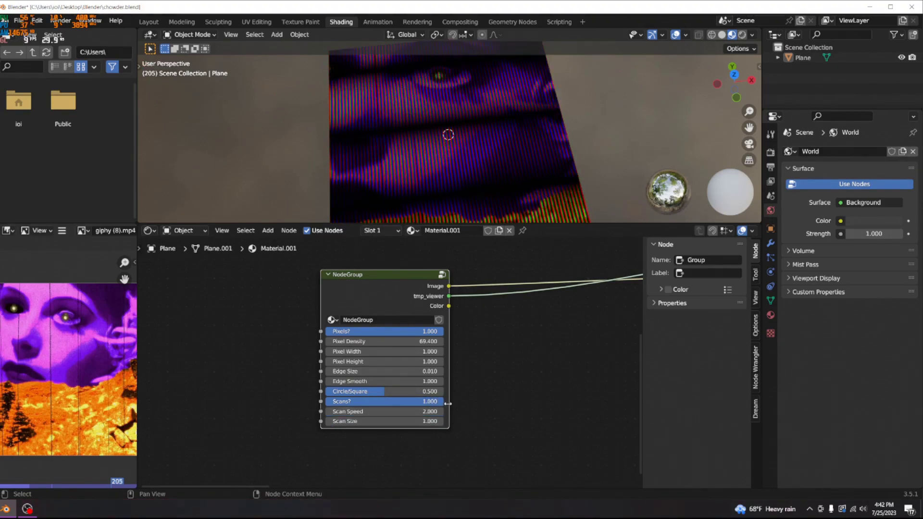
# Reopen the node group and move the scan ColorRamp's white stop to position 0.100
pyautogui.press('Tab')
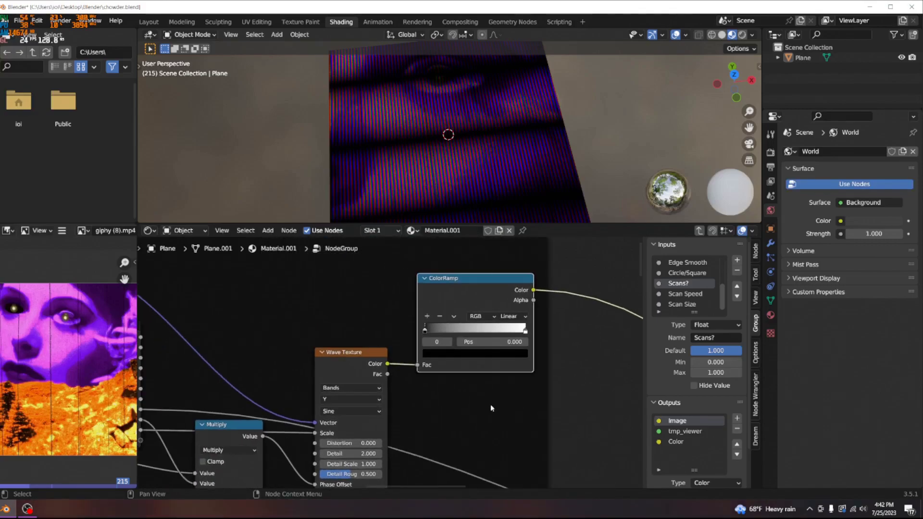
pyautogui.moveTo(450, 98); pyautogui.dragTo(450, 146, button='middle')
pyautogui.scroll(2, 590, 382)
pyautogui.press('KP_Decimal')
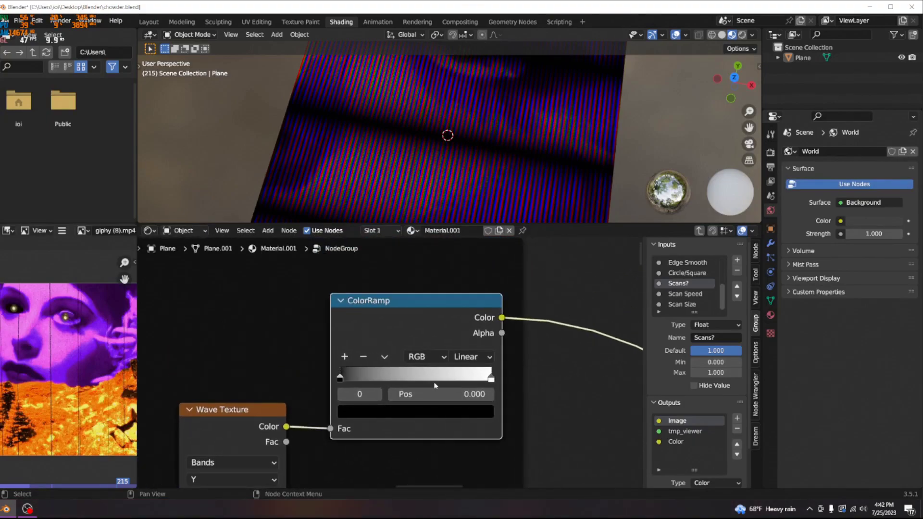
pyautogui.moveTo(491, 378); pyautogui.dragTo(348, 364)
pyautogui.press('space')
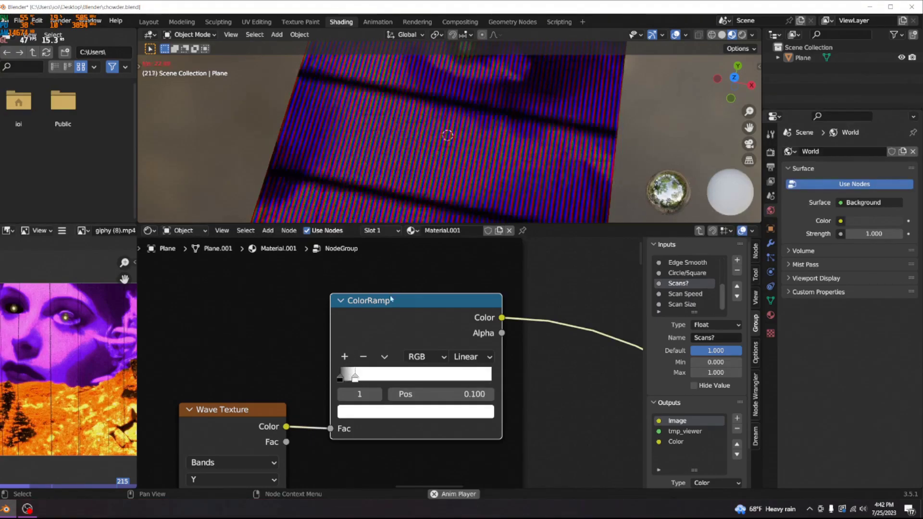
# Play the animation and view the whole plane to check the moving scan lines
pyautogui.press('space')
pyautogui.moveTo(449, 147); pyautogui.dragTo(480, 178, button='middle')
pyautogui.scroll(-4, 478, 158)
pyautogui.scroll(4, 480, 177)
pyautogui.press('space')
pyautogui.scroll(-4, 480, 177)
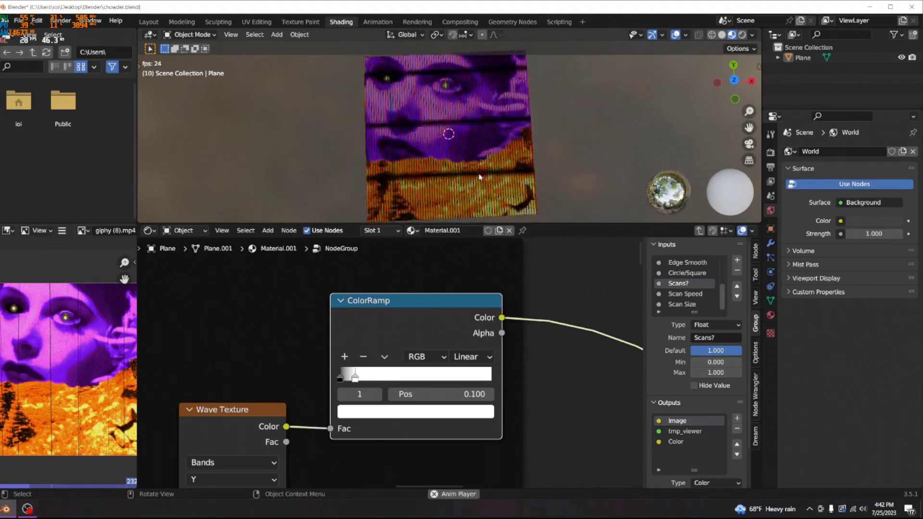
pyautogui.press('space')
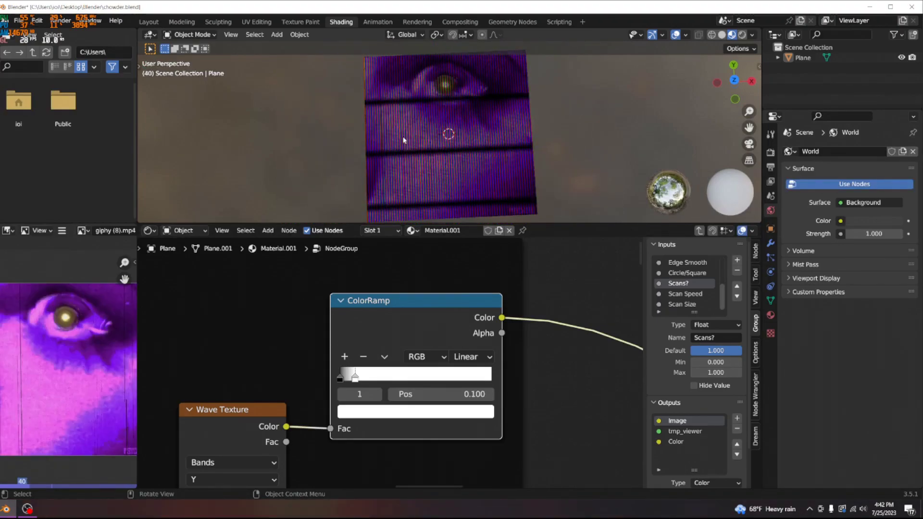
# Move the scan ColorRamp's white stop to 0.994, and try the black stop at 0.816 before returning it to 0.000
pyautogui.moveTo(354, 376); pyautogui.dragTo(483, 373)
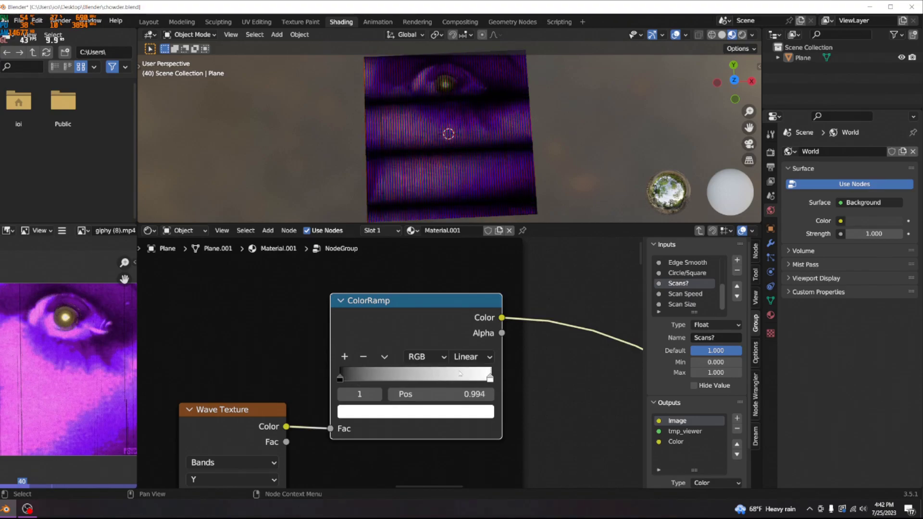
pyautogui.moveTo(340, 379); pyautogui.dragTo(465, 372)
pyautogui.press('space')
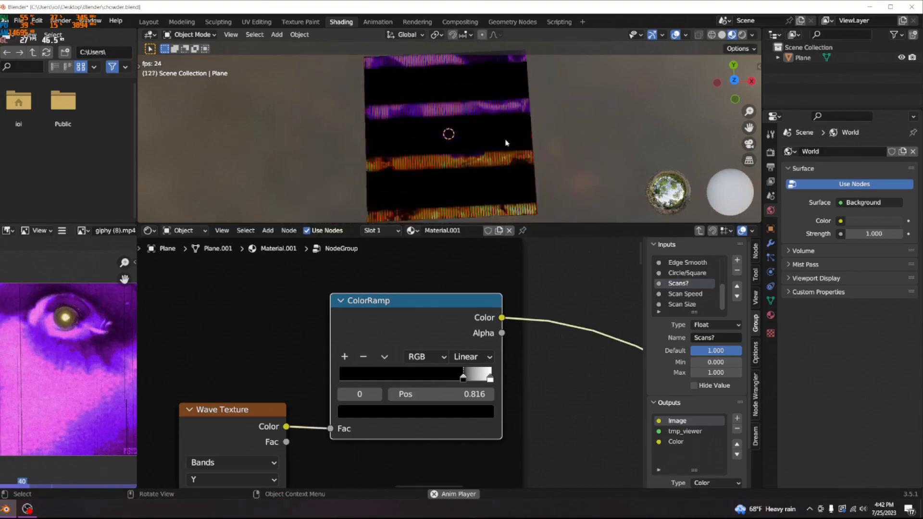
pyautogui.press('space')
pyautogui.moveTo(464, 378); pyautogui.dragTo(337, 378)
# Leave the node group and connect its Color output to the Principled BSDF's Roughness
pyautogui.scroll(-10, 400, 339)
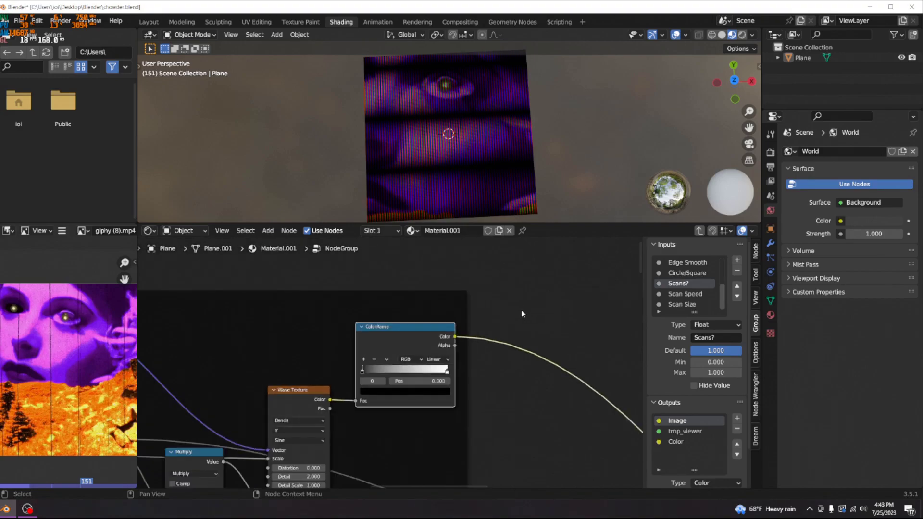
pyautogui.scroll(5, 400, 339)
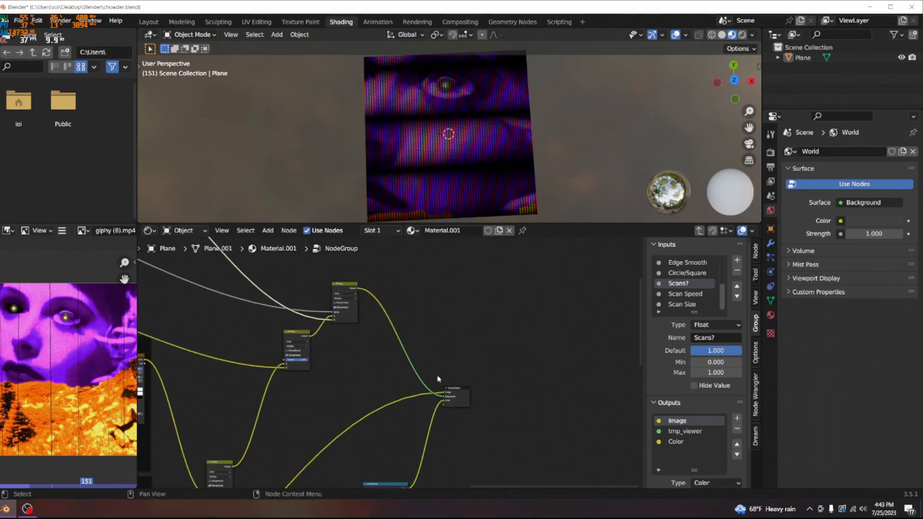
pyautogui.press('Tab')
pyautogui.moveTo(475, 361); pyautogui.dragTo(362, 369, button='middle')
pyautogui.moveTo(370, 330); pyautogui.dragTo(484, 425)
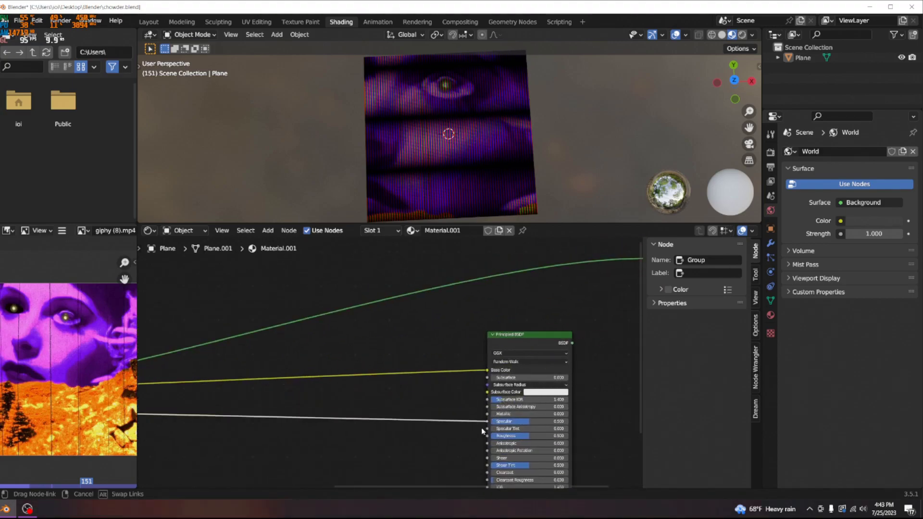
# Connect the Principled BSDF's output to the Material Output's Surface input
pyautogui.moveTo(321, 433); pyautogui.dragTo(638, 355, button='middle')
pyautogui.scroll(-6, 340, 391)
pyautogui.moveTo(529, 360); pyautogui.dragTo(264, 339, button='middle')
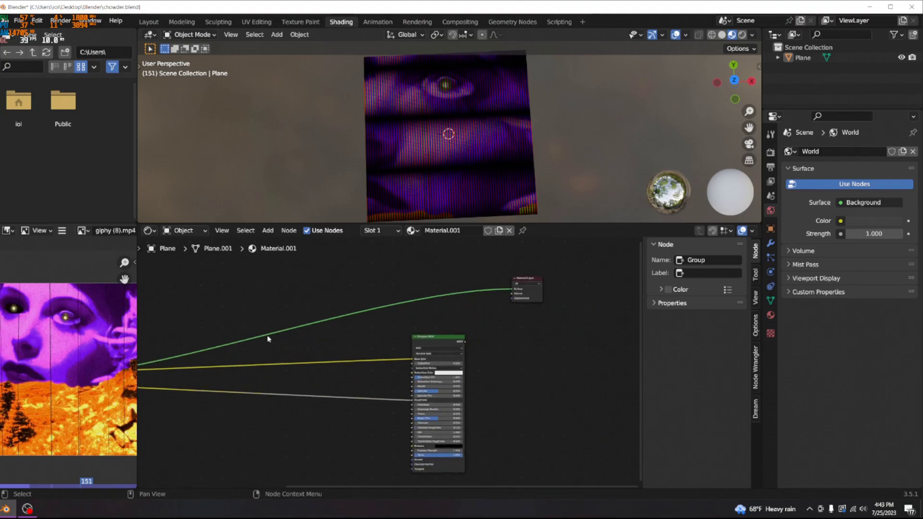
pyautogui.click(464, 344)
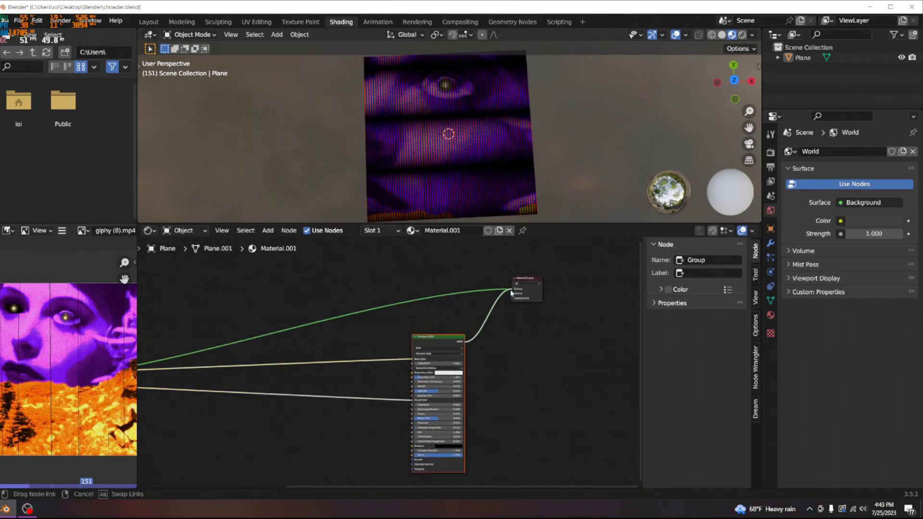
pyautogui.moveTo(509, 290); pyautogui.dragTo(512, 290)
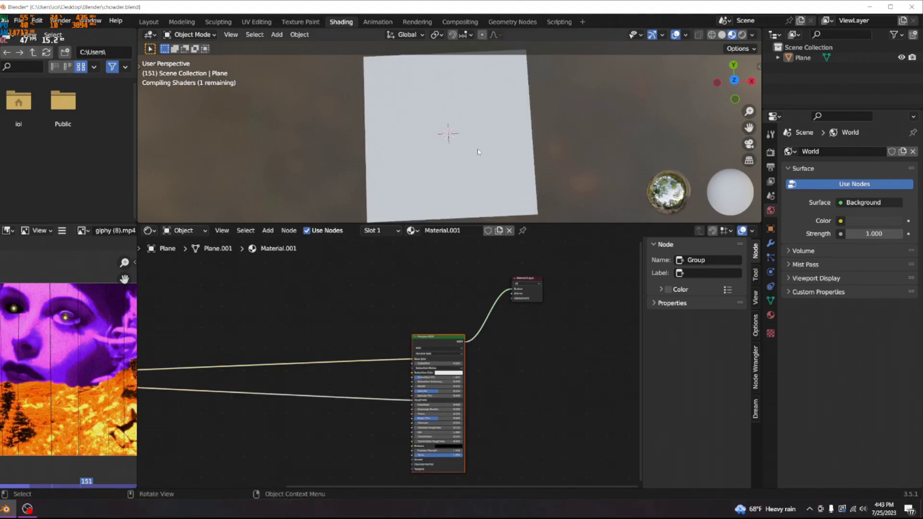
# Examine the plane's scratched surface up close and from a distance, playing the animation briefly
pyautogui.moveTo(458, 165); pyautogui.dragTo(479, 128, button='middle')
pyautogui.scroll(5, 439, 161)
pyautogui.scroll(3, 437, 158)
pyautogui.press('space')
pyautogui.press('space')
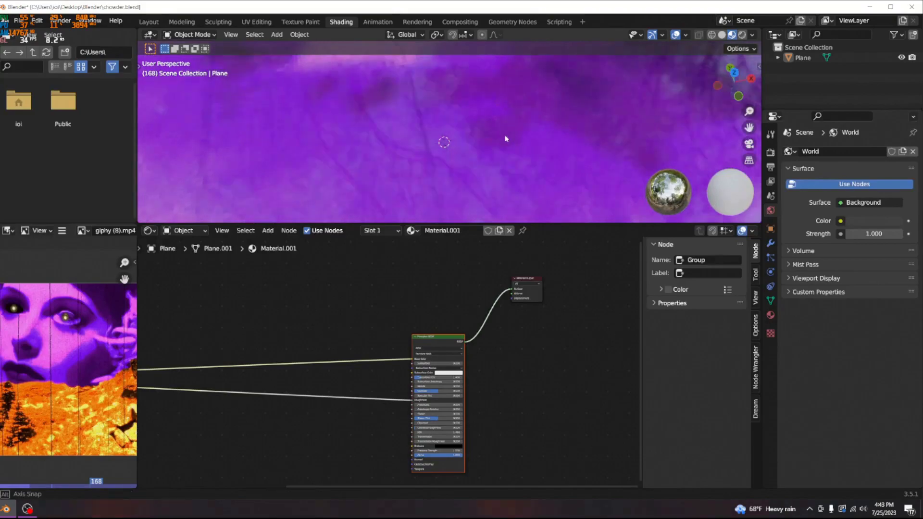
pyautogui.scroll(-5, 478, 158)
pyautogui.scroll(5, 459, 157)
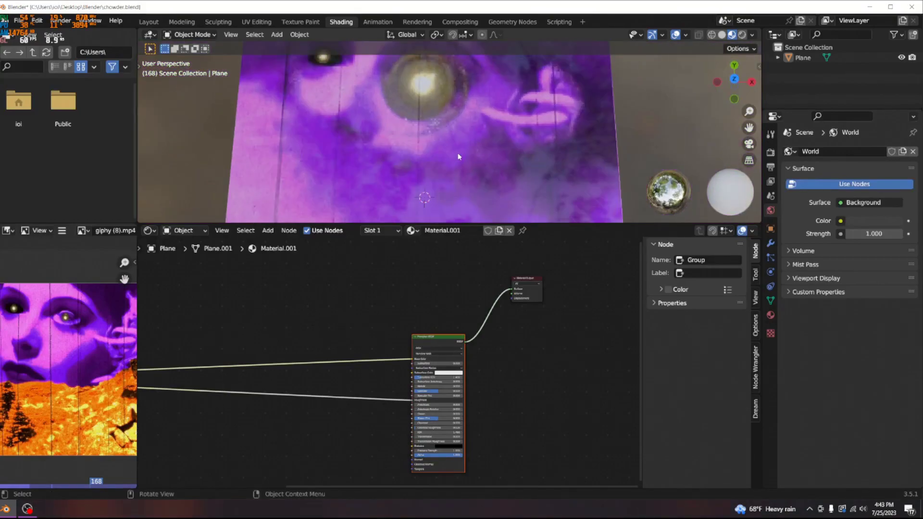
pyautogui.scroll(-4, 449, 144)
pyautogui.moveTo(245, 275); pyautogui.dragTo(489, 474, button='middle')
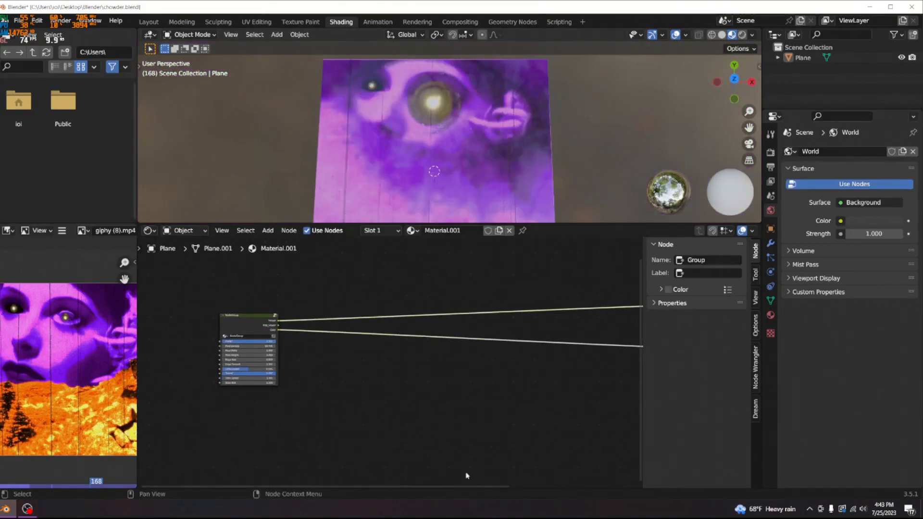
# Move the NodeGroup node closer to the shader nodes it feeds
pyautogui.scroll(1, 330, 390)
pyautogui.moveTo(330, 389); pyautogui.dragTo(508, 382, button='middle')
pyautogui.moveTo(416, 312); pyautogui.dragTo(543, 305)
pyautogui.moveTo(584, 357); pyautogui.dragTo(495, 366, button='middle')
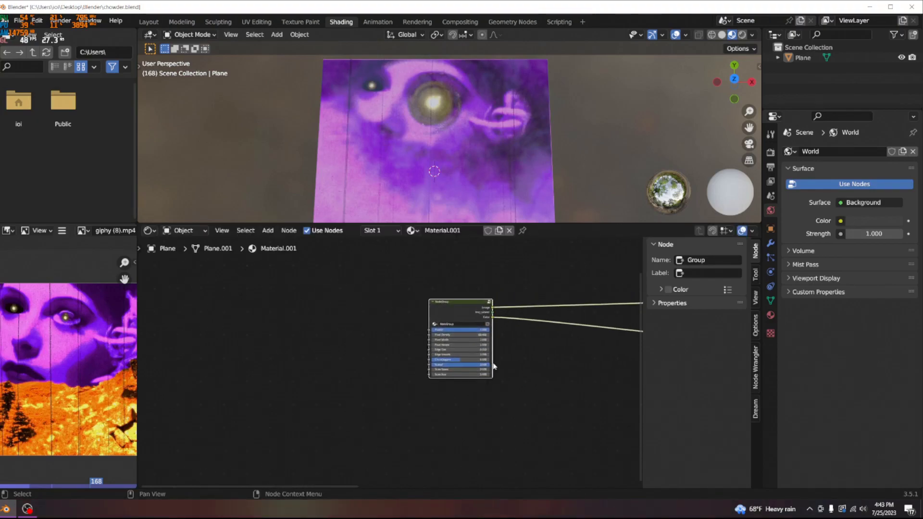
pyautogui.scroll(4, 564, 376)
pyautogui.moveTo(565, 376); pyautogui.dragTo(490, 377, button='middle')
pyautogui.scroll(2, 487, 378)
pyautogui.scroll(1, 488, 377)
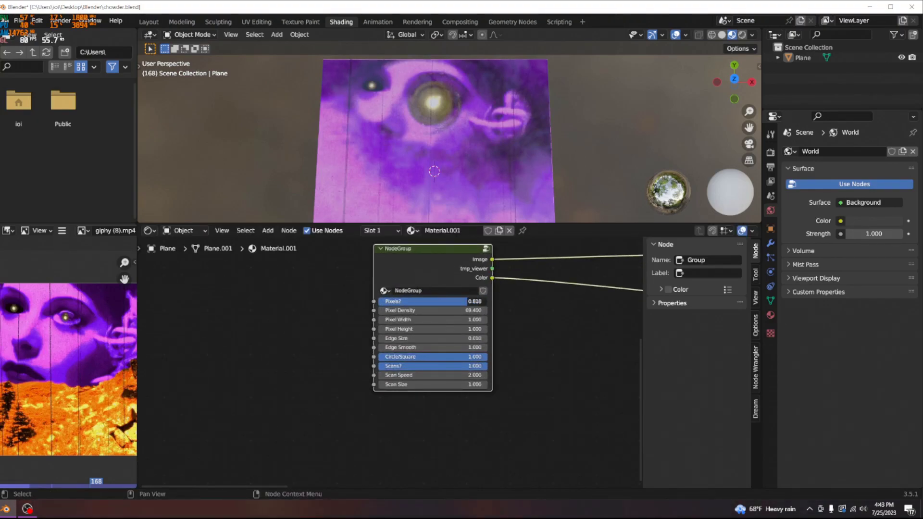
# Inside the node group, connect the final Mix node's output to the Group Output's Image socket
pyautogui.press('Tab')
pyautogui.scroll(-11, 471, 410)
pyautogui.moveTo(416, 422); pyautogui.dragTo(338, 430, button='middle')
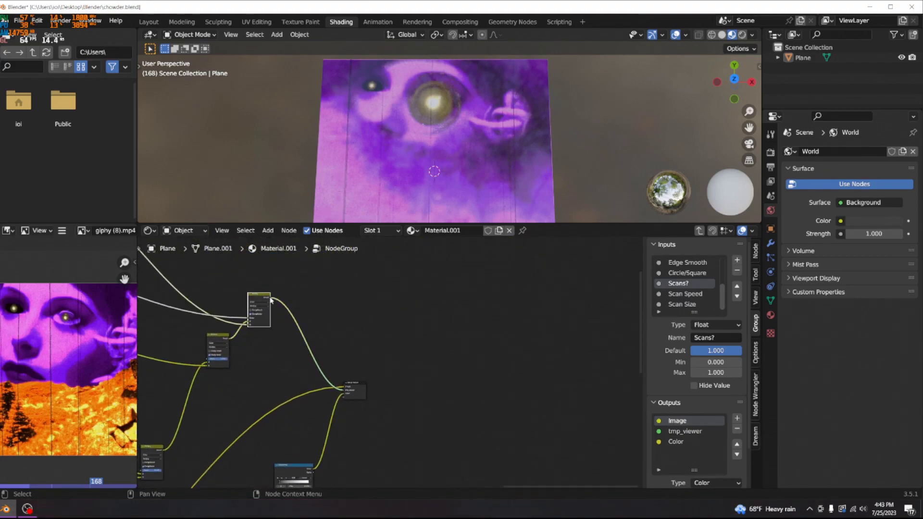
pyautogui.moveTo(346, 390); pyautogui.dragTo(346, 391)
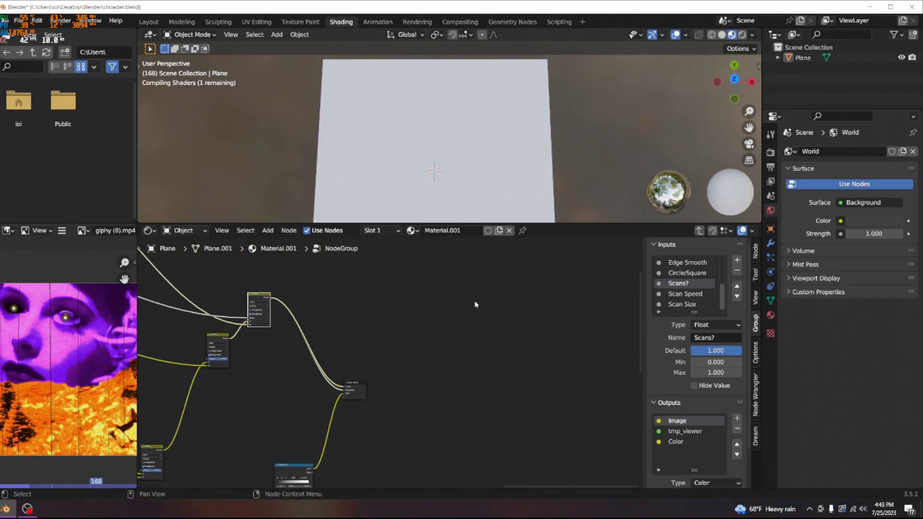
pyautogui.scroll(5, 469, 160)
pyautogui.scroll(-5, 469, 160)
pyautogui.press('Tab')
pyautogui.press('Tab')
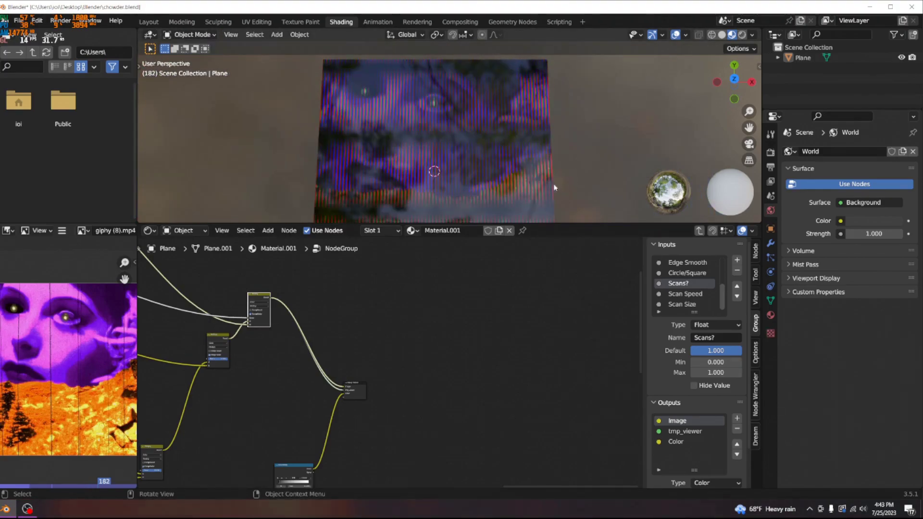
# Examine the RGB pixel stripes, scratches and reflections on the plane up close and from several angles
pyautogui.moveTo(510, 152); pyautogui.dragTo(501, 136, button='middle')
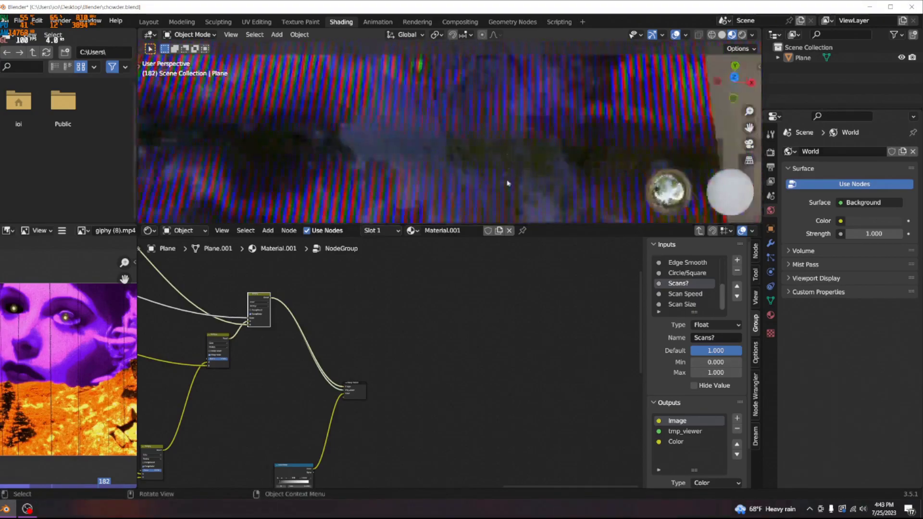
pyautogui.keyDown('shift'); pyautogui.moveTo(527, 186); pyautogui.dragTo(319, 150, button='middle'); pyautogui.keyUp('shift')
pyautogui.keyDown('shift'); pyautogui.moveTo(624, 167); pyautogui.dragTo(460, 160, button='middle'); pyautogui.keyUp('shift')
pyautogui.scroll(4, 454, 162)
pyautogui.moveTo(497, 110); pyautogui.dragTo(498, 141, button='middle')
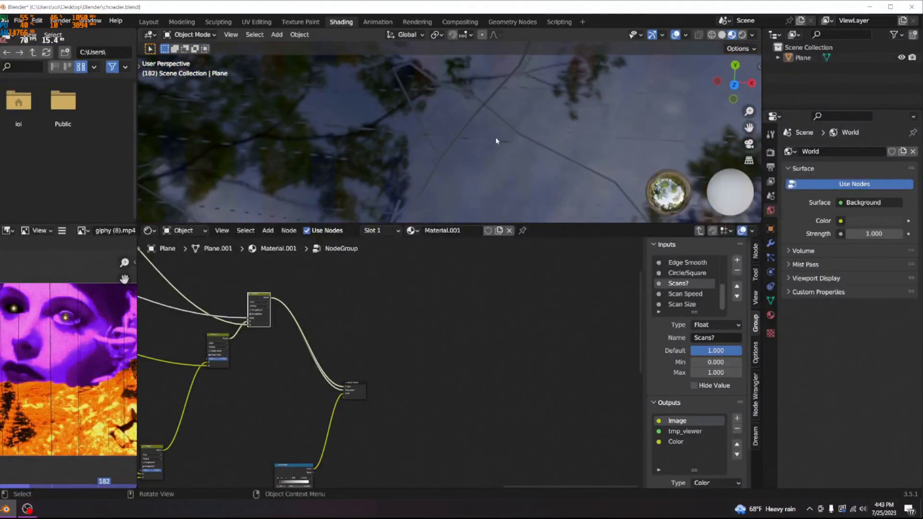
pyautogui.scroll(-5, 489, 135)
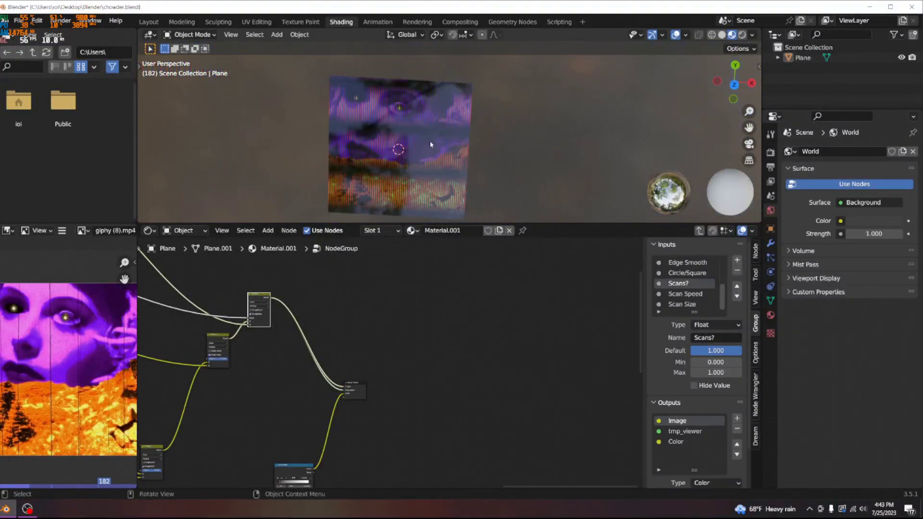
pyautogui.scroll(4, 423, 135)
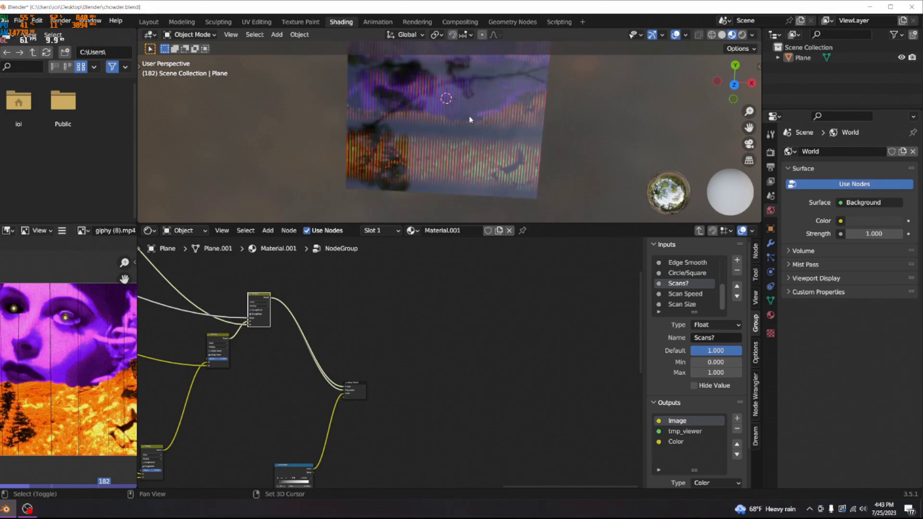
pyautogui.moveTo(457, 165); pyautogui.dragTo(478, 157, button='middle')
pyautogui.scroll(5, 428, 179)
pyautogui.scroll(-1, 434, 149)
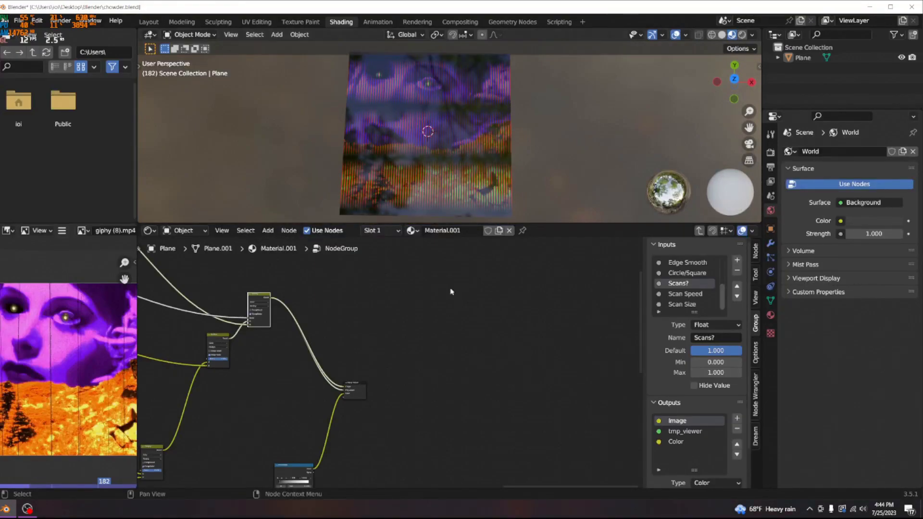
# Review the node group's framed sections and how they connect to the Group Output
pyautogui.scroll(-7, 384, 350)
pyautogui.moveTo(356, 351); pyautogui.dragTo(620, 295, button='middle')
pyautogui.scroll(-4, 111, 351)
pyautogui.scroll(-9, 260, 351)
pyautogui.scroll(-2, 270, 352)
pyautogui.moveTo(306, 346); pyautogui.dragTo(221, 363, button='middle')
pyautogui.scroll(6, 221, 363)
pyautogui.moveTo(233, 325); pyautogui.dragTo(231, 326)
pyautogui.moveTo(143, 344); pyautogui.dragTo(270, 319, button='middle')
pyautogui.scroll(-1, 475, 341)
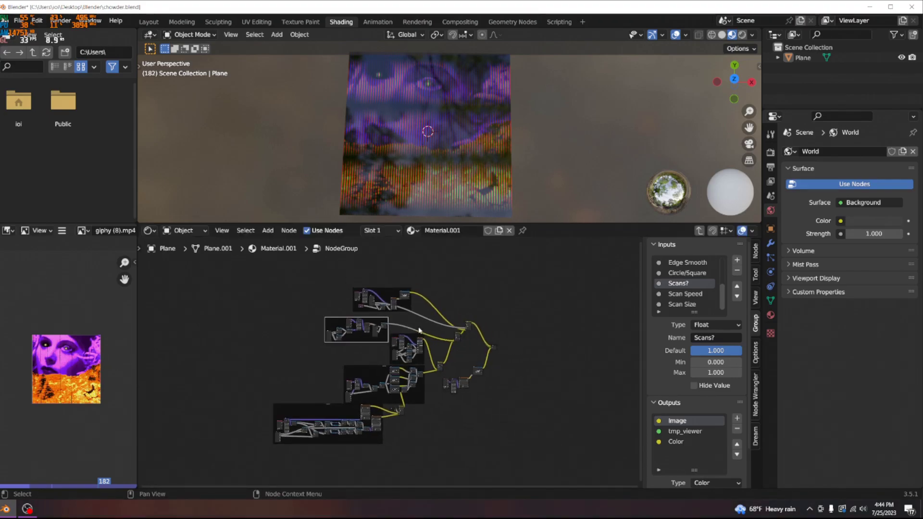
pyautogui.scroll(2, 476, 341)
pyautogui.scroll(5, 452, 177)
pyautogui.scroll(-4, 452, 177)
# Play the animation and watch the scan lines on the plane from an angle and from the top
pyautogui.press('space')
pyautogui.moveTo(418, 130); pyautogui.dragTo(491, 138, button='middle')
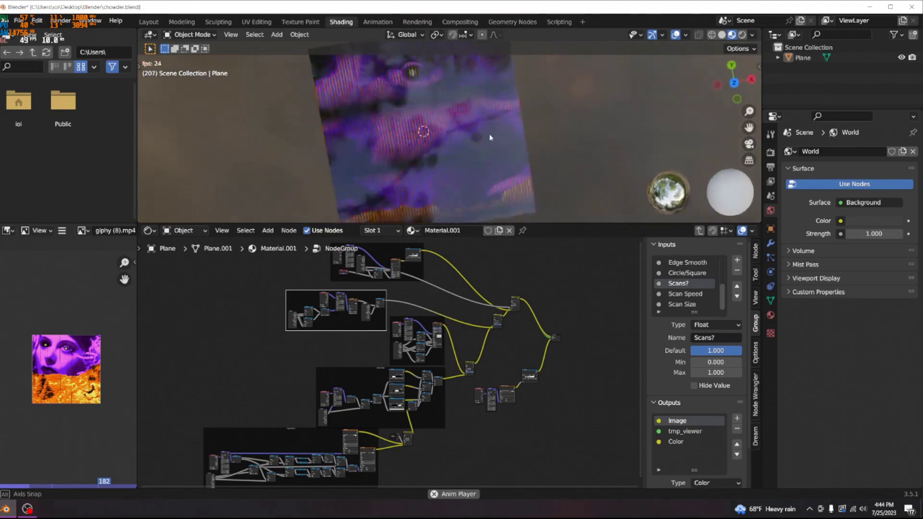
pyautogui.scroll(-6, 625, 116)
pyautogui.click(735, 82)
pyautogui.click(734, 84)
pyautogui.scroll(5, 492, 165)
pyautogui.press('space')
pyautogui.scroll(-5, 531, 176)
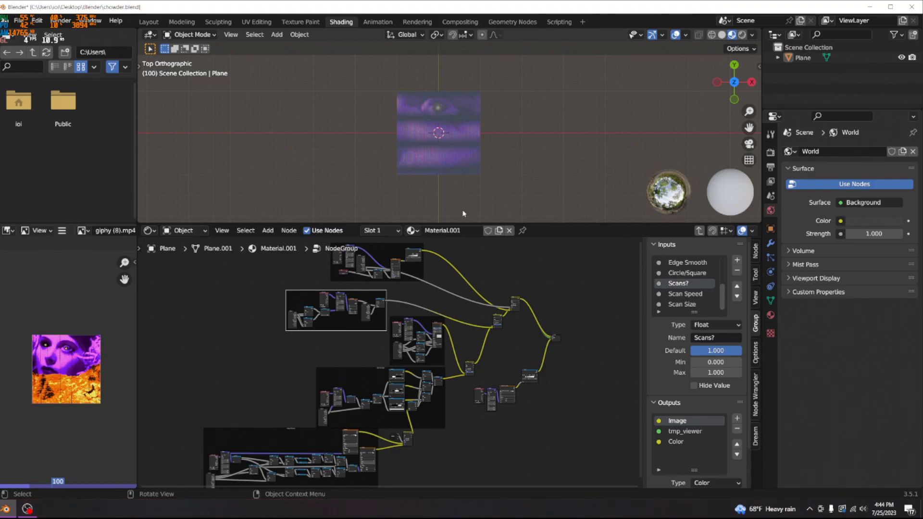
# Examine the nodes in the Image Texture frame, and the plane's screen from several angles
pyautogui.scroll(2, 377, 416)
pyautogui.moveTo(357, 334); pyautogui.dragTo(403, 241, button='middle')
pyautogui.scroll(3, 369, 356)
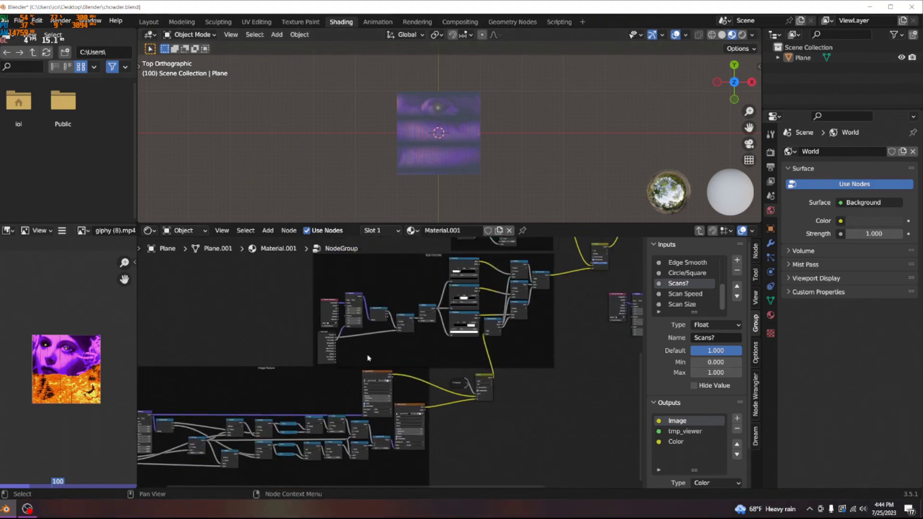
pyautogui.scroll(3, 297, 410)
pyautogui.moveTo(296, 410); pyautogui.dragTo(362, 331, button='middle')
pyautogui.scroll(5, 472, 178)
pyautogui.moveTo(426, 87); pyautogui.dragTo(518, 207, button='middle')
pyautogui.moveTo(513, 143); pyautogui.dragTo(445, 67, button='middle')
pyautogui.scroll(-5, 521, 167)
pyautogui.scroll(5, 476, 138)
pyautogui.scroll(-3, 423, 185)
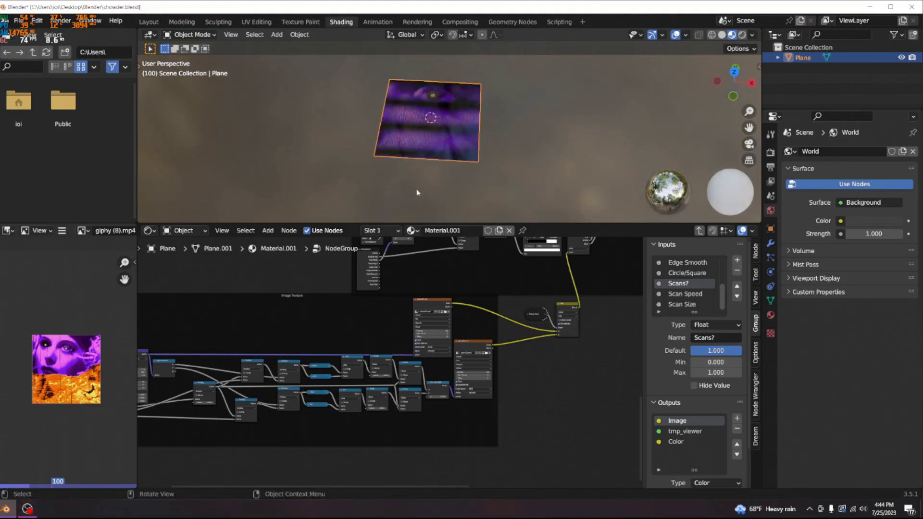
# Switch to the Layout workspace and show the plane in Material Preview shading
pyautogui.click(149, 22)
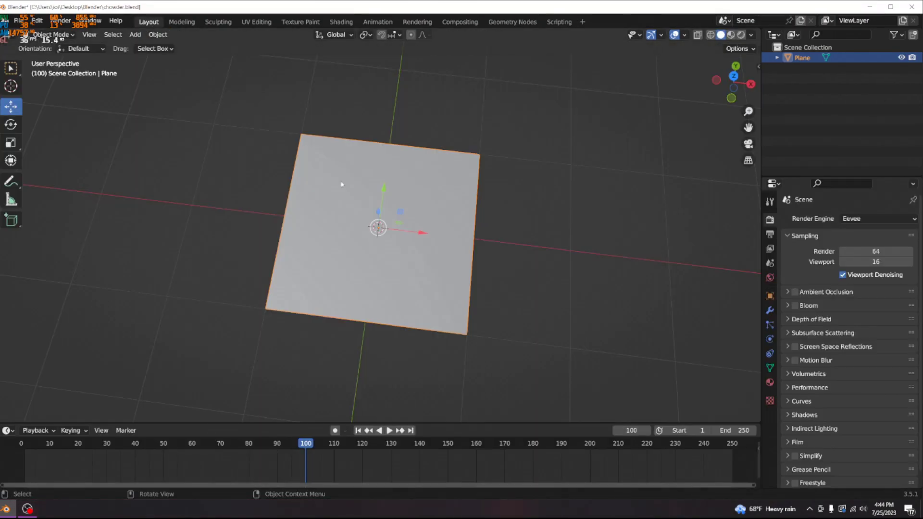
pyautogui.click(731, 35)
pyautogui.moveTo(414, 153); pyautogui.dragTo(281, 154, button='middle')
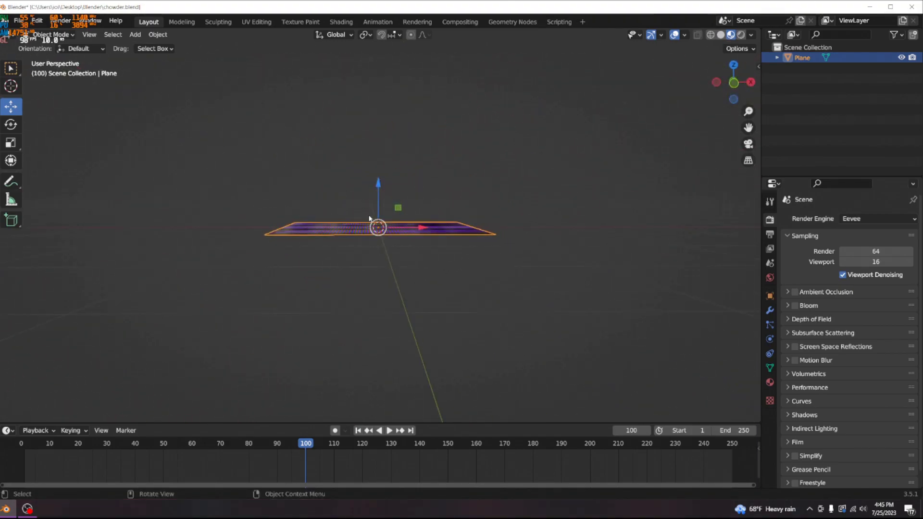
pyautogui.scroll(4, 486, 254)
pyautogui.moveTo(497, 284); pyautogui.dragTo(490, 305, button='middle')
pyautogui.scroll(-6, 485, 297)
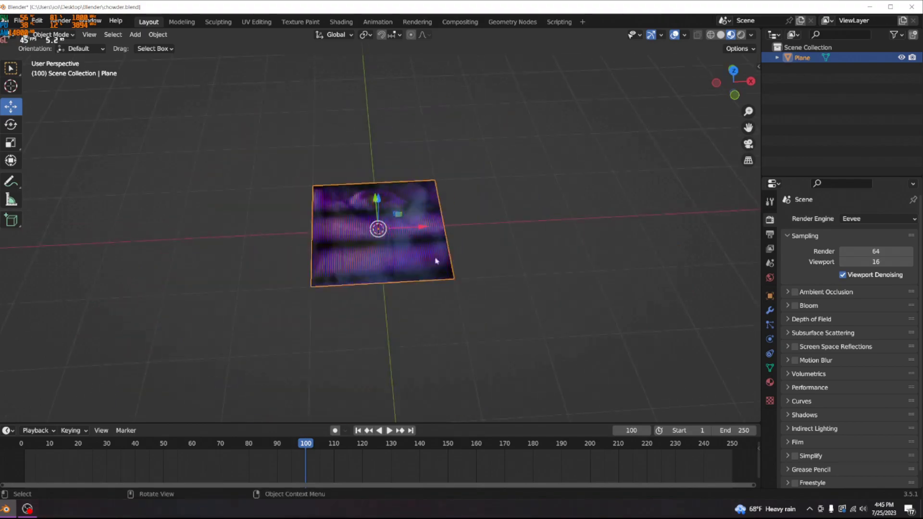
# In Edit Mode, subdivide the plane with 50 cuts
pyautogui.rightClick(425, 261)
pyautogui.press('Escape')
pyautogui.press('Tab')
pyautogui.rightClick(403, 248)
pyautogui.click(399, 255)
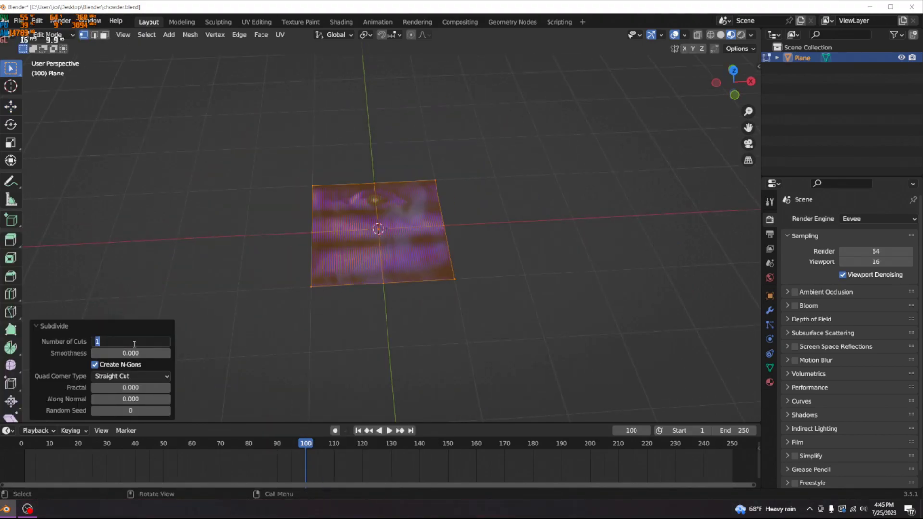
pyautogui.write('50')
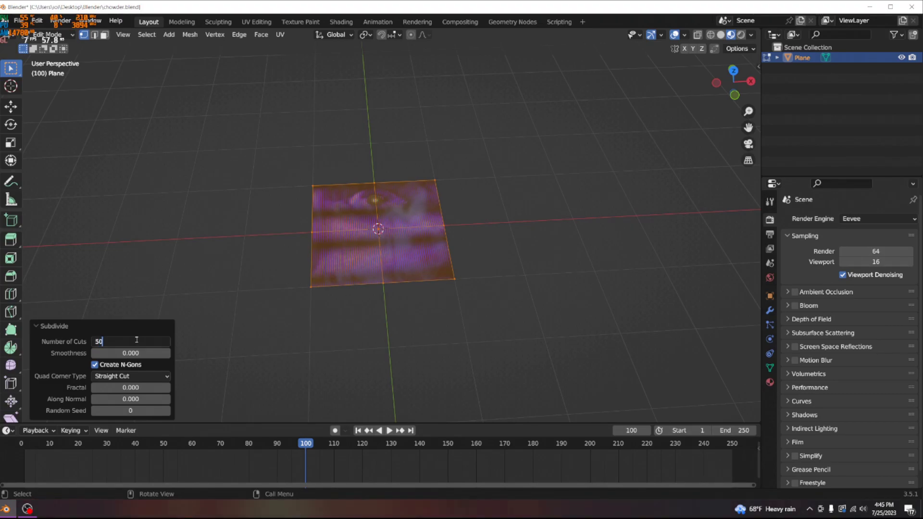
pyautogui.press('Return')
pyautogui.scroll(8, 441, 293)
pyautogui.moveTo(441, 294); pyautogui.dragTo(439, 264, button='middle')
pyautogui.scroll(-7, 440, 276)
pyautogui.moveTo(462, 296); pyautogui.dragTo(486, 382, button='middle')
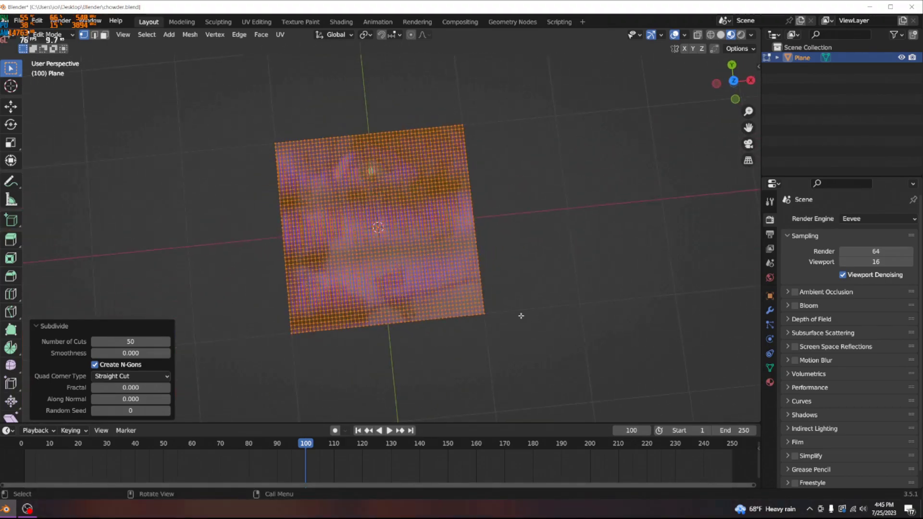
# Deselect the mesh and add a Subdivision Surface modifier to the plane
pyautogui.click(523, 352)
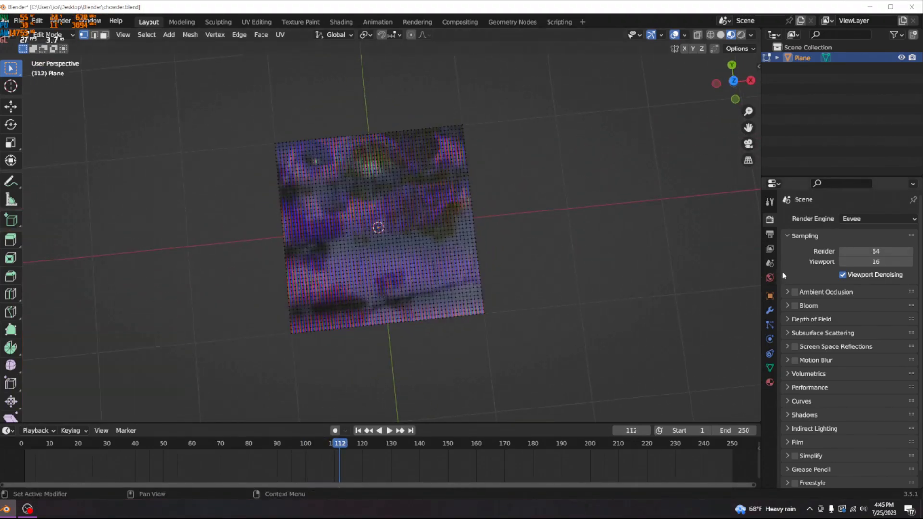
pyautogui.click(770, 310)
pyautogui.click(820, 218)
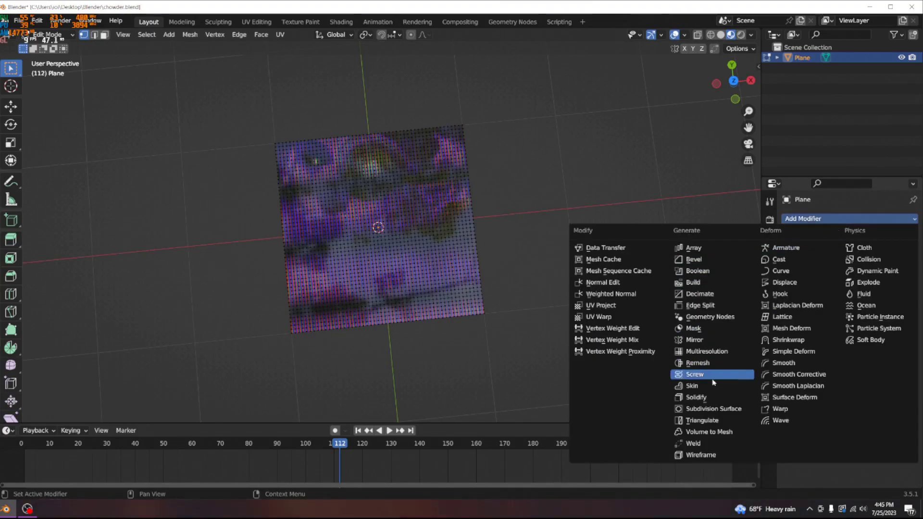
pyautogui.click(712, 409)
pyautogui.moveTo(553, 284)
pyautogui.mouseDown(button='middle')
pyautogui.moveTo(535, 200)
pyautogui.moveTo(541, 293)
pyautogui.mouseUp(button='middle')
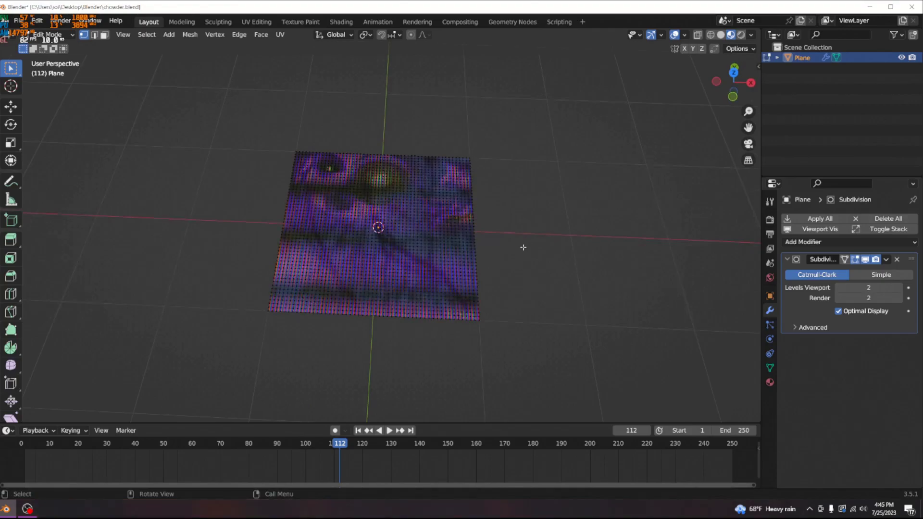
# Return to Object Mode and shade the plane smooth
pyautogui.press('Tab')
pyautogui.rightClick(407, 233)
pyautogui.click(407, 234)
pyautogui.moveTo(489, 291); pyautogui.dragTo(520, 252, button='middle')
# In Edit Mode, turn on proportional editing and select all the plane's vertices except the outermost border row
pyautogui.press('Tab')
pyautogui.press('KP_7')
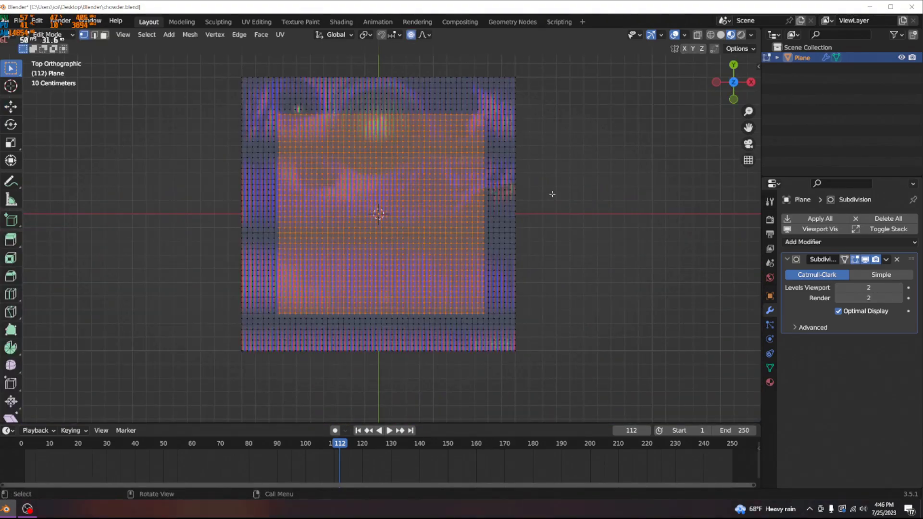
pyautogui.hotkey('ctrl', 'z')
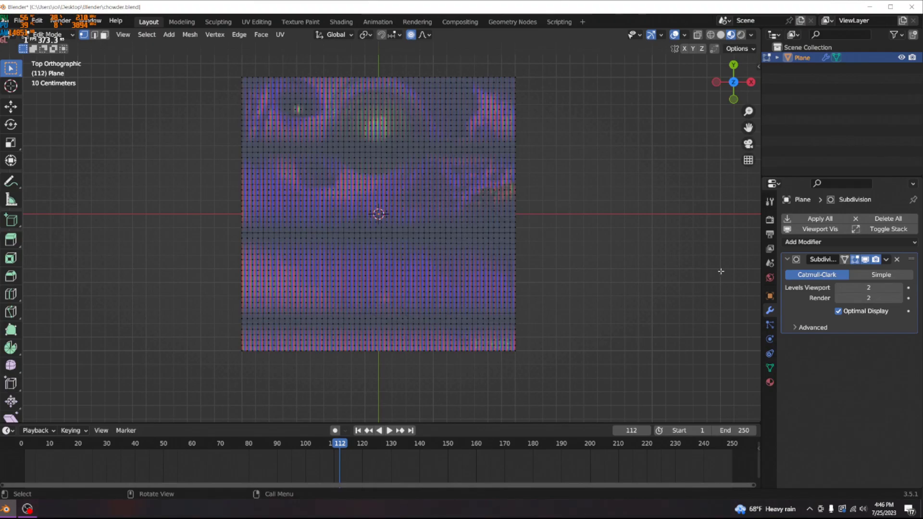
pyautogui.moveTo(629, 290); pyautogui.dragTo(599, 278, button='middle')
pyautogui.click(734, 71)
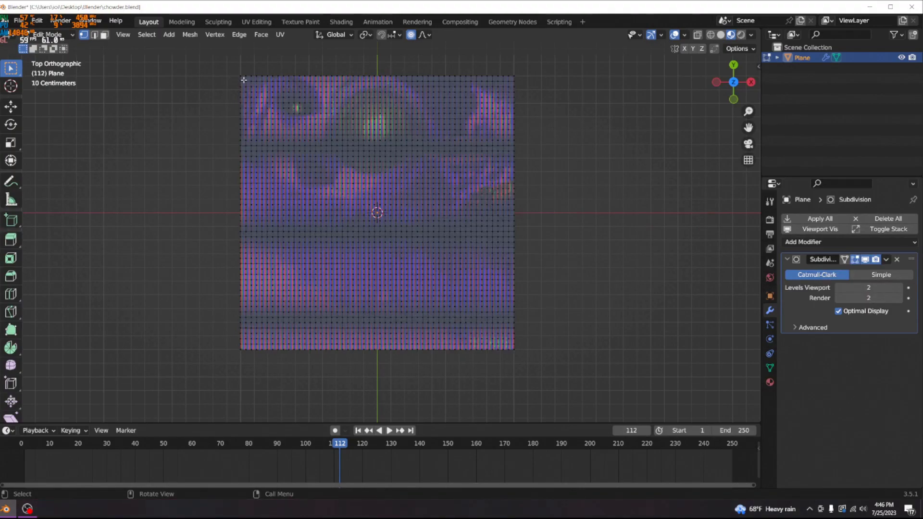
pyautogui.moveTo(245, 81); pyautogui.dragTo(511, 346)
# Raise the selected vertices about 0.05 m along Z with a proportional editing size of about 0.032 m
pyautogui.moveTo(552, 315); pyautogui.dragTo(550, 189, button='middle')
pyautogui.click(734, 82)
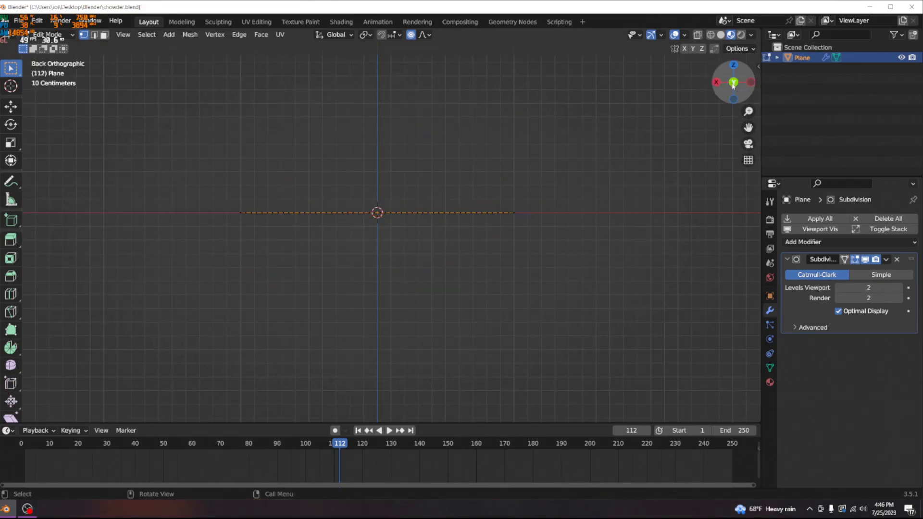
pyautogui.keyDown('shift'); pyautogui.moveTo(496, 183); pyautogui.dragTo(488, 232, button='middle'); pyautogui.keyUp('shift')
pyautogui.scroll(3, 493, 232)
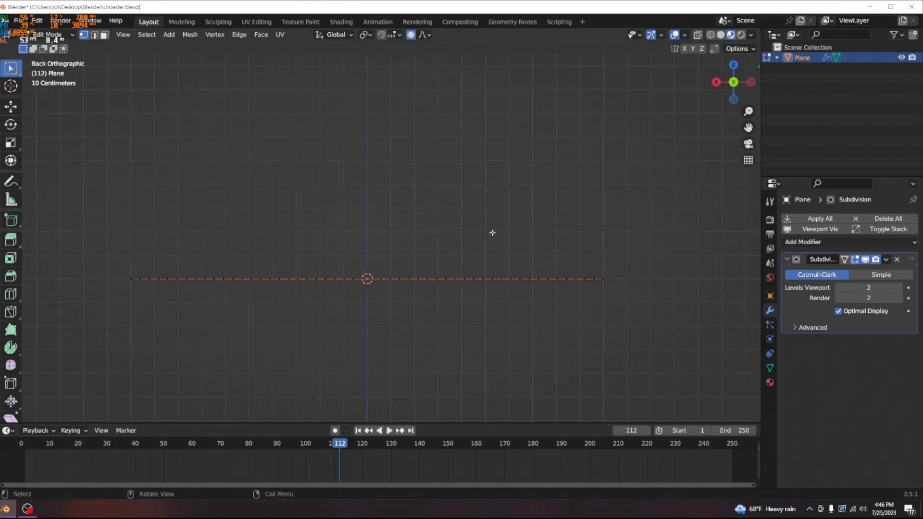
pyautogui.press('g')
pyautogui.press('z')
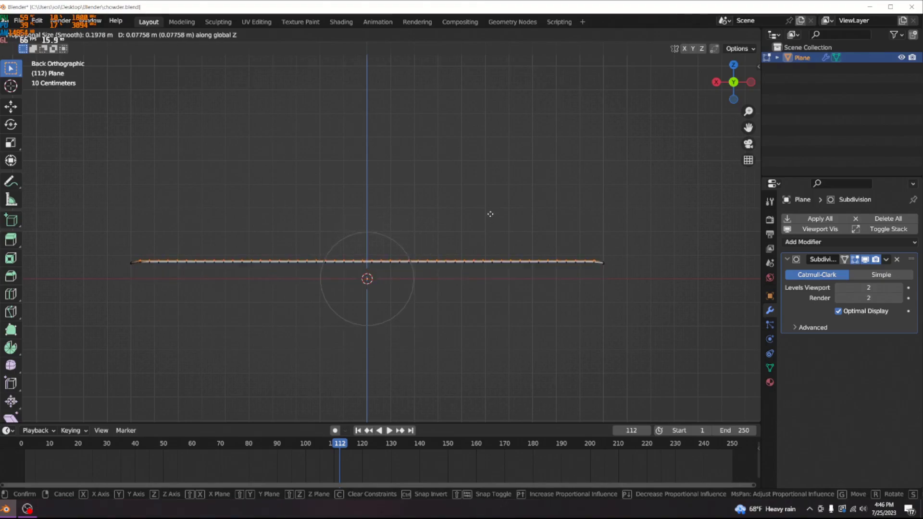
pyautogui.scroll(11, 490, 214)
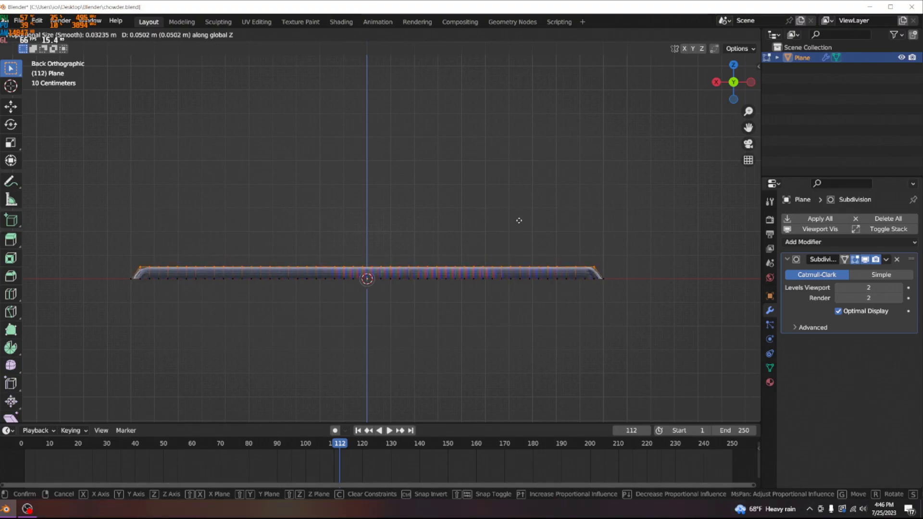
pyautogui.click(519, 220)
# In top view, select a large central block of the plane's vertices, leaving a wide band around the edges unselected
pyautogui.moveTo(529, 190); pyautogui.dragTo(503, 206, button='middle')
pyautogui.scroll(4, 528, 256)
pyautogui.moveTo(334, 260)
pyautogui.mouseDown(button='middle')
pyautogui.moveTo(333, 275)
pyautogui.moveTo(333, 262)
pyautogui.mouseUp(button='middle')
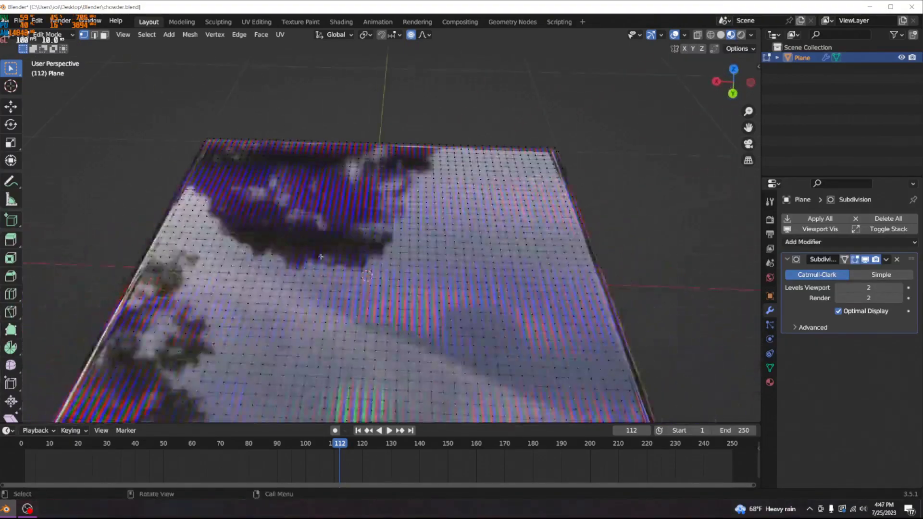
pyautogui.click(730, 73)
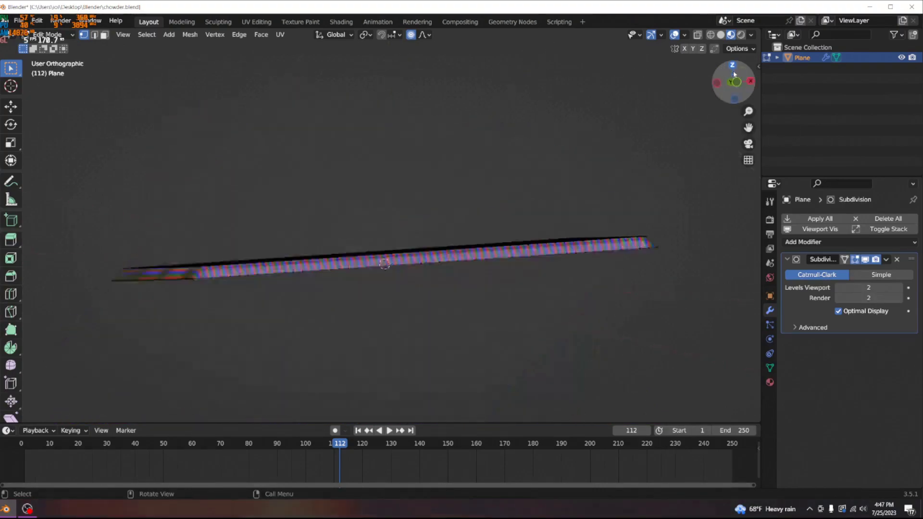
pyautogui.click(733, 68)
pyautogui.scroll(-5, 389, 227)
pyautogui.scroll(2, 388, 227)
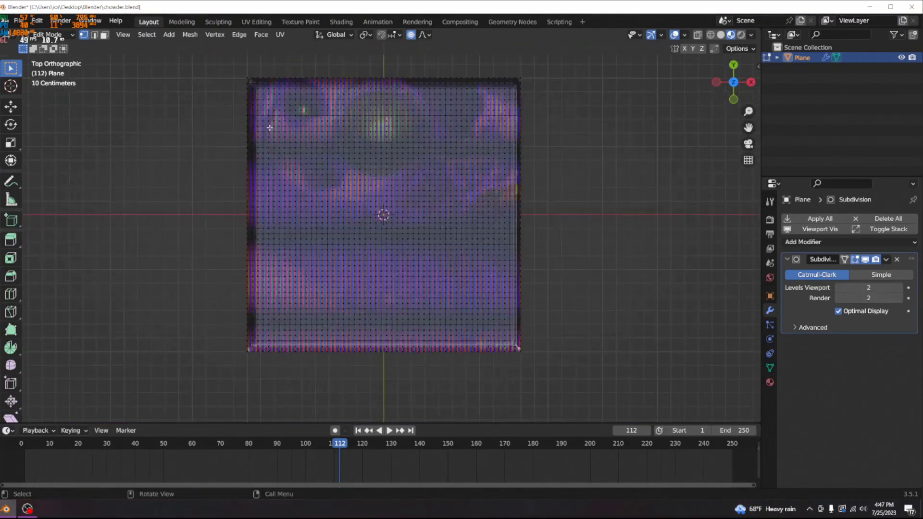
pyautogui.moveTo(257, 86); pyautogui.dragTo(305, 159)
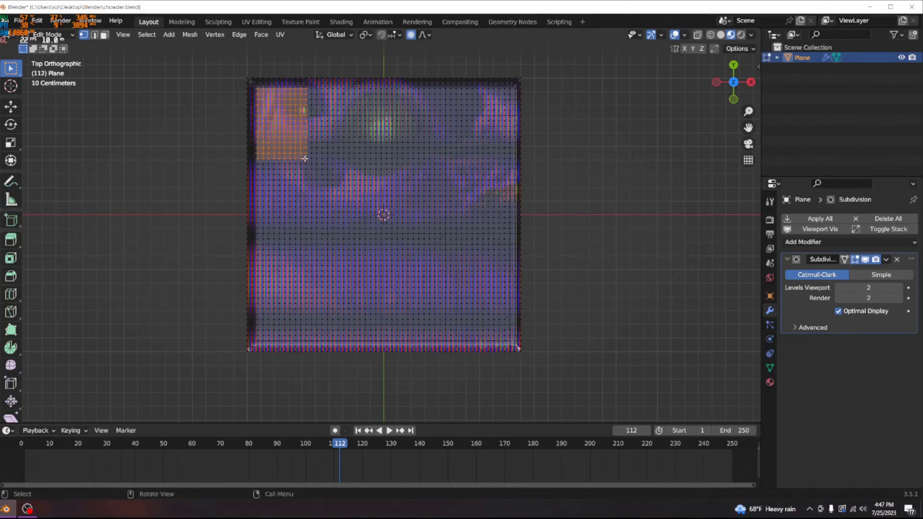
pyautogui.click(349, 153)
pyautogui.moveTo(297, 115); pyautogui.dragTo(469, 283)
# Raise the selected vertices about 0.055 m along Z with a proportional size of about 0.68 m, and return to Object Mode
pyautogui.moveTo(470, 278); pyautogui.dragTo(520, 163, button='middle')
pyautogui.click(735, 69)
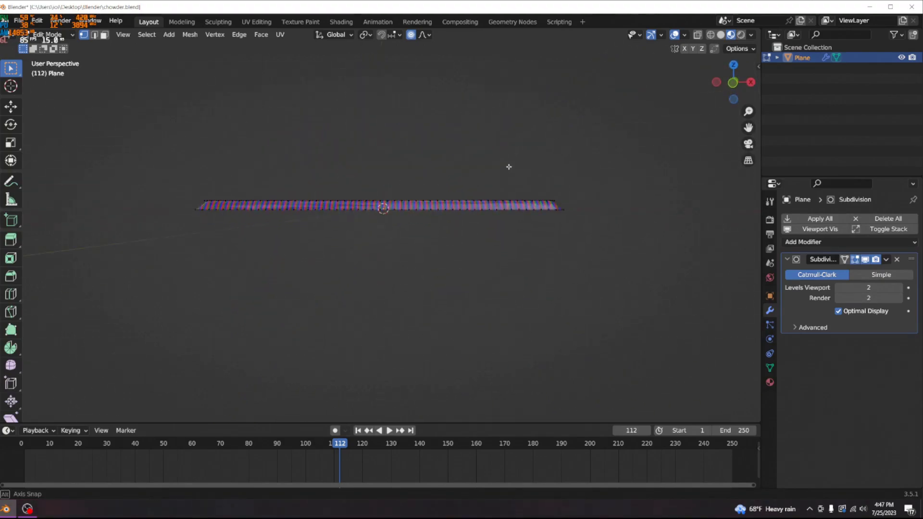
pyautogui.click(734, 84)
pyautogui.press('g')
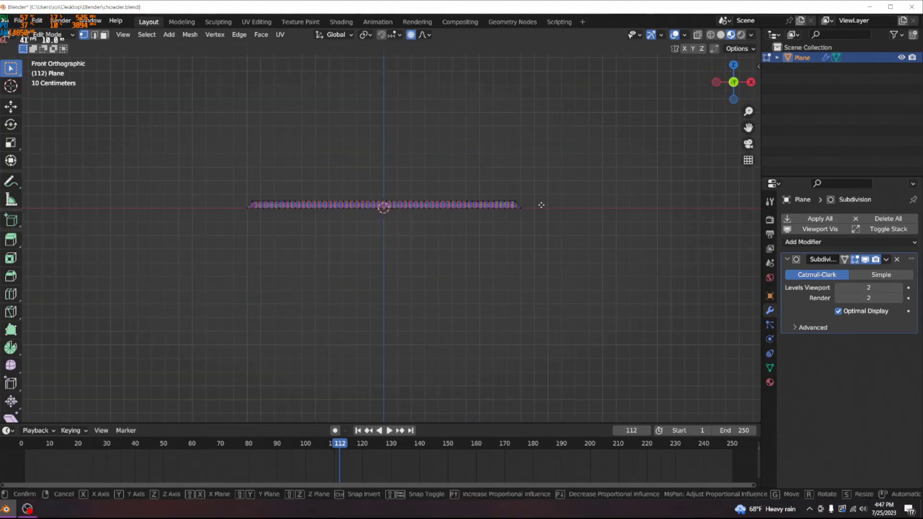
pyautogui.press('z')
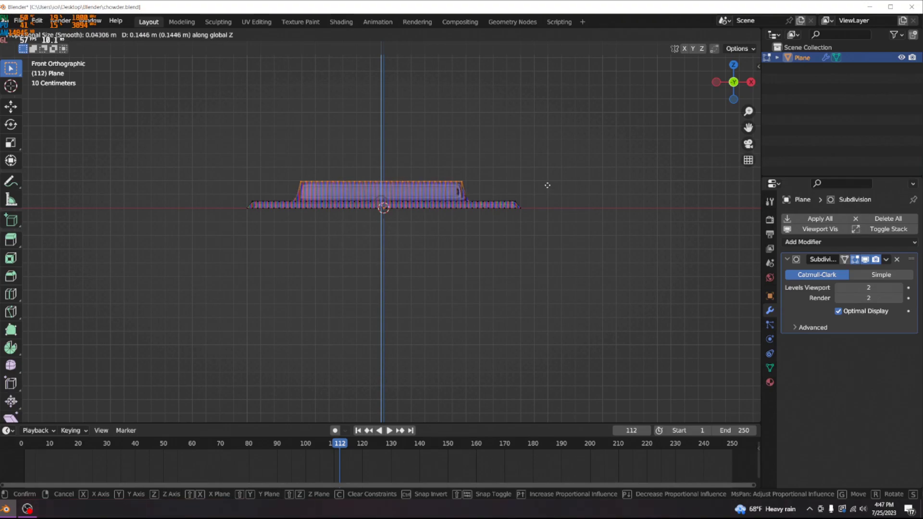
pyautogui.scroll(-12, 548, 186)
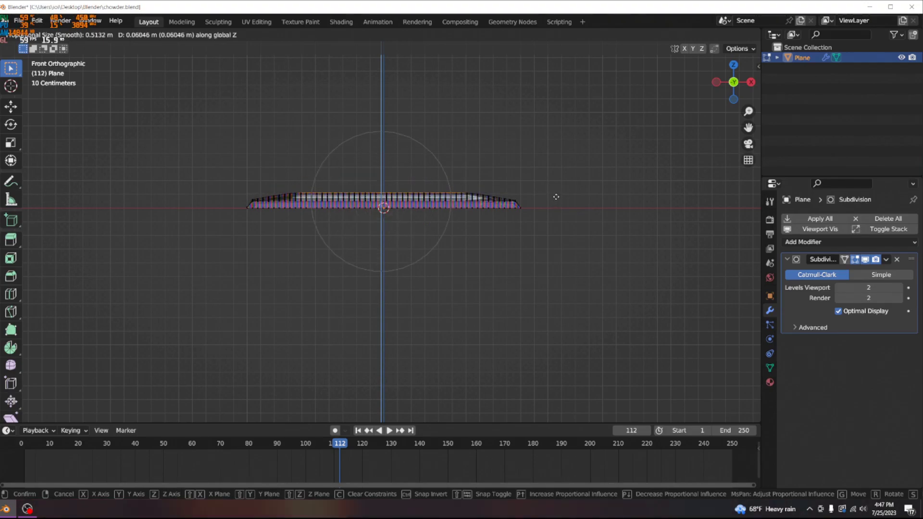
pyautogui.scroll(-1, 556, 198)
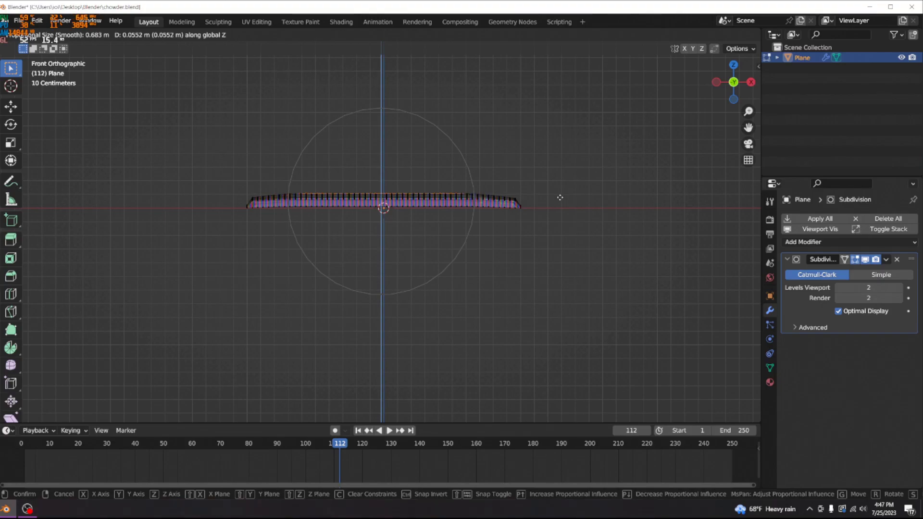
pyautogui.click(562, 197)
pyautogui.moveTo(549, 191); pyautogui.dragTo(558, 231, button='middle')
pyautogui.click(612, 206)
pyautogui.moveTo(612, 206); pyautogui.dragTo(455, 201, button='middle')
pyautogui.press('Tab')
# Scale the plane by about 1.494 along X and about 3.002 along Y
pyautogui.scroll(-5, 483, 264)
pyautogui.press('s')
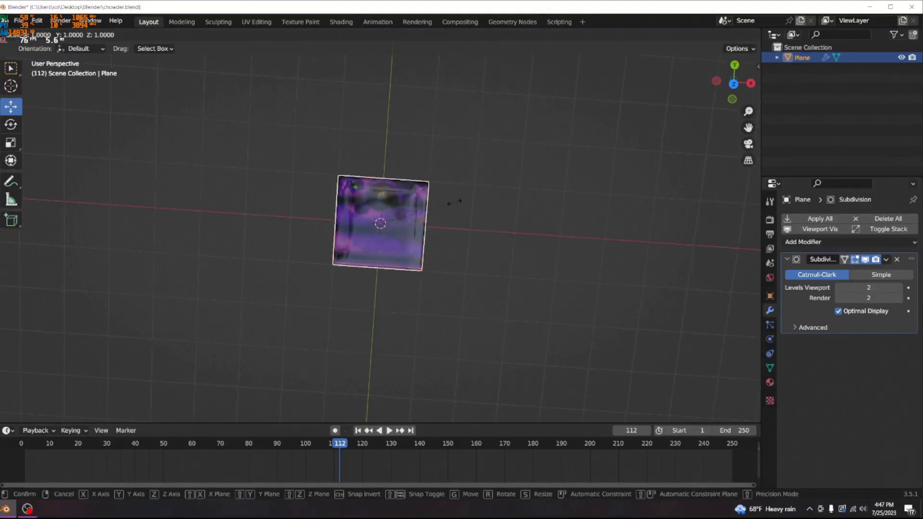
pyautogui.press('x')
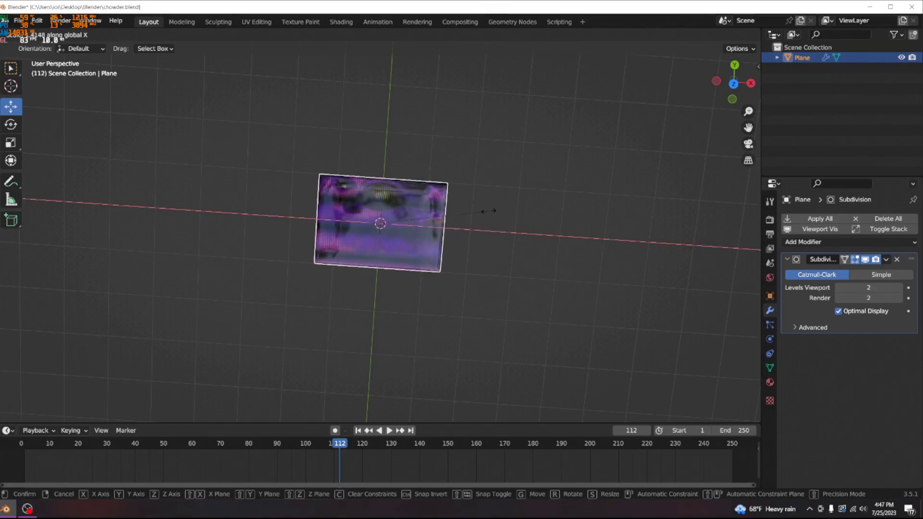
pyautogui.click(496, 214)
pyautogui.press('s')
pyautogui.press('y')
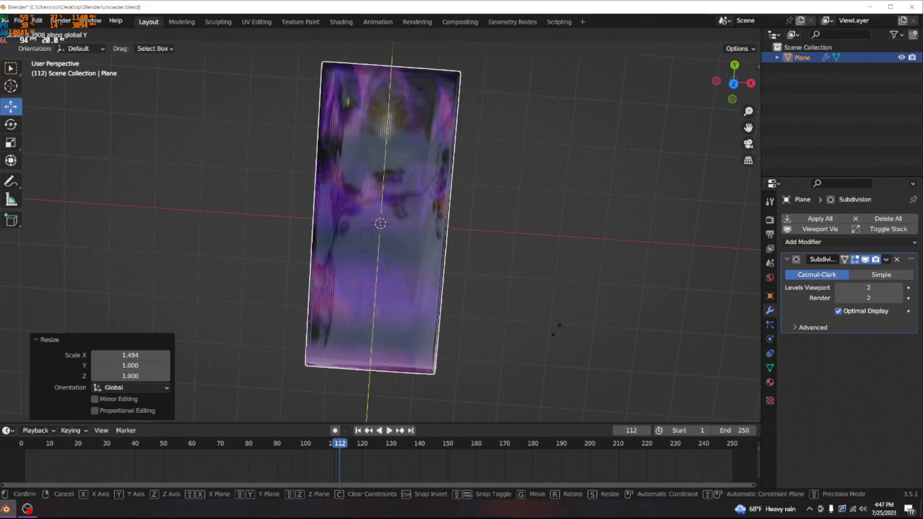
pyautogui.click(547, 365)
pyautogui.scroll(-6, 409, 350)
pyautogui.moveTo(410, 350); pyautogui.dragTo(366, 270, button='middle')
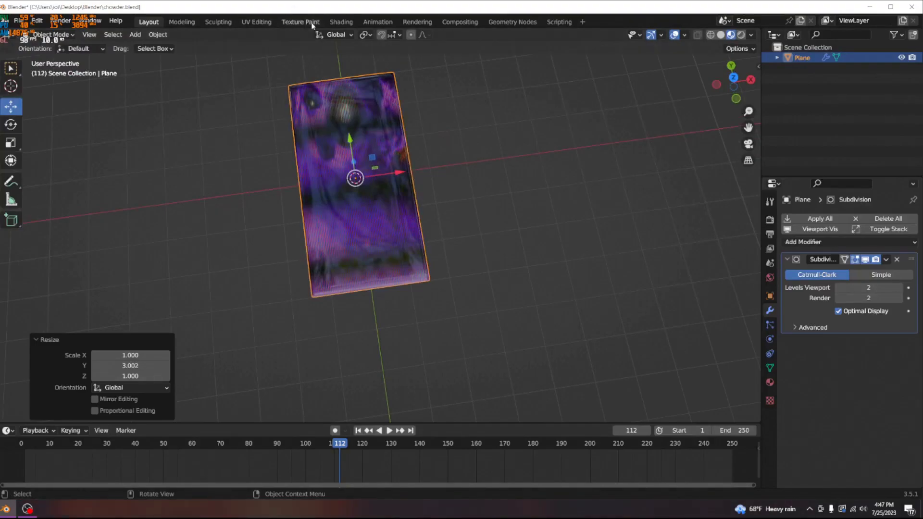
# In the Shading workspace, replace the image in the upper Image Texture node with sherk.png from the Pictures folder
pyautogui.click(342, 22)
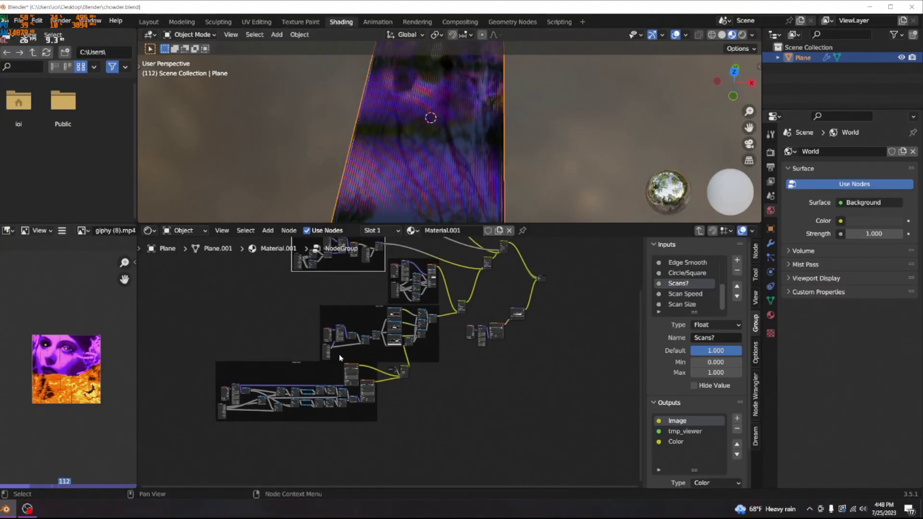
pyautogui.click(325, 368)
pyautogui.scroll(5, 327, 368)
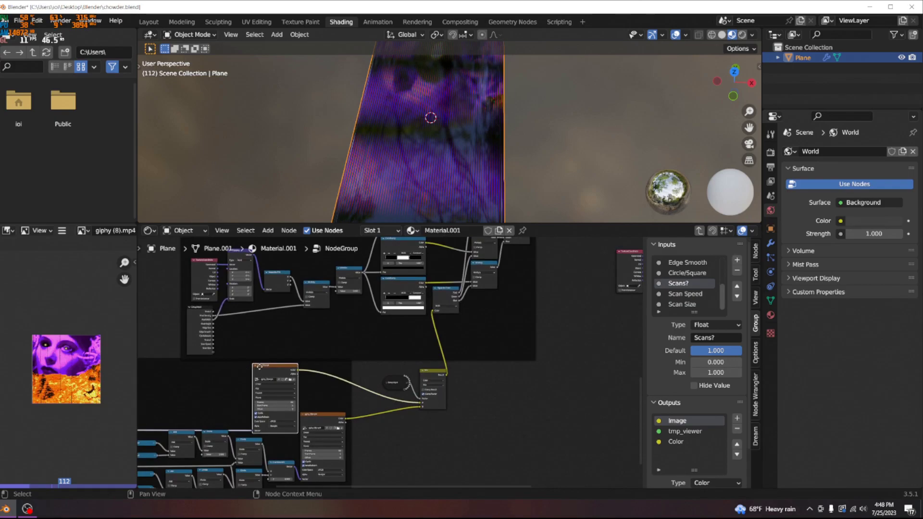
pyautogui.click(429, 359)
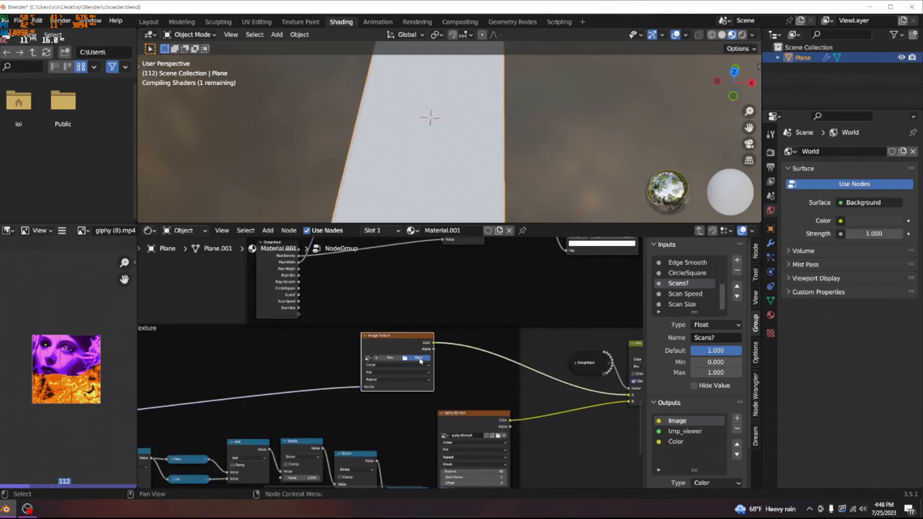
pyautogui.click(404, 358)
pyautogui.click(209, 232)
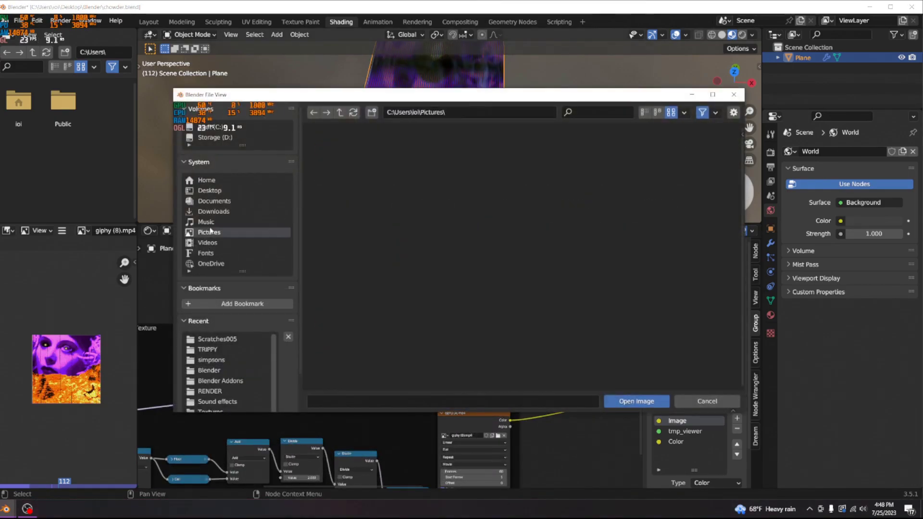
pyautogui.scroll(-12, 536, 276)
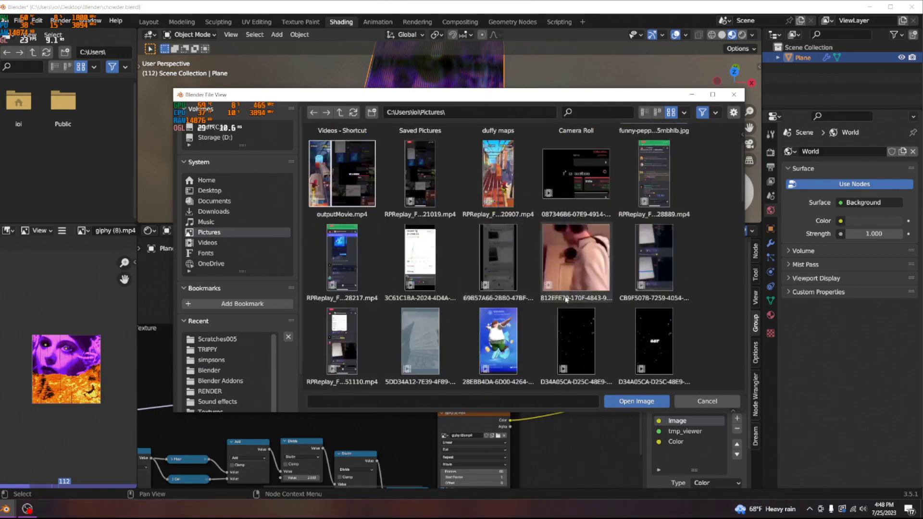
pyautogui.scroll(-15, 536, 276)
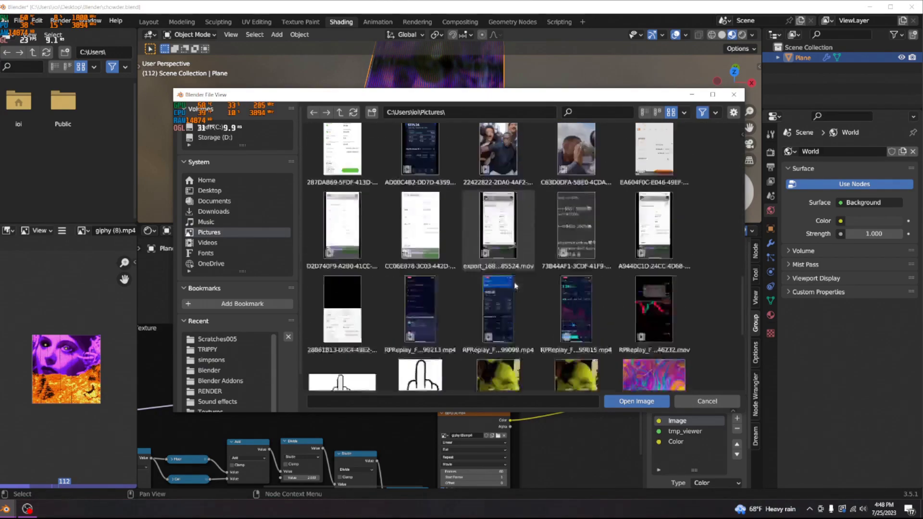
pyautogui.doubleClick(498, 173)
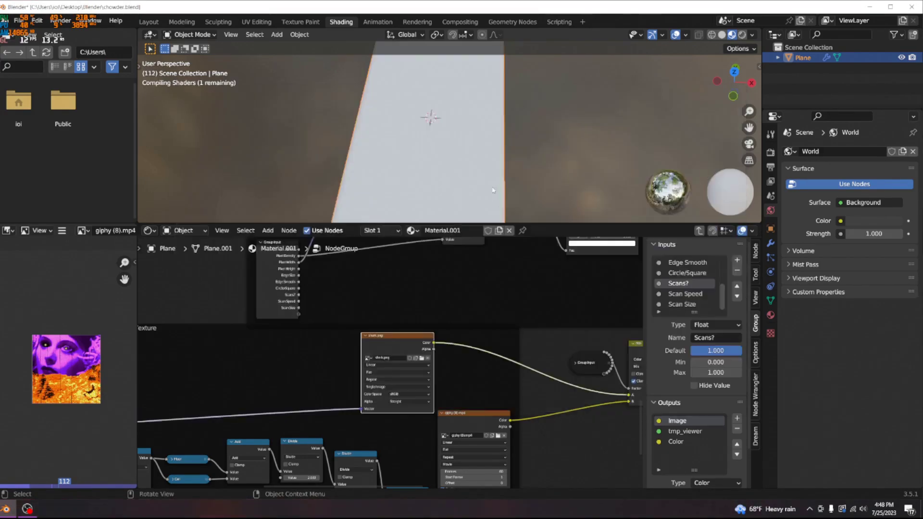
# Replace giphy (8).mp4 in the lower Image Texture node with sherk.png from the Pictures folder
pyautogui.click(503, 436)
pyautogui.click(504, 435)
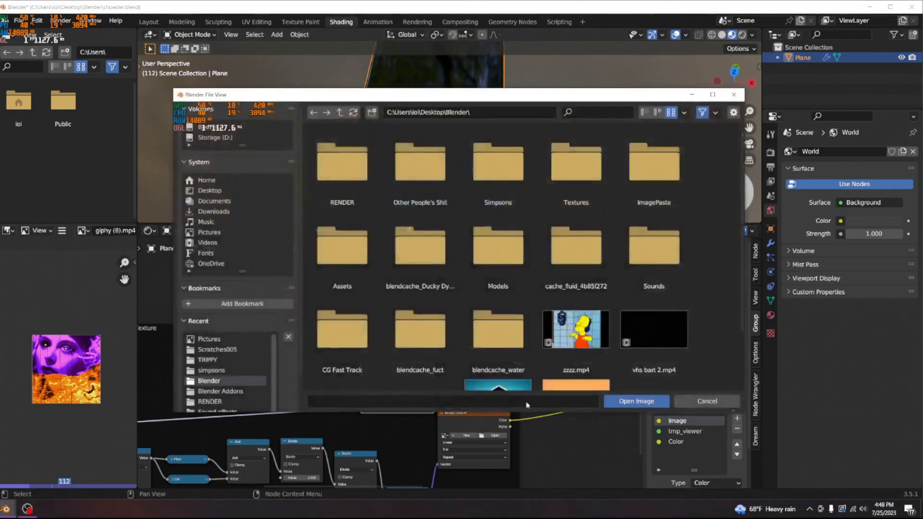
pyautogui.click(230, 234)
pyautogui.scroll(-15, 511, 331)
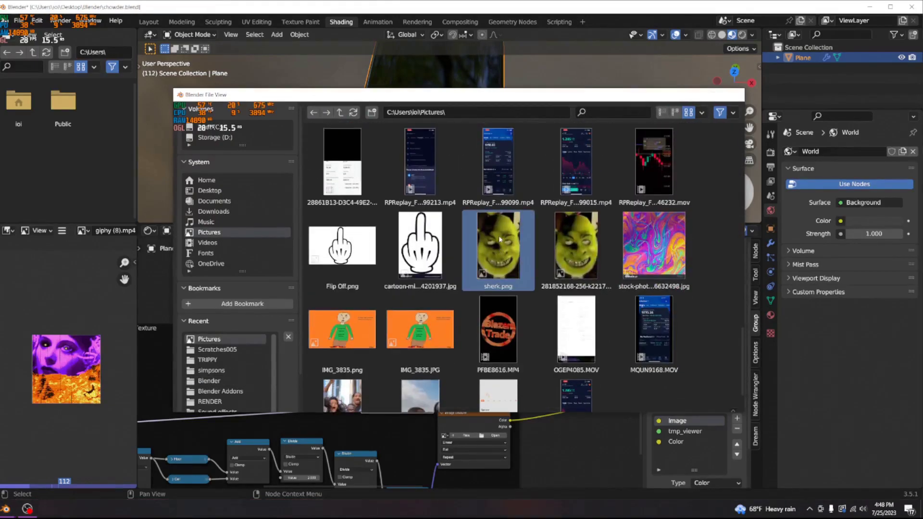
pyautogui.doubleClick(498, 236)
# Examine the new image and its RGB pixel pattern on the plane from several distances and angles
pyautogui.moveTo(482, 146); pyautogui.dragTo(497, 106, button='middle')
pyautogui.scroll(8, 460, 166)
pyautogui.moveTo(461, 166); pyautogui.dragTo(496, 145, button='middle')
pyautogui.scroll(-7, 510, 153)
pyautogui.scroll(5, 518, 143)
pyautogui.scroll(-5, 524, 161)
pyautogui.scroll(-2, 527, 117)
pyautogui.scroll(1, 524, 134)
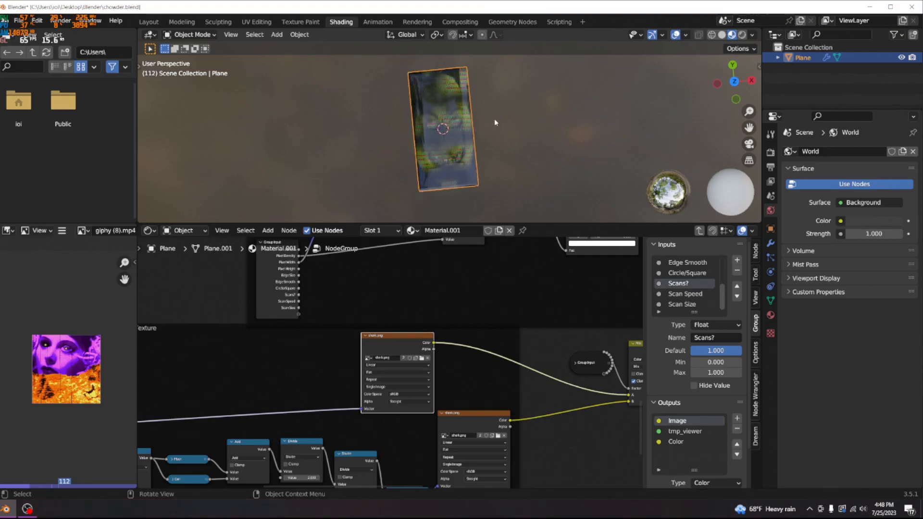
pyautogui.keyDown('shift'); pyautogui.moveTo(512, 146); pyautogui.dragTo(565, 128, button='middle'); pyautogui.keyUp('shift')
pyautogui.moveTo(528, 168); pyautogui.dragTo(478, 158, button='middle')
# Save the file and apply the plane's object transform
pyautogui.hotkey('ctrl', 's')
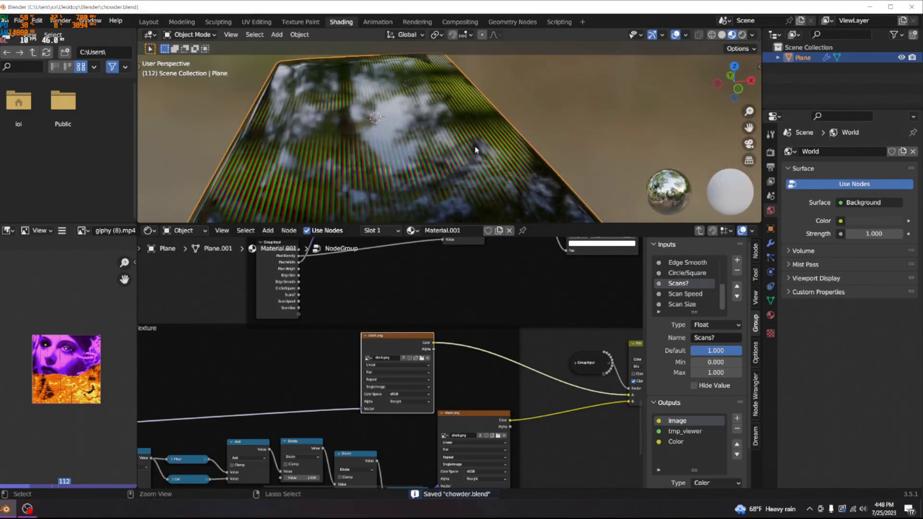
pyautogui.hotkey('ctrl', 'a')
pyautogui.click(440, 168)
pyautogui.moveTo(441, 169); pyautogui.dragTo(443, 249, button='middle')
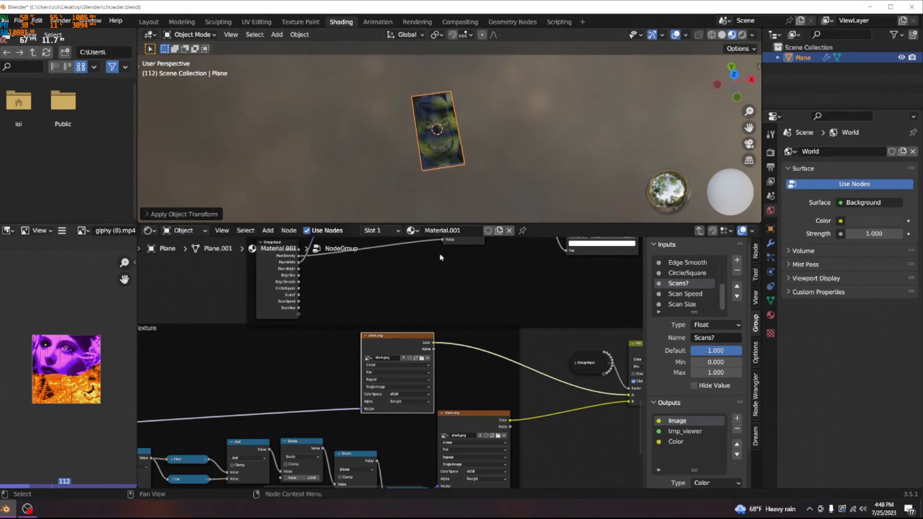
# Exit the node group and set its Pixel Density to 1
pyautogui.press('Tab')
pyautogui.scroll(2, 414, 301)
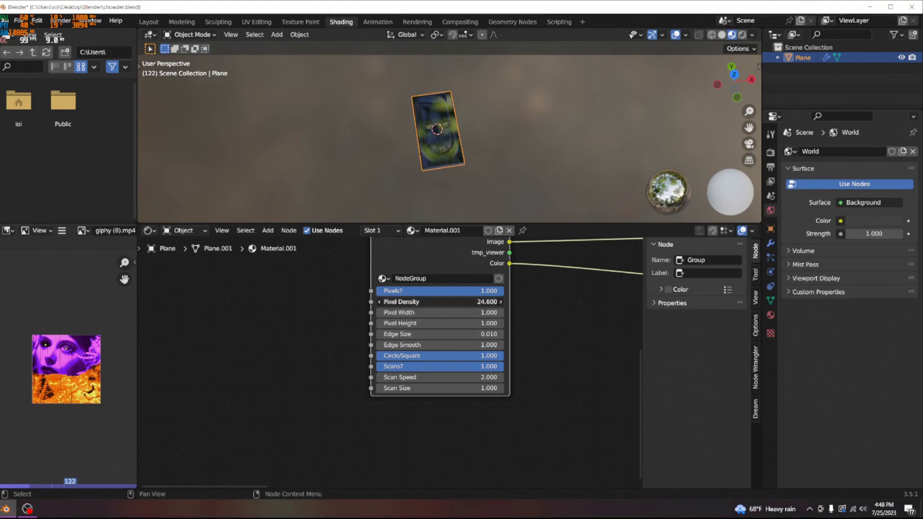
pyautogui.click(450, 301)
pyautogui.write('1')
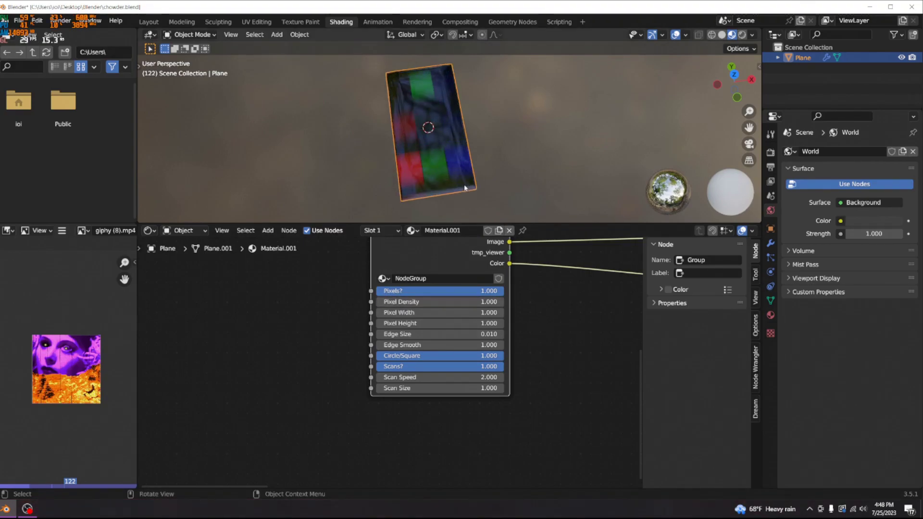
pyautogui.scroll(5, 470, 194)
pyautogui.scroll(-4, 492, 194)
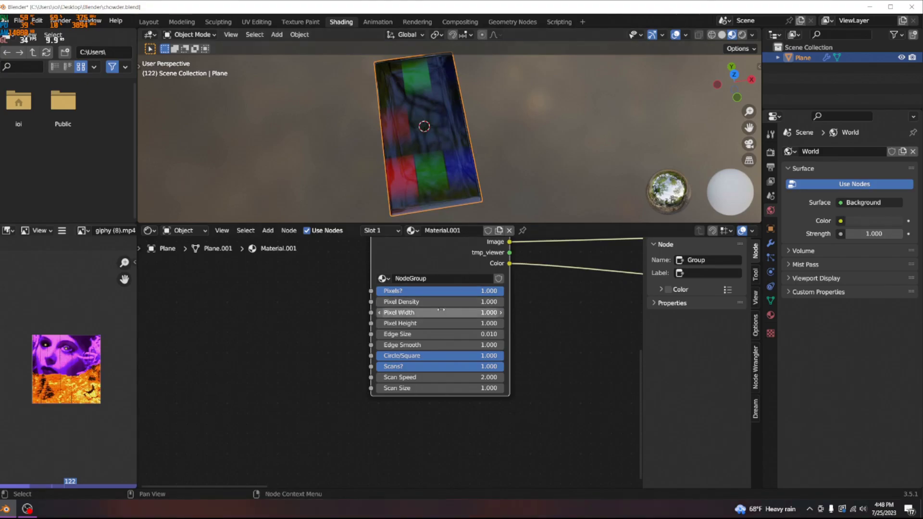
# Set the node group's Pixels? to 0, Pixel Height to 1.8 and Pixel Density to 185.9
pyautogui.moveTo(481, 291); pyautogui.dragTo(380, 291)
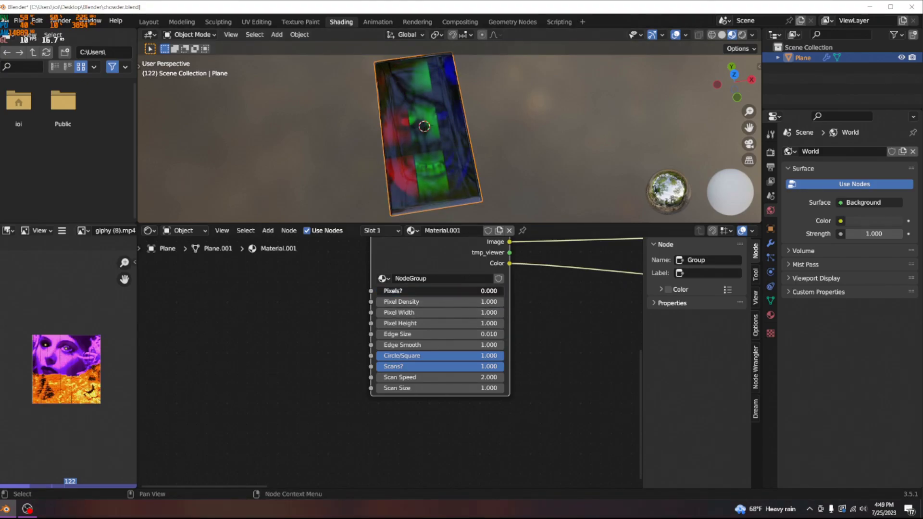
pyautogui.moveTo(440, 312); pyautogui.dragTo(508, 313)
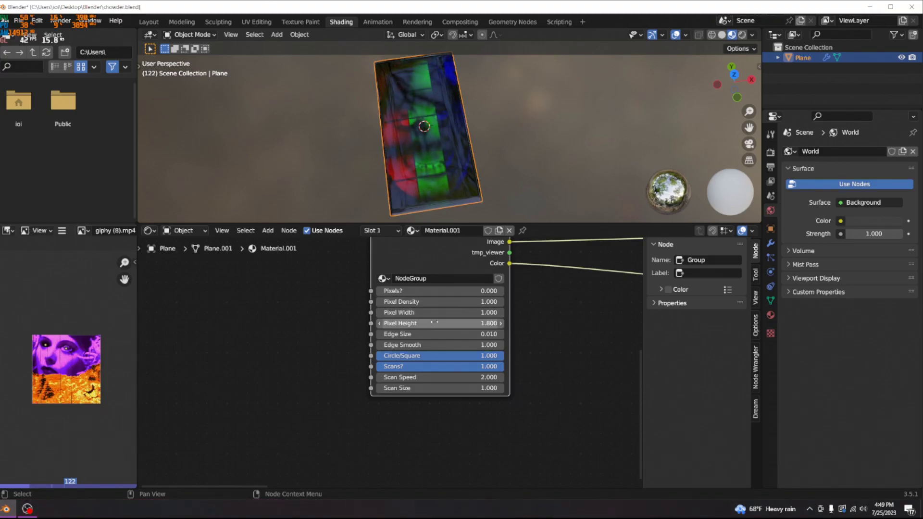
pyautogui.moveTo(425, 302); pyautogui.dragTo(500, 301)
# Inspect the screen image and the RGB stripes on the plane up close and from farther away
pyautogui.scroll(10, 496, 176)
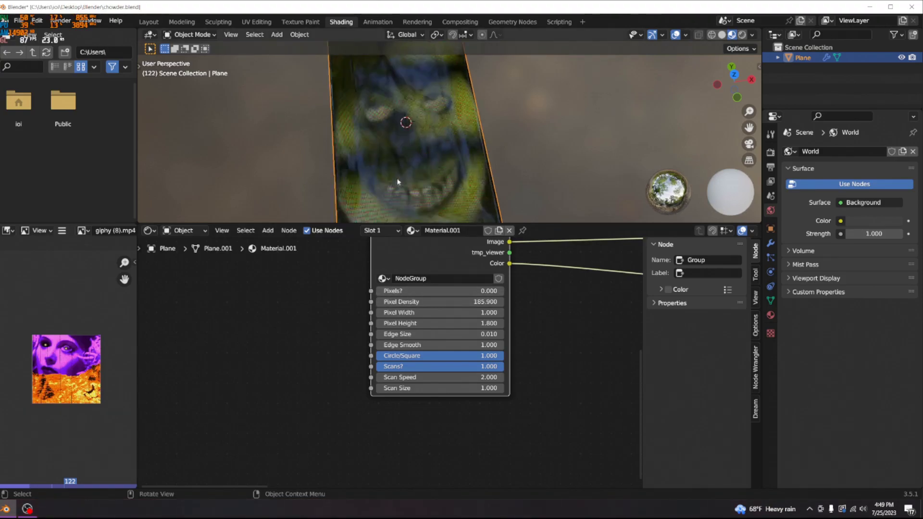
pyautogui.scroll(-10, 480, 148)
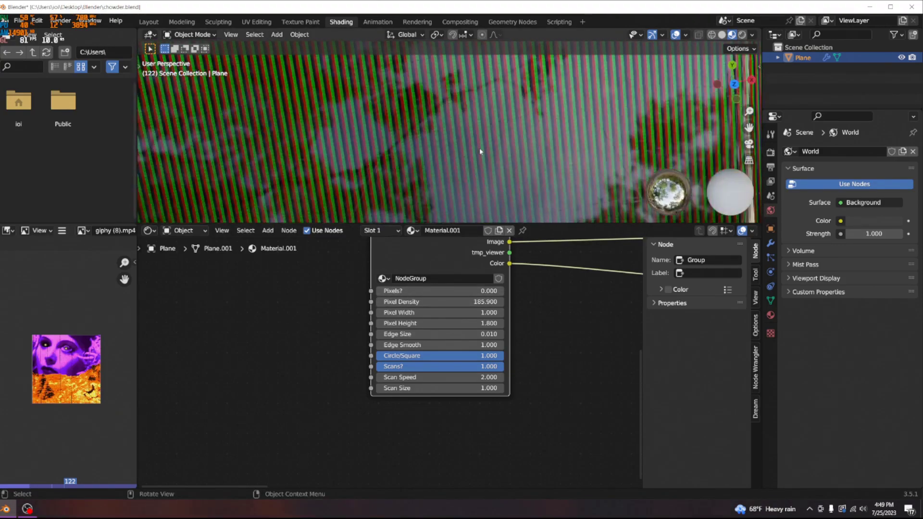
pyautogui.scroll(8, 514, 152)
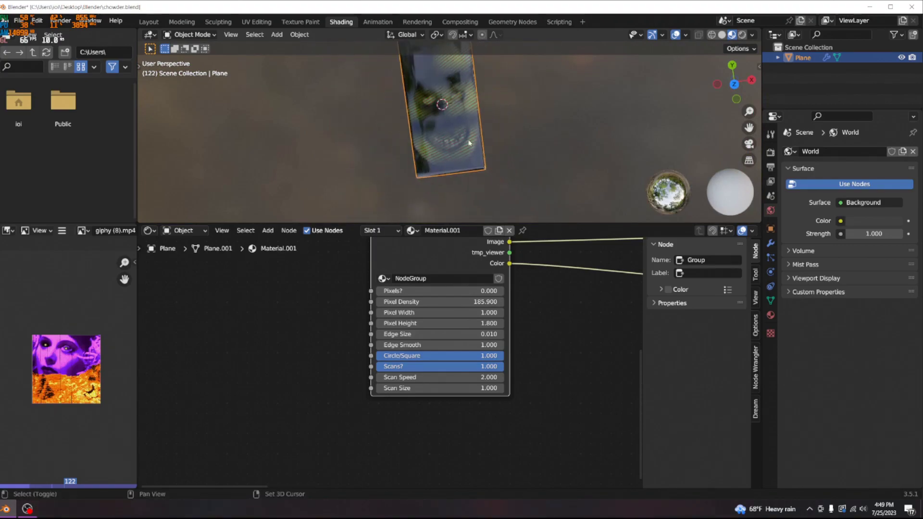
pyautogui.moveTo(454, 132); pyautogui.dragTo(475, 178, button='middle')
pyautogui.scroll(-7, 462, 130)
pyautogui.scroll(-8, 490, 164)
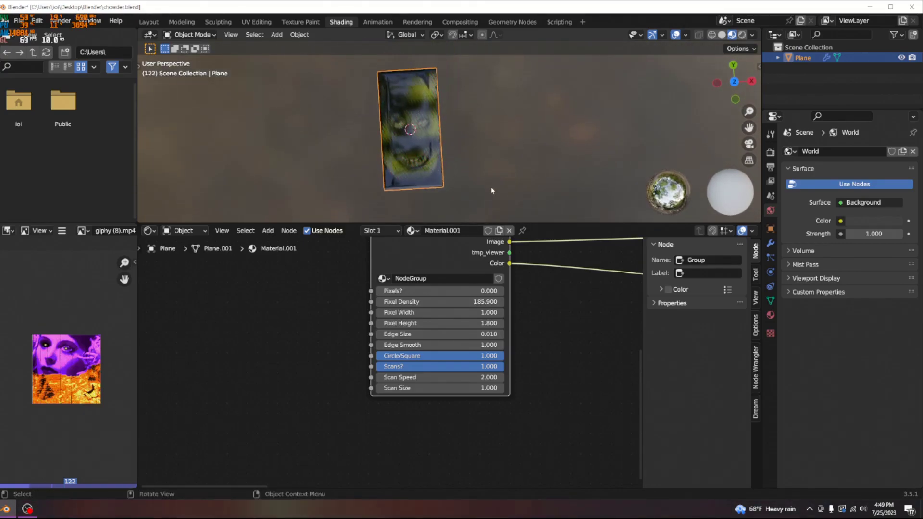
pyautogui.scroll(-4, 449, 270)
pyautogui.moveTo(470, 284); pyautogui.dragTo(371, 290, button='middle')
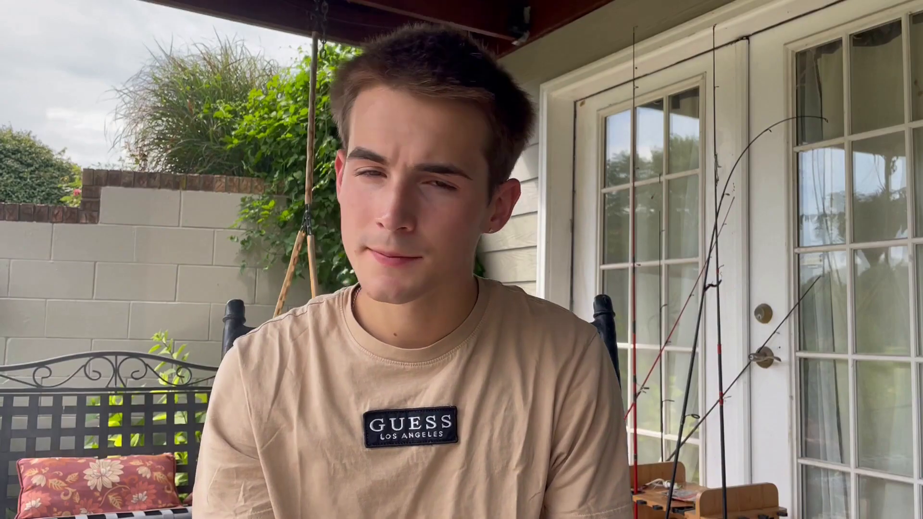